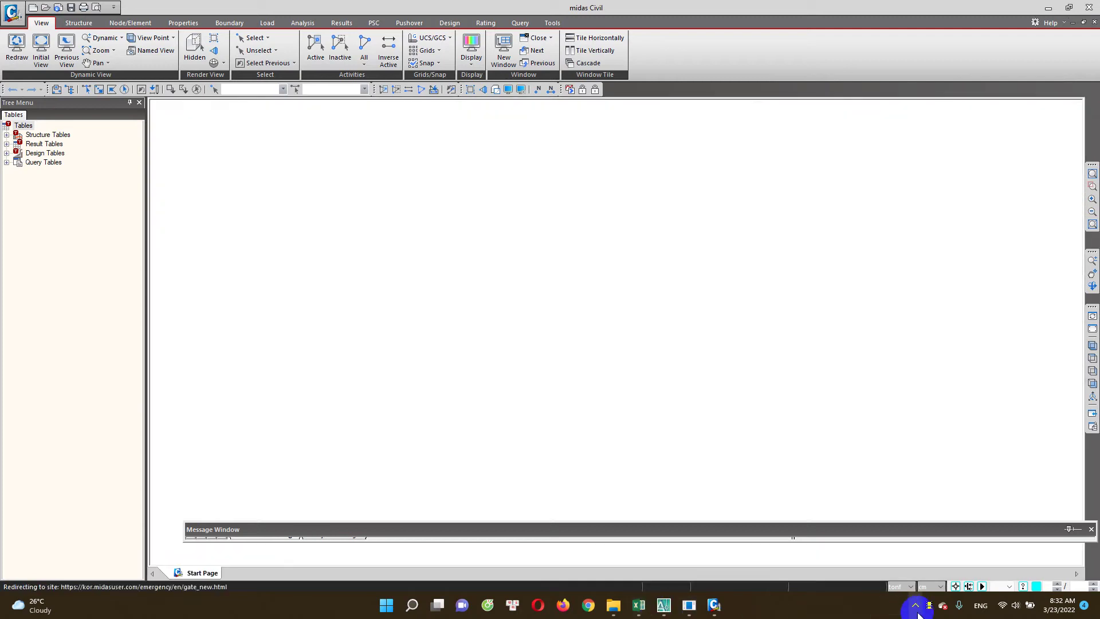
# Show the midas Civil Welcome page, then switch to the AutoCAD drawing new-block.dwg
pyautogui.click(915, 605)
pyautogui.click(713, 608)
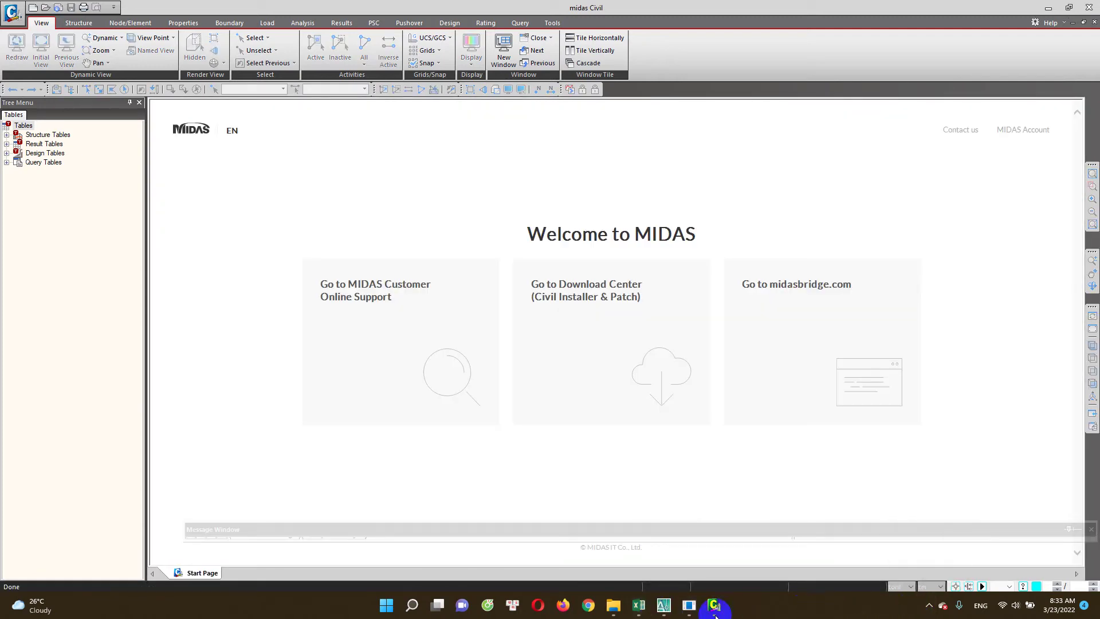
pyautogui.click(664, 609)
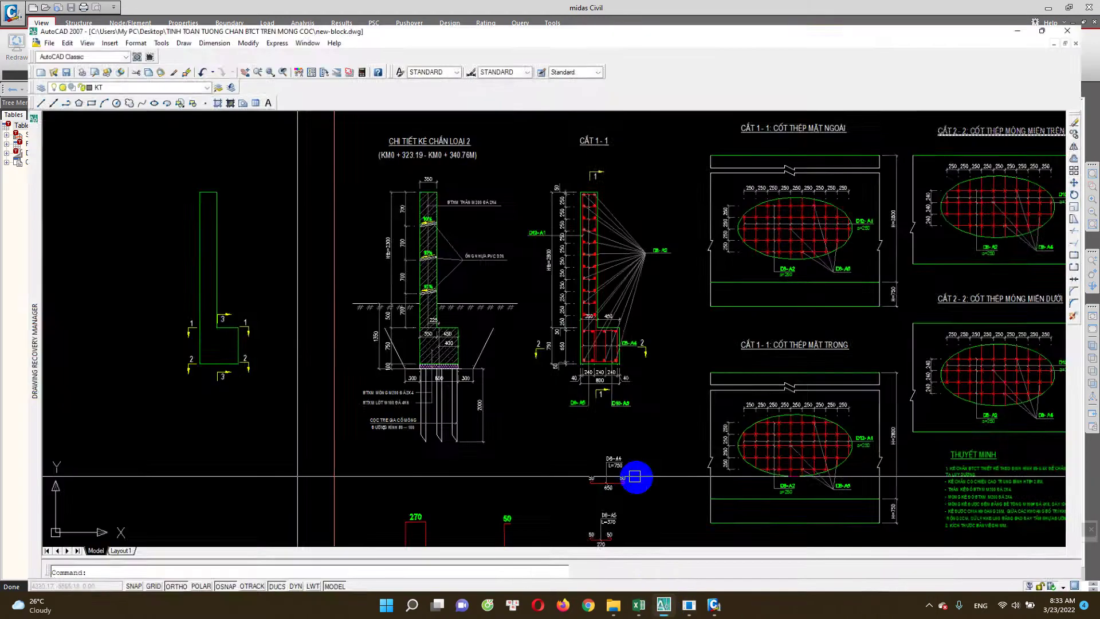
pyautogui.scroll(1, 493, 309)
pyautogui.scroll(-2, 489, 344)
pyautogui.scroll(2, 438, 313)
pyautogui.scroll(-1, 474, 319)
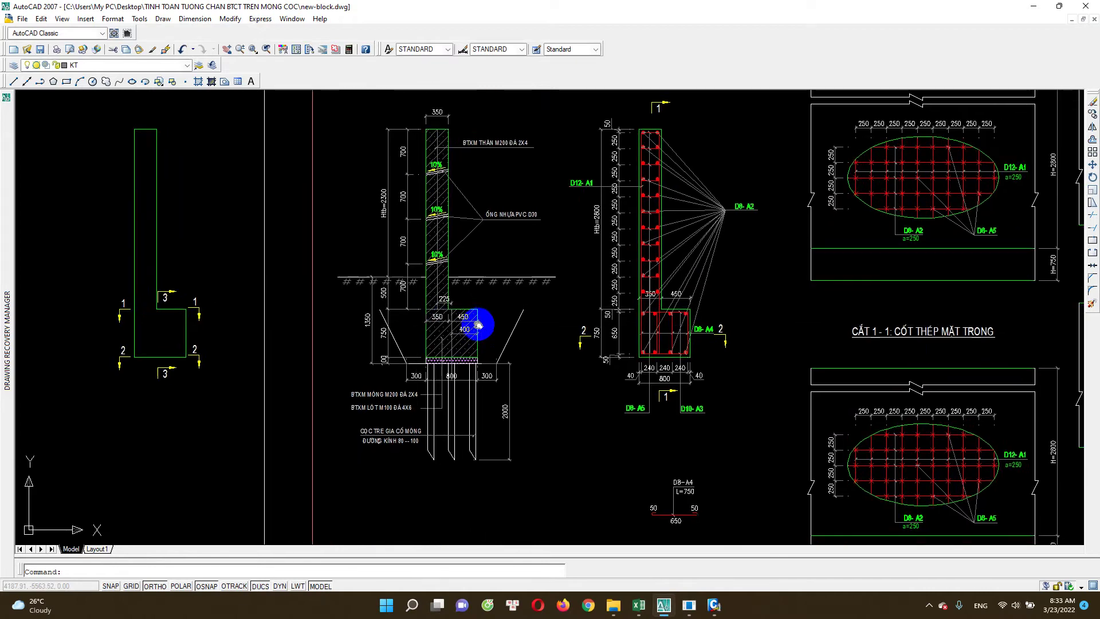
pyautogui.scroll(1, 474, 320)
pyautogui.scroll(-1, 475, 328)
pyautogui.scroll(3, 466, 344)
pyautogui.scroll(-3, 501, 315)
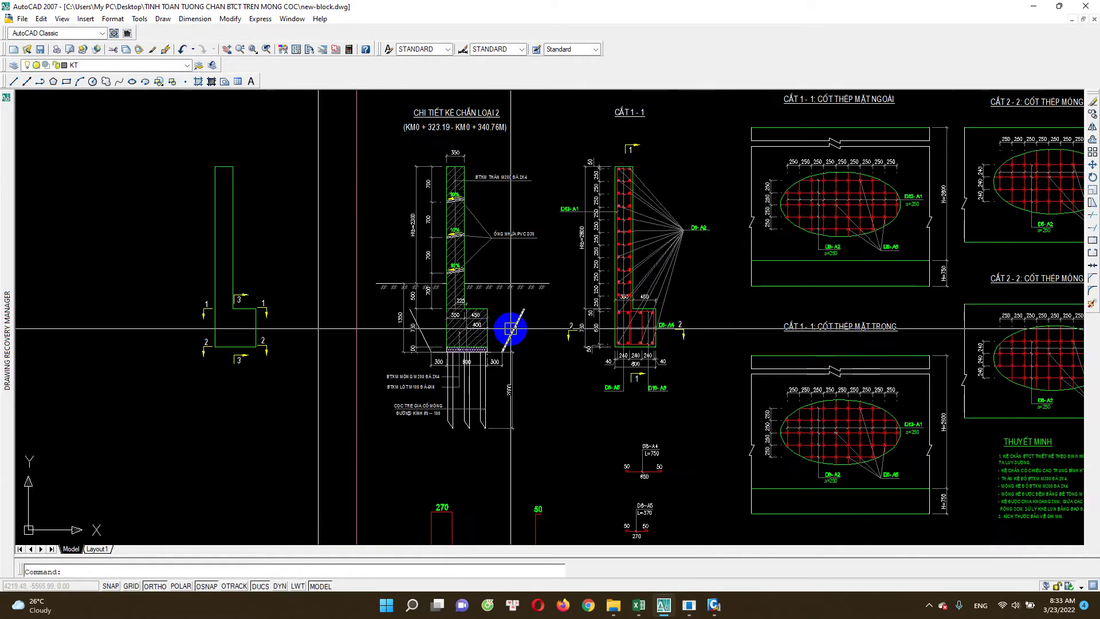
pyautogui.scroll(1, 507, 315)
pyautogui.scroll(1, 502, 335)
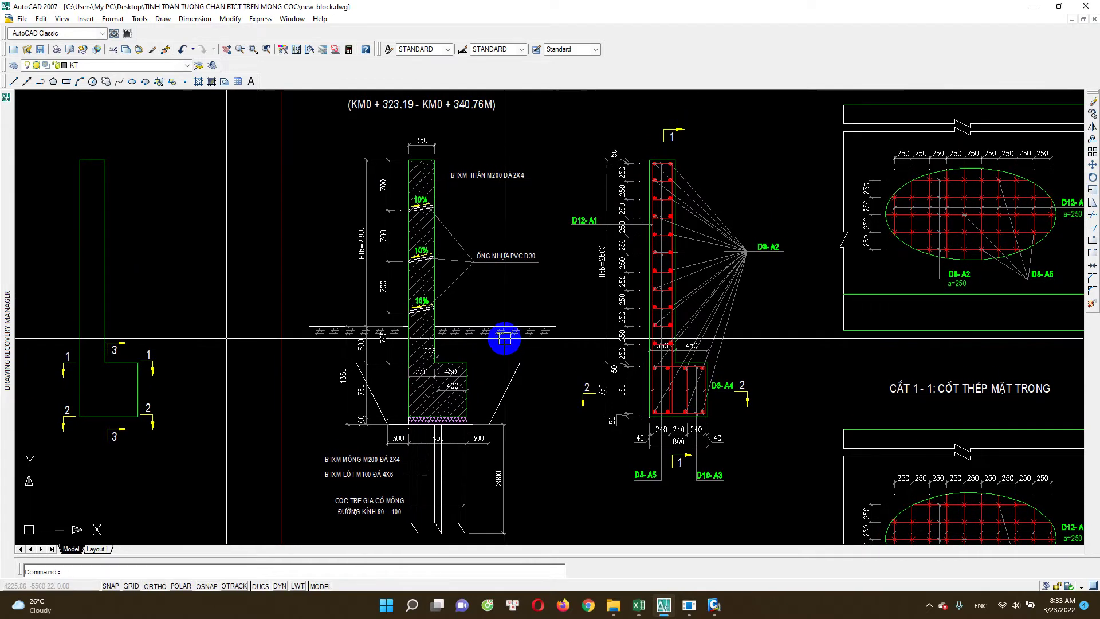
pyautogui.scroll(-1, 498, 347)
pyautogui.scroll(-1, 487, 372)
pyautogui.scroll(1, 464, 349)
pyautogui.scroll(1, 462, 343)
pyautogui.scroll(1, 437, 299)
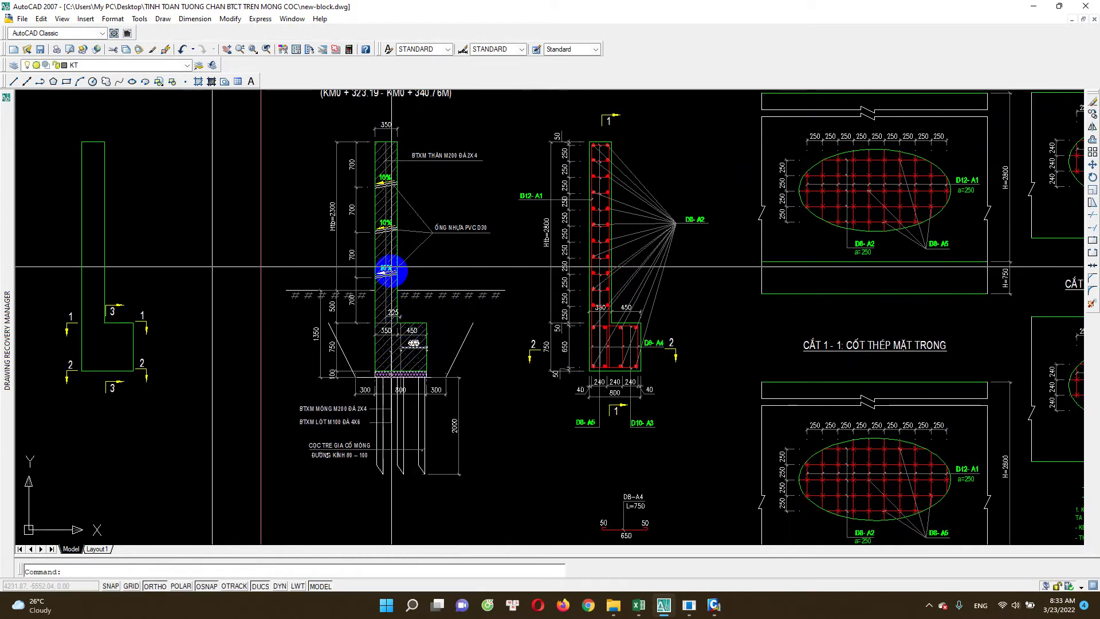
pyautogui.scroll(1, 391, 268)
pyautogui.scroll(2, 417, 401)
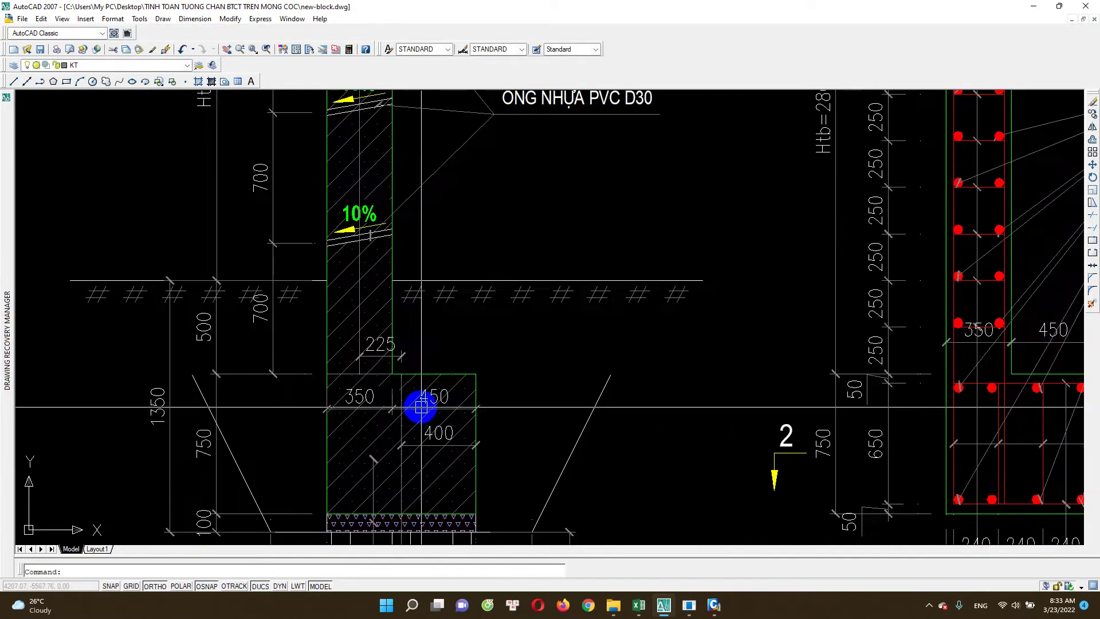
pyautogui.scroll(-1, 413, 441)
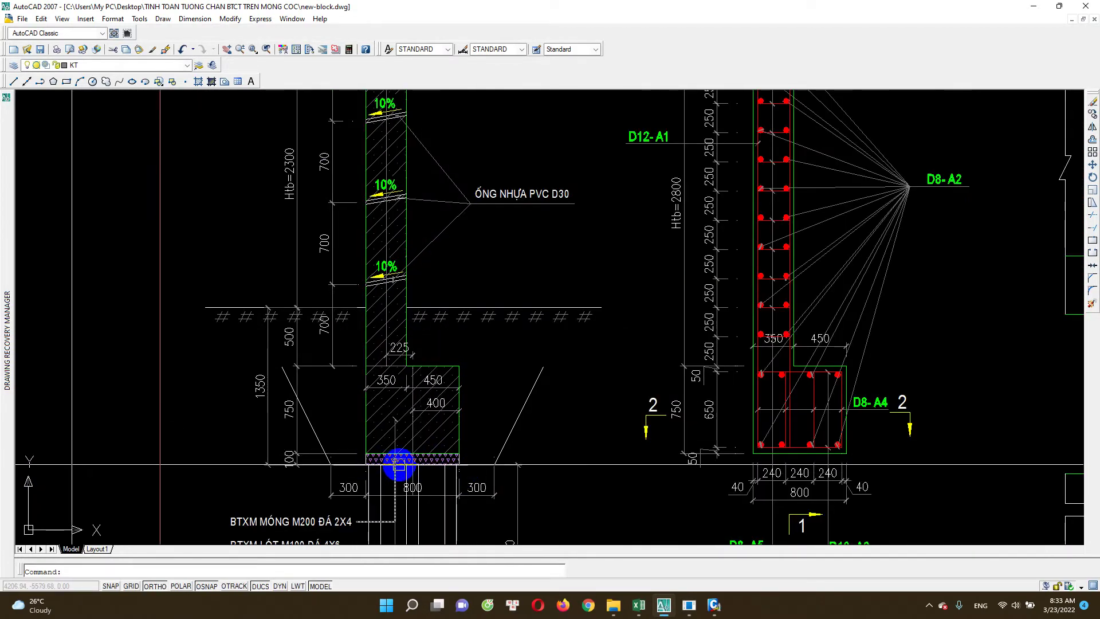
pyautogui.scroll(1, 398, 465)
pyautogui.scroll(-2, 401, 469)
pyautogui.scroll(1, 401, 462)
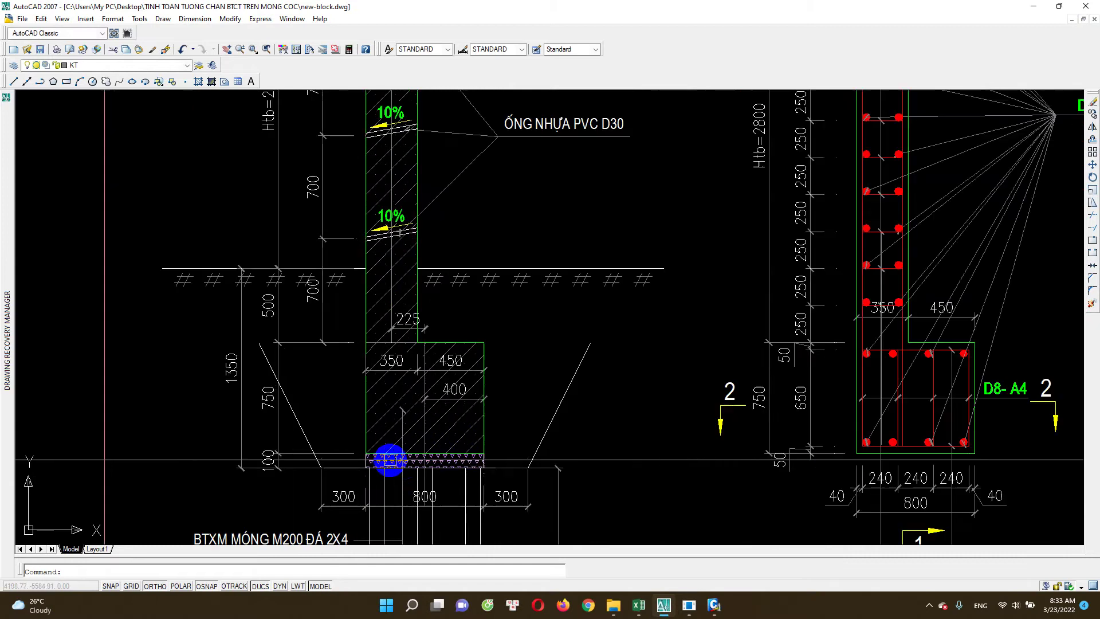
pyautogui.scroll(-2, 452, 398)
pyautogui.scroll(1, 444, 394)
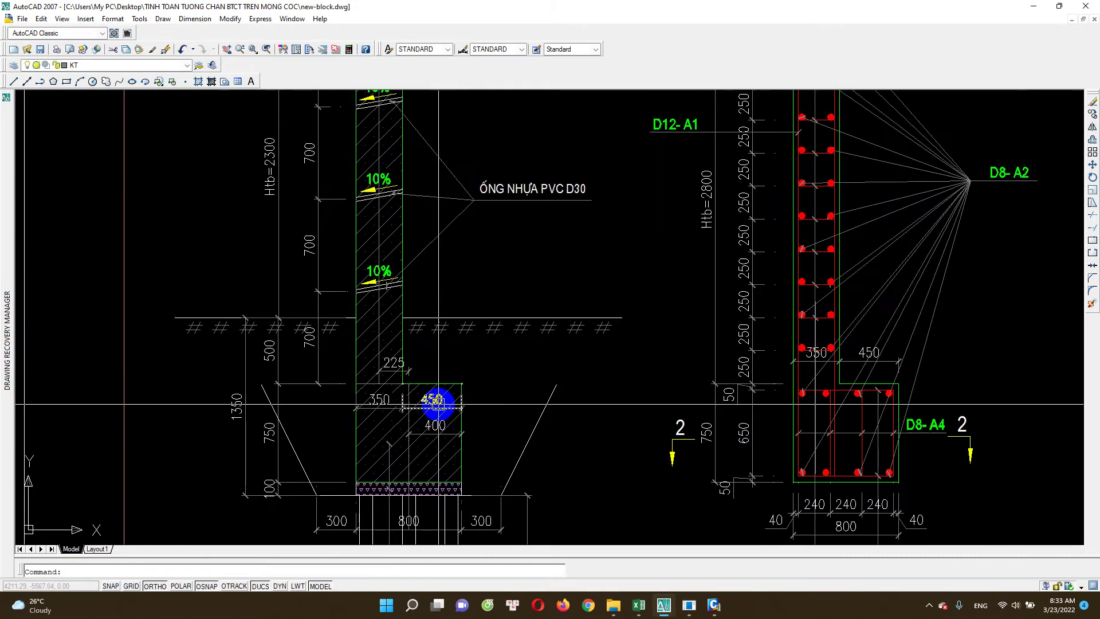
pyautogui.scroll(-2, 463, 415)
pyautogui.scroll(2, 462, 436)
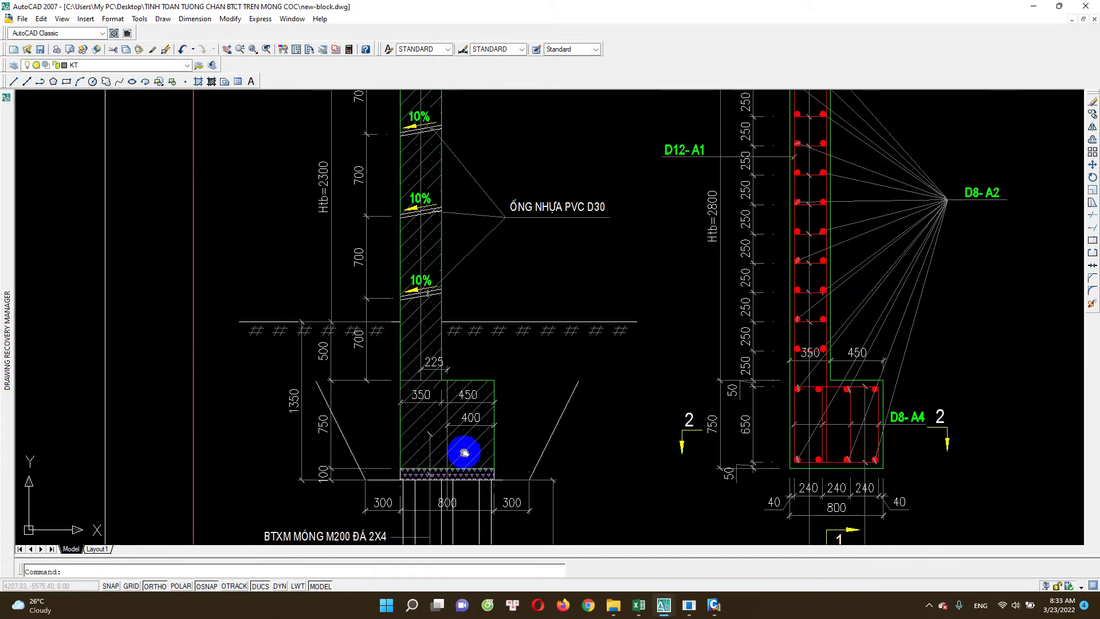
pyautogui.scroll(-1, 459, 336)
pyautogui.scroll(2, 414, 145)
pyautogui.click(477, 156)
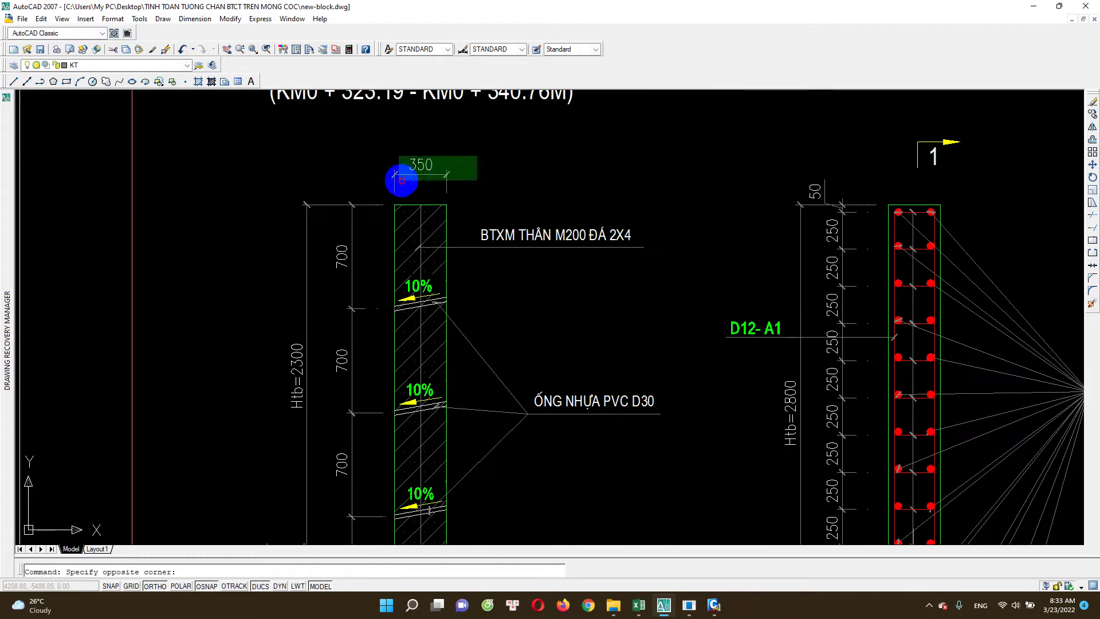
pyautogui.scroll(-2, 415, 178)
pyautogui.press('Escape')
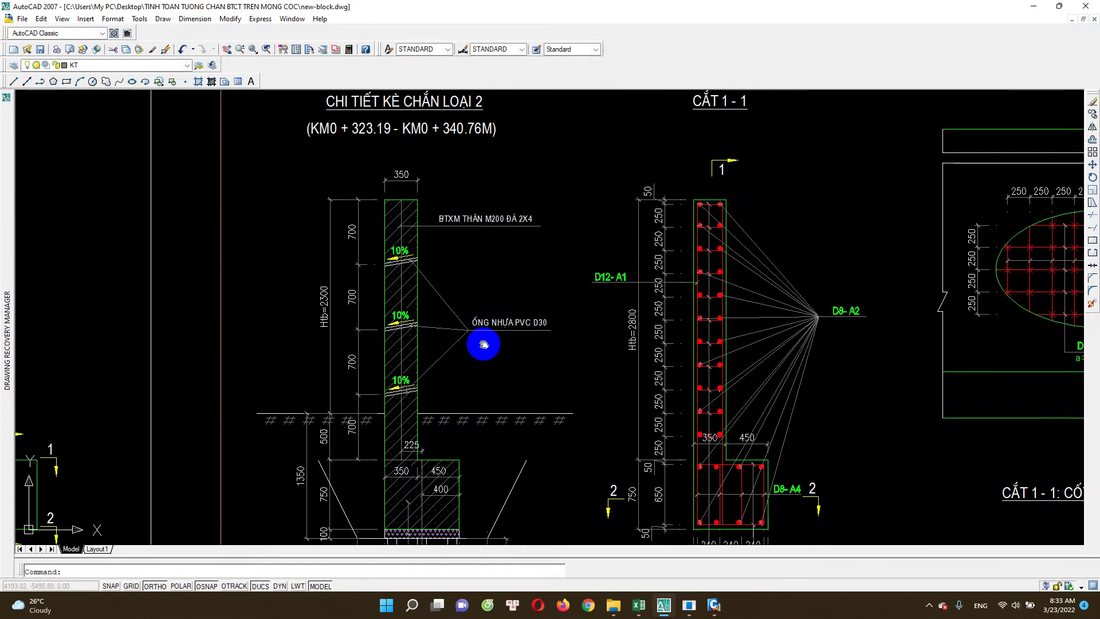
pyautogui.scroll(2, 390, 134)
pyautogui.click(397, 136)
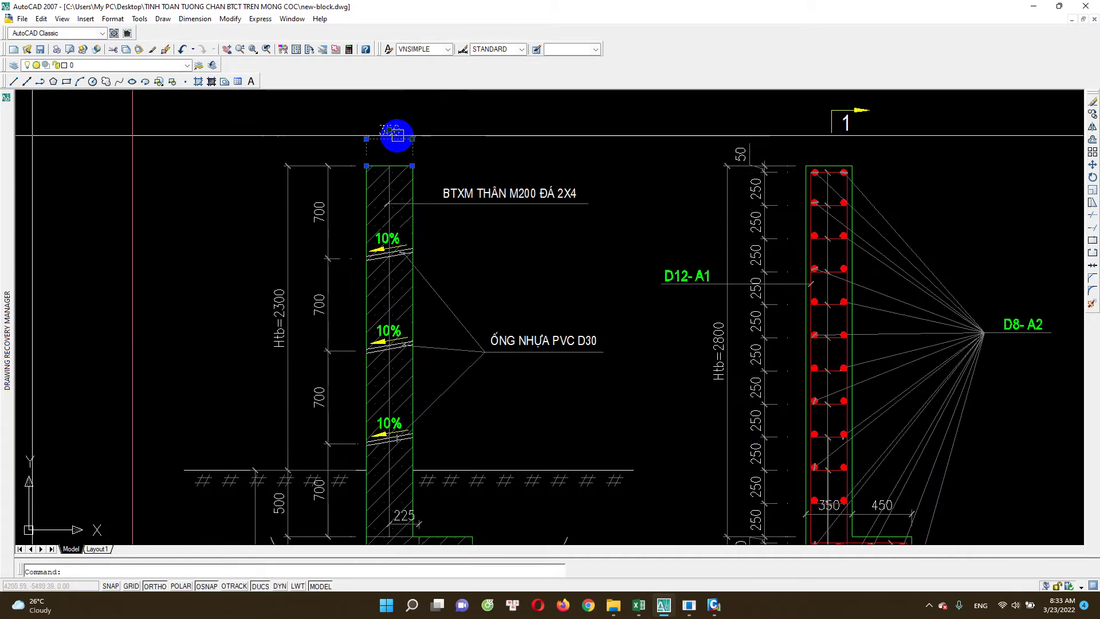
pyautogui.scroll(-2, 435, 199)
pyautogui.press('Escape')
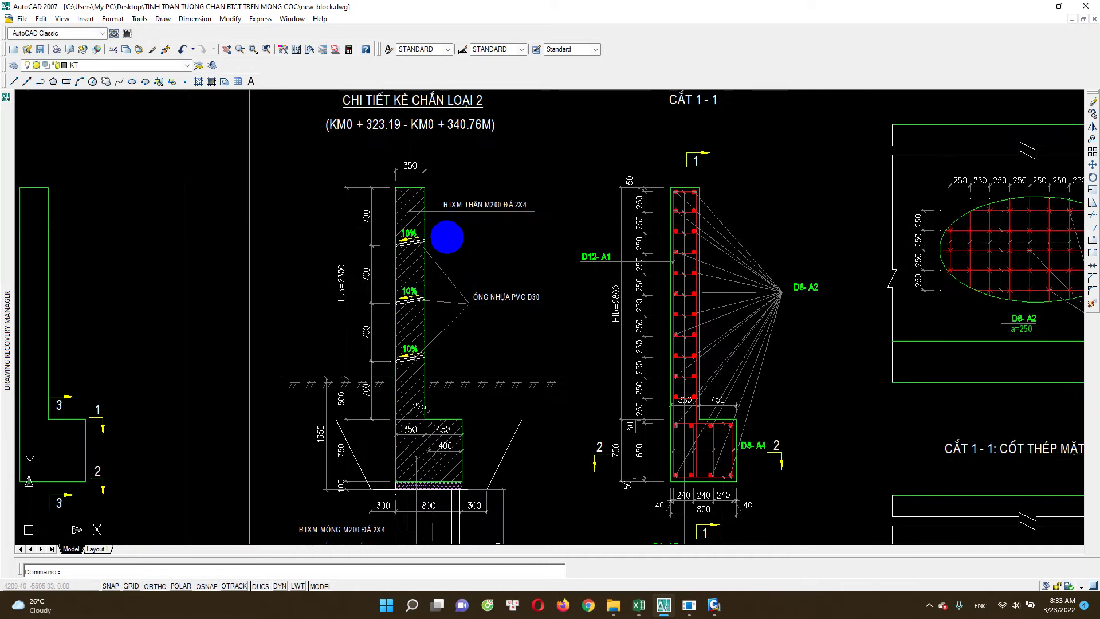
pyautogui.moveTo(463, 265); pyautogui.dragTo(428, 271)
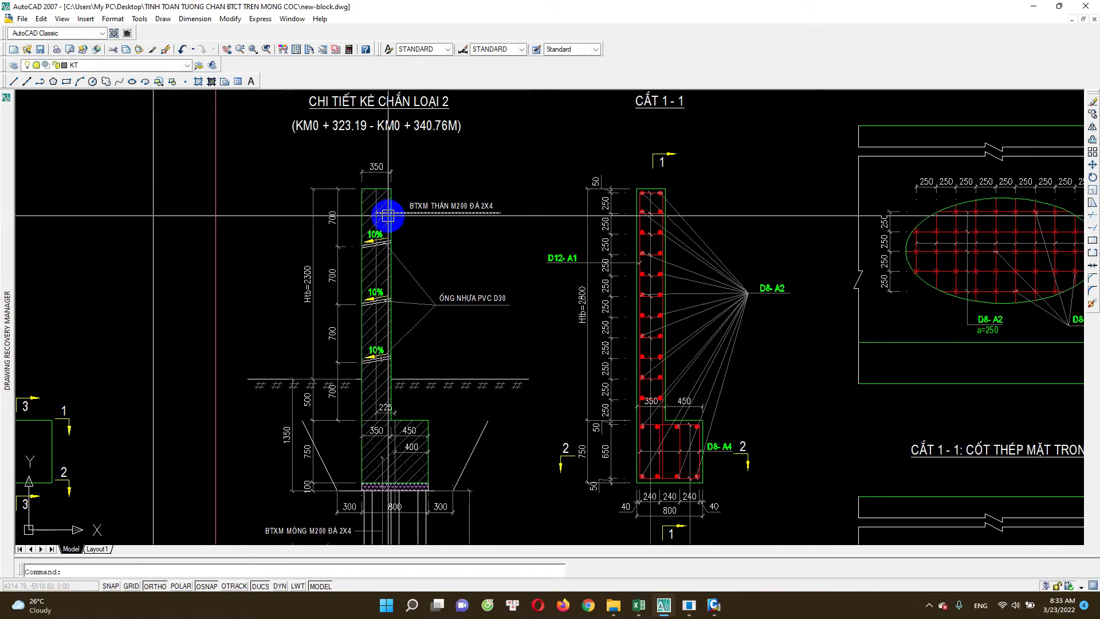
pyautogui.scroll(3, 388, 215)
pyautogui.scroll(-5, 381, 179)
pyautogui.scroll(2, 436, 259)
pyautogui.scroll(1, 400, 299)
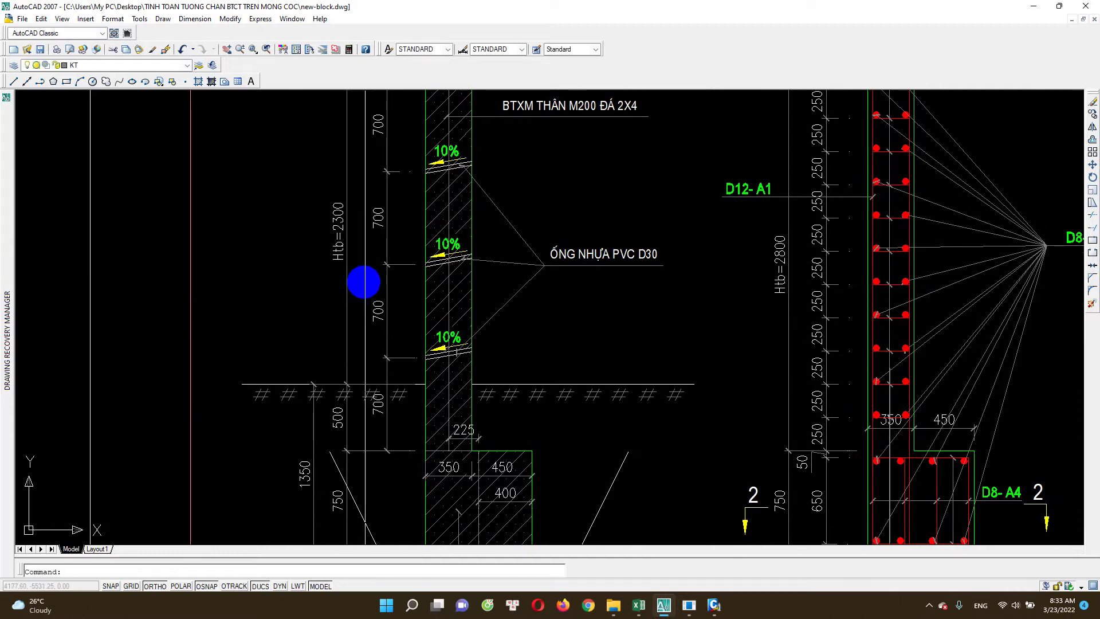
pyautogui.moveTo(363, 281); pyautogui.dragTo(360, 310)
pyautogui.scroll(1, 407, 229)
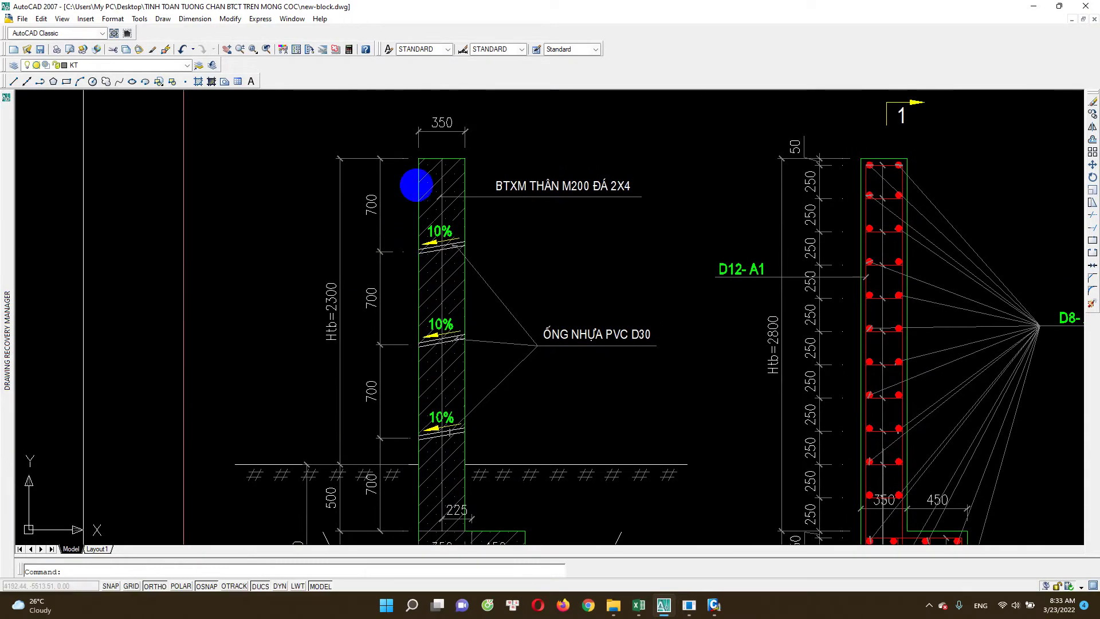
pyautogui.scroll(1, 331, 319)
pyautogui.scroll(-2, 336, 344)
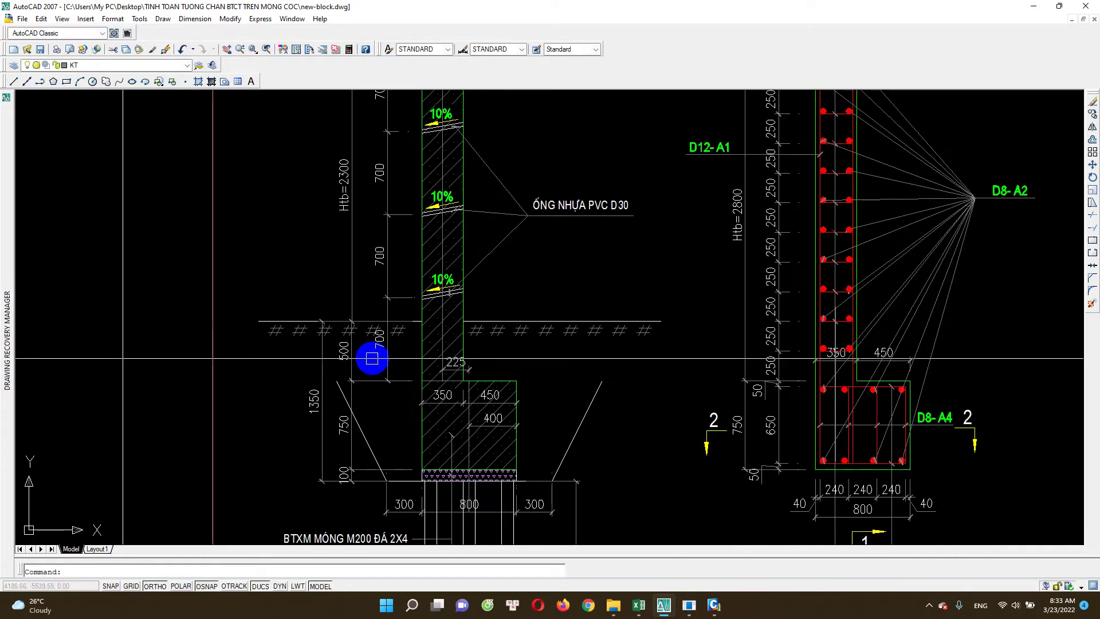
pyautogui.scroll(2, 395, 315)
pyautogui.click(395, 315)
pyautogui.scroll(1, 439, 312)
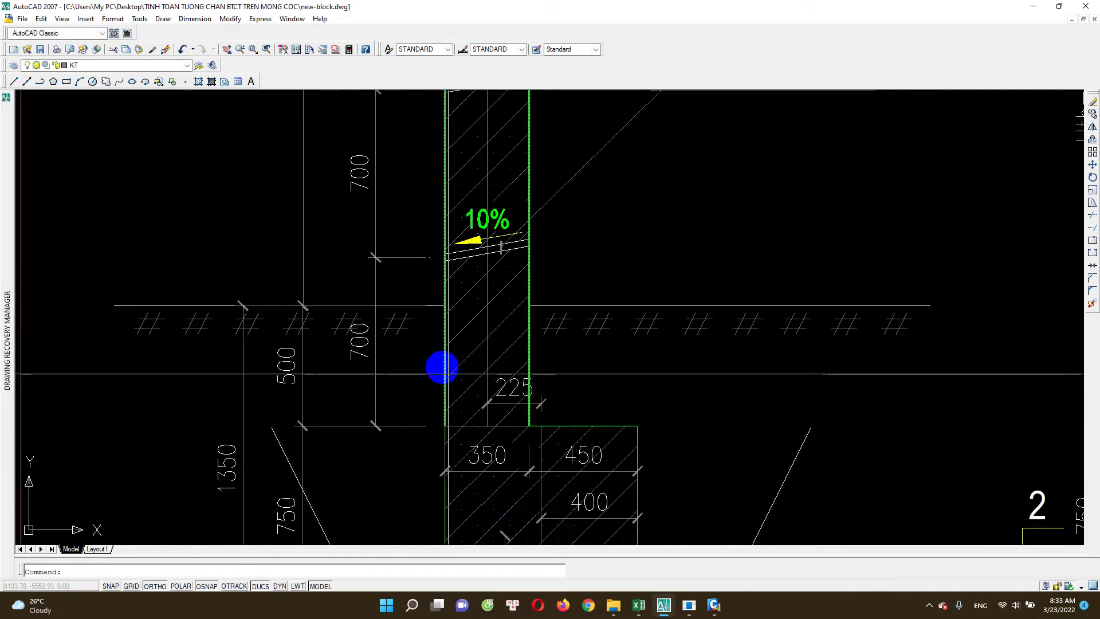
pyautogui.scroll(-1, 441, 344)
pyautogui.scroll(1, 476, 381)
pyautogui.scroll(-2, 523, 383)
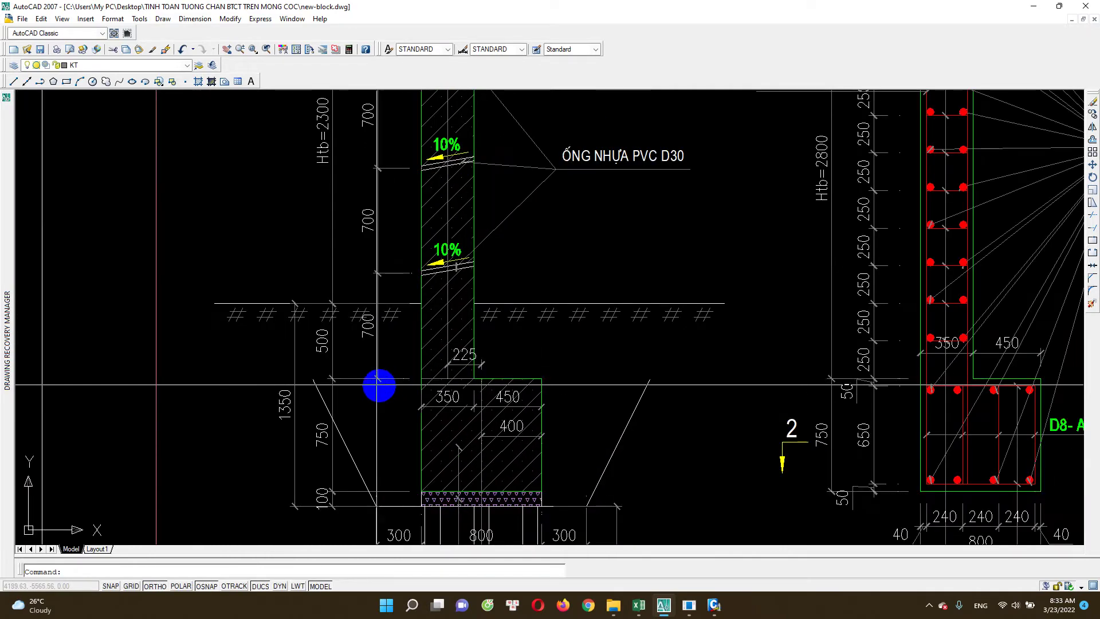
pyautogui.scroll(2, 381, 386)
pyautogui.click(342, 338)
pyautogui.scroll(-2, 326, 351)
pyautogui.press('Escape')
pyautogui.scroll(-1, 450, 381)
pyautogui.scroll(1, 405, 238)
pyautogui.scroll(1, 453, 205)
pyautogui.scroll(-1, 384, 407)
pyautogui.scroll(-1, 449, 381)
pyautogui.scroll(1, 401, 360)
pyautogui.click(371, 369)
pyautogui.scroll(-2, 382, 360)
pyautogui.press('Escape')
pyautogui.scroll(-1, 422, 372)
pyautogui.scroll(1, 423, 376)
pyautogui.scroll(1, 393, 358)
pyautogui.moveTo(391, 396); pyautogui.dragTo(393, 393)
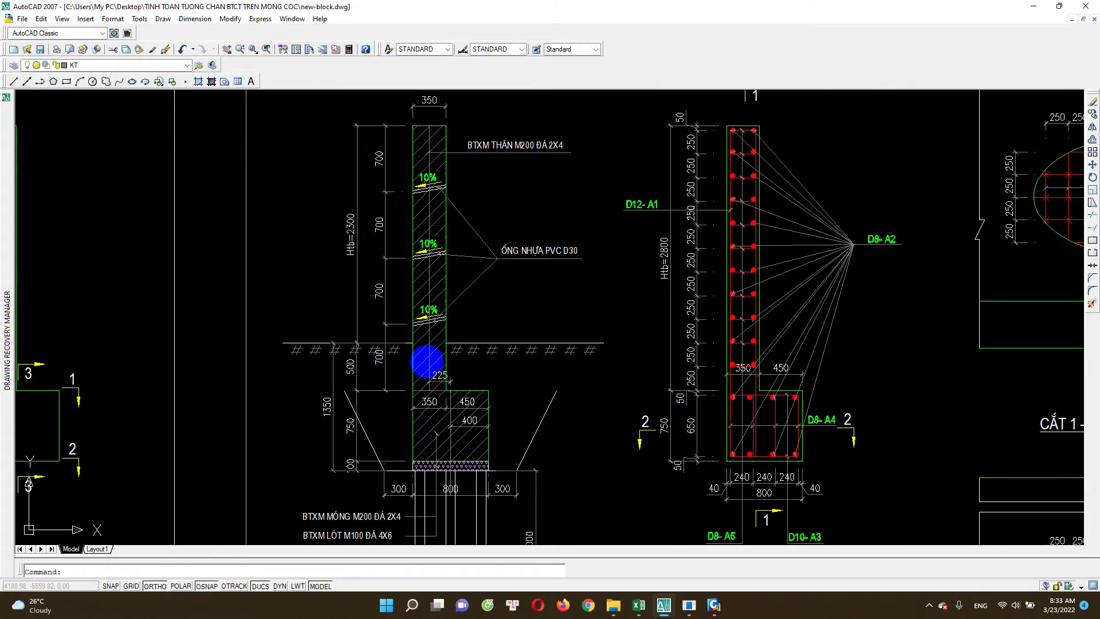
pyautogui.scroll(2, 439, 389)
pyautogui.scroll(-2, 412, 275)
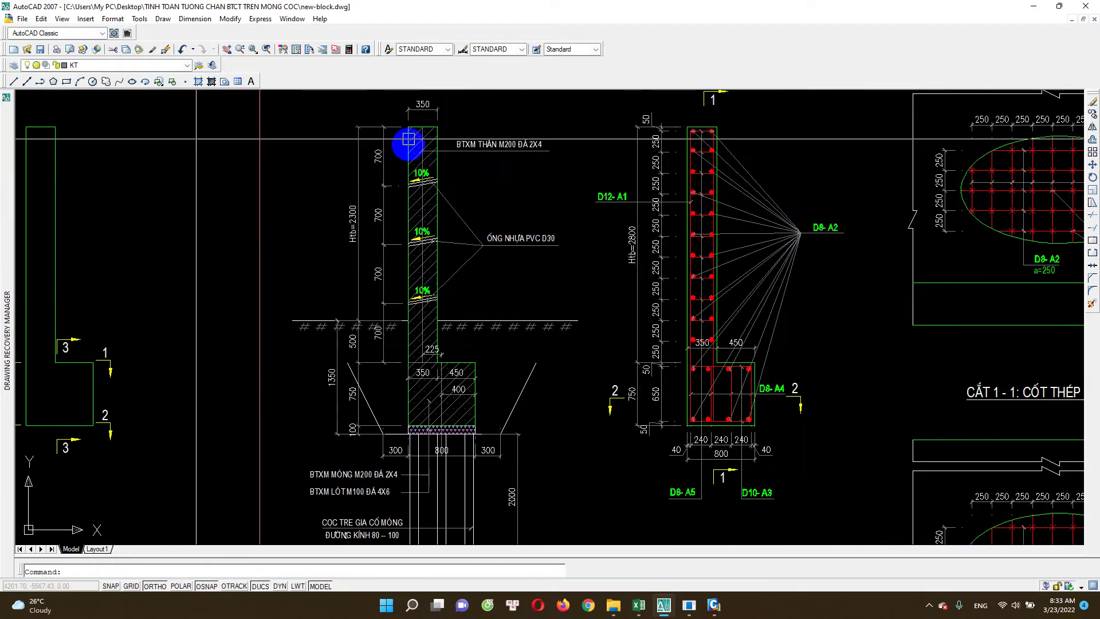
# Zoom around the footing and inspect the 700 wall dimension and BTXM labels
pyautogui.scroll(2, 438, 389)
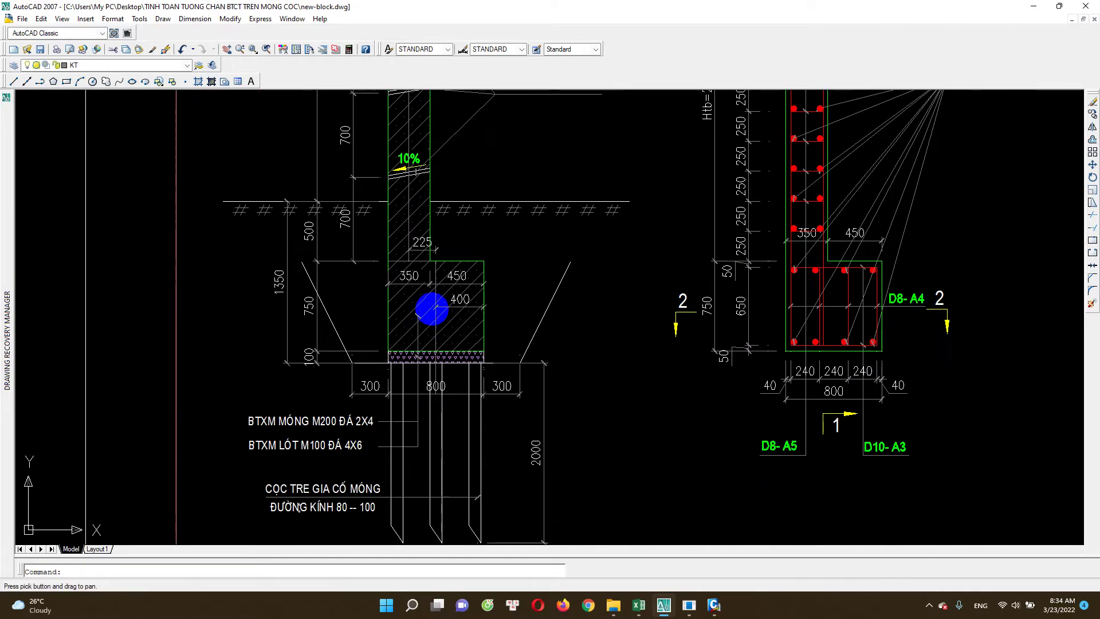
pyautogui.scroll(2, 400, 392)
pyautogui.scroll(-2, 458, 387)
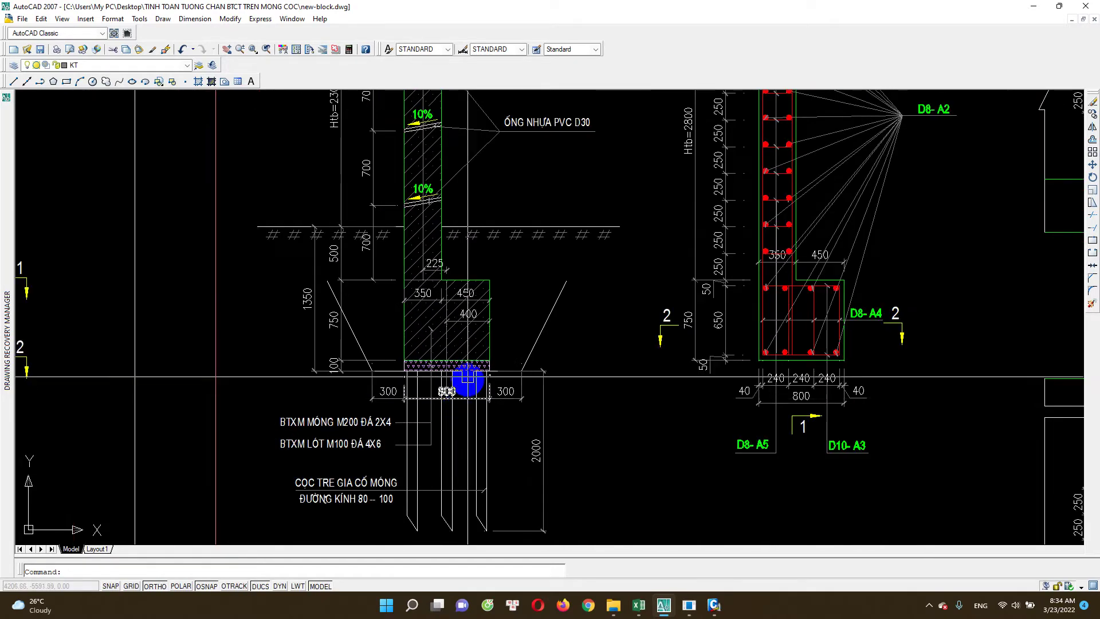
pyautogui.scroll(-1, 430, 341)
pyautogui.scroll(-1, 413, 388)
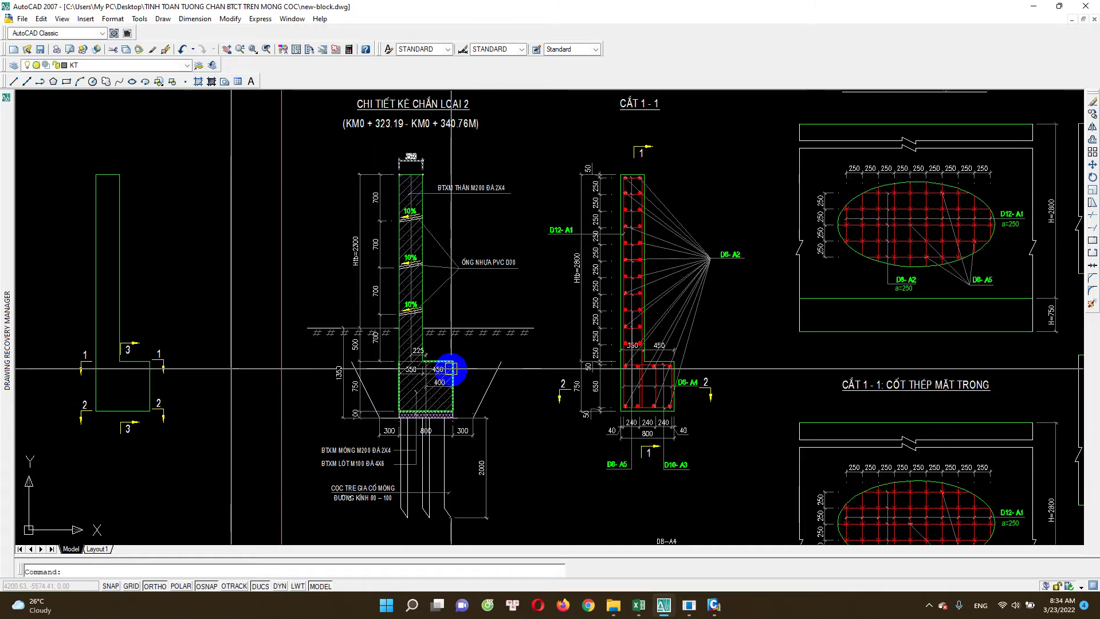
pyautogui.scroll(2, 451, 368)
pyautogui.scroll(-2, 407, 267)
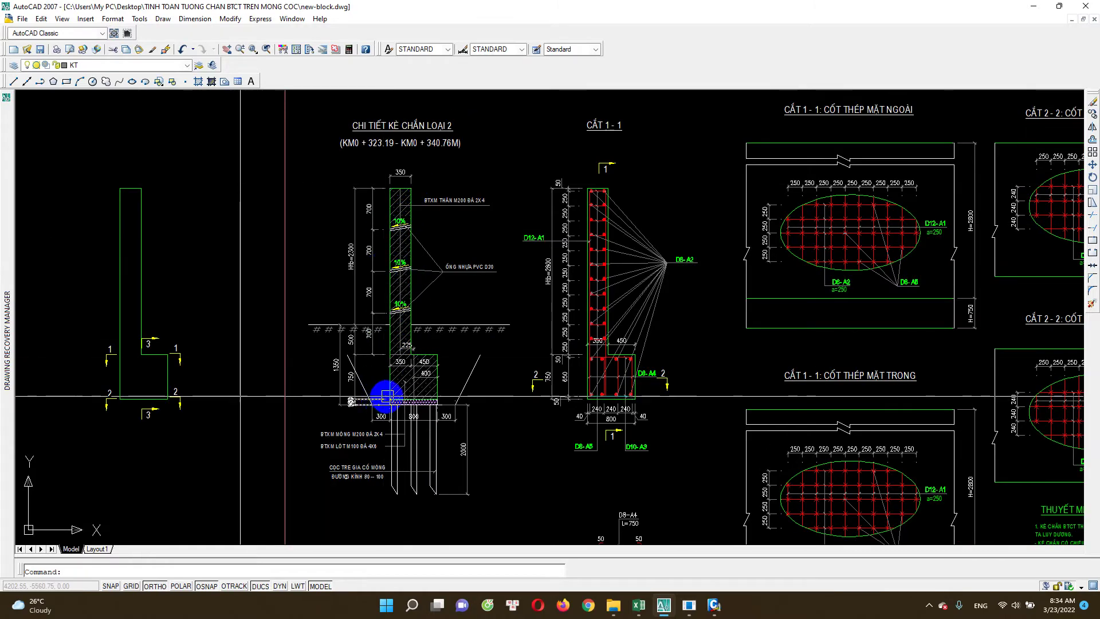
pyautogui.scroll(1, 386, 396)
pyautogui.scroll(1, 401, 389)
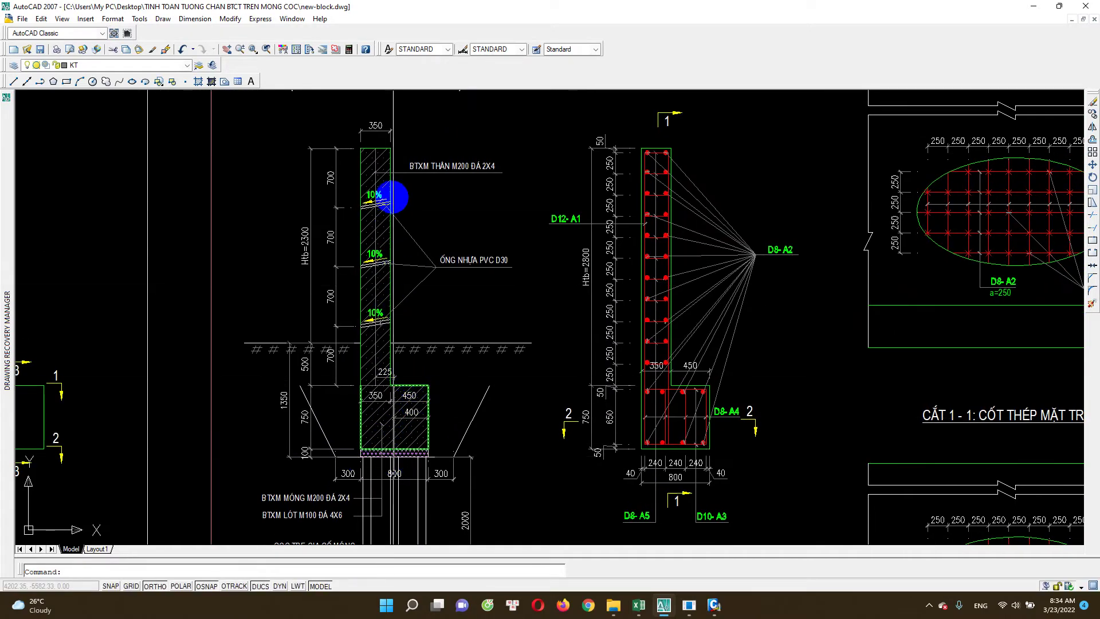
pyautogui.click(326, 260)
pyautogui.scroll(-4, 375, 349)
pyautogui.scroll(2, 430, 373)
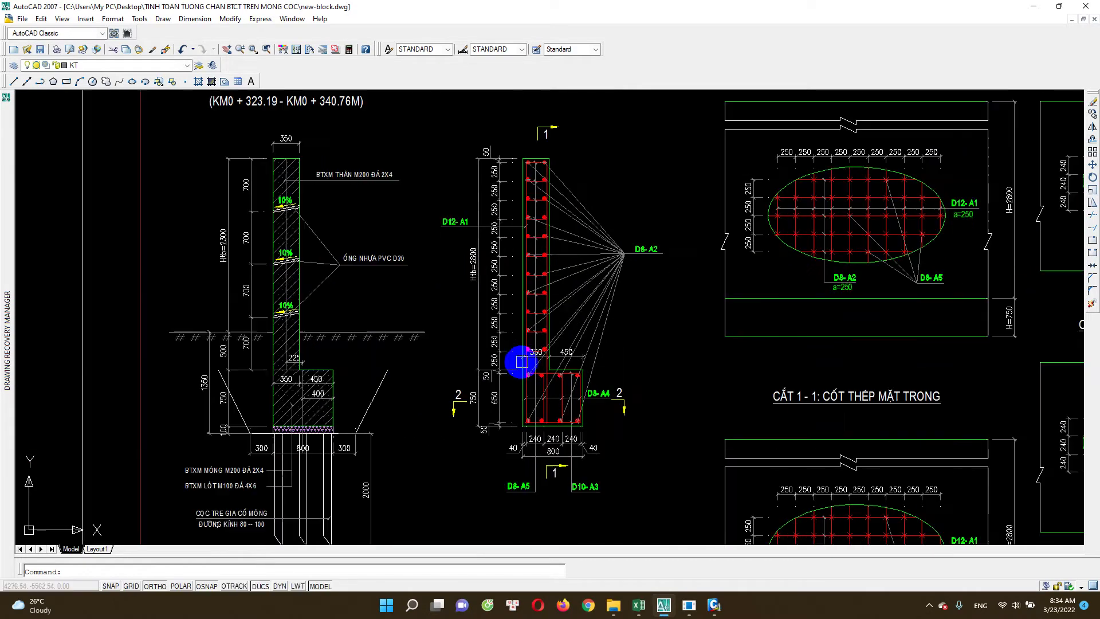
pyautogui.scroll(-1, 433, 379)
pyautogui.scroll(1, 434, 379)
pyautogui.scroll(2, 414, 384)
pyautogui.scroll(1, 417, 343)
pyautogui.scroll(1, 393, 294)
pyautogui.scroll(2, 400, 372)
pyautogui.click(401, 507)
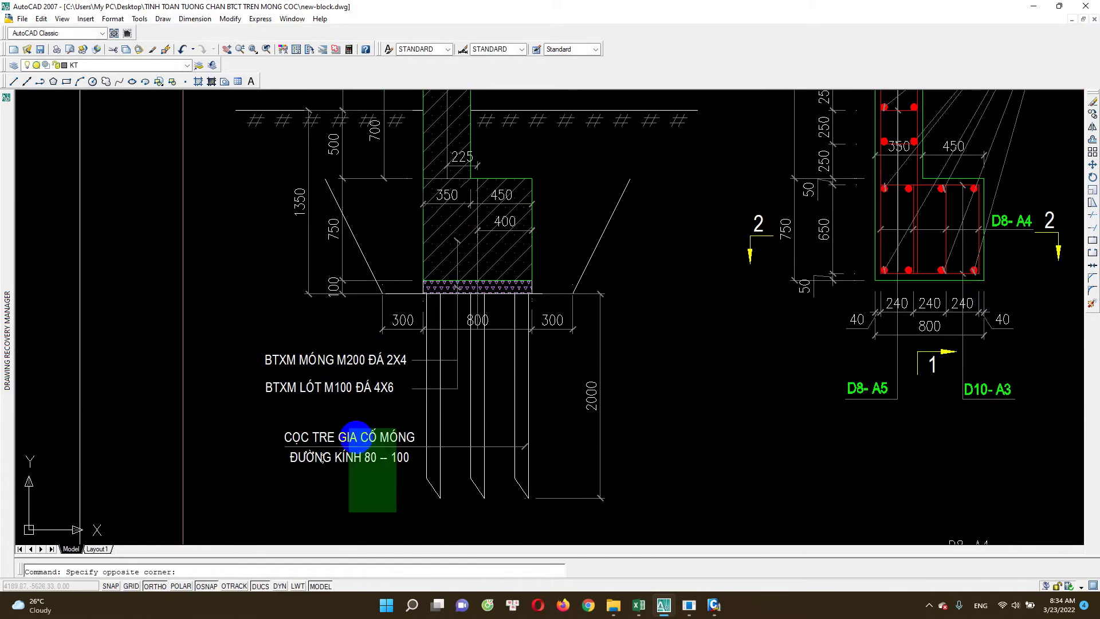
pyautogui.click(347, 424)
pyautogui.scroll(-3, 435, 395)
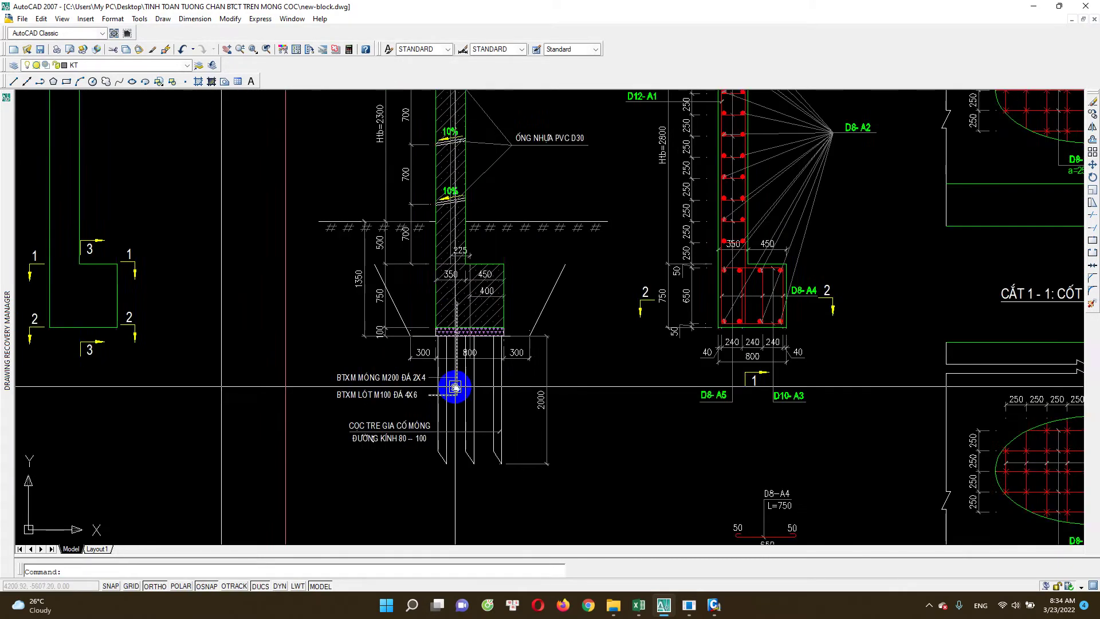
pyautogui.scroll(2, 408, 411)
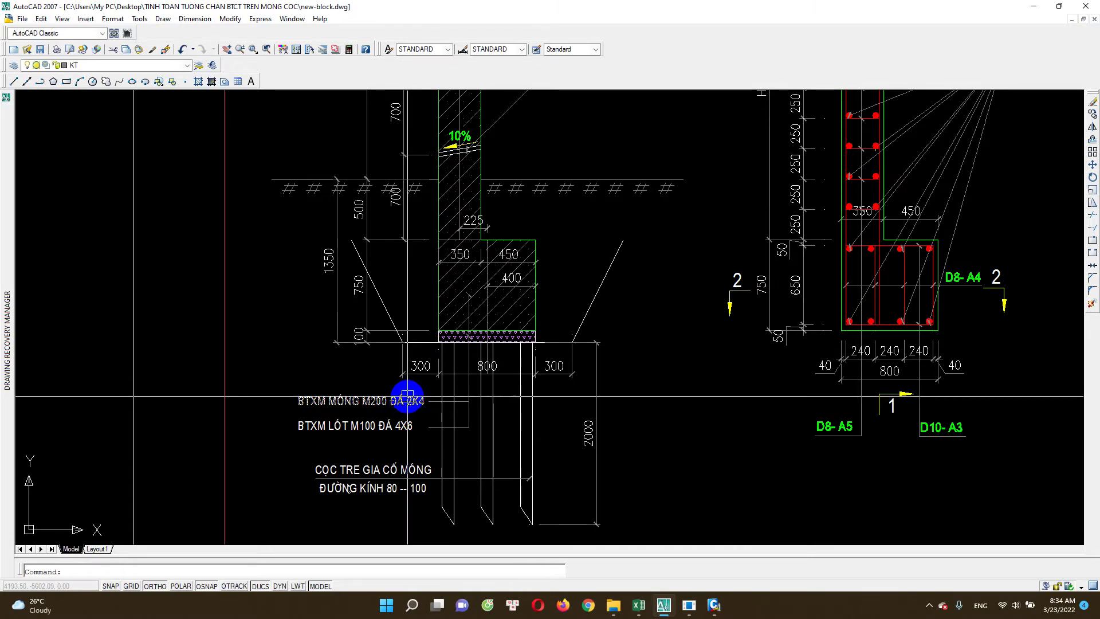
pyautogui.click(403, 408)
pyautogui.scroll(2, 400, 452)
pyautogui.scroll(1, 378, 372)
pyautogui.press('Escape')
# Select the pile lines beneath the footing and delete two of them
pyautogui.scroll(-1, 368, 343)
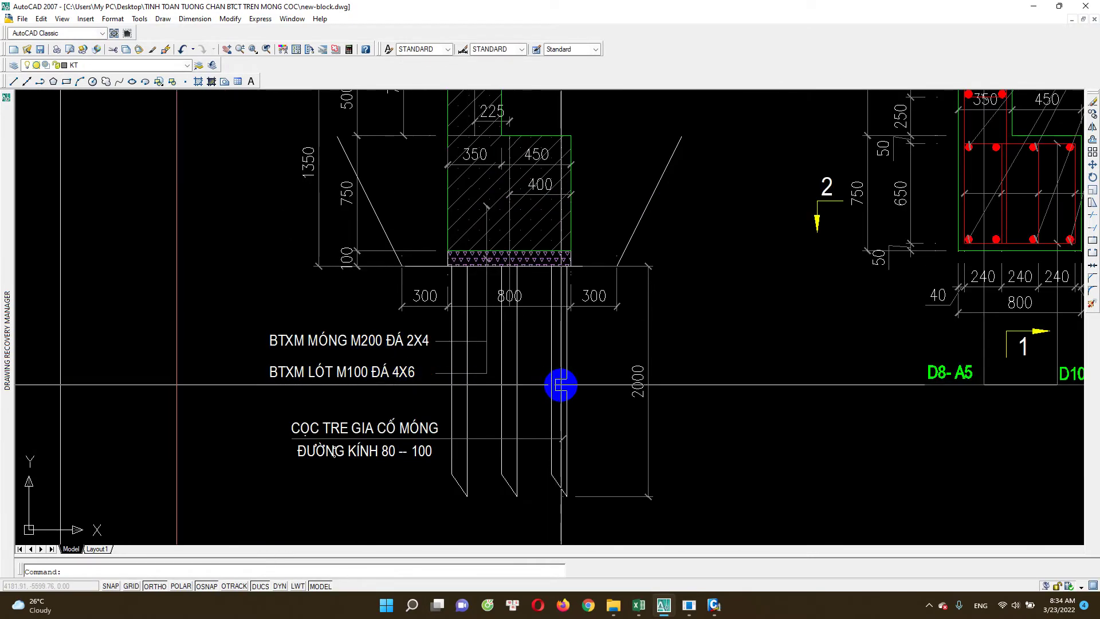
pyautogui.scroll(1, 561, 385)
pyautogui.scroll(-1, 430, 361)
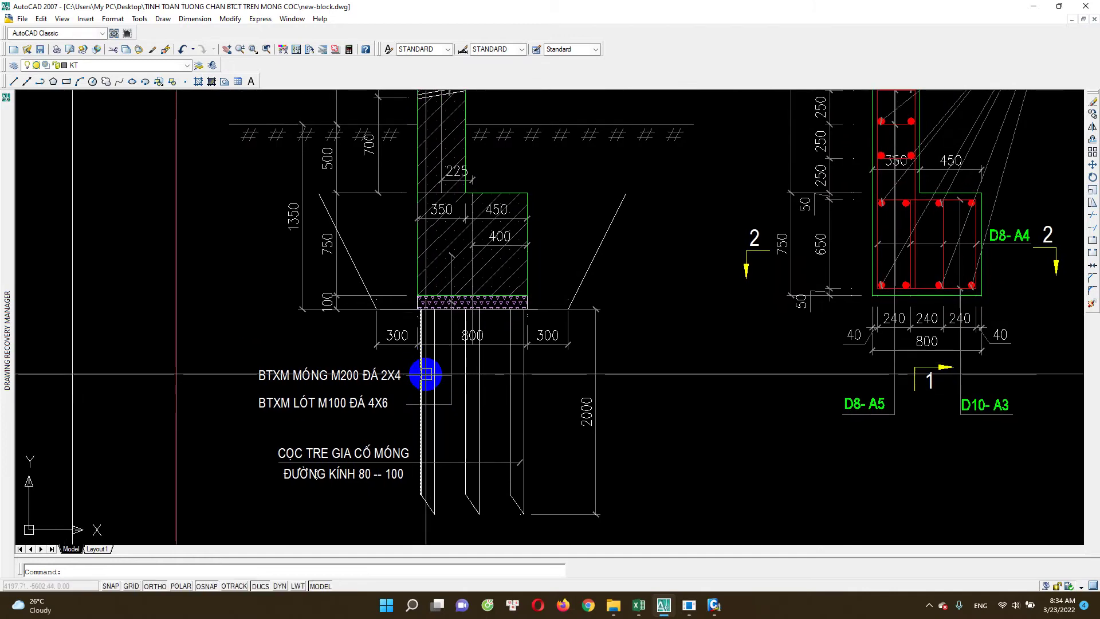
pyautogui.scroll(1, 383, 381)
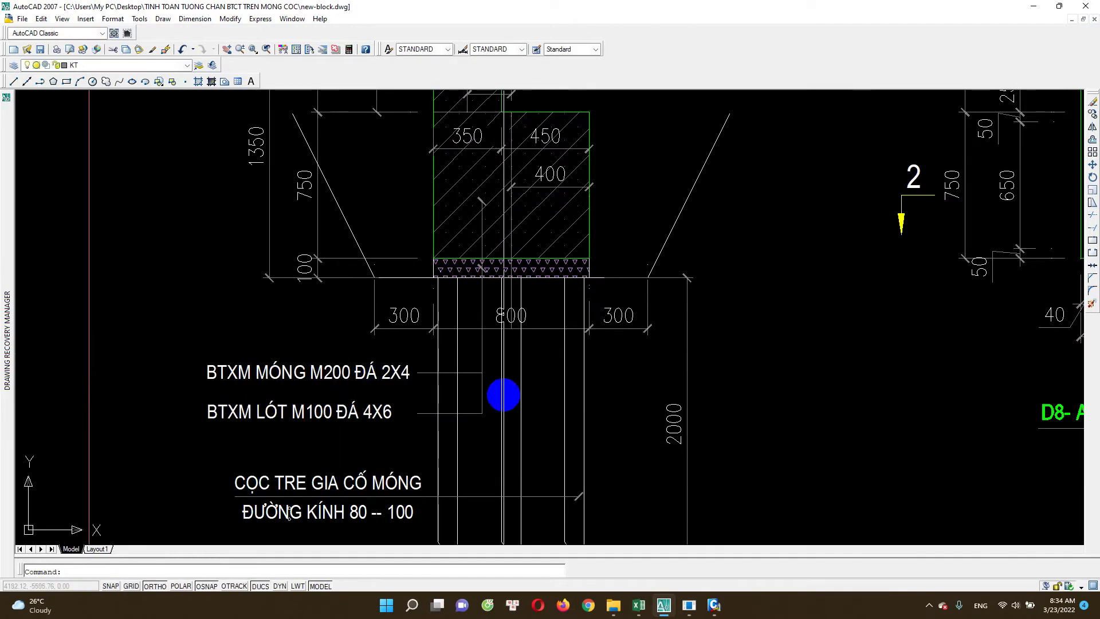
pyautogui.scroll(-1, 519, 400)
pyautogui.scroll(1, 519, 399)
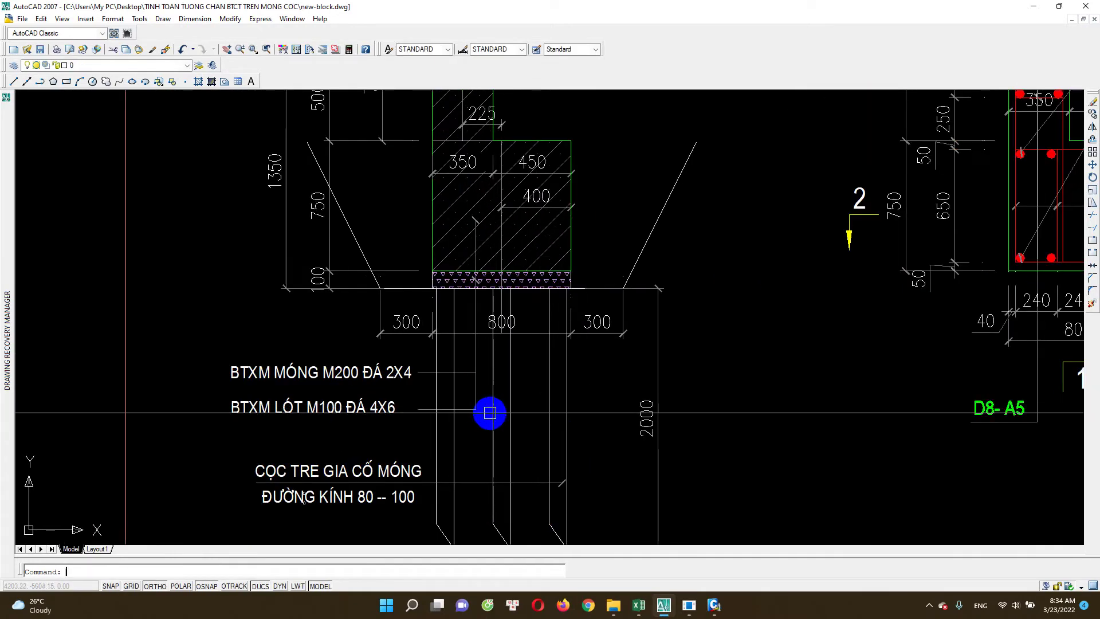
pyautogui.scroll(-1, 491, 412)
pyautogui.scroll(-1, 386, 367)
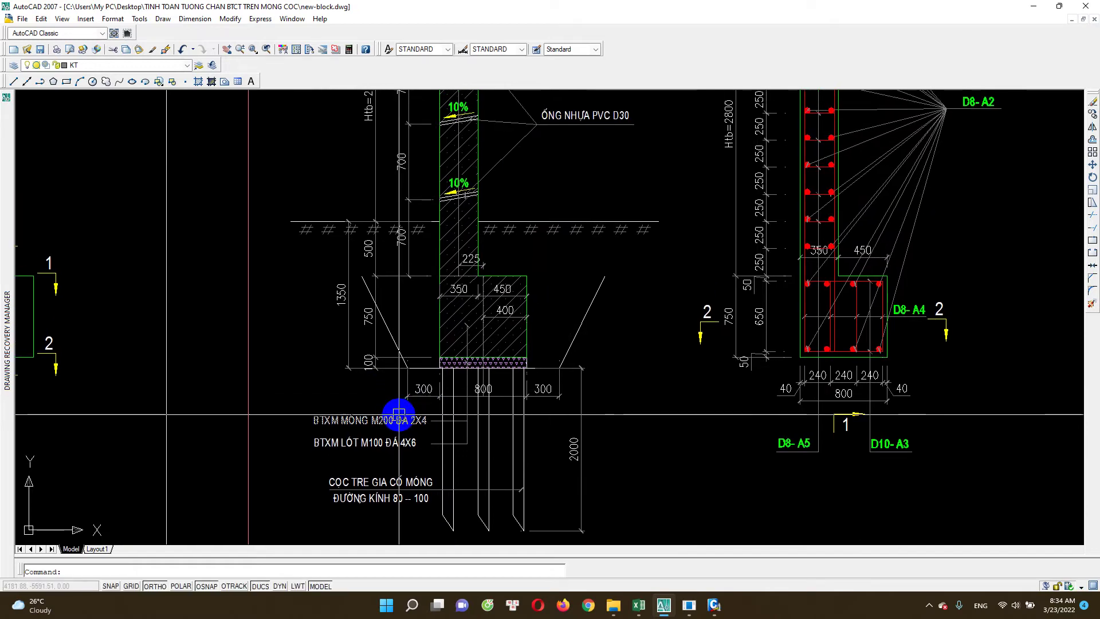
pyautogui.scroll(1, 399, 412)
pyautogui.scroll(-1, 467, 420)
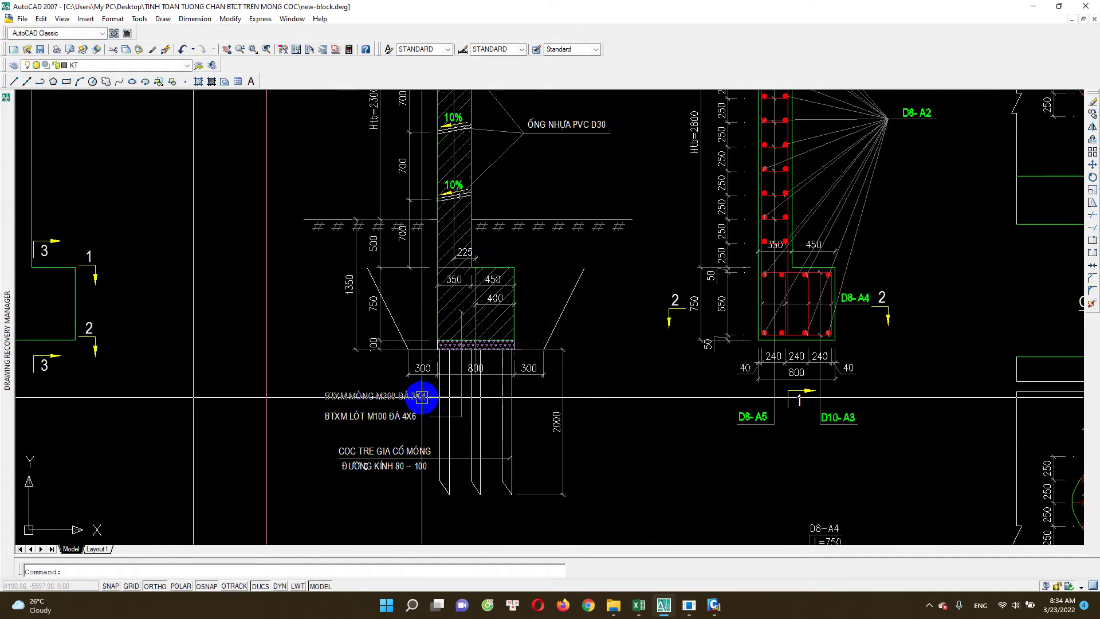
pyautogui.scroll(1, 444, 378)
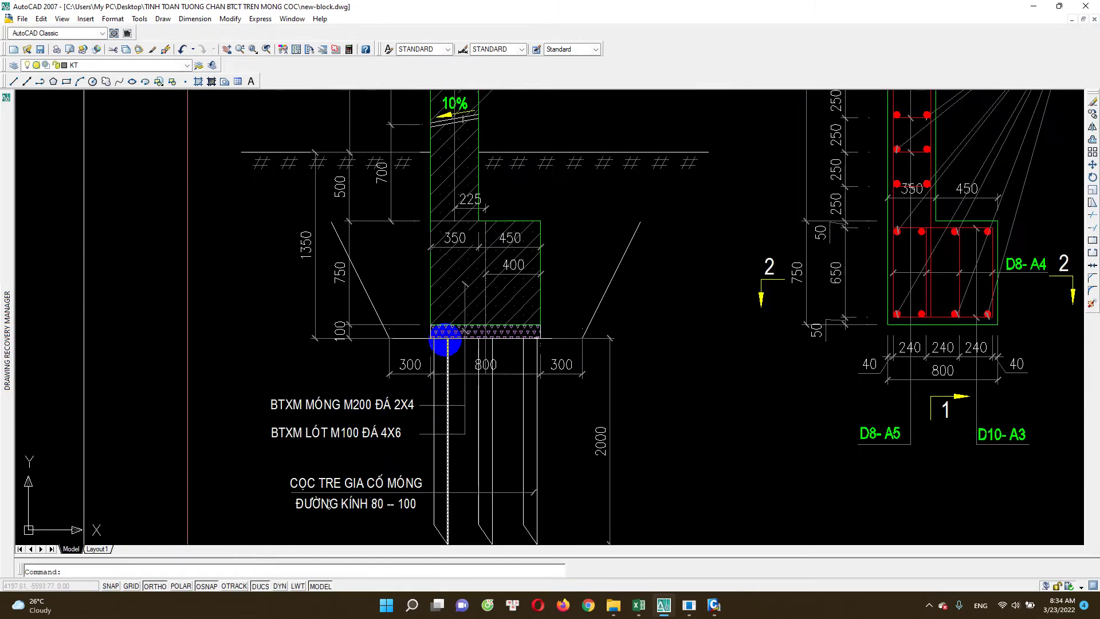
pyautogui.scroll(2, 515, 369)
pyautogui.click(535, 375)
pyautogui.scroll(2, 532, 392)
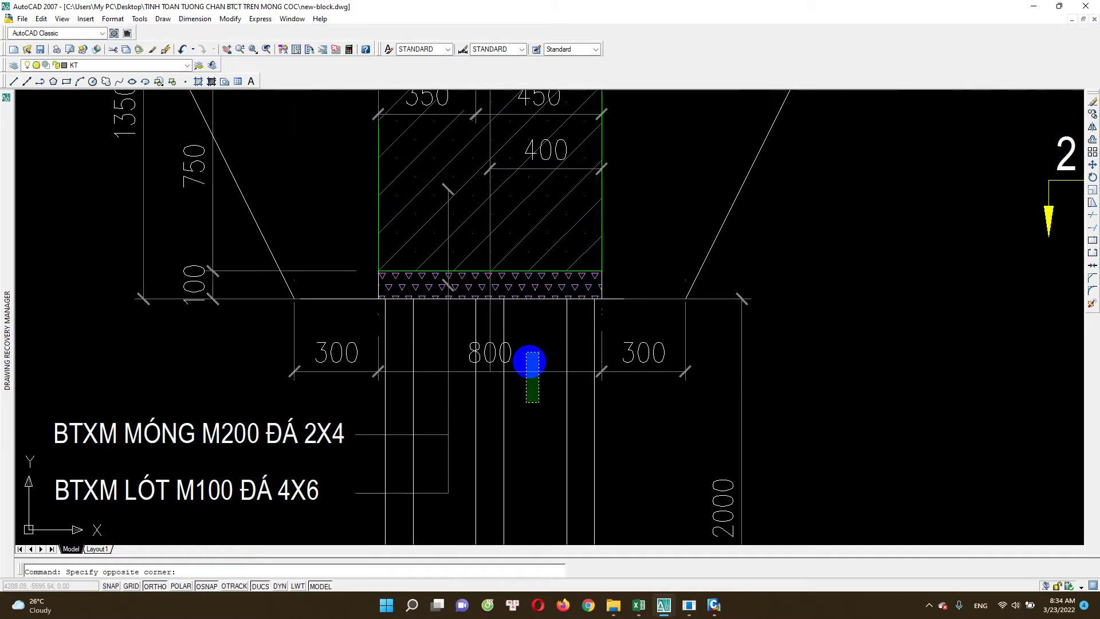
pyautogui.scroll(-3, 516, 378)
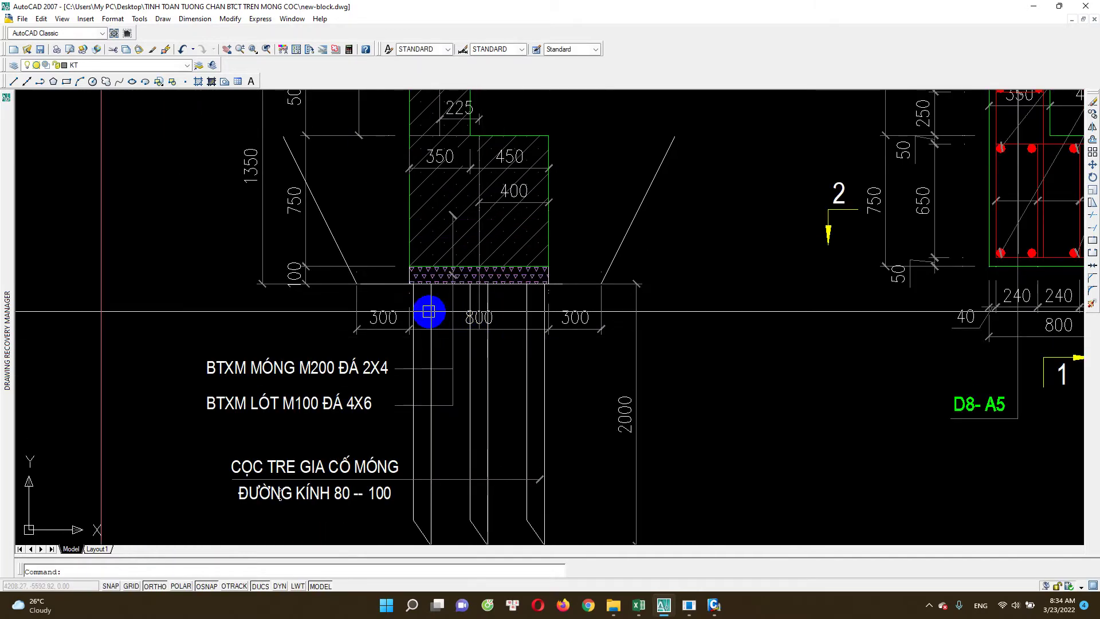
pyautogui.press('Escape')
pyautogui.click(482, 276)
pyautogui.scroll(2, 492, 335)
pyautogui.click(515, 371)
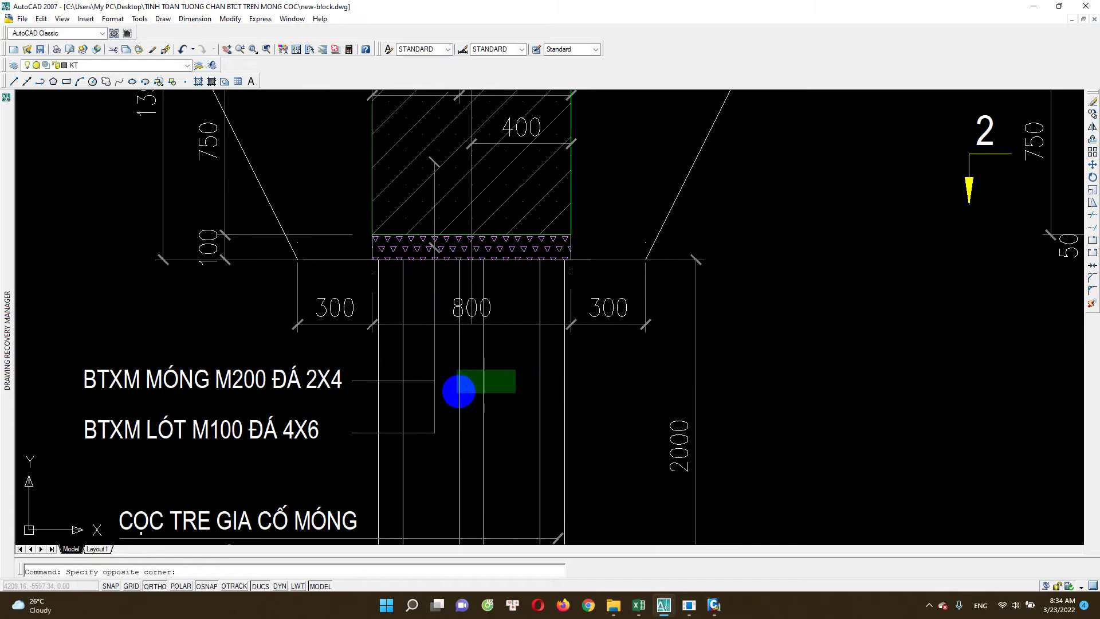
pyautogui.press('Delete')
# Check the remaining footing lines with a crossing window and restart the LINE command
pyautogui.scroll(-1, 424, 337)
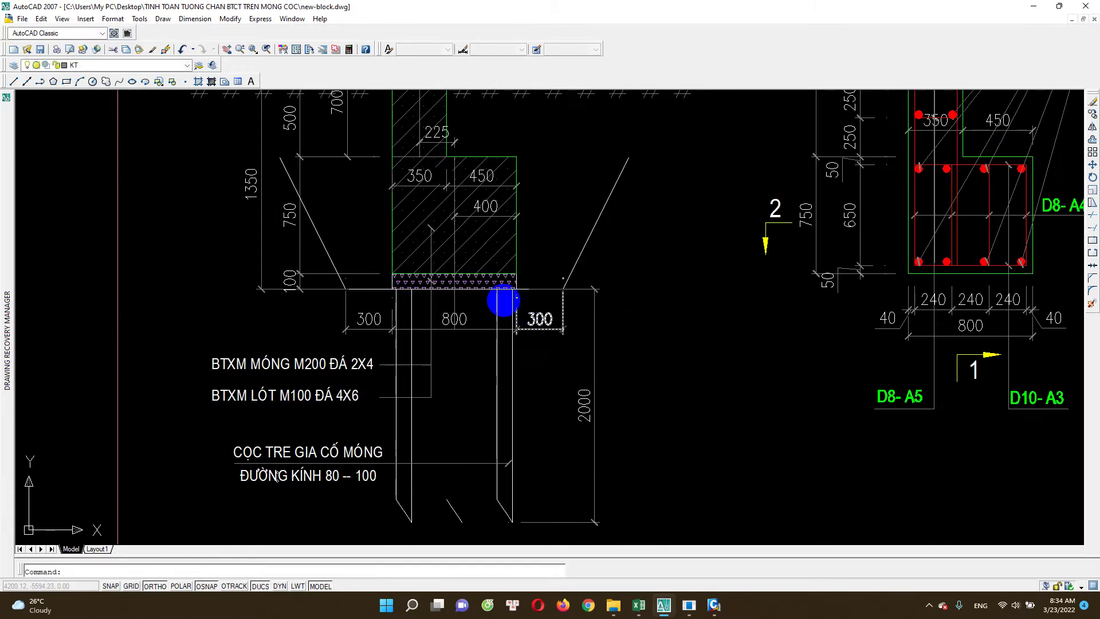
pyautogui.scroll(2, 461, 340)
pyautogui.scroll(-2, 475, 353)
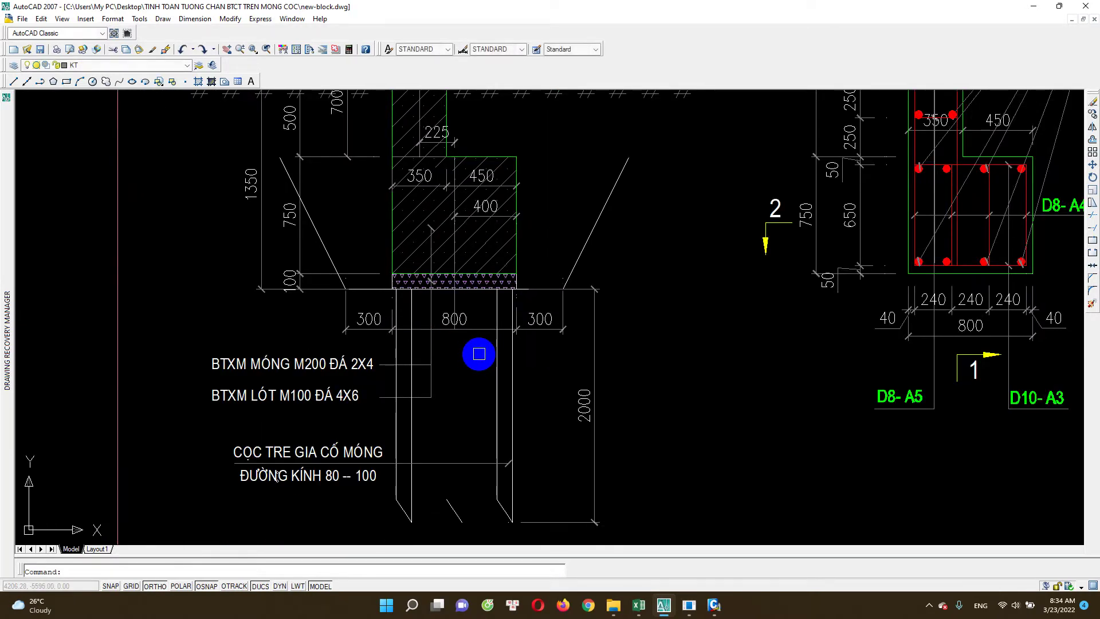
pyautogui.scroll(2, 482, 354)
pyautogui.scroll(-3, 486, 352)
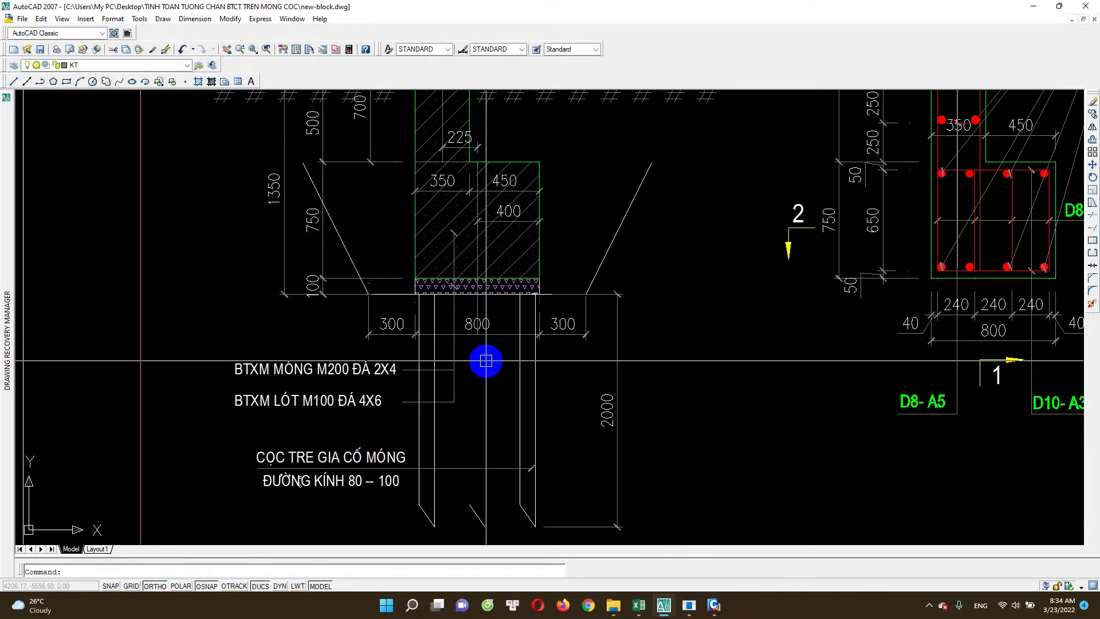
pyautogui.scroll(2, 436, 306)
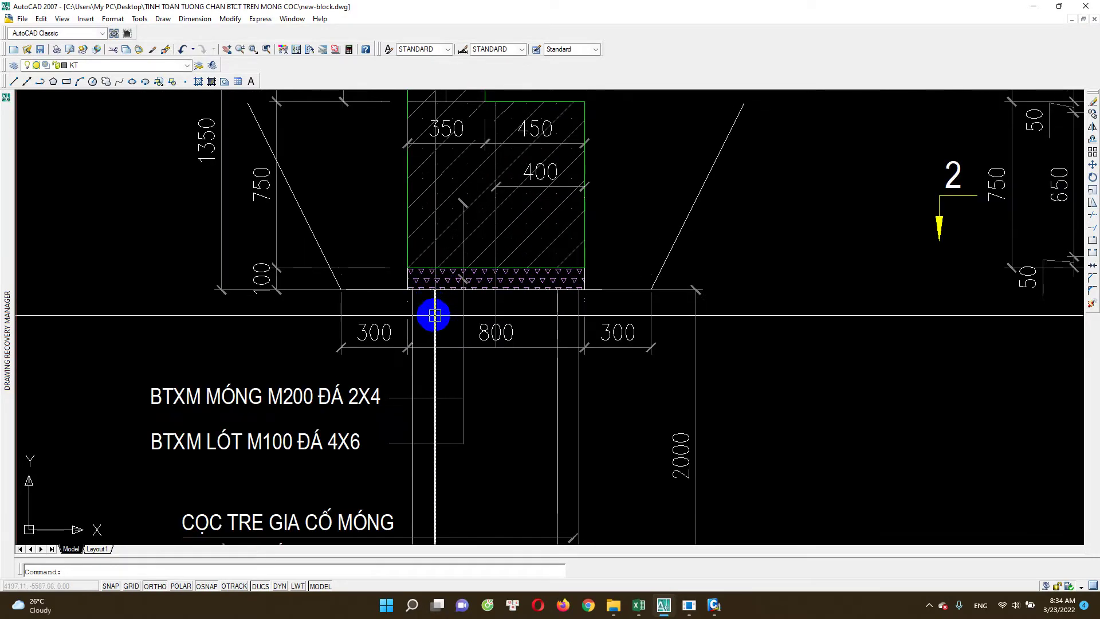
pyautogui.scroll(-2, 473, 354)
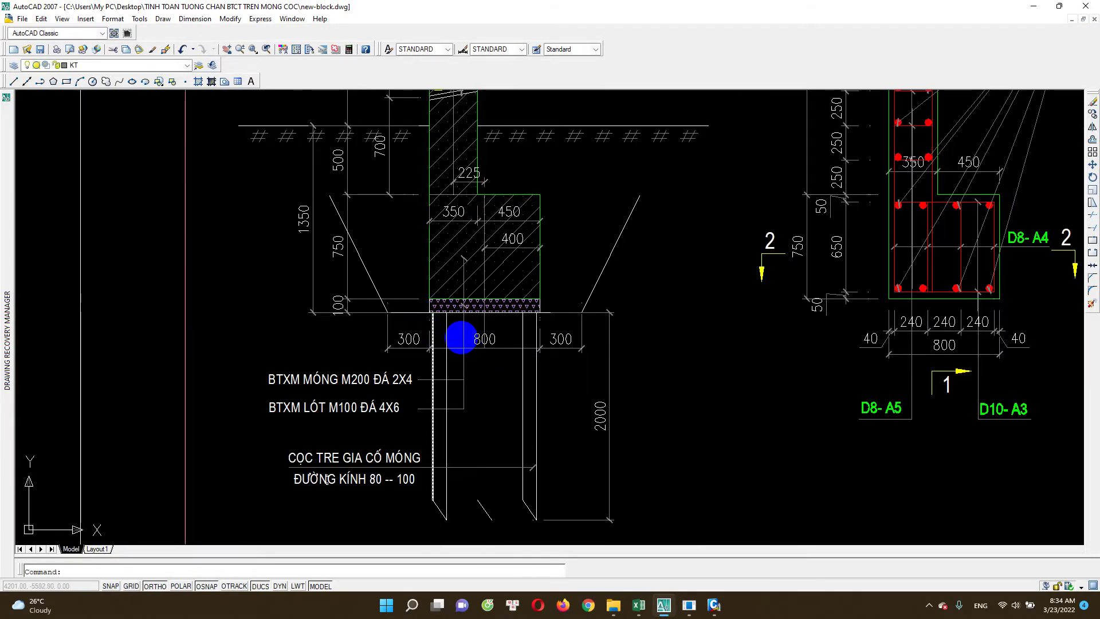
pyautogui.scroll(-1, 461, 338)
pyautogui.scroll(-1, 503, 373)
pyautogui.scroll(-1, 503, 393)
pyautogui.scroll(1, 477, 390)
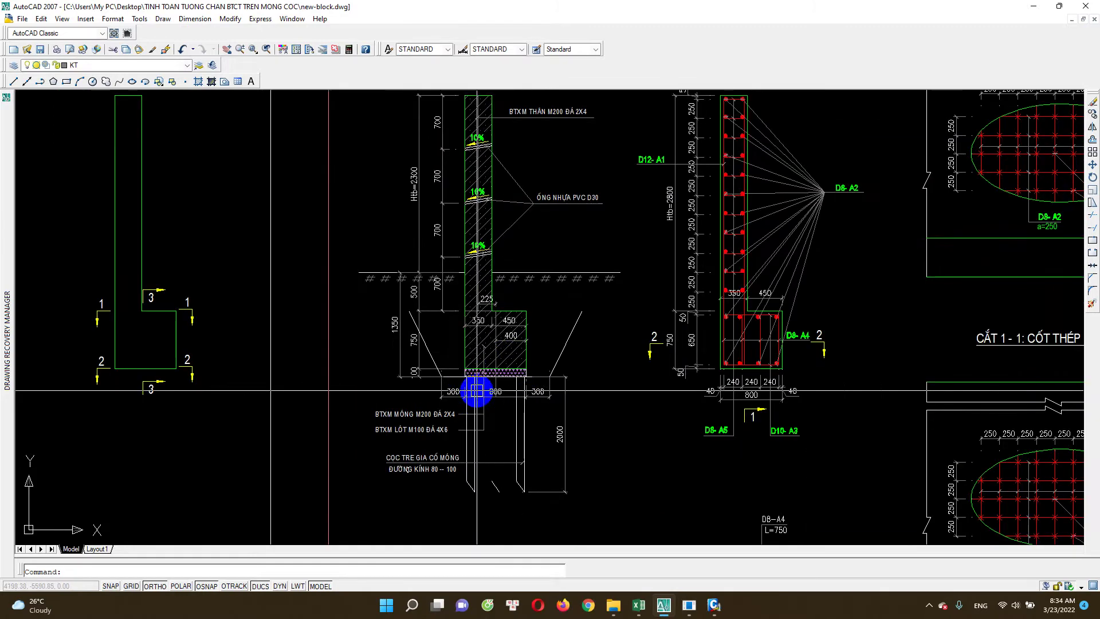
pyautogui.scroll(1, 477, 391)
pyautogui.scroll(1, 456, 386)
pyautogui.scroll(1, 476, 376)
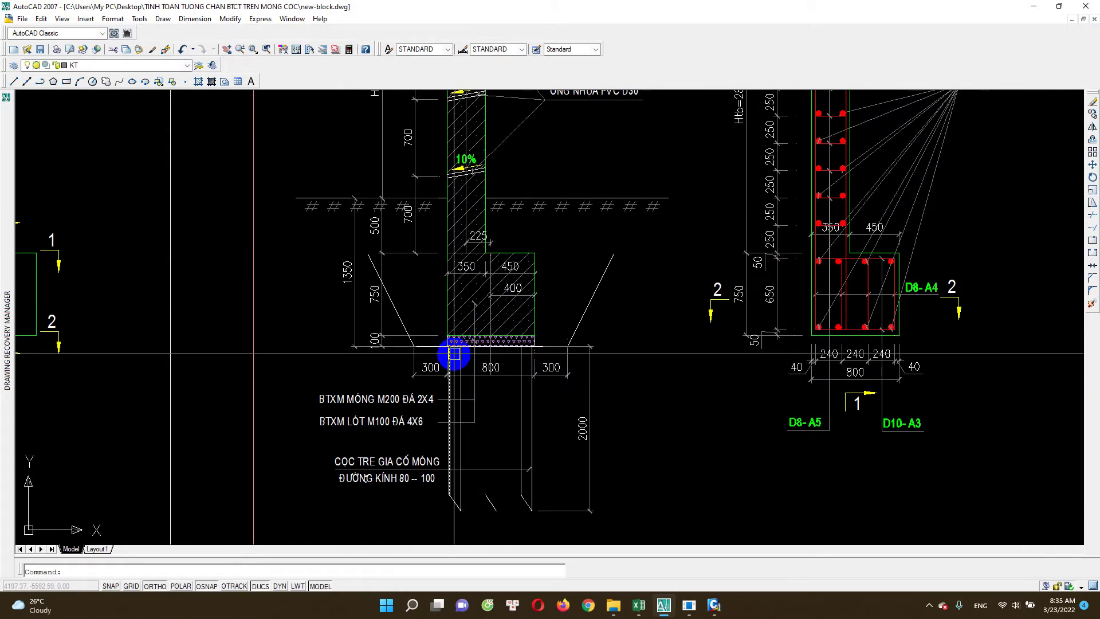
pyautogui.scroll(1, 454, 353)
pyautogui.scroll(-2, 463, 351)
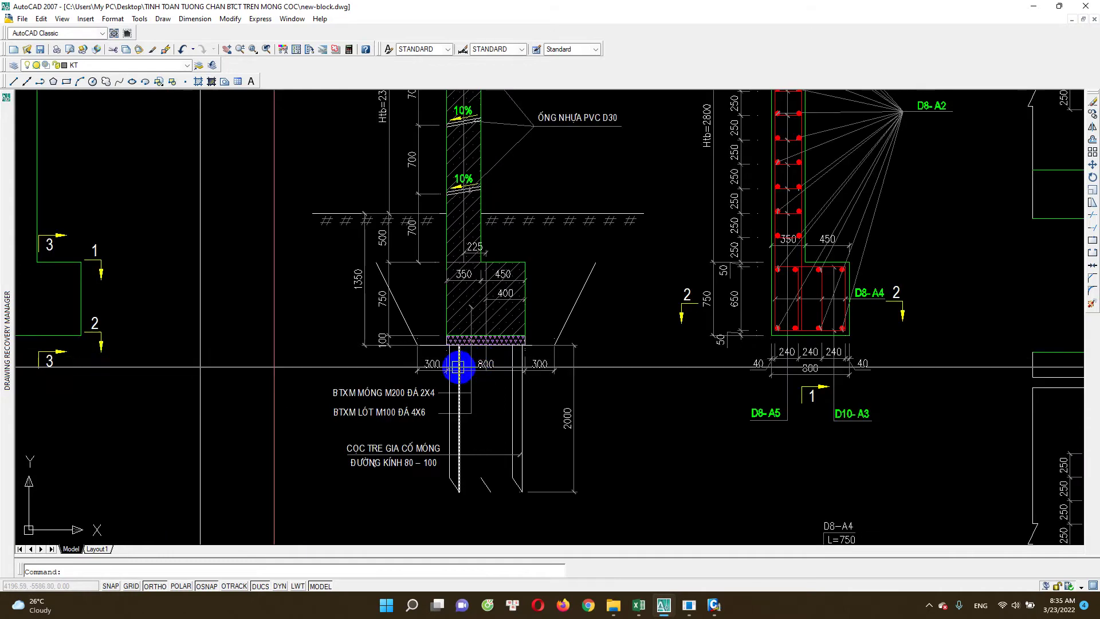
pyautogui.scroll(1, 458, 366)
pyautogui.press('Escape')
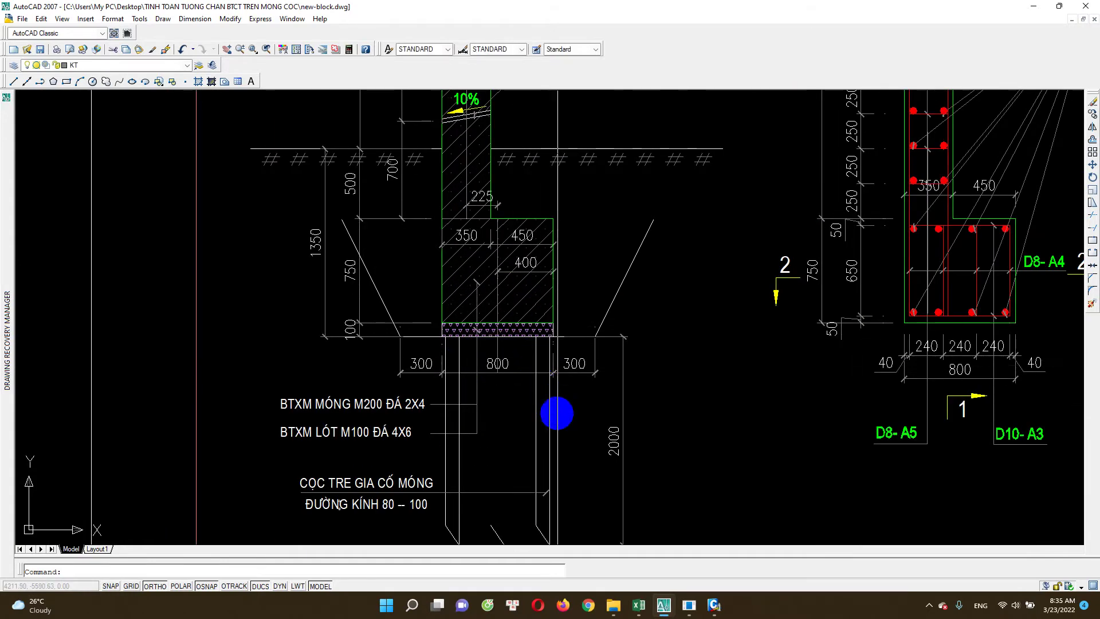
pyautogui.click(420, 432)
pyautogui.scroll(-3, 475, 436)
pyautogui.scroll(-2, 481, 389)
pyautogui.scroll(2, 484, 390)
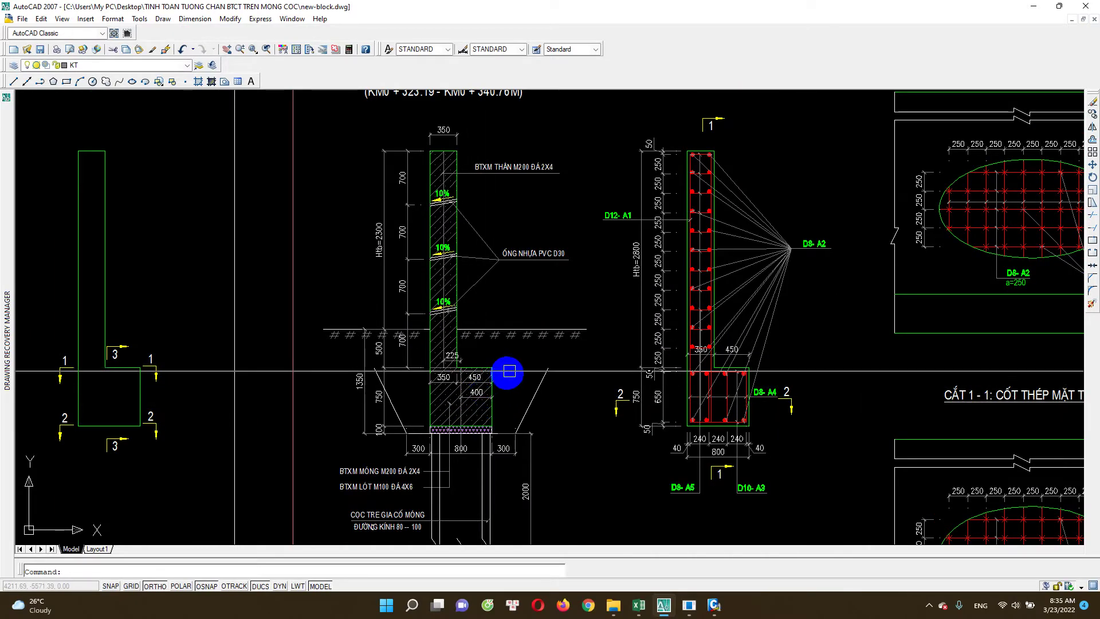
pyautogui.scroll(1, 482, 381)
pyautogui.scroll(1, 435, 333)
pyautogui.scroll(-2, 424, 309)
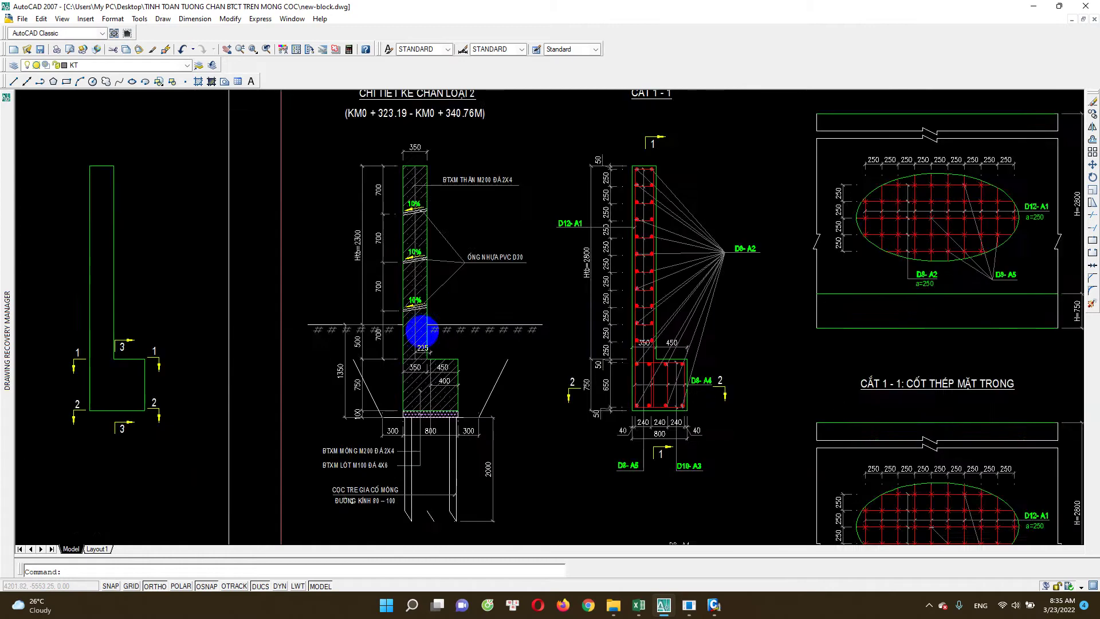
pyautogui.scroll(-1, 436, 275)
pyautogui.scroll(1, 390, 236)
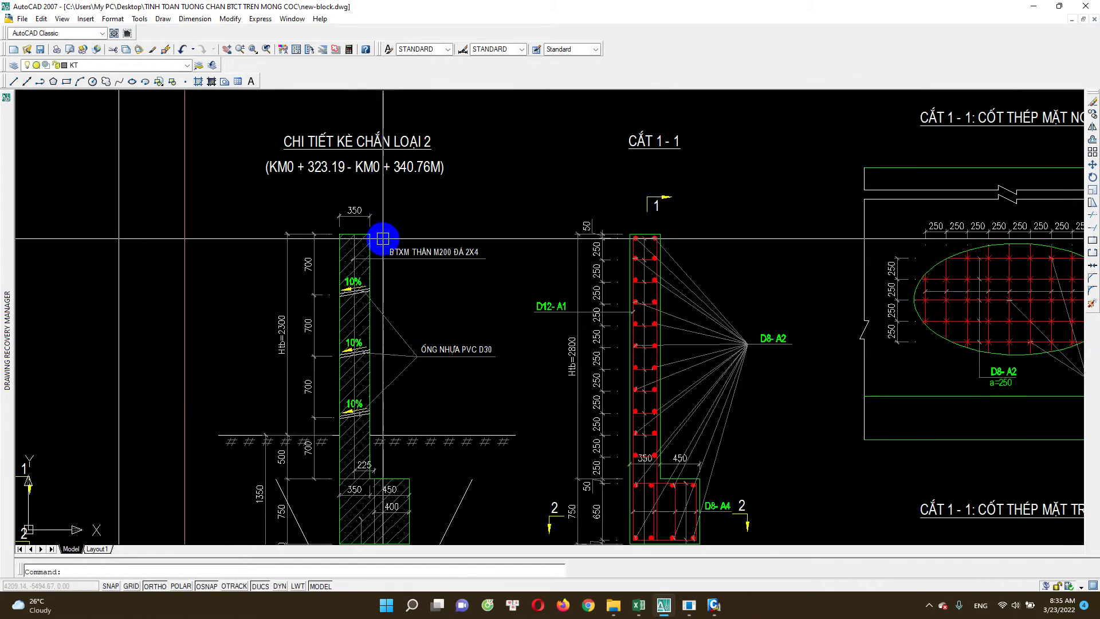
pyautogui.write('l')
pyautogui.press('Return')
pyautogui.scroll(1, 383, 238)
# Draw a horizontal line from the wall top corner out to the right
pyautogui.click(358, 228)
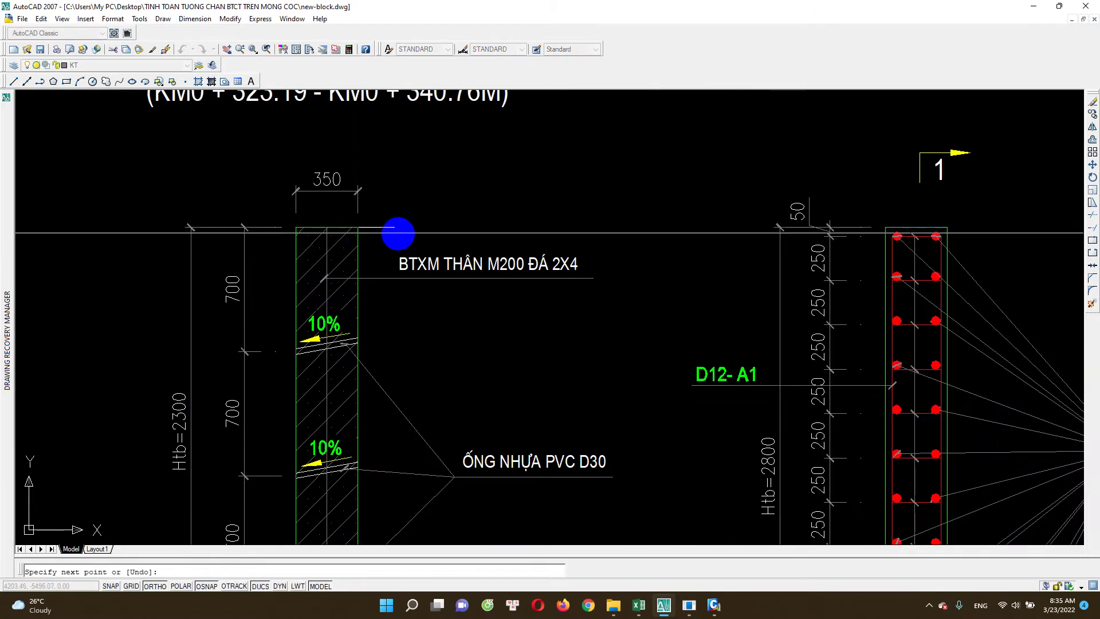
pyautogui.click(655, 234)
pyautogui.press('Return')
# Copy the BTXM THÂN M200 ĐÁ 2X4 label to just above the wall top
pyautogui.press('Return')
pyautogui.scroll(-1, 555, 274)
pyautogui.click(525, 266)
pyautogui.press('Return')
pyautogui.click(518, 264)
pyautogui.scroll(1, 503, 238)
pyautogui.click(494, 227)
pyautogui.press('Return')
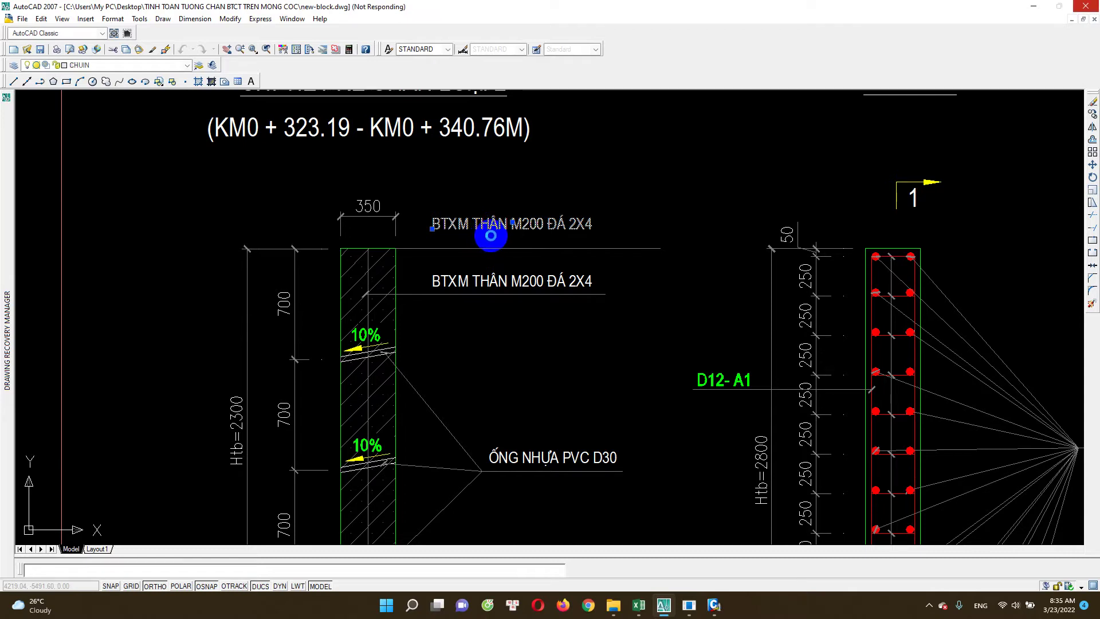
# Edit the copied label to read DUONG BTXM by removing THÂN M200 ĐÁ 2X4
pyautogui.doubleClick(490, 236)
pyautogui.scroll(2, 491, 236)
pyautogui.moveTo(462, 238); pyautogui.dragTo(596, 249)
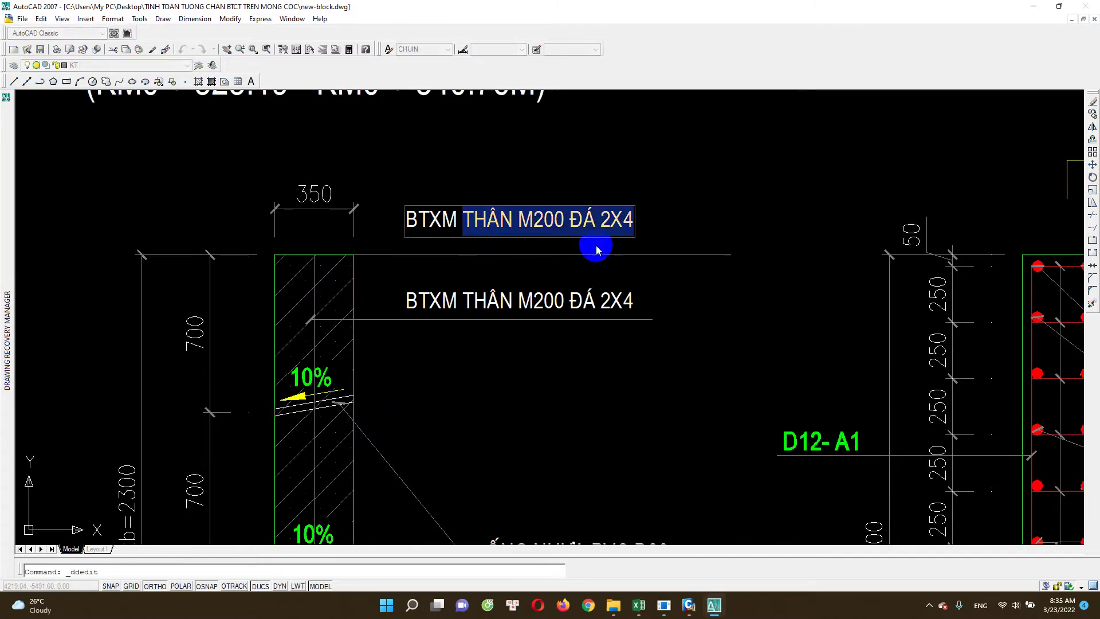
pyautogui.press('Delete')
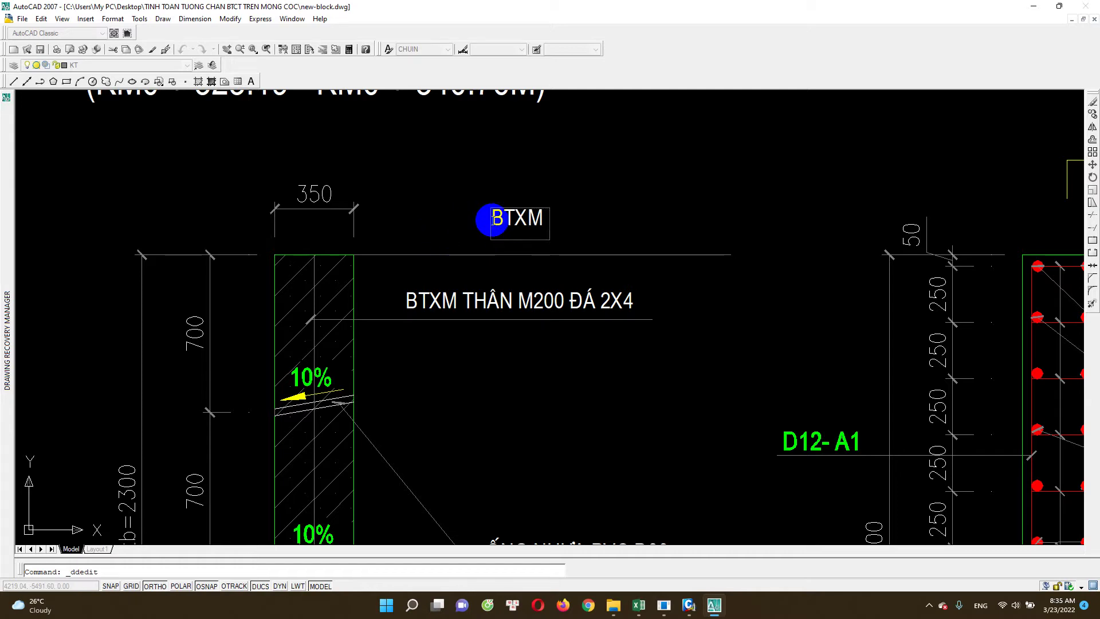
pyautogui.write('DUONG')
pyautogui.press('Escape')
pyautogui.scroll(-3, 548, 382)
pyautogui.scroll(-2, 544, 379)
pyautogui.scroll(-1, 552, 267)
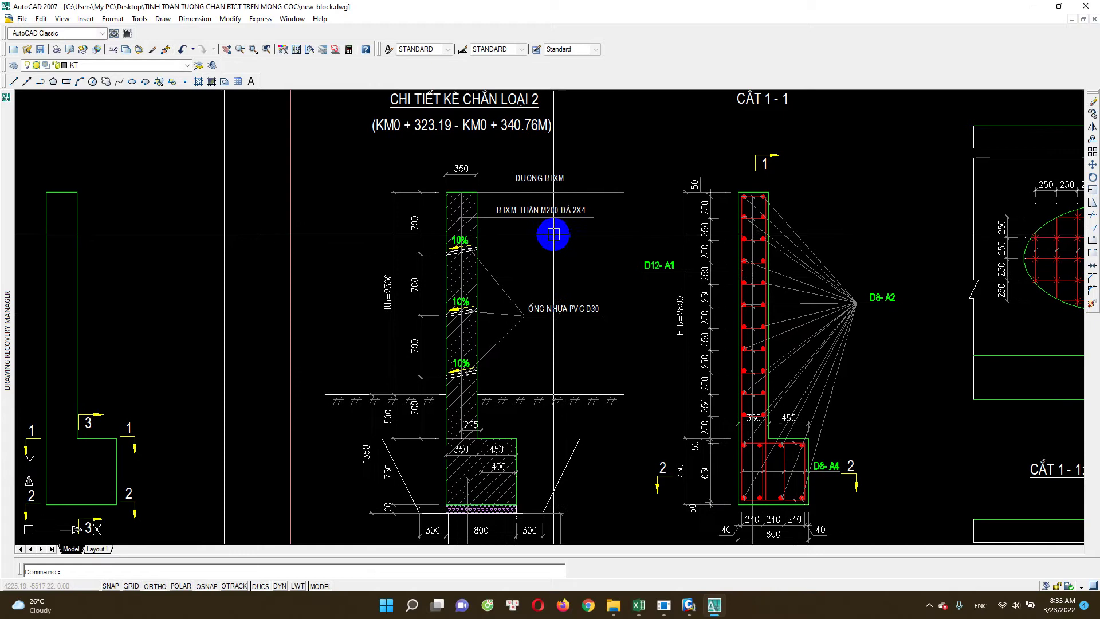
pyautogui.scroll(-1, 552, 269)
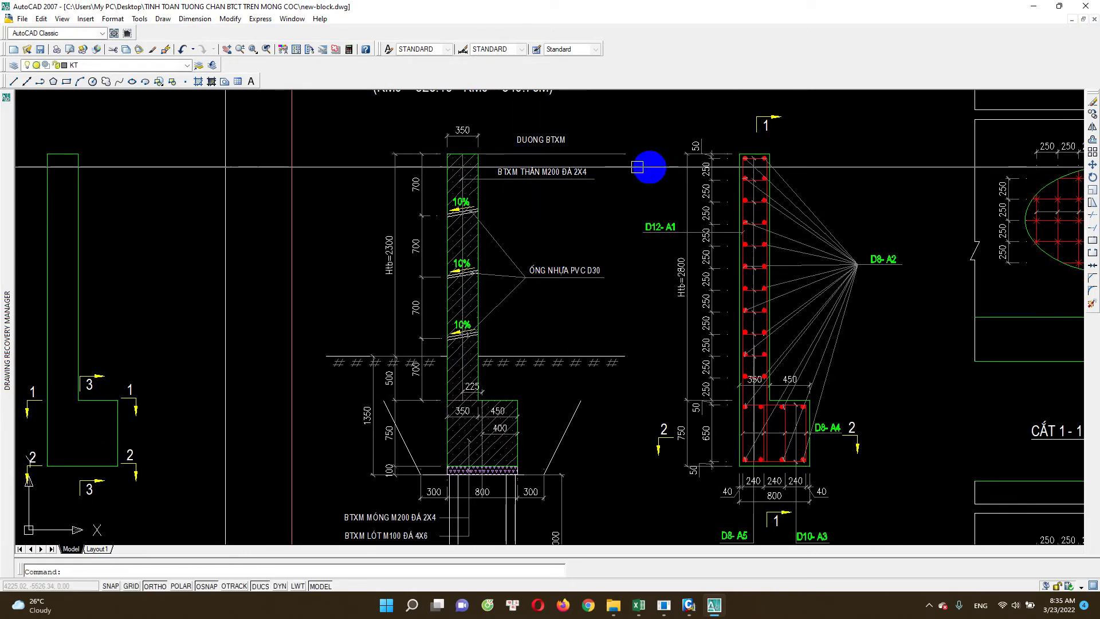
pyautogui.scroll(1, 592, 167)
pyautogui.scroll(1, 447, 164)
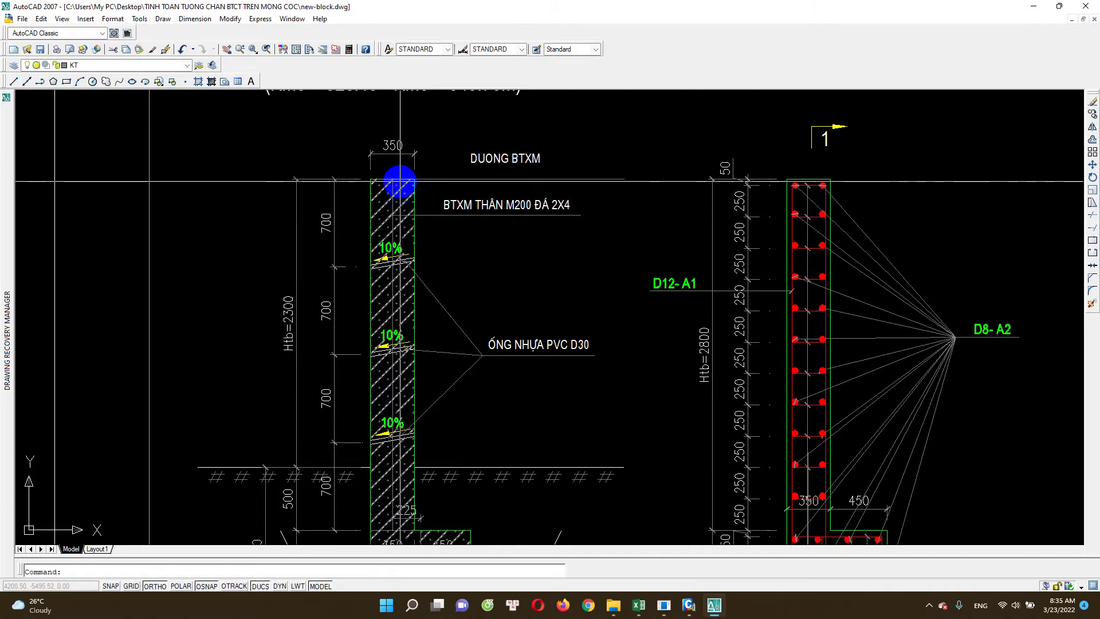
pyautogui.scroll(-2, 400, 177)
pyautogui.scroll(-2, 442, 258)
pyautogui.scroll(-1, 430, 282)
pyautogui.scroll(1, 551, 290)
pyautogui.scroll(2, 541, 275)
pyautogui.scroll(1, 505, 216)
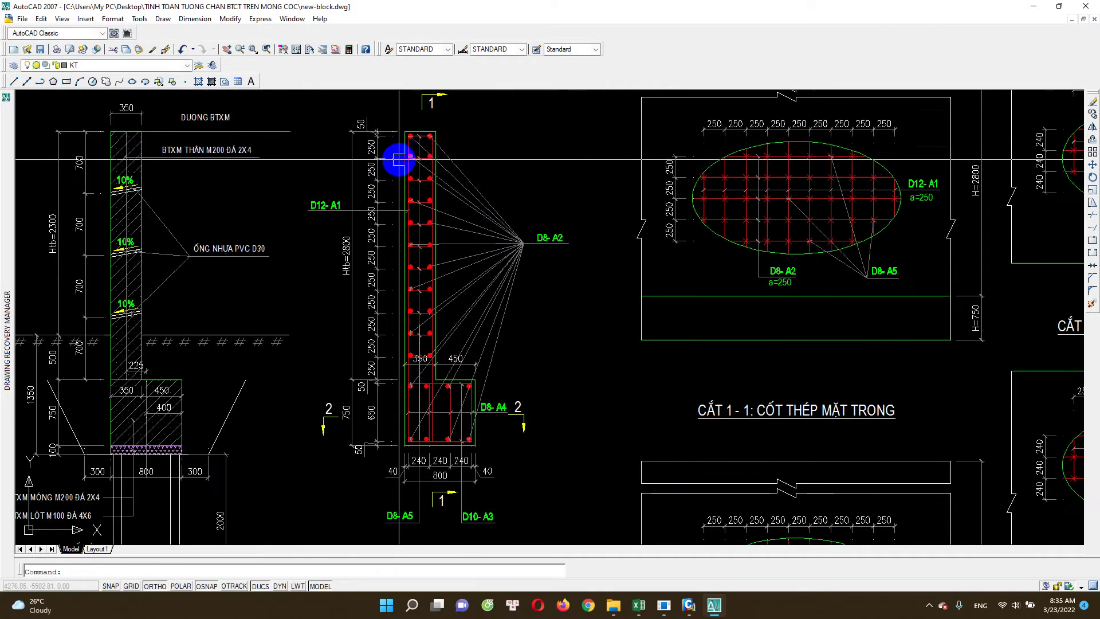
pyautogui.scroll(-1, 429, 294)
pyautogui.scroll(1, 424, 241)
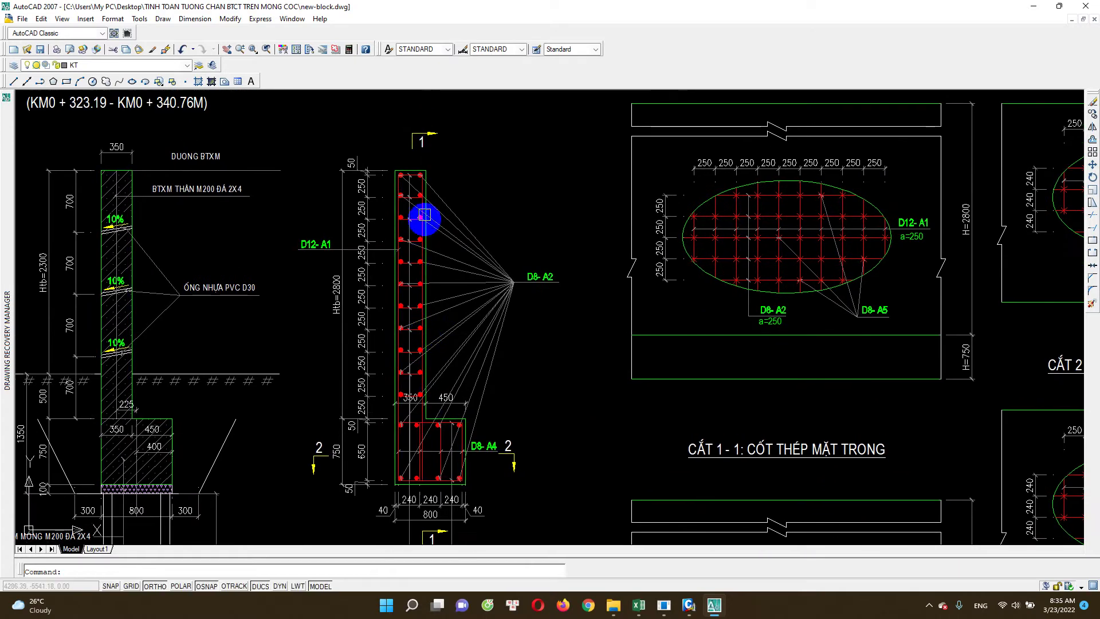
pyautogui.scroll(-2, 643, 314)
pyautogui.scroll(2, 592, 315)
pyautogui.scroll(-2, 591, 315)
pyautogui.scroll(1, 573, 292)
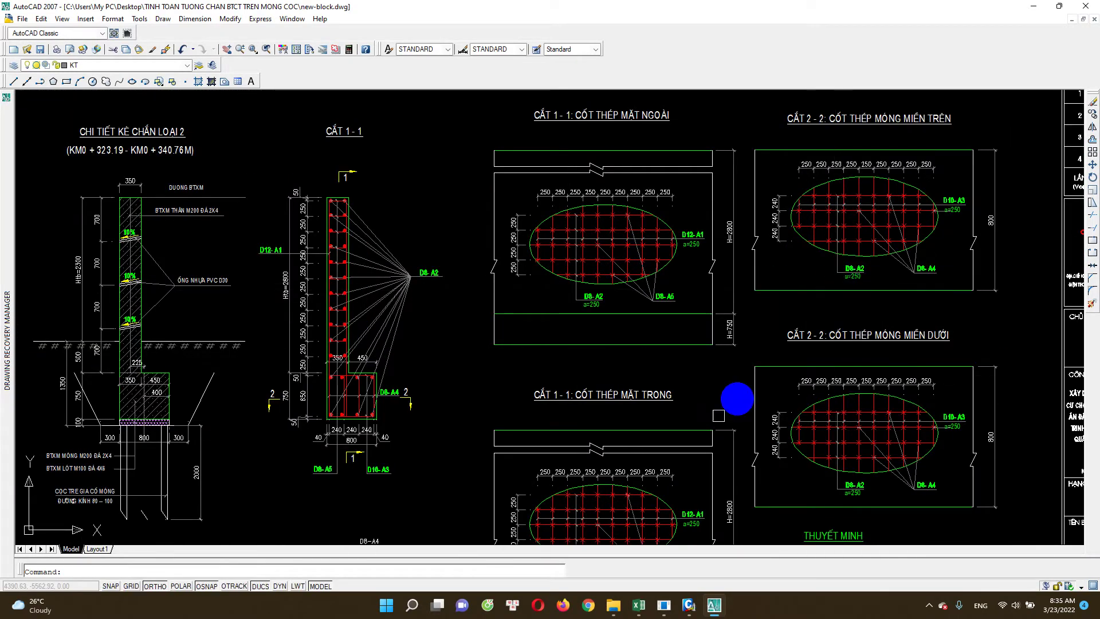
pyautogui.scroll(1, 709, 326)
pyautogui.scroll(-3, 708, 327)
pyautogui.scroll(1, 523, 373)
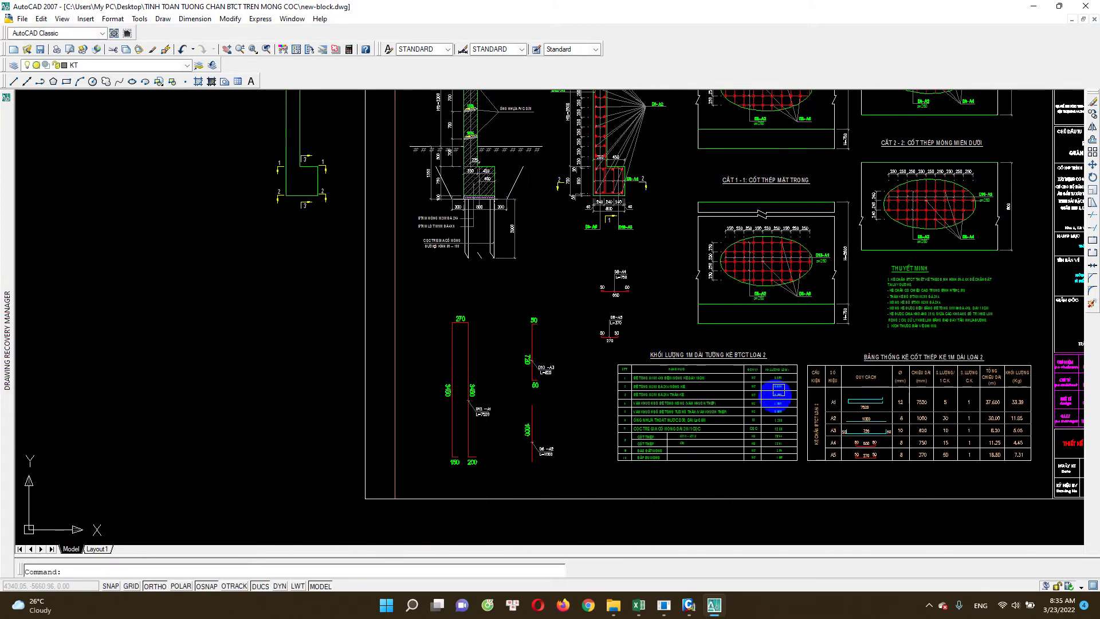
pyautogui.moveTo(590, 393); pyautogui.dragTo(525, 390)
pyautogui.scroll(1, 526, 390)
pyautogui.scroll(1, 355, 405)
pyautogui.scroll(1, 459, 381)
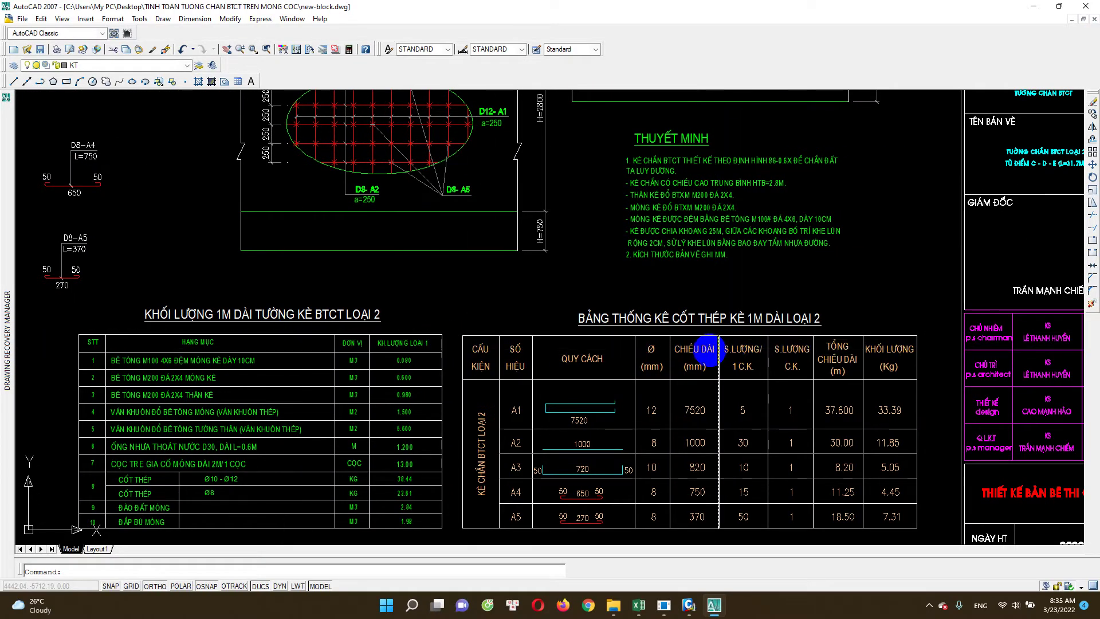
pyautogui.scroll(-1, 693, 375)
pyautogui.scroll(-1, 599, 295)
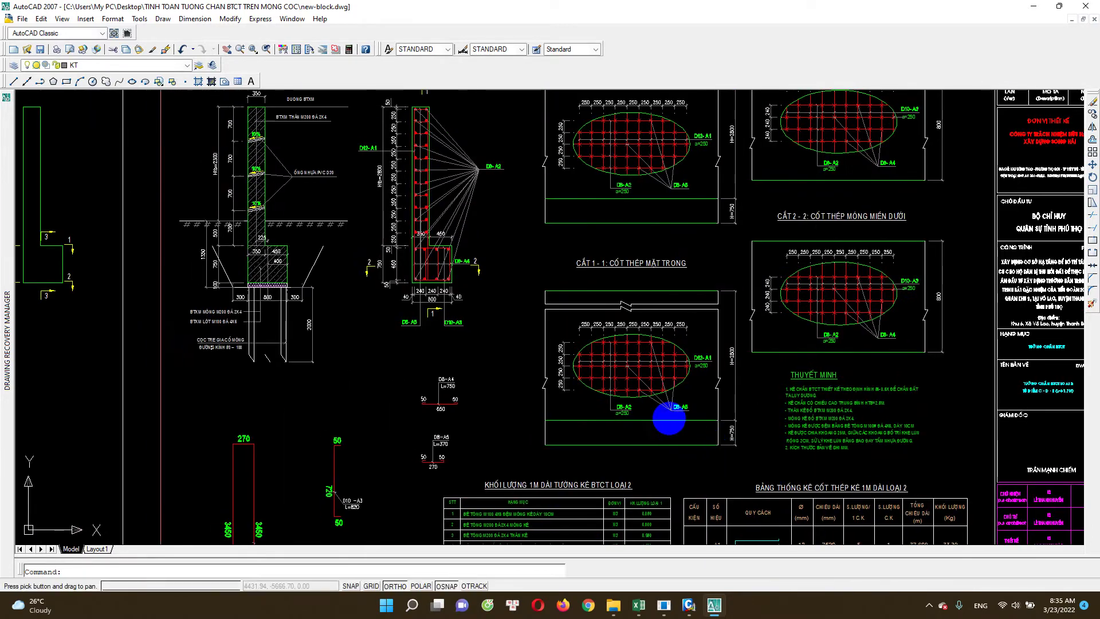
pyautogui.scroll(1, 589, 380)
pyautogui.scroll(1, 526, 354)
pyautogui.moveTo(526, 354); pyautogui.dragTo(523, 329)
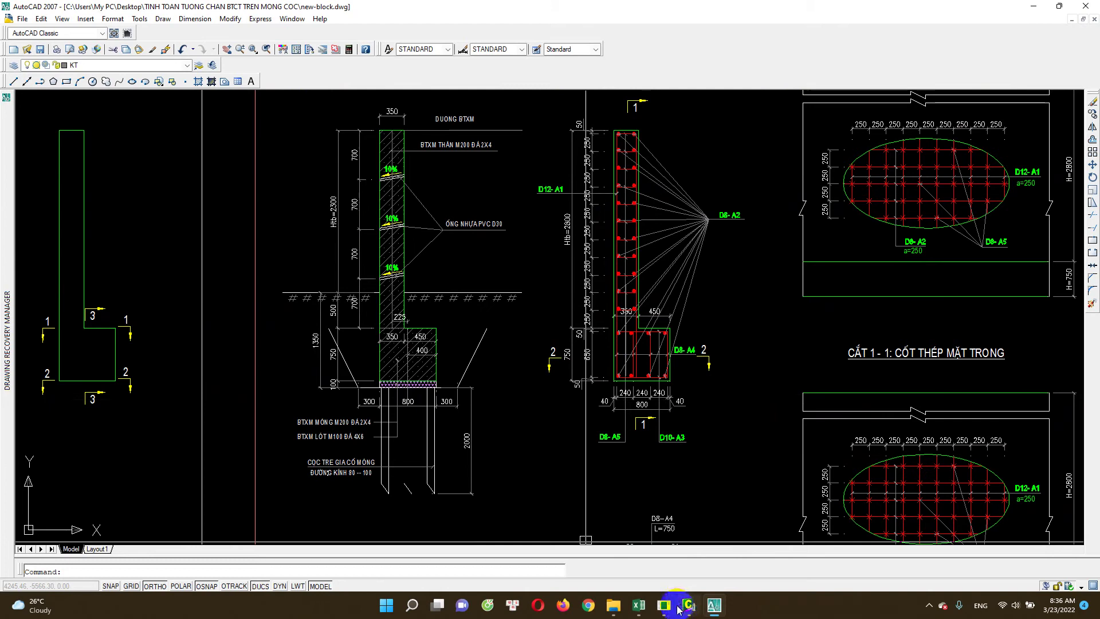
pyautogui.click(639, 605)
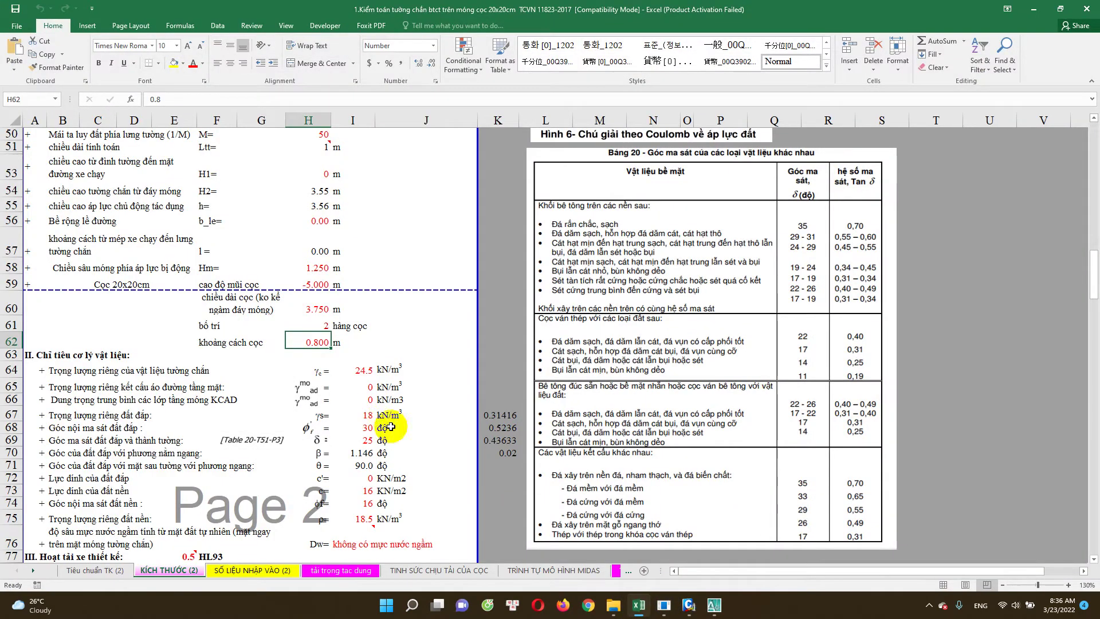
# Go via Tiêu chuẩn TK (2) to KÍCH THƯỚC (2), showing H=2.8 m, B=0.8 m, B1=0.35 m
pyautogui.click(104, 572)
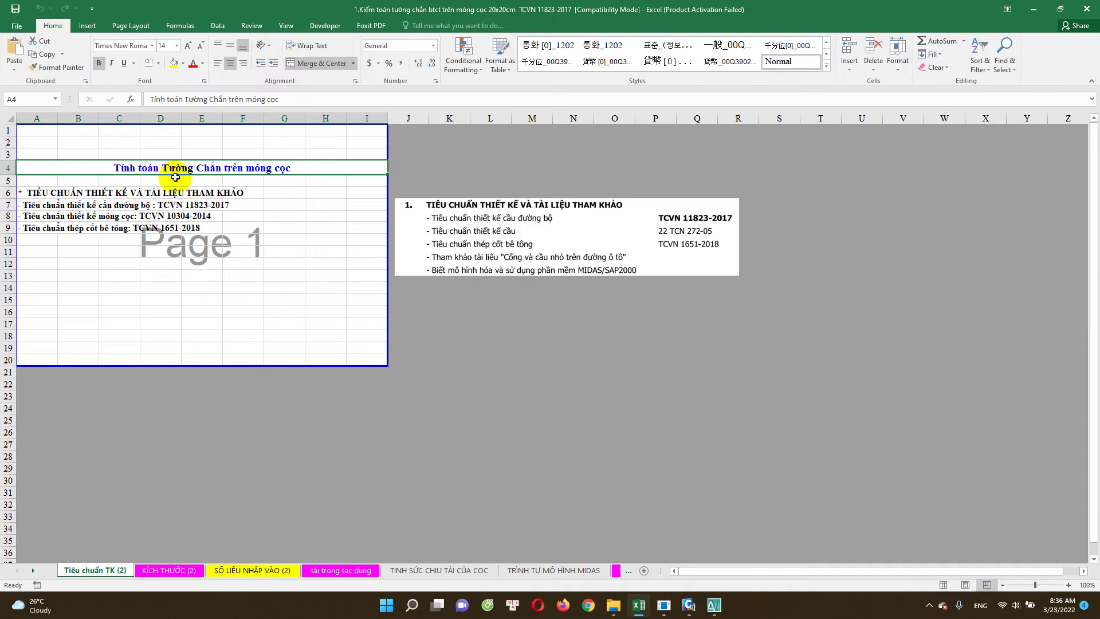
pyautogui.click(143, 571)
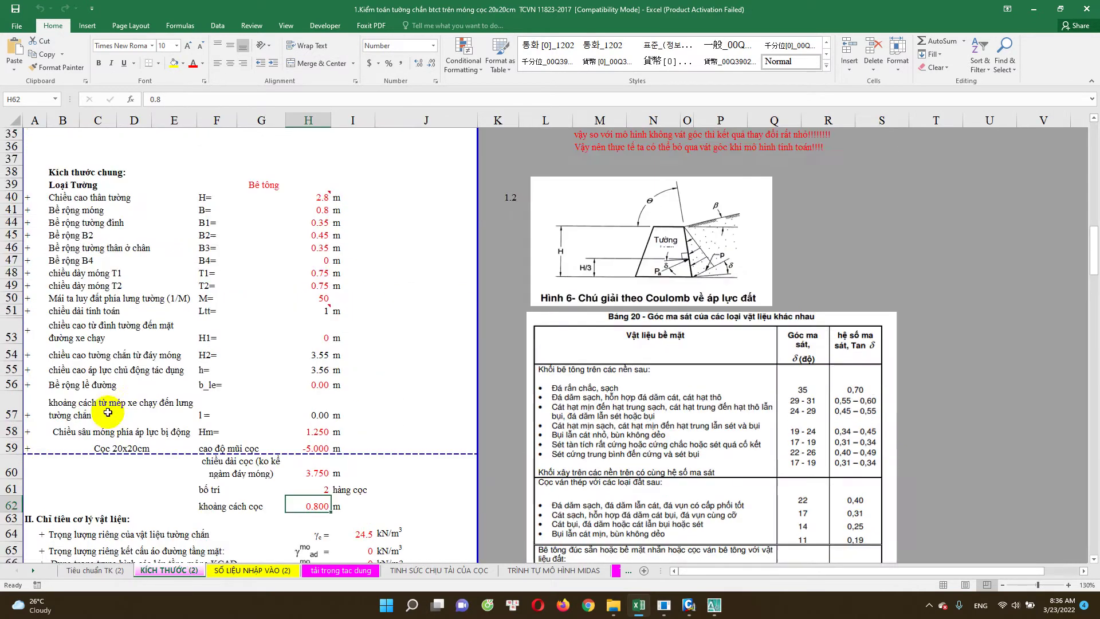
pyautogui.scroll(10, 112, 415)
pyautogui.scroll(4, 120, 395)
pyautogui.scroll(-1, 124, 394)
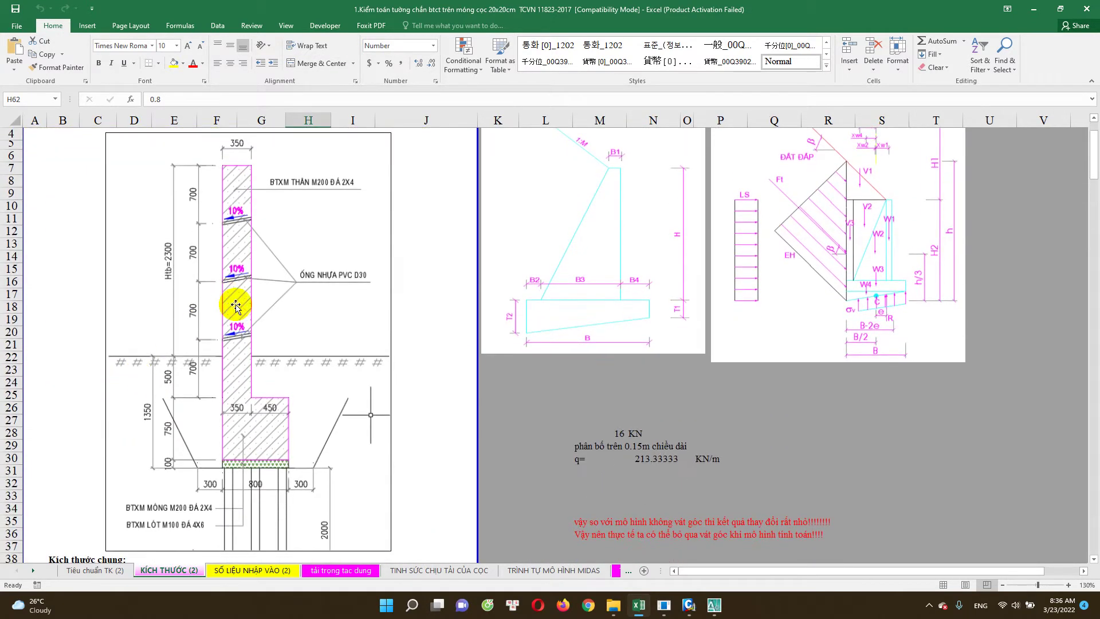
pyautogui.scroll(-5, 261, 424)
pyautogui.scroll(6, 229, 258)
pyautogui.scroll(-6, 219, 344)
pyautogui.scroll(-1, 193, 428)
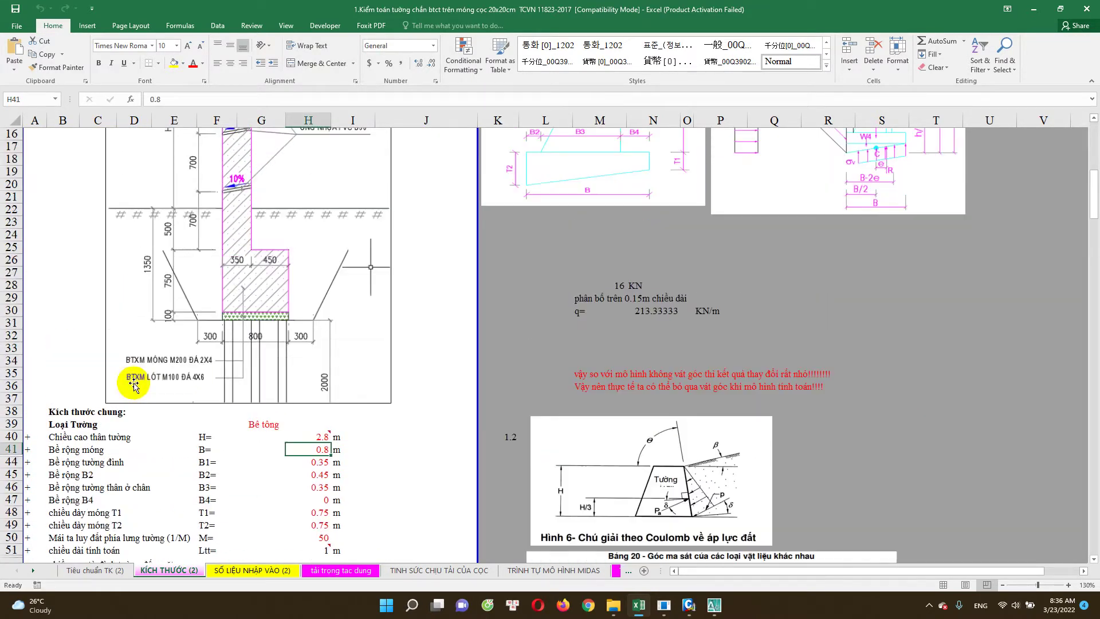
pyautogui.scroll(1, 321, 424)
pyautogui.click(322, 425)
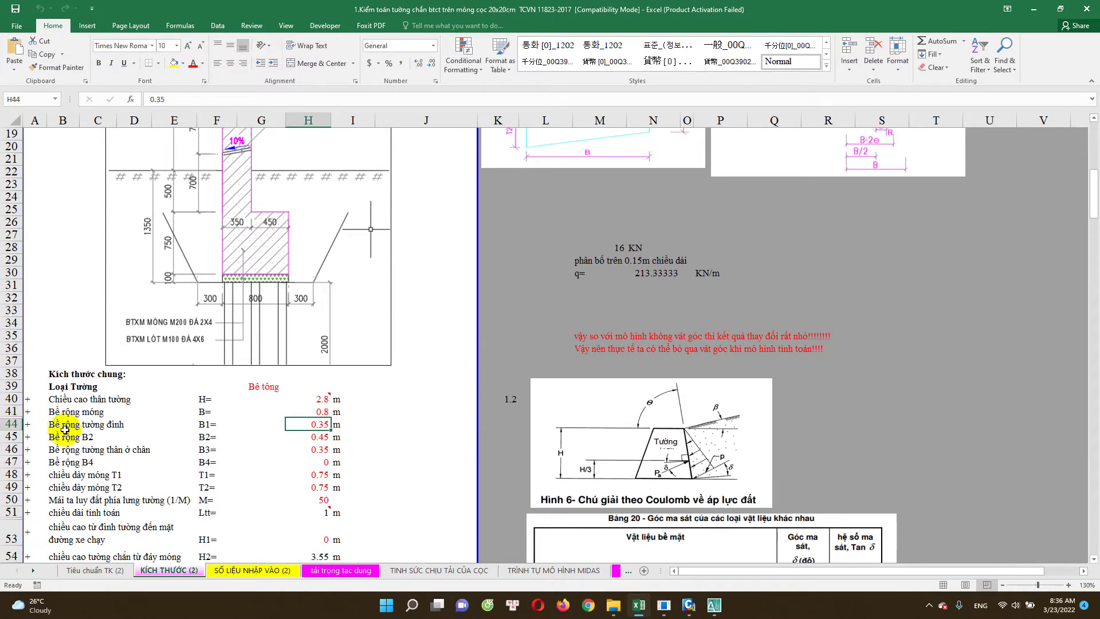
pyautogui.scroll(3, 260, 344)
pyautogui.scroll(3, 219, 177)
pyautogui.scroll(-3, 256, 314)
pyautogui.scroll(-3, 283, 423)
pyautogui.scroll(1, 114, 482)
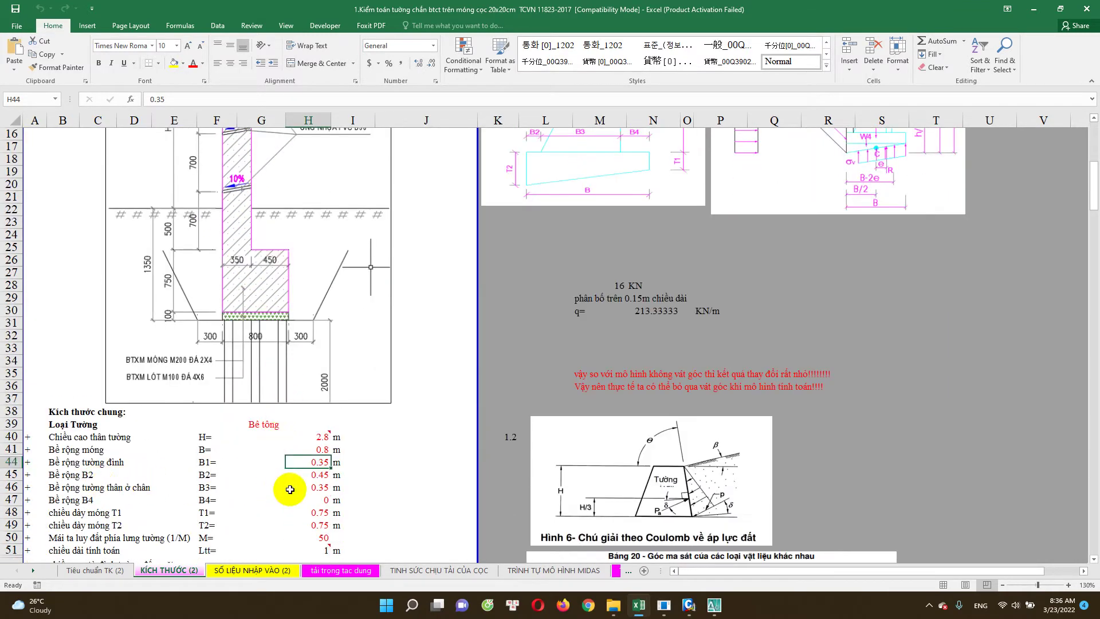
pyautogui.scroll(2, 556, 370)
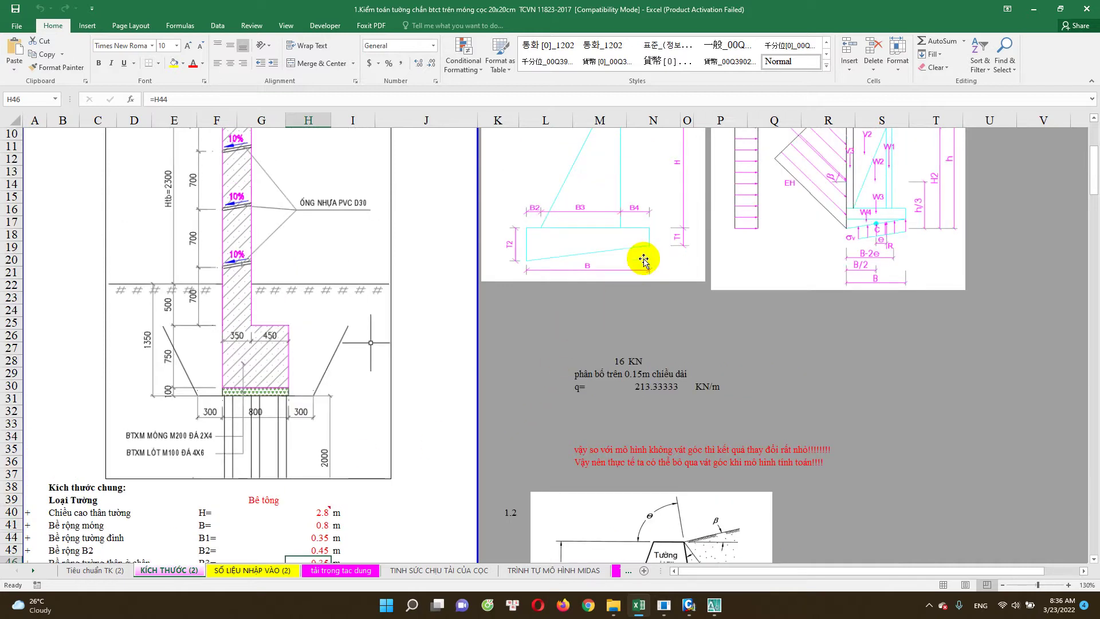
pyautogui.moveTo(643, 261); pyautogui.dragTo(648, 448)
pyautogui.scroll(-7, 488, 458)
pyautogui.scroll(3, 320, 431)
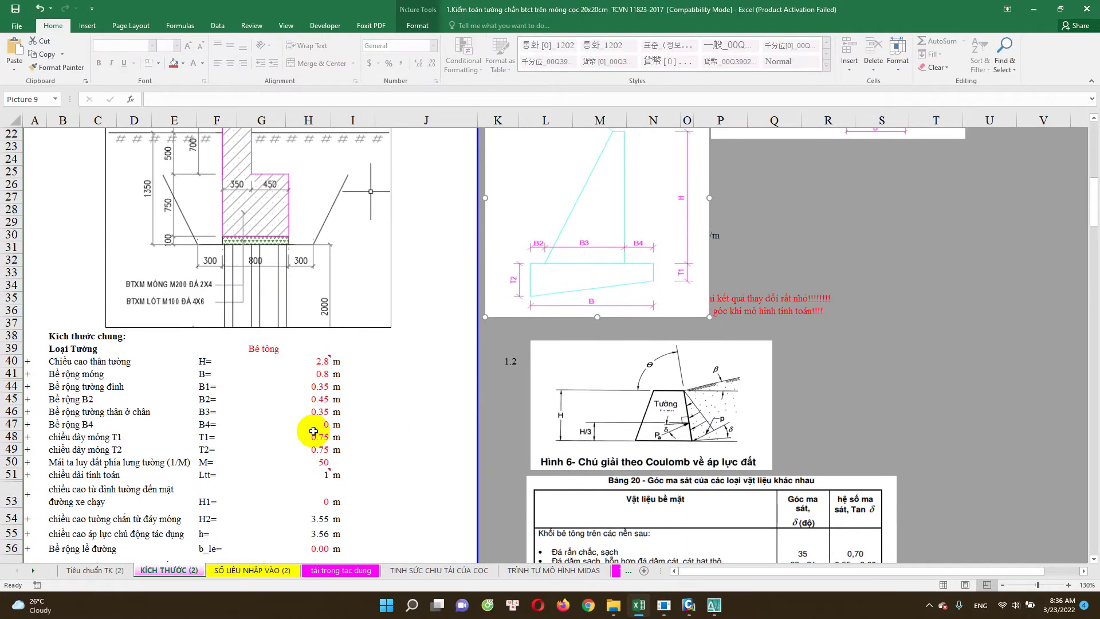
pyautogui.scroll(2, 287, 372)
pyautogui.scroll(-3, 312, 321)
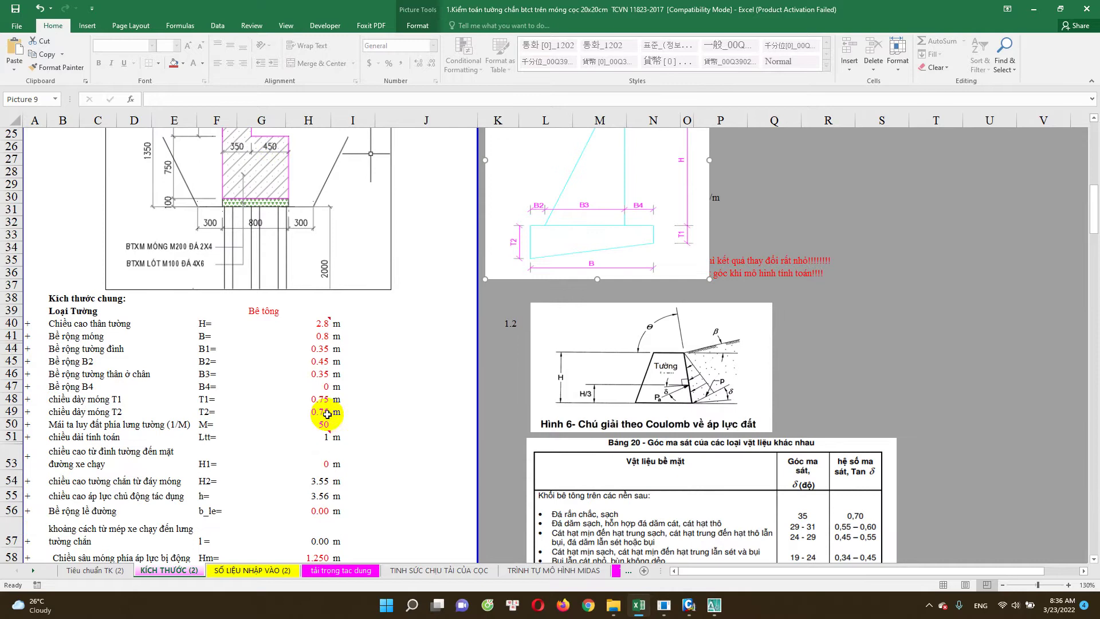
pyautogui.click(322, 361)
pyautogui.scroll(1, 309, 352)
pyautogui.scroll(1, 241, 281)
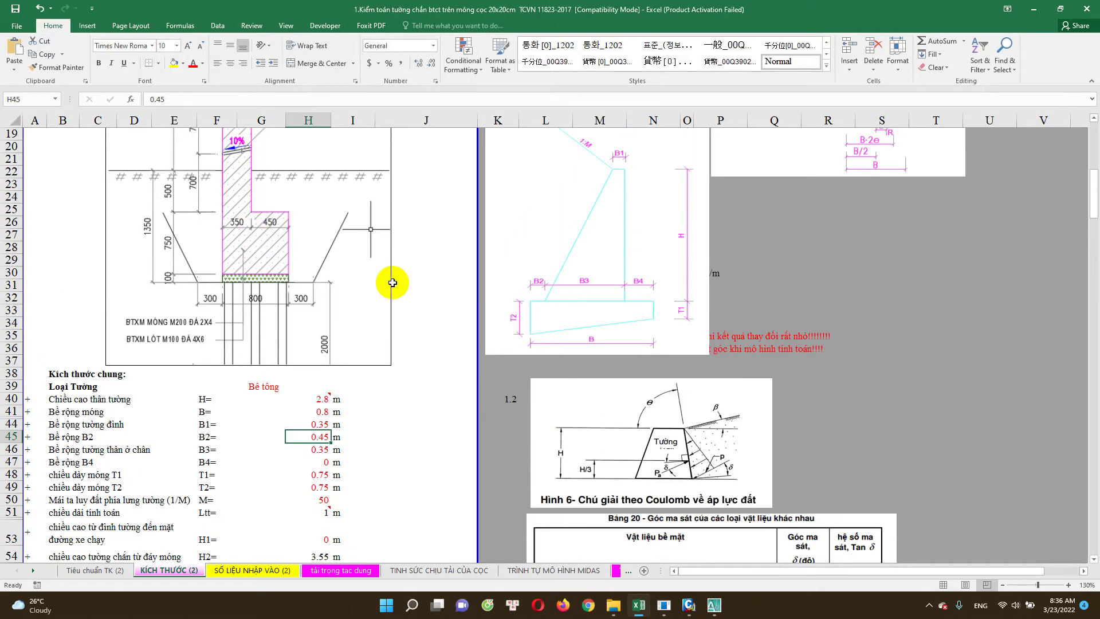
pyautogui.scroll(1, 367, 298)
pyautogui.scroll(-3, 336, 393)
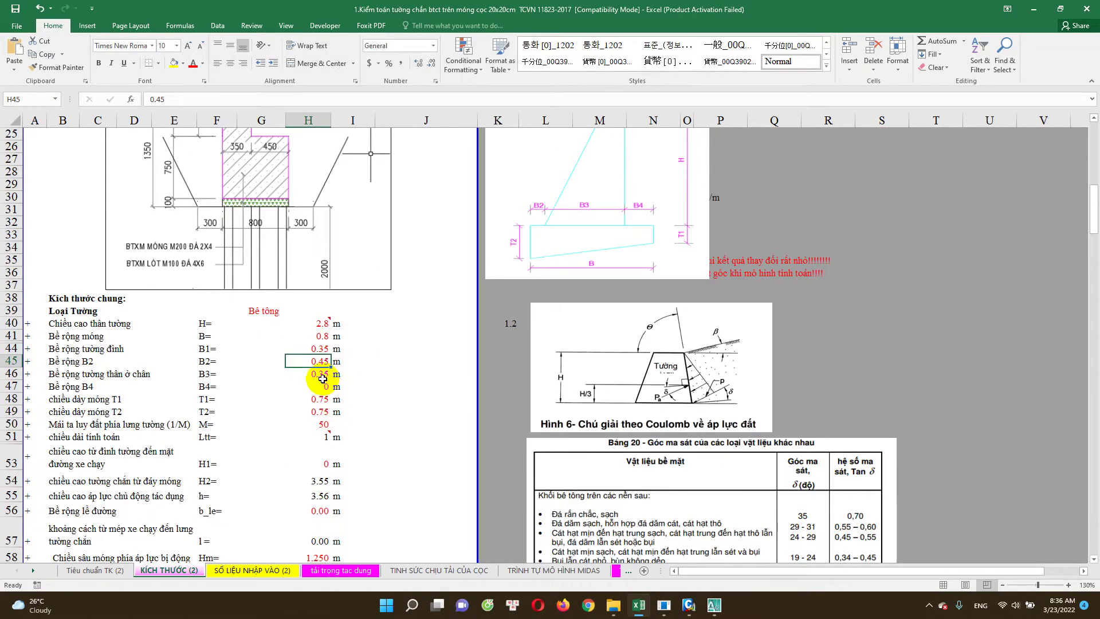
pyautogui.scroll(2, 282, 315)
pyautogui.scroll(2, 590, 364)
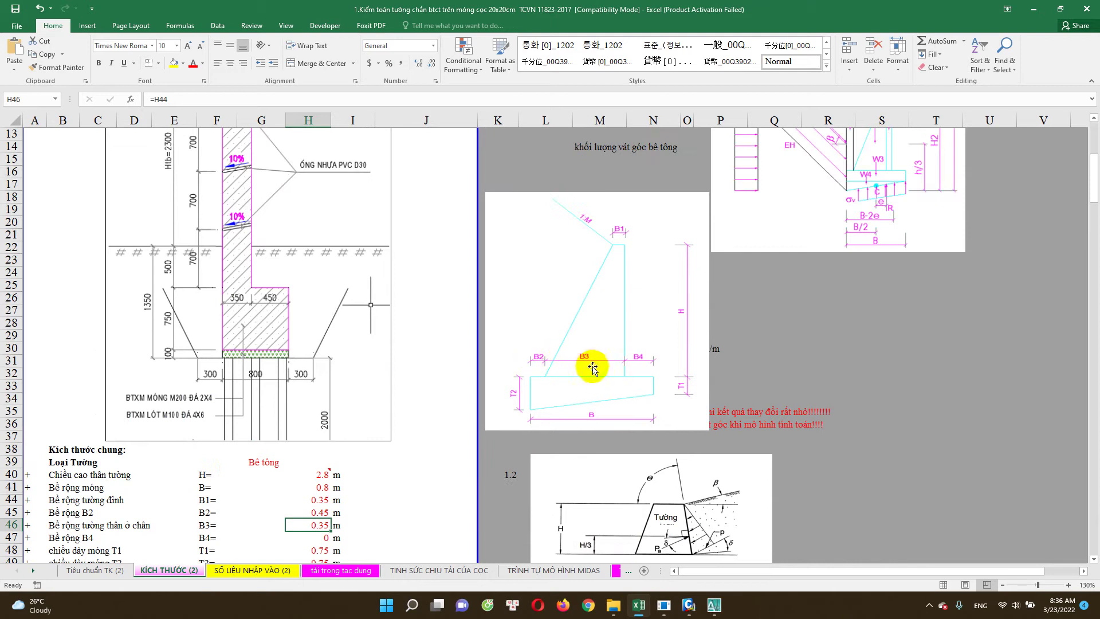
pyautogui.scroll(-1, 232, 339)
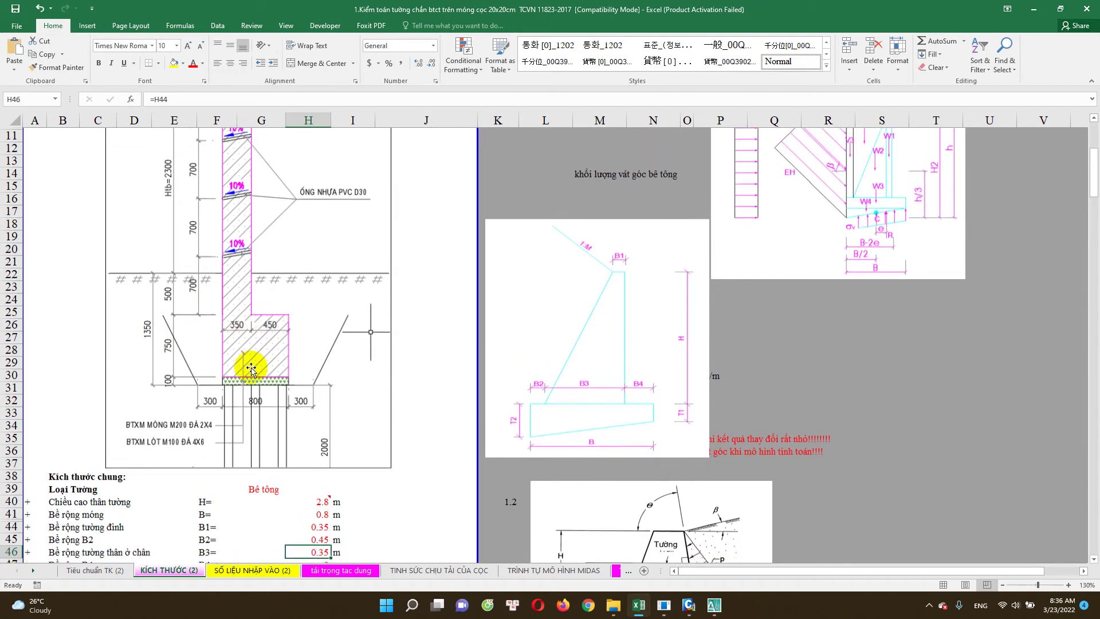
pyautogui.scroll(-2, 290, 414)
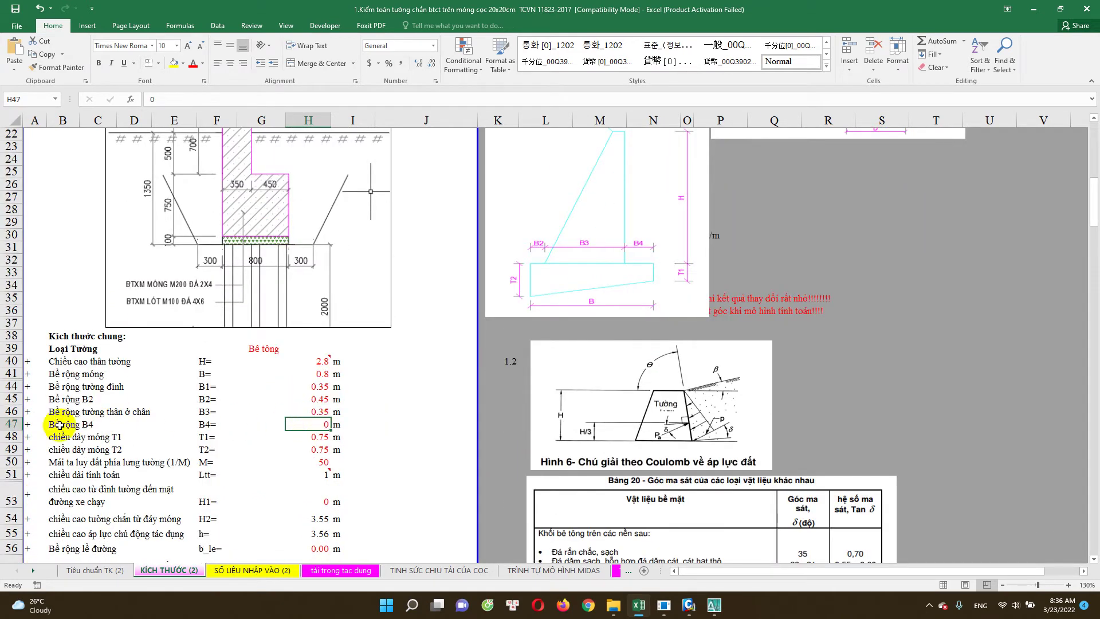
pyautogui.scroll(3, 292, 423)
pyautogui.scroll(3, 301, 416)
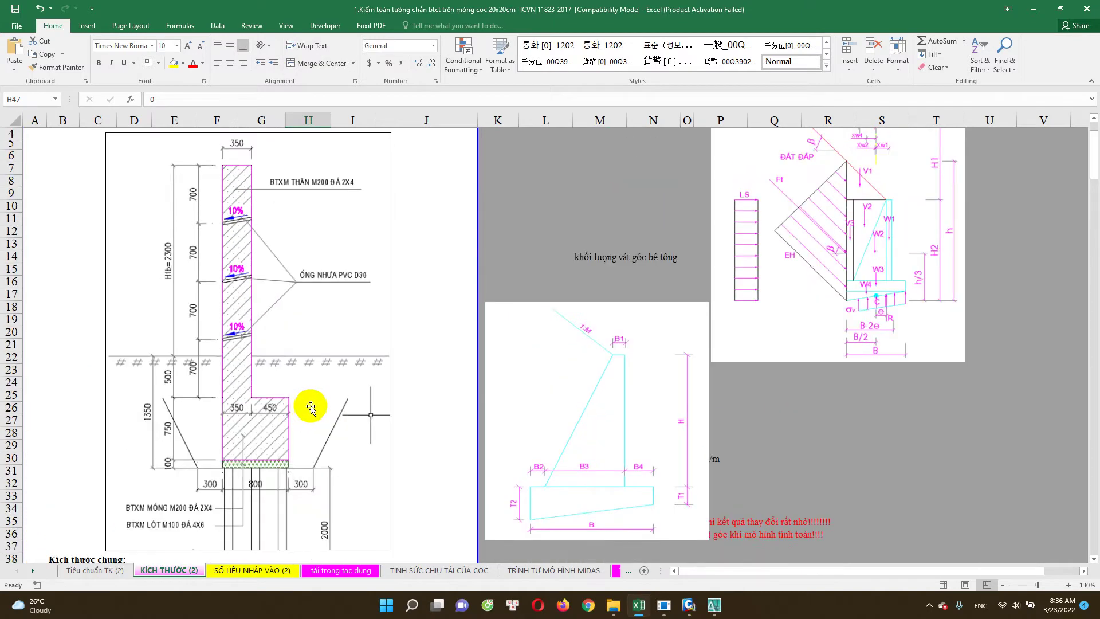
pyautogui.scroll(-2, 319, 404)
pyautogui.scroll(-1, 516, 378)
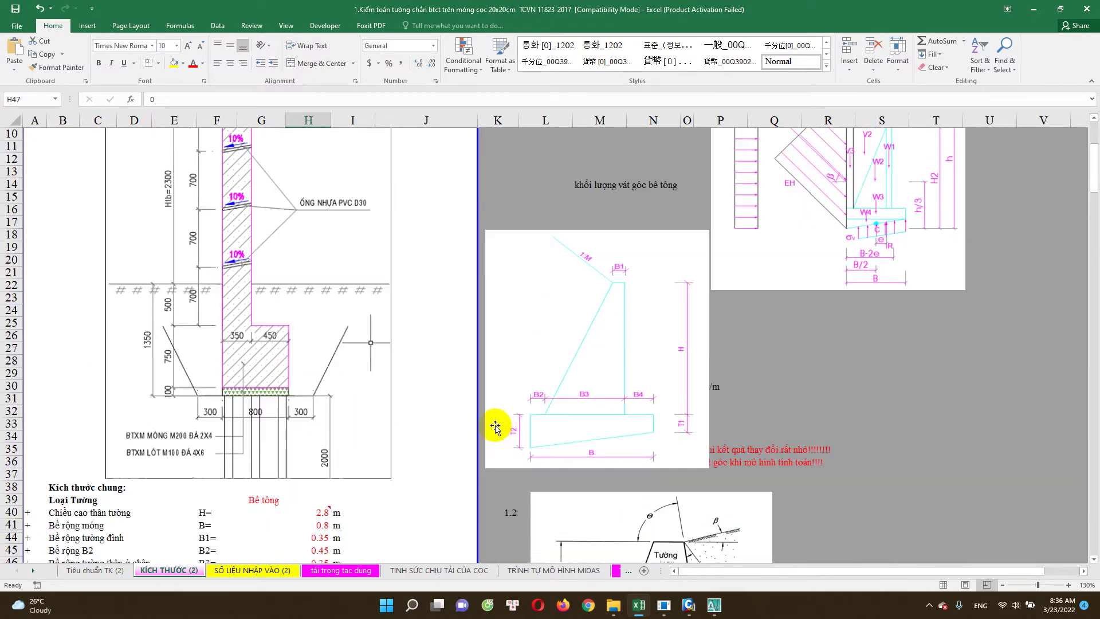
pyautogui.scroll(-1, 459, 332)
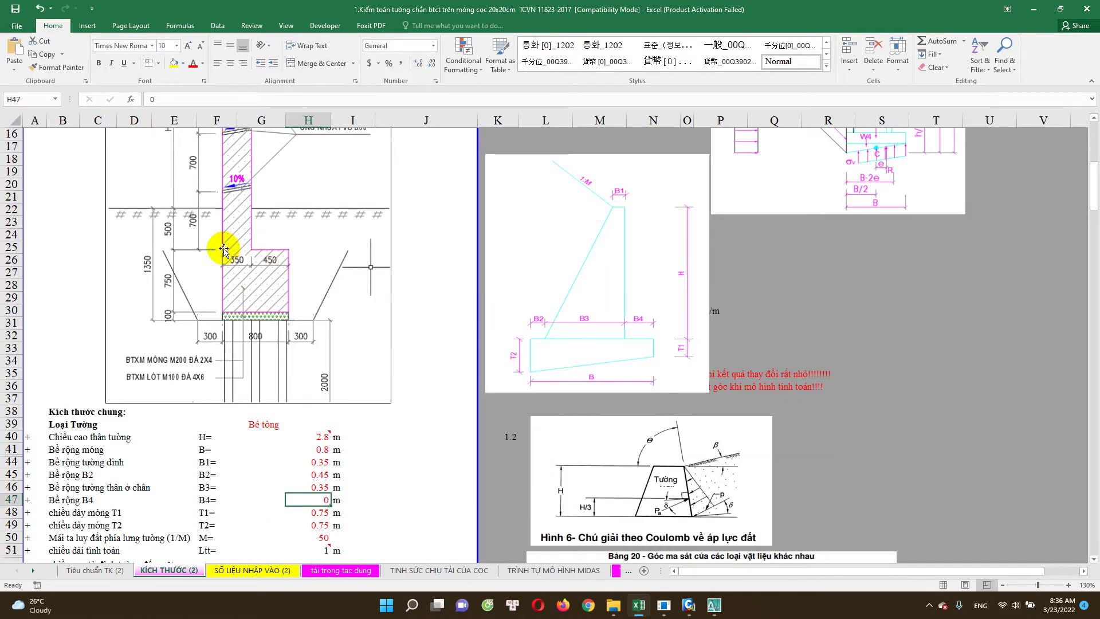
pyautogui.scroll(-3, 240, 298)
pyautogui.scroll(-1, 331, 399)
pyautogui.click(322, 360)
pyautogui.scroll(2, 172, 367)
pyautogui.scroll(2, 227, 351)
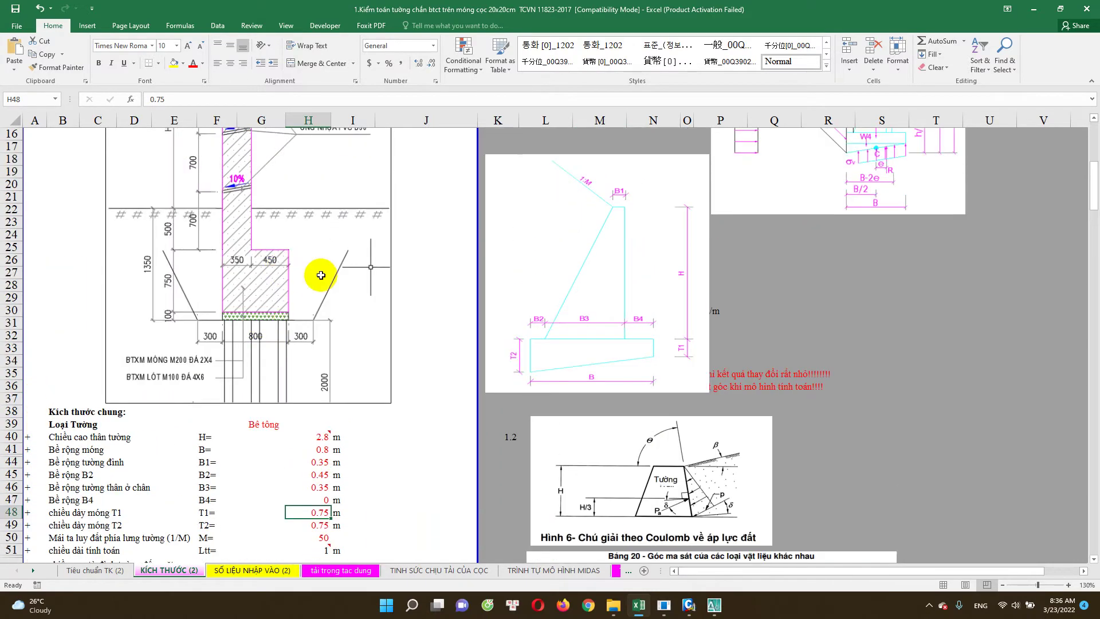
pyautogui.scroll(-3, 286, 375)
pyautogui.click(323, 421)
pyautogui.scroll(2, 262, 380)
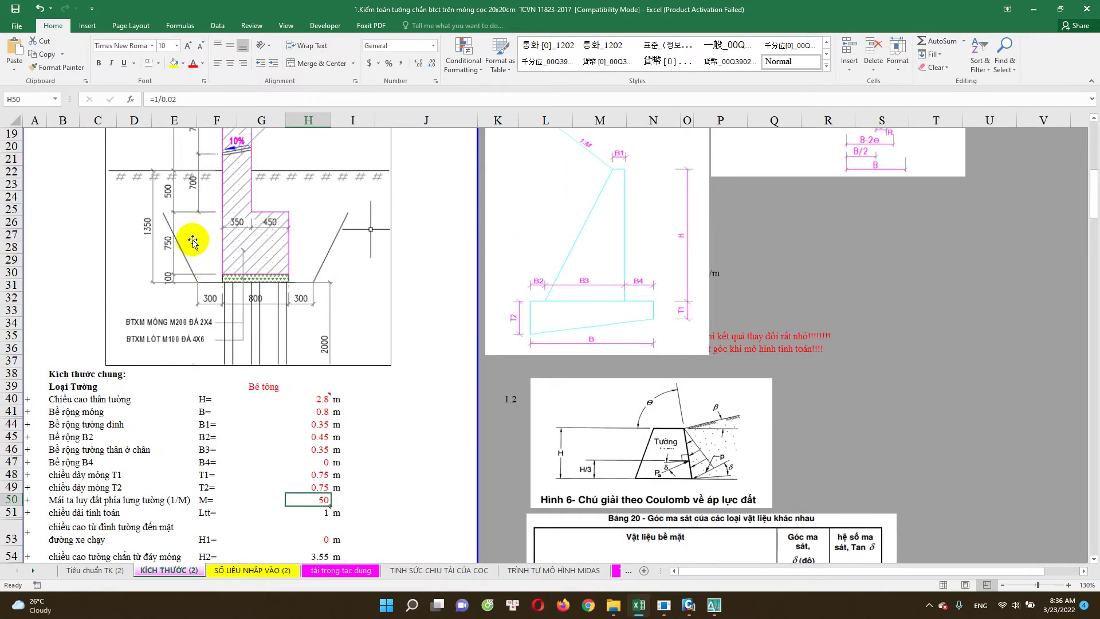
pyautogui.scroll(-2, 167, 254)
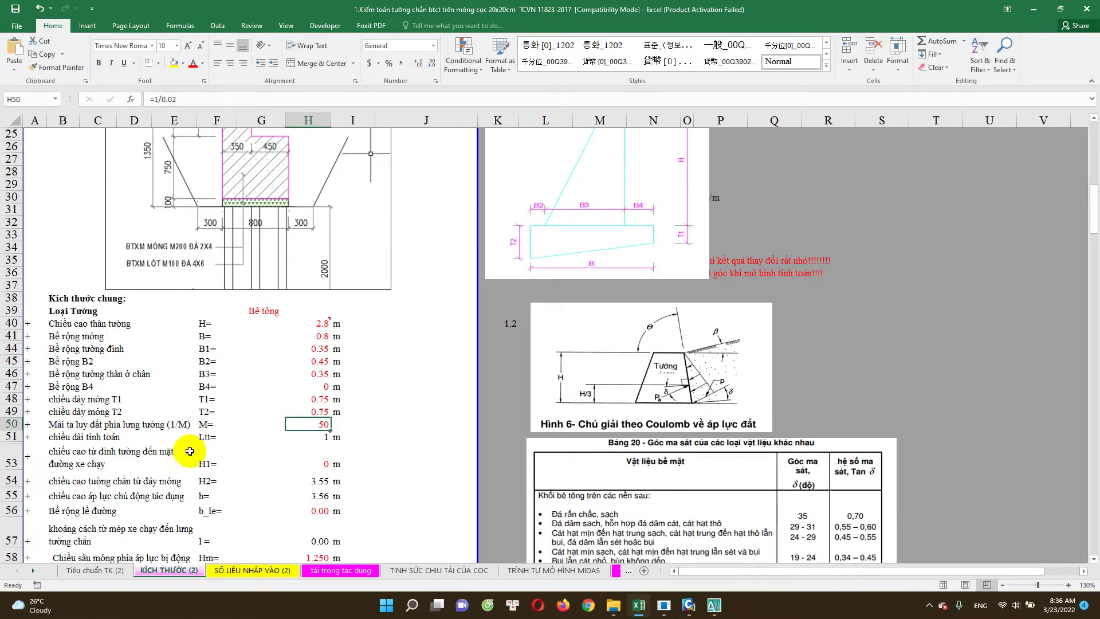
pyautogui.scroll(2, 195, 444)
pyautogui.scroll(4, 221, 369)
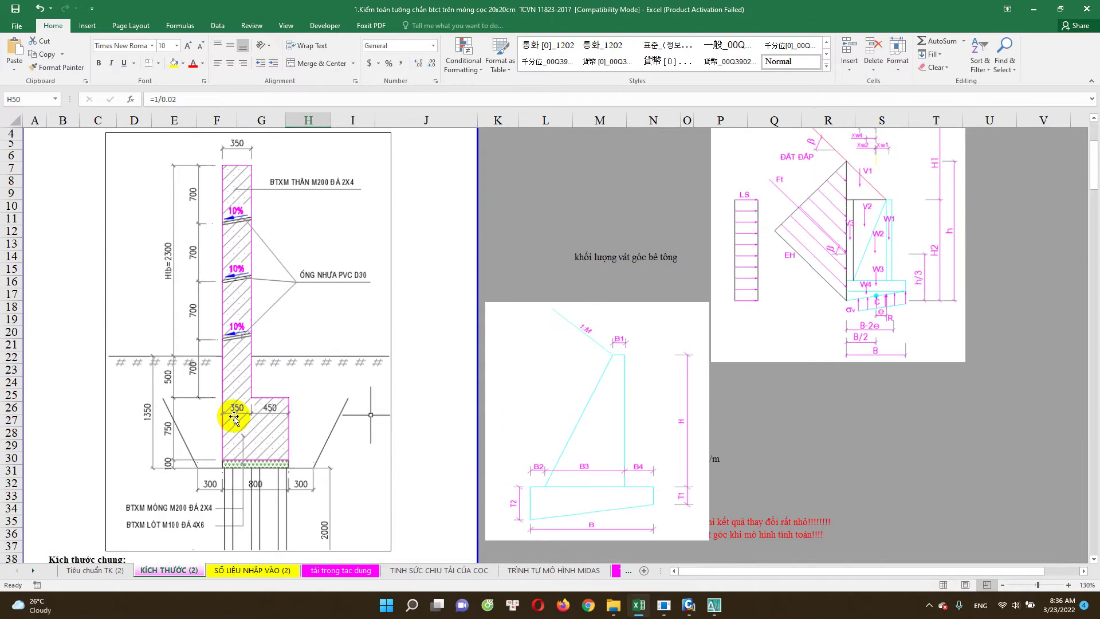
pyautogui.scroll(-2, 245, 363)
pyautogui.scroll(4, 275, 378)
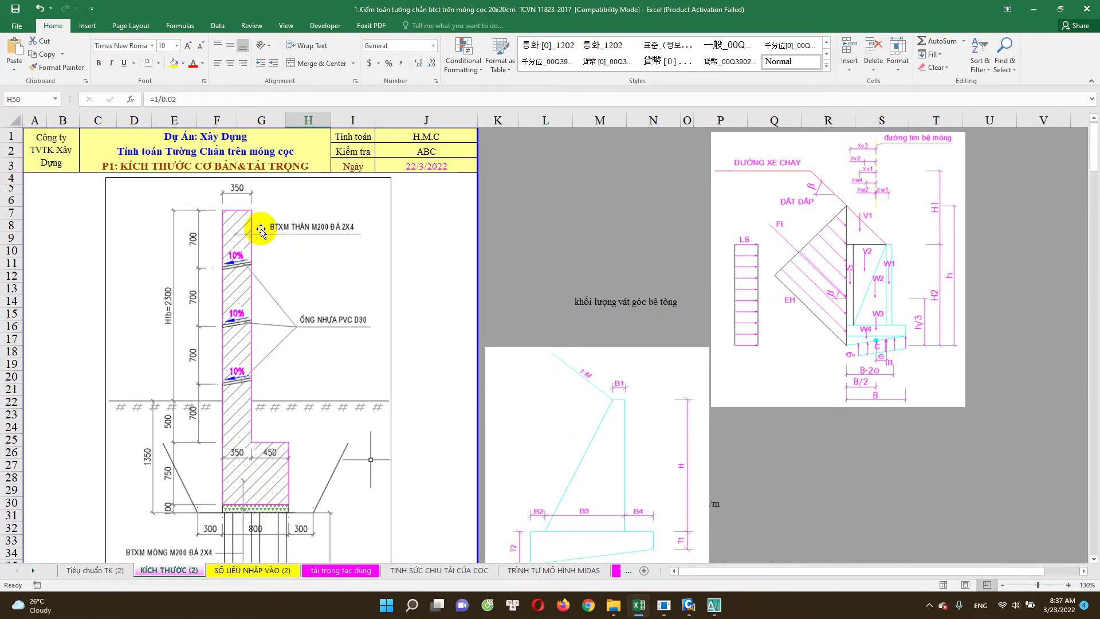
pyautogui.scroll(-6, 355, 389)
pyautogui.scroll(-2, 354, 416)
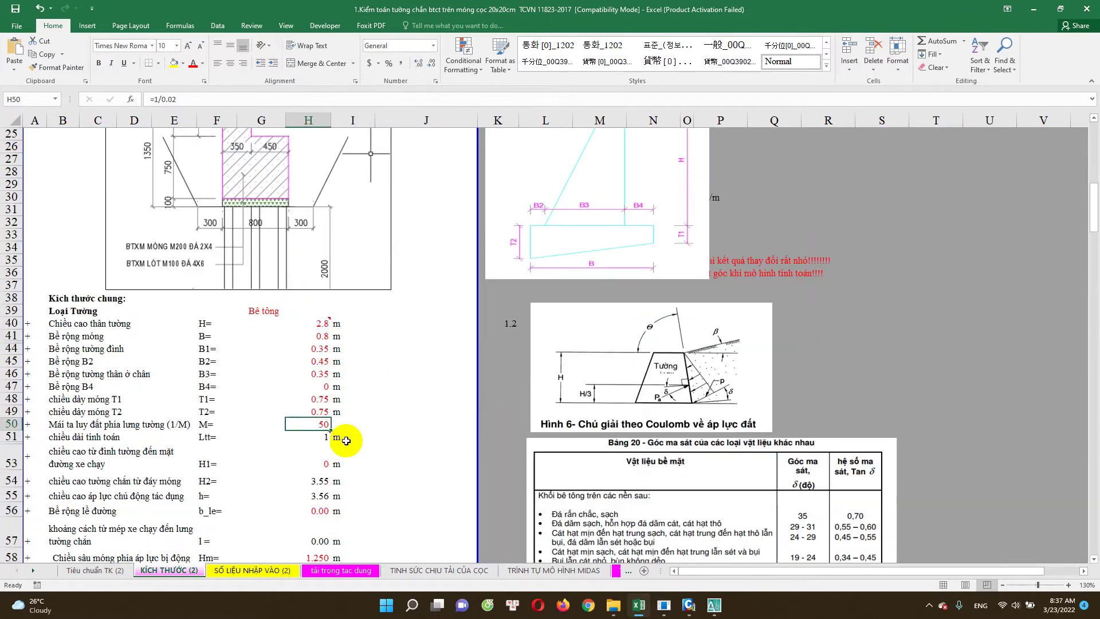
pyautogui.doubleClick(319, 424)
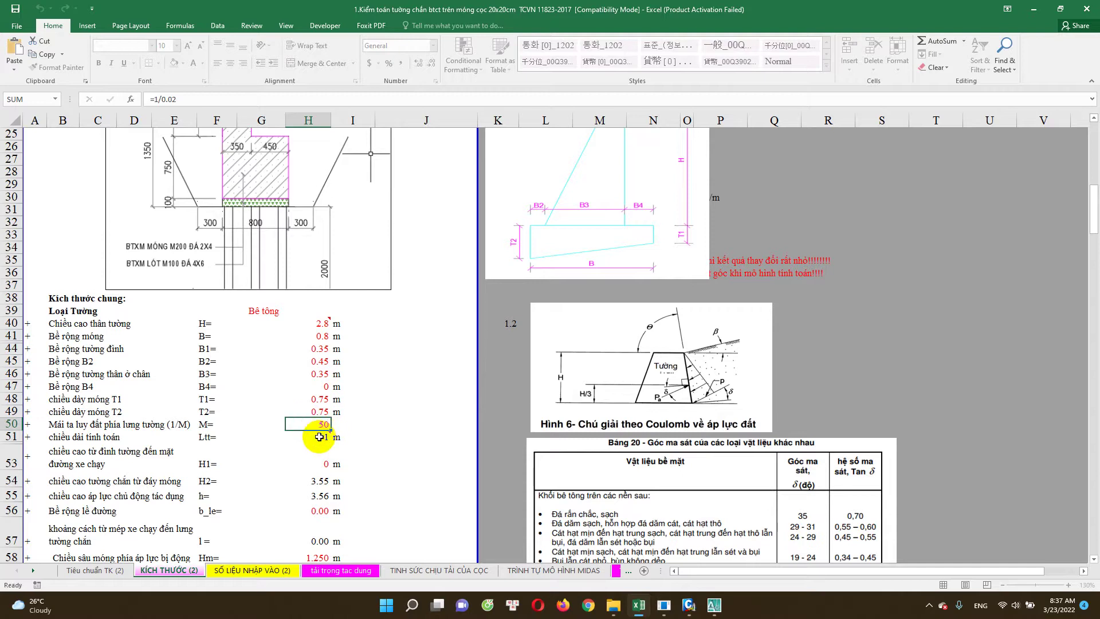
pyautogui.press('Escape')
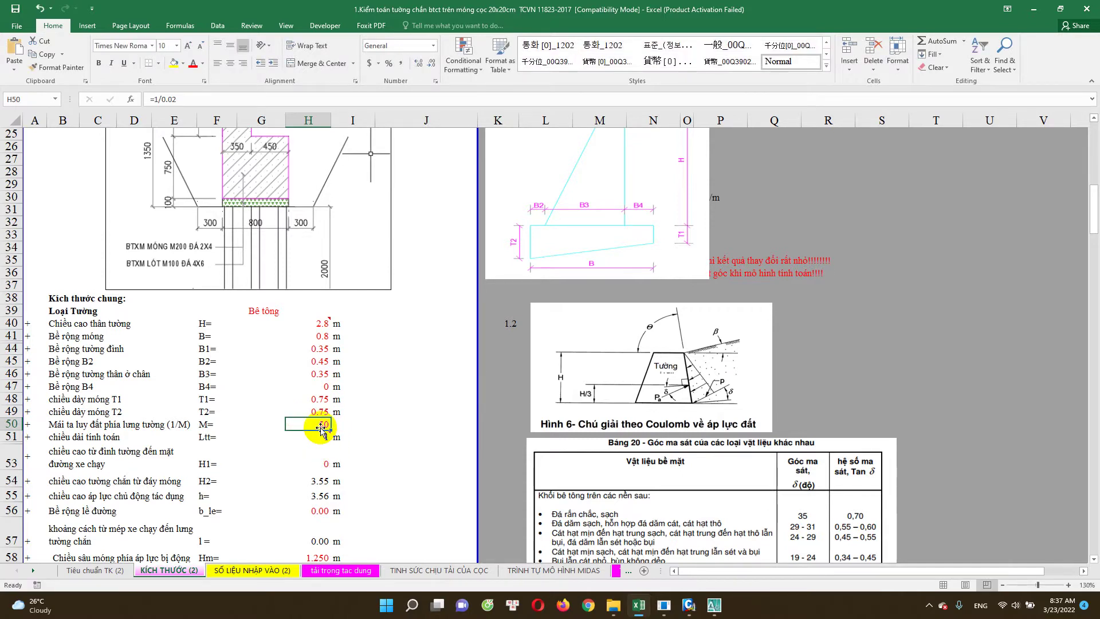
pyautogui.press('Escape')
pyautogui.hotkey('ctrl', 'Down')
pyautogui.scroll(6, 326, 420)
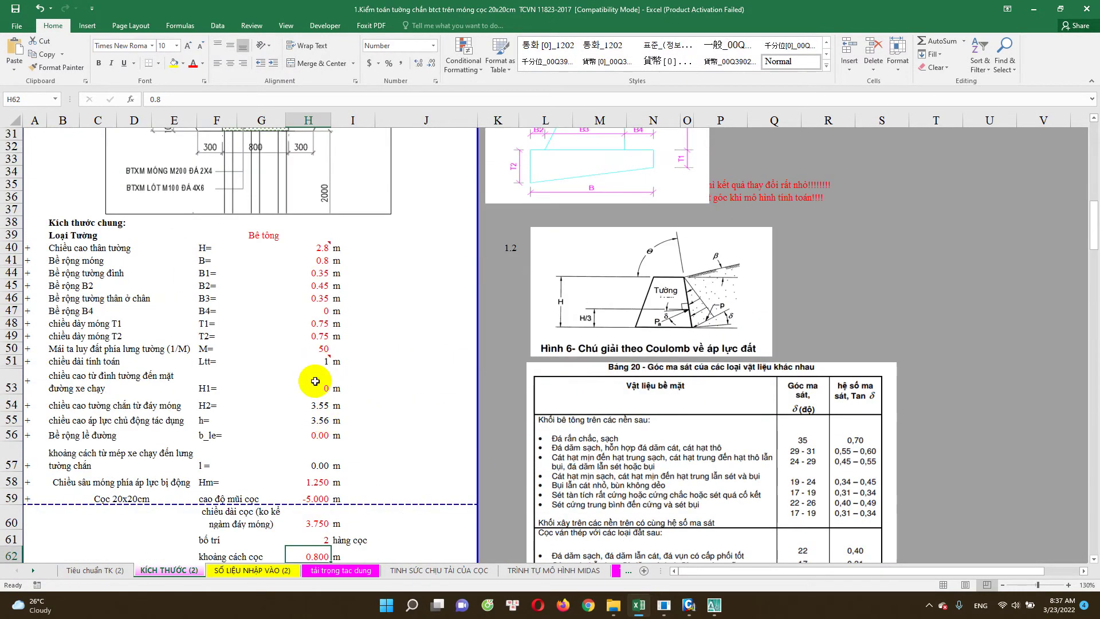
pyautogui.click(323, 363)
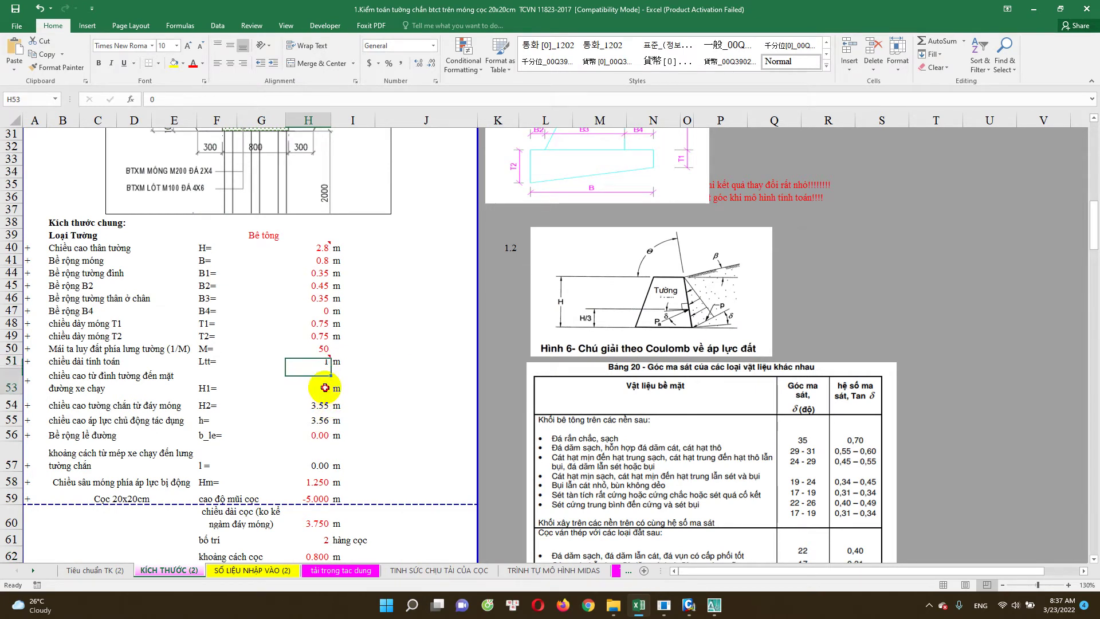
pyautogui.press('Escape')
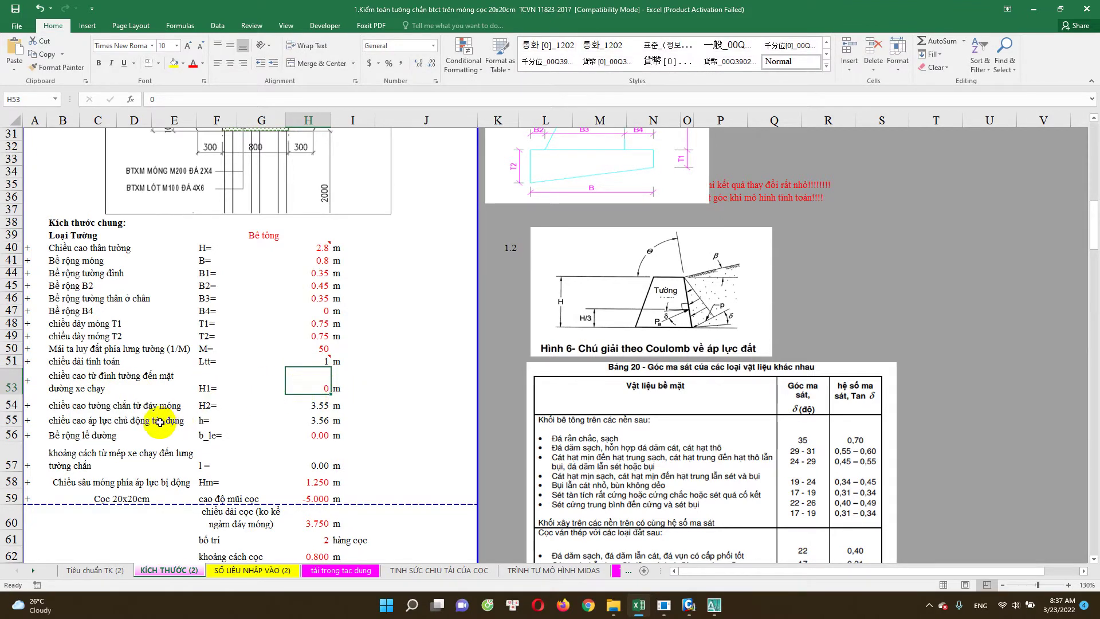
pyautogui.doubleClick(316, 406)
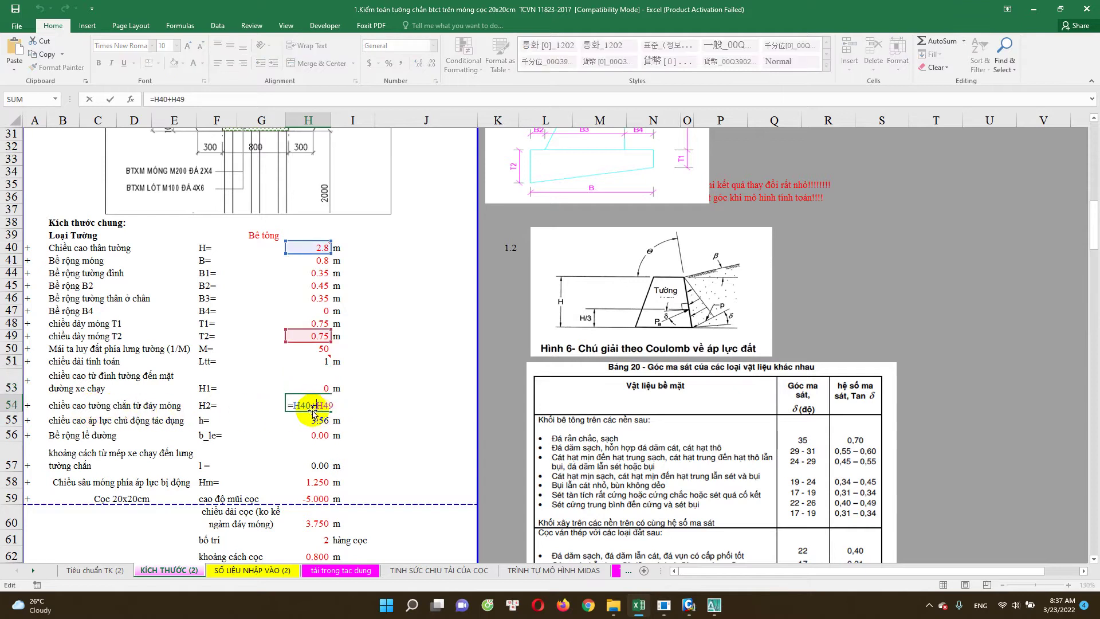
pyautogui.press('Return')
pyautogui.doubleClick(308, 423)
pyautogui.press('Escape')
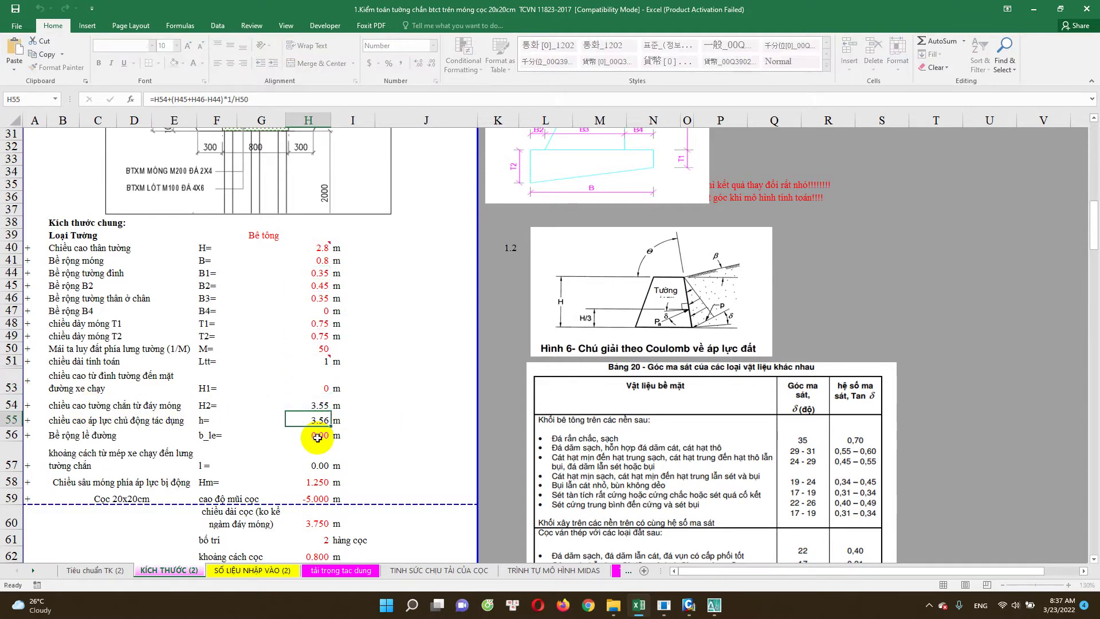
pyautogui.doubleClick(318, 435)
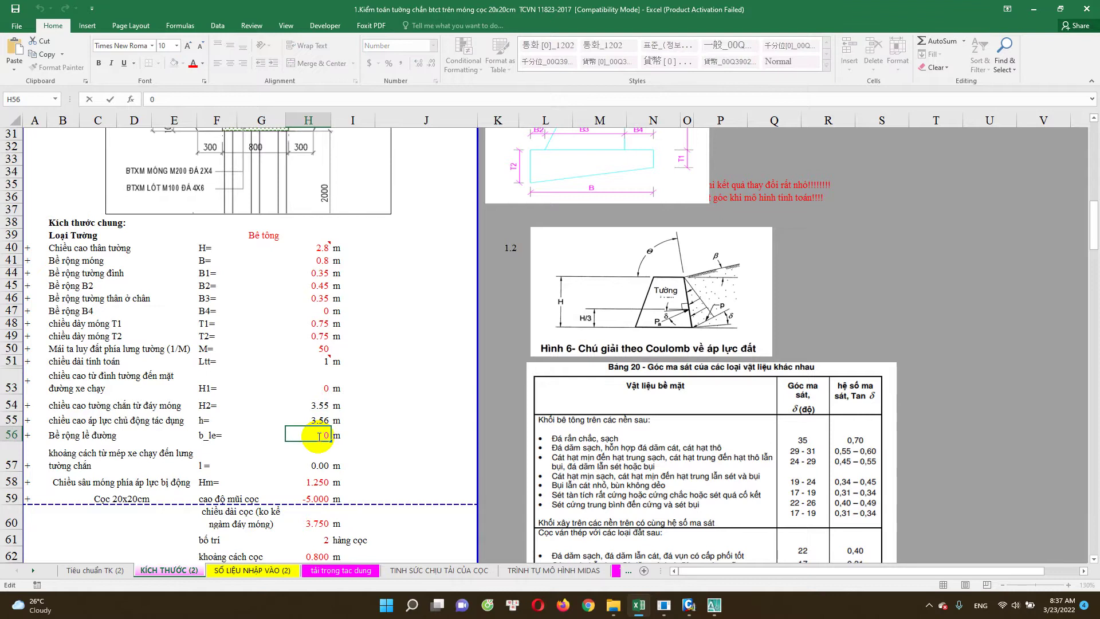
pyautogui.press('Escape')
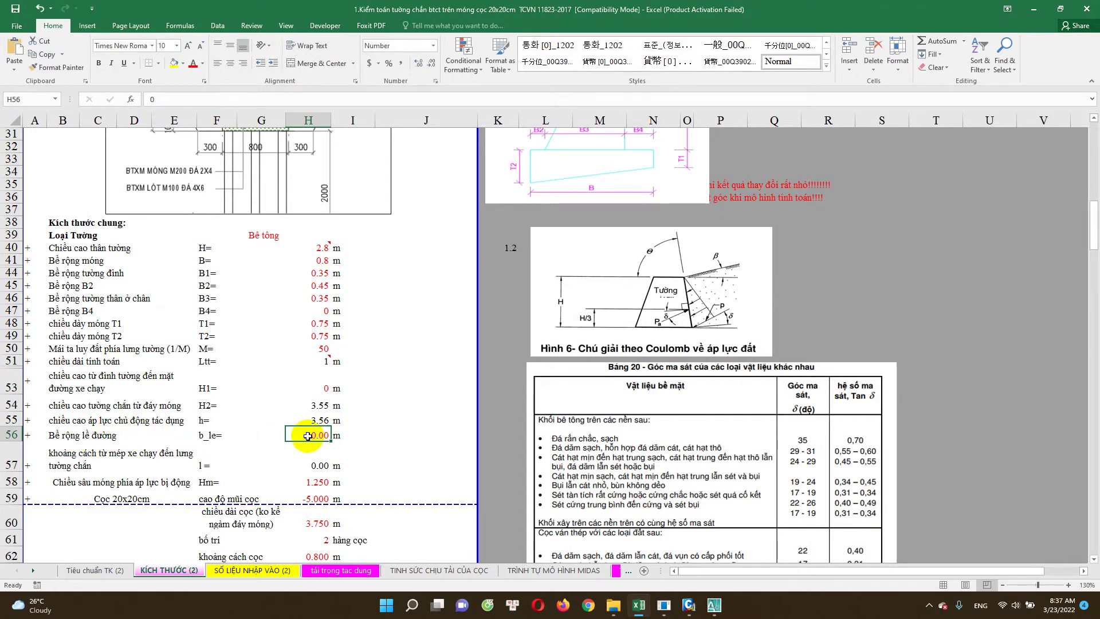
pyautogui.scroll(1, 297, 435)
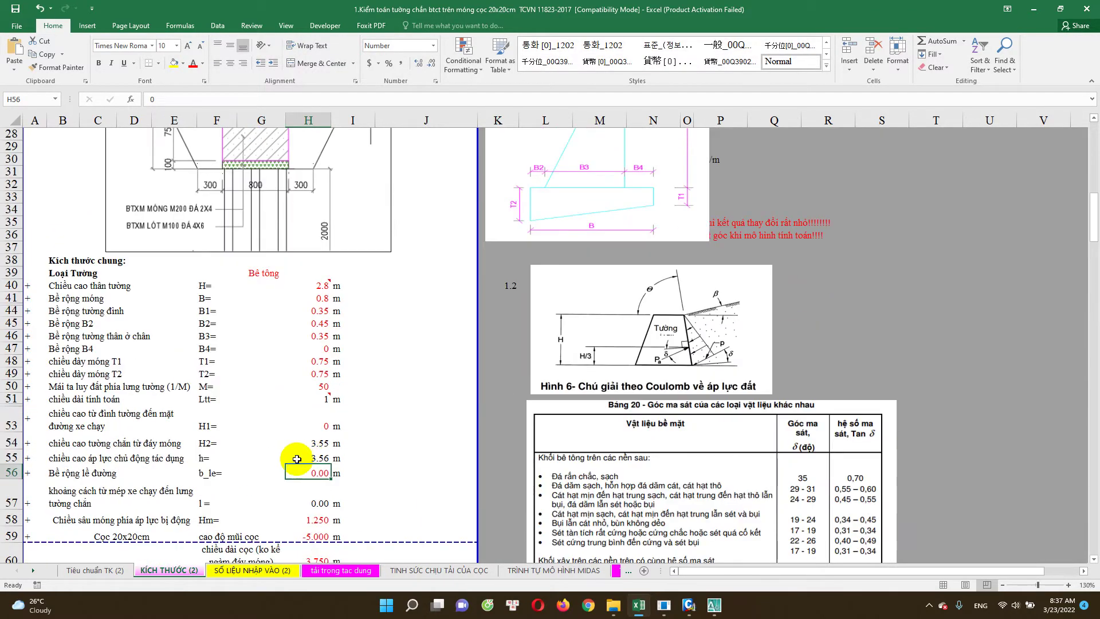
pyautogui.scroll(4, 274, 390)
pyautogui.scroll(2, 261, 307)
pyautogui.scroll(4, 245, 252)
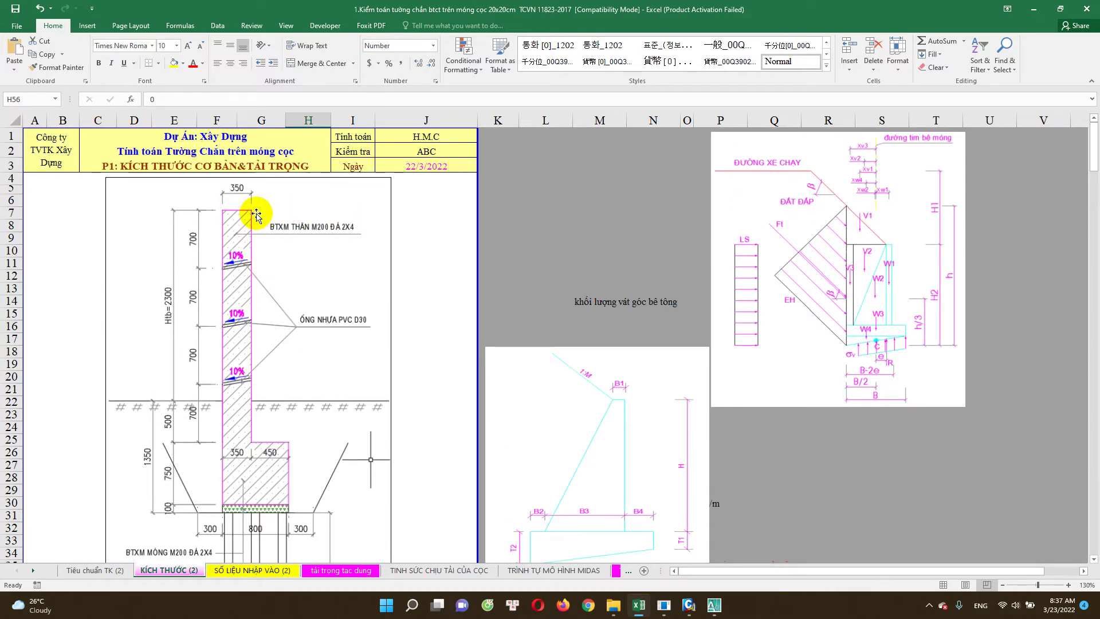
pyautogui.scroll(-7, 281, 390)
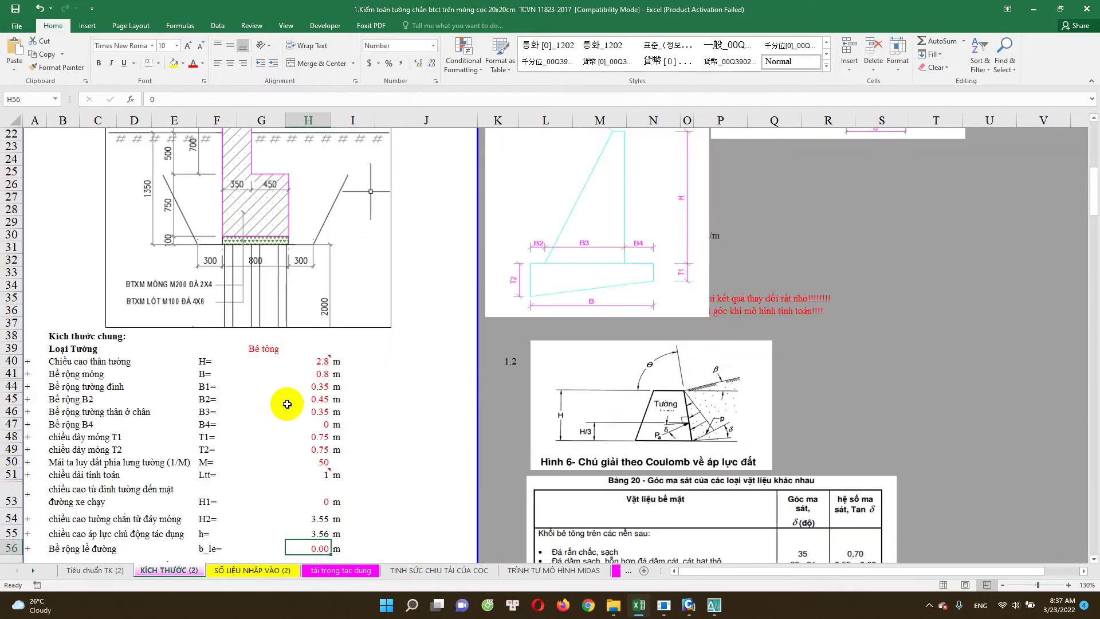
pyautogui.scroll(-1, 289, 412)
pyautogui.scroll(-1, 333, 487)
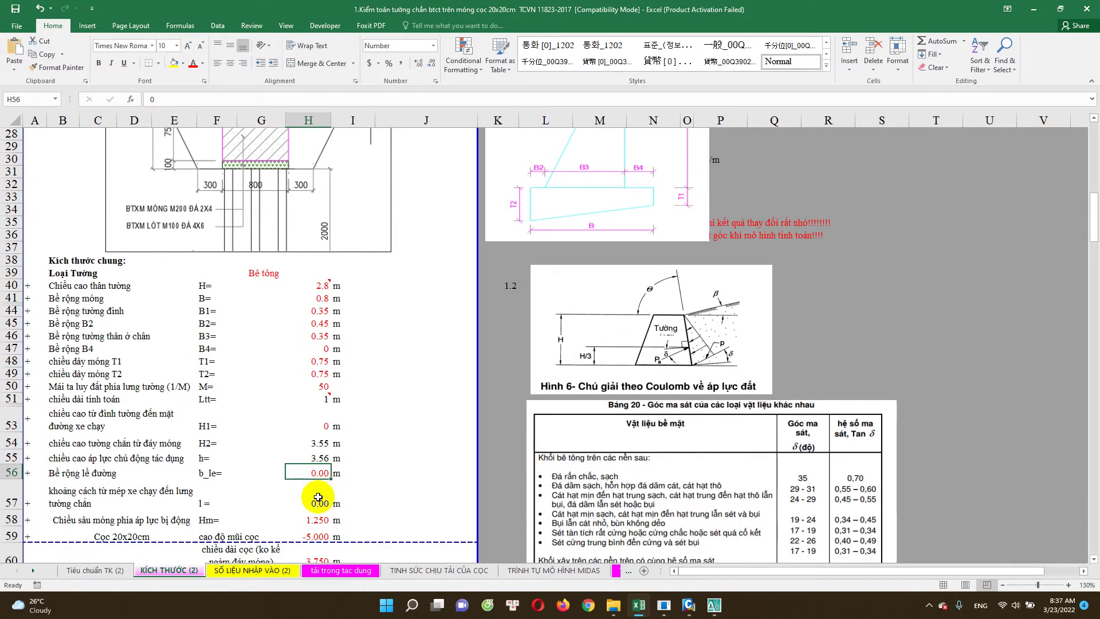
pyautogui.scroll(-1, 310, 502)
pyautogui.click(316, 466)
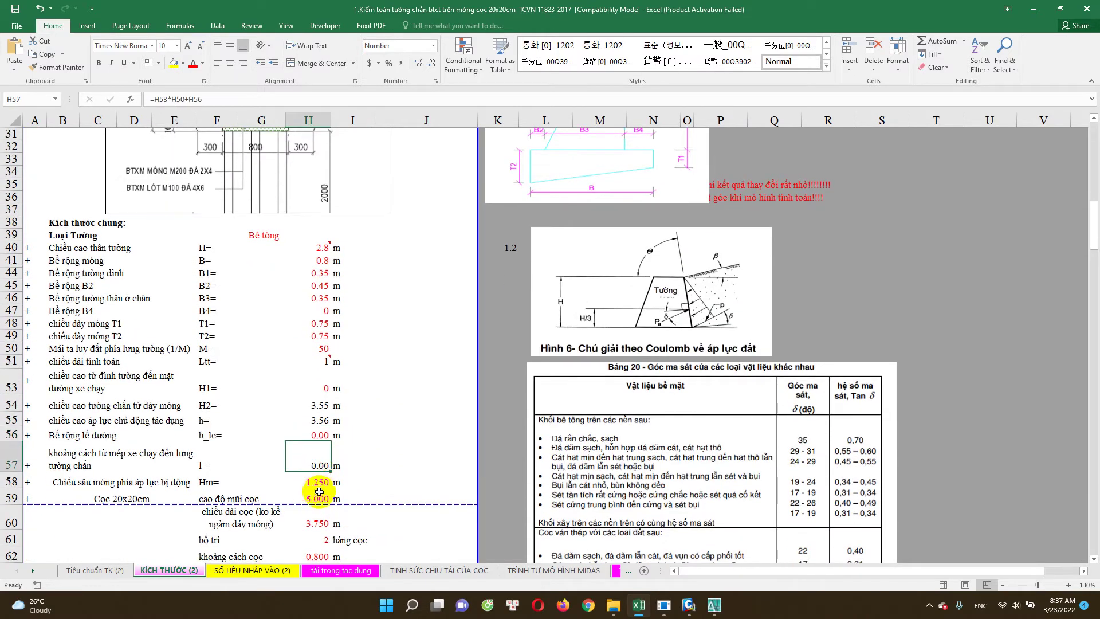
pyautogui.scroll(-1, 316, 484)
pyautogui.doubleClick(319, 426)
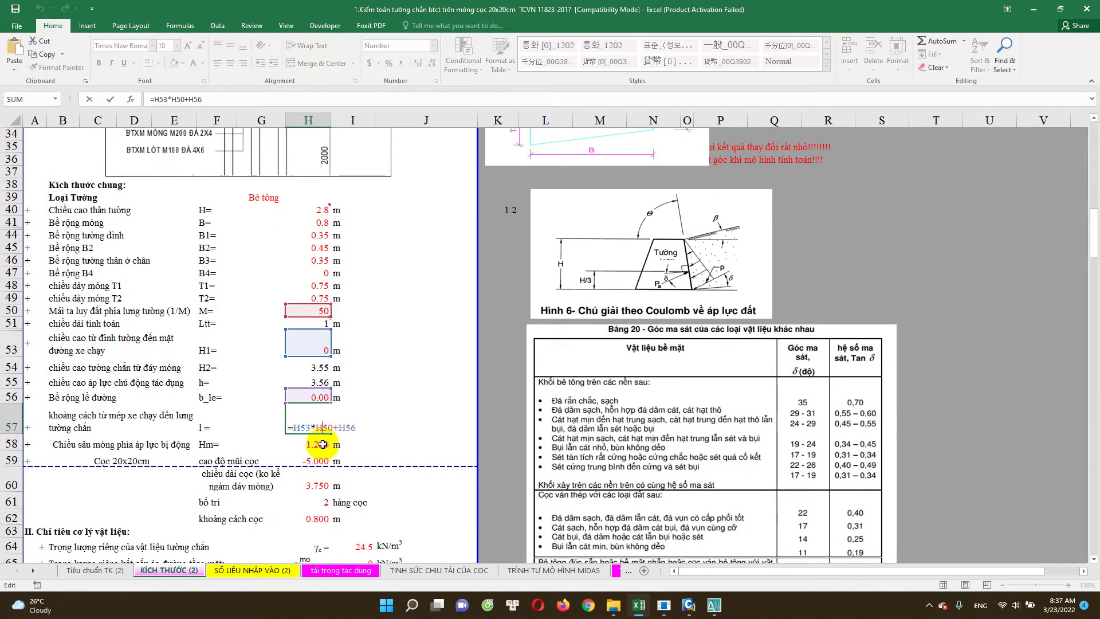
pyautogui.press('Escape')
pyautogui.click(322, 449)
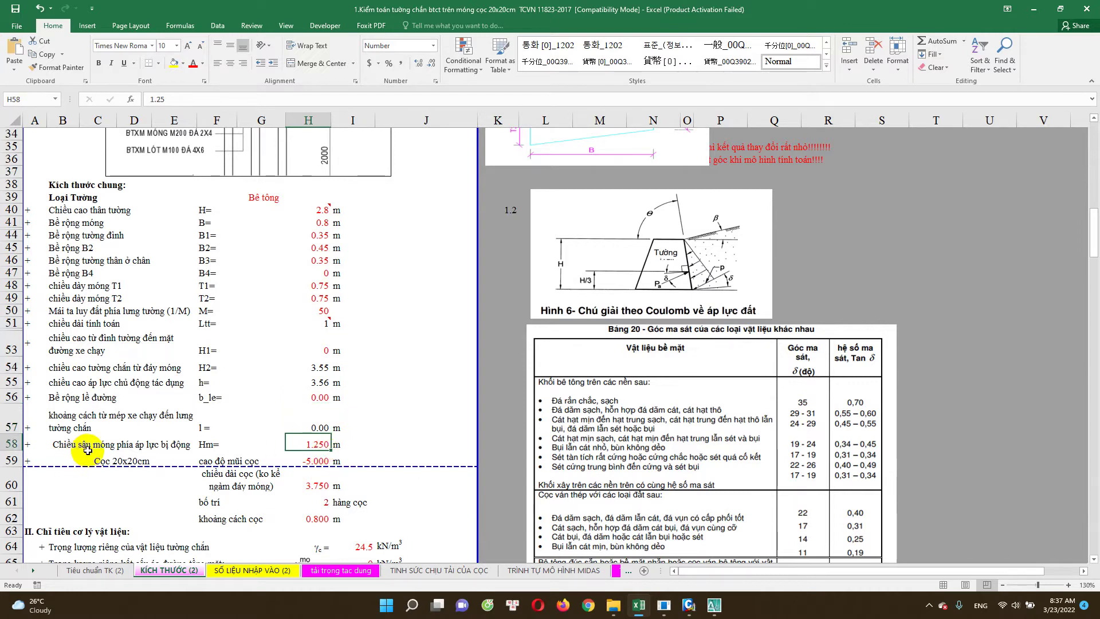
pyautogui.scroll(-1, 87, 450)
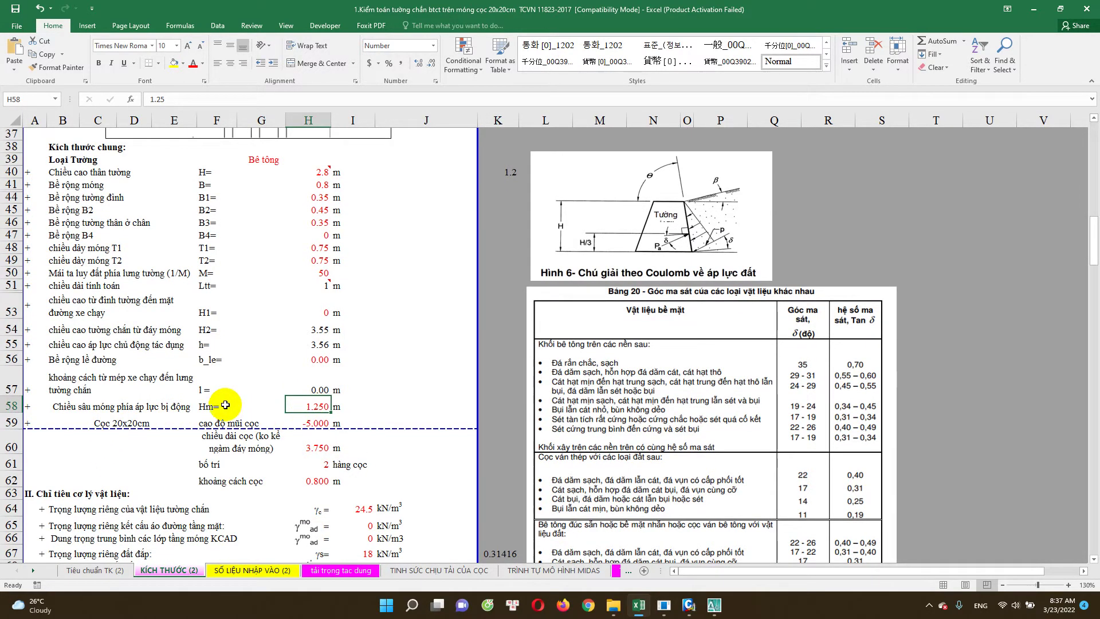
pyautogui.scroll(6, 235, 365)
pyautogui.scroll(2, 229, 344)
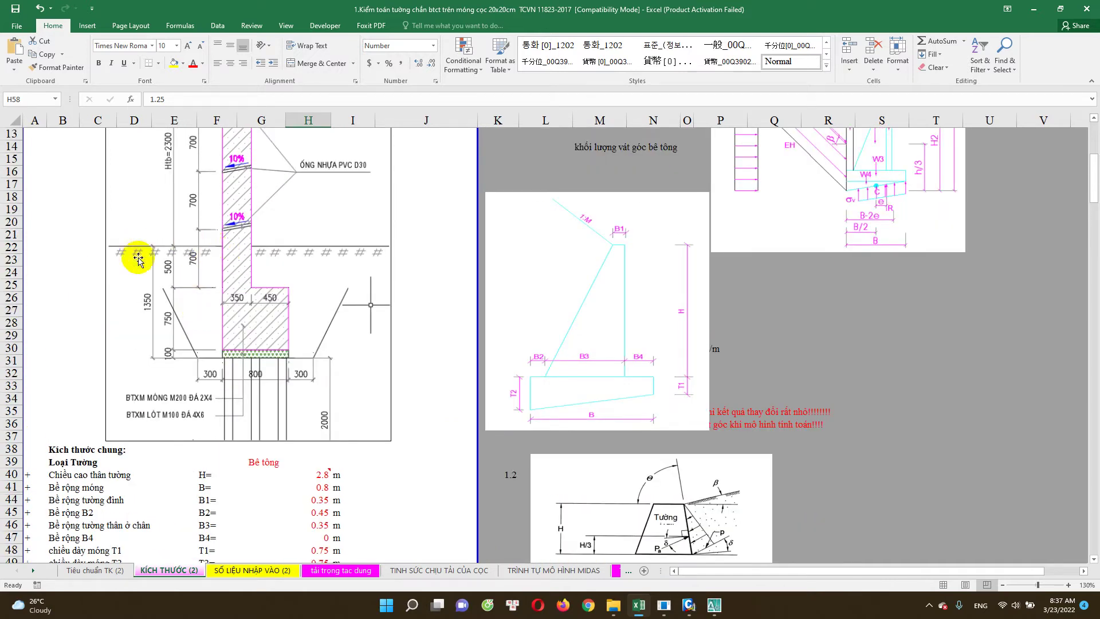
pyautogui.scroll(2, 219, 341)
pyautogui.scroll(2, 219, 341)
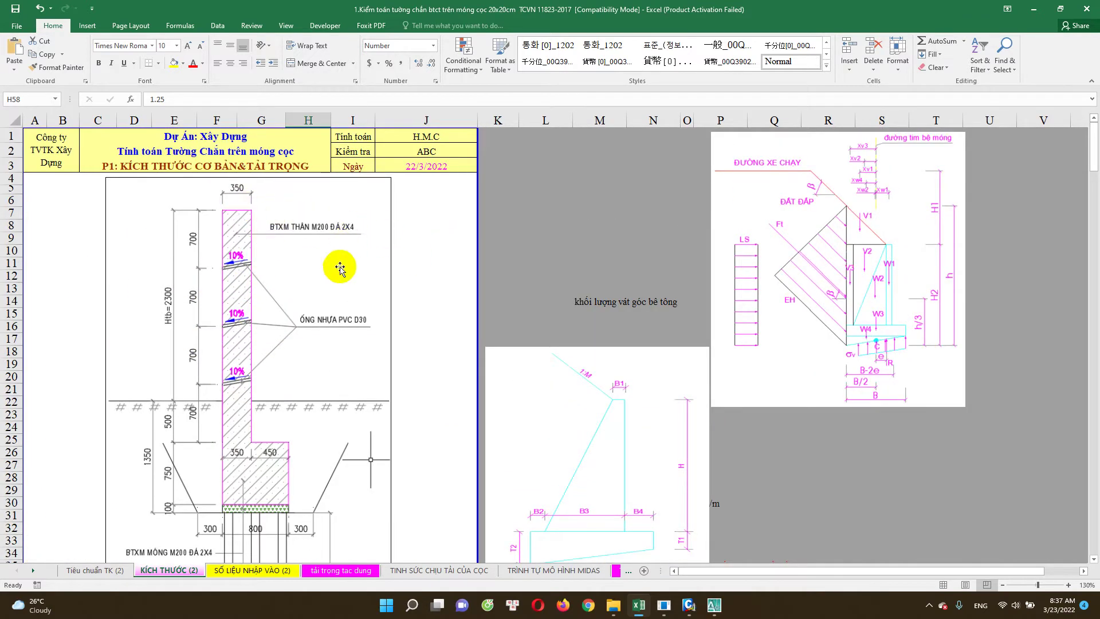
pyautogui.scroll(-2, 411, 254)
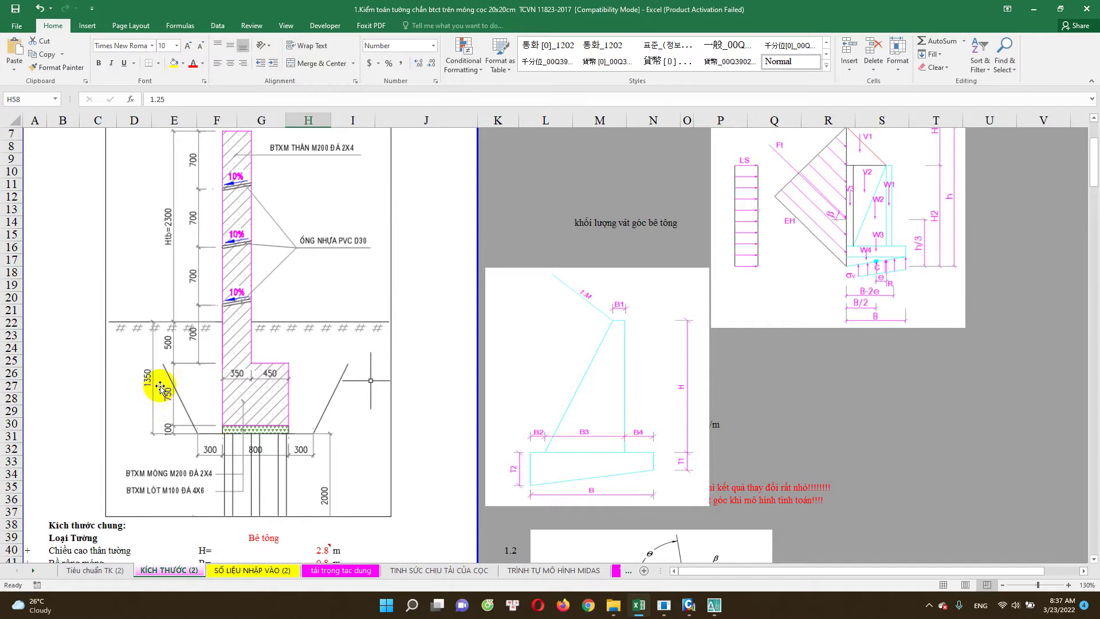
pyautogui.scroll(-1, 147, 332)
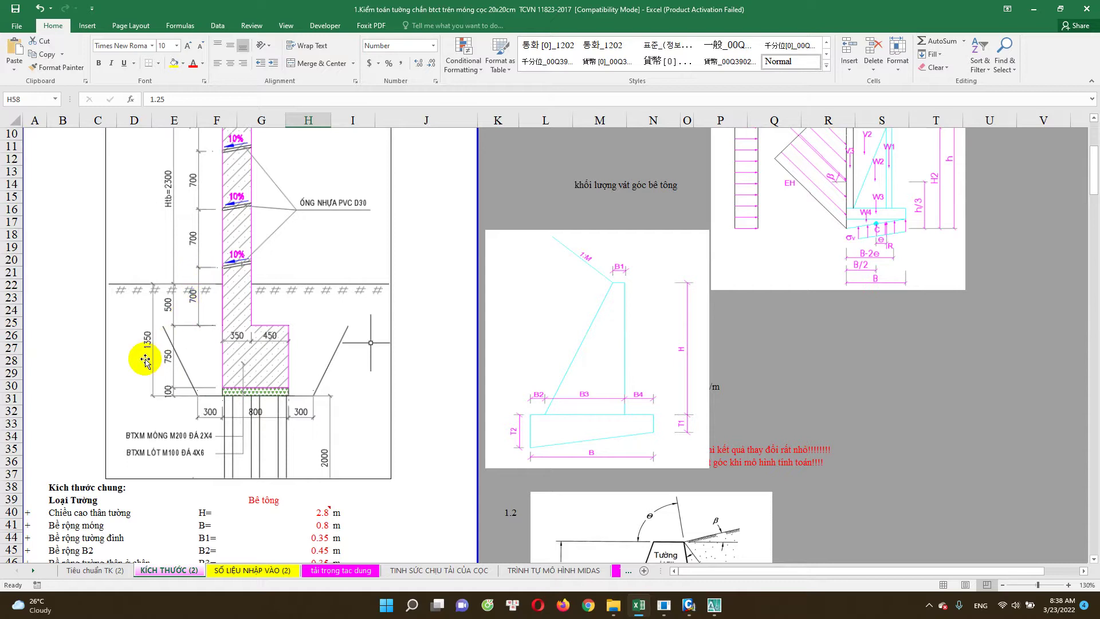
pyautogui.scroll(-2, 158, 415)
pyautogui.scroll(-1, 208, 351)
pyautogui.scroll(1, 209, 364)
pyautogui.scroll(1, 225, 373)
pyautogui.scroll(-3, 200, 344)
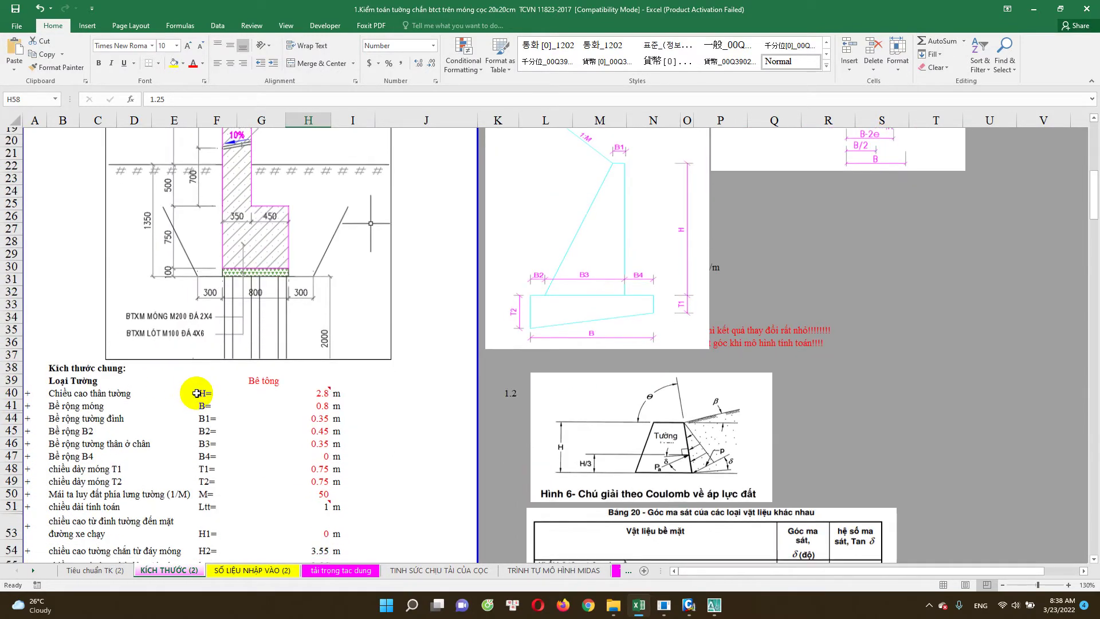
pyautogui.scroll(-2, 241, 372)
pyautogui.scroll(-3, 319, 510)
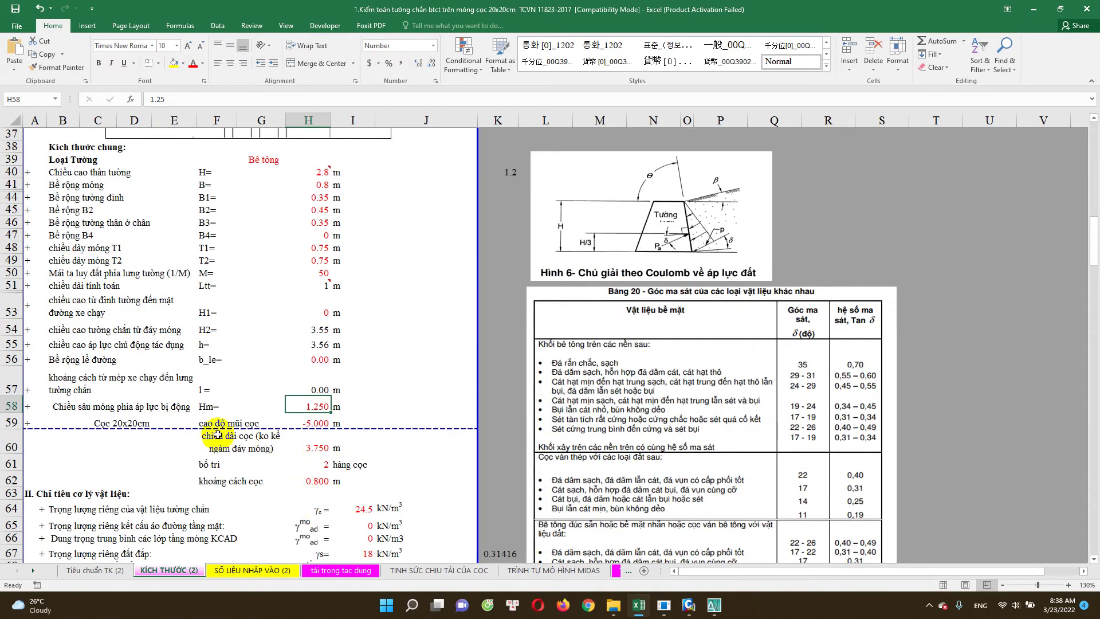
pyautogui.click(115, 422)
pyautogui.click(319, 426)
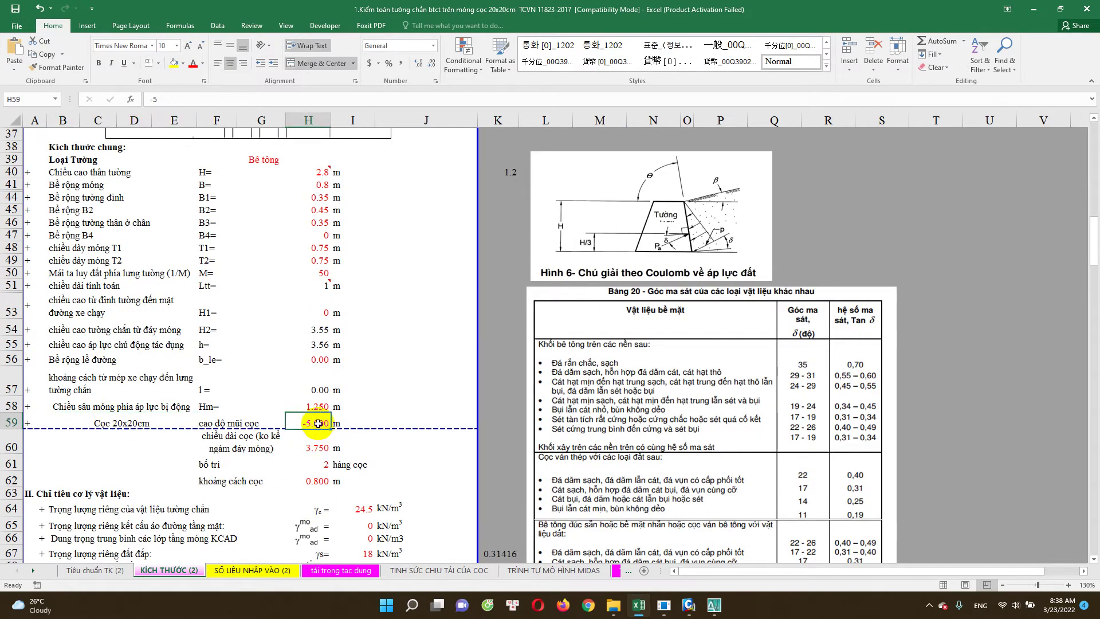
pyautogui.click(260, 448)
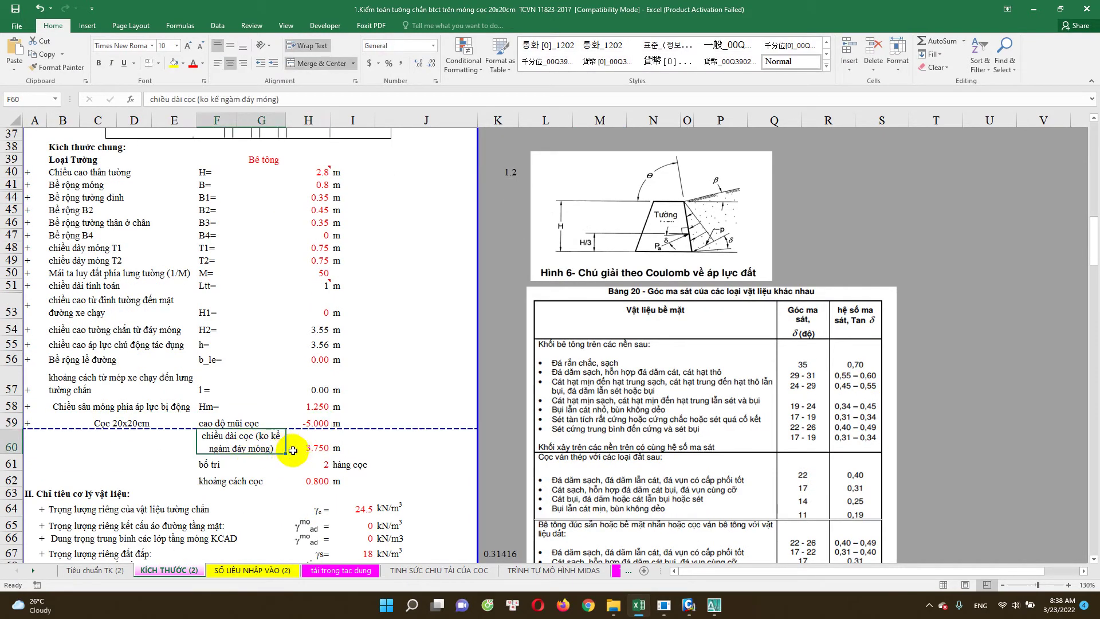
pyautogui.click(314, 446)
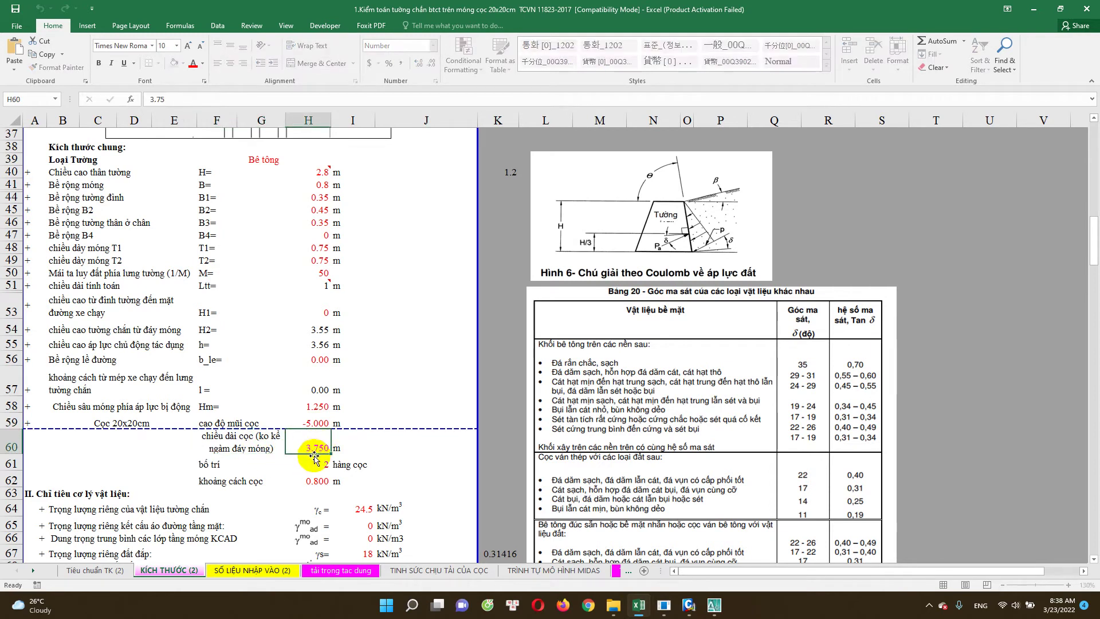
pyautogui.click(217, 463)
pyautogui.click(310, 467)
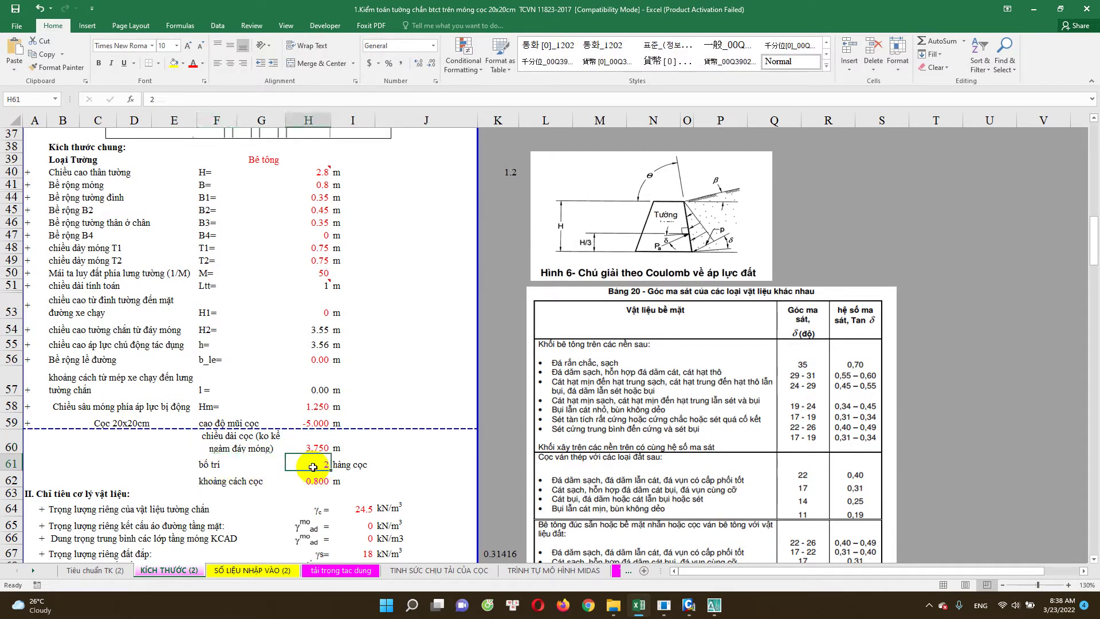
pyautogui.click(275, 481)
pyautogui.click(310, 480)
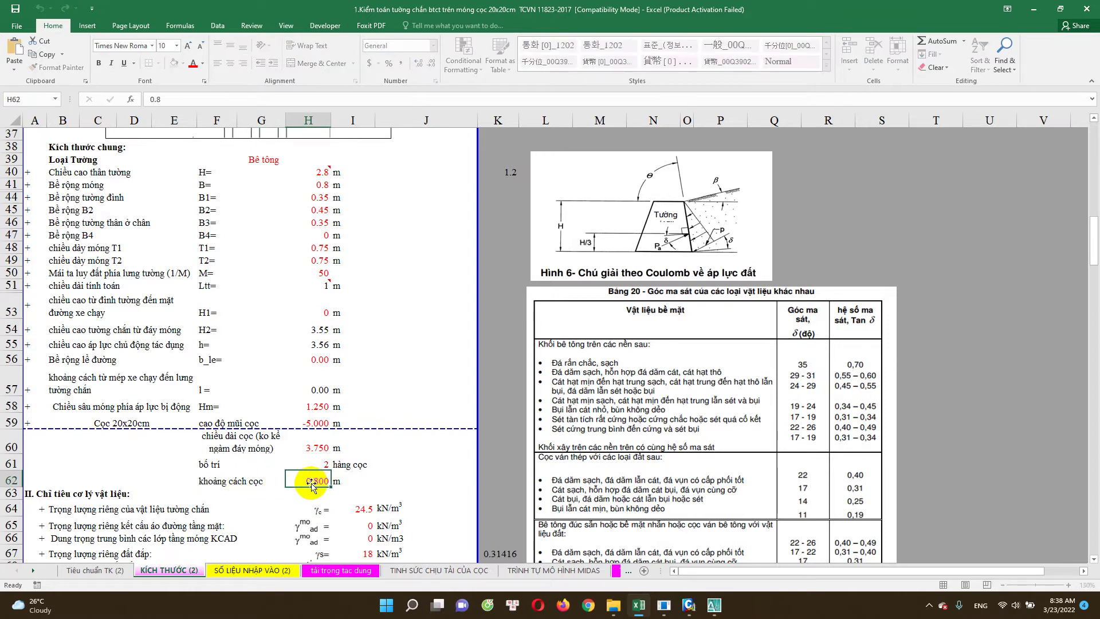
pyautogui.scroll(3, 310, 480)
pyautogui.scroll(4, 315, 484)
pyautogui.scroll(-7, 321, 487)
pyautogui.scroll(-3, 322, 486)
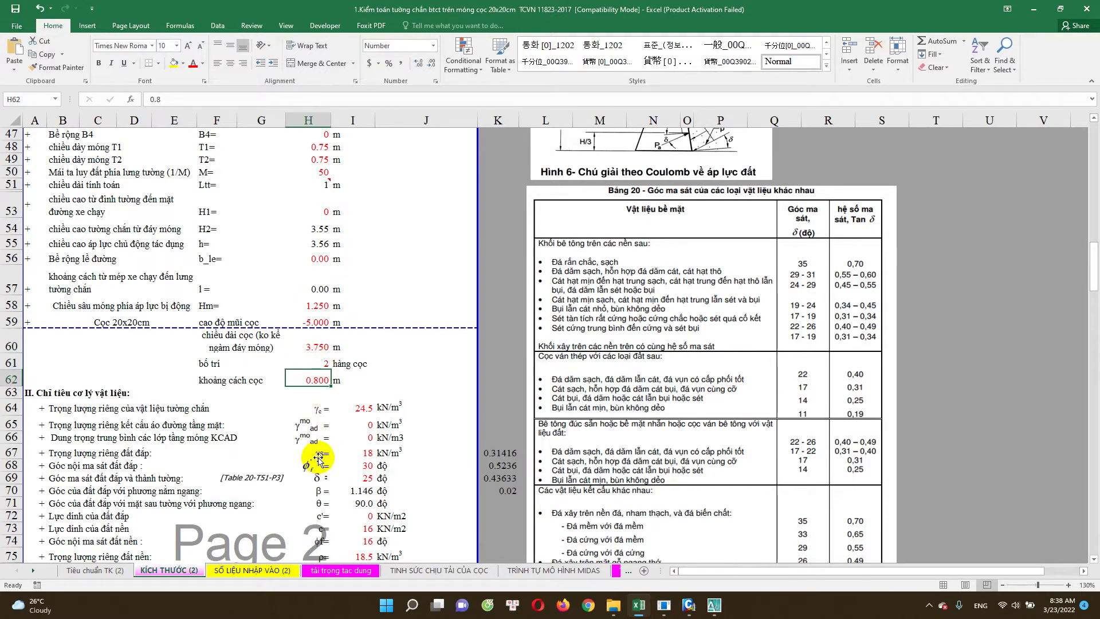
# Check the unit weights in I65 and I66, then hide rows 65 and 66
pyautogui.scroll(-1, 319, 452)
pyautogui.scroll(-1, 319, 459)
pyautogui.click(360, 361)
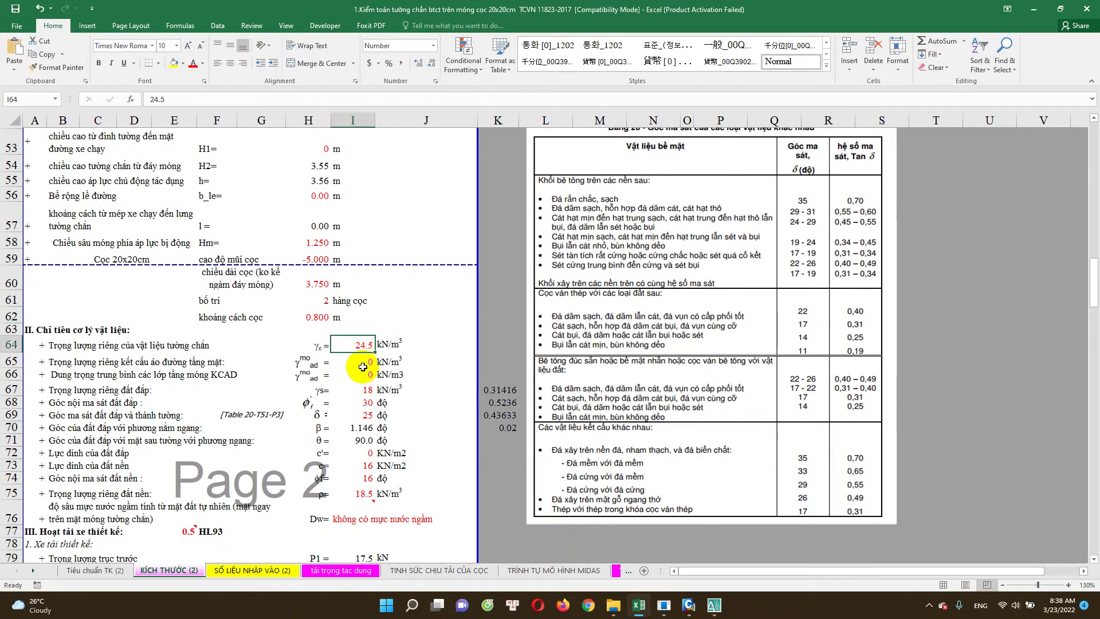
pyautogui.scroll(-2, 361, 395)
pyautogui.scroll(2, 362, 410)
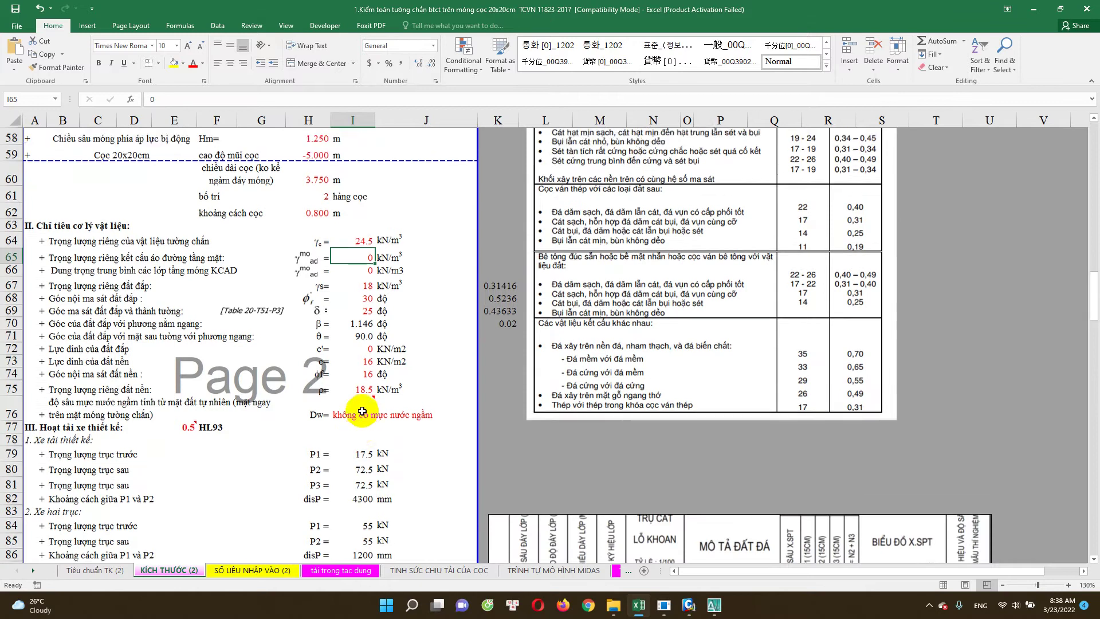
pyautogui.scroll(-2, 367, 414)
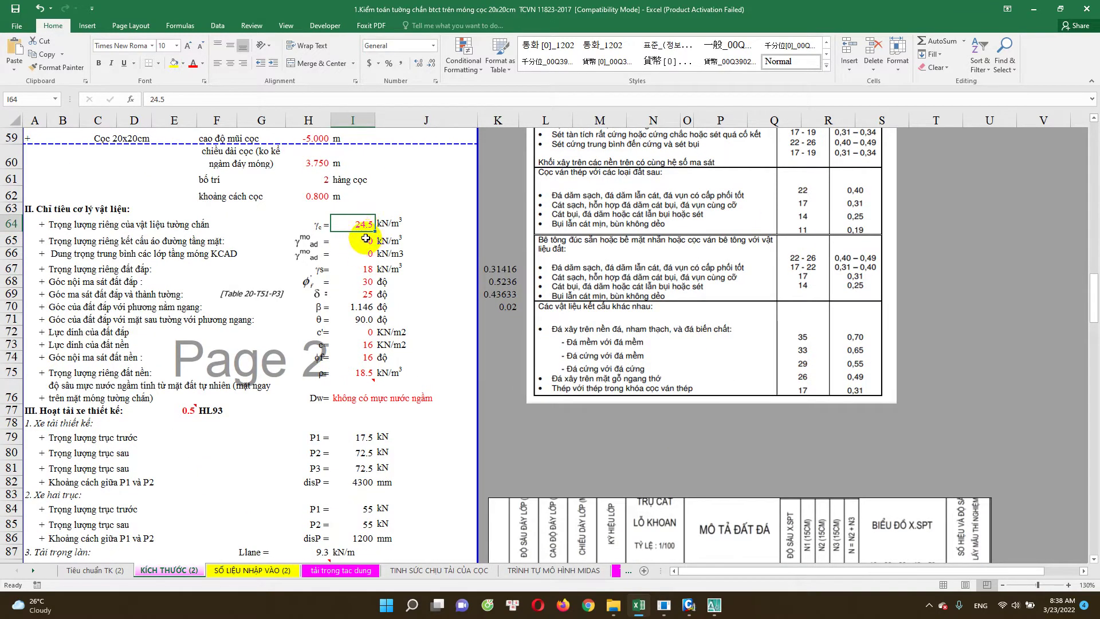
pyautogui.click(364, 257)
pyautogui.moveTo(6, 242); pyautogui.dragTo(10, 250)
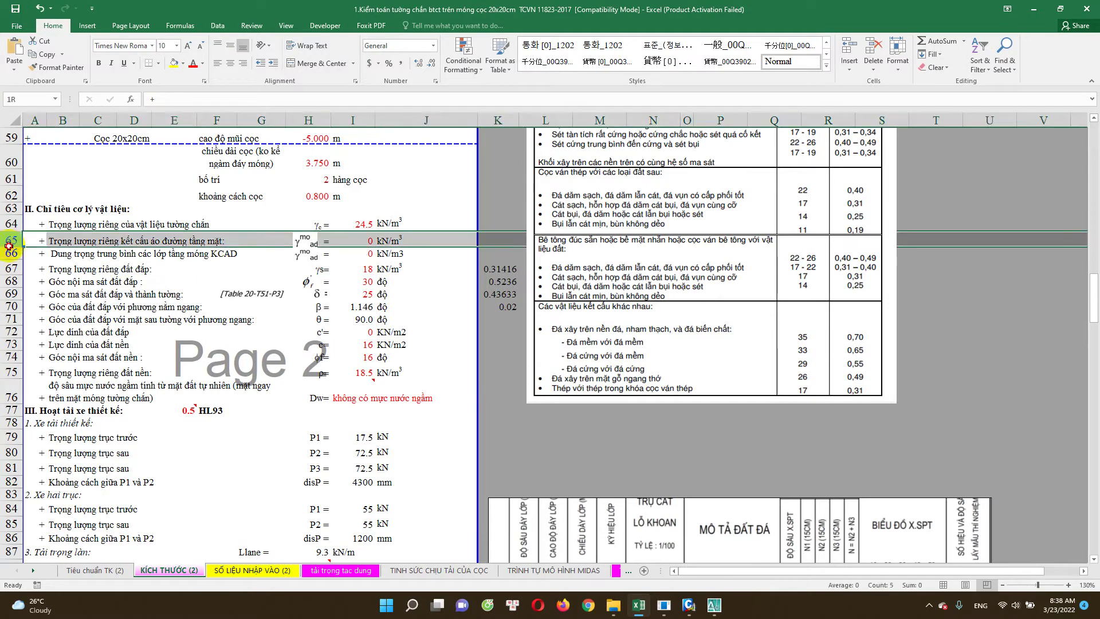
pyautogui.rightClick(10, 246)
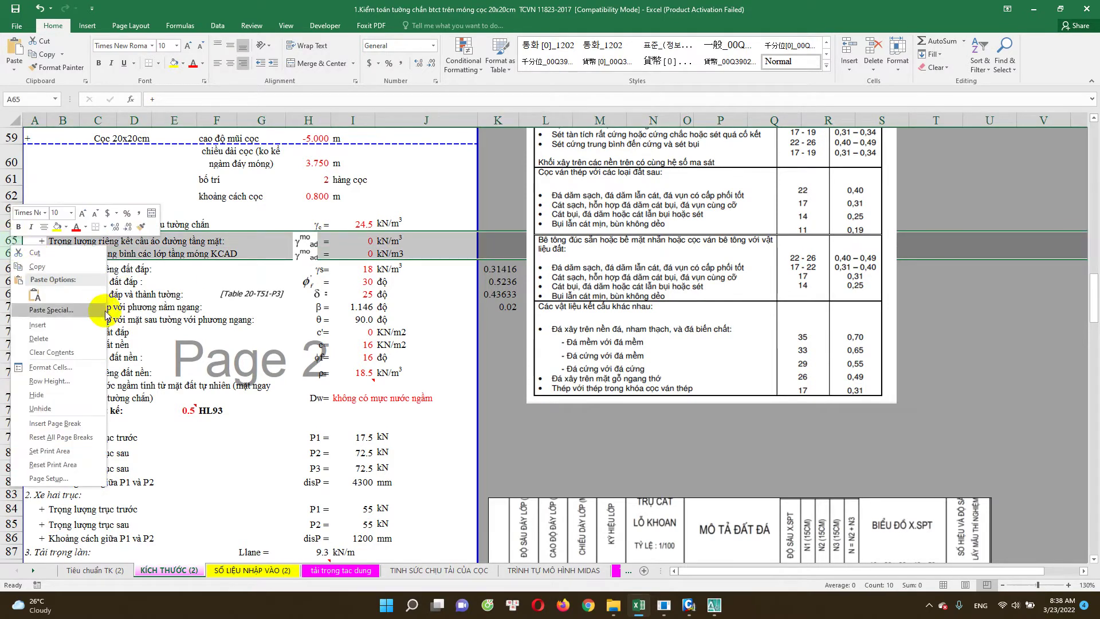
pyautogui.click(72, 401)
# Move the leftover formula pictures aside into column K near K72
pyautogui.click(307, 246)
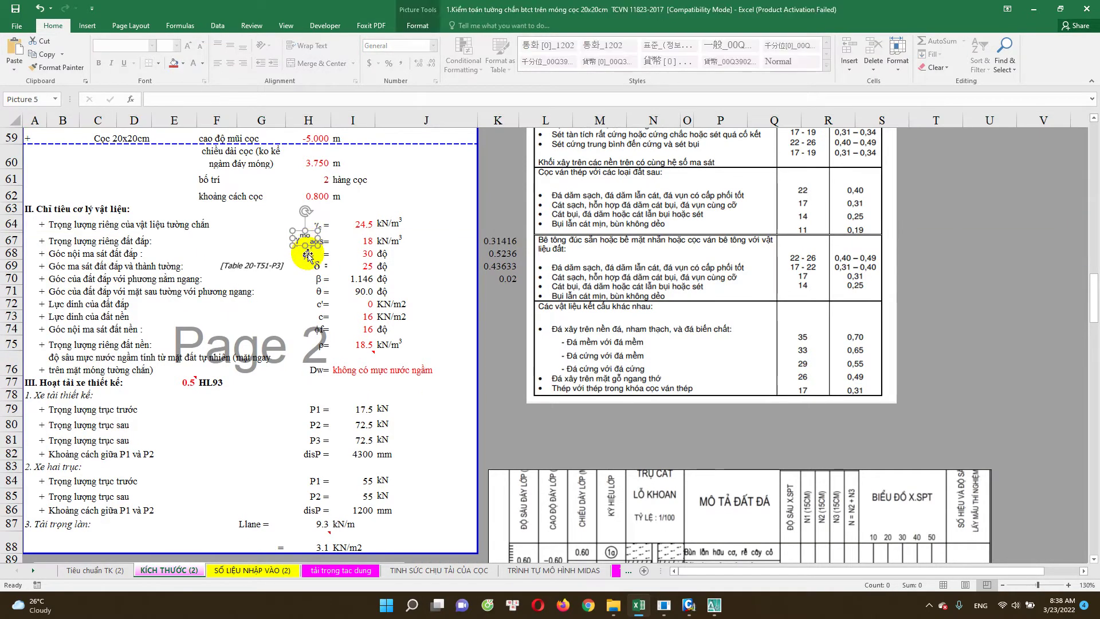
pyautogui.moveTo(364, 255); pyautogui.dragTo(496, 309)
pyautogui.moveTo(309, 245); pyautogui.dragTo(388, 282)
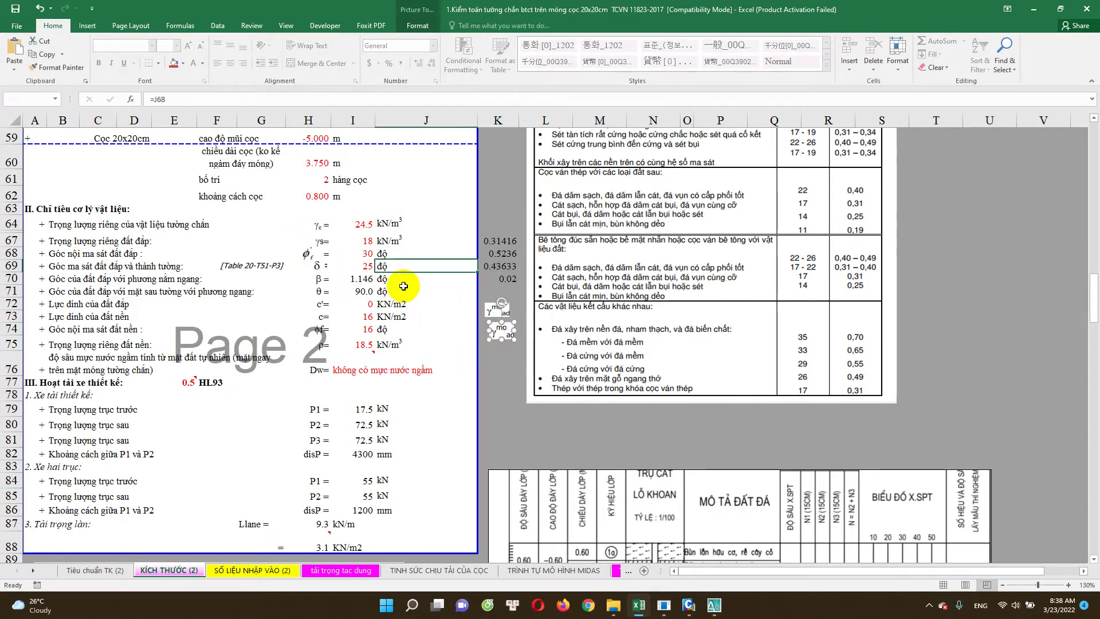
# Review friction angles 30 and 25, cohesion 16 and the groundwater comment in I76
pyautogui.click(361, 253)
pyautogui.click(355, 269)
pyautogui.scroll(-1, 371, 259)
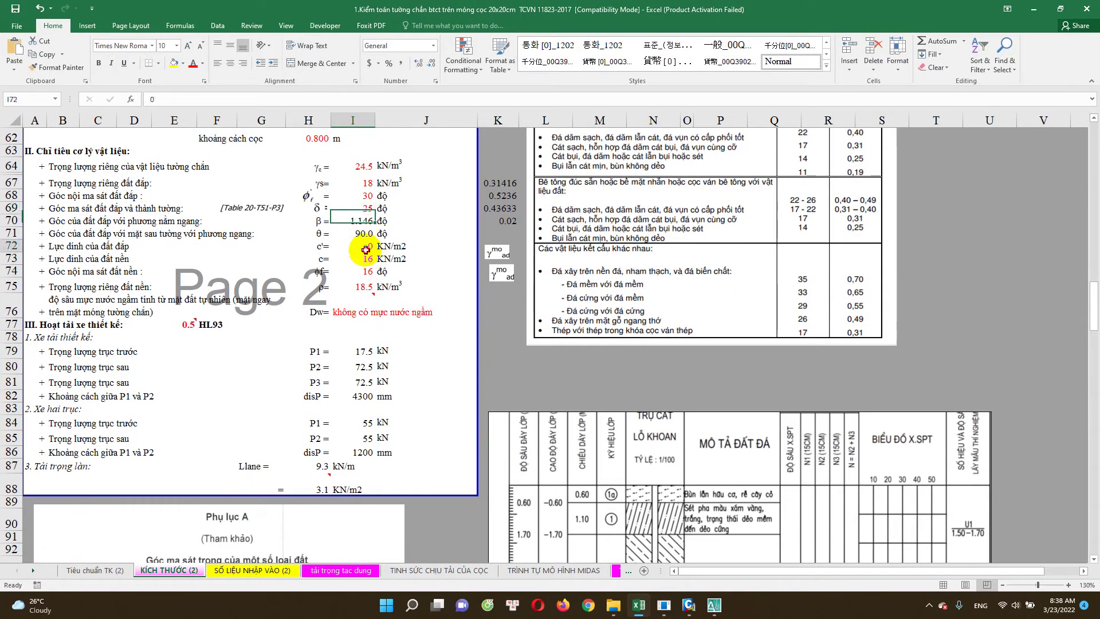
pyautogui.click(365, 263)
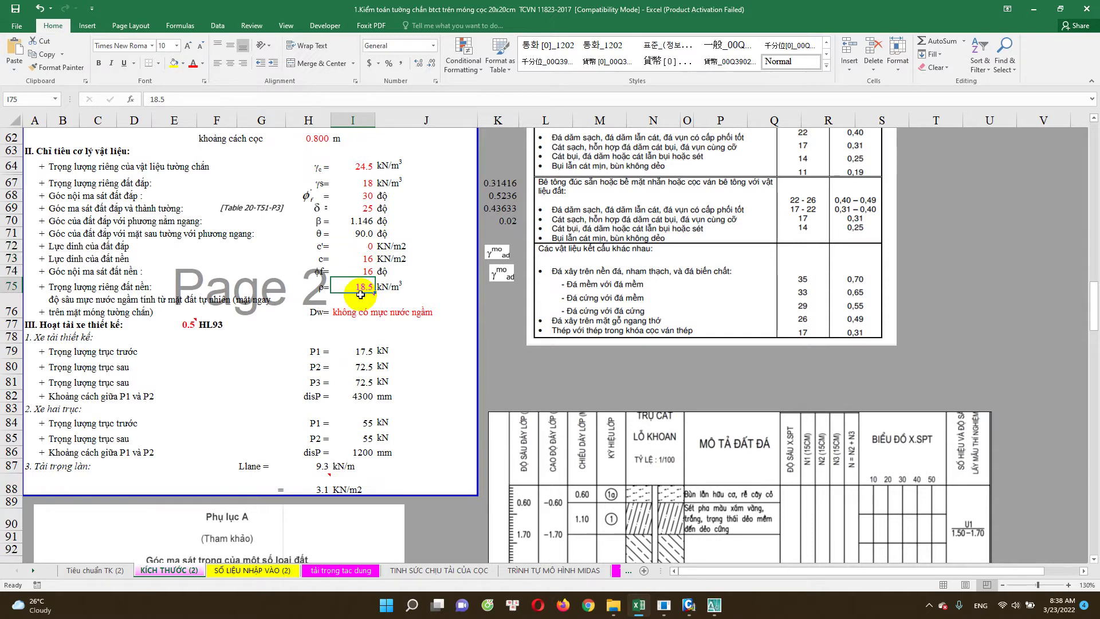
pyautogui.scroll(-1, 363, 293)
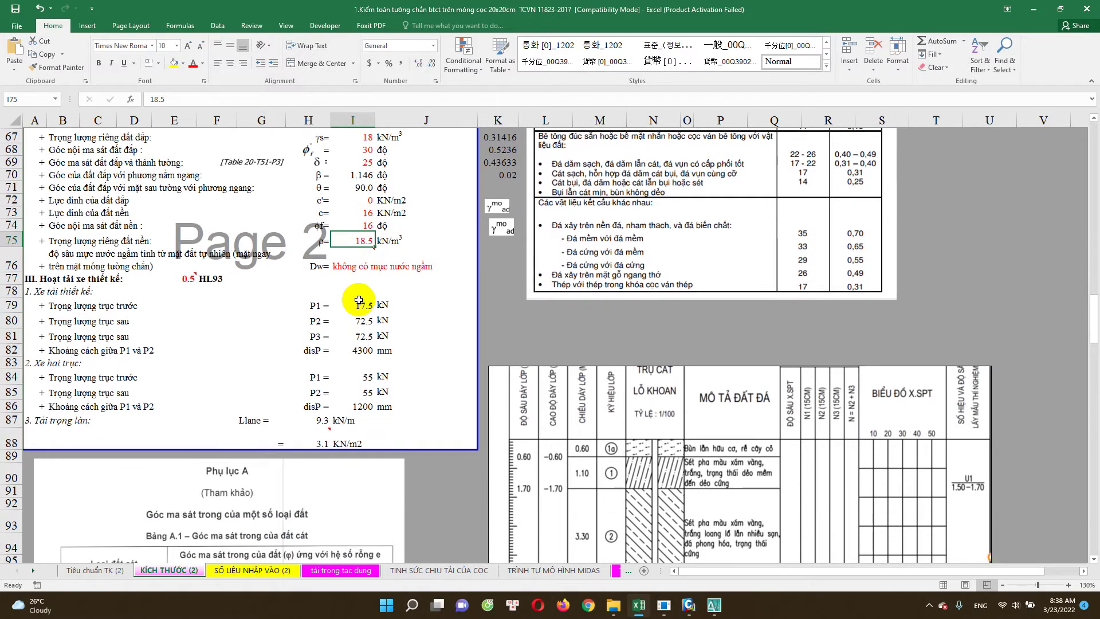
pyautogui.click(183, 279)
pyautogui.click(361, 267)
pyautogui.doubleClick(359, 266)
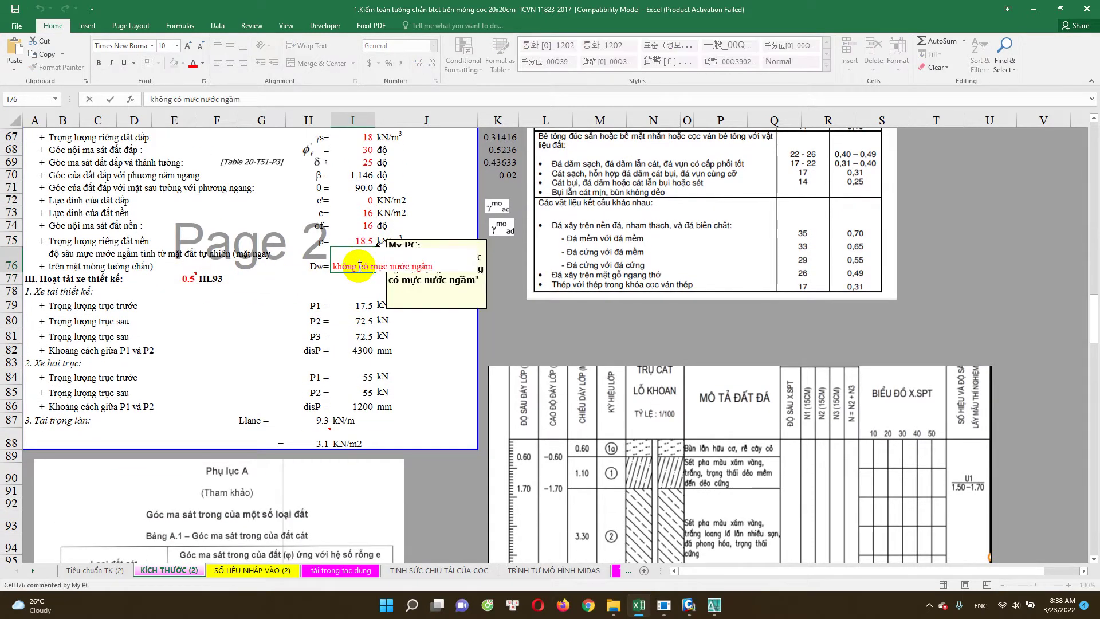
pyautogui.press('Escape')
# Confirm the E77 live load factor stays at 0.5 in its dropdown
pyautogui.click(187, 277)
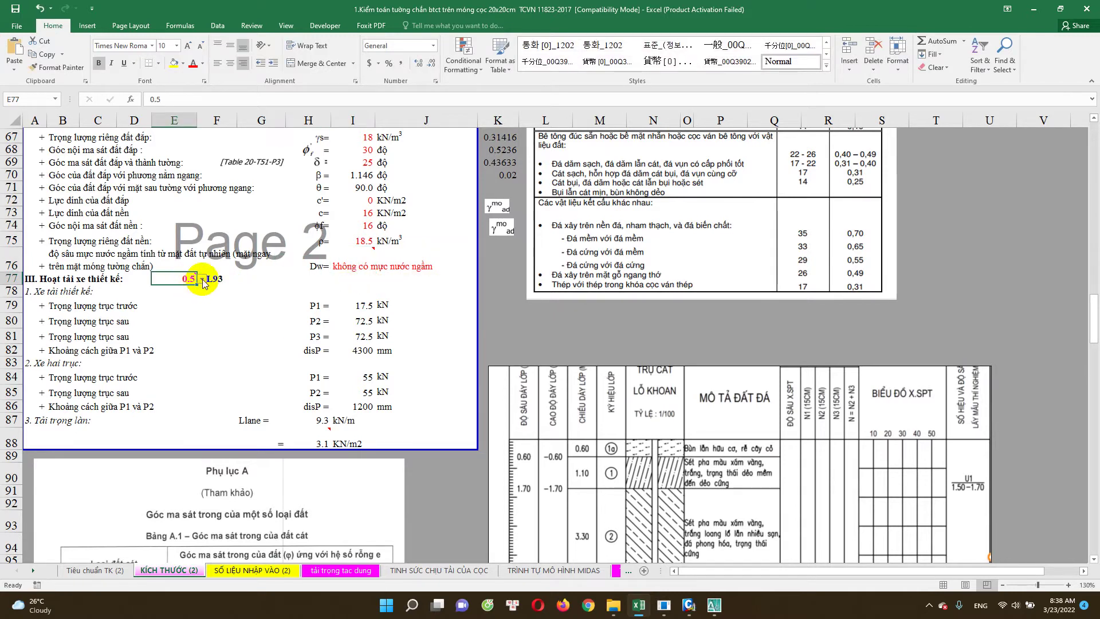
pyautogui.click(203, 280)
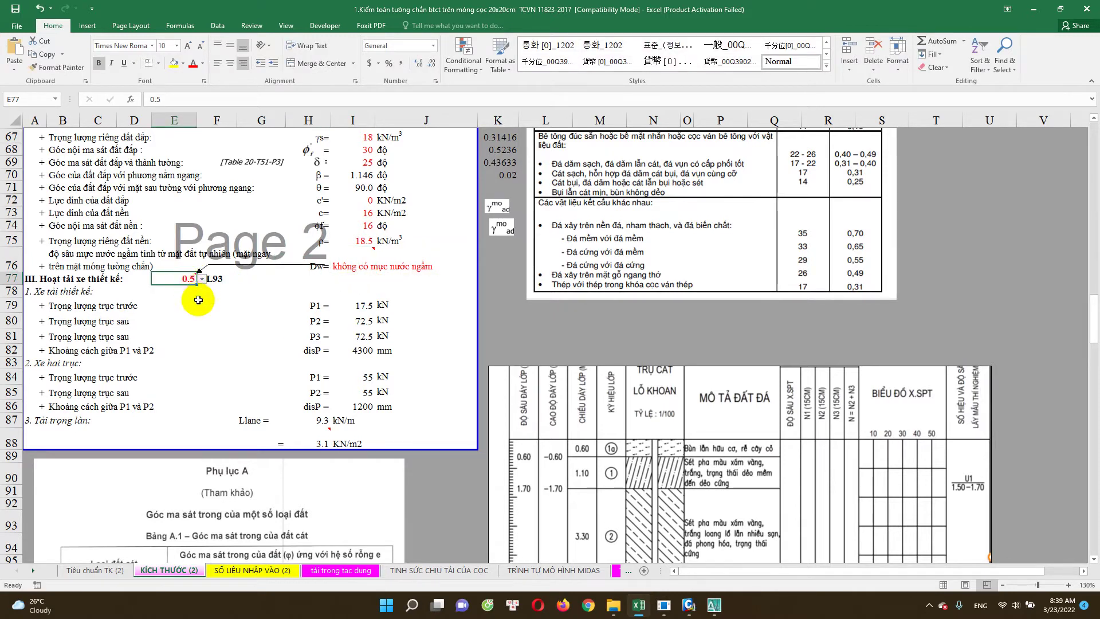
pyautogui.click(217, 320)
pyautogui.scroll(-1, 226, 366)
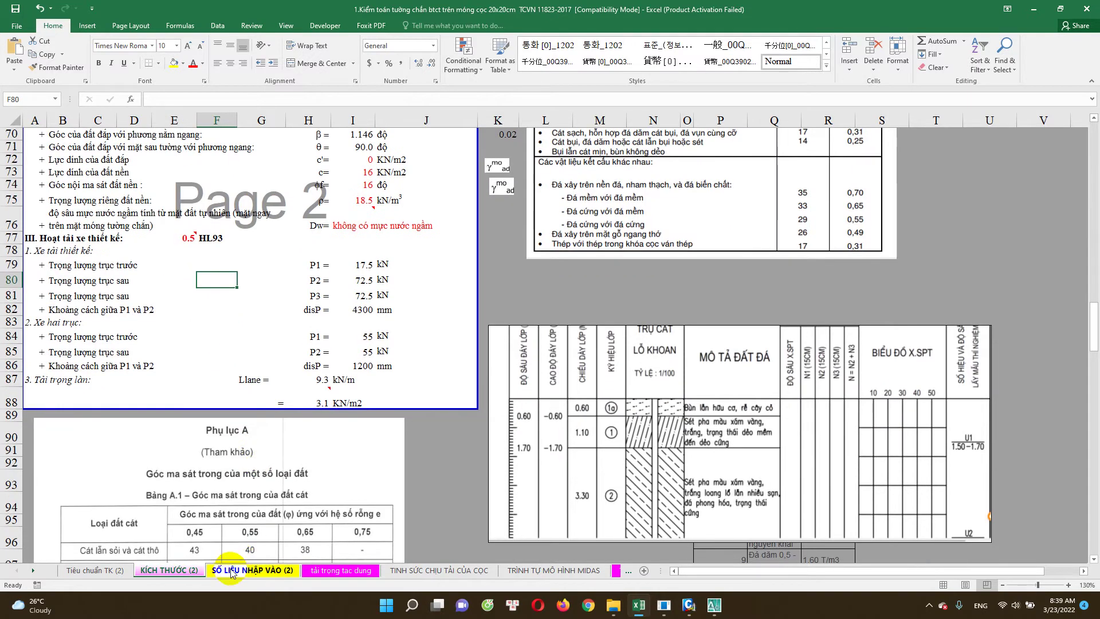
pyautogui.click(246, 570)
pyautogui.click(120, 238)
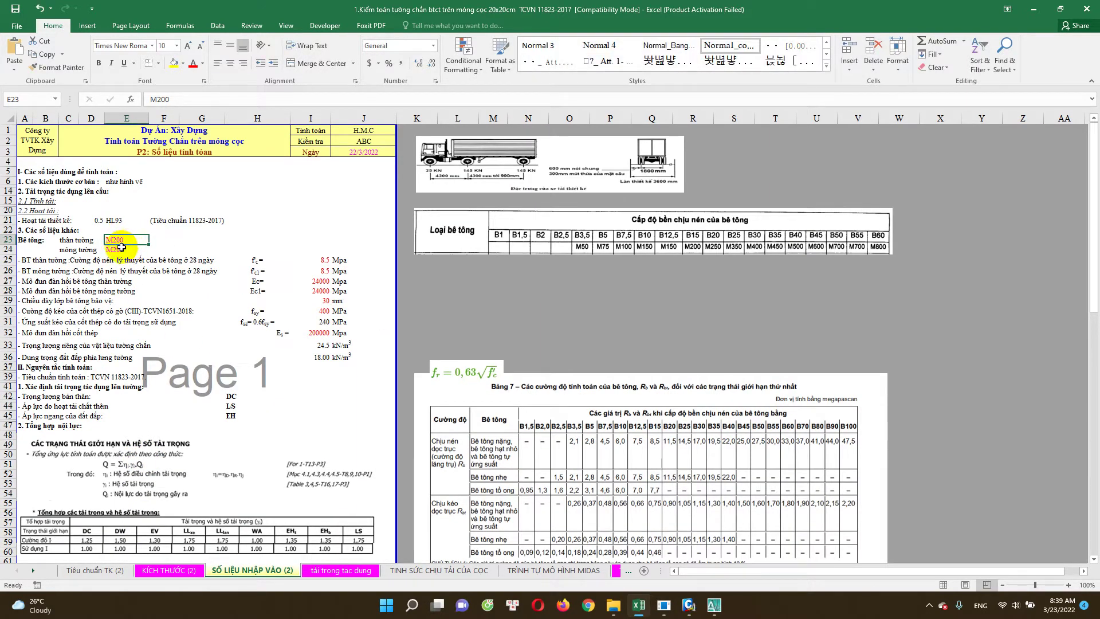
pyautogui.scroll(-1, 160, 264)
pyautogui.click(321, 226)
pyautogui.scroll(-2, 614, 366)
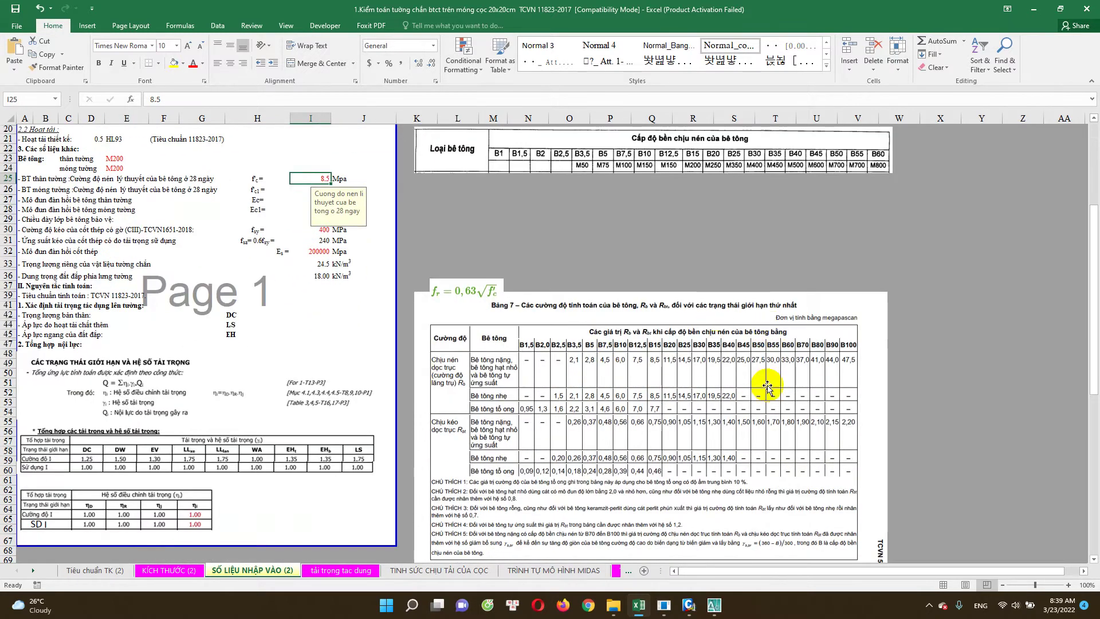
pyautogui.scroll(2, 710, 218)
pyautogui.scroll(1, 681, 258)
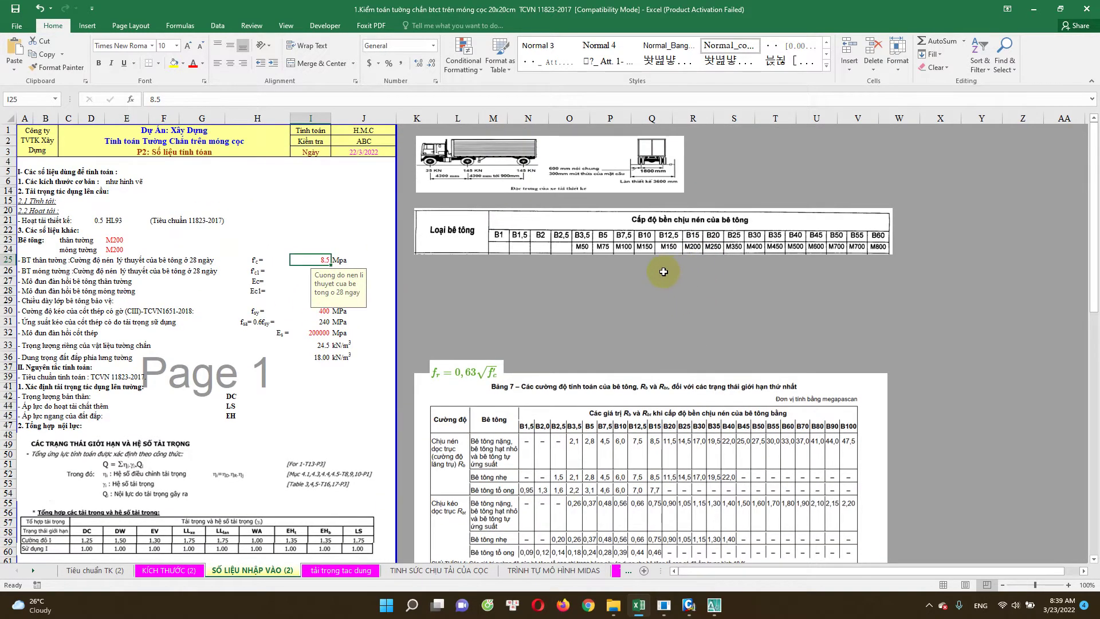
pyautogui.scroll(-2, 697, 240)
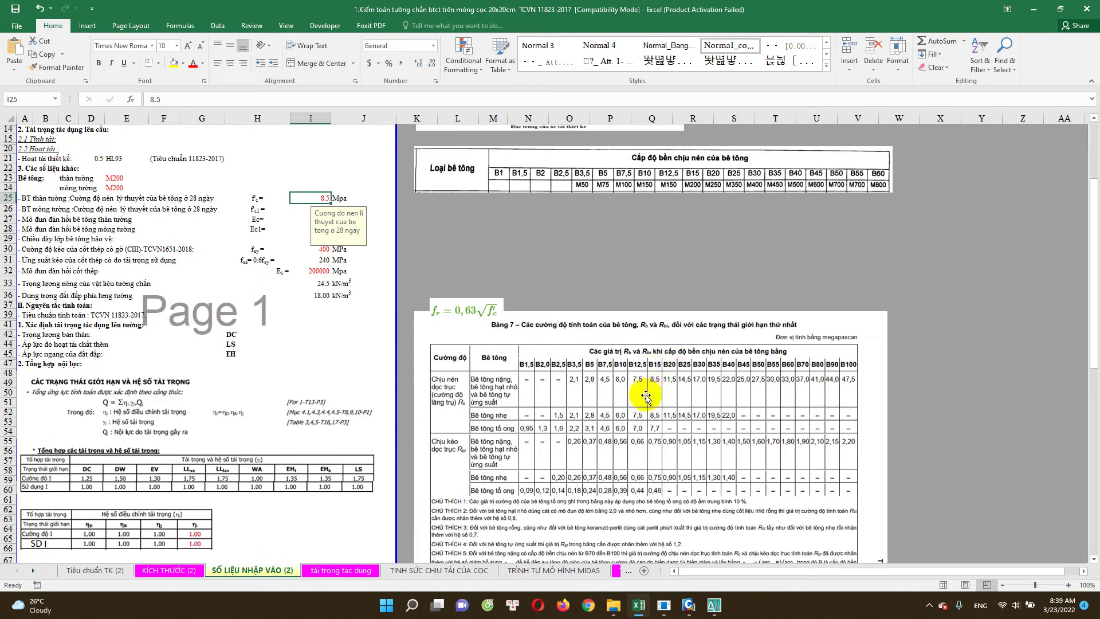
pyautogui.click(312, 218)
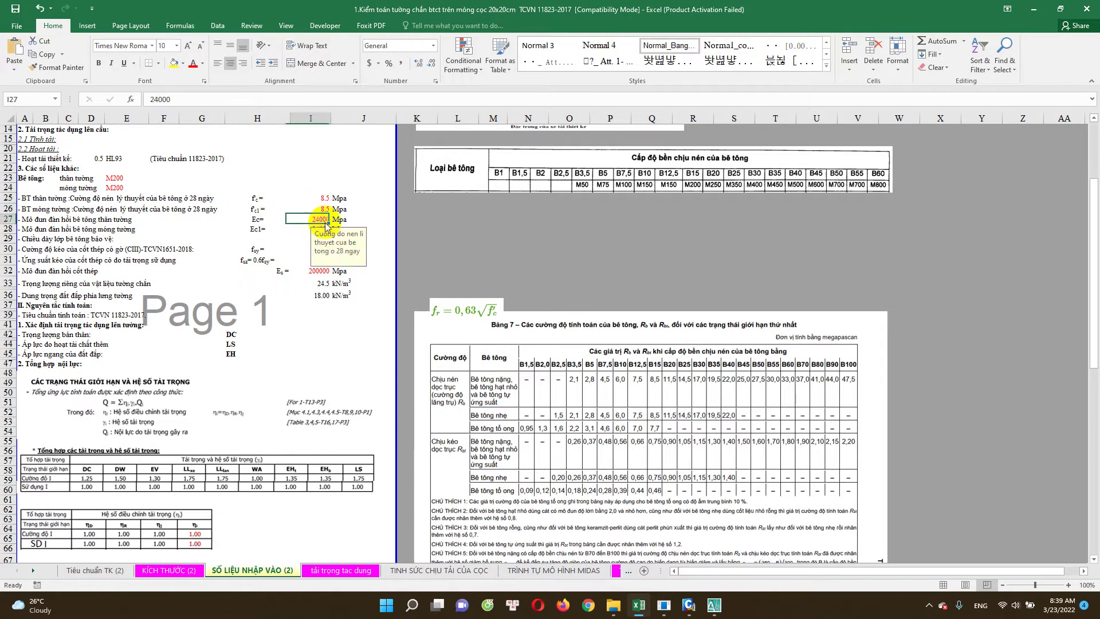
pyautogui.scroll(-3, 591, 419)
pyautogui.scroll(-4, 591, 419)
pyautogui.scroll(-3, 624, 435)
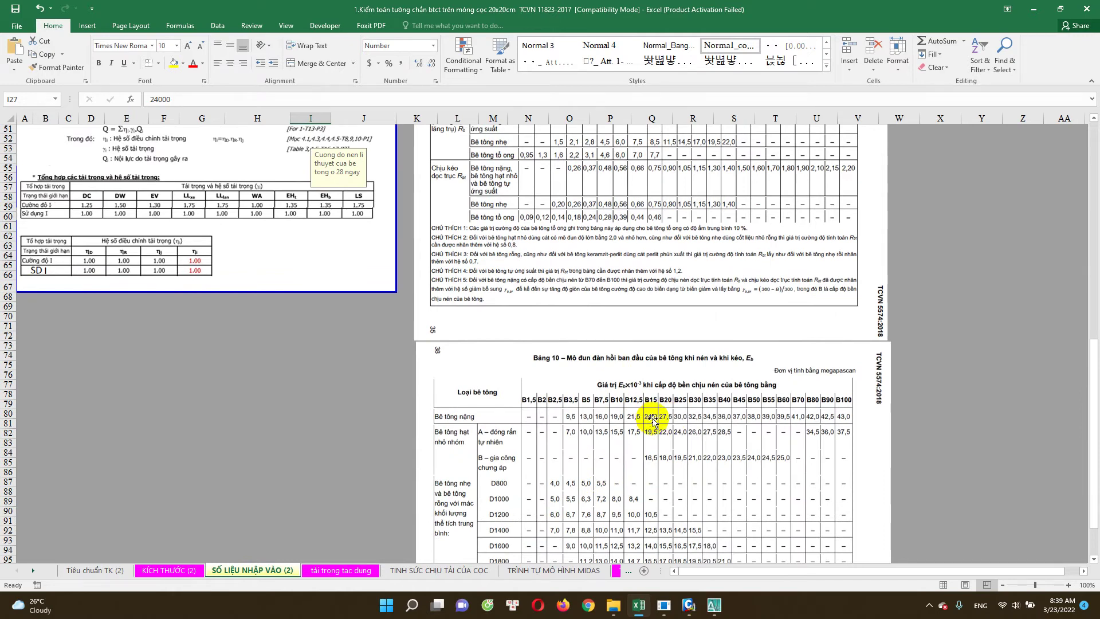
pyautogui.scroll(7, 319, 319)
pyautogui.scroll(3, 283, 252)
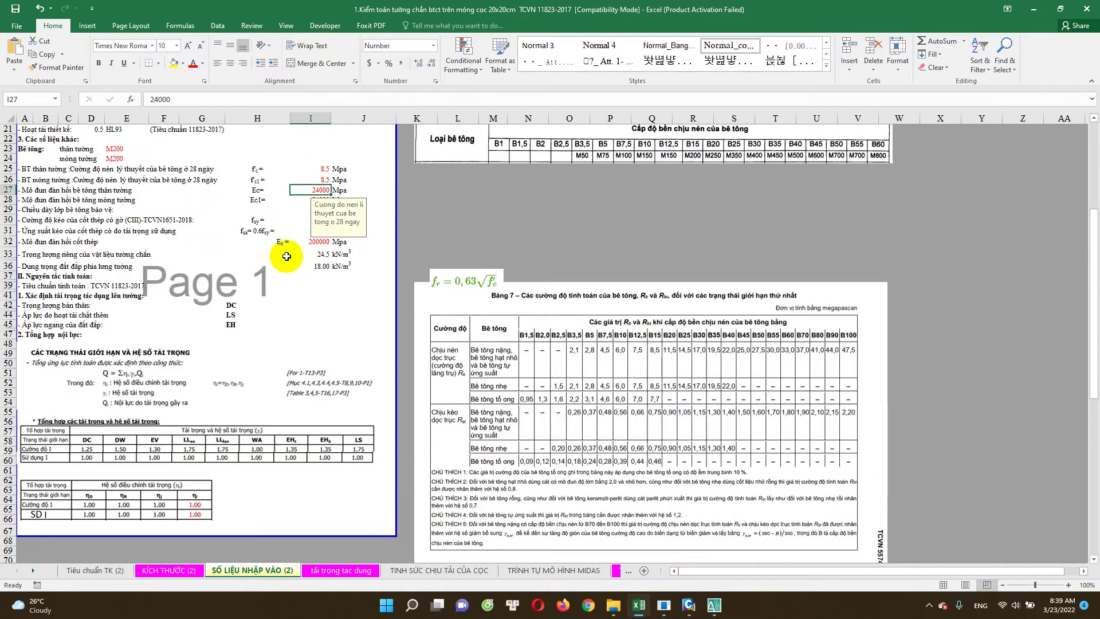
pyautogui.click(282, 219)
pyautogui.click(308, 209)
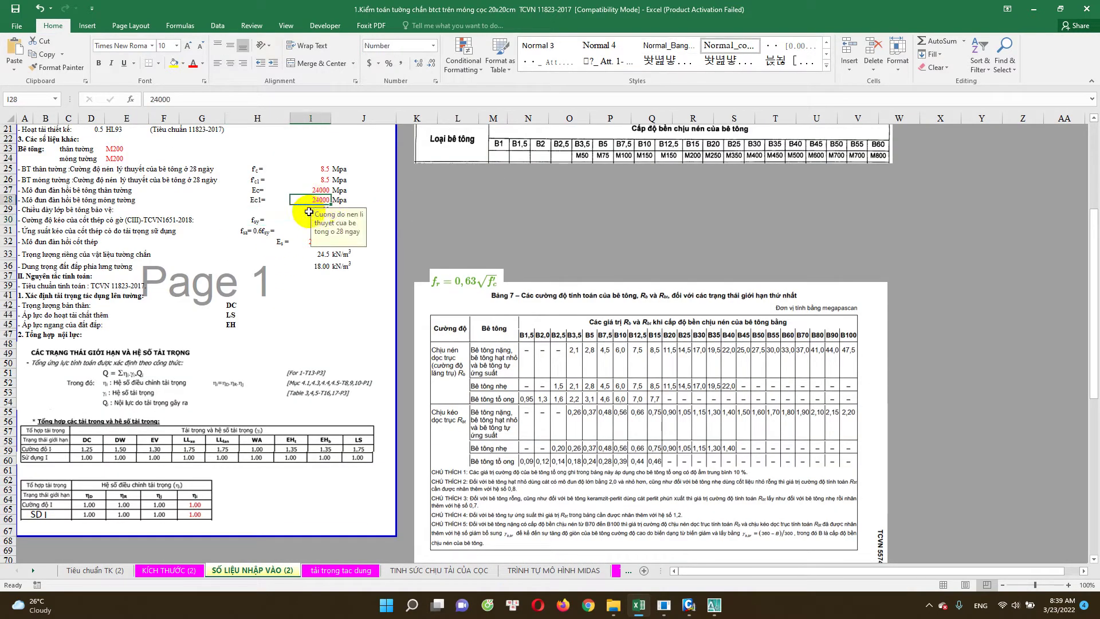
pyautogui.click(55, 209)
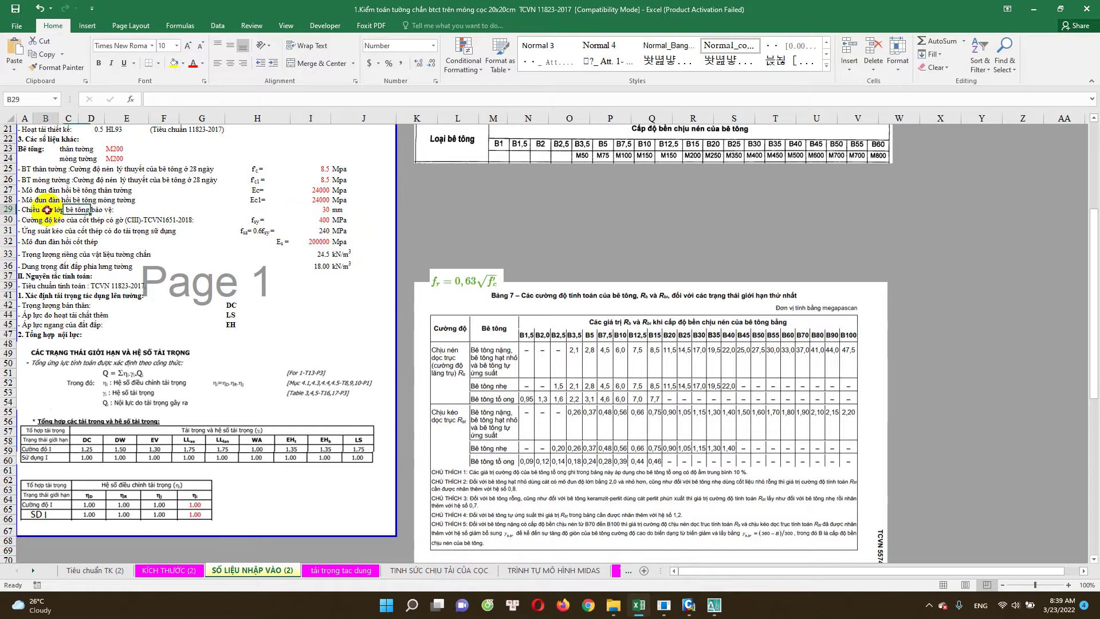
pyautogui.click(327, 211)
pyautogui.click(55, 209)
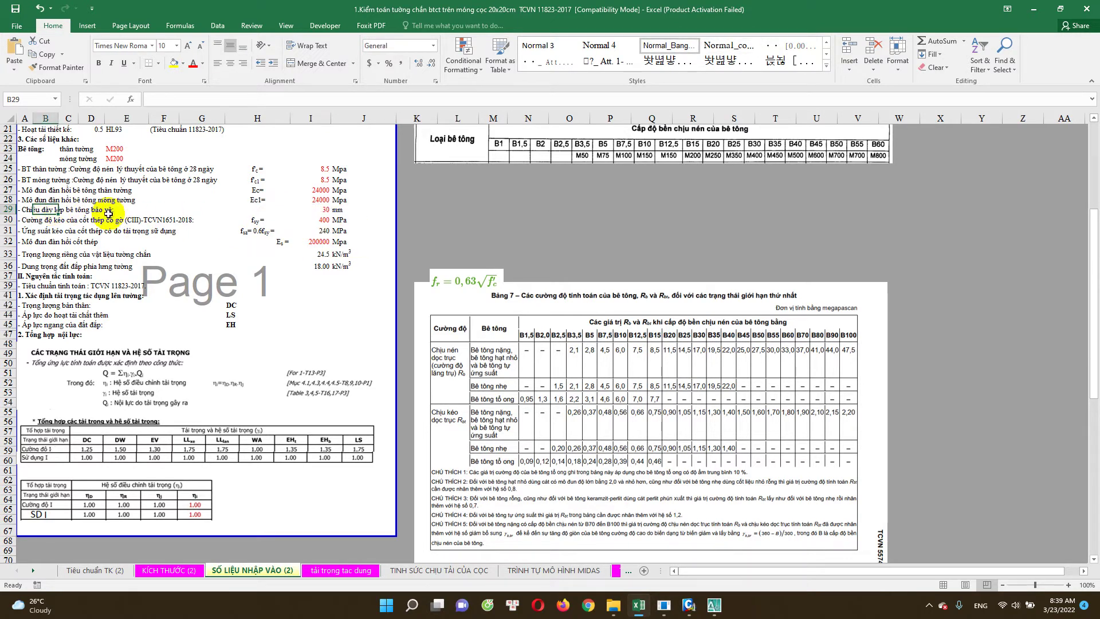
pyautogui.click(321, 212)
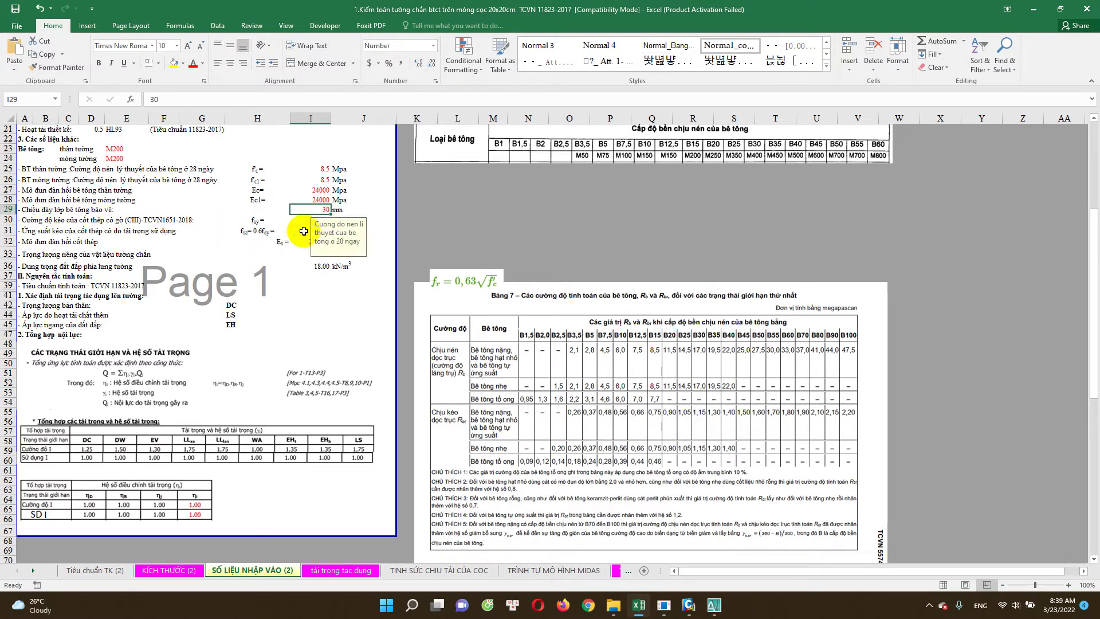
pyautogui.click(220, 244)
pyautogui.scroll(1, 299, 260)
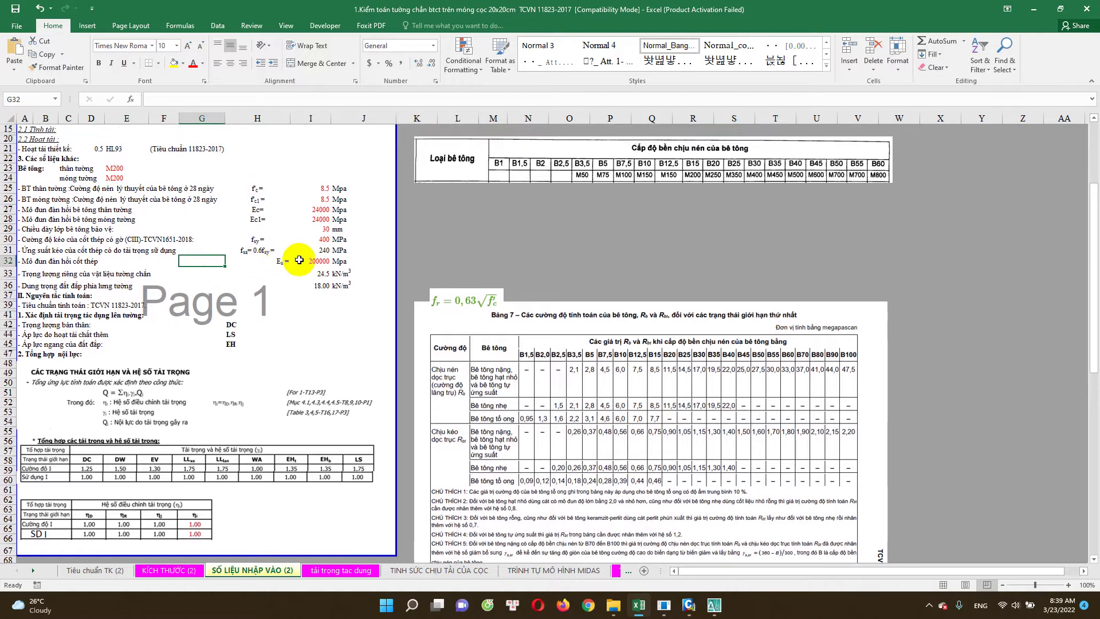
pyautogui.click(324, 240)
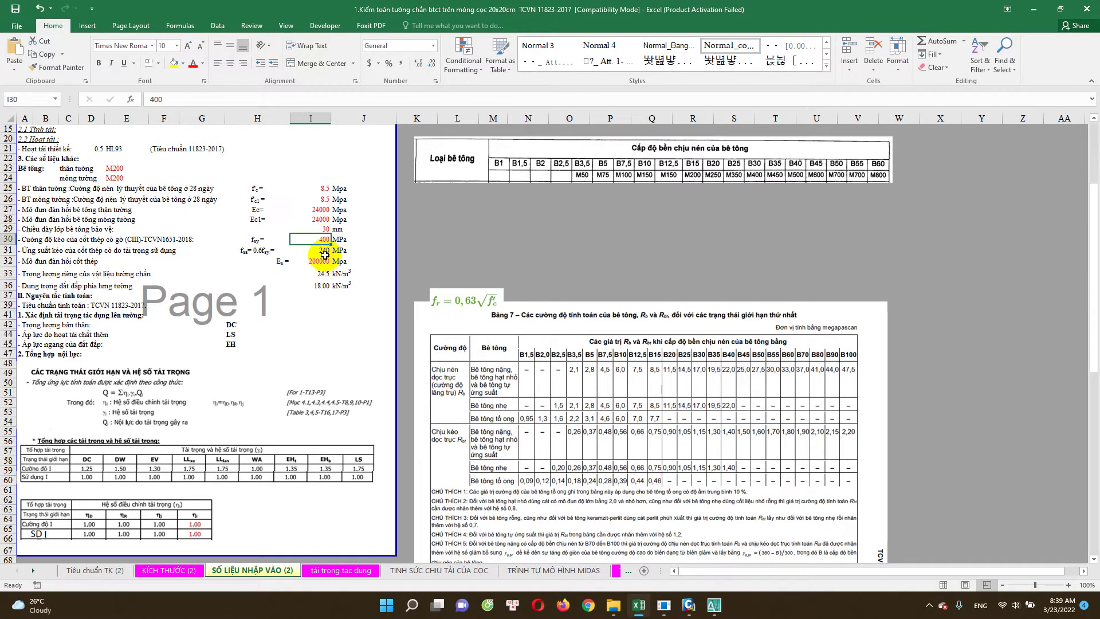
pyautogui.click(323, 261)
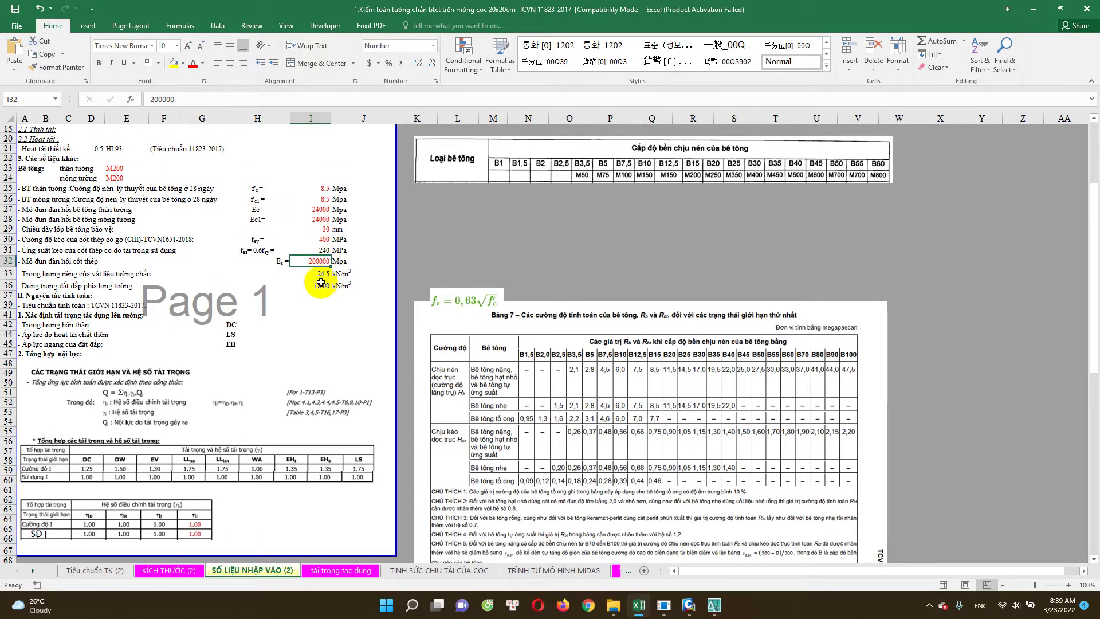
pyautogui.click(323, 285)
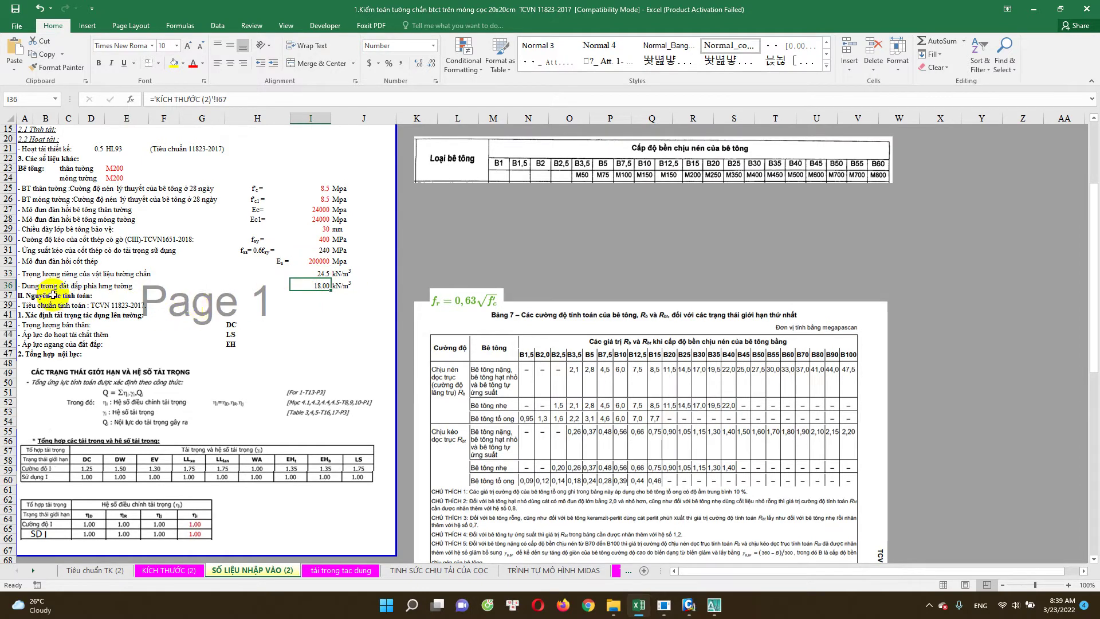
pyautogui.scroll(1, 179, 294)
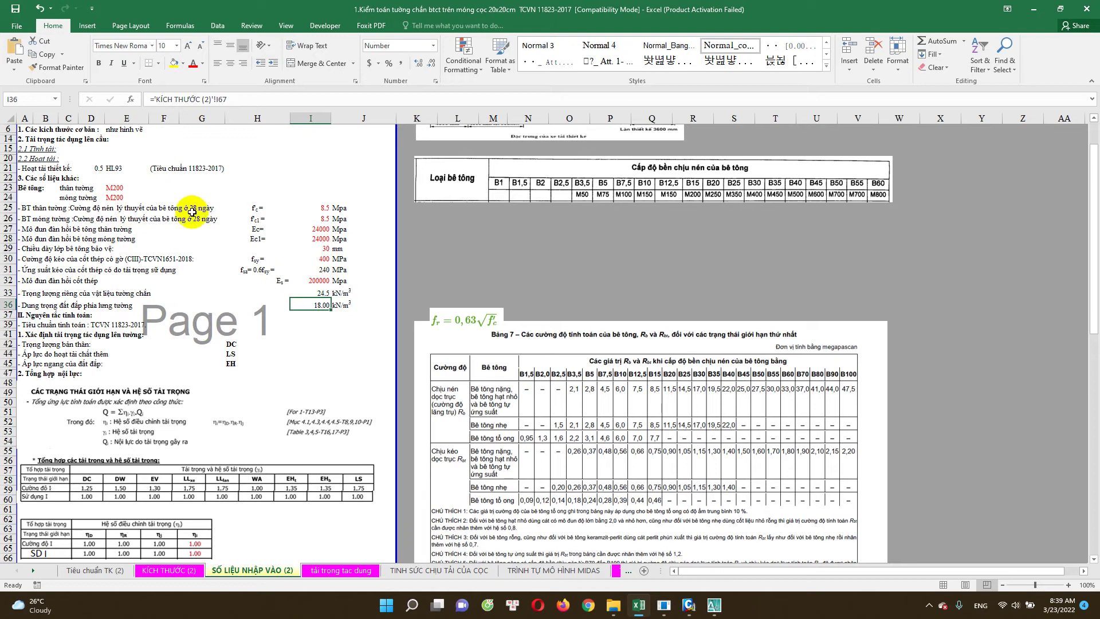
pyautogui.scroll(-1, 169, 339)
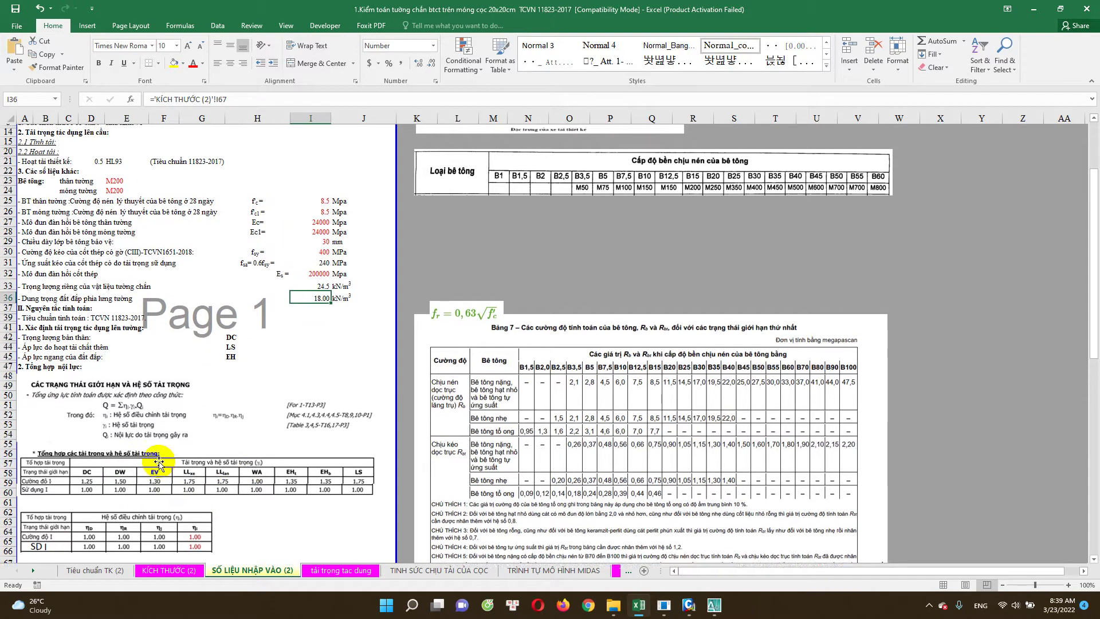
pyautogui.scroll(2, 167, 450)
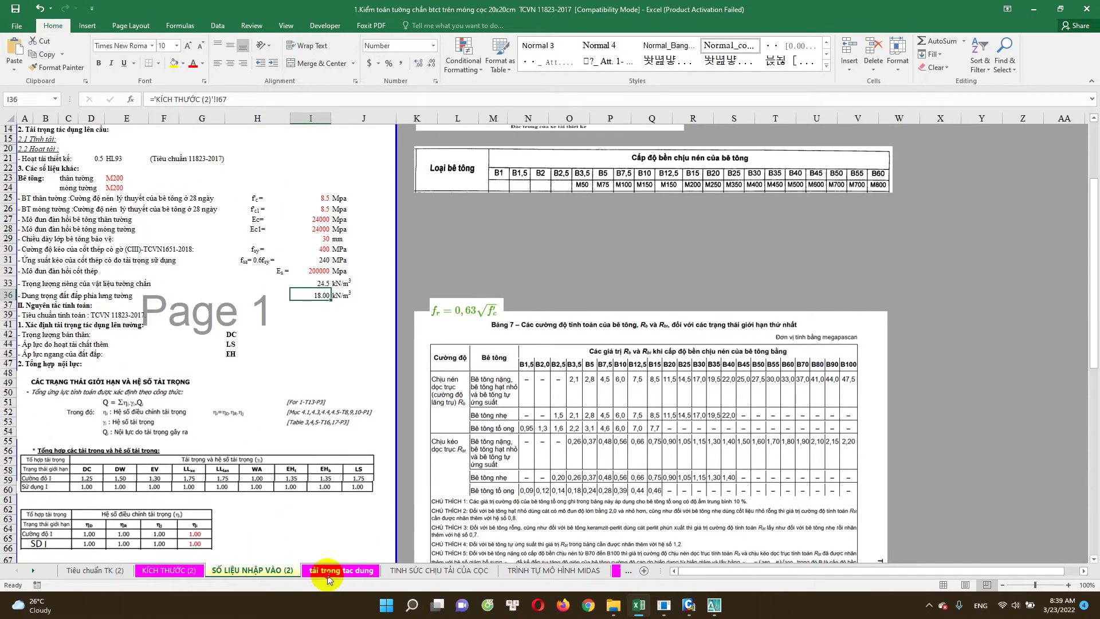
# Switch to the tải trọng tac dung sheet and scroll through the wall loads
pyautogui.click(328, 571)
pyautogui.scroll(-3, 151, 410)
pyautogui.scroll(-3, 111, 405)
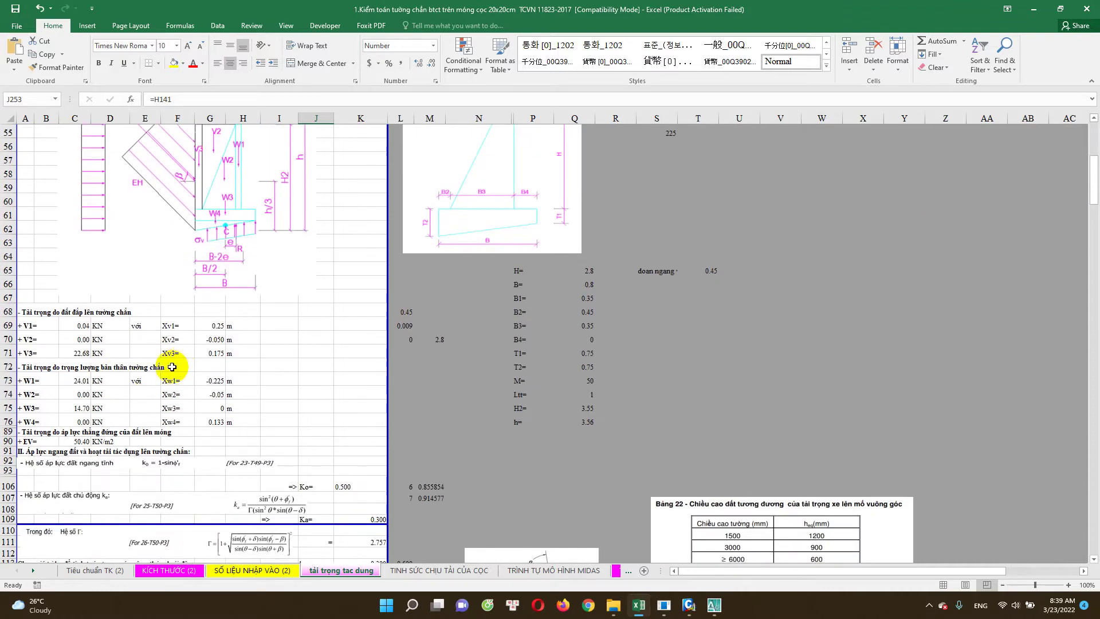
pyautogui.scroll(-3, 238, 295)
pyautogui.scroll(2, 170, 374)
pyautogui.scroll(5, 171, 374)
pyautogui.scroll(2, 189, 257)
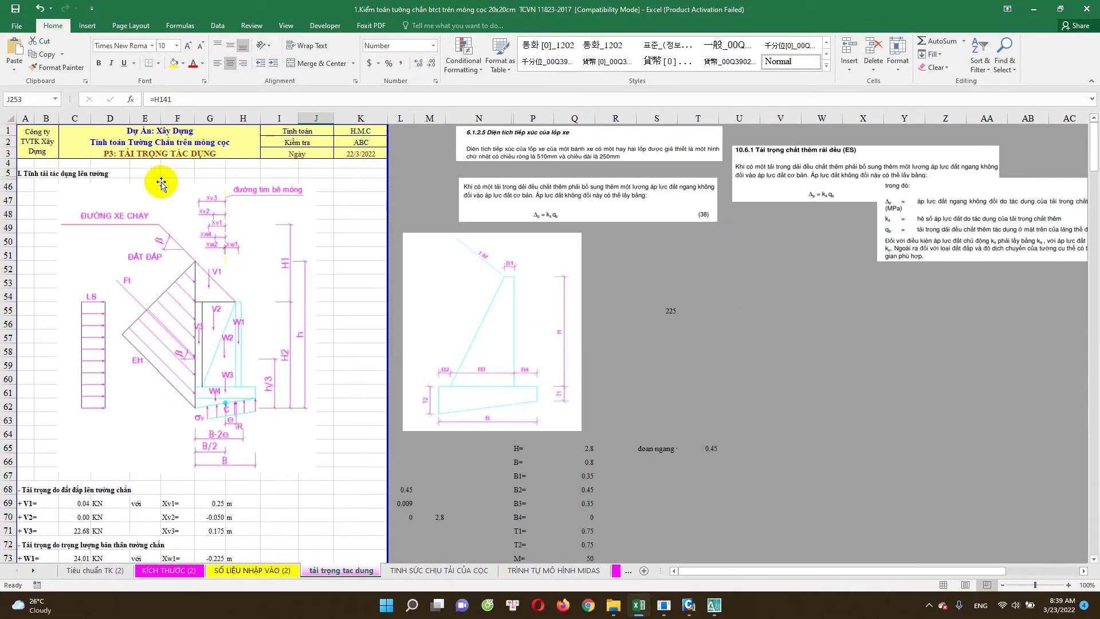
pyautogui.scroll(-1, 170, 337)
pyautogui.scroll(-4, 164, 360)
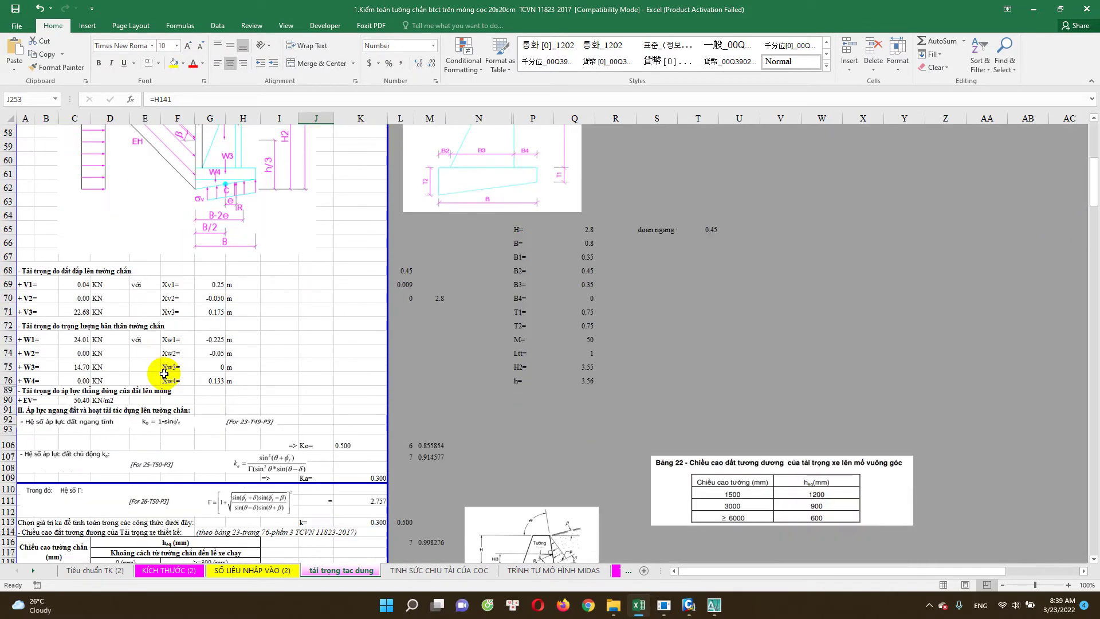
pyautogui.scroll(-1, 165, 376)
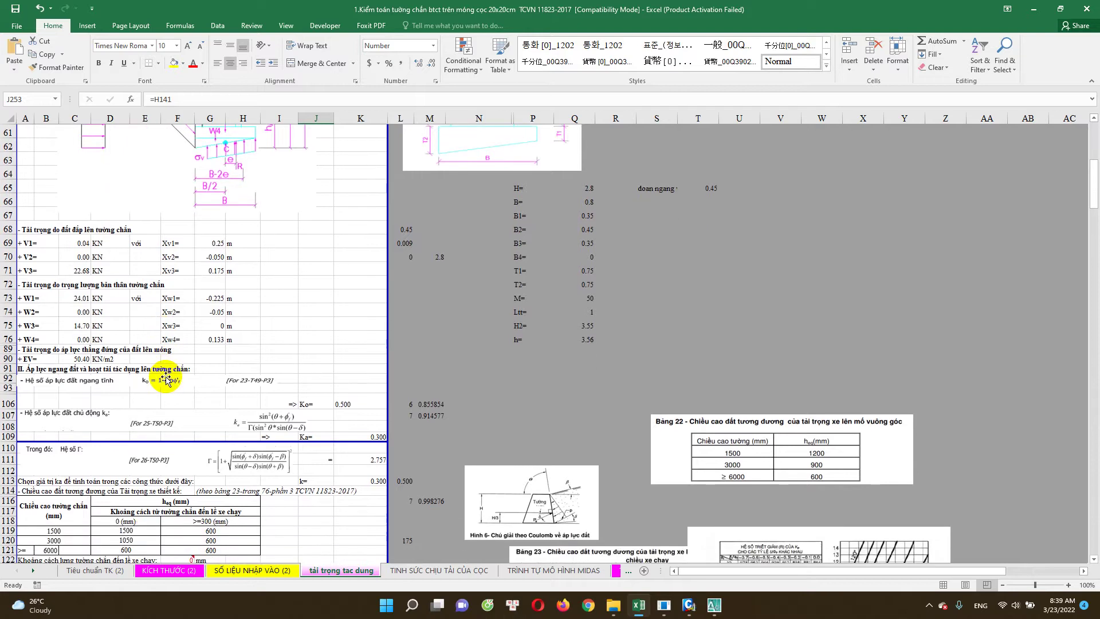
pyautogui.scroll(-2, 166, 380)
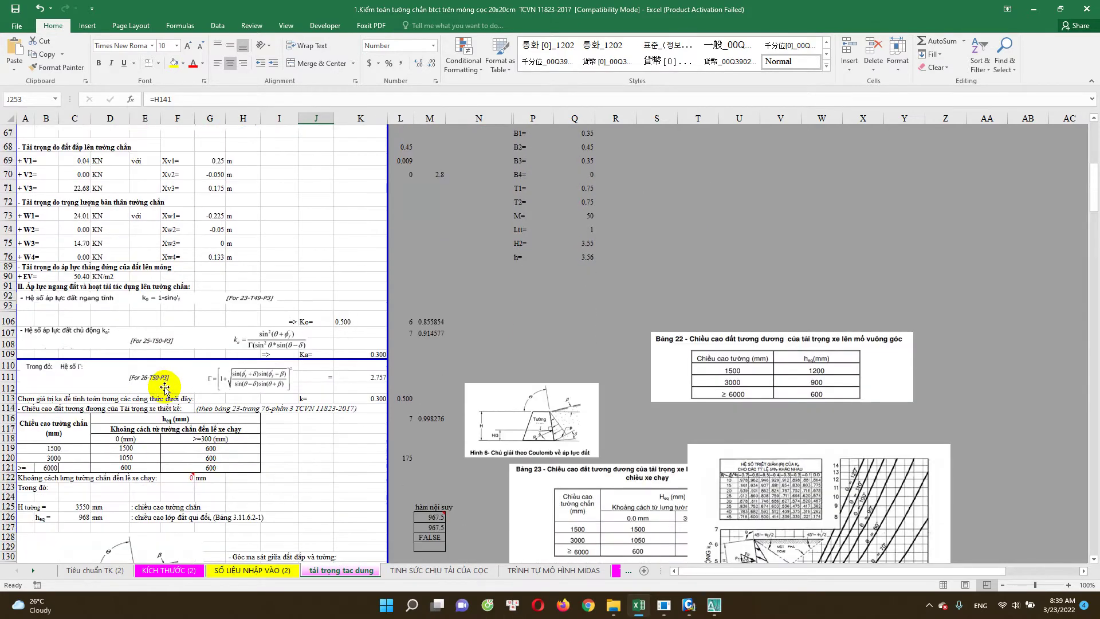
# Inspect the EV soil load formula in C90, then bring the AutoCAD wall drawing forward
pyautogui.doubleClick(80, 276)
pyautogui.press('Escape')
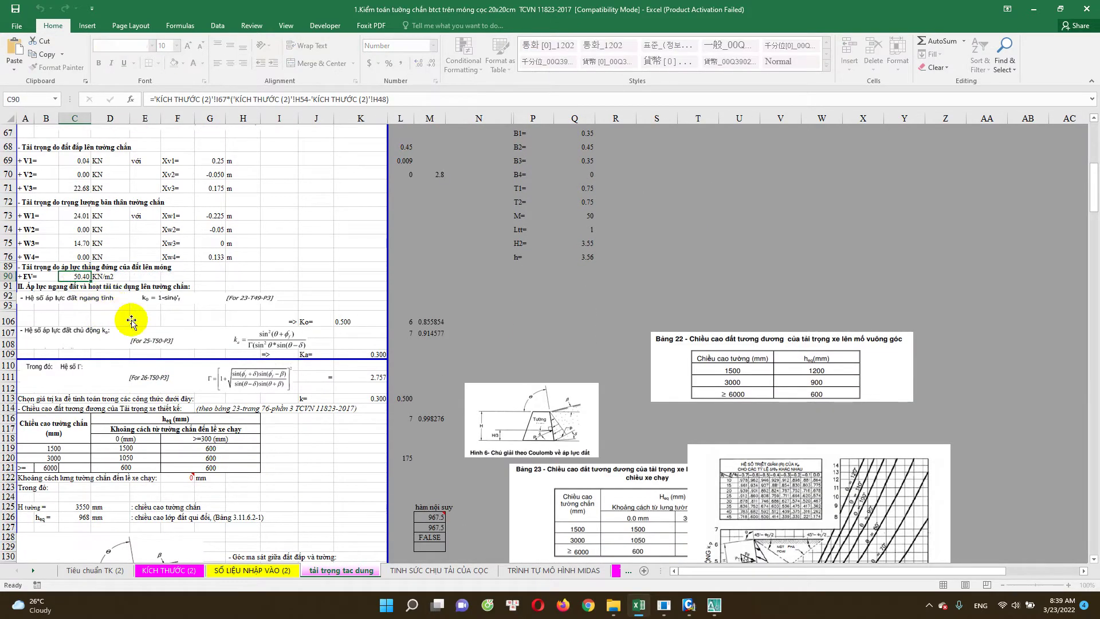
pyautogui.scroll(3, 172, 343)
pyautogui.scroll(4, 192, 386)
pyautogui.scroll(-3, 206, 396)
pyautogui.scroll(-1, 241, 459)
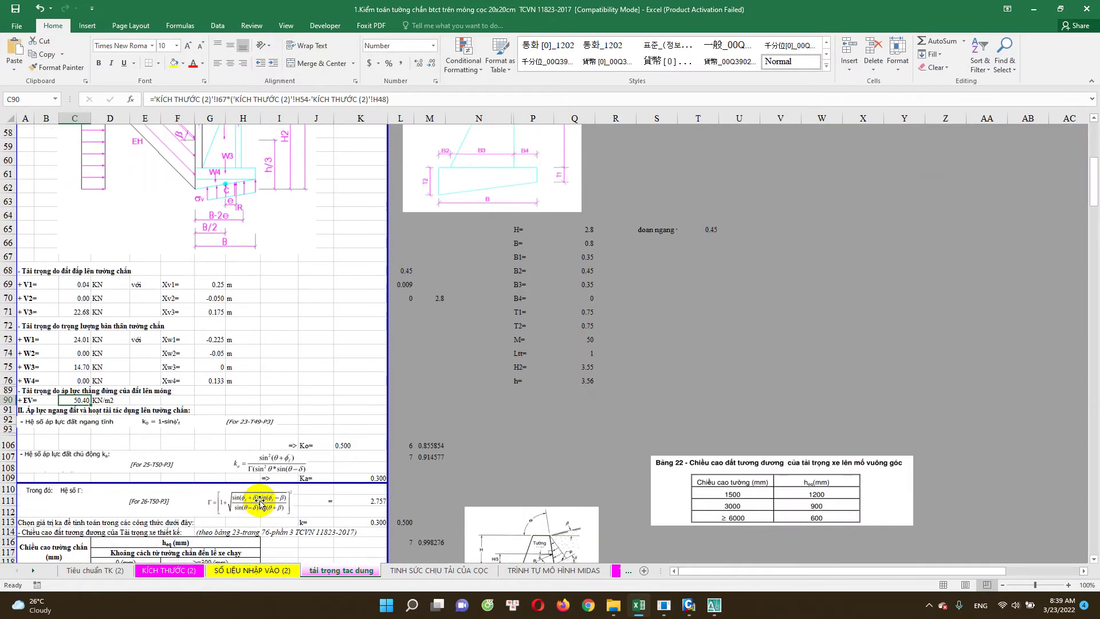
pyautogui.click(1061, 9)
pyautogui.click(749, 467)
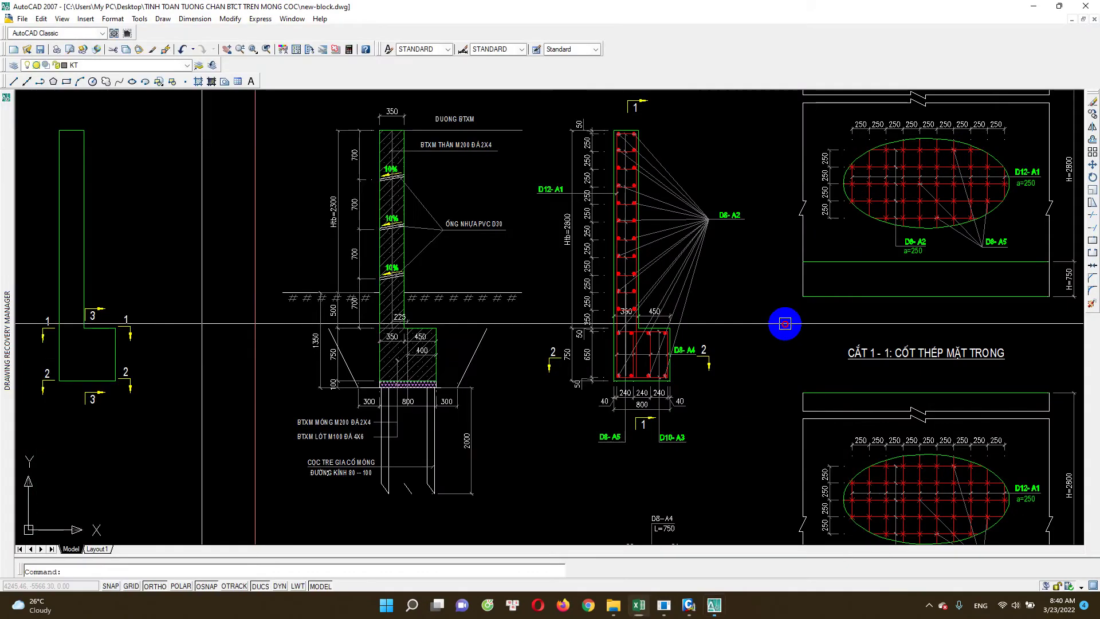
# Snap AutoCAD to the right half beside Excel and zoom into the wall section
pyautogui.click(1060, 7)
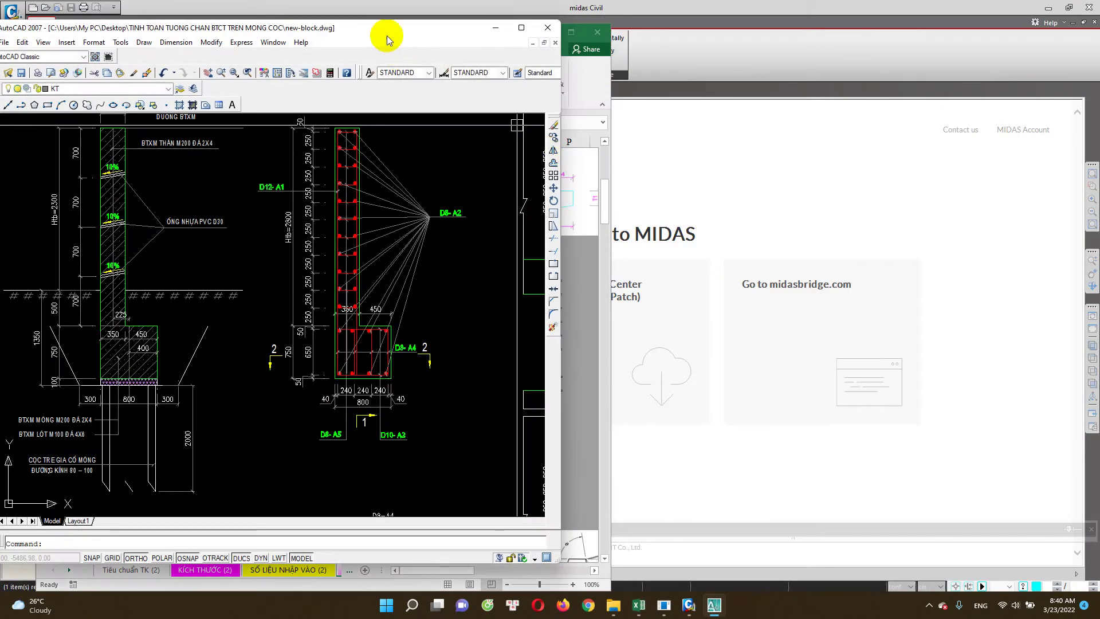
pyautogui.moveTo(375, 29); pyautogui.dragTo(842, 29)
pyautogui.scroll(-2, 727, 290)
pyautogui.scroll(3, 699, 314)
pyautogui.scroll(1, 689, 297)
pyautogui.scroll(1, 689, 296)
pyautogui.scroll(1, 684, 269)
pyautogui.scroll(1, 670, 241)
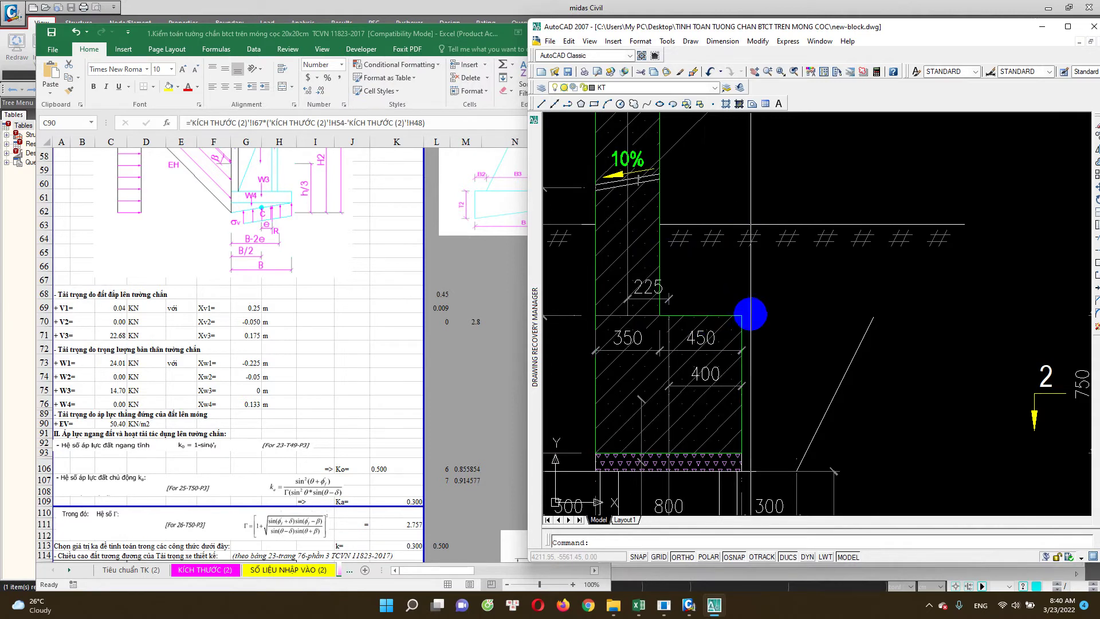
pyautogui.scroll(-3, 669, 317)
pyautogui.scroll(-3, 727, 304)
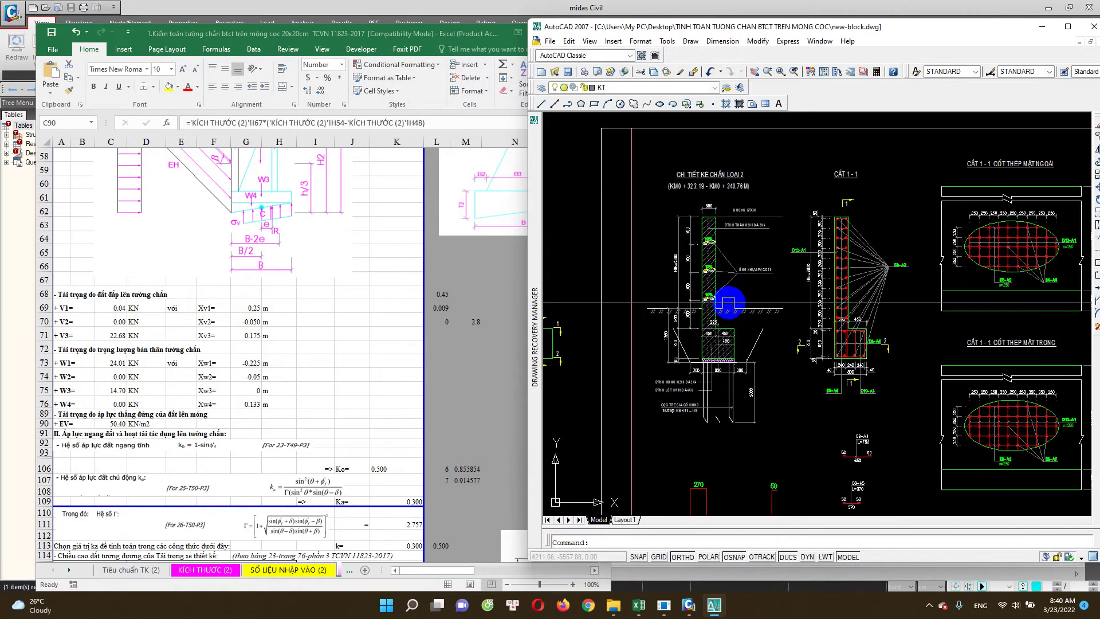
# Compare the C90 EV load formula in Excel with the footing outline in AutoCAD
pyautogui.click(203, 354)
pyautogui.scroll(-3, 195, 344)
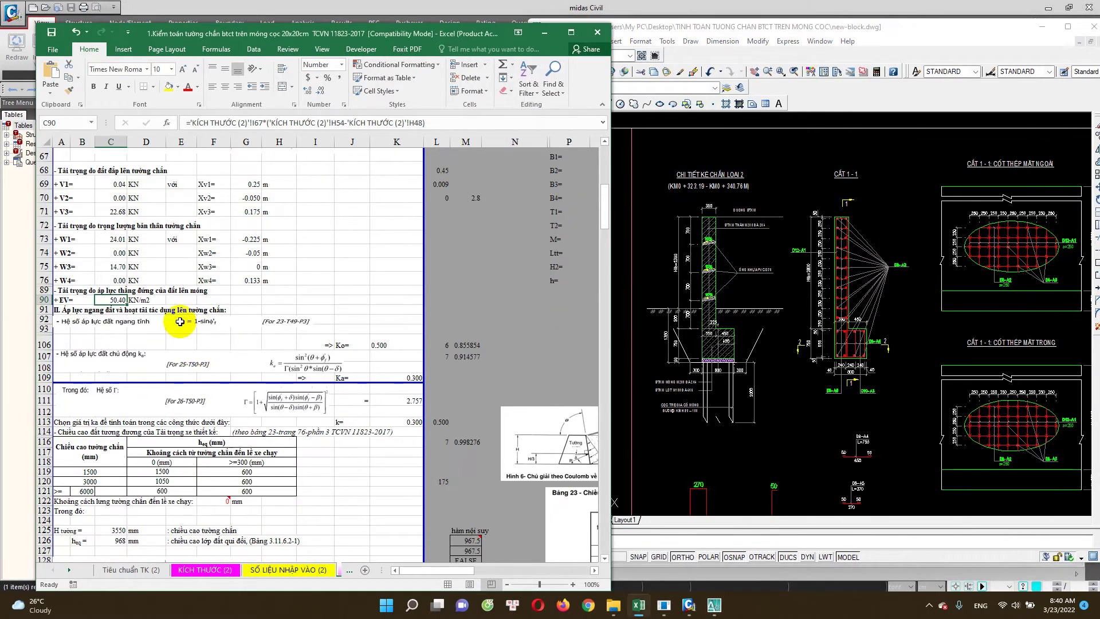
pyautogui.doubleClick(116, 299)
pyautogui.scroll(-2, 133, 365)
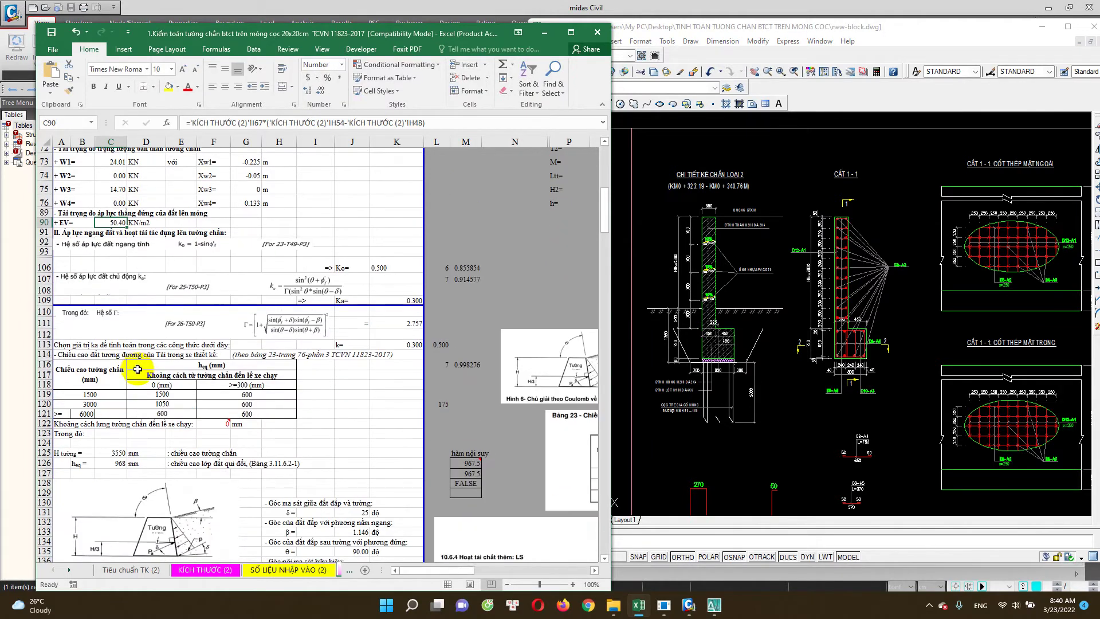
pyautogui.click(888, 340)
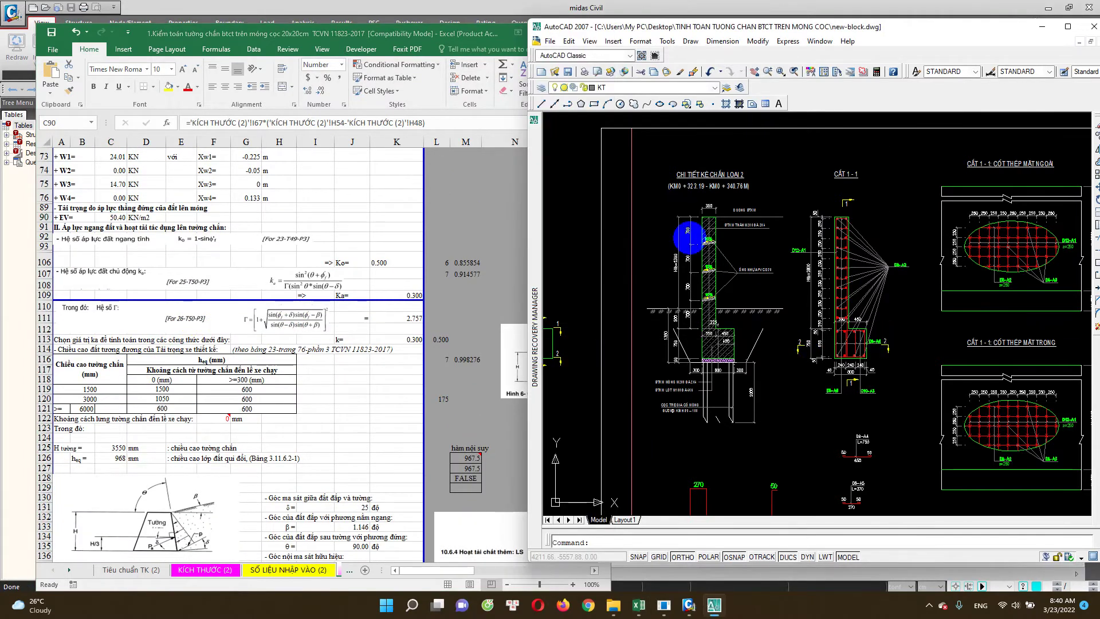
pyautogui.scroll(2, 717, 100)
pyautogui.scroll(1, 727, 219)
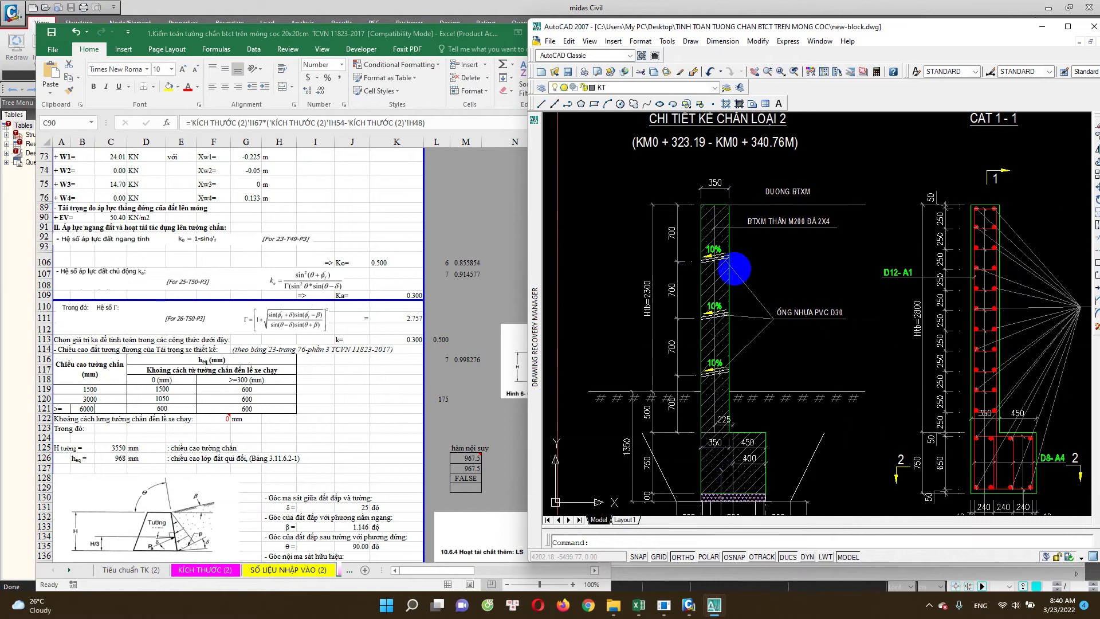
pyautogui.click(766, 453)
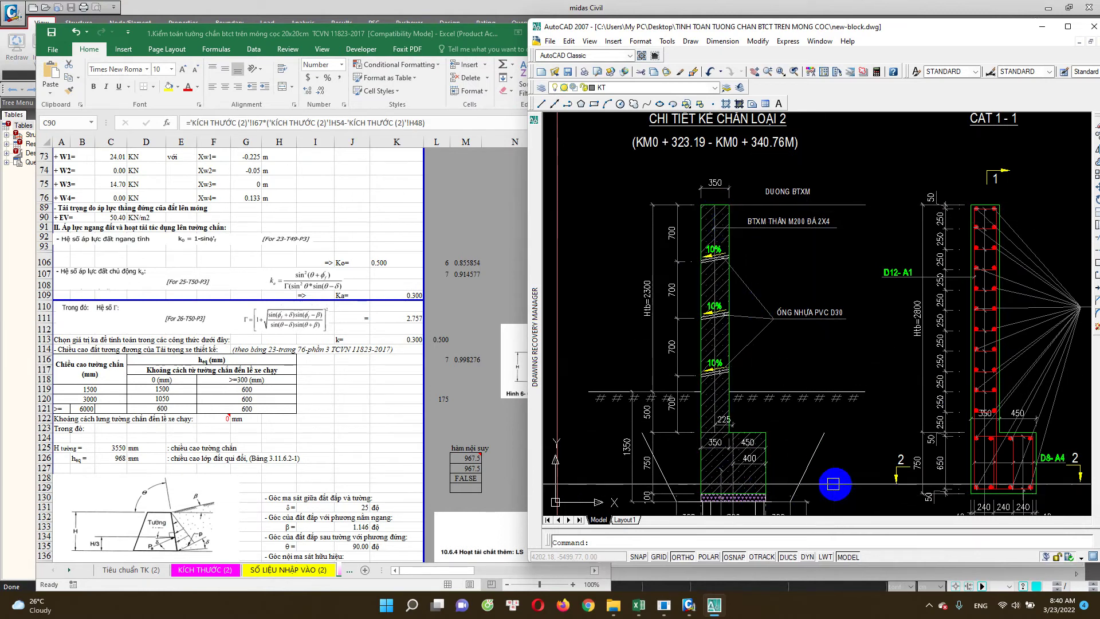
pyautogui.click(486, 405)
pyautogui.scroll(-2, 241, 373)
pyautogui.scroll(-2, 241, 374)
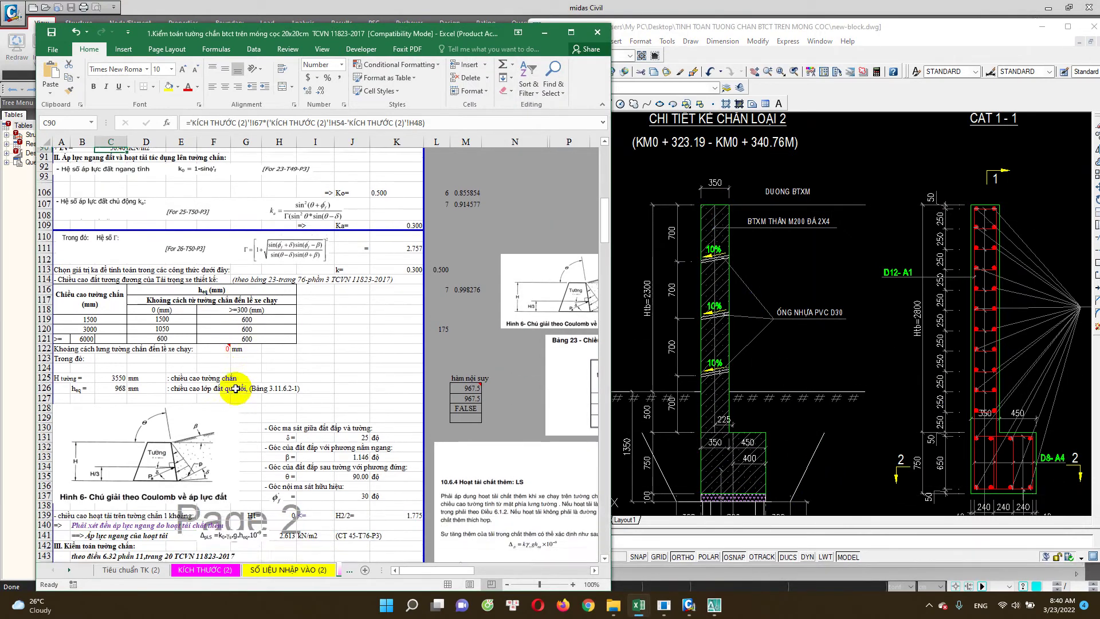
# Check the wall-to-traffic-edge distance in E122 and the live-load surcharge formula in H141
pyautogui.click(791, 320)
pyautogui.click(155, 370)
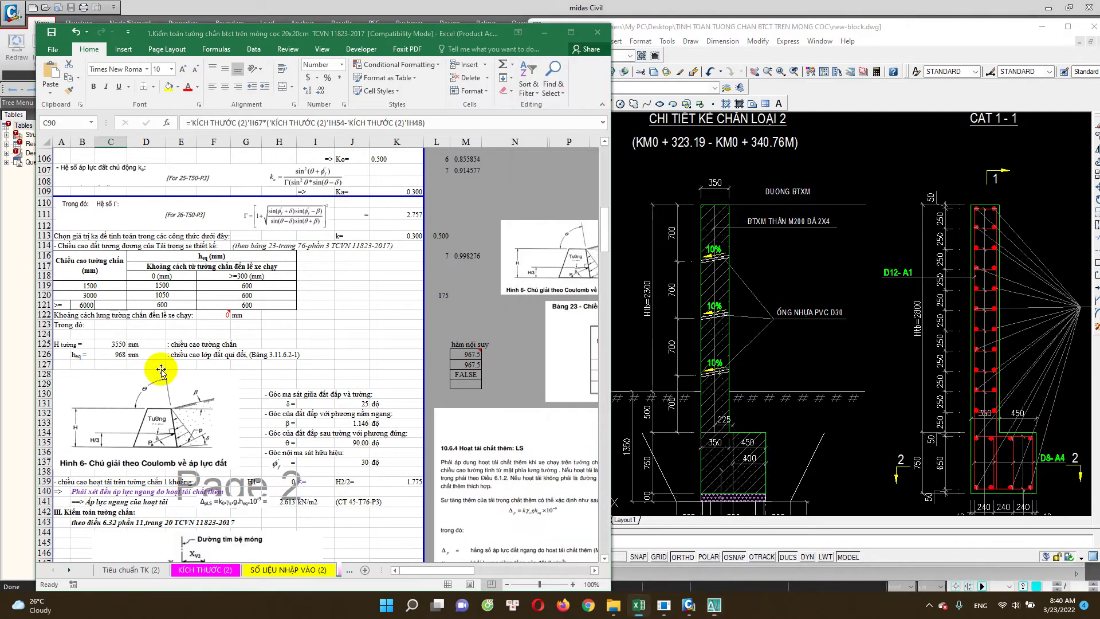
pyautogui.scroll(-1, 151, 344)
pyautogui.scroll(2, 223, 286)
pyautogui.click(177, 325)
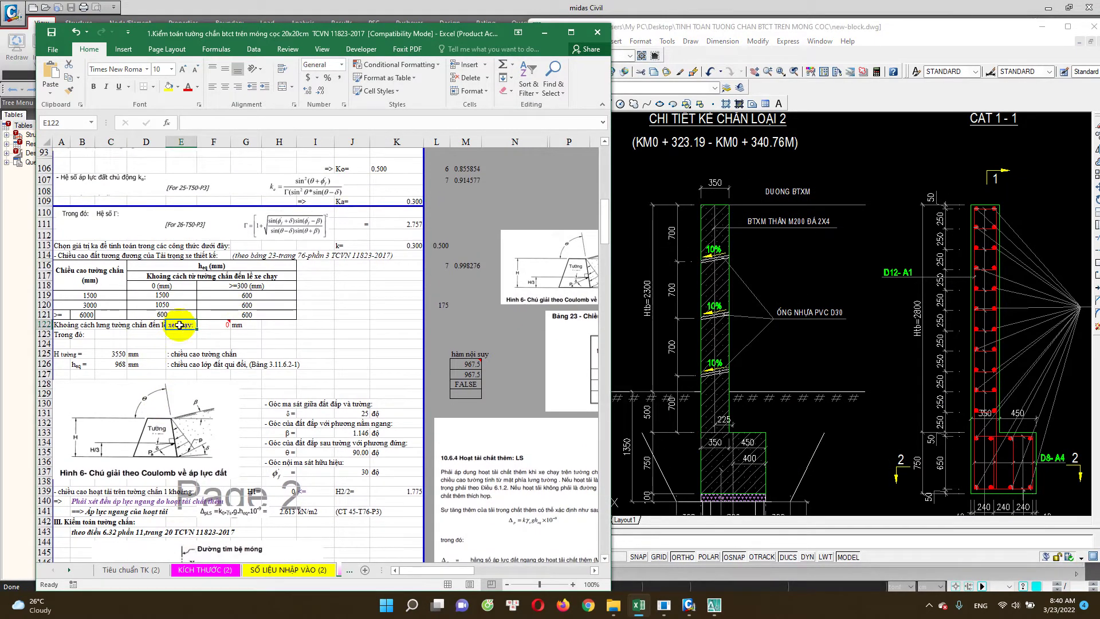
pyautogui.scroll(-3, 247, 372)
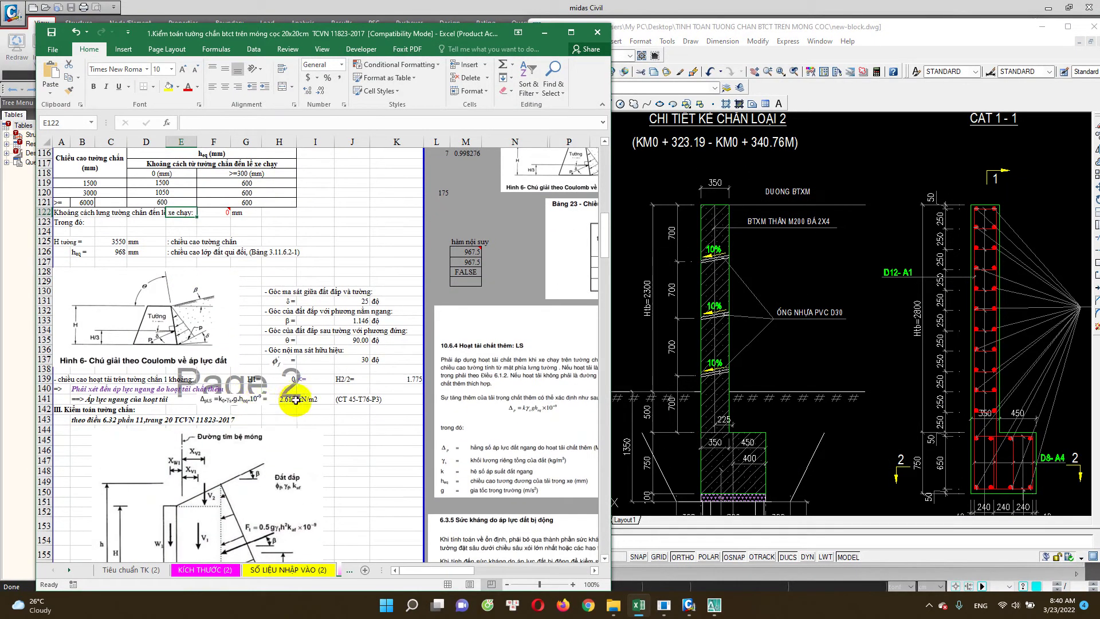
pyautogui.click(289, 400)
pyautogui.scroll(-4, 281, 412)
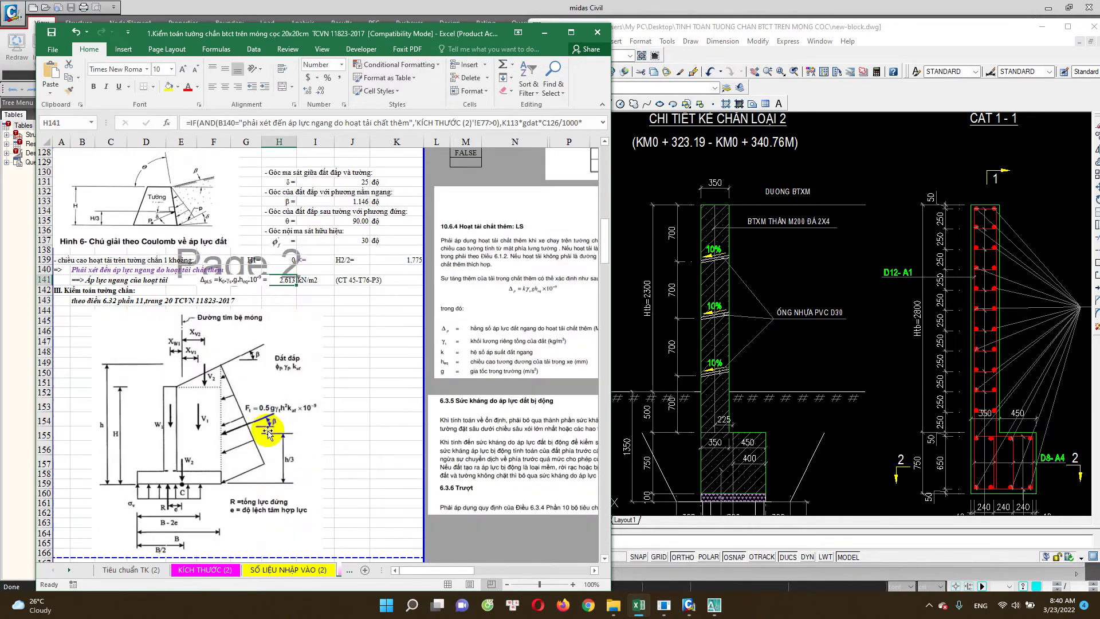
pyautogui.scroll(-4, 273, 424)
pyautogui.scroll(-7, 280, 422)
pyautogui.scroll(-8, 270, 417)
pyautogui.scroll(-5, 287, 430)
pyautogui.scroll(-3, 229, 415)
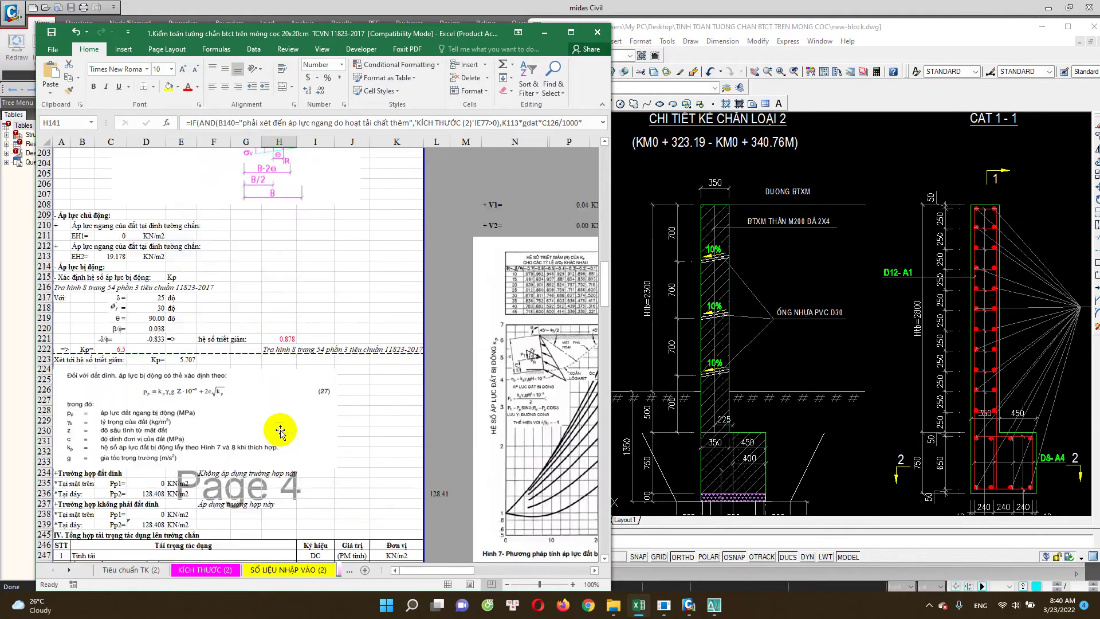
# Inspect the EH1 and EH2 earth pressures, comparing them against the AutoCAD wall drawing
pyautogui.click(119, 236)
pyautogui.click(116, 256)
pyautogui.click(802, 312)
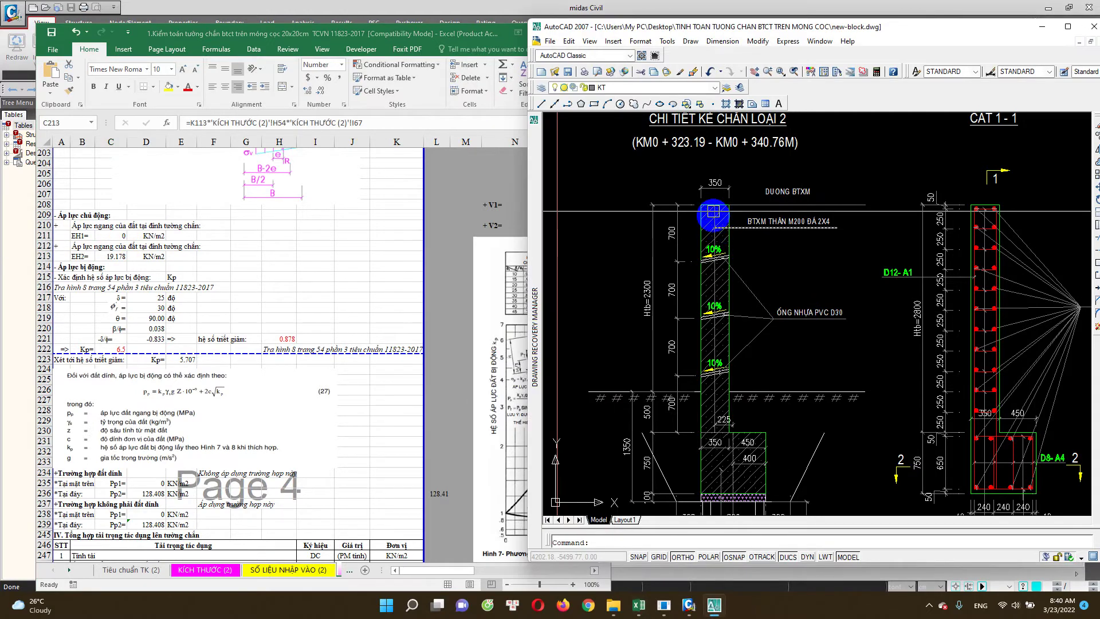
pyautogui.click(140, 339)
pyautogui.scroll(-1, 138, 342)
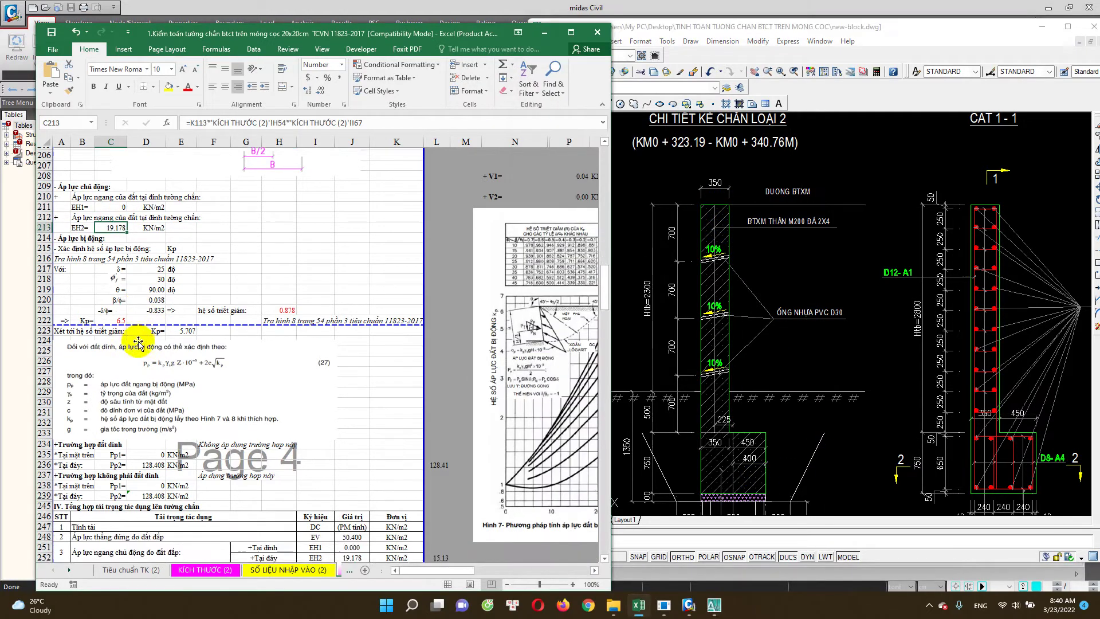
pyautogui.scroll(-2, 138, 342)
pyautogui.click(712, 430)
pyautogui.scroll(2, 729, 332)
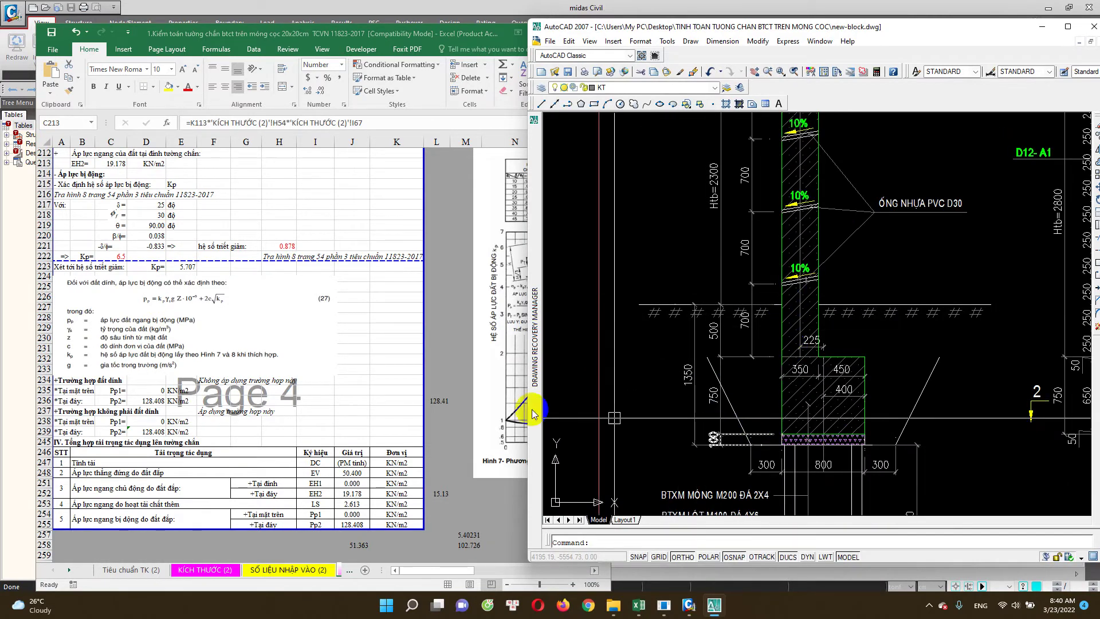
pyautogui.click(217, 333)
pyautogui.scroll(-1, 218, 332)
pyautogui.scroll(1, 151, 230)
# Check the wall back angle θ in D219, the reduction note and the load summary values
pyautogui.click(150, 227)
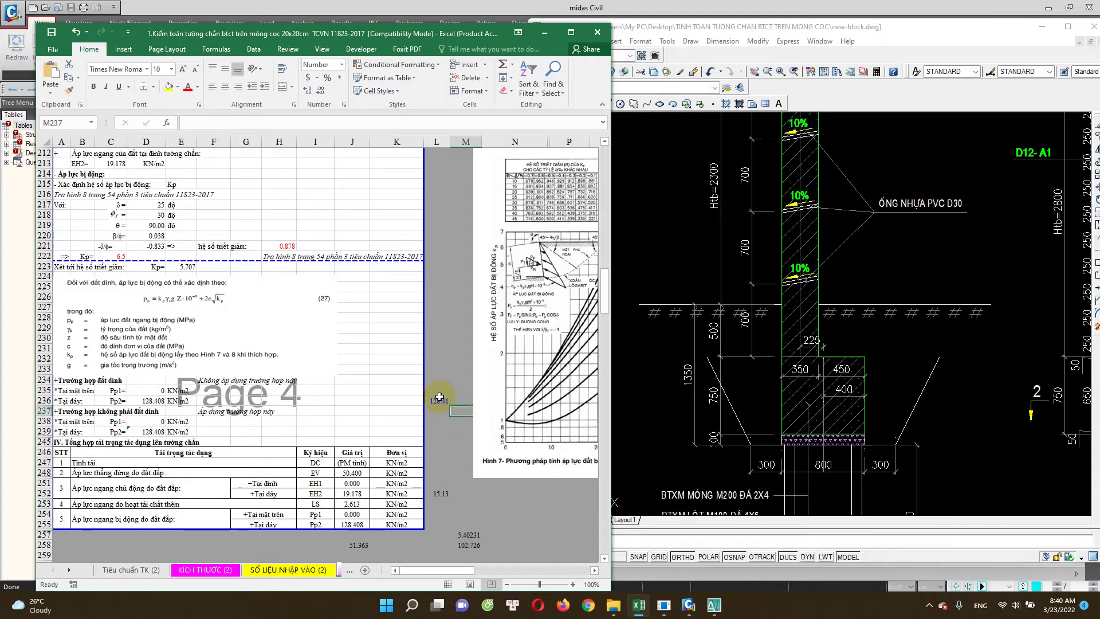
pyautogui.moveTo(461, 568); pyautogui.dragTo(546, 574)
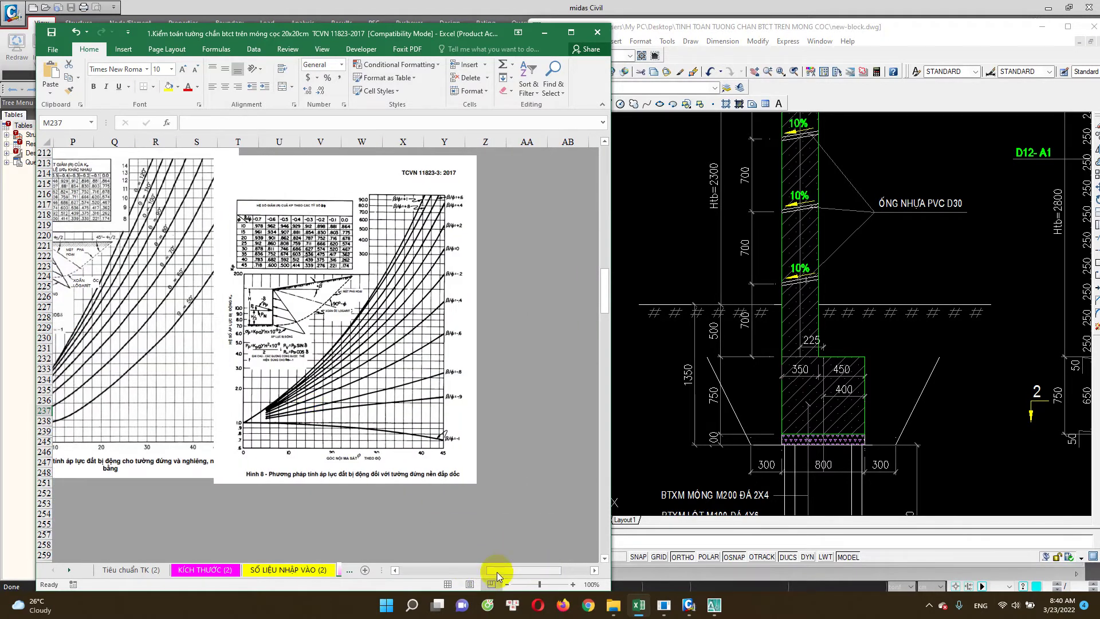
pyautogui.moveTo(458, 575); pyautogui.dragTo(368, 569)
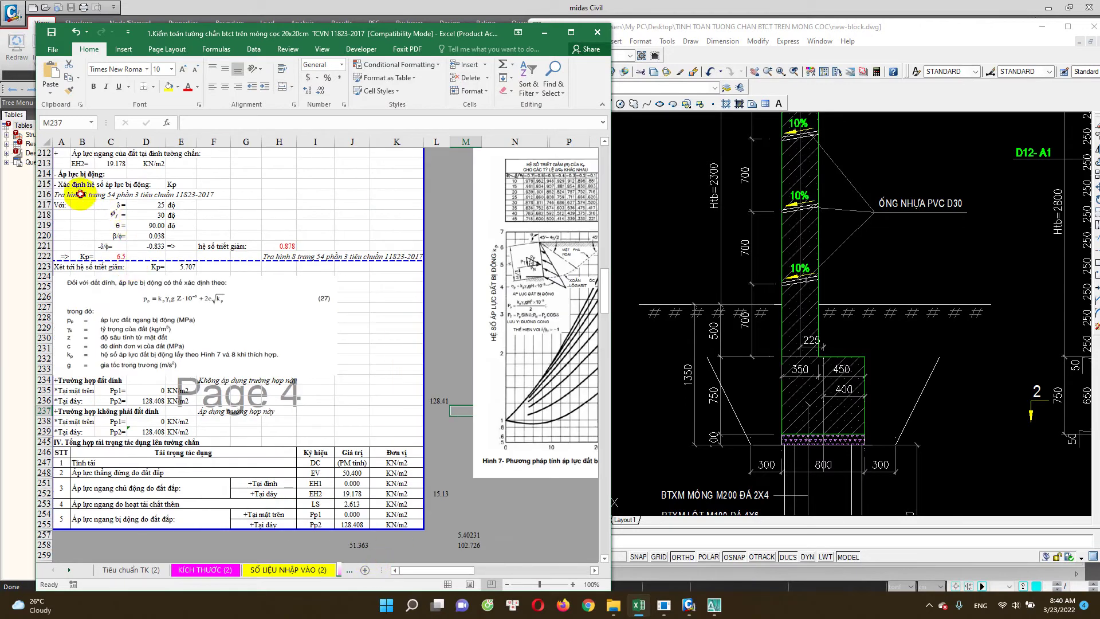
pyautogui.click(276, 256)
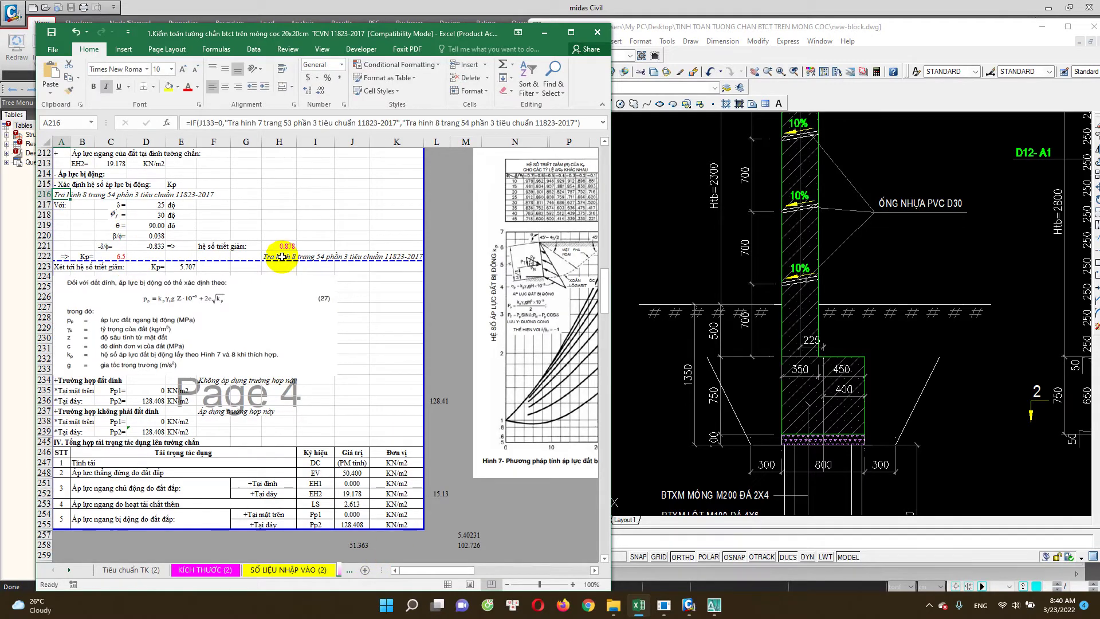
pyautogui.scroll(-2, 256, 342)
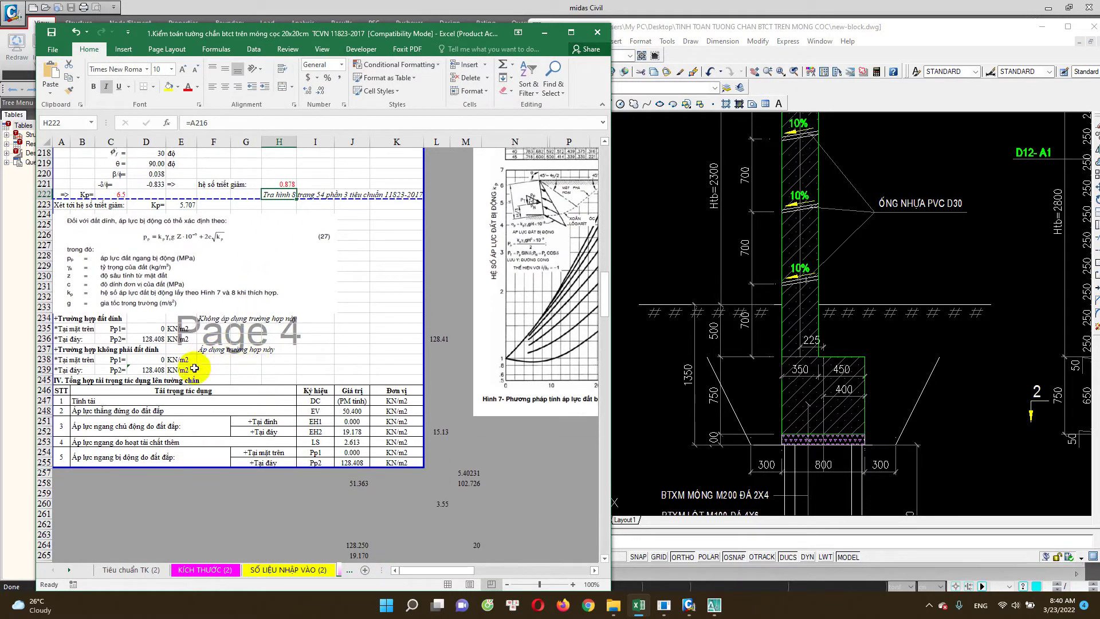
pyautogui.scroll(-2, 346, 406)
pyautogui.click(318, 348)
pyautogui.click(351, 339)
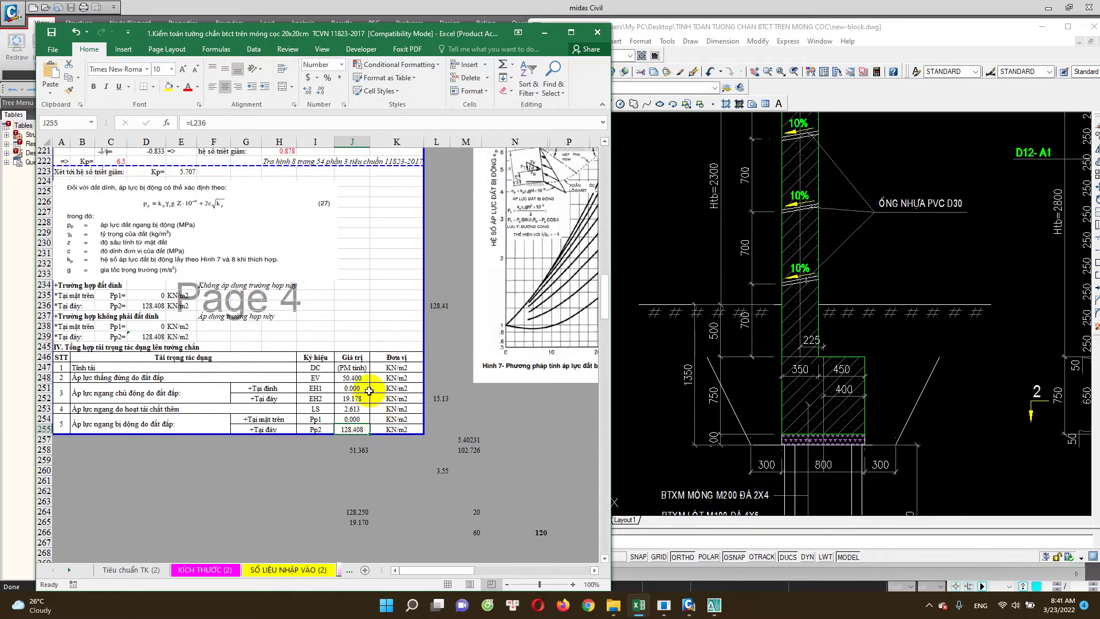
# Open the TINH SỨC CHỊU TẢI CỦA CỌC pile capacity sheet
pyautogui.click(73, 571)
pyautogui.click(73, 571)
pyautogui.click(73, 571)
pyautogui.click(191, 563)
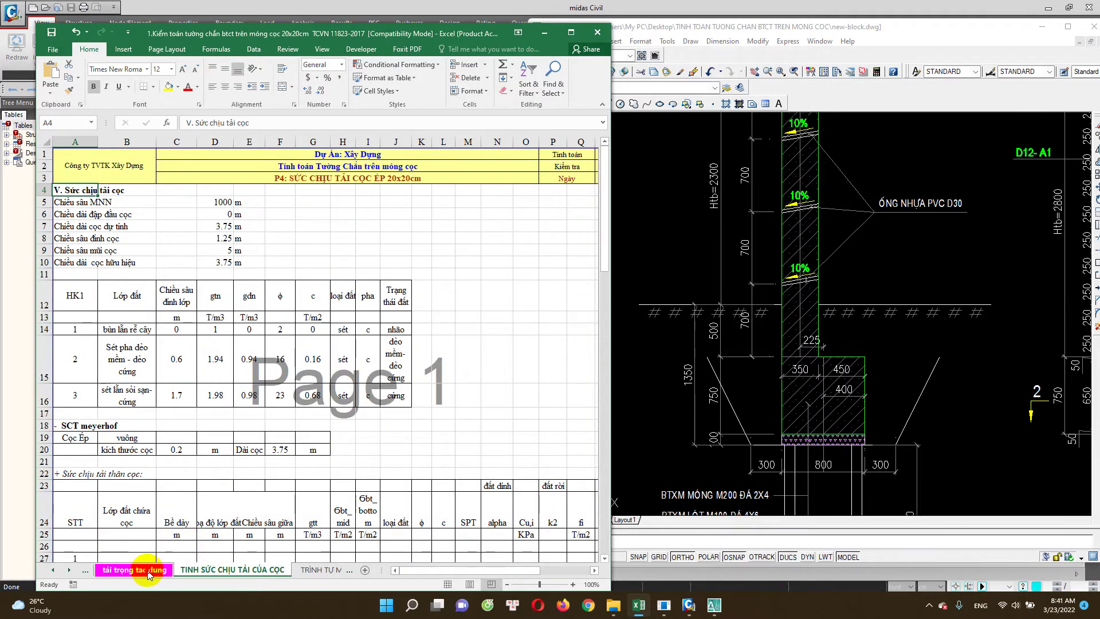
# Return to the pile capacity sheet and maximize the Excel window
pyautogui.click(148, 572)
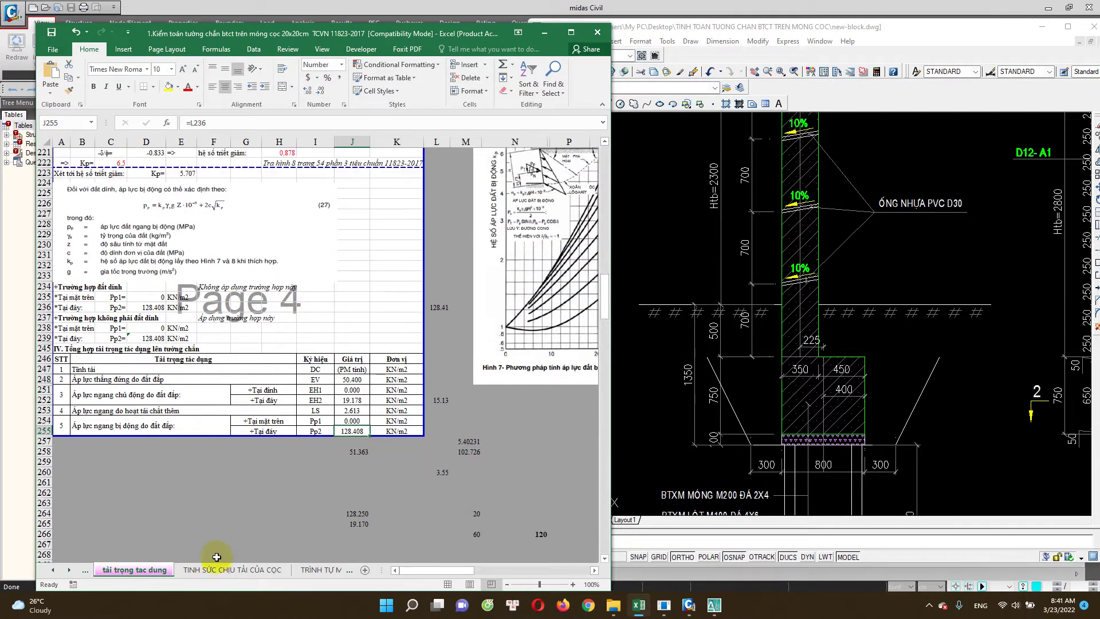
pyautogui.click(222, 569)
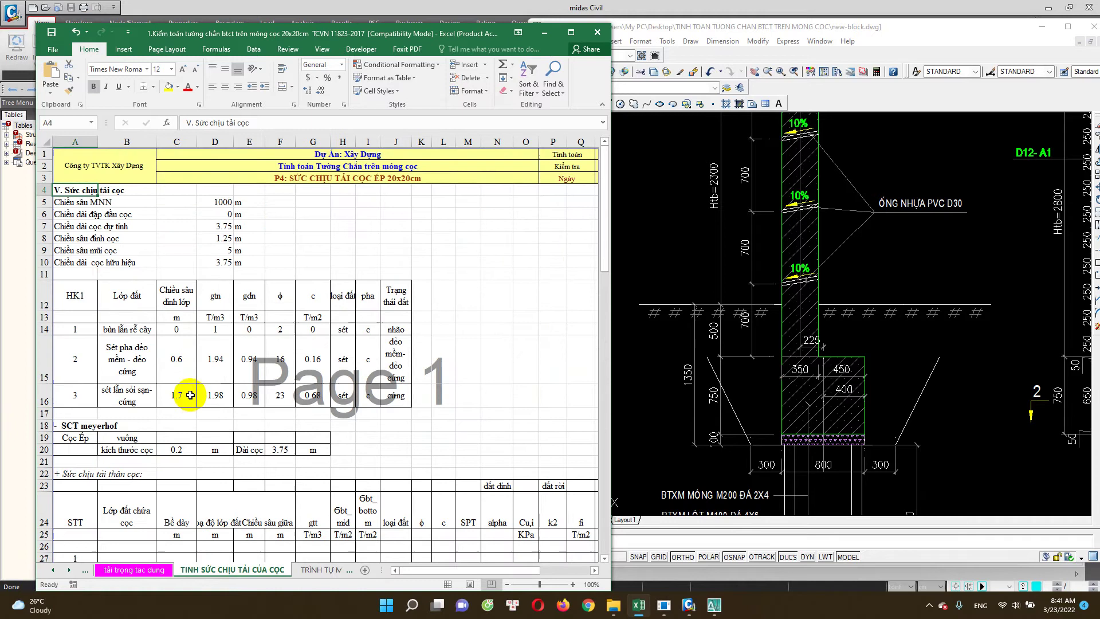
pyautogui.click(571, 32)
pyautogui.click(94, 202)
# Check the groundwater depth, 3.75 m pile length, 0 cut-off and 3.75 m effective length
pyautogui.click(182, 189)
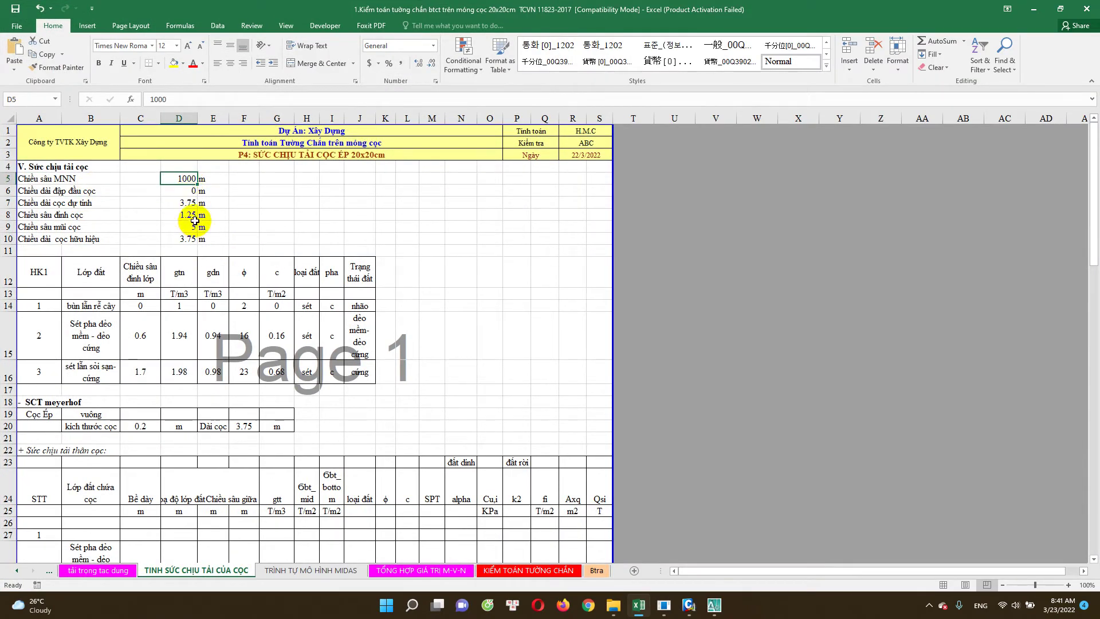
pyautogui.scroll(-1, 177, 230)
pyautogui.scroll(1, 94, 231)
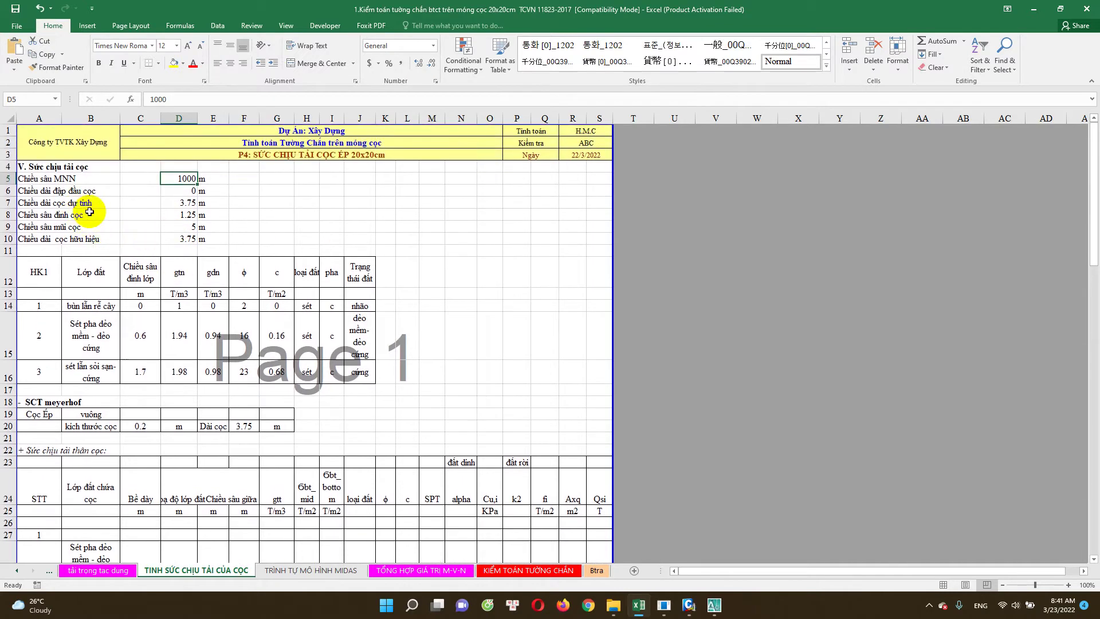
pyautogui.moveTo(50, 181); pyautogui.dragTo(171, 175)
pyautogui.click(180, 202)
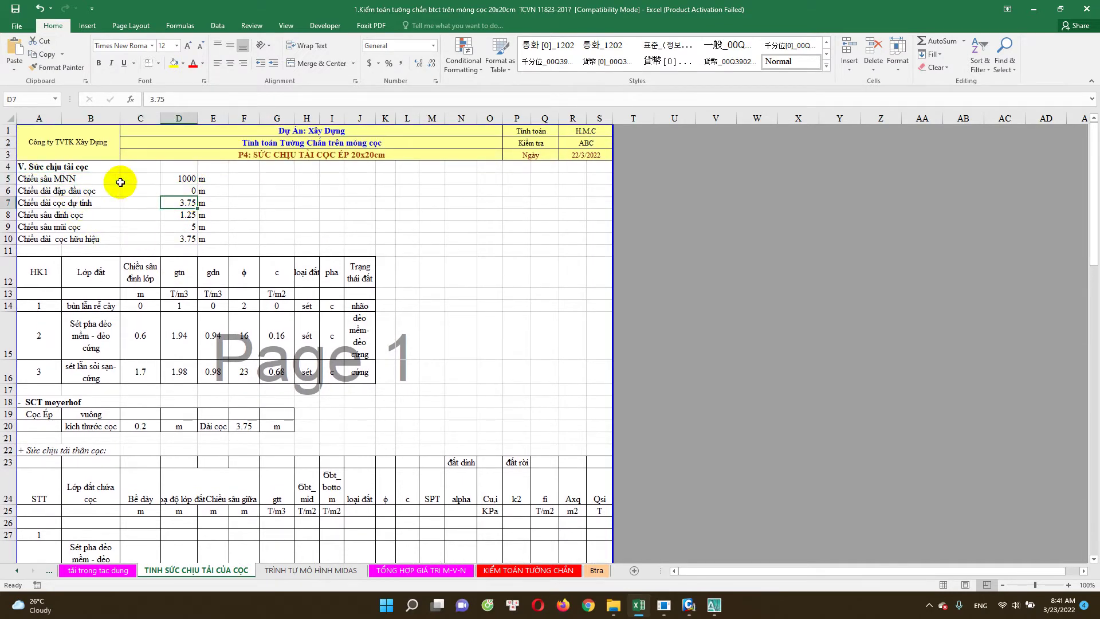
pyautogui.moveTo(48, 179); pyautogui.dragTo(201, 180)
pyautogui.moveTo(86, 180); pyautogui.dragTo(197, 187)
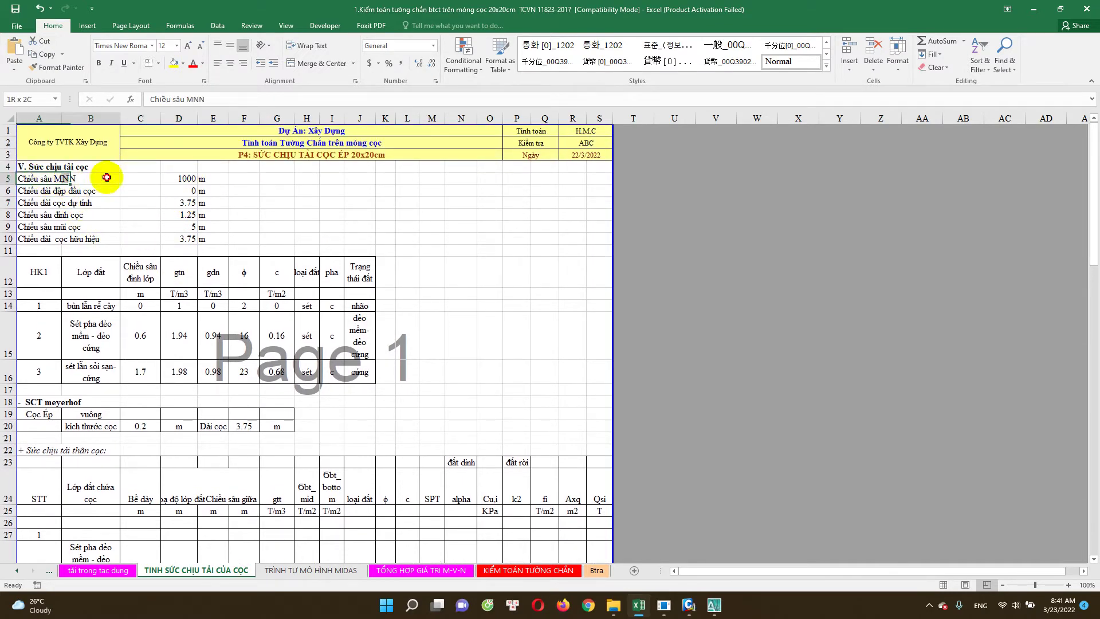
pyautogui.click(179, 196)
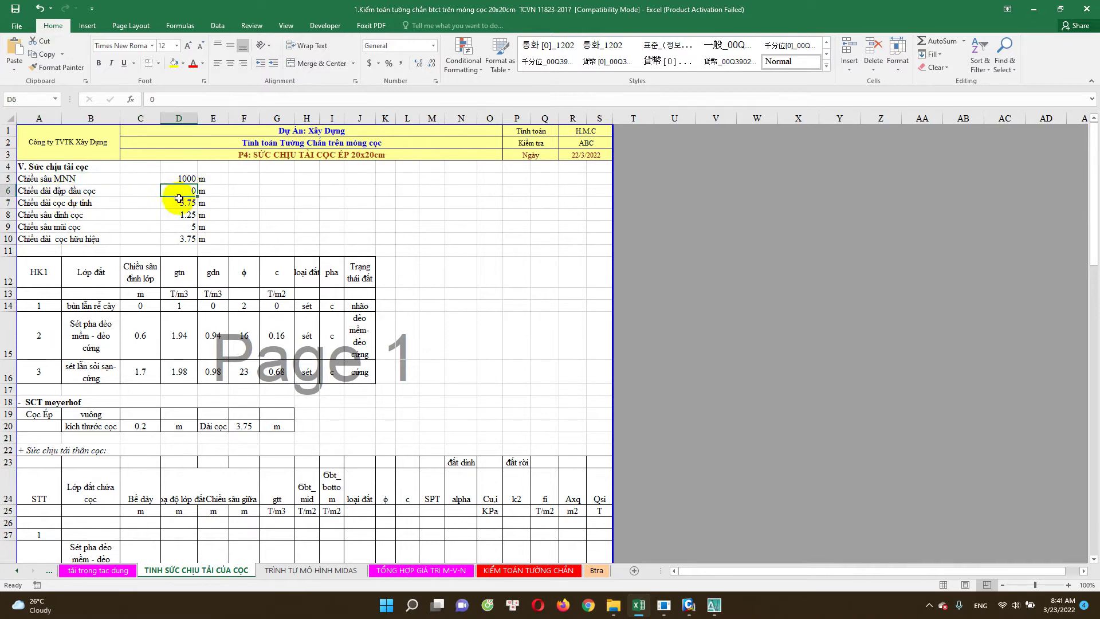
pyautogui.scroll(-1, 179, 212)
pyautogui.click(173, 201)
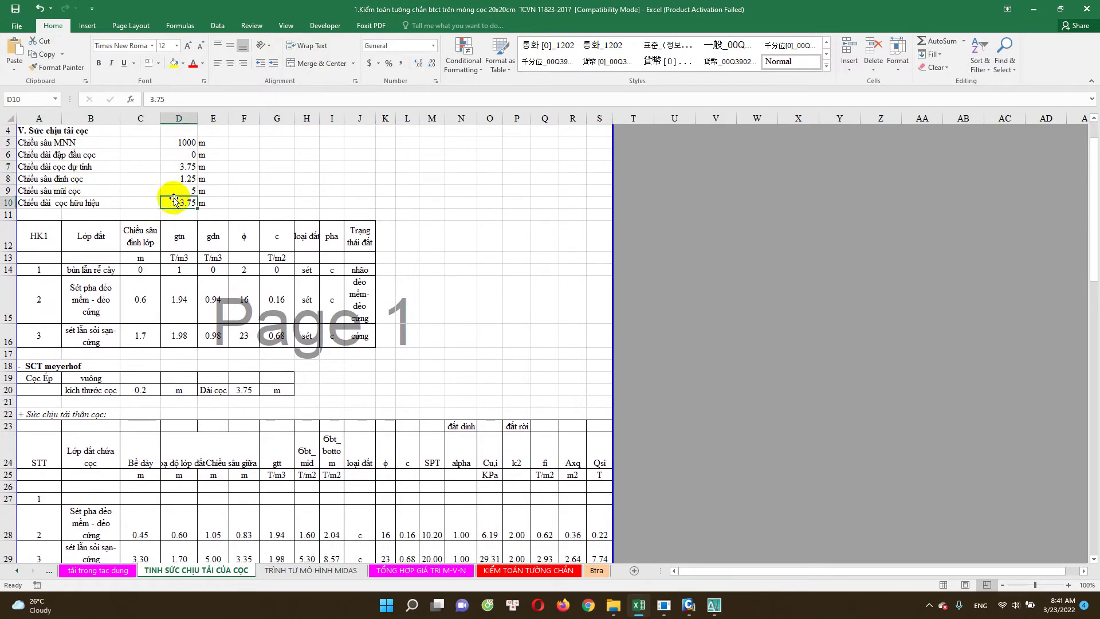
pyautogui.scroll(-1, 181, 224)
pyautogui.press('Down')
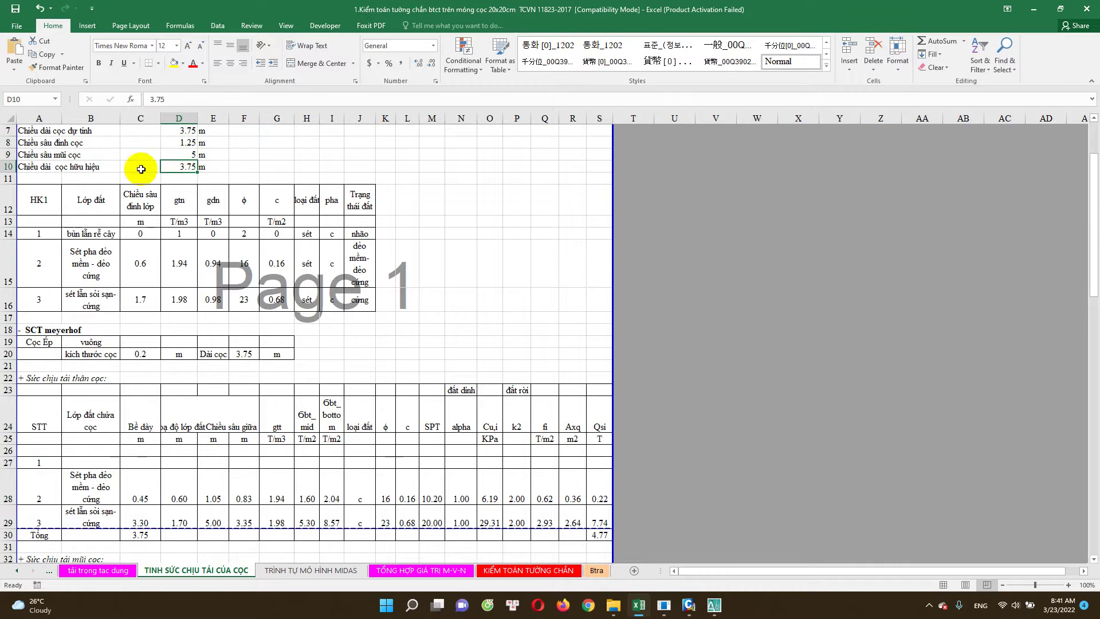
pyautogui.scroll(-1, 102, 262)
pyautogui.scroll(1, 132, 266)
# Inspect the Meyerhof capacity in G43 and the Japanese method capacity in G62
pyautogui.click(106, 263)
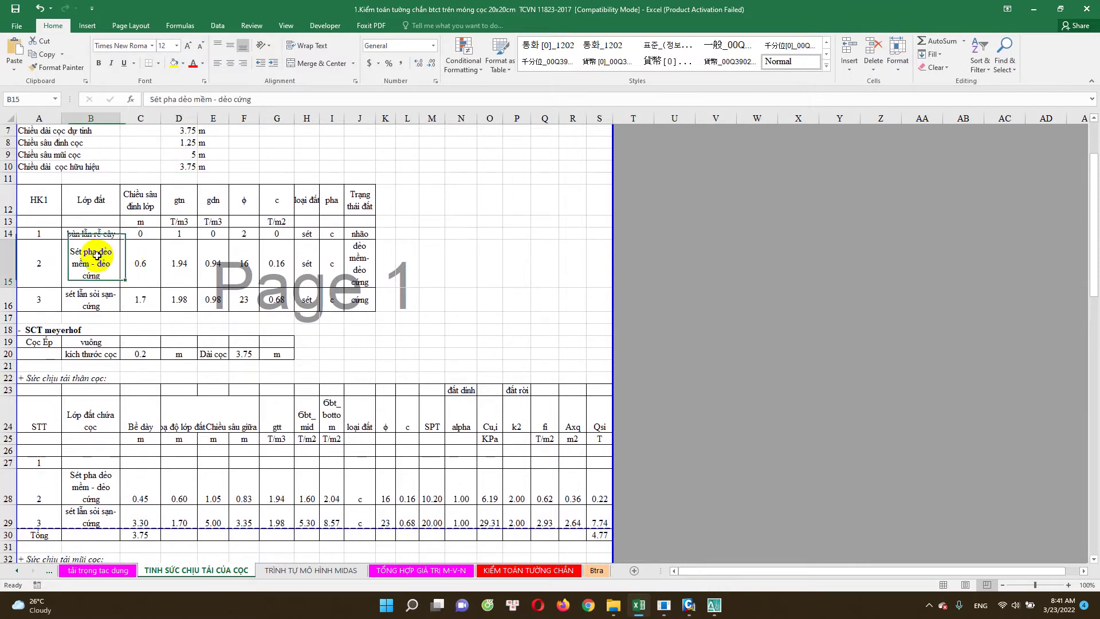
pyautogui.scroll(-4, 173, 349)
pyautogui.scroll(2, 103, 327)
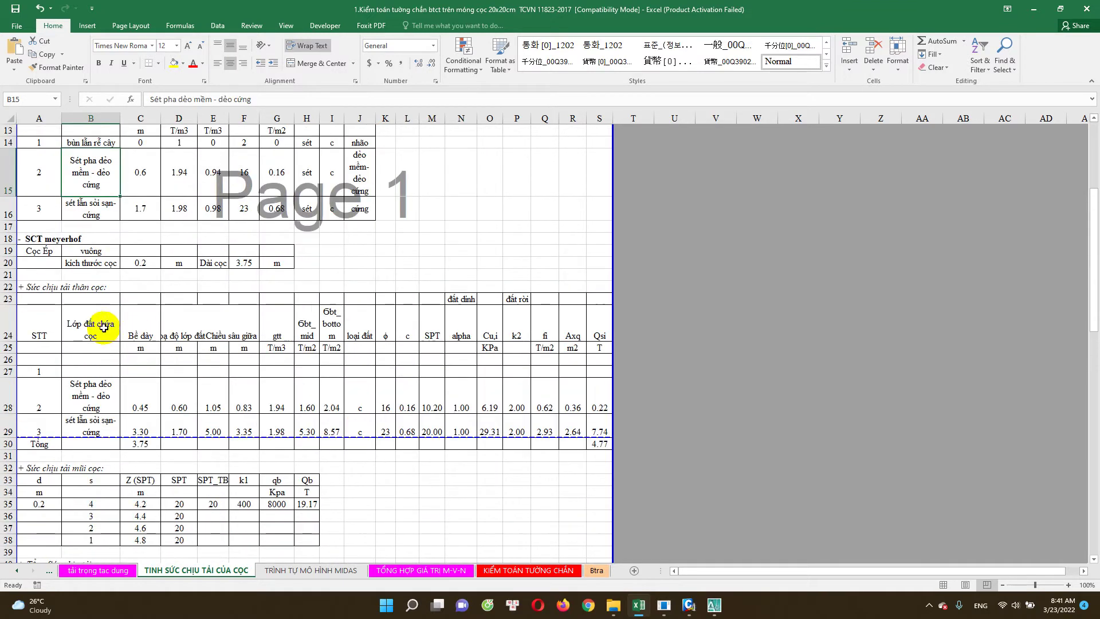
pyautogui.click(45, 239)
pyautogui.scroll(-1, 183, 338)
pyautogui.scroll(-3, 201, 346)
pyautogui.doubleClick(274, 387)
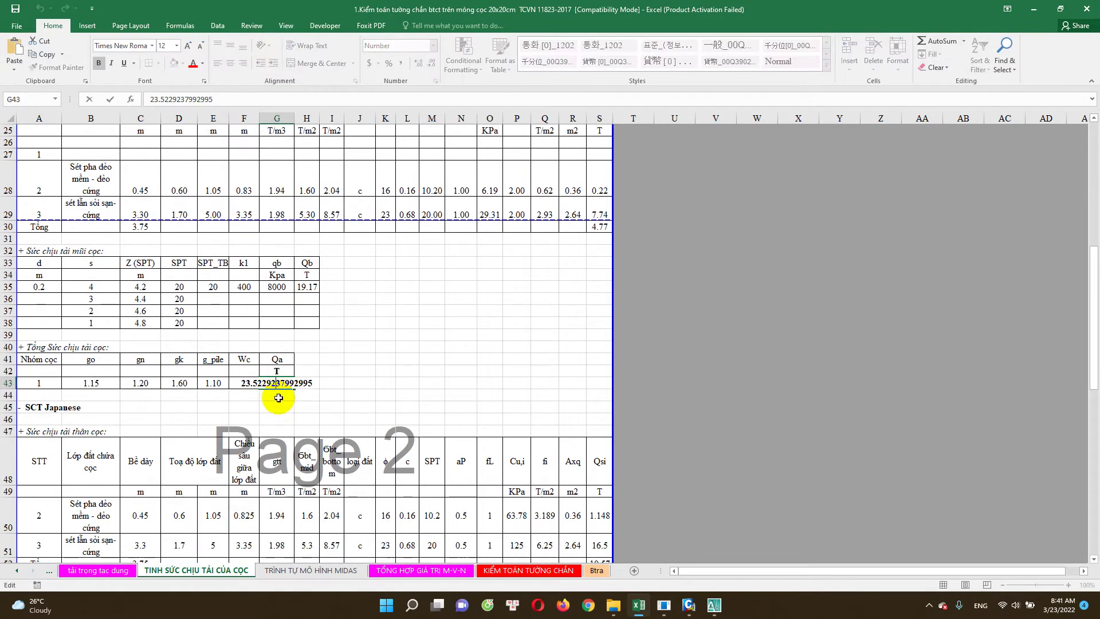
pyautogui.scroll(-3, 278, 404)
pyautogui.click(43, 256)
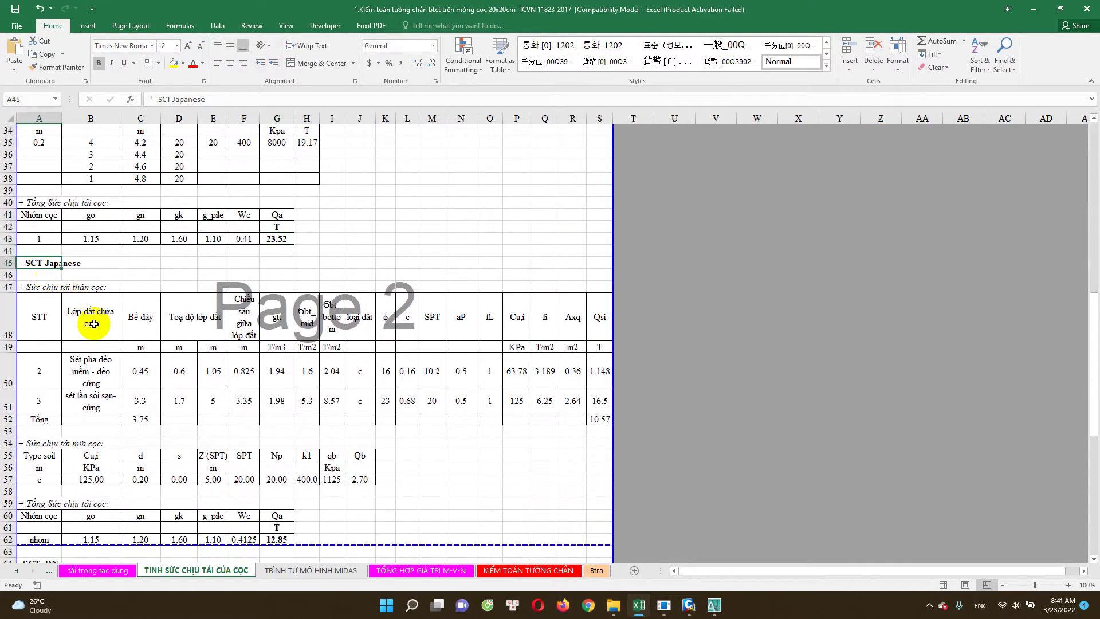
pyautogui.scroll(-3, 272, 392)
pyautogui.scroll(-1, 273, 391)
pyautogui.doubleClick(277, 395)
pyautogui.press('Escape')
pyautogui.scroll(-4, 295, 410)
# Inspect the DN method capacity in G81 and its value converted to KN
pyautogui.click(41, 211)
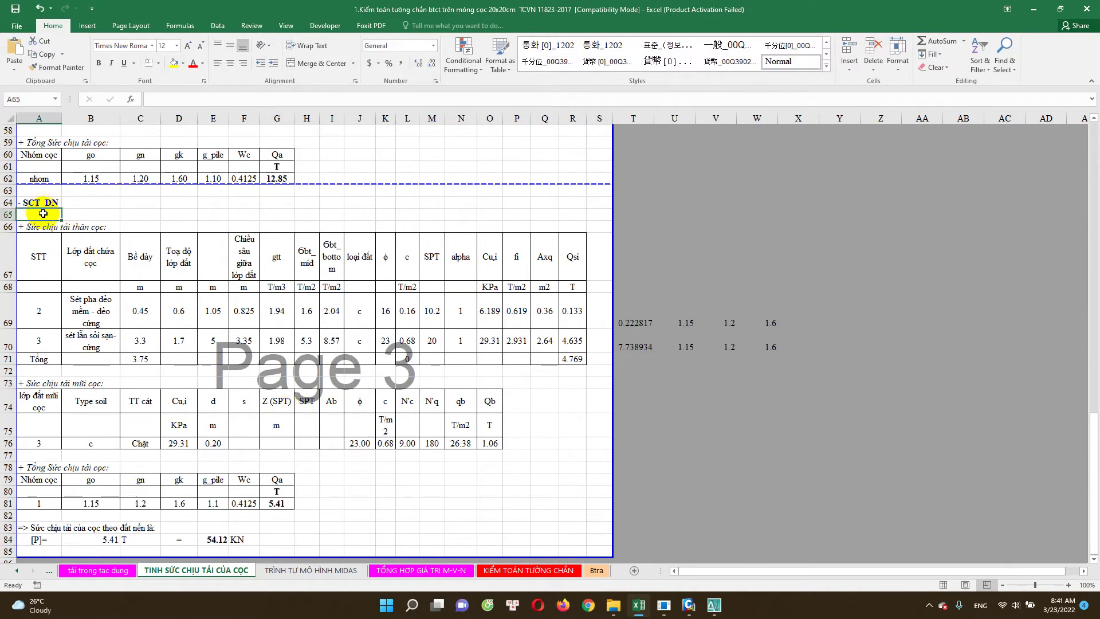
pyautogui.scroll(-2, 126, 338)
pyautogui.scroll(2, 158, 352)
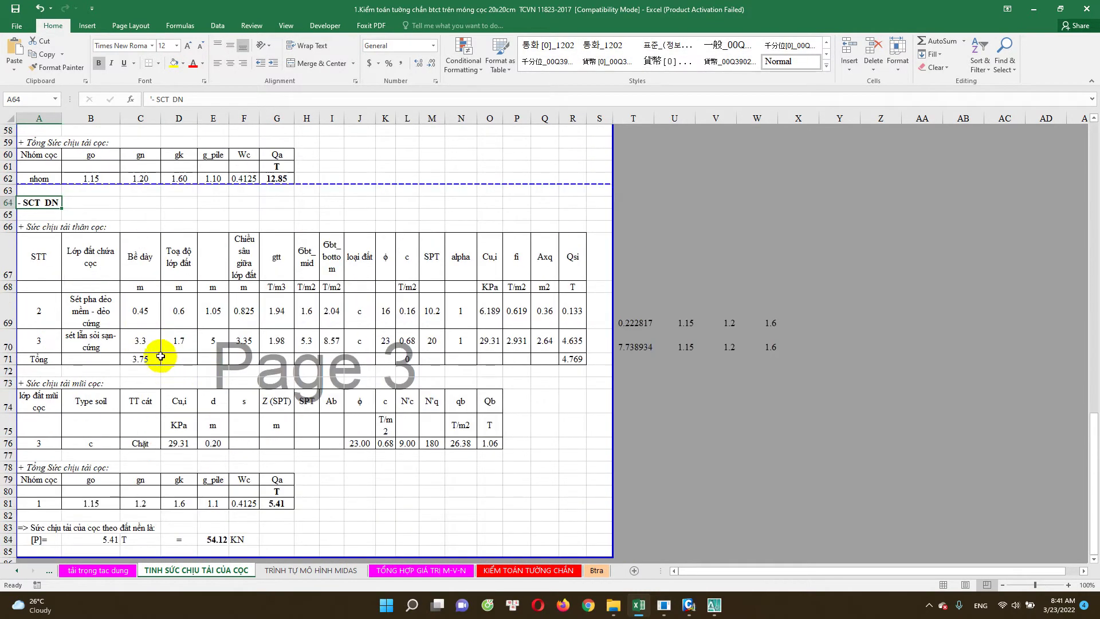
pyautogui.scroll(-1, 247, 448)
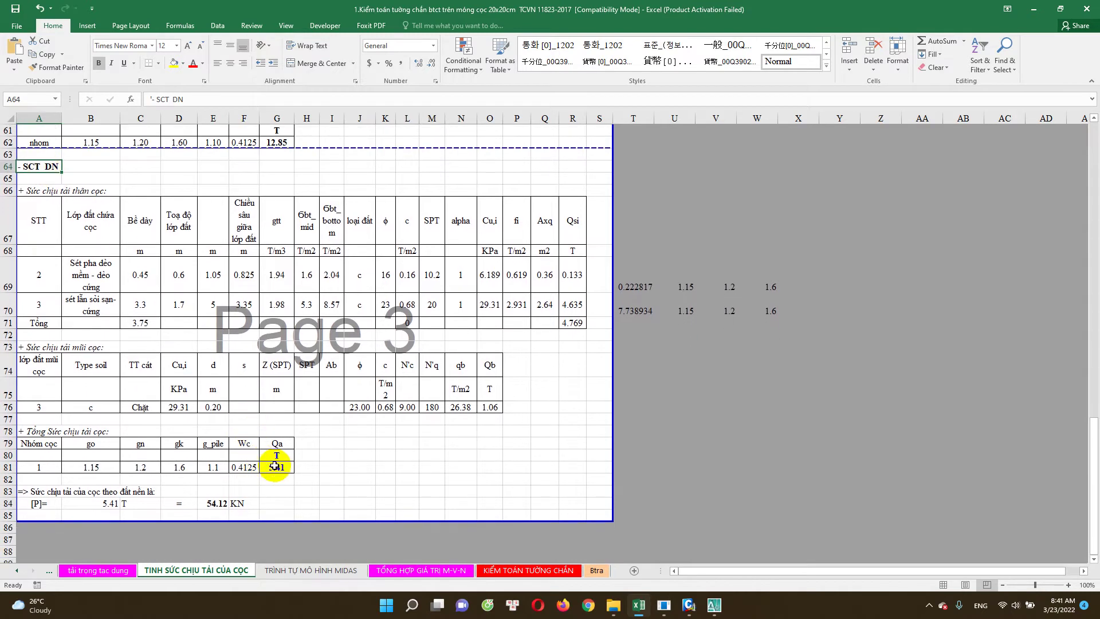
pyautogui.doubleClick(291, 471)
pyautogui.press('Escape')
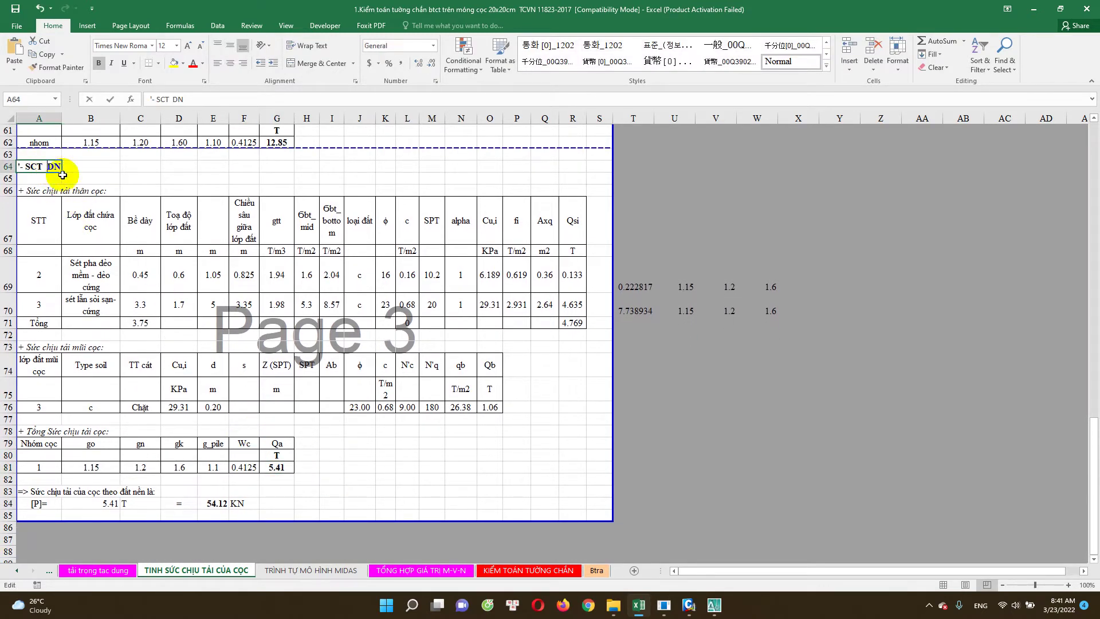
pyautogui.doubleClick(289, 468)
pyautogui.scroll(-1, 310, 480)
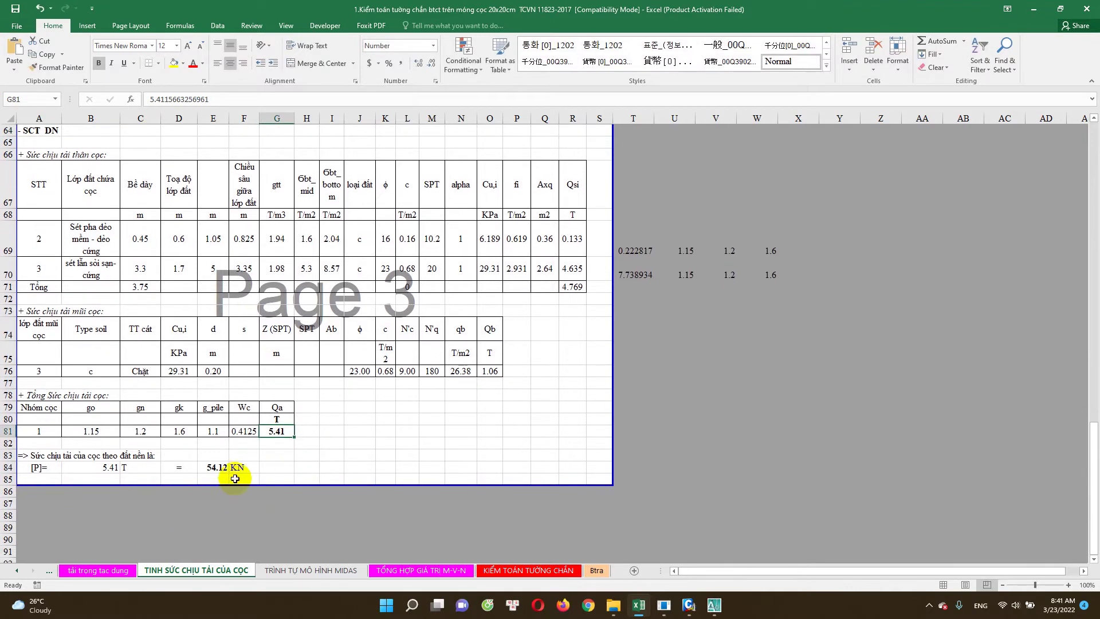
pyautogui.click(216, 469)
# Verify the B84 MIN formula giving 5.41 T and the 54.12 KN capacity in E84
pyautogui.doubleClick(119, 466)
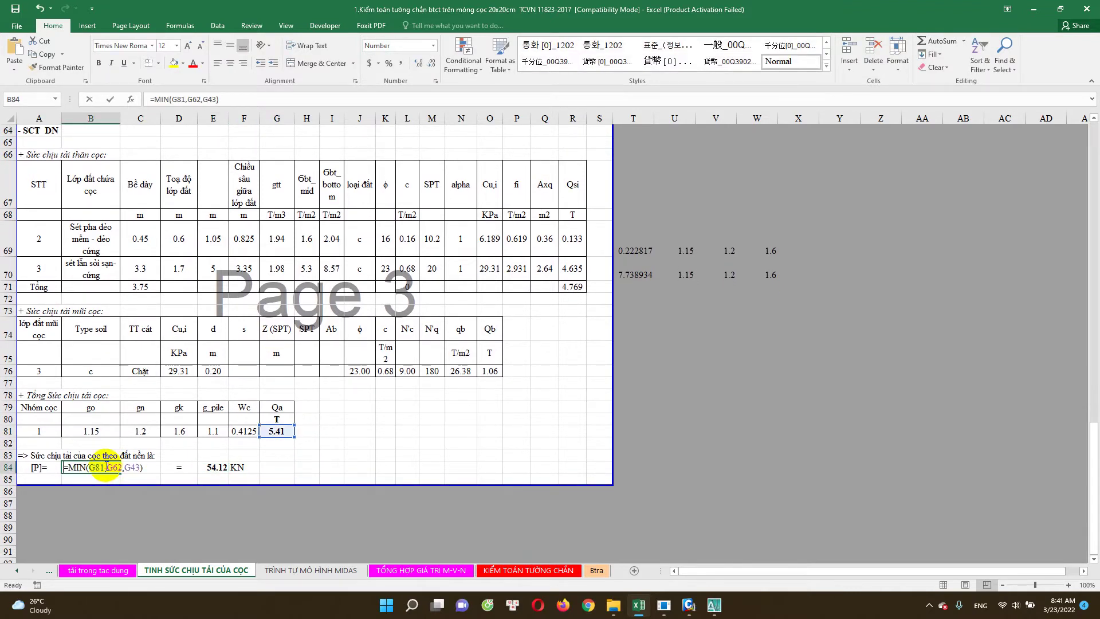
pyautogui.scroll(1, 255, 422)
pyautogui.scroll(6, 239, 400)
pyautogui.scroll(6, 246, 315)
pyautogui.scroll(2, 248, 278)
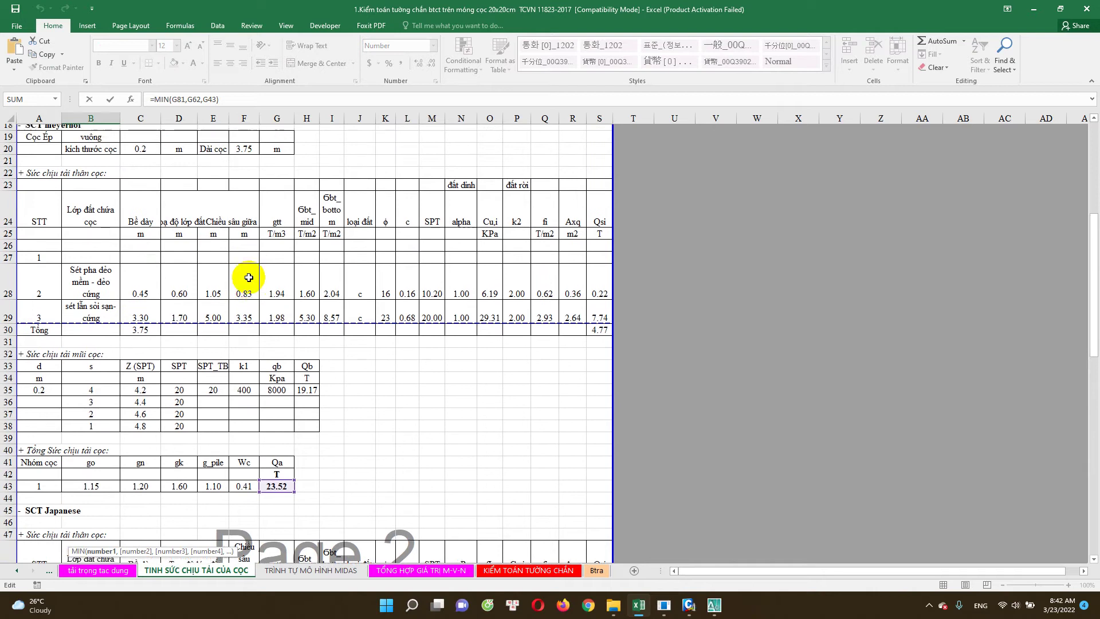
pyautogui.scroll(6, 261, 274)
pyautogui.press('Escape')
pyautogui.scroll(-13, 262, 291)
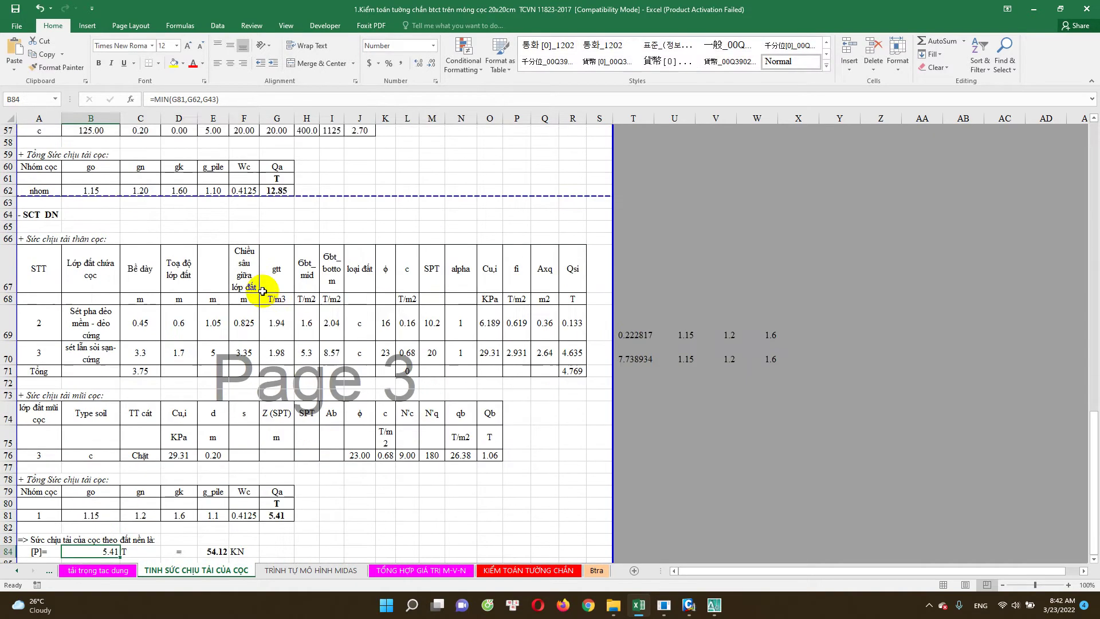
pyautogui.scroll(-11, 230, 355)
pyautogui.doubleClick(102, 298)
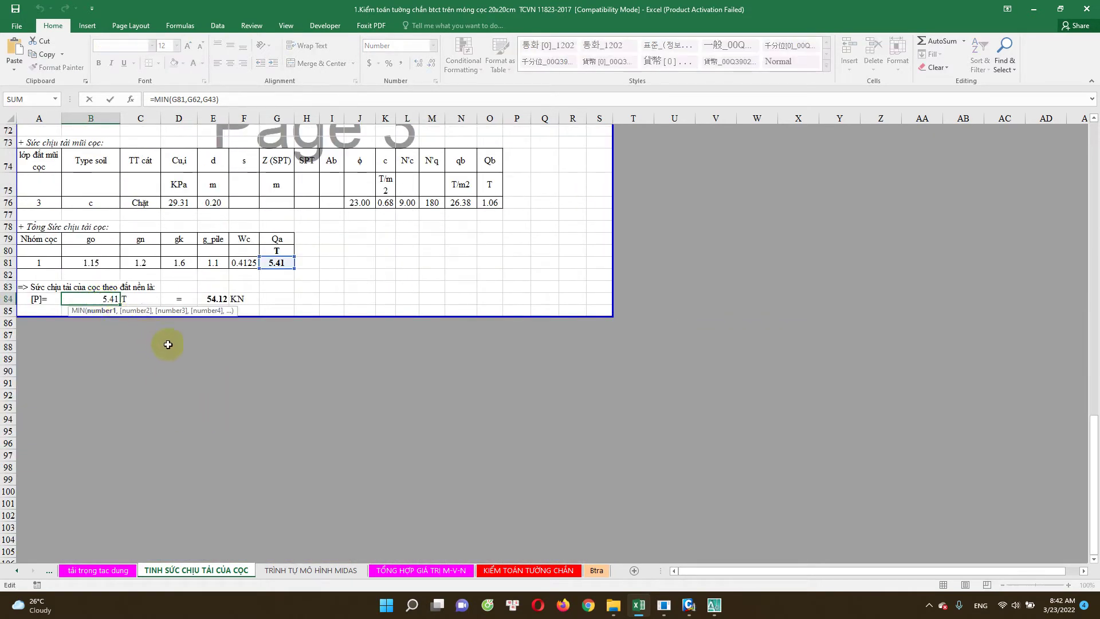
pyautogui.scroll(2, 172, 343)
pyautogui.press('Escape')
pyautogui.click(221, 444)
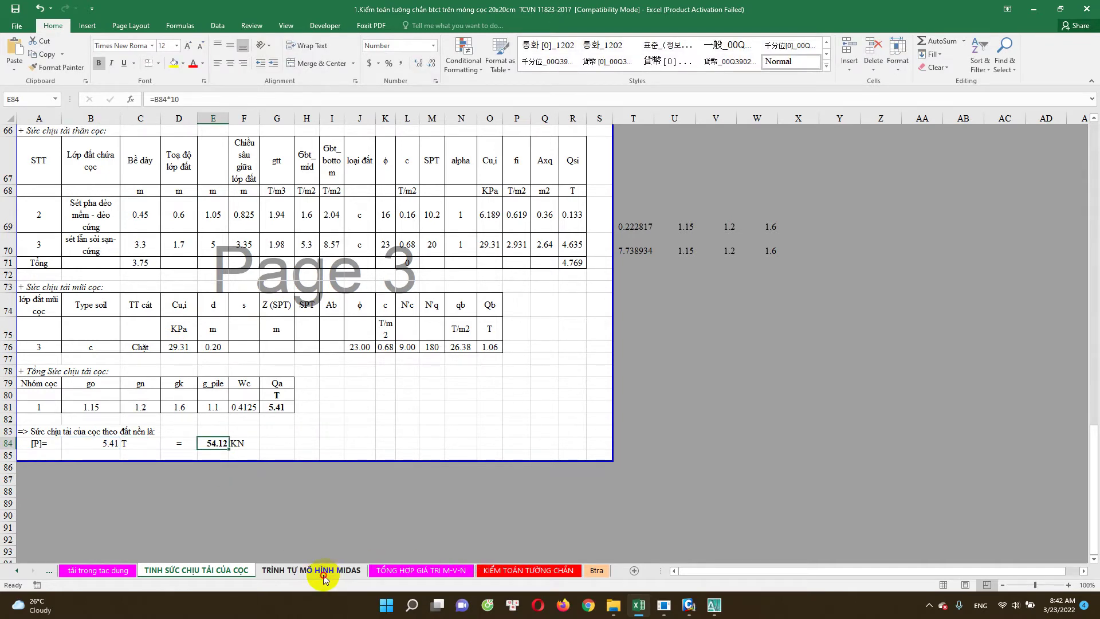
# Minimize Excel and open SCT COC - TCVN 10304- 2014 from the TINH TOAN TUONG CHAN folder
pyautogui.click(323, 571)
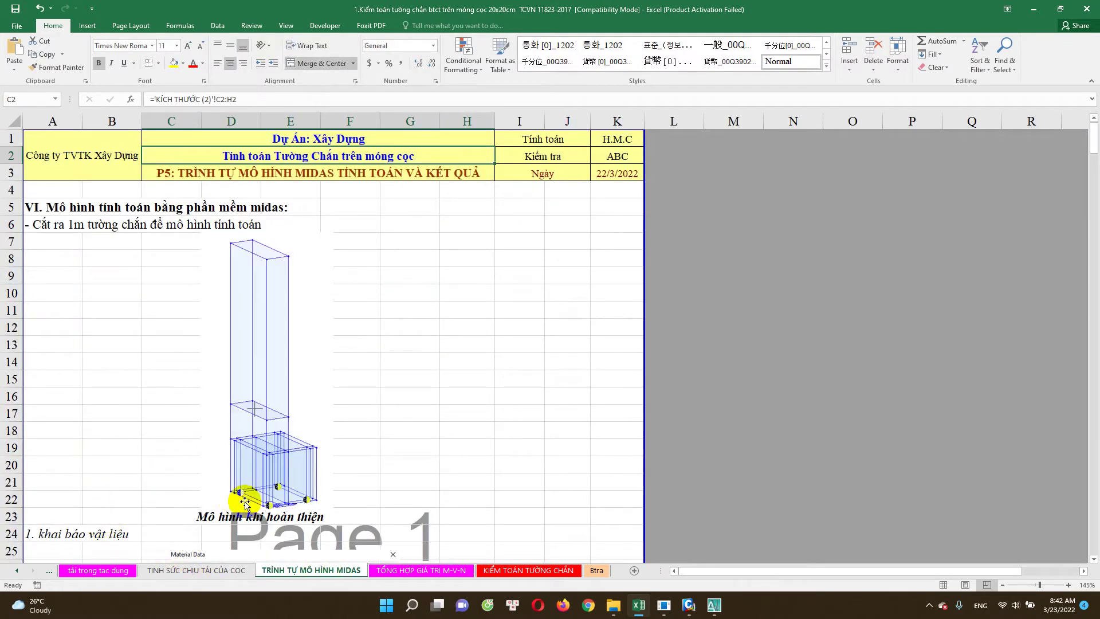
pyautogui.click(640, 612)
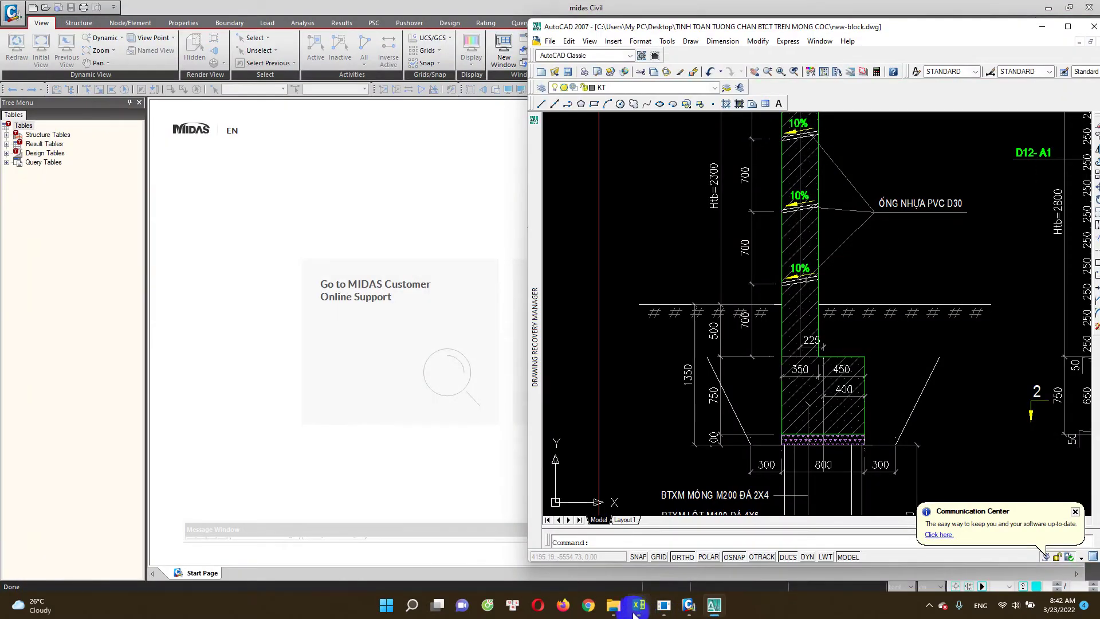
pyautogui.click(615, 612)
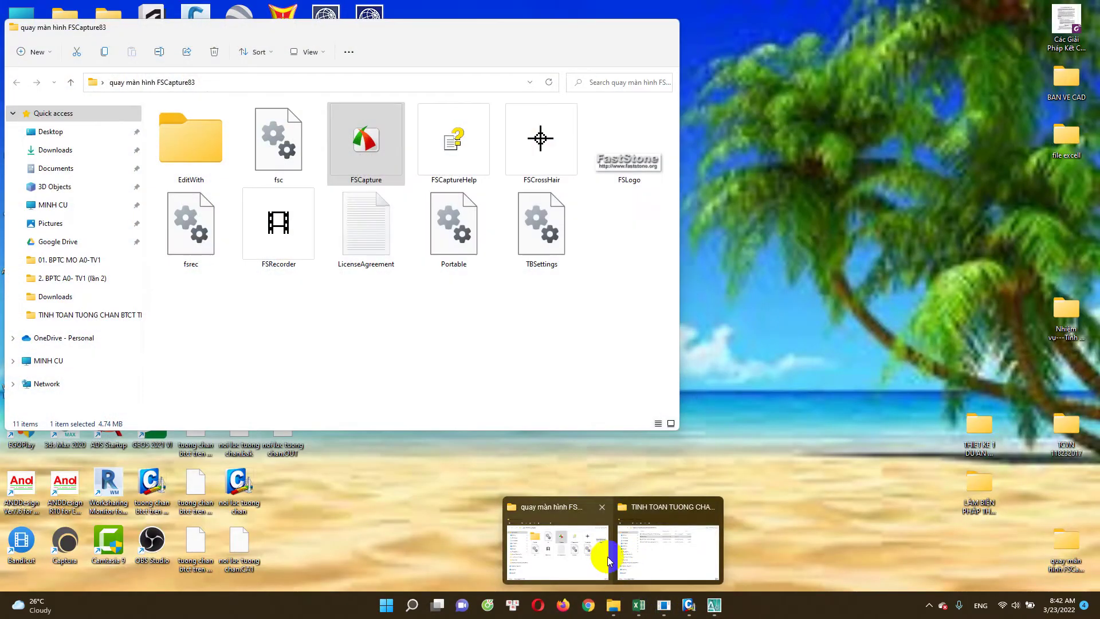
pyautogui.click(626, 563)
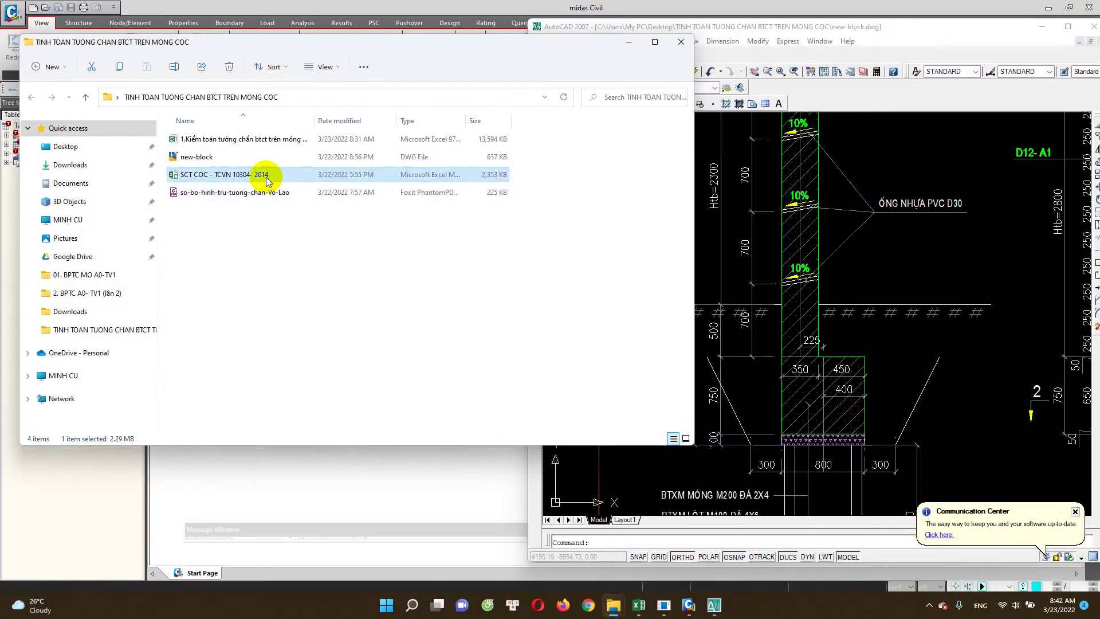
pyautogui.doubleClick(278, 178)
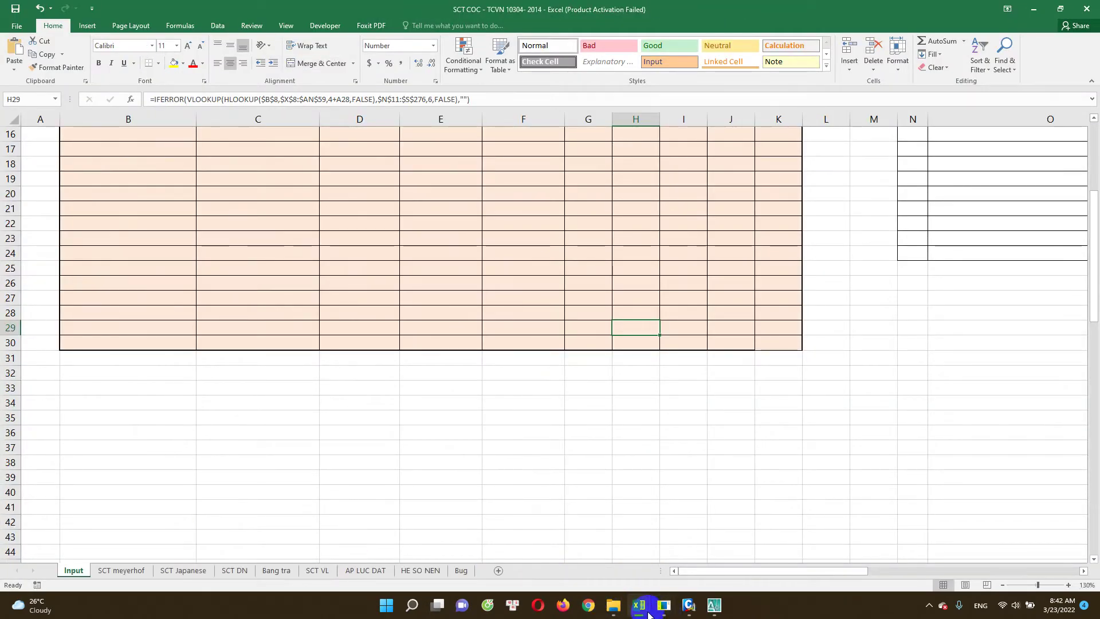
# Bring the retaining-wall workbook forward and view its TÍNH SỨC CHỊU TẢI CỦA CỌC sheet
pyautogui.click(590, 550)
pyautogui.scroll(-1, 252, 500)
pyautogui.scroll(-3, 252, 500)
pyautogui.click(222, 570)
pyautogui.scroll(2, 226, 436)
pyautogui.scroll(4, 228, 344)
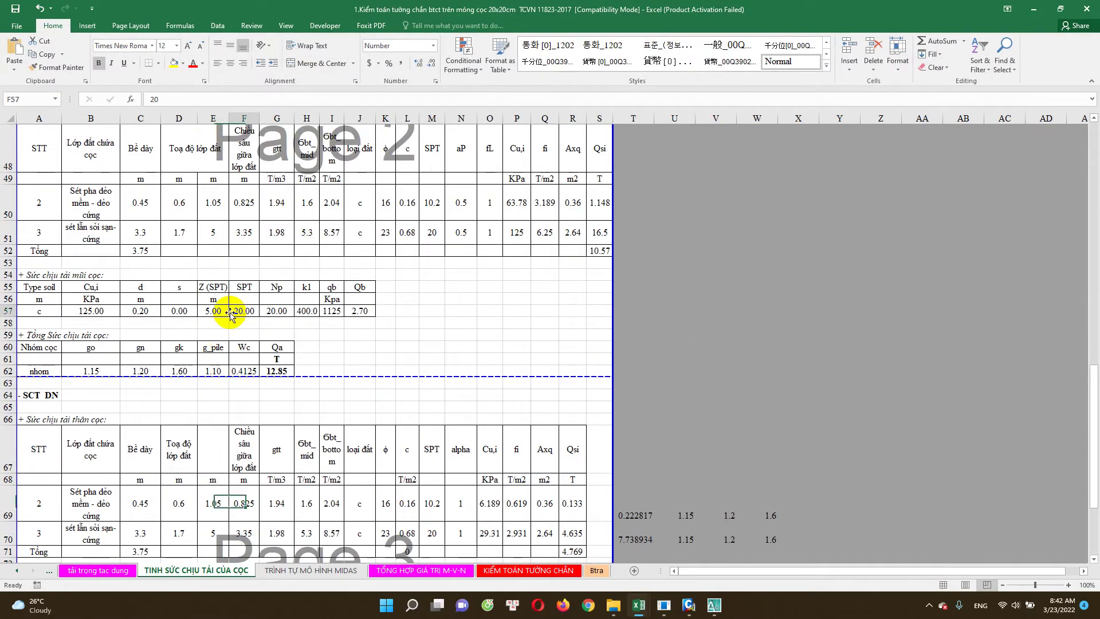
# In the SCT COC workbook, check the SCT meyerhof shaft-capacity formula, then the SCT Japanese and SCT DN sheets
pyautogui.click(638, 604)
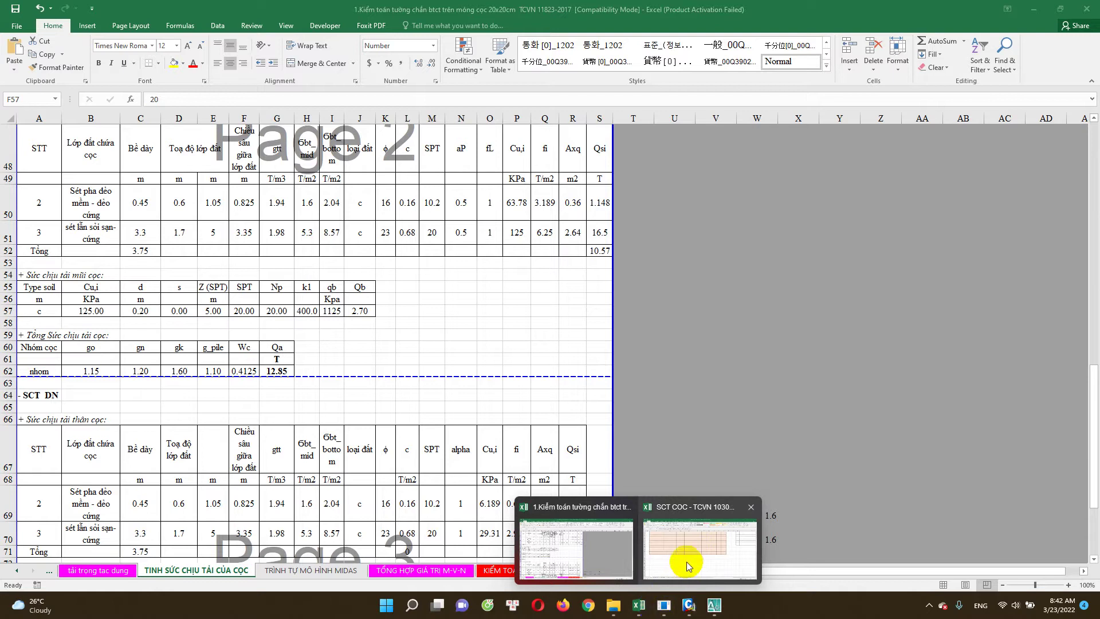
pyautogui.click(688, 566)
pyautogui.scroll(4, 142, 572)
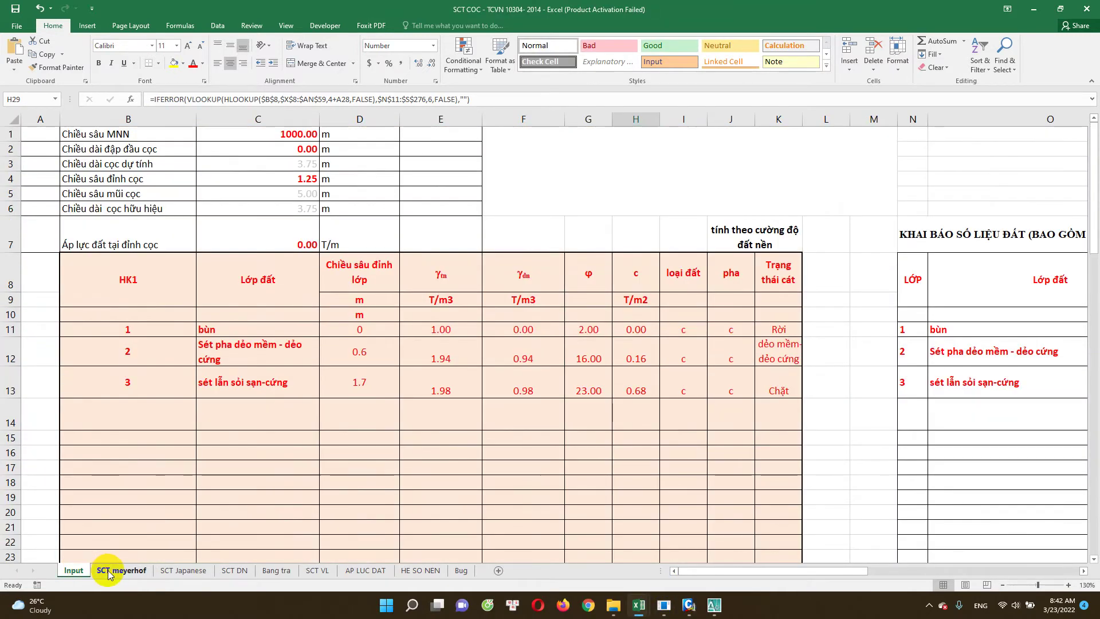
pyautogui.click(109, 572)
pyautogui.click(454, 251)
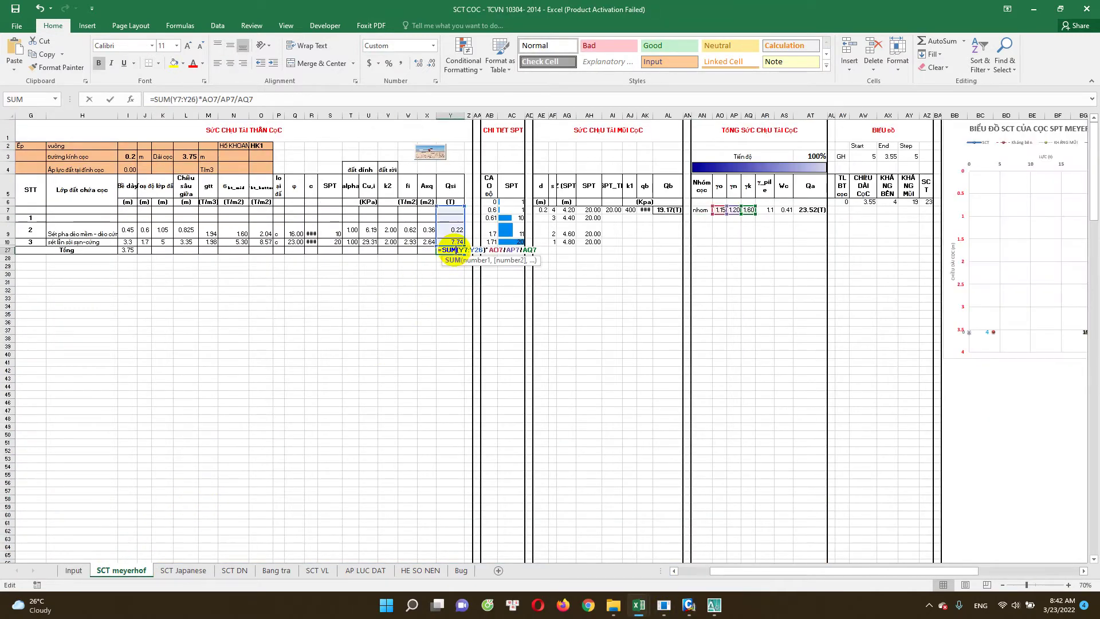
pyautogui.click(188, 573)
pyautogui.click(243, 573)
pyautogui.click(533, 13)
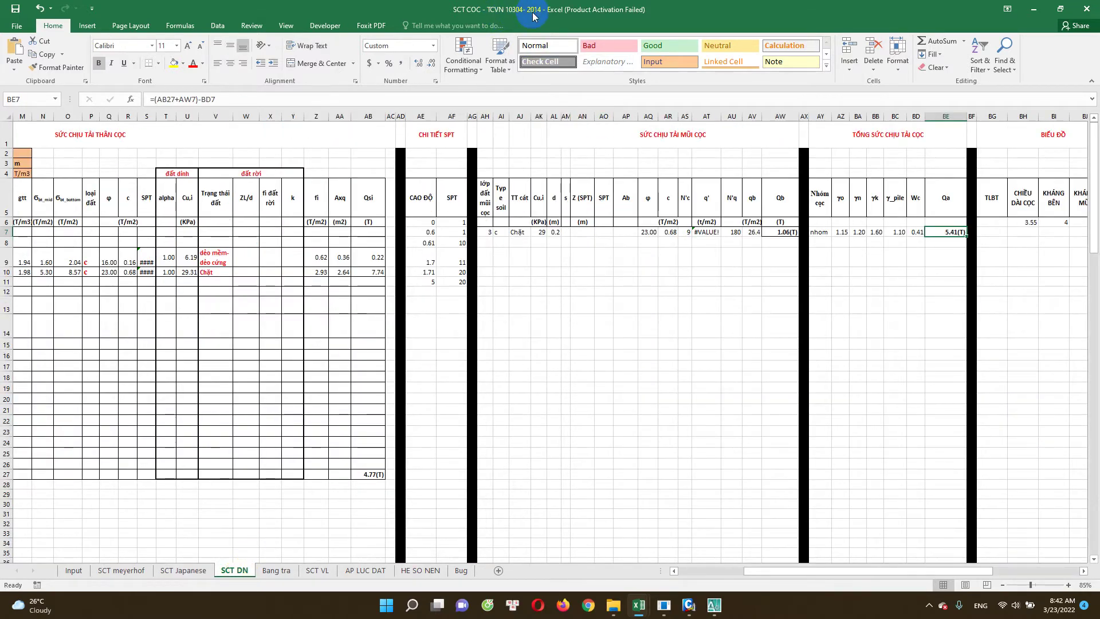
pyautogui.scroll(-1, 461, 378)
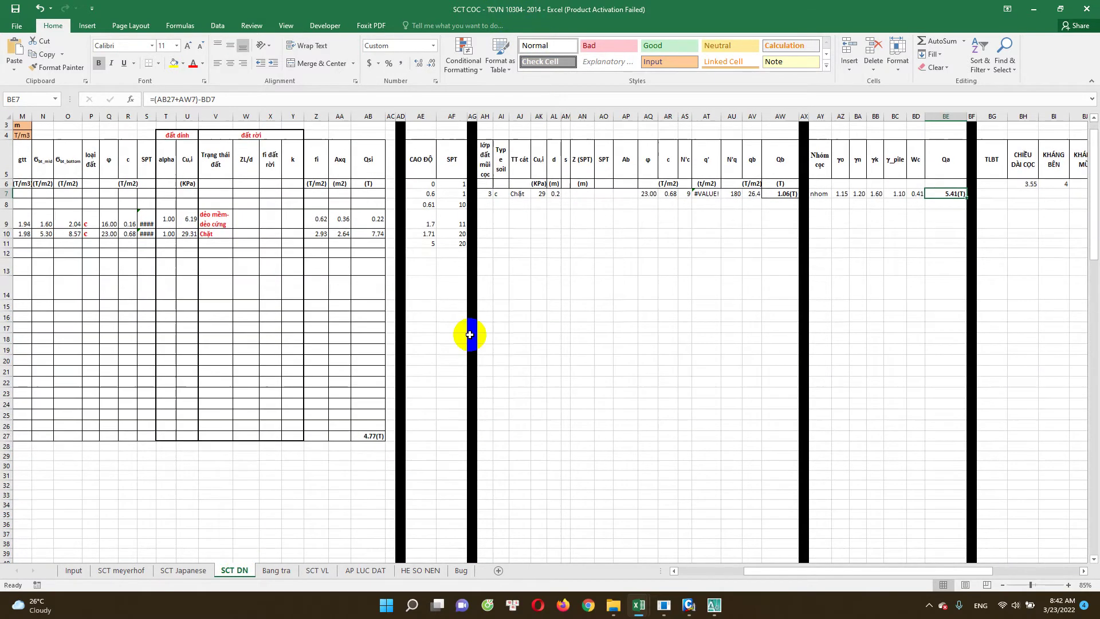
# Return to the SCT COC Input sheet and select cell C10
pyautogui.click(187, 572)
pyautogui.click(70, 571)
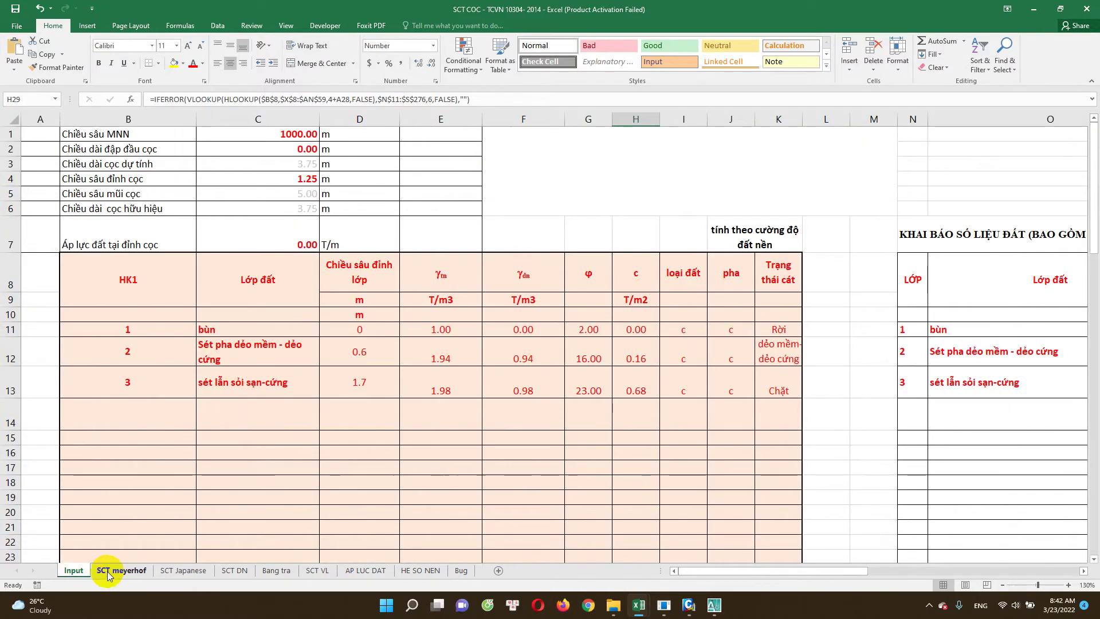
pyautogui.click(125, 572)
pyautogui.click(74, 570)
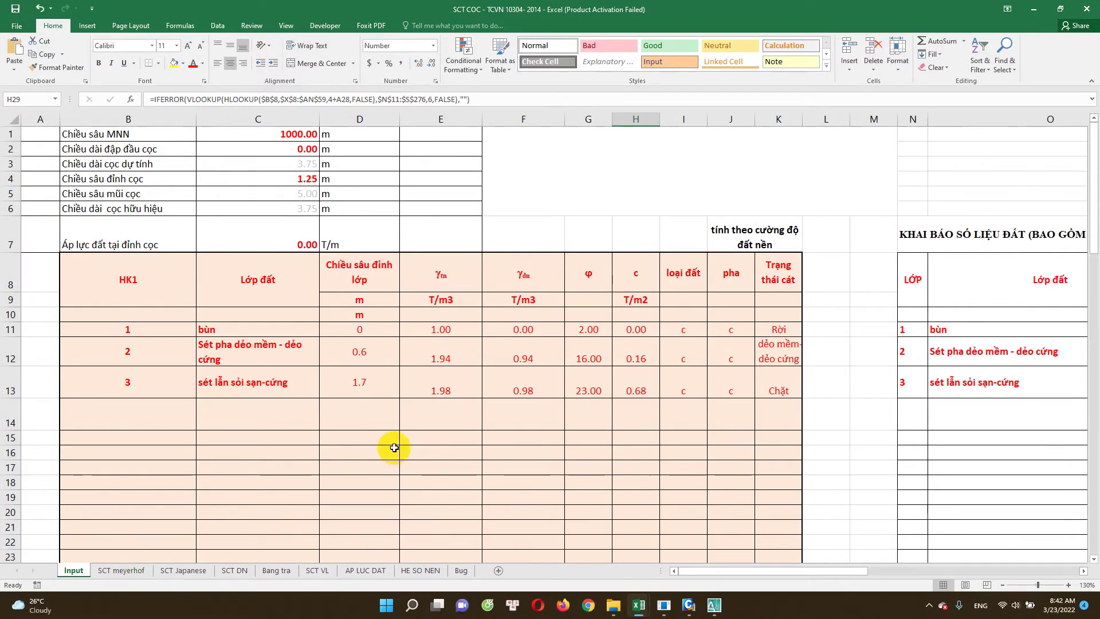
pyautogui.click(254, 312)
pyautogui.moveTo(694, 570); pyautogui.dragTo(790, 567)
# Page through SCT meyerhof, SCT Japanese, SCT DN, Bang tra and the AP LUC DAT earth-pressure sheet
pyautogui.hotkey('ctrl', 'pagedown')
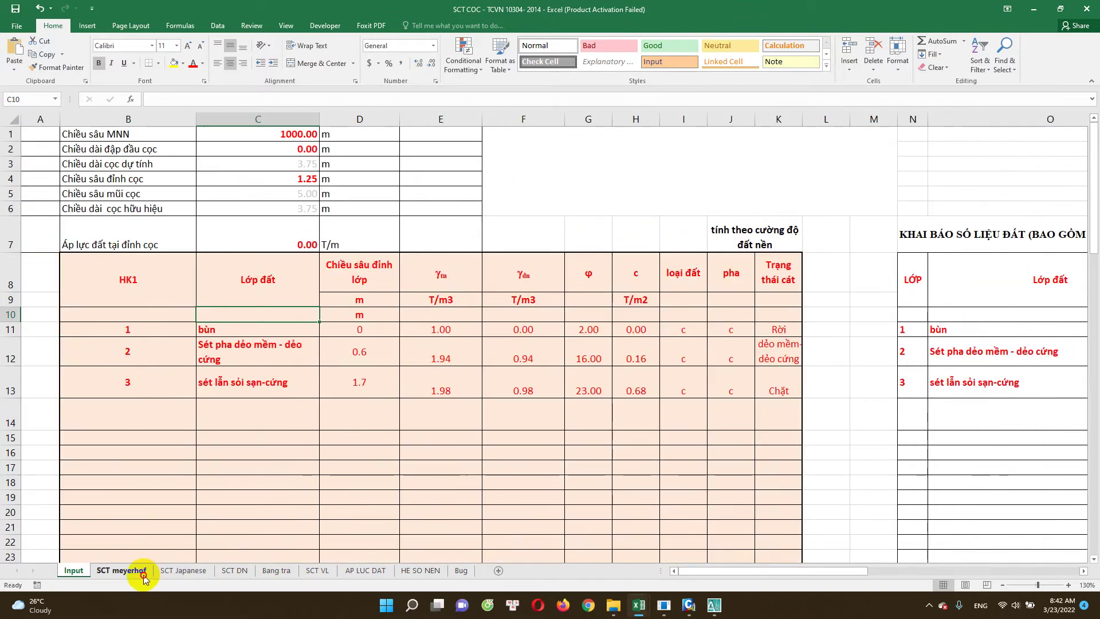
pyautogui.click(183, 571)
pyautogui.click(234, 571)
pyautogui.click(276, 571)
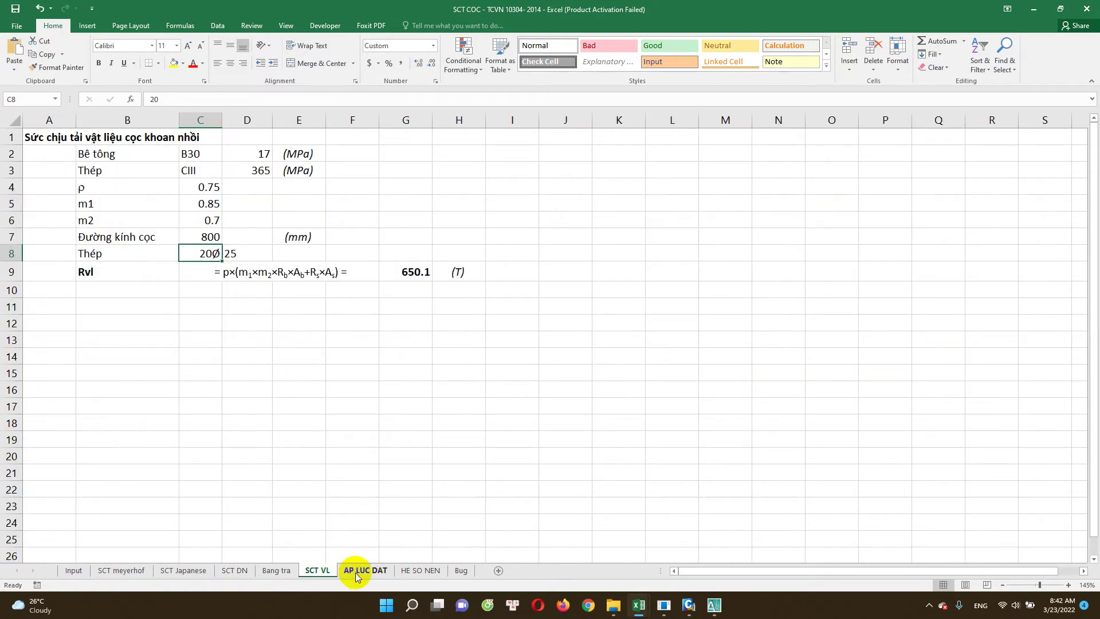
pyautogui.click(361, 571)
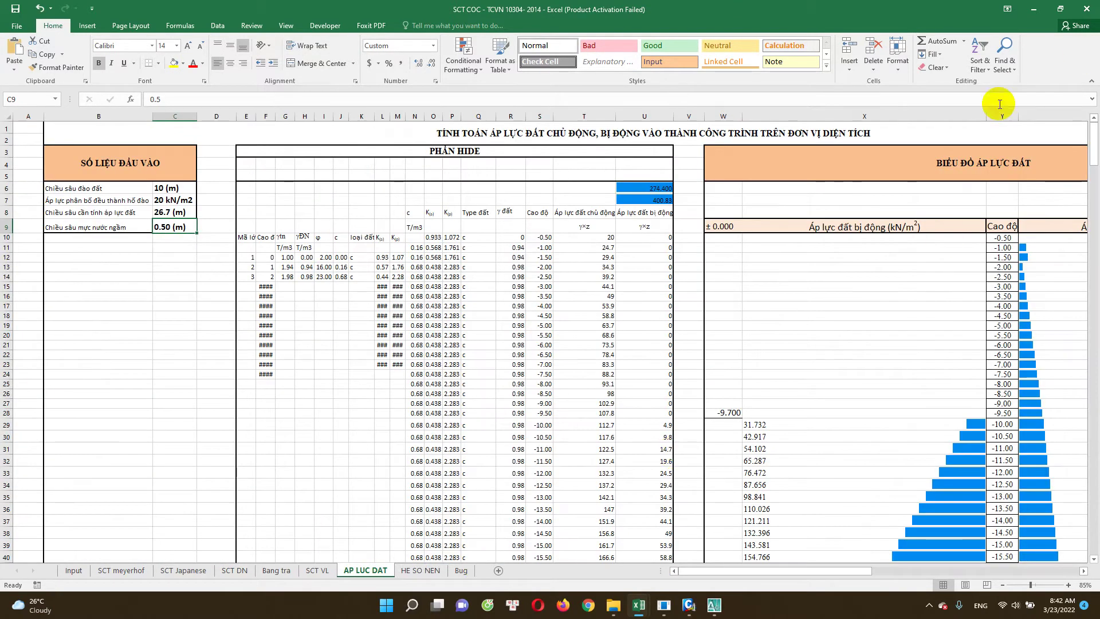
pyautogui.scroll(-3, 404, 458)
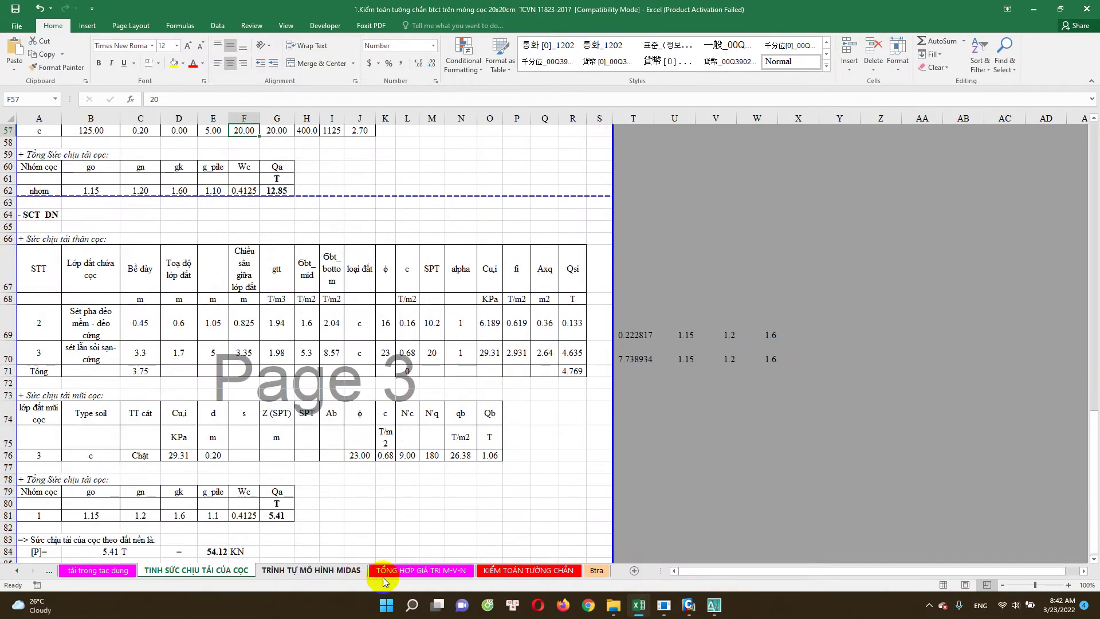
# Go to the TRÌNH TỰ MÔ HÌNH MIDAS sheet and read the note on modelling a 1m wall strip
pyautogui.click(17, 570)
pyautogui.click(222, 579)
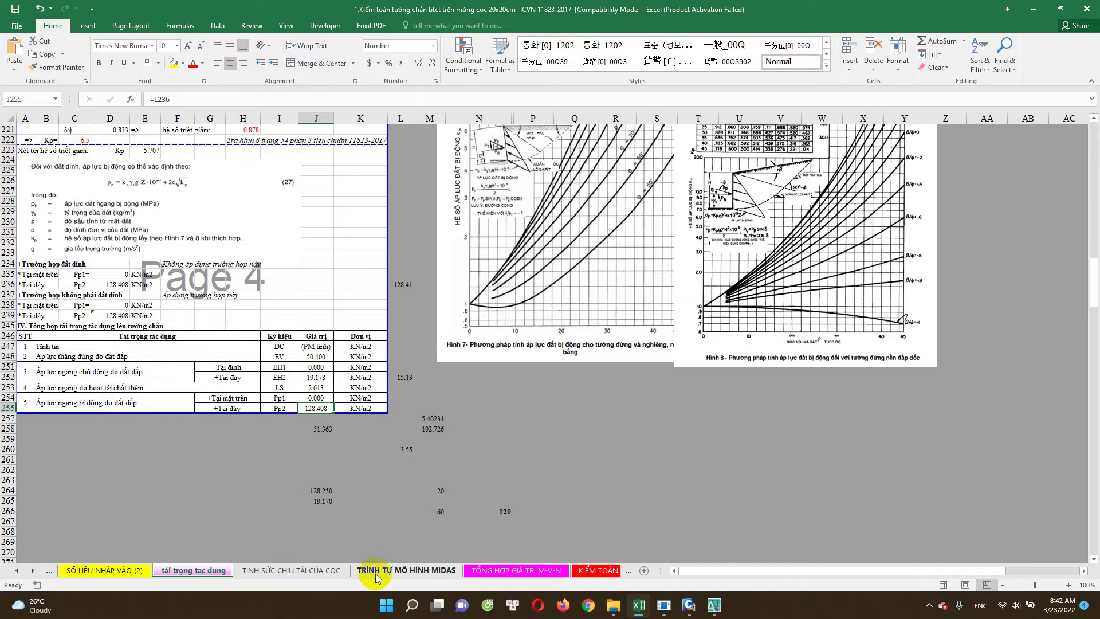
pyautogui.click(381, 570)
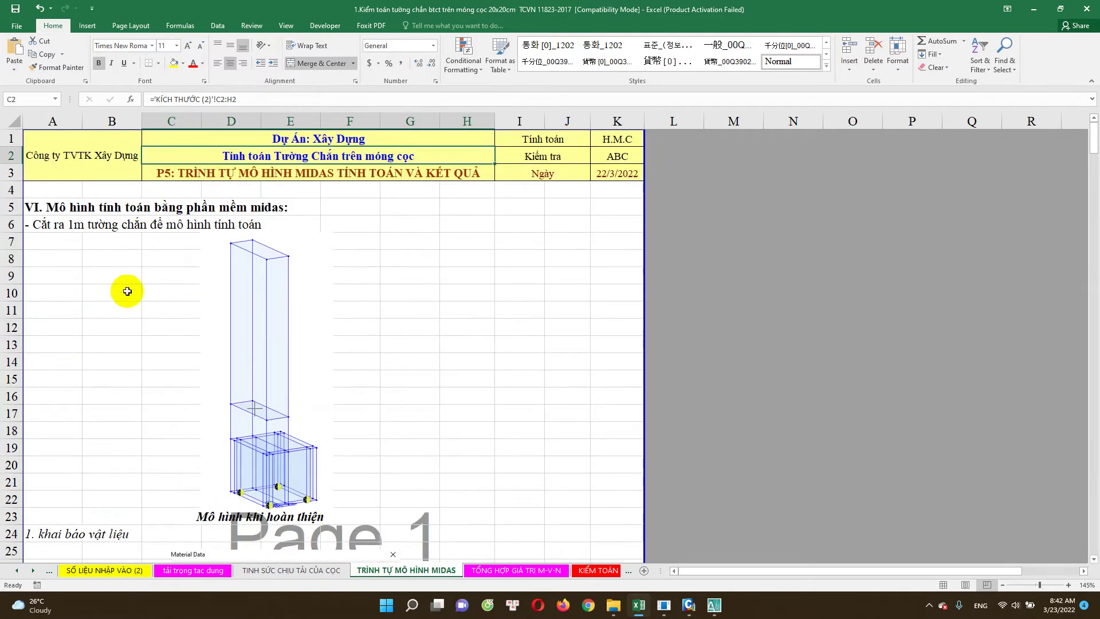
pyautogui.scroll(-3, 165, 250)
pyautogui.scroll(2, 177, 314)
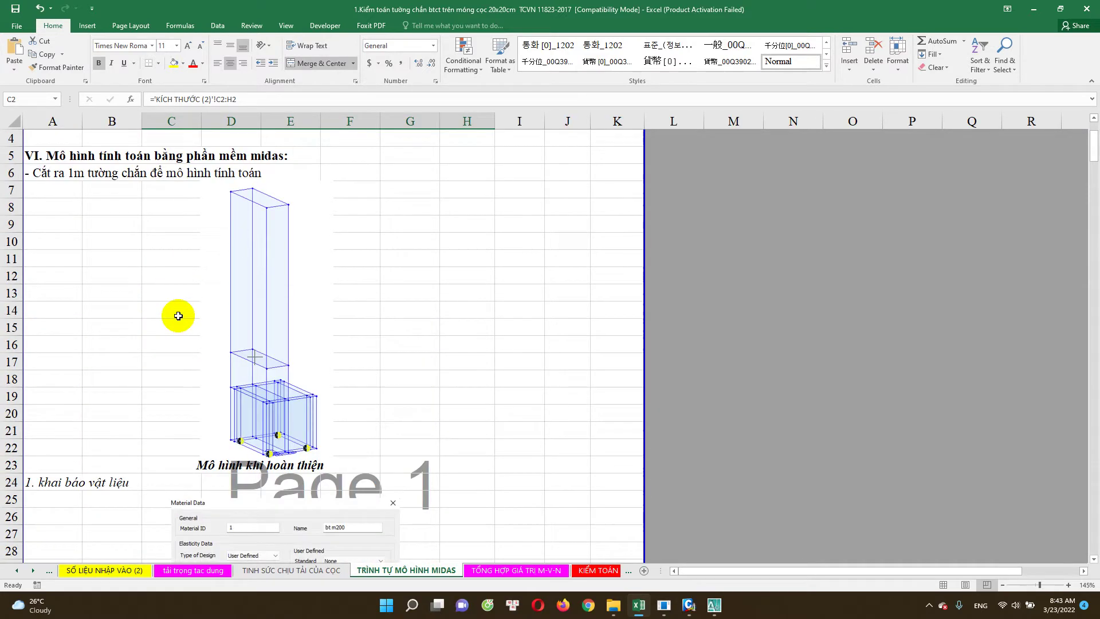
pyautogui.scroll(1, 181, 282)
pyautogui.click(66, 226)
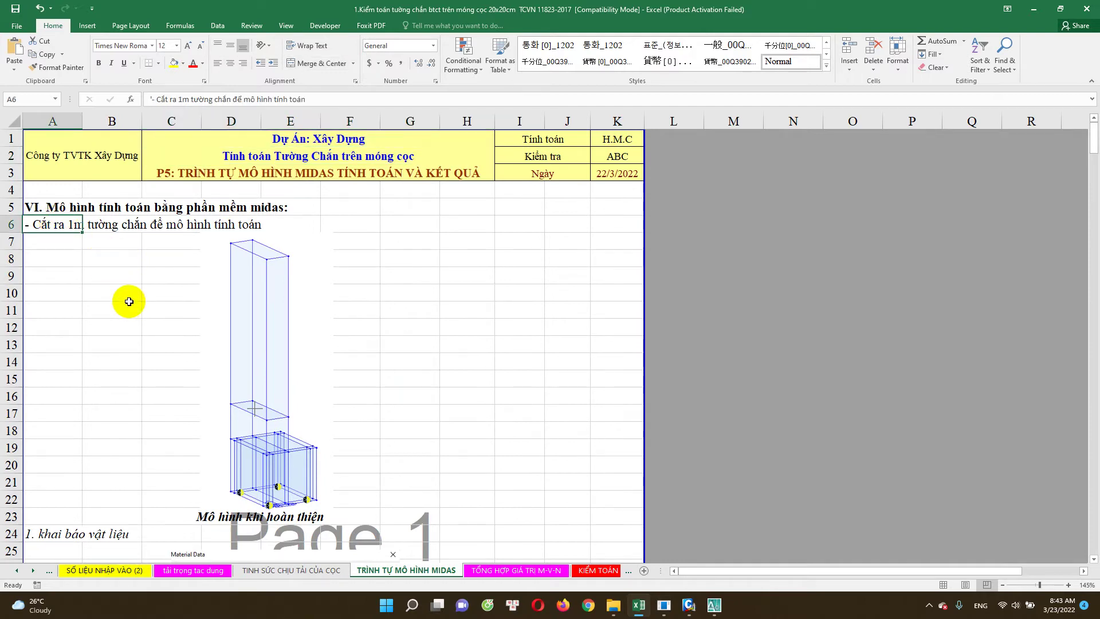
# Scroll down to the material declaration step heading
pyautogui.scroll(-4, 172, 309)
pyautogui.scroll(4, 252, 229)
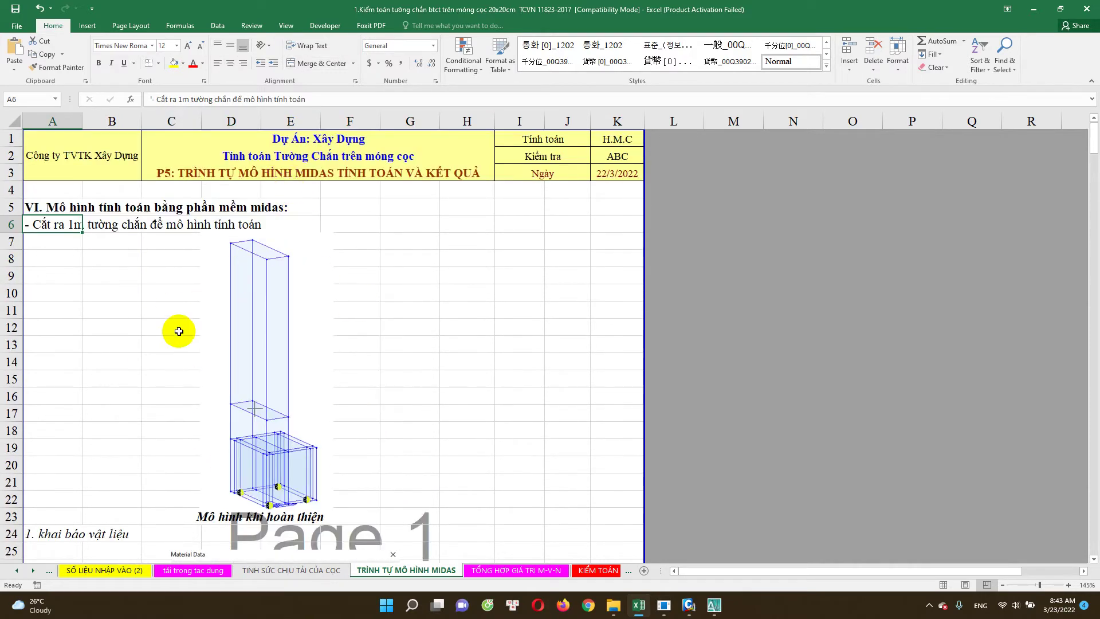
pyautogui.scroll(-2, 218, 350)
pyautogui.scroll(2, 182, 380)
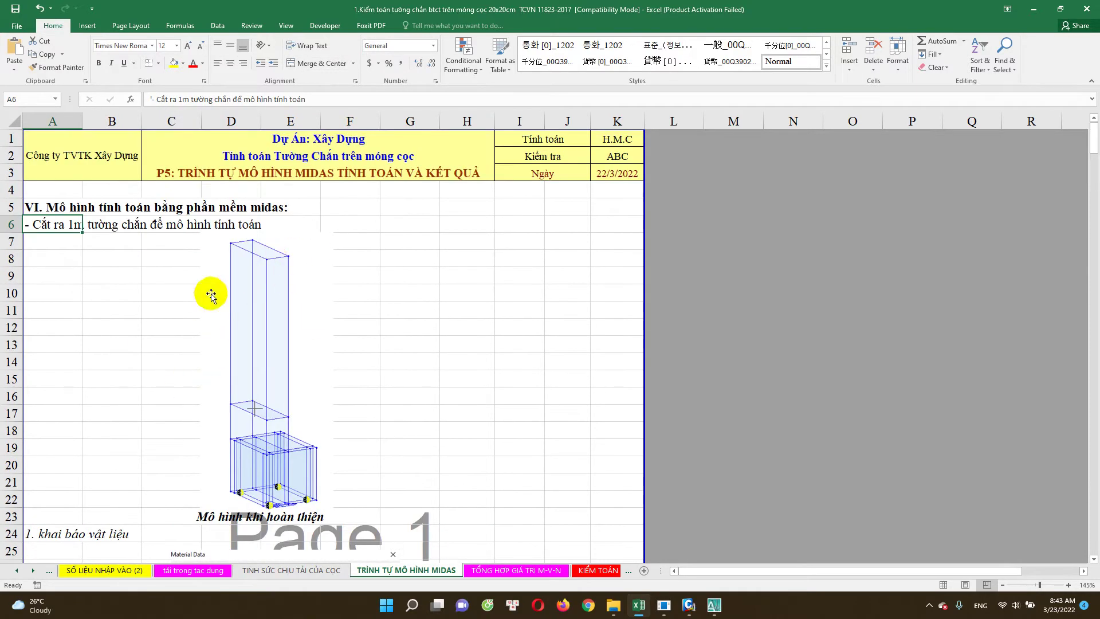
pyautogui.scroll(-3, 189, 447)
pyautogui.scroll(-1, 213, 452)
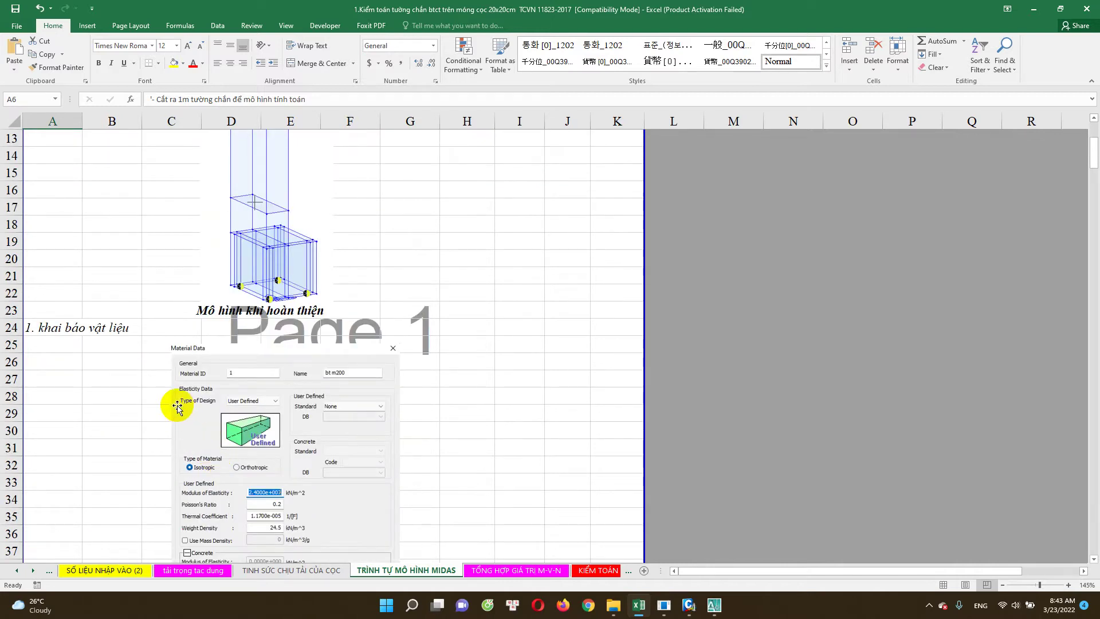
pyautogui.scroll(3, 177, 407)
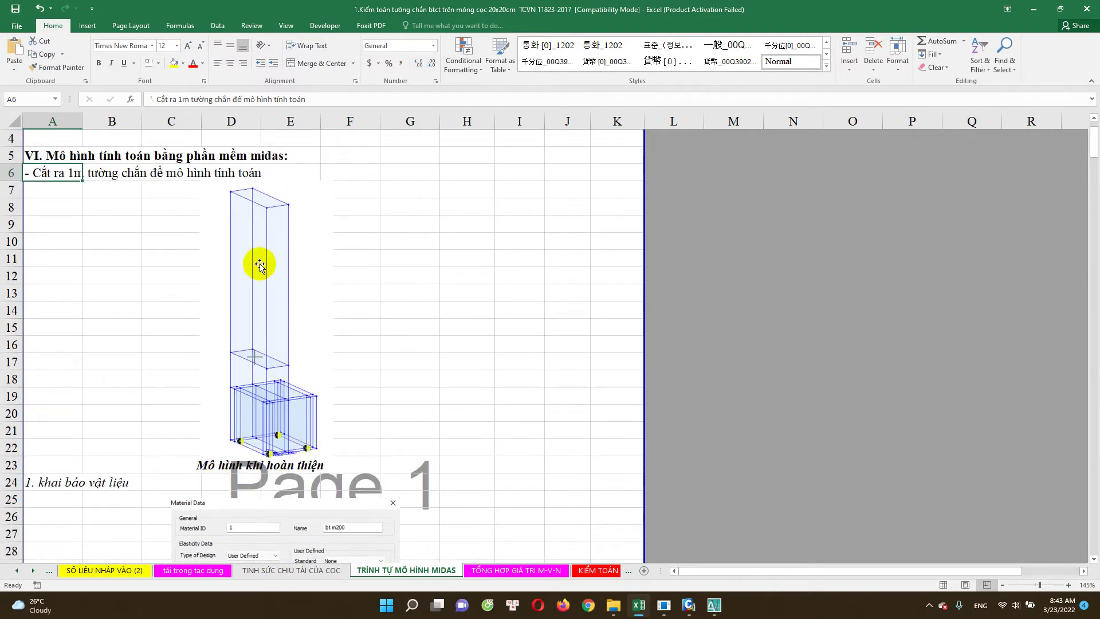
pyautogui.scroll(-1, 218, 344)
pyautogui.click(74, 430)
# Scroll further to the solid-element modelling step heading
pyautogui.scroll(-5, 189, 389)
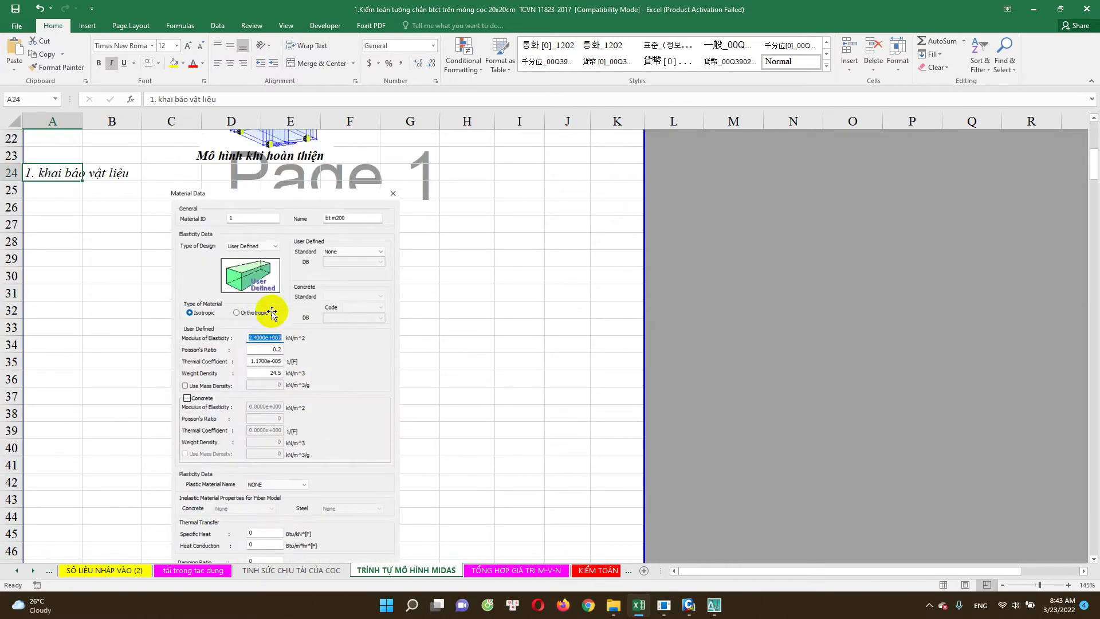
pyautogui.scroll(-4, 243, 423)
pyautogui.scroll(-4, 229, 355)
pyautogui.click(77, 196)
# Scroll down to section 3, the pile point-spring supports with SDz = 2164 kN/m
pyautogui.scroll(-2, 286, 297)
pyautogui.scroll(-1, 267, 343)
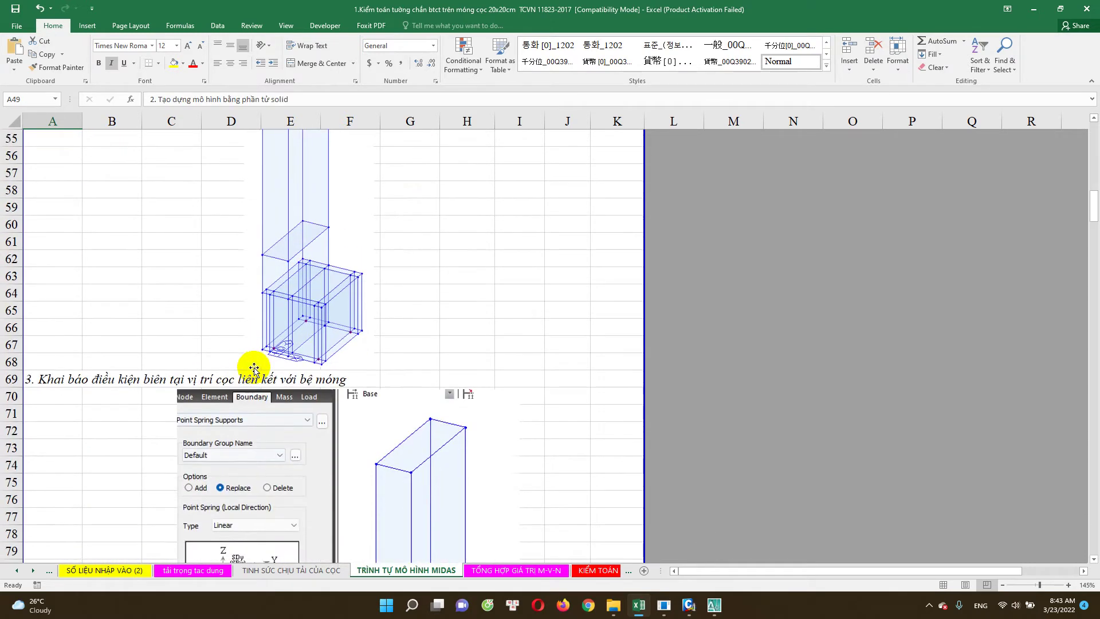
pyautogui.scroll(3, 261, 358)
pyautogui.scroll(-1, 269, 378)
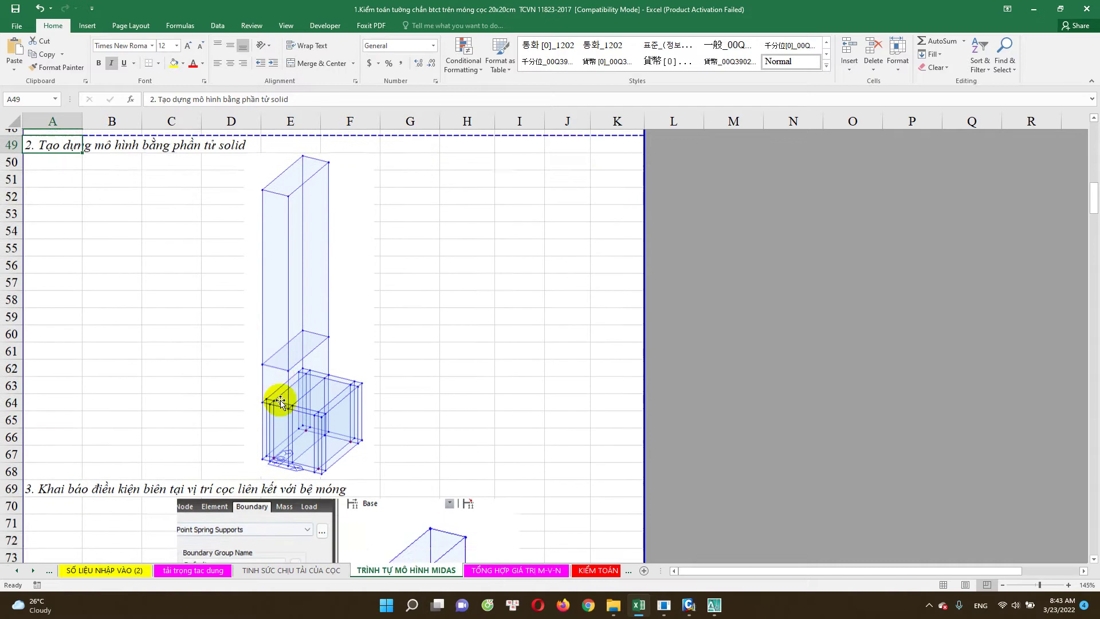
pyautogui.scroll(-2, 335, 455)
pyautogui.scroll(-1, 301, 458)
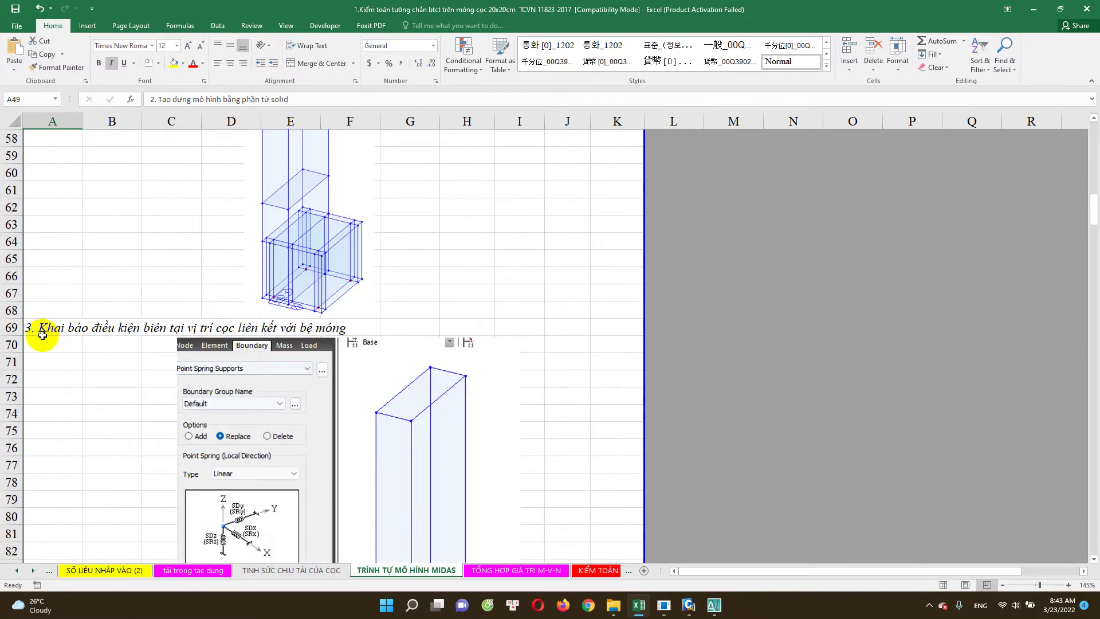
pyautogui.scroll(-2, 303, 370)
pyautogui.scroll(-1, 303, 369)
pyautogui.scroll(-1, 321, 375)
pyautogui.scroll(-2, 417, 442)
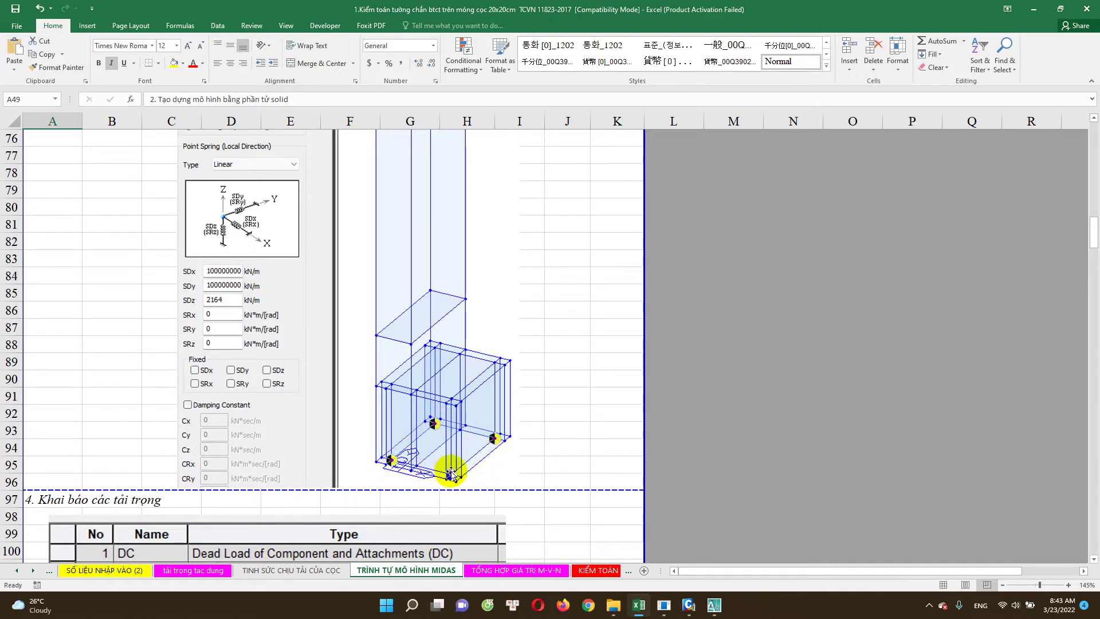
# Scroll from the Point Spring Supports image past the load cases to section 5.3, selecting J200
pyautogui.scroll(2, 276, 358)
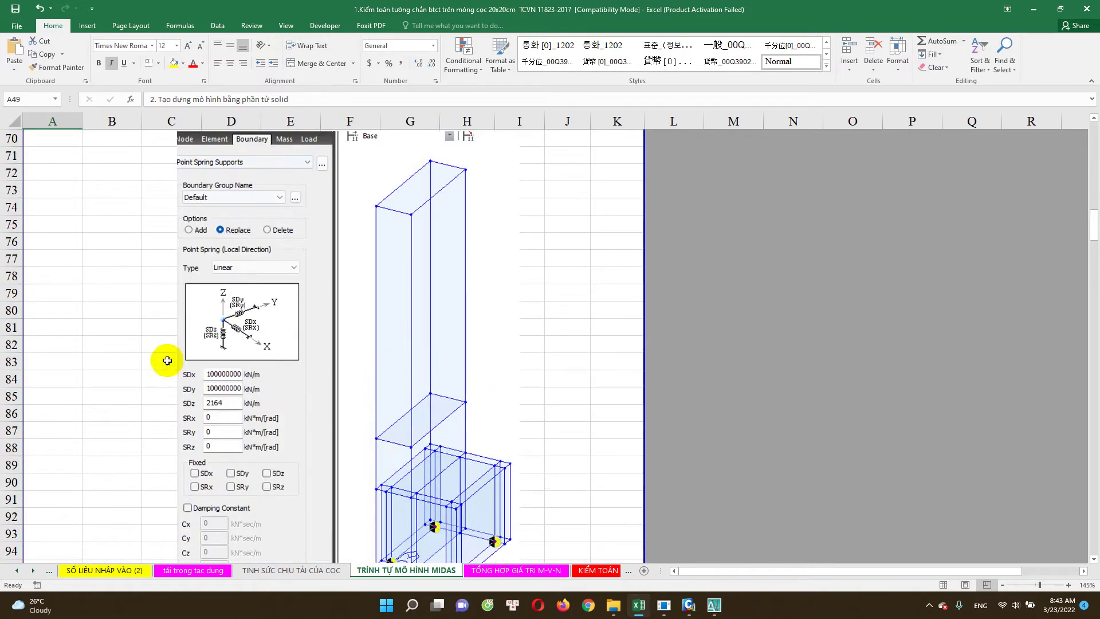
pyautogui.scroll(-2, 270, 407)
pyautogui.scroll(-2, 252, 369)
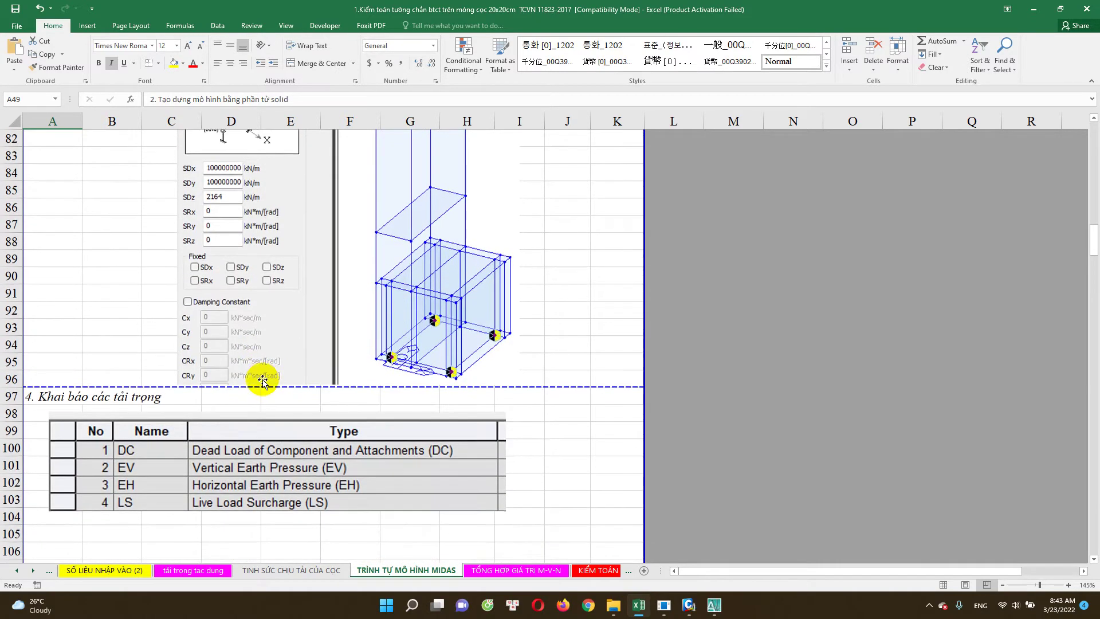
pyautogui.scroll(-3, 265, 382)
pyautogui.scroll(-1, 189, 364)
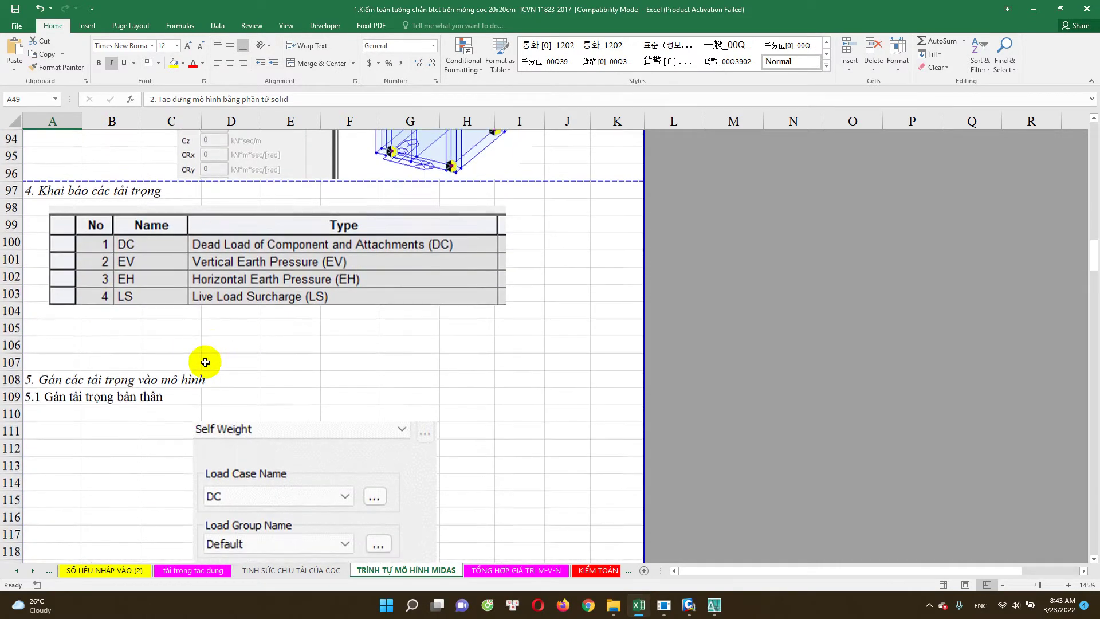
pyautogui.scroll(-3, 168, 367)
pyautogui.scroll(-2, 192, 376)
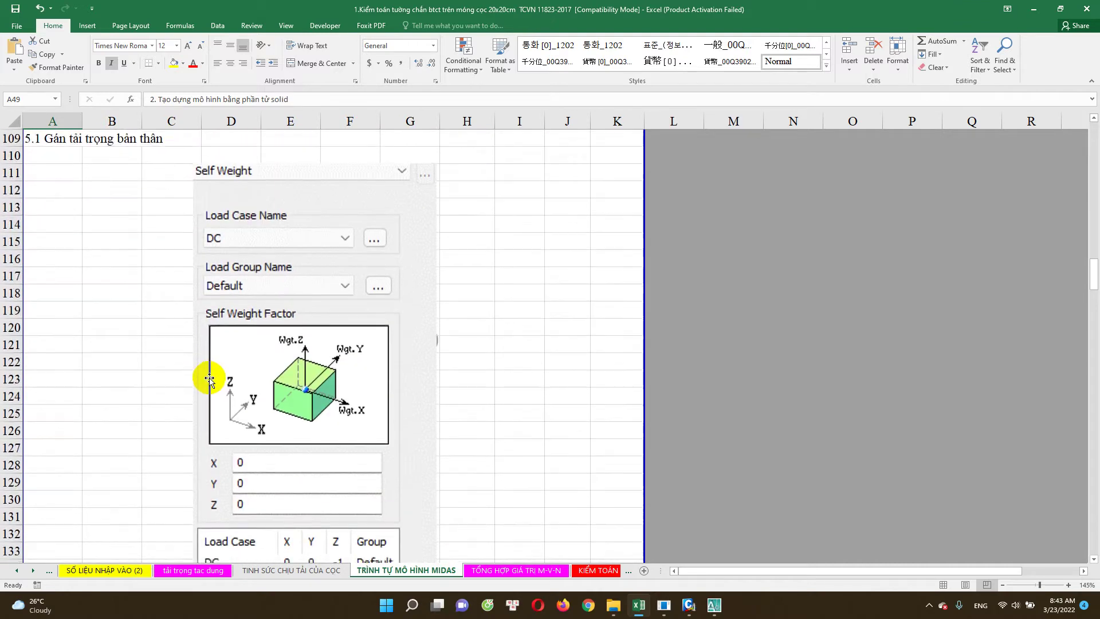
pyautogui.scroll(2, 209, 356)
pyautogui.scroll(2, 202, 374)
pyautogui.scroll(1, 211, 378)
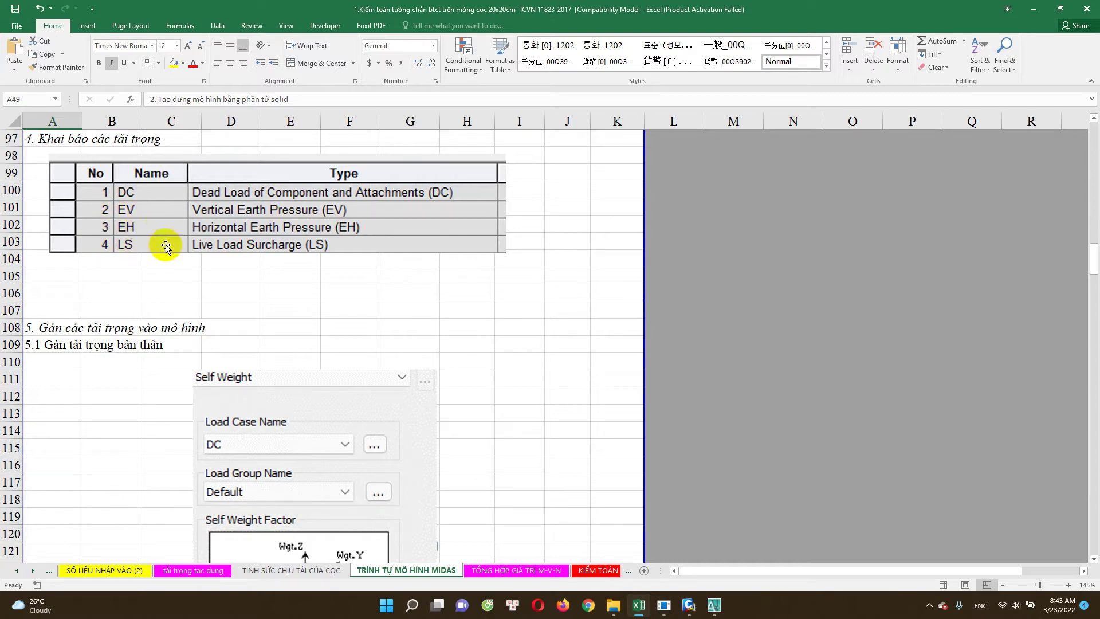
pyautogui.scroll(-2, 162, 351)
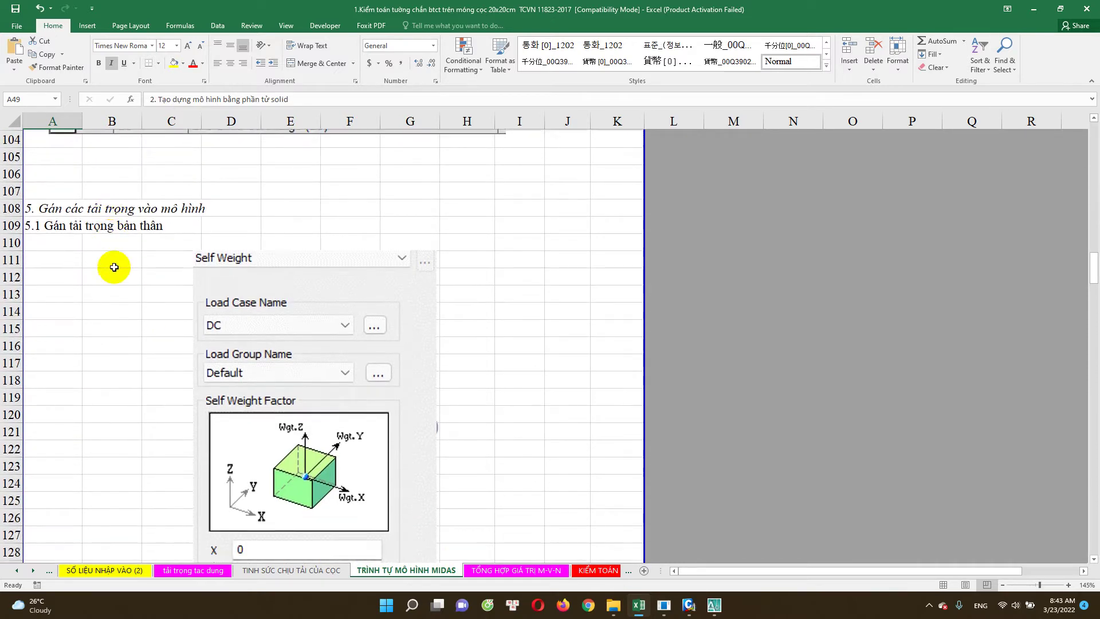
pyautogui.scroll(-2, 113, 265)
pyautogui.scroll(-4, 295, 327)
pyautogui.scroll(-1, 270, 413)
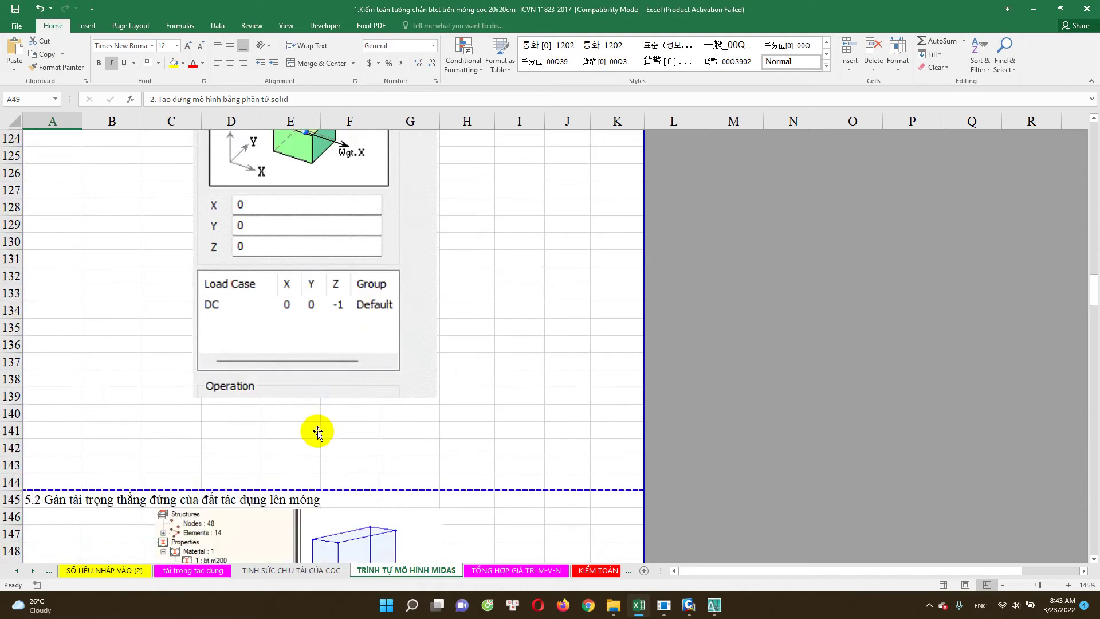
pyautogui.scroll(-6, 319, 434)
pyautogui.scroll(-2, 310, 401)
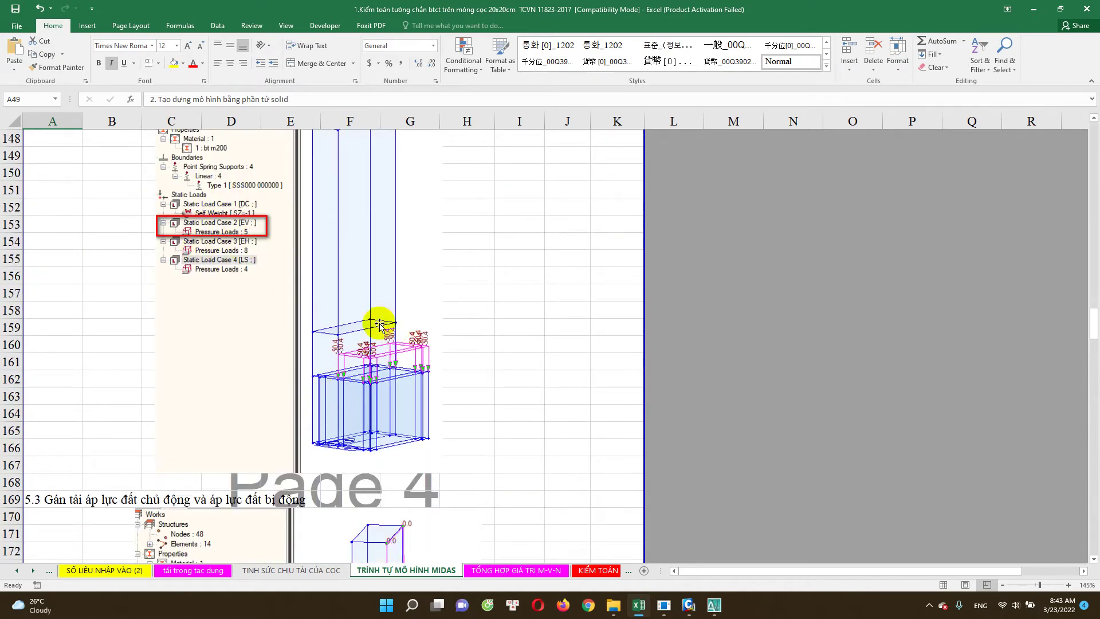
pyautogui.scroll(1, 365, 385)
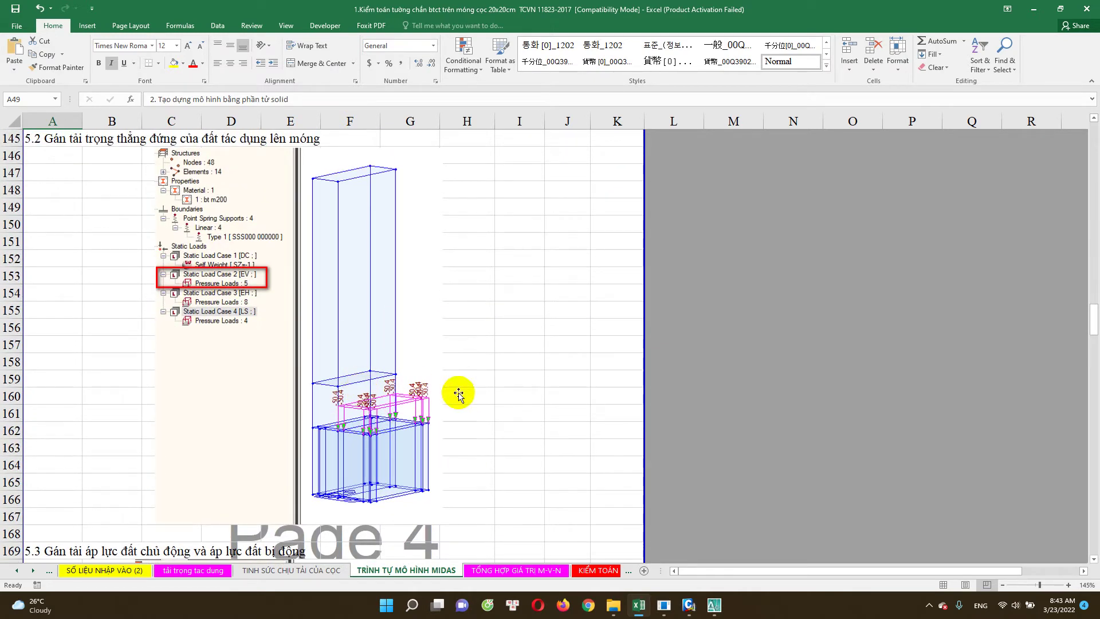
pyautogui.scroll(-4, 376, 439)
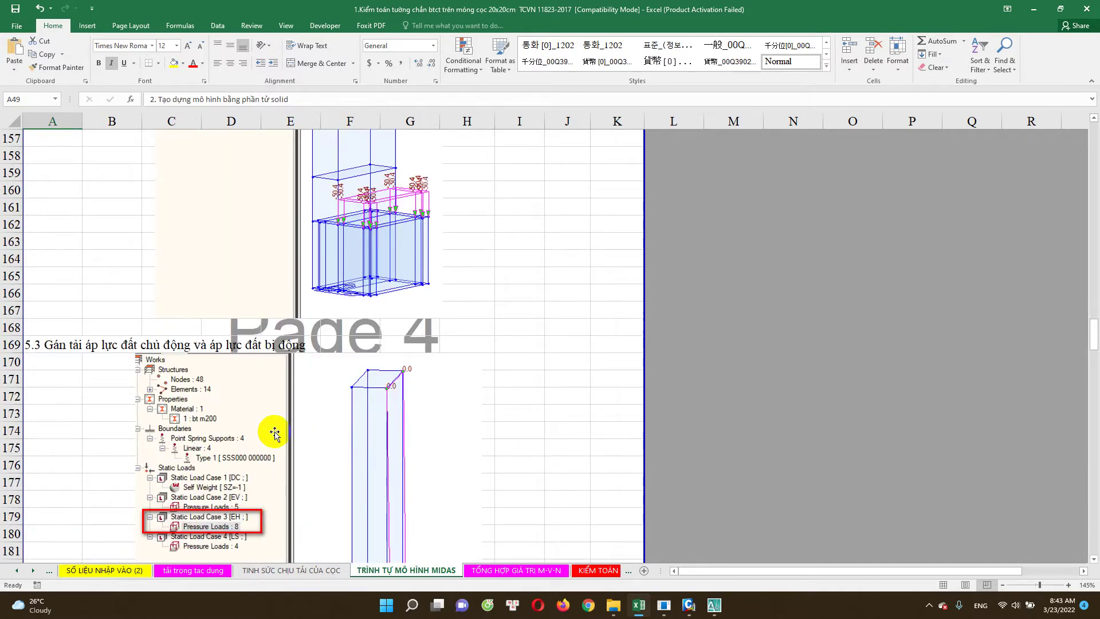
pyautogui.scroll(4, 272, 430)
pyautogui.scroll(-7, 270, 429)
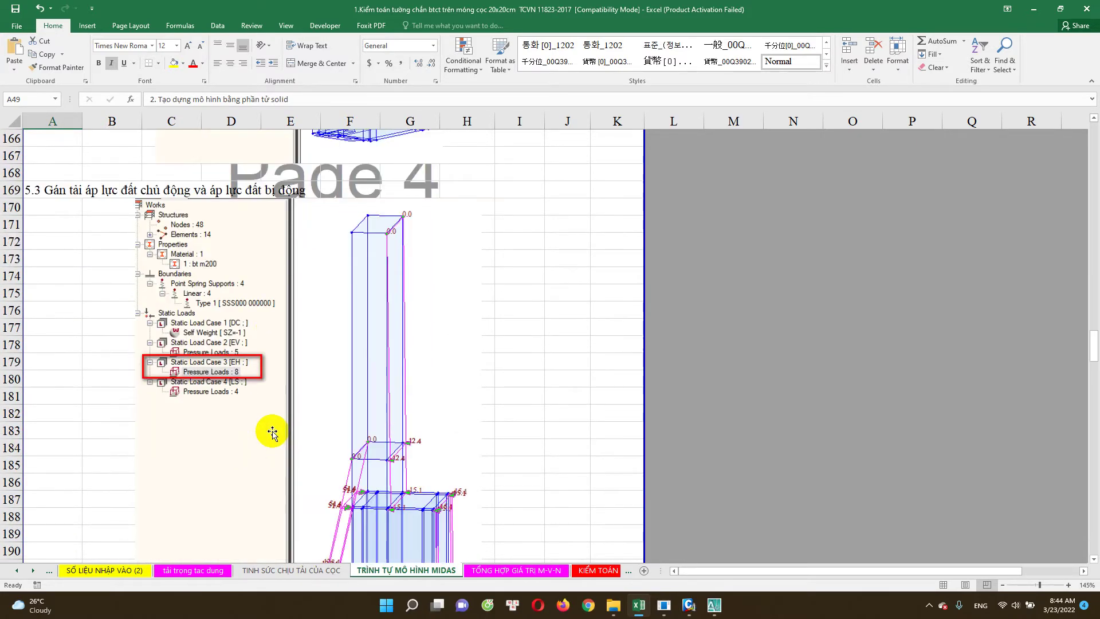
pyautogui.scroll(-2, 204, 393)
pyautogui.scroll(2, 356, 438)
pyautogui.scroll(-1, 412, 464)
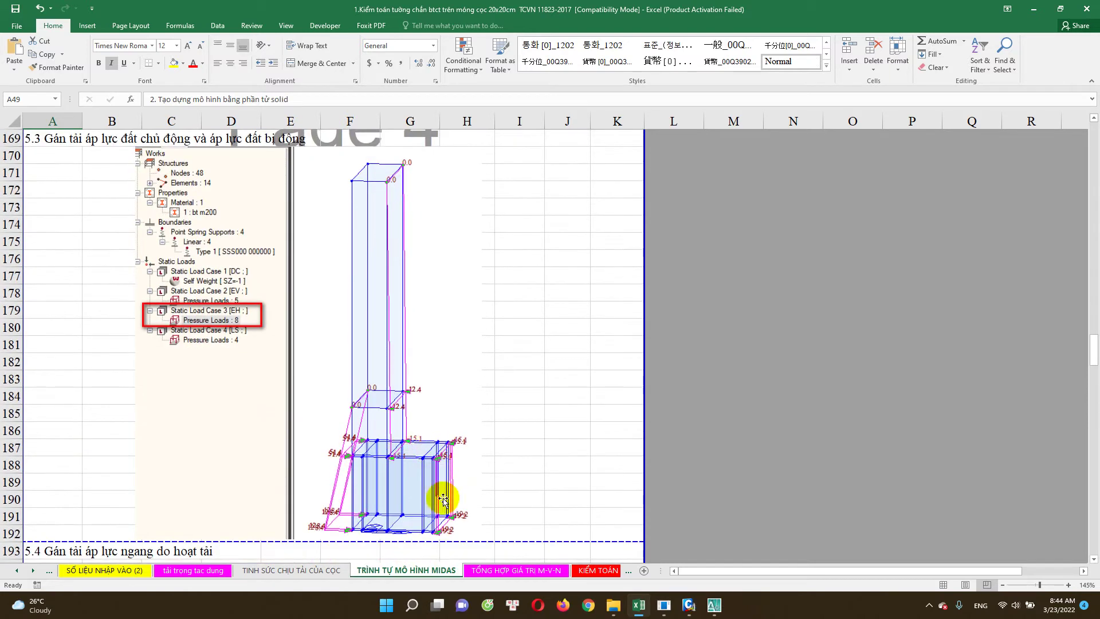
pyautogui.scroll(-1, 442, 360)
pyautogui.scroll(1, 424, 286)
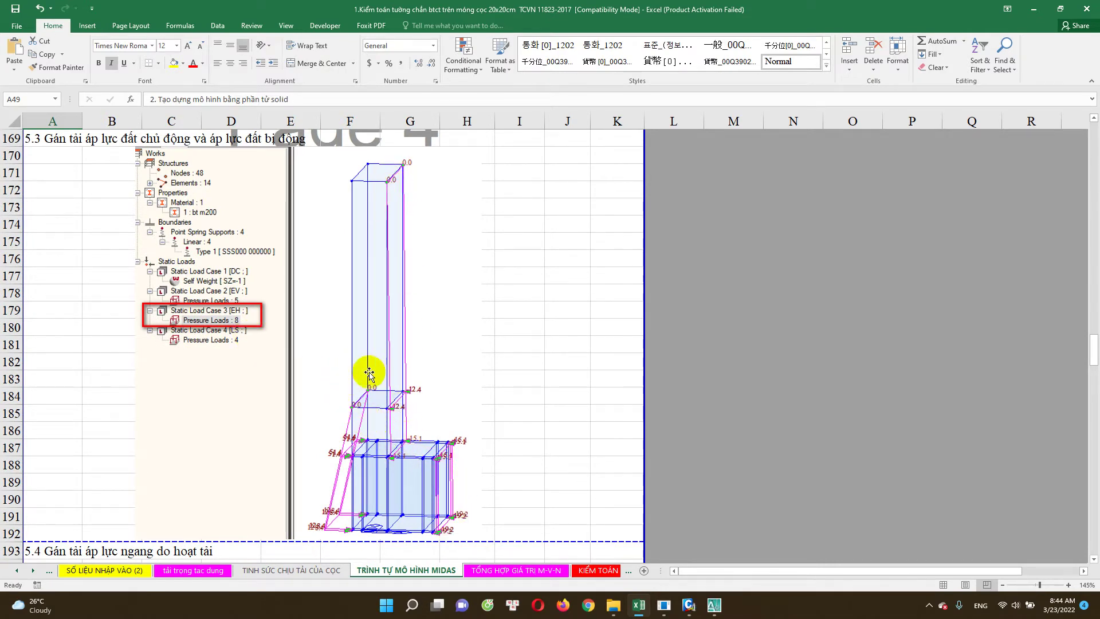
pyautogui.scroll(-5, 322, 476)
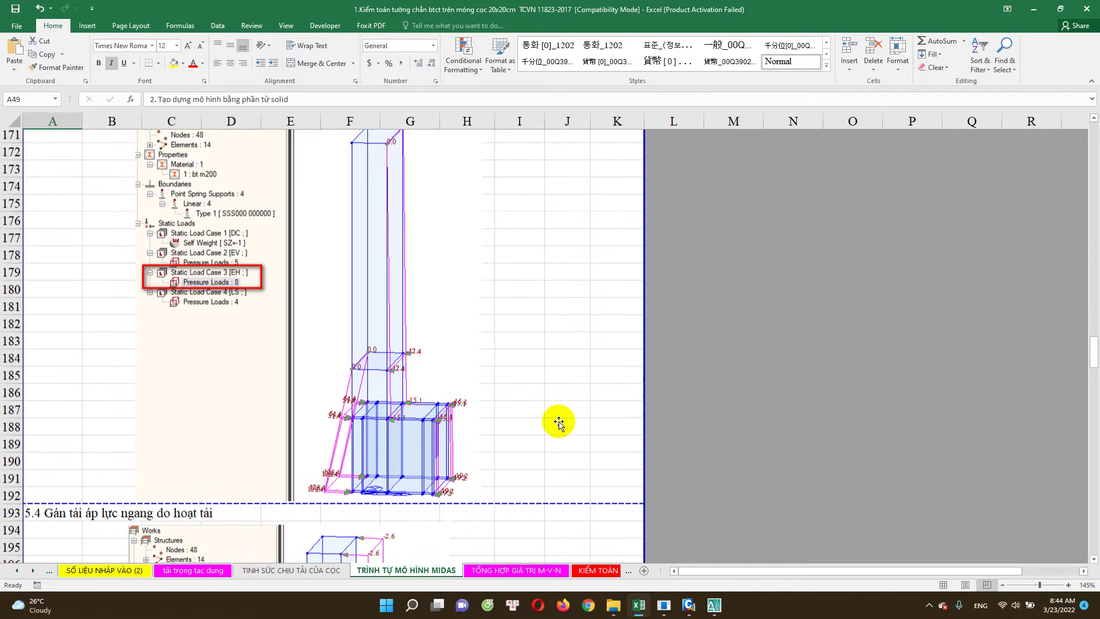
pyautogui.click(560, 422)
pyautogui.scroll(-2, 393, 435)
pyautogui.scroll(-1, 100, 195)
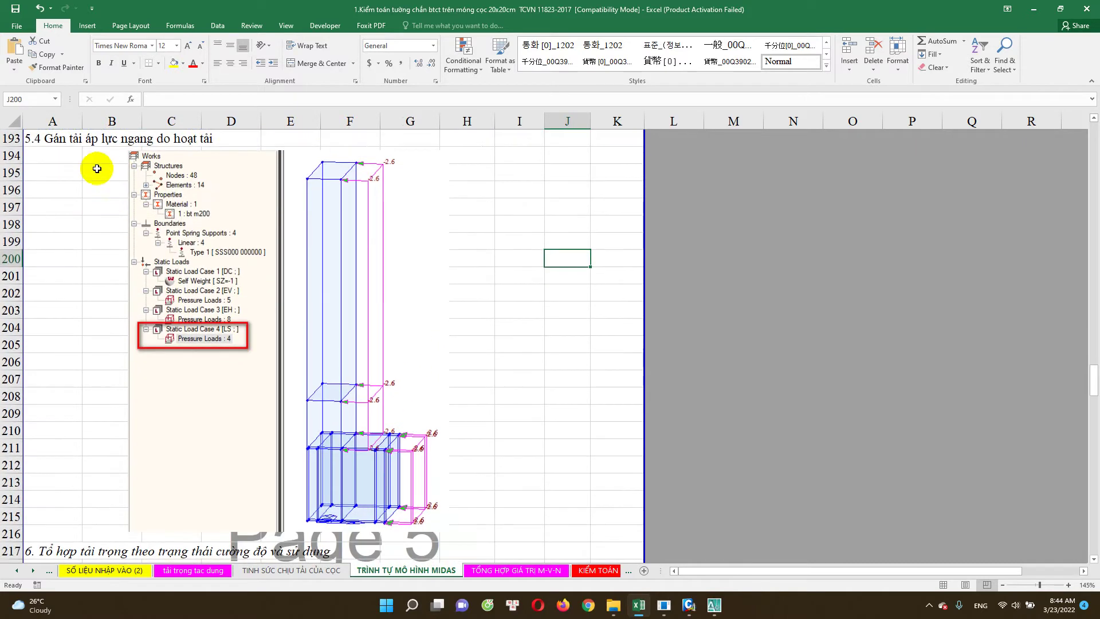
pyautogui.scroll(-1, 369, 393)
pyautogui.scroll(2, 368, 392)
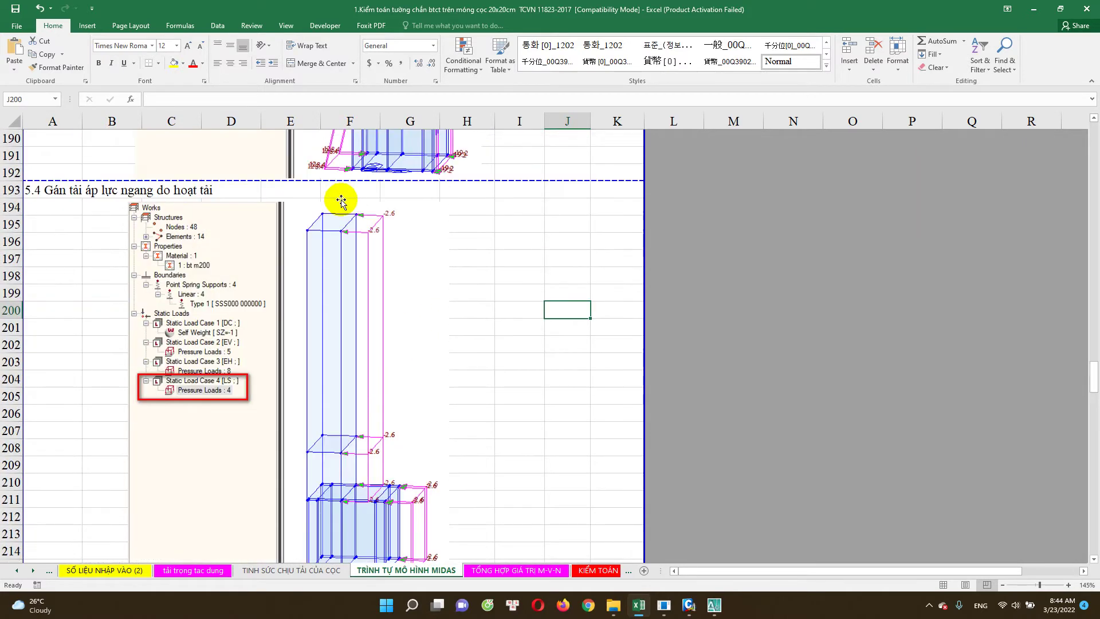
pyautogui.scroll(-1, 383, 260)
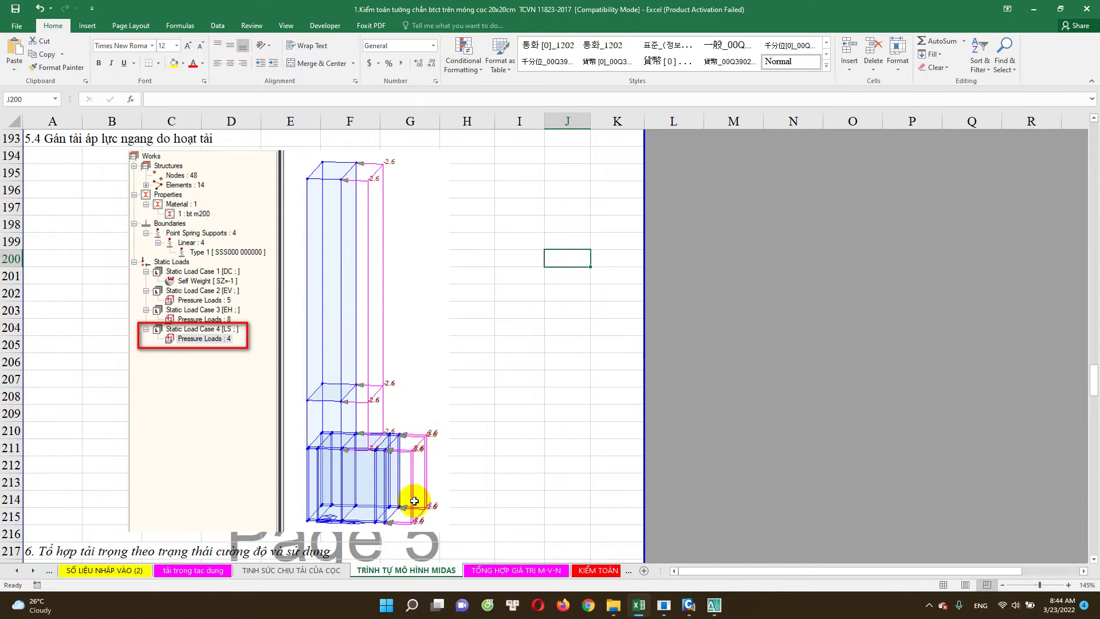
pyautogui.scroll(-1, 414, 501)
pyautogui.scroll(-2, 319, 461)
pyautogui.scroll(-2, 319, 449)
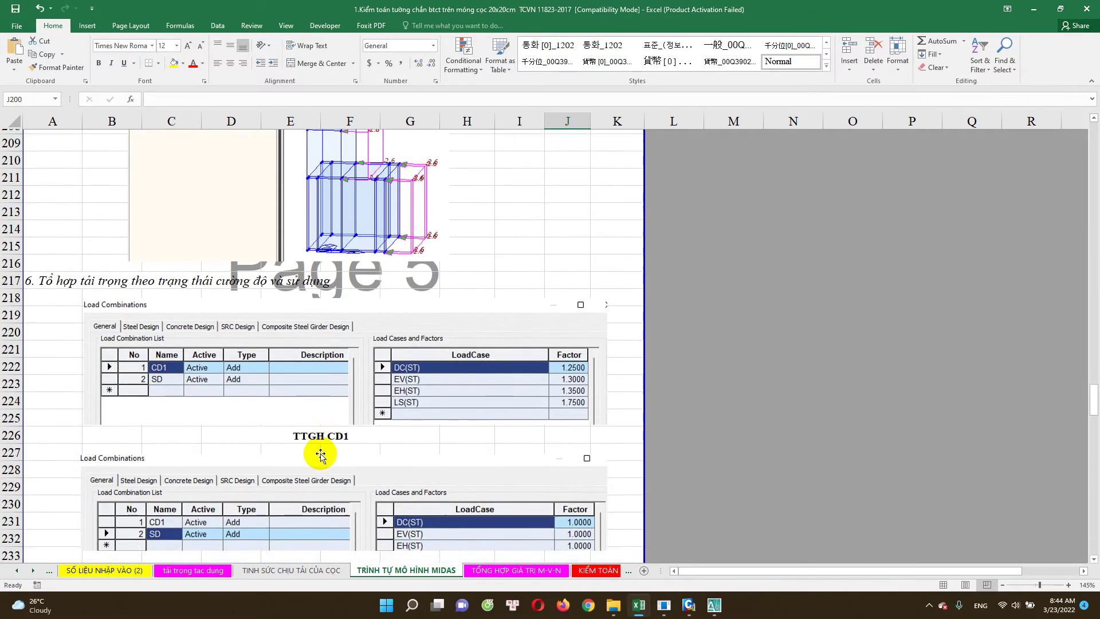
pyautogui.scroll(-1, 319, 449)
pyautogui.scroll(-1, 519, 376)
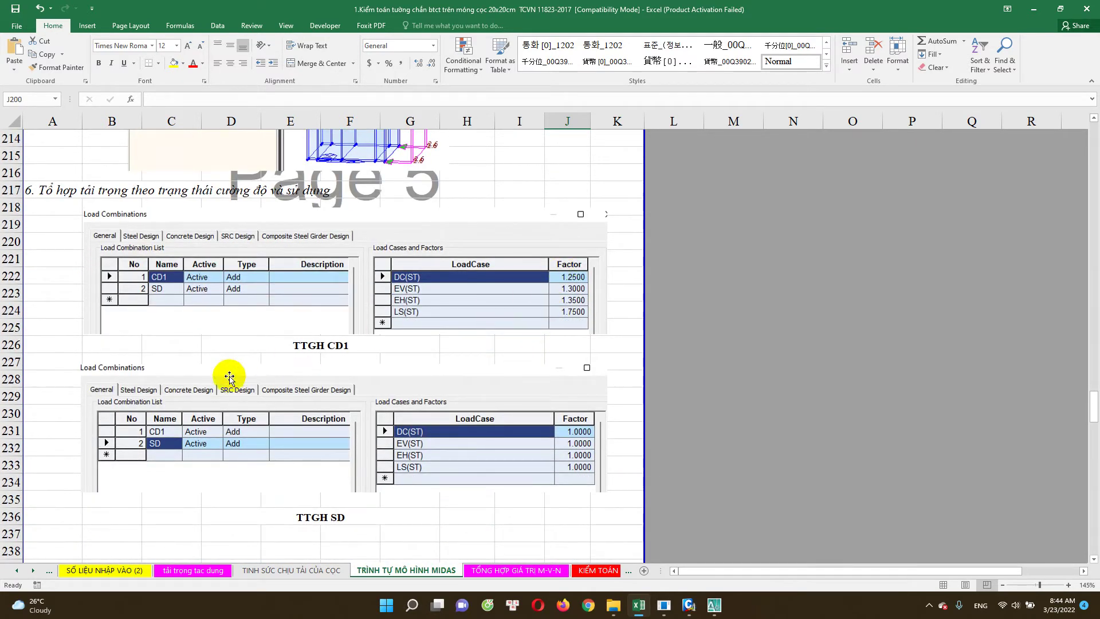
pyautogui.scroll(-1, 229, 376)
pyautogui.scroll(-1, 278, 386)
pyautogui.scroll(-1, 363, 437)
pyautogui.scroll(-3, 319, 450)
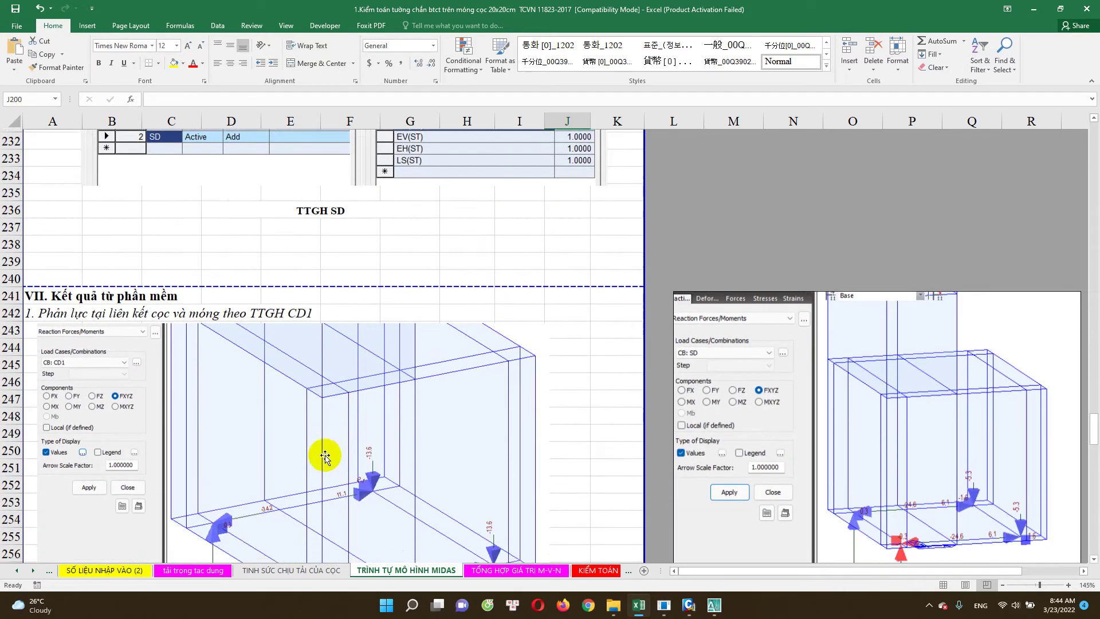
pyautogui.scroll(-1, 319, 442)
pyautogui.scroll(-1, 321, 395)
pyautogui.scroll(-1, 102, 312)
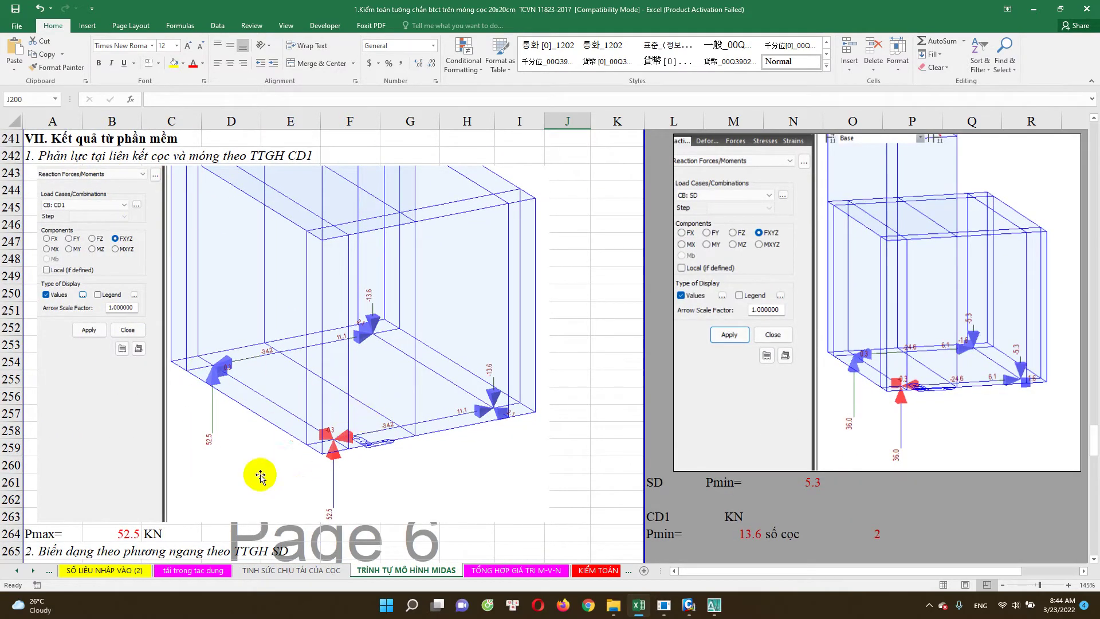
pyautogui.scroll(-1, 332, 443)
pyautogui.scroll(1, 247, 401)
pyautogui.scroll(1, 265, 388)
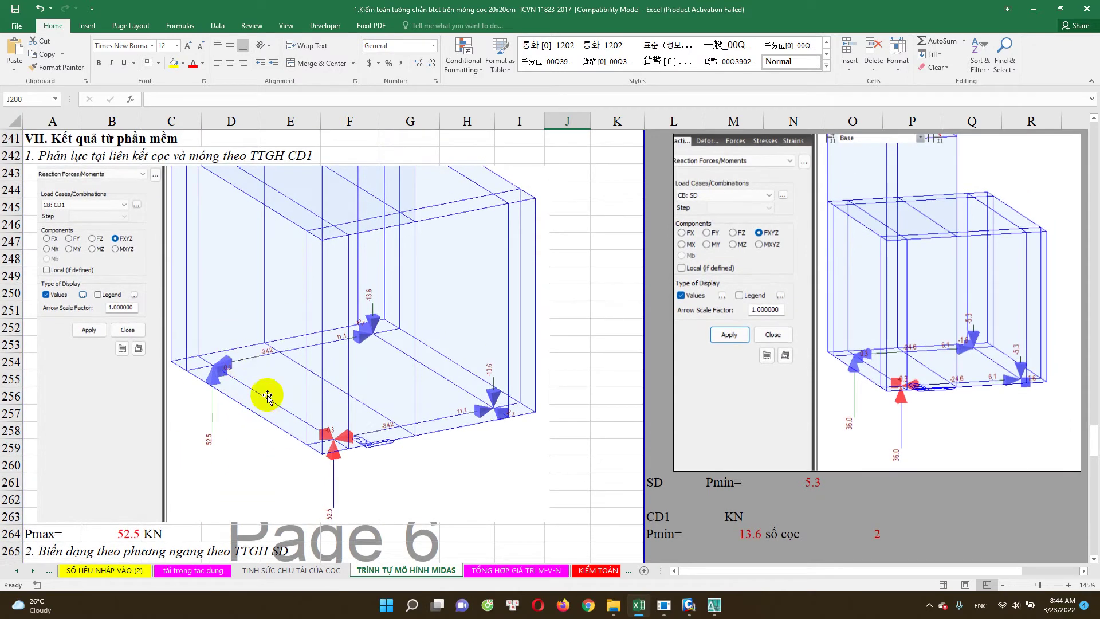
pyautogui.scroll(-1, 290, 429)
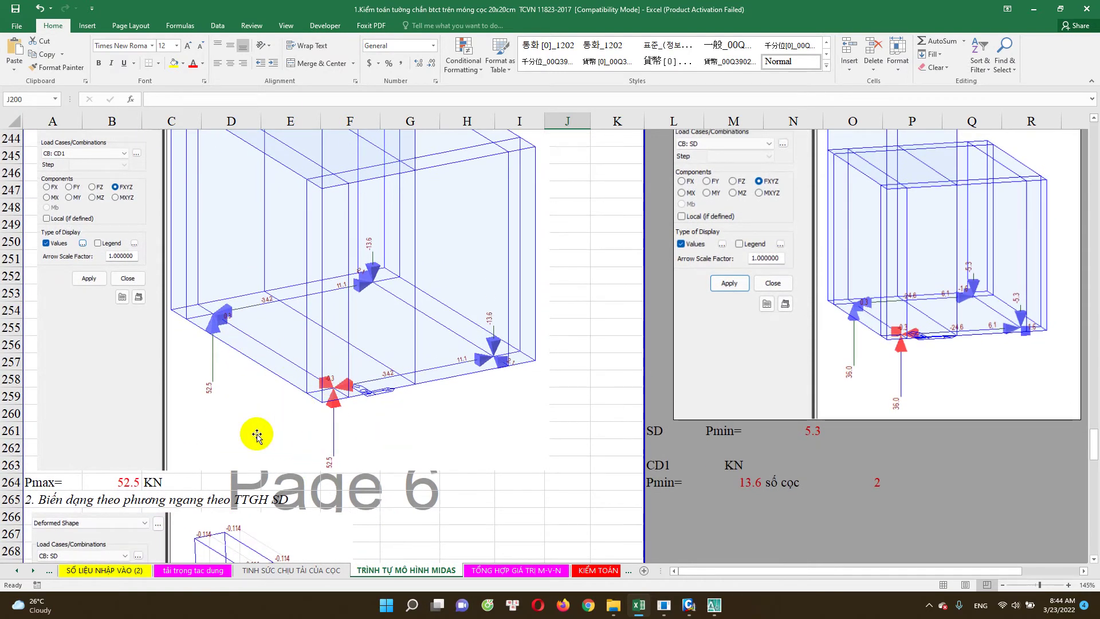
pyautogui.scroll(5, 220, 430)
pyautogui.scroll(11, 227, 458)
pyautogui.scroll(8, 230, 472)
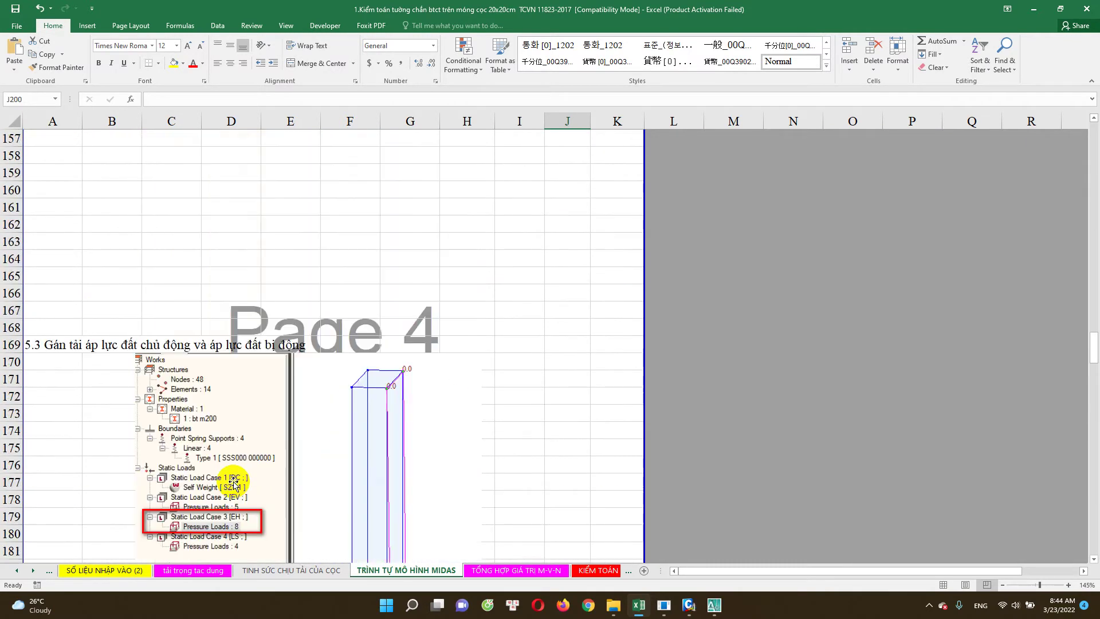
# In M84, enter a formula dividing the pile capacity E84 by 0.02
pyautogui.scroll(7, 223, 481)
pyautogui.scroll(14, 241, 424)
pyautogui.scroll(9, 242, 445)
pyautogui.scroll(6, 242, 445)
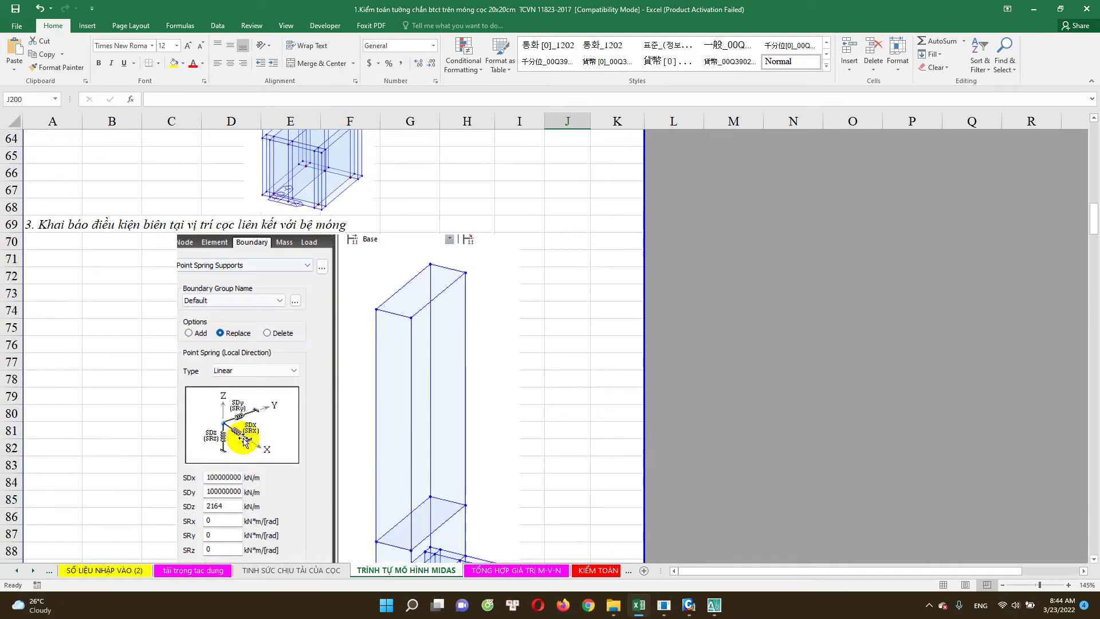
pyautogui.scroll(-2, 237, 423)
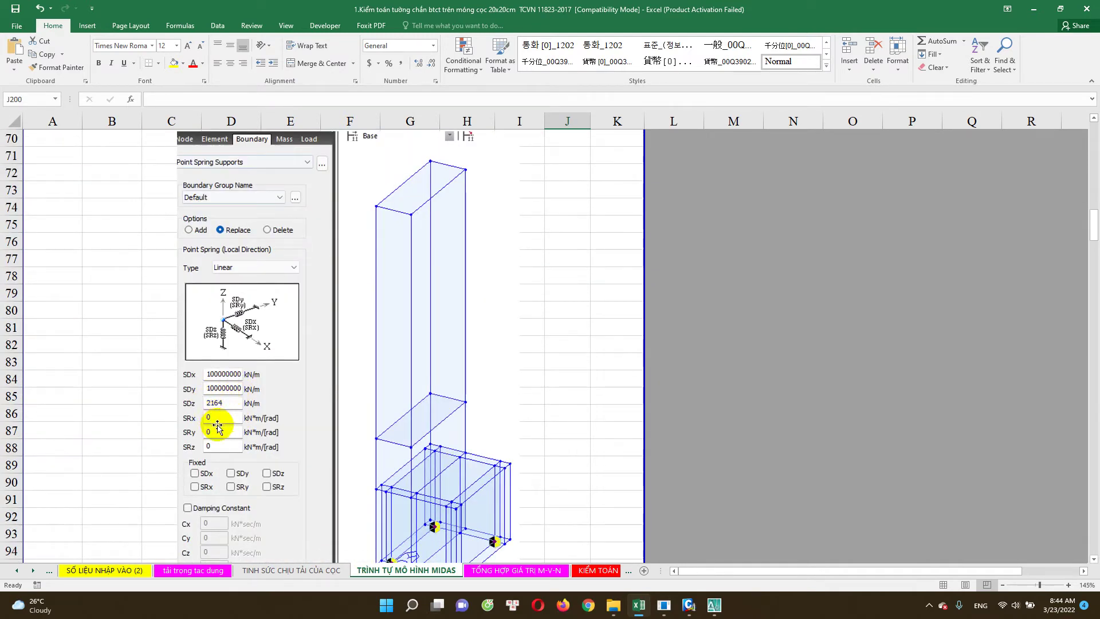
pyautogui.scroll(-1, 218, 426)
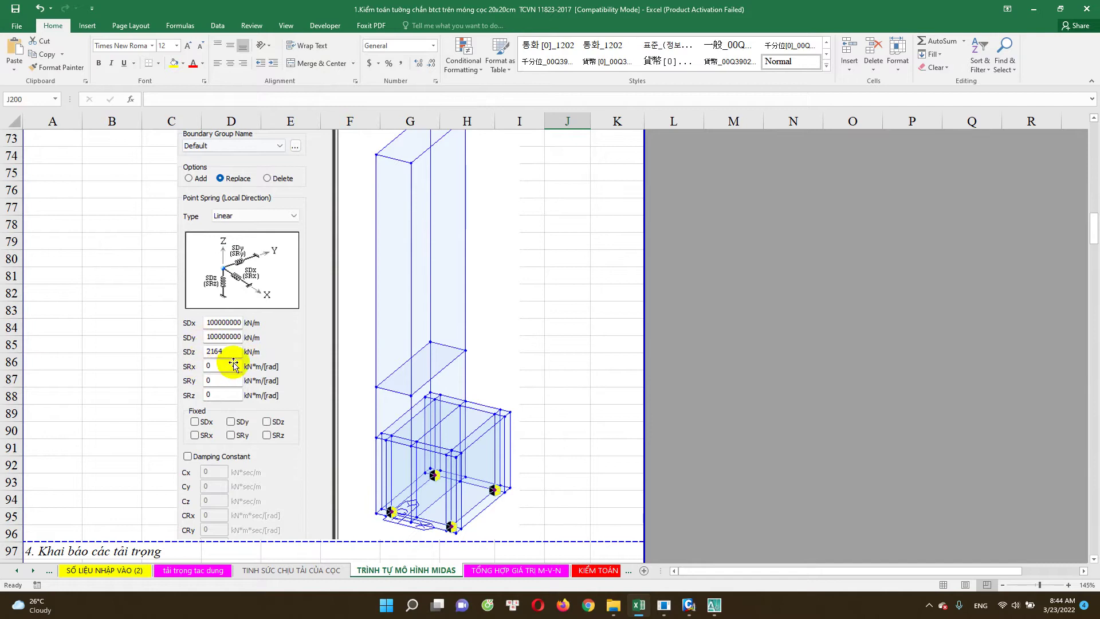
pyautogui.click(740, 330)
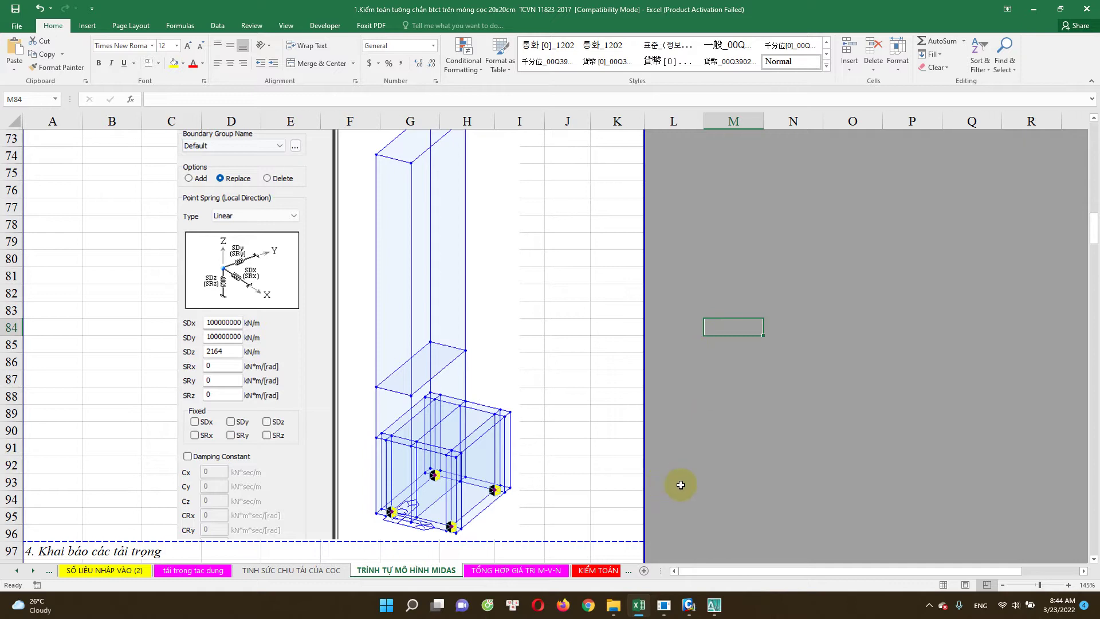
pyautogui.write('=')
pyautogui.click(318, 578)
pyautogui.scroll(-2, 319, 484)
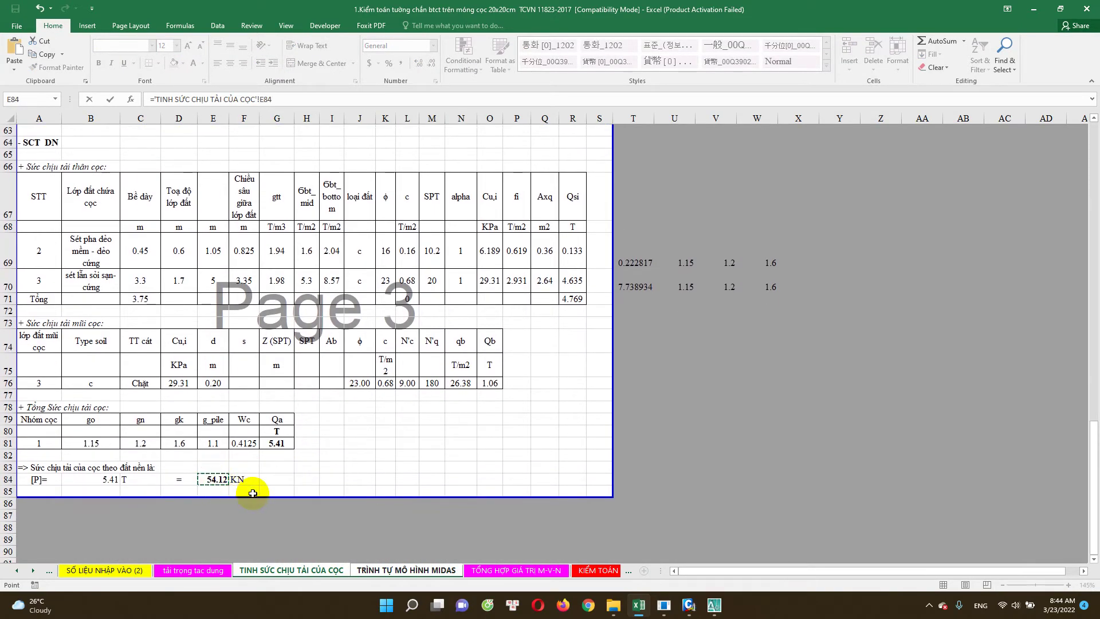
pyautogui.press('Return')
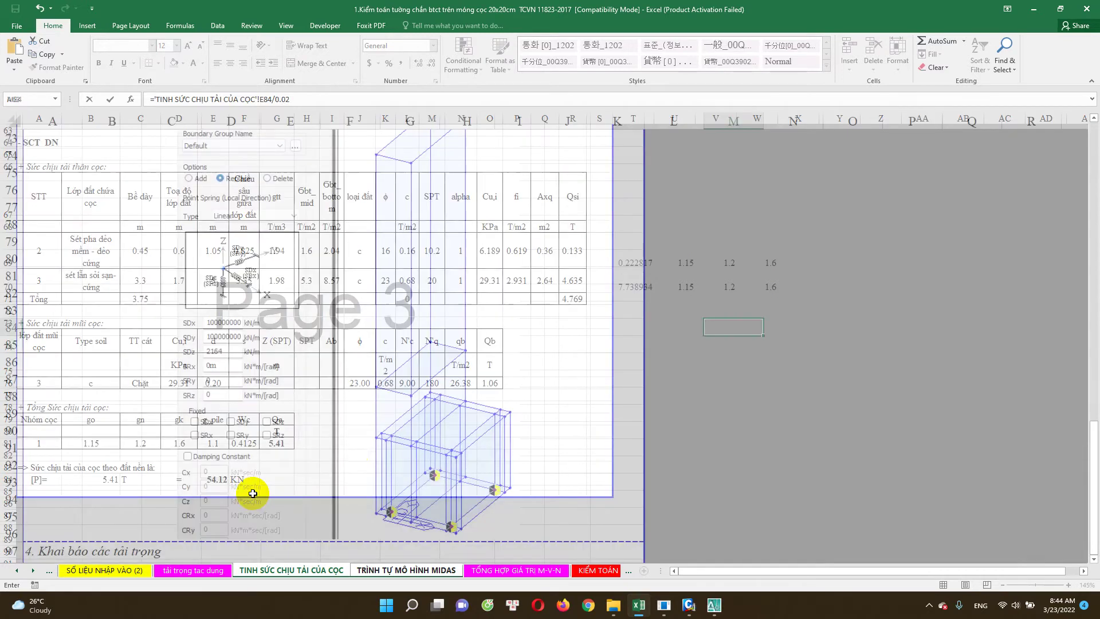
# Change the divisor to 0.025 and confirm the 2164.627 result matches SDz
pyautogui.doubleClick(741, 328)
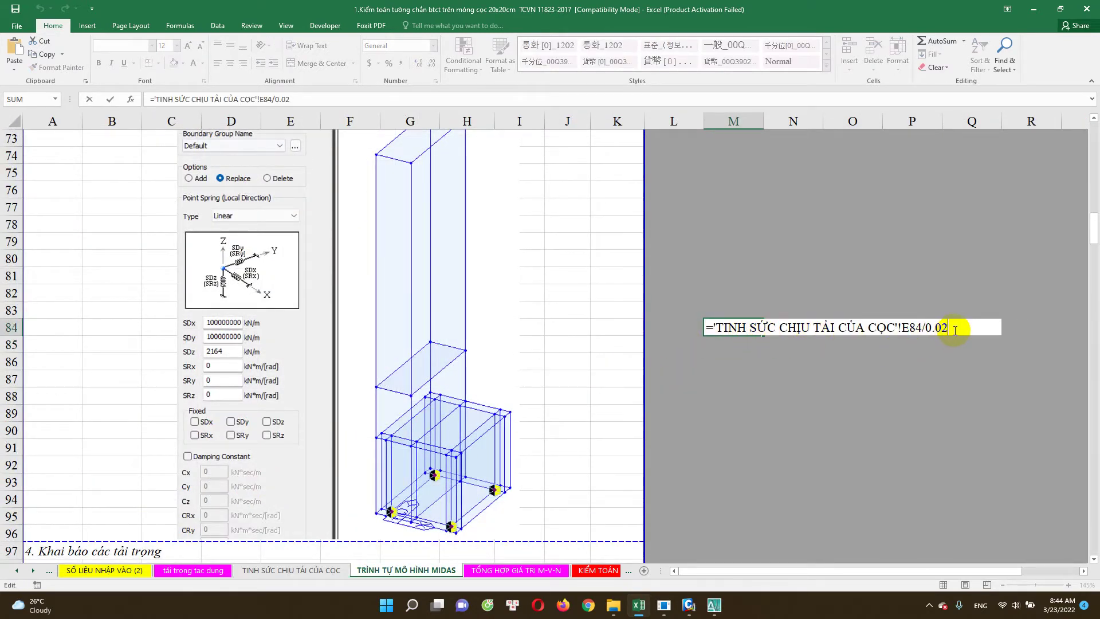
pyautogui.write('5')
pyautogui.press('Return')
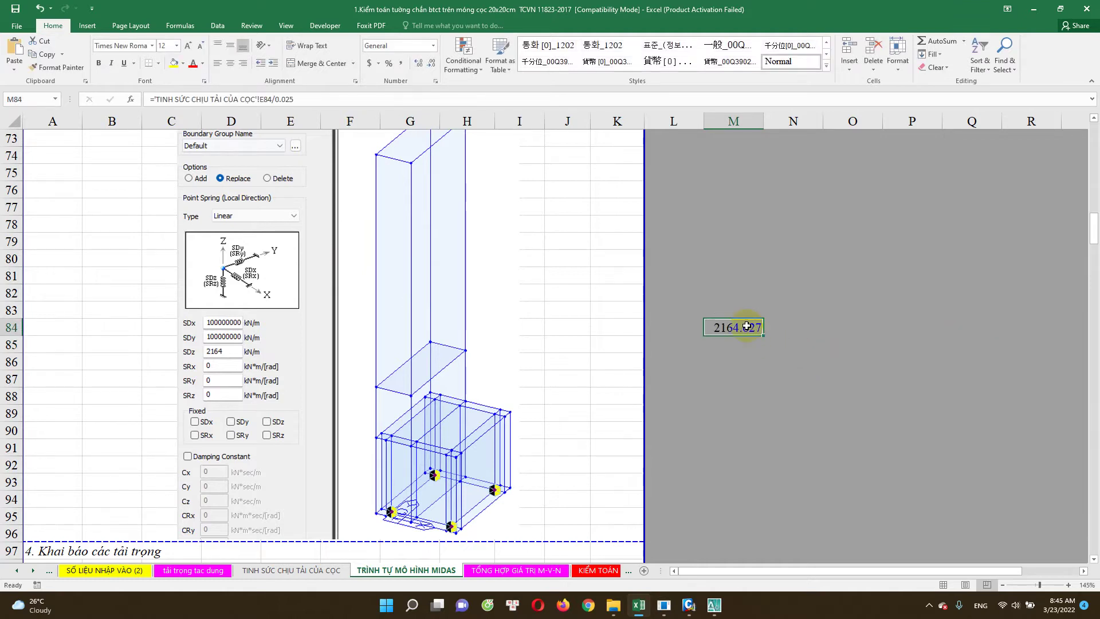
pyautogui.doubleClick(747, 327)
pyautogui.press('Escape')
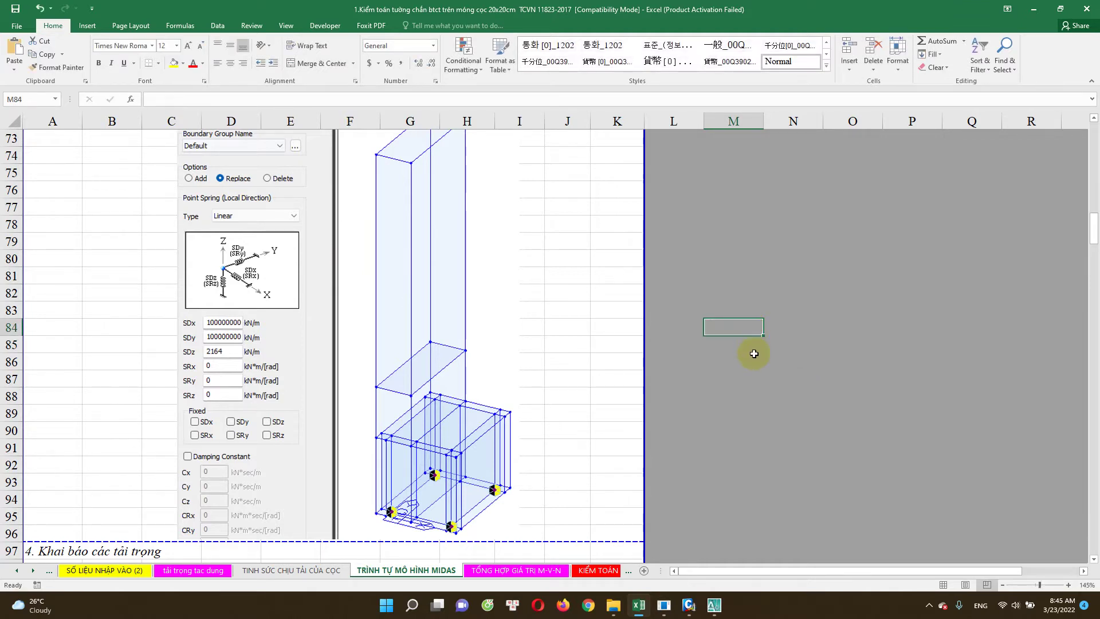
pyautogui.scroll(-6, 389, 389)
# Scroll the MIDAS procedure sheet down to the section VII pile reaction results
pyautogui.scroll(-1, 278, 405)
pyautogui.scroll(4, 277, 400)
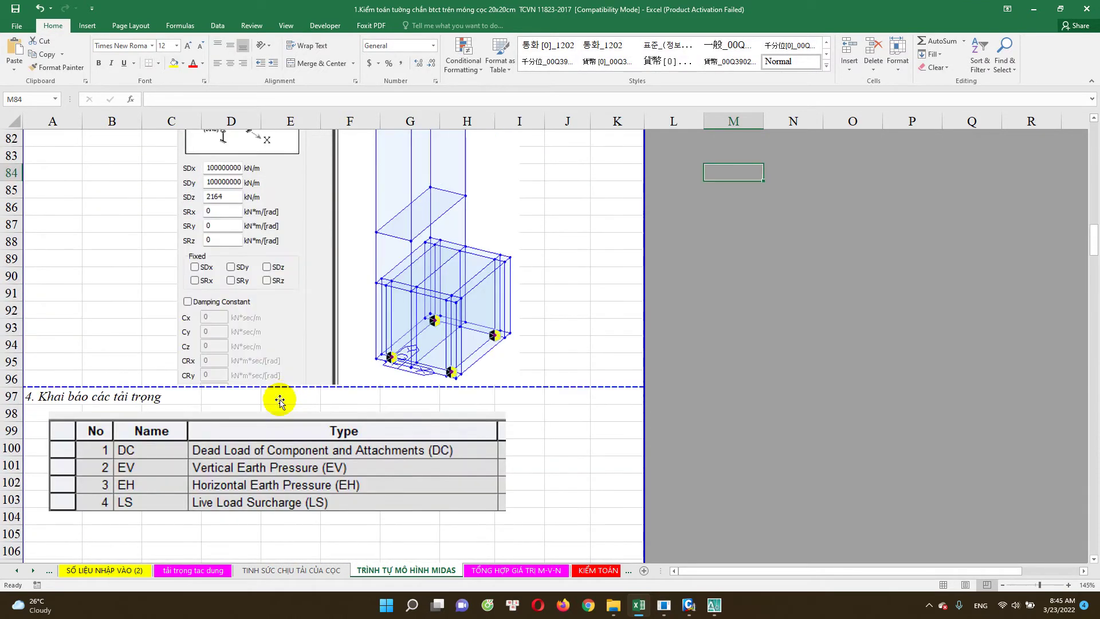
pyautogui.scroll(-10, 277, 397)
pyautogui.scroll(-15, 283, 432)
pyautogui.scroll(-4, 287, 430)
pyautogui.scroll(-5, 290, 430)
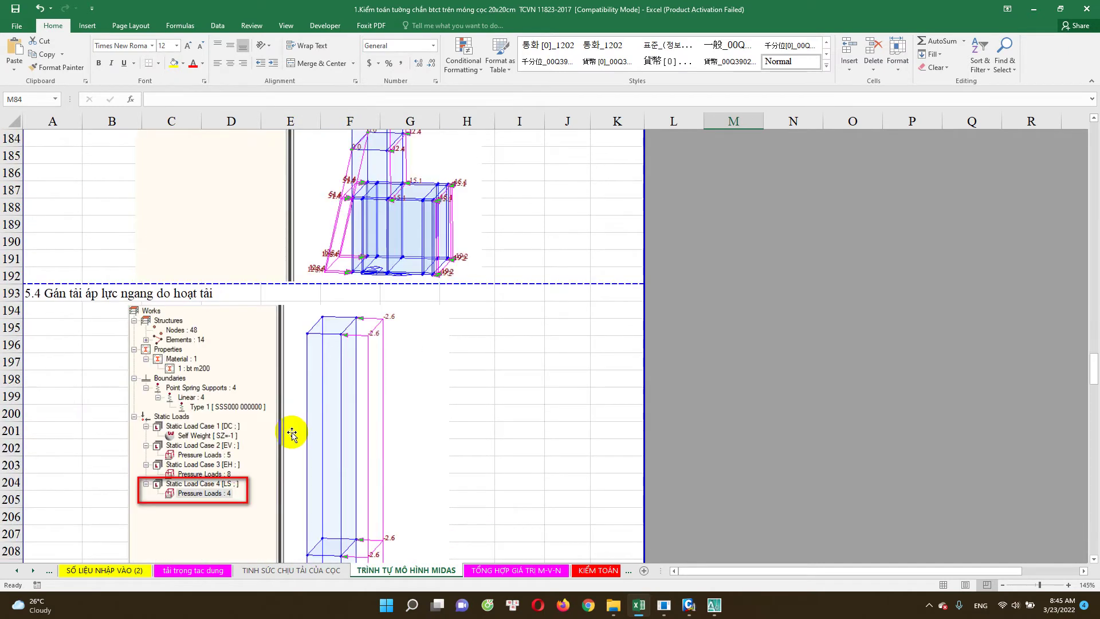
pyautogui.scroll(-4, 292, 433)
pyautogui.scroll(-2, 293, 431)
pyautogui.scroll(-4, 292, 430)
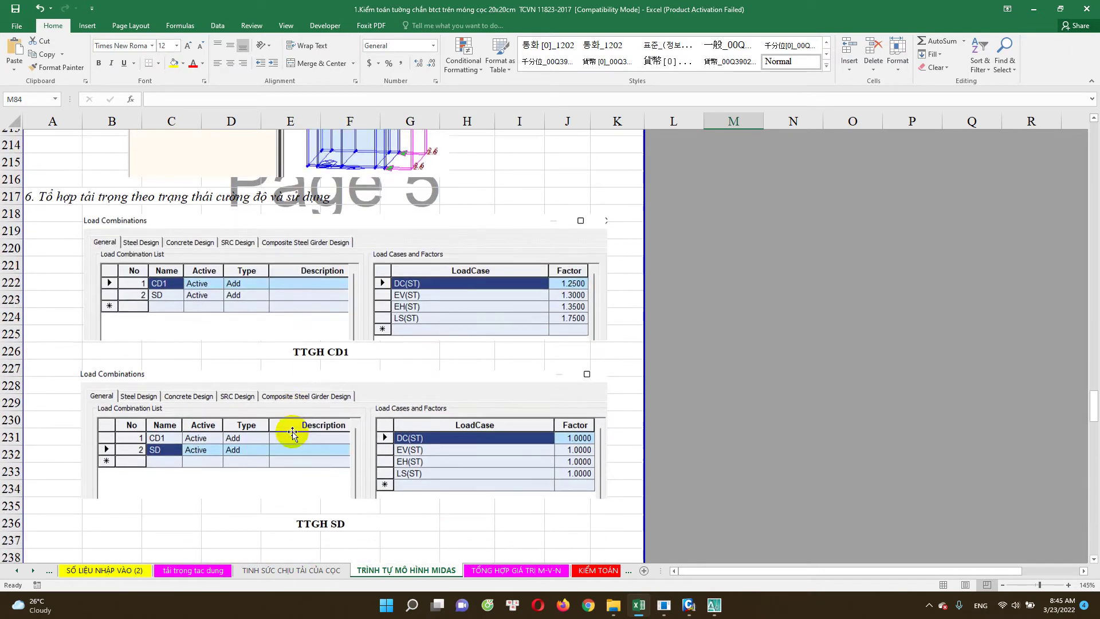
pyautogui.scroll(7, 292, 428)
pyautogui.scroll(9, 292, 424)
pyautogui.scroll(4, 292, 421)
pyautogui.scroll(5, 292, 418)
pyautogui.scroll(8, 292, 418)
pyautogui.scroll(5, 289, 413)
pyautogui.scroll(3, 252, 355)
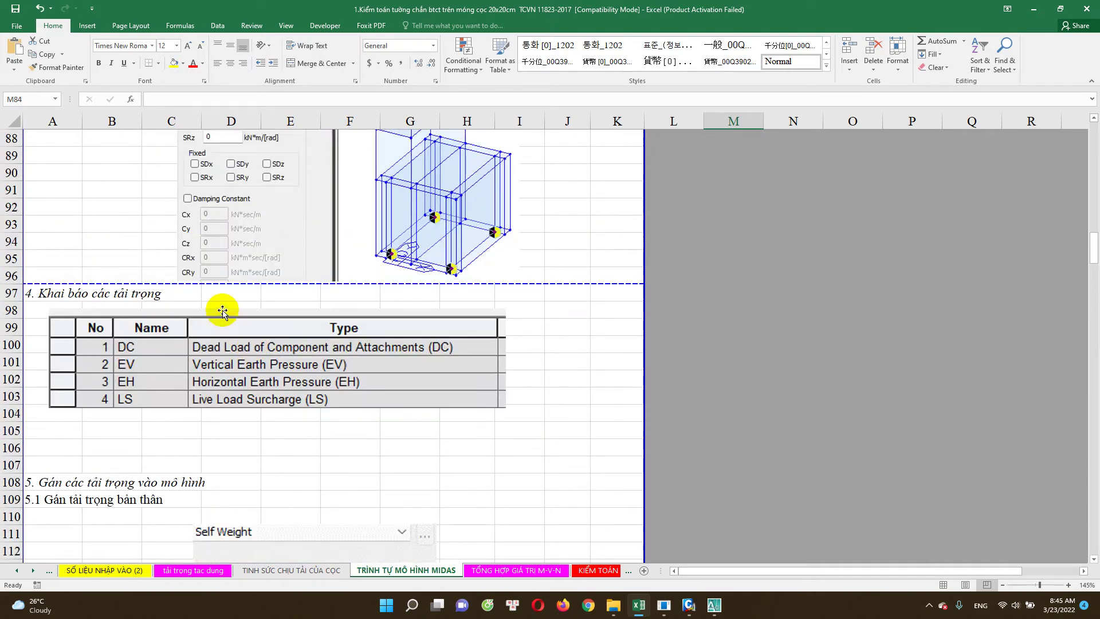
pyautogui.scroll(3, 224, 306)
pyautogui.scroll(1, 226, 312)
pyautogui.scroll(-5, 200, 429)
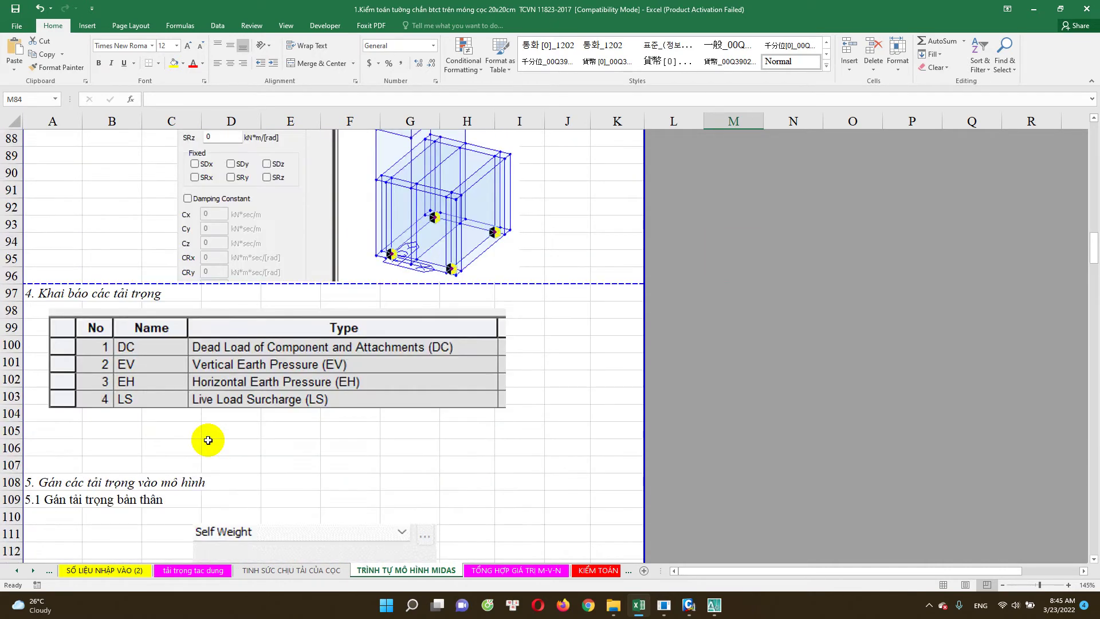
pyautogui.scroll(-5, 214, 444)
pyautogui.scroll(-6, 217, 454)
pyautogui.scroll(-5, 221, 457)
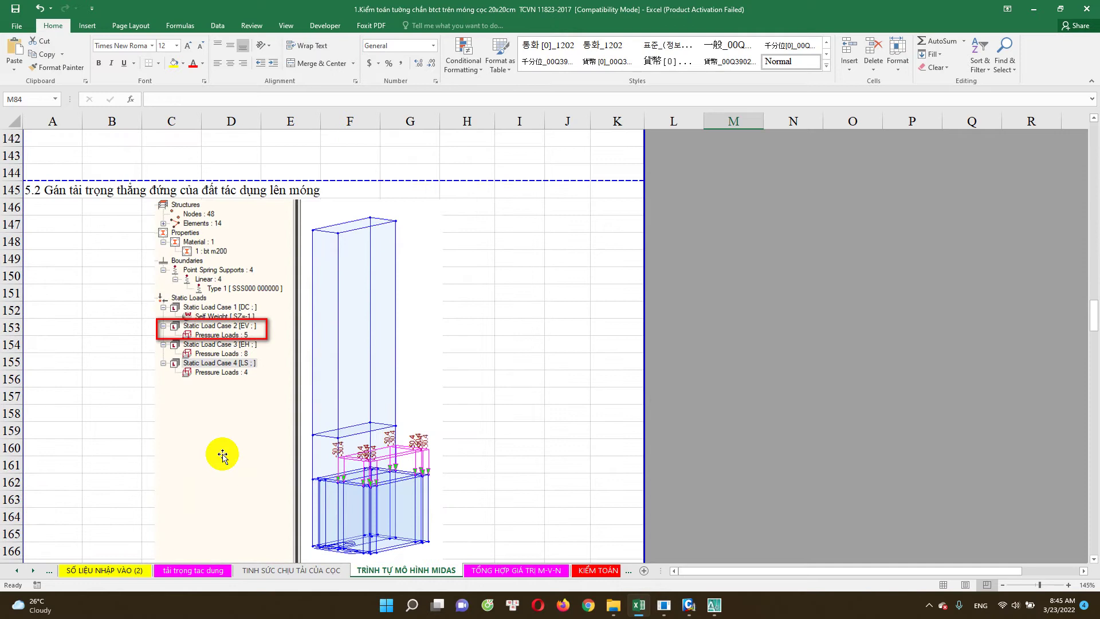
pyautogui.scroll(-3, 222, 455)
pyautogui.scroll(-5, 226, 457)
pyautogui.scroll(-5, 229, 458)
pyautogui.scroll(-6, 236, 461)
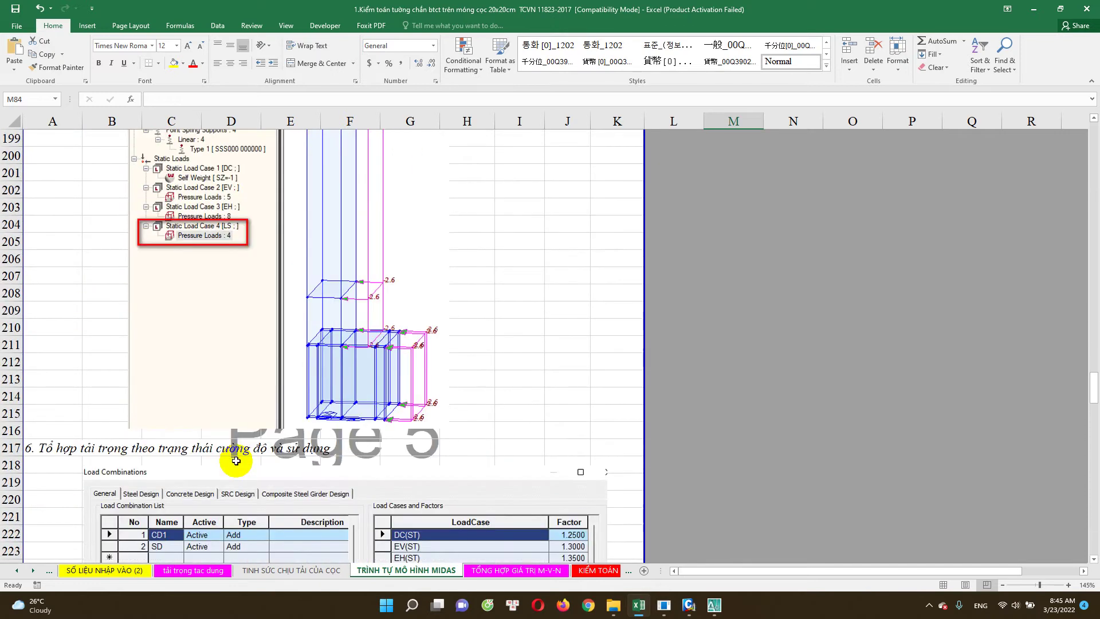
pyautogui.scroll(-1, 235, 461)
pyautogui.scroll(-3, 282, 423)
pyautogui.scroll(-7, 248, 387)
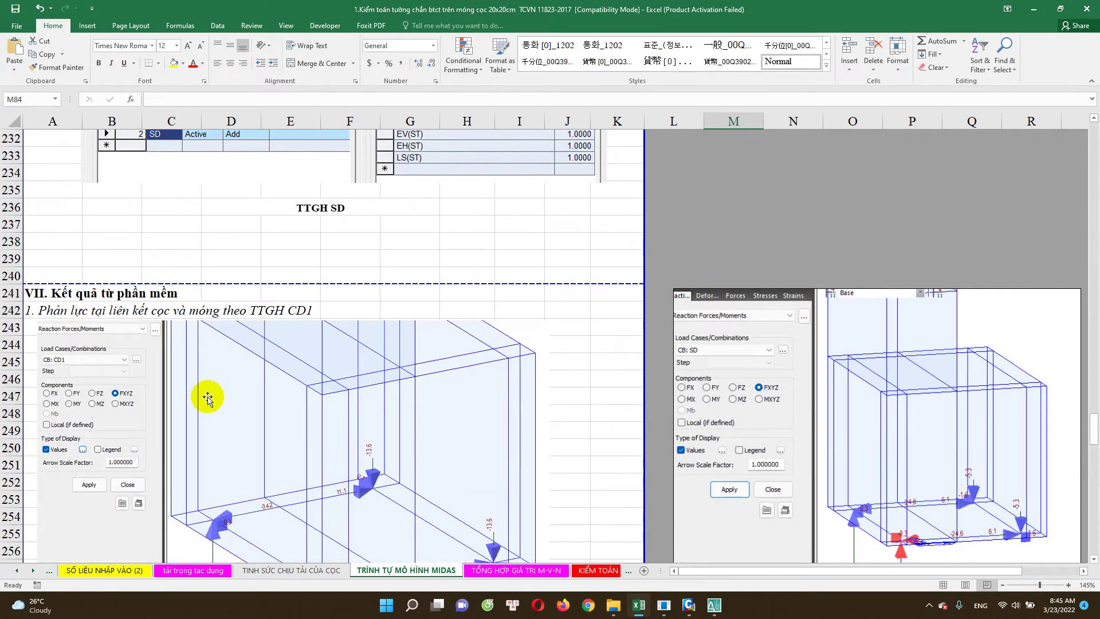
pyautogui.scroll(-3, 217, 398)
pyautogui.scroll(-1, 221, 381)
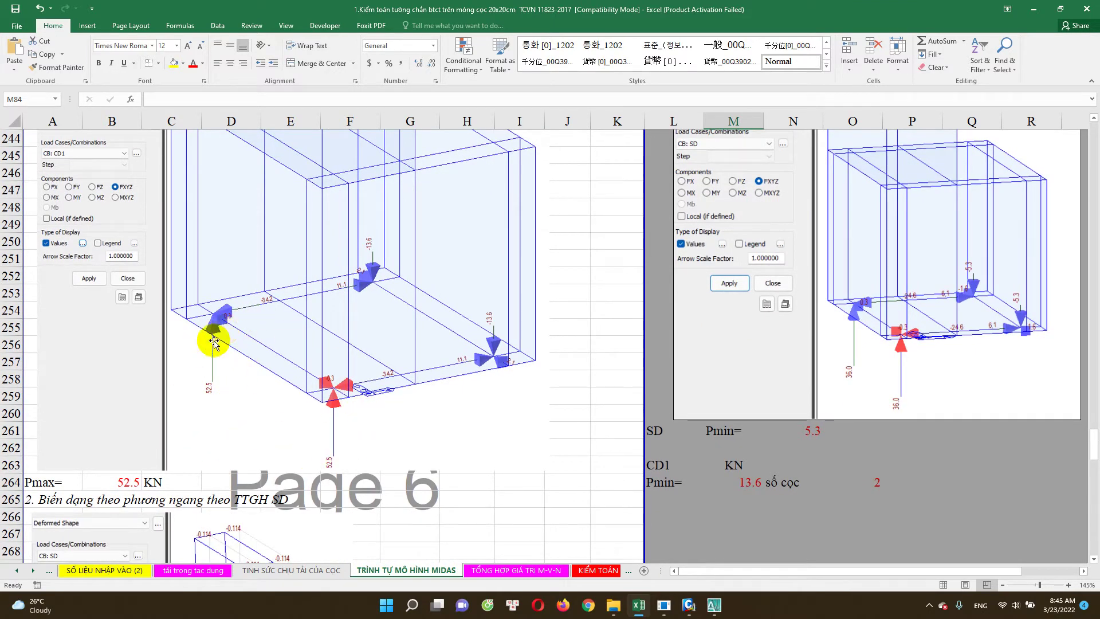
# Check the 54.13 KN capacity in E84, then compare with section VII's Pmax 52.5 KN
pyautogui.click(324, 575)
pyautogui.scroll(-1, 221, 488)
pyautogui.click(213, 419)
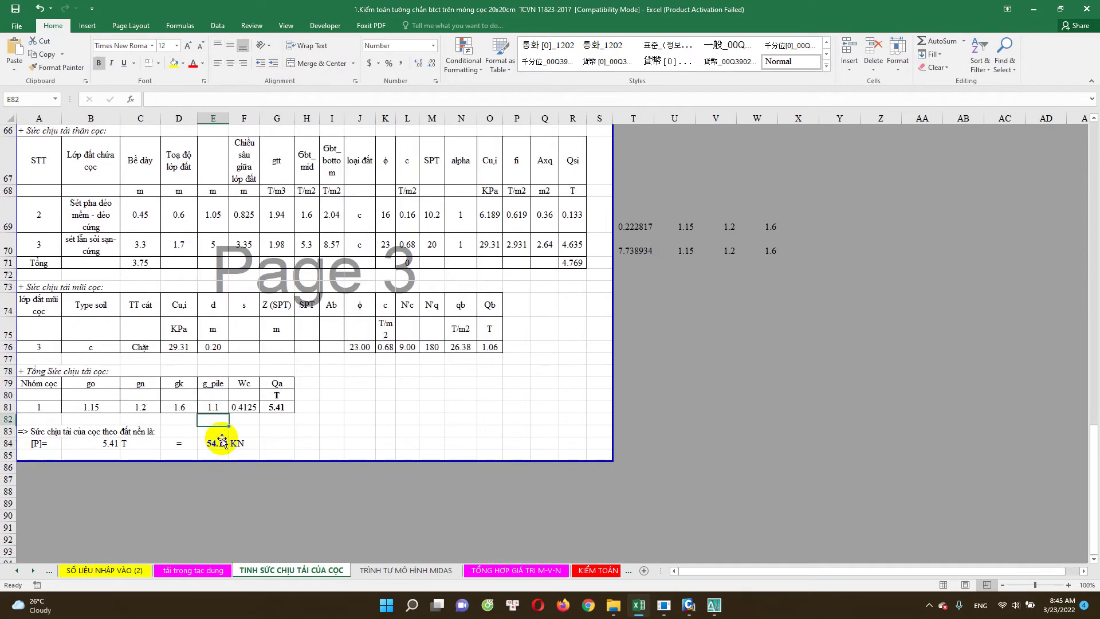
pyautogui.click(439, 575)
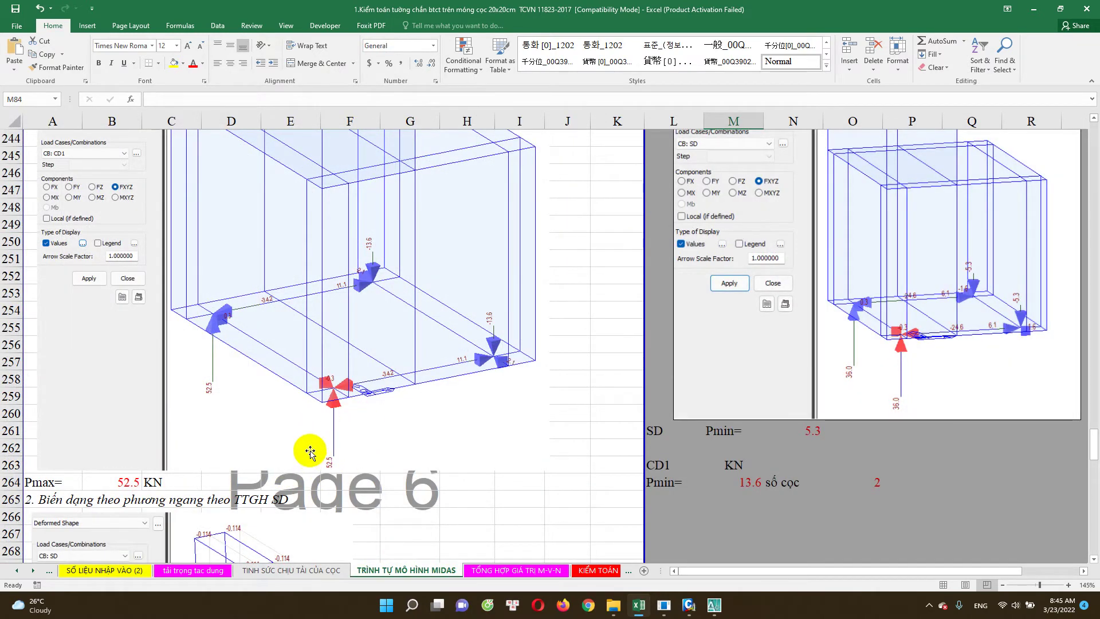
pyautogui.scroll(1, 381, 307)
pyautogui.scroll(1, 368, 314)
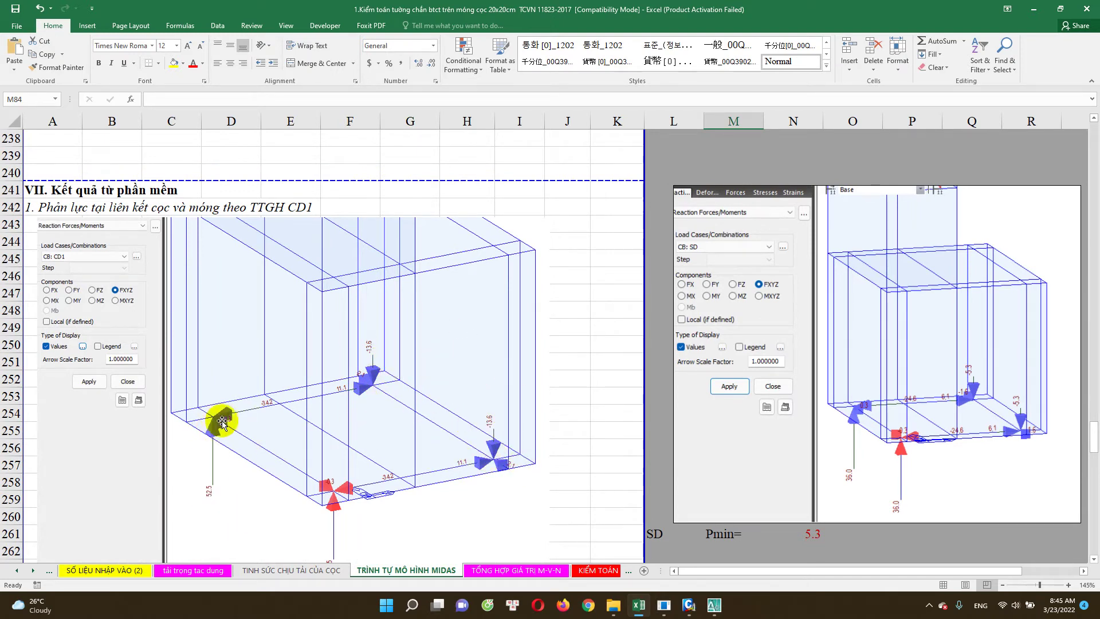
pyautogui.scroll(-1, 397, 445)
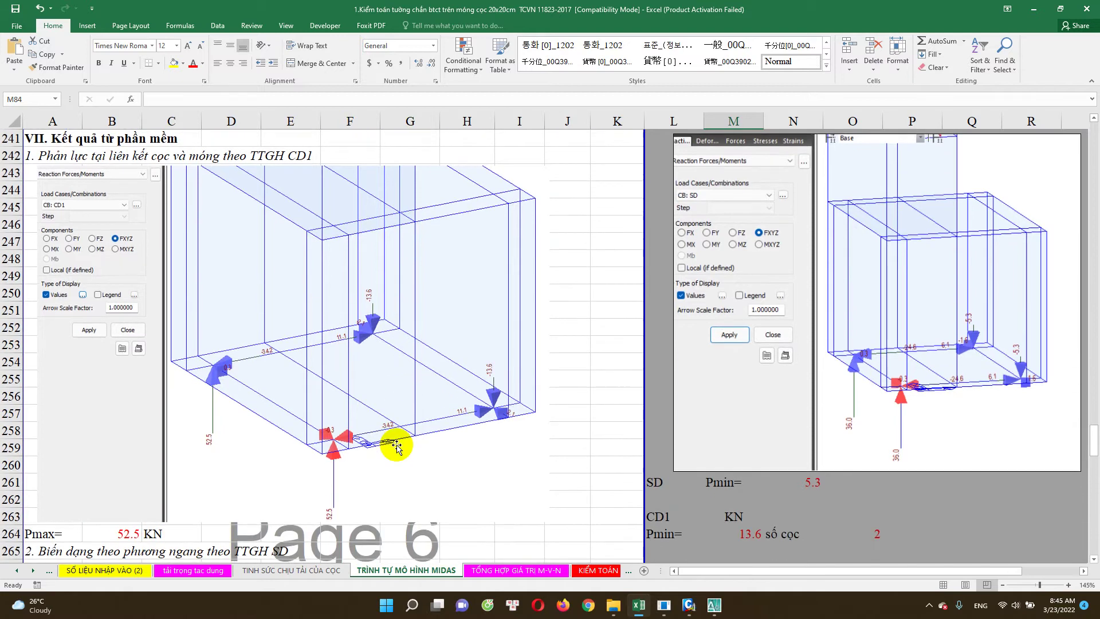
pyautogui.scroll(-1, 397, 446)
pyautogui.scroll(2, 408, 436)
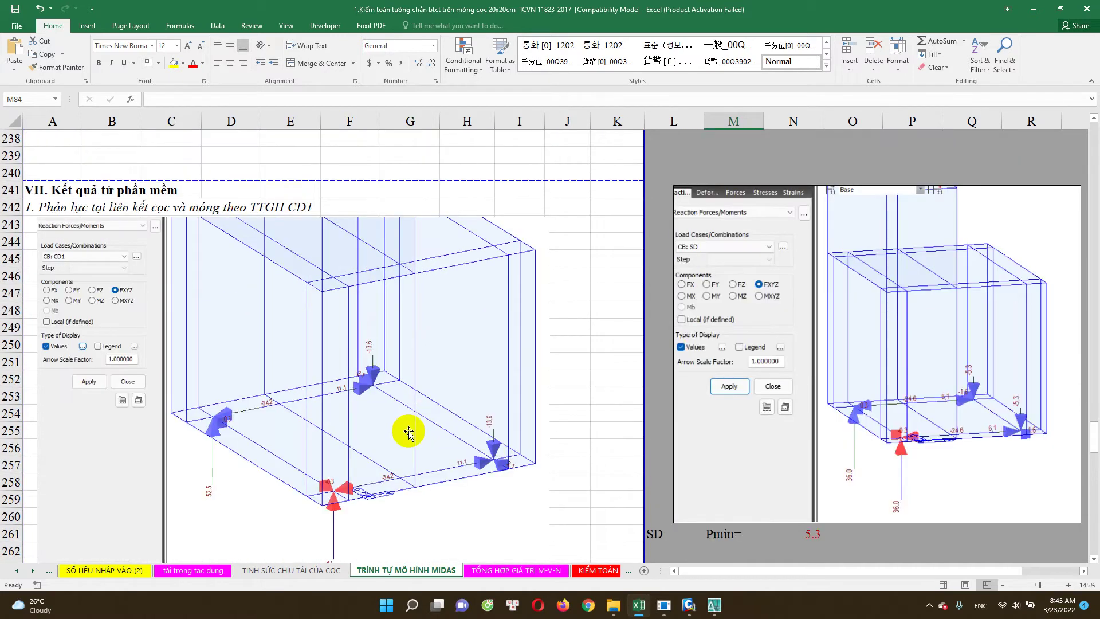
pyautogui.scroll(-1, 408, 433)
pyautogui.scroll(-1, 412, 431)
pyautogui.scroll(-3, 412, 429)
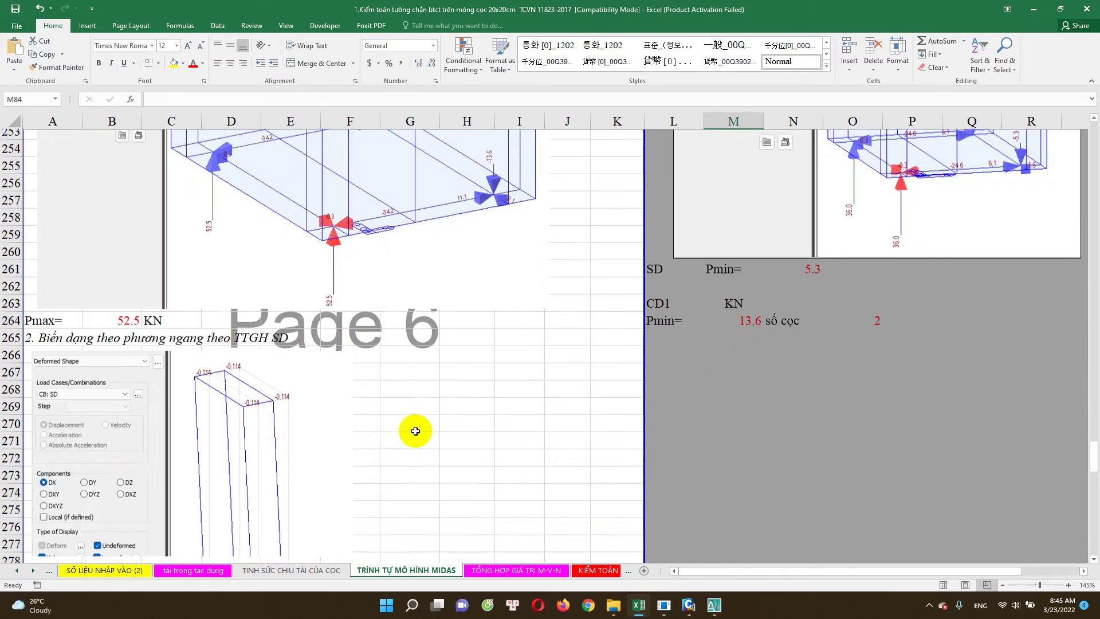
# Select the SD horizontal deformation heading in section 2 and view Dx max = 11.4 cm
pyautogui.scroll(-2, 132, 298)
pyautogui.scroll(-4, 197, 343)
pyautogui.scroll(1, 222, 368)
pyautogui.scroll(2, 234, 344)
pyautogui.scroll(1, 238, 313)
pyautogui.scroll(2, 344, 327)
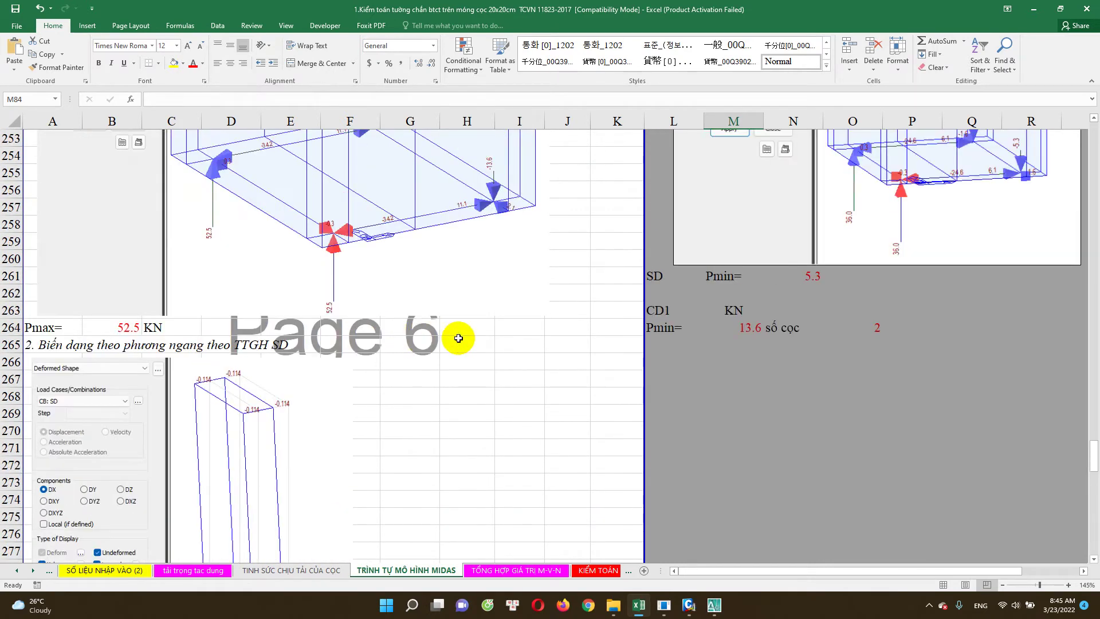
pyautogui.scroll(-2, 208, 295)
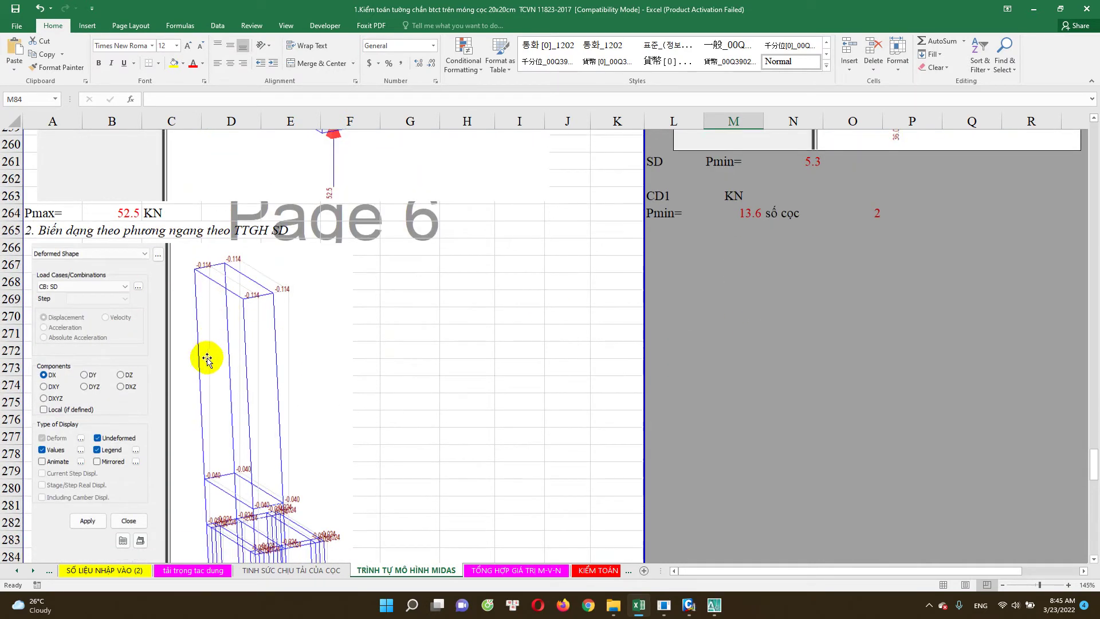
pyautogui.scroll(-2, 198, 358)
pyautogui.scroll(3, 179, 287)
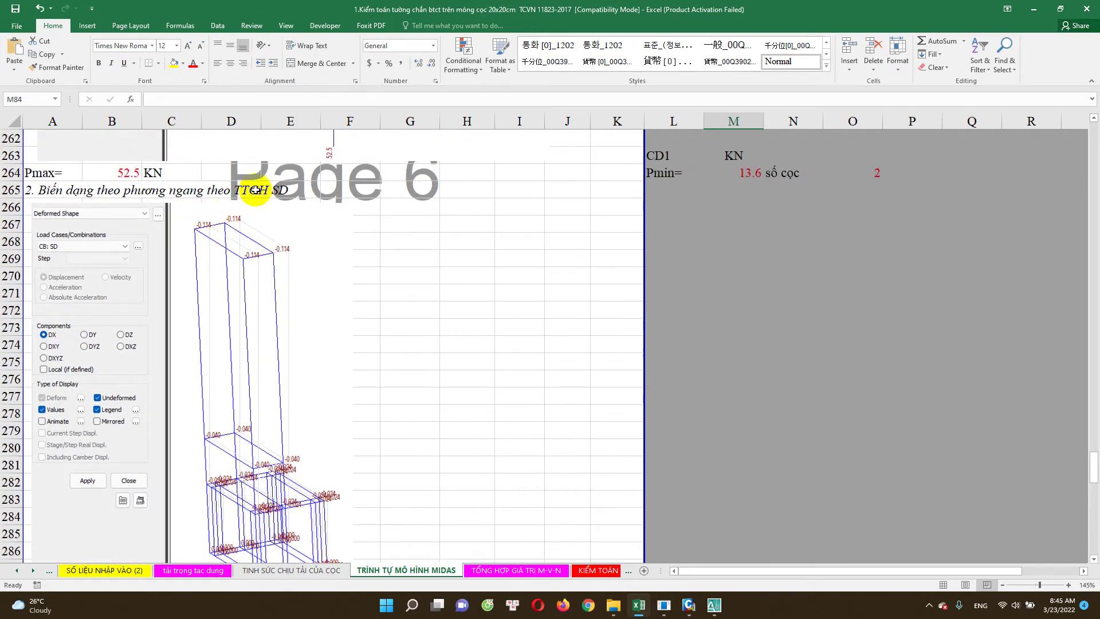
pyautogui.click(246, 190)
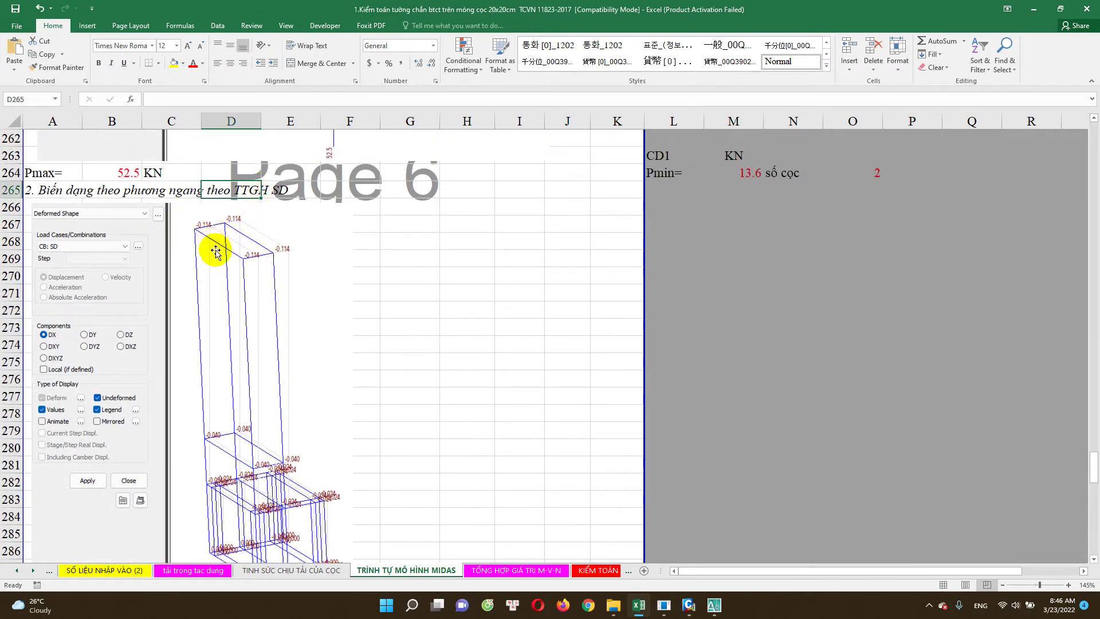
pyautogui.scroll(-1, 216, 251)
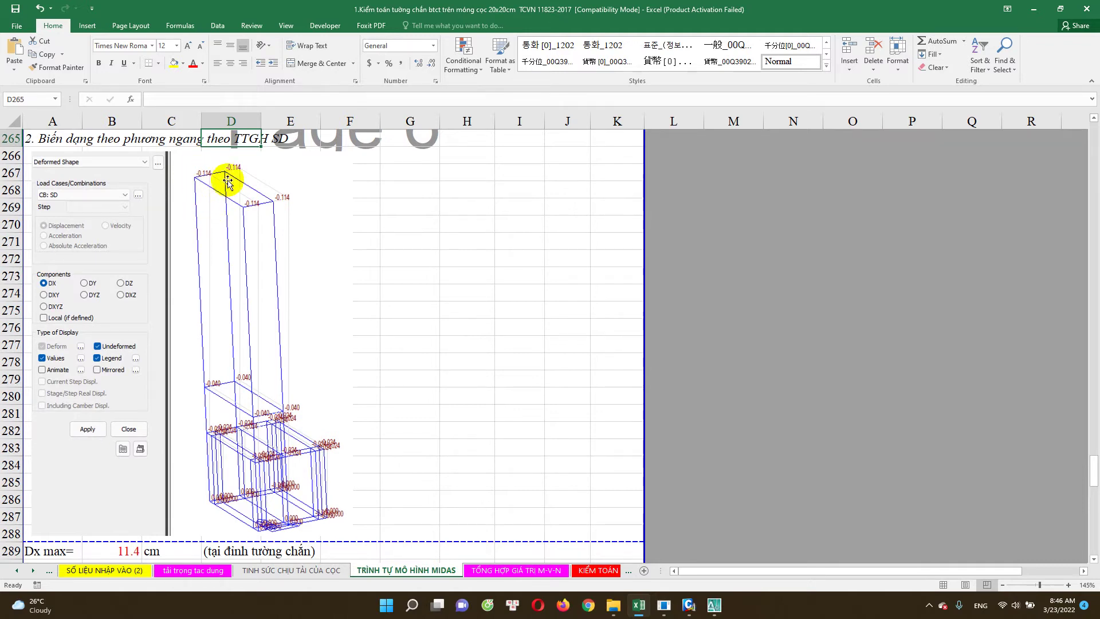
pyautogui.scroll(-1, 244, 316)
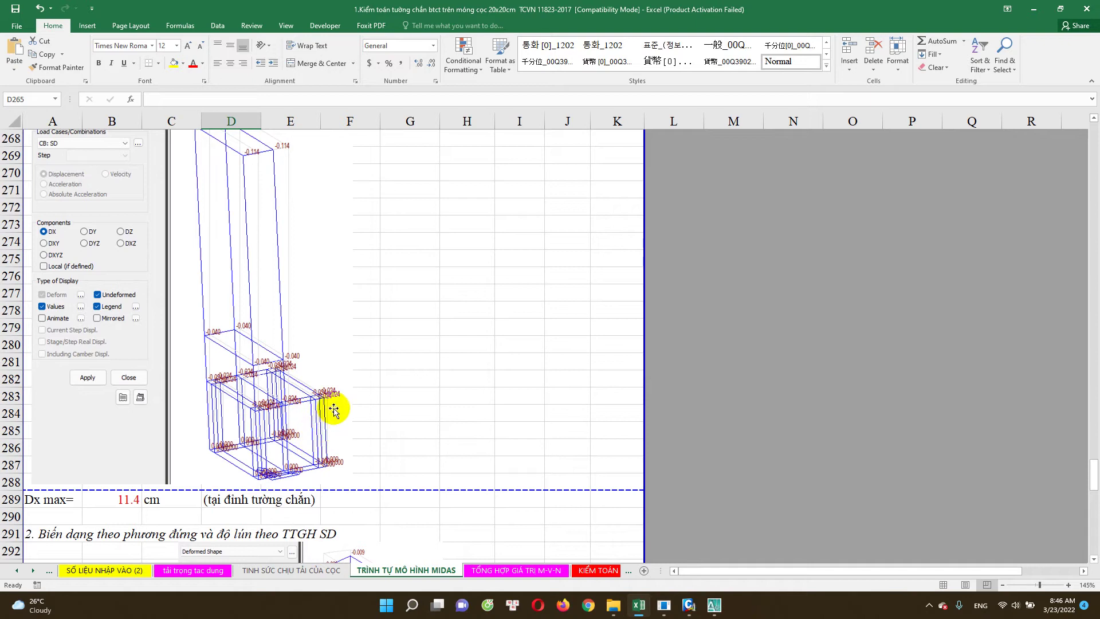
pyautogui.scroll(-1, 330, 409)
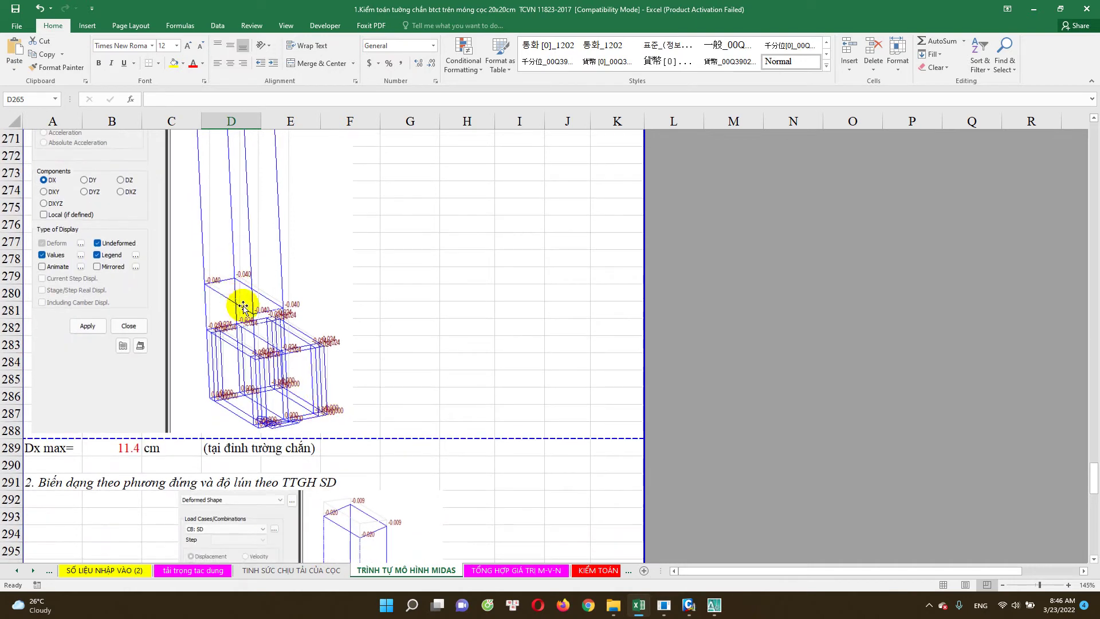
pyautogui.scroll(2, 244, 307)
pyautogui.scroll(-2, 275, 427)
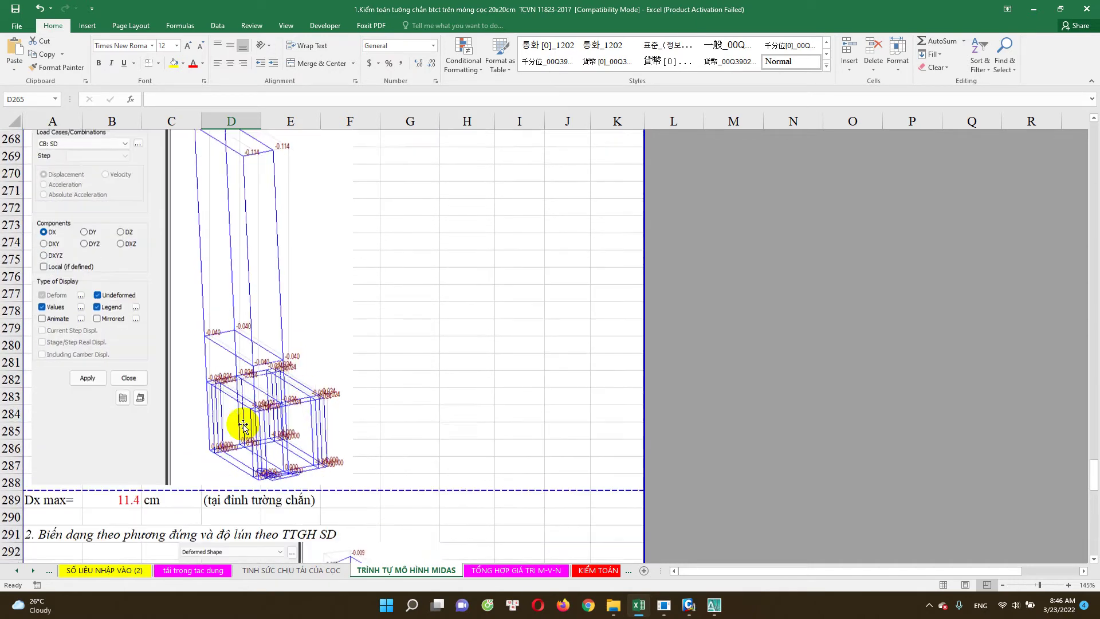
pyautogui.scroll(-4, 203, 434)
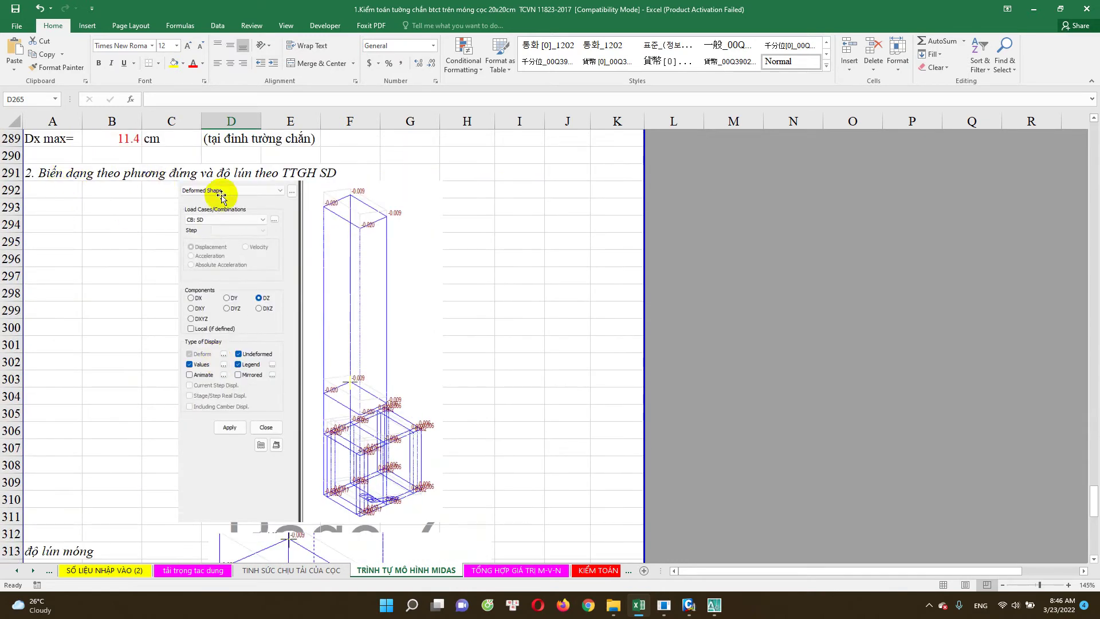
# Scroll to the settlement results and select the 2 cm foundation settlement value
pyautogui.scroll(-1, 226, 394)
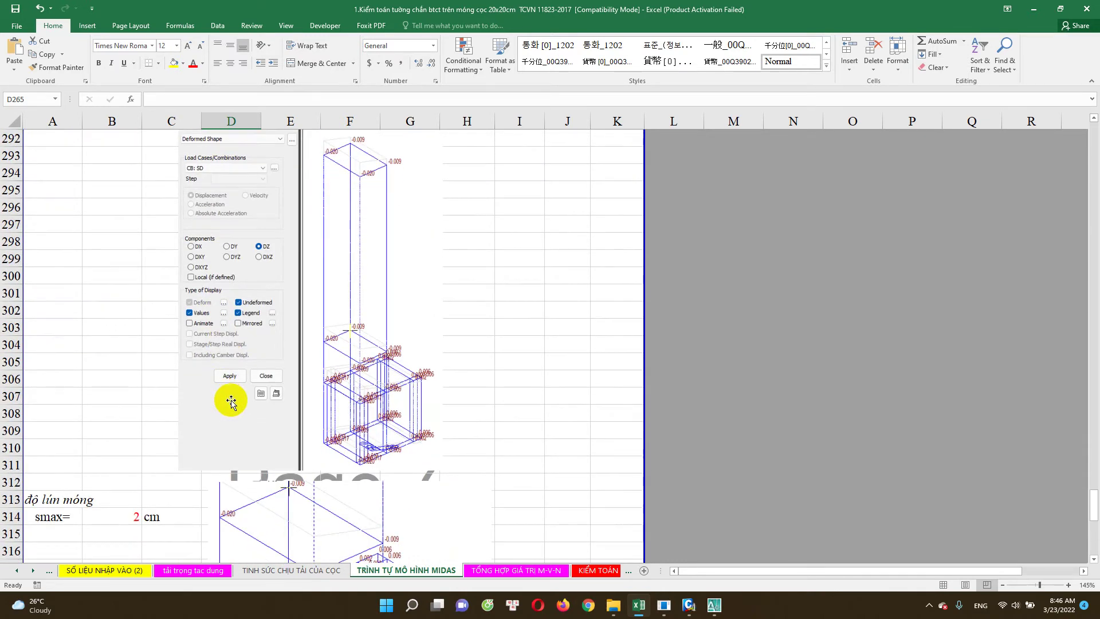
pyautogui.scroll(1, 238, 403)
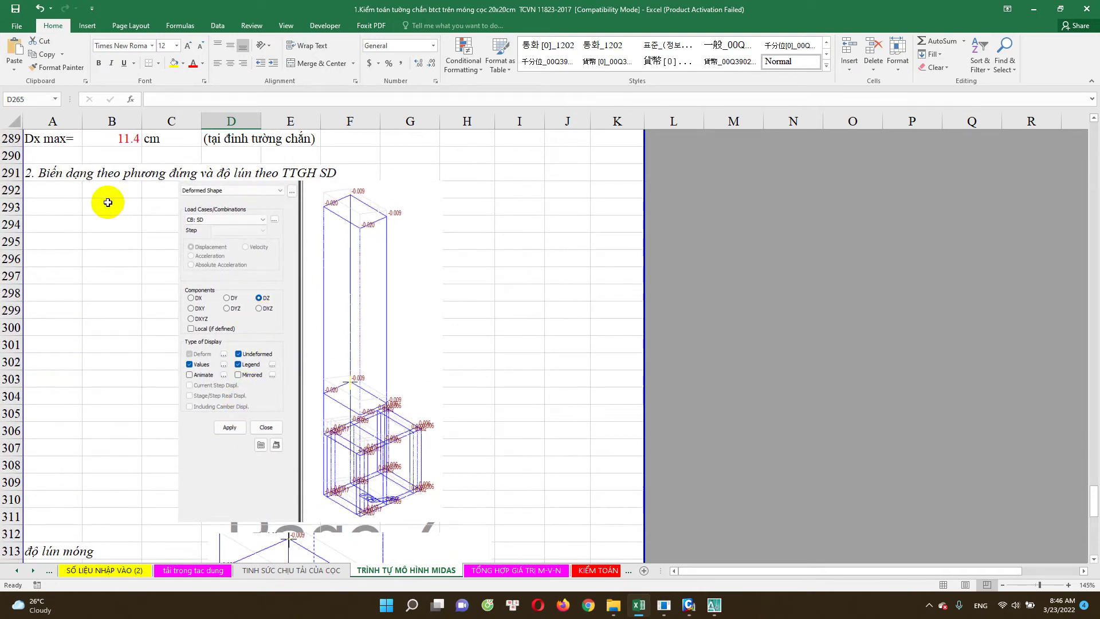
pyautogui.scroll(-1, 286, 267)
pyautogui.scroll(-2, 290, 286)
pyautogui.scroll(2, 321, 275)
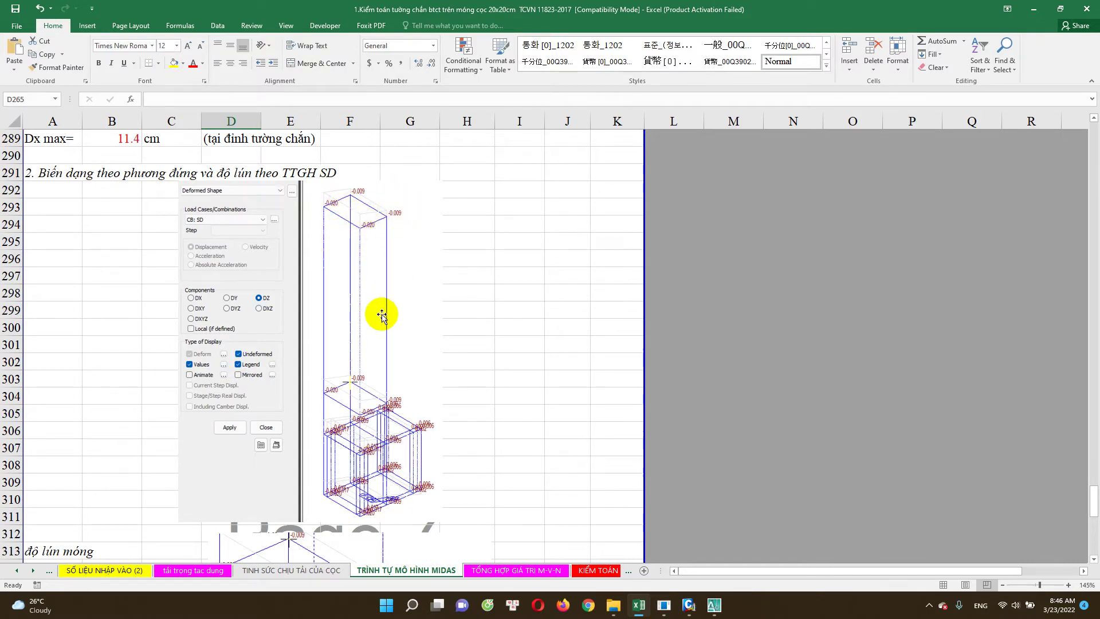
pyautogui.scroll(-2, 382, 344)
pyautogui.scroll(-1, 361, 391)
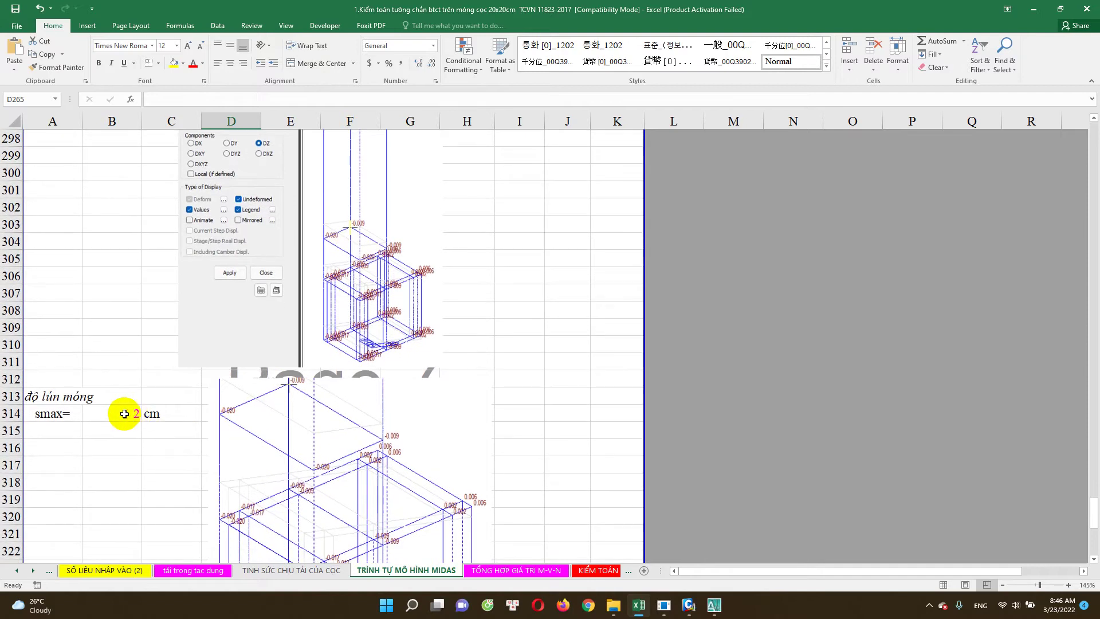
pyautogui.click(122, 413)
pyautogui.scroll(-4, 361, 359)
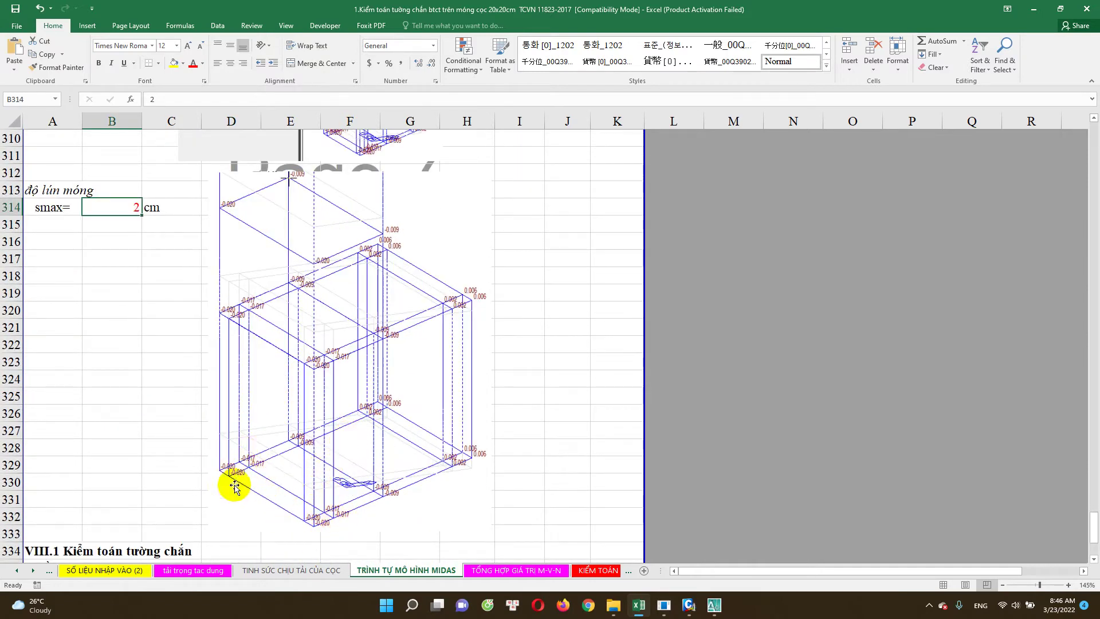
# Scroll past the deformed-shape images to section VIII.1 Kiểm toán tường chắn
pyautogui.scroll(4, 280, 434)
pyautogui.scroll(3, 282, 400)
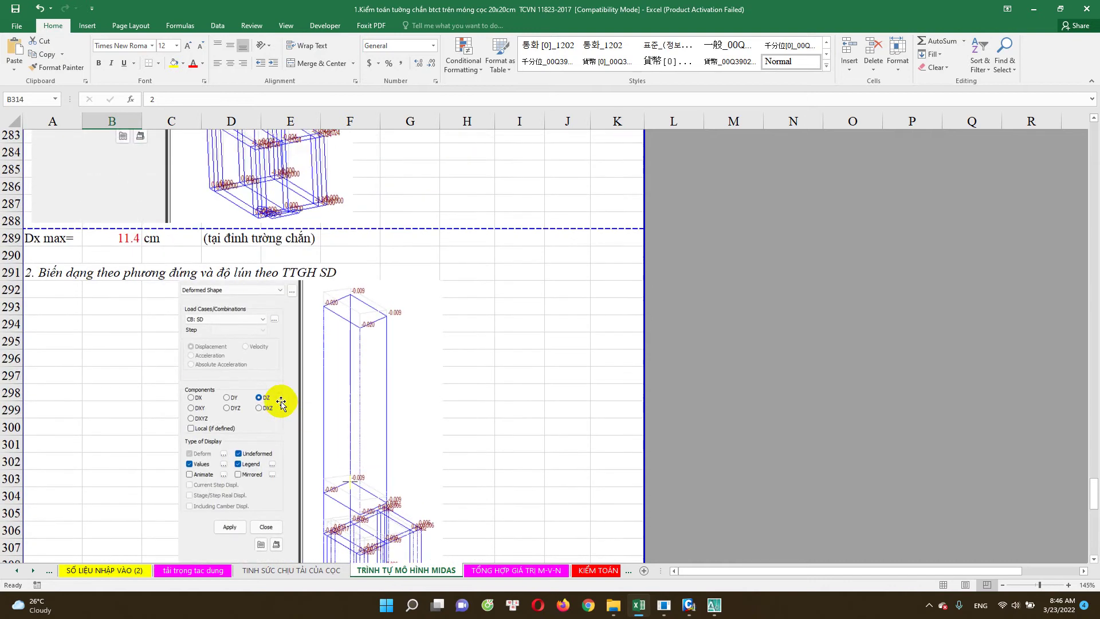
pyautogui.scroll(-5, 298, 398)
pyautogui.scroll(-4, 297, 422)
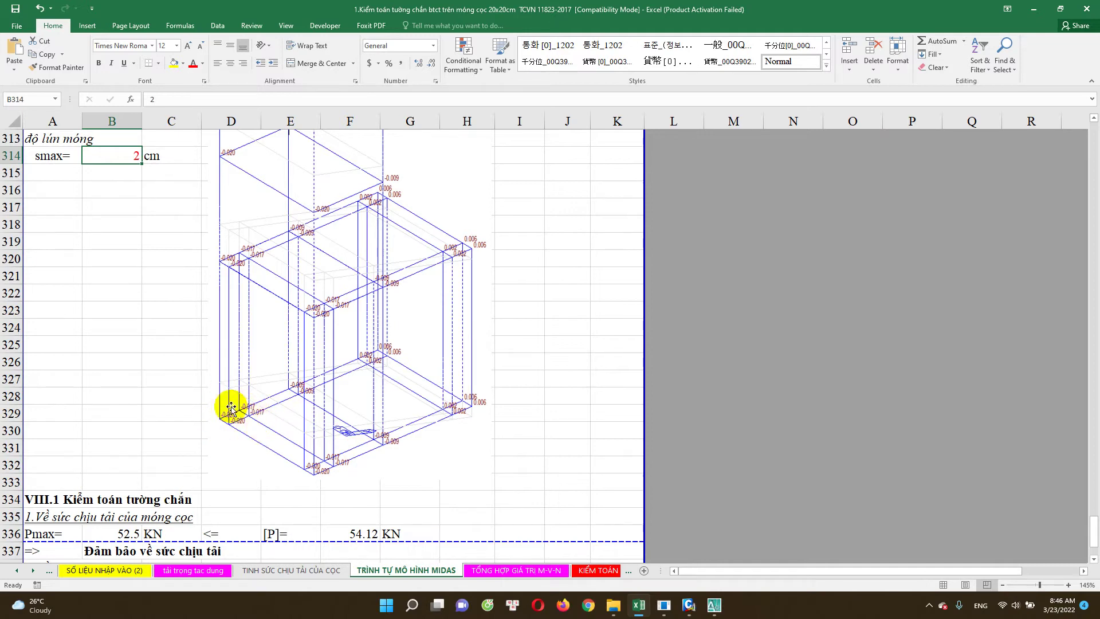
pyautogui.scroll(1, 229, 410)
pyautogui.scroll(-1, 243, 402)
pyautogui.scroll(-1, 287, 418)
pyautogui.scroll(2, 304, 418)
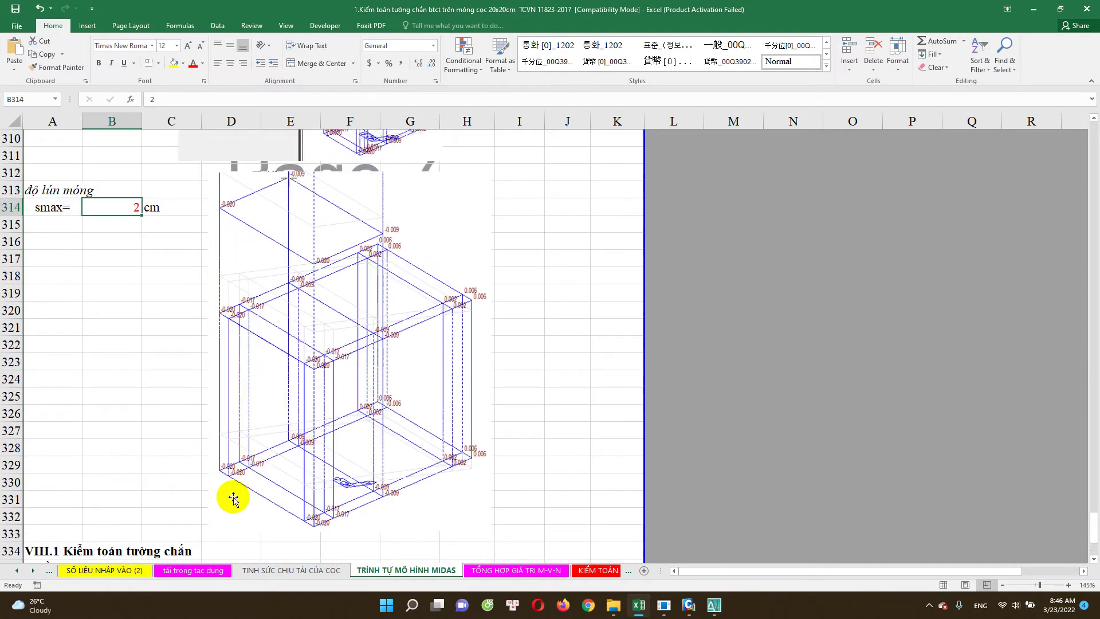
pyautogui.scroll(-1, 213, 465)
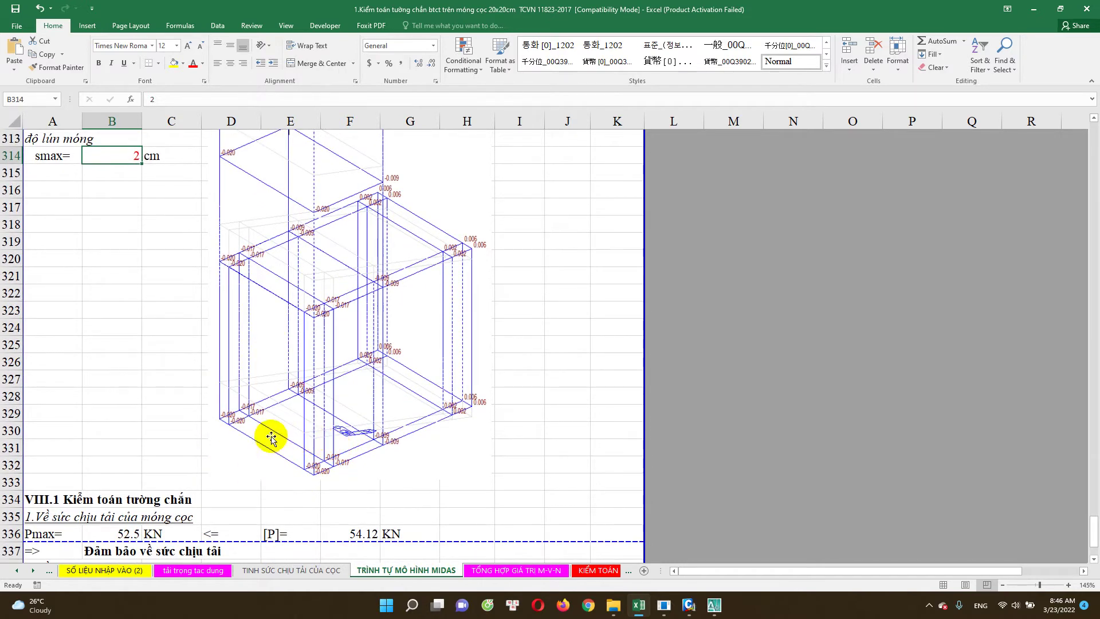
pyautogui.scroll(1, 264, 426)
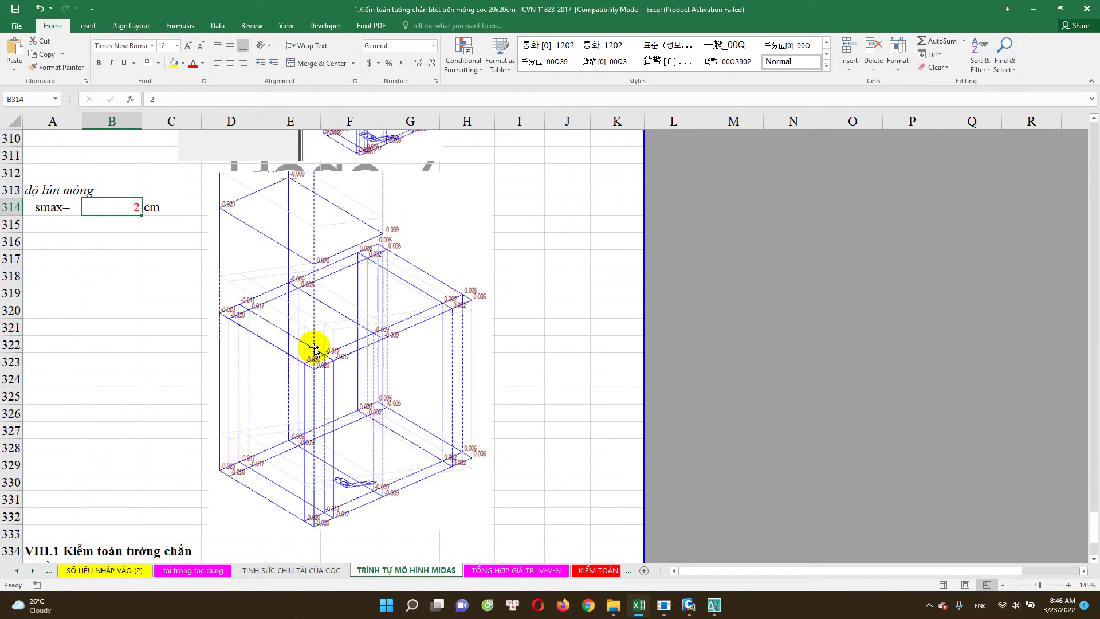
pyautogui.scroll(4, 308, 370)
pyautogui.scroll(4, 290, 343)
pyautogui.scroll(3, 281, 329)
pyautogui.scroll(-3, 270, 317)
pyautogui.scroll(-3, 294, 345)
pyautogui.scroll(1, 326, 374)
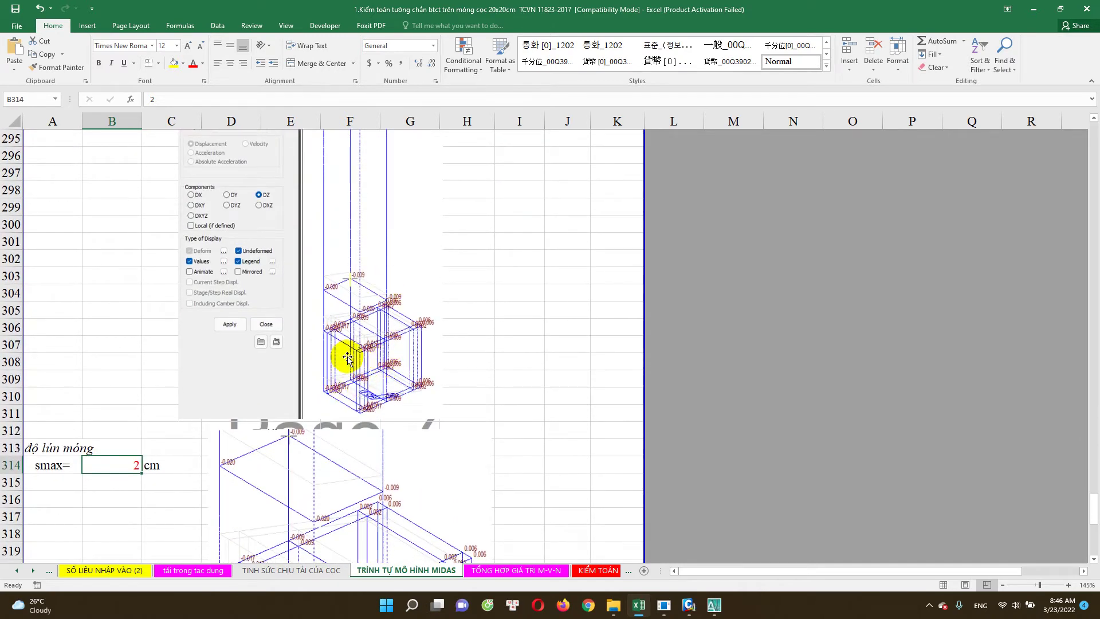
pyautogui.scroll(-1, 356, 378)
pyautogui.scroll(-1, 366, 401)
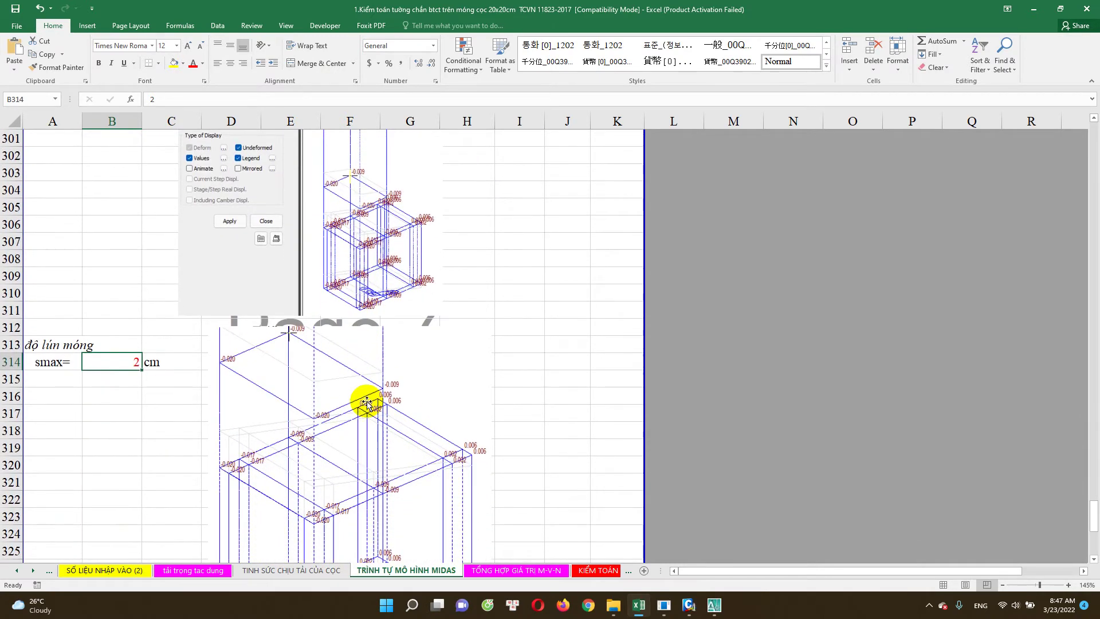
pyautogui.scroll(-3, 363, 399)
pyautogui.scroll(-4, 363, 410)
pyautogui.scroll(-1, 287, 422)
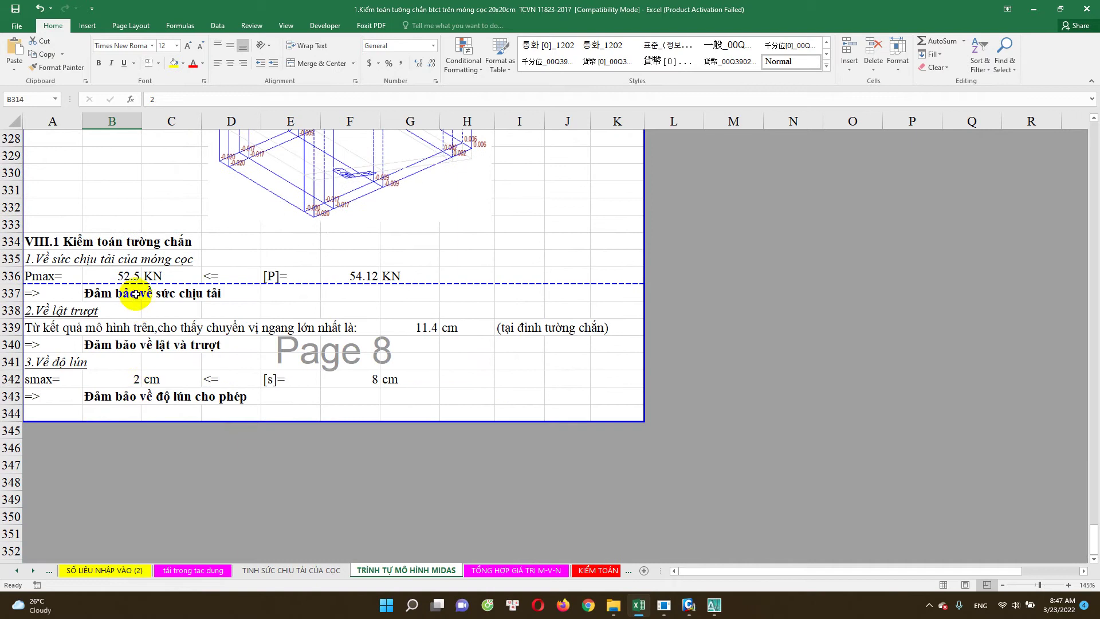
# Trace the allowable pile load 54.12 and the 11.4 cm horizontal displacement to their source cells
pyautogui.click(361, 278)
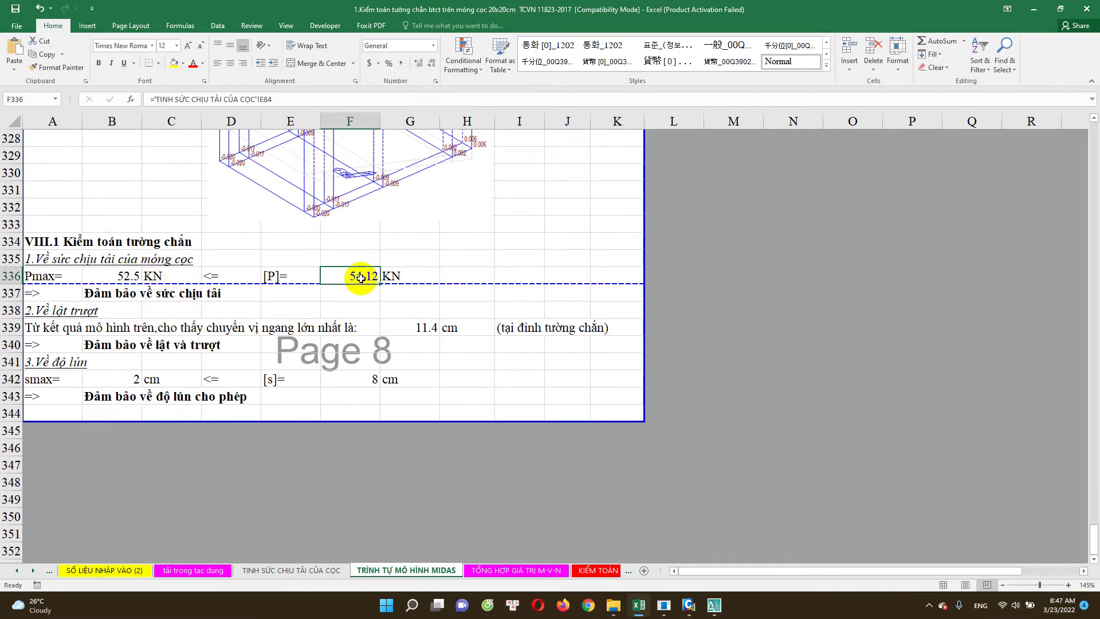
pyautogui.click(143, 344)
pyautogui.click(416, 328)
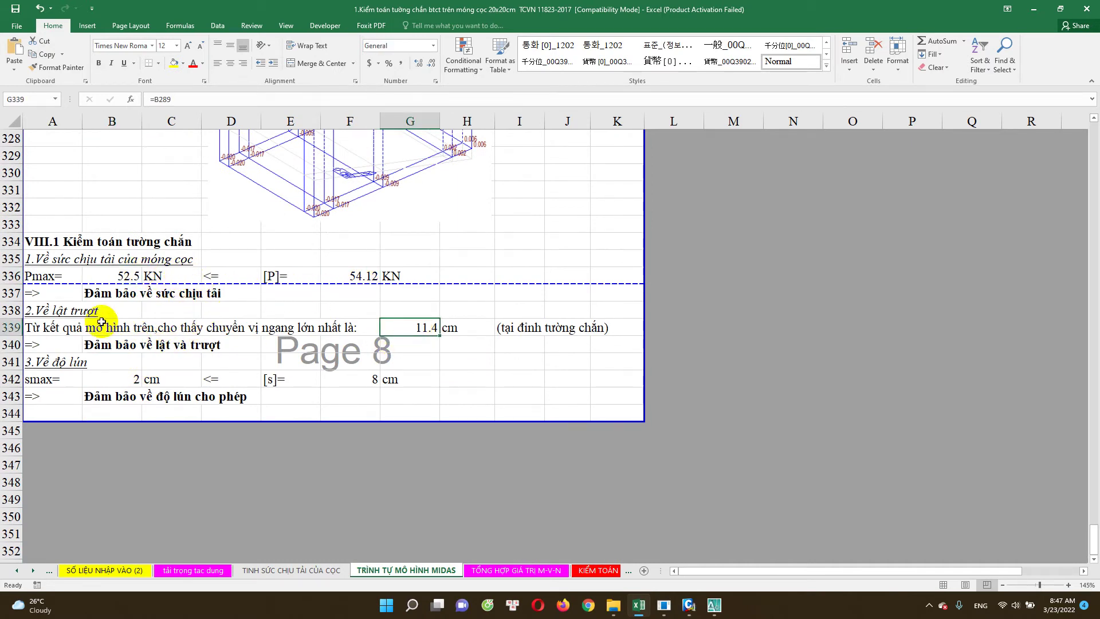
pyautogui.moveTo(51, 328); pyautogui.dragTo(501, 338)
pyautogui.click(416, 329)
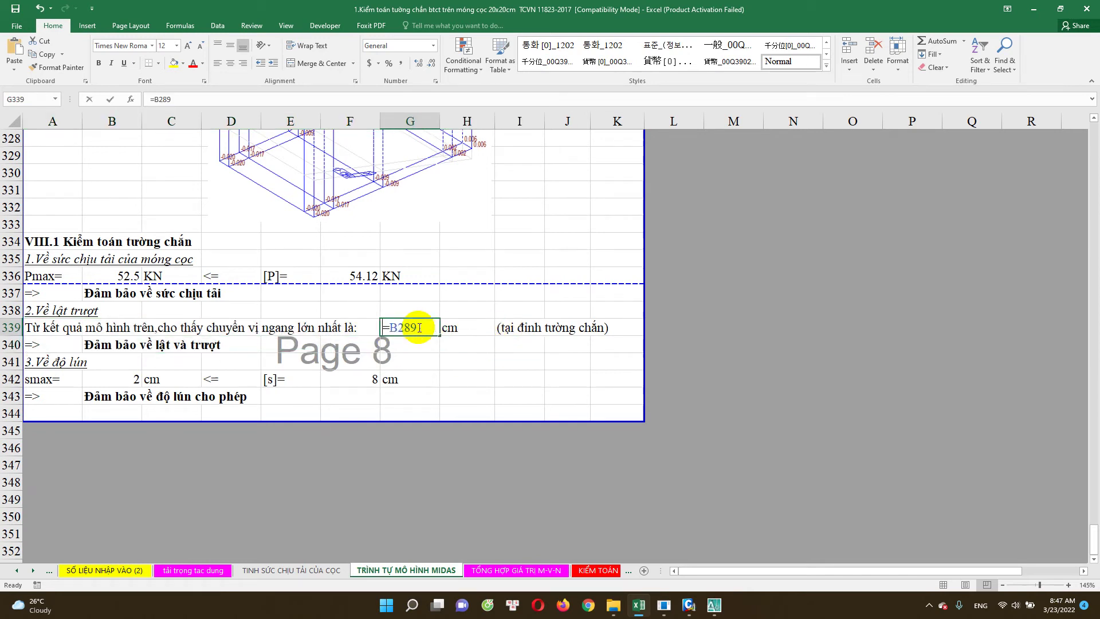
# Scroll through section VIII.1 and read the overturning and sliding conclusion
pyautogui.scroll(10, 296, 394)
pyautogui.scroll(3, 310, 401)
pyautogui.scroll(9, 309, 401)
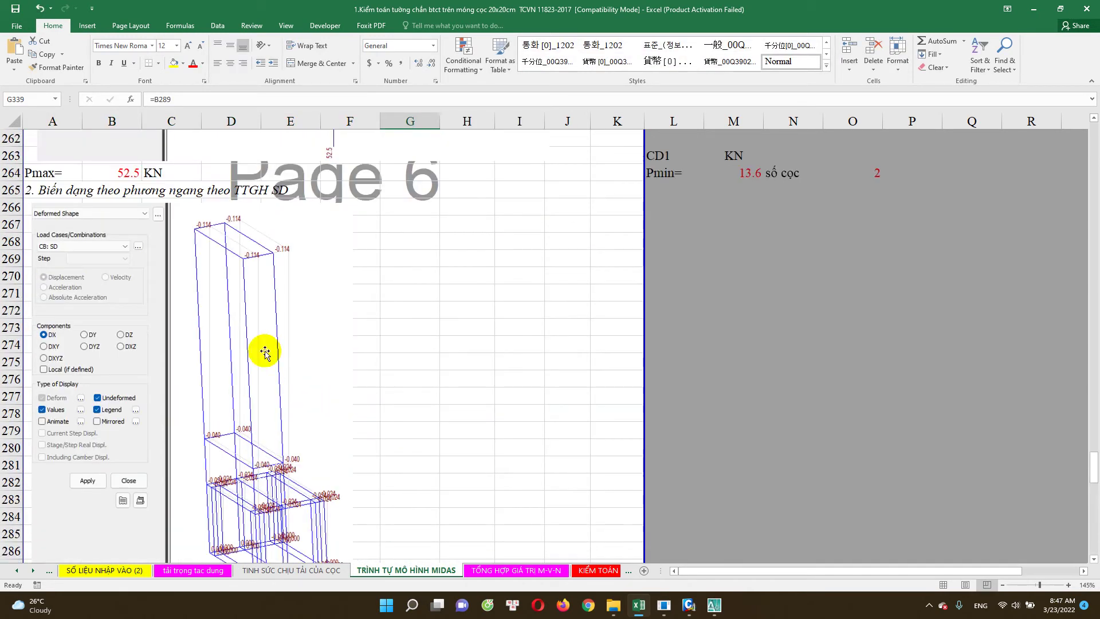
pyautogui.scroll(-1, 189, 252)
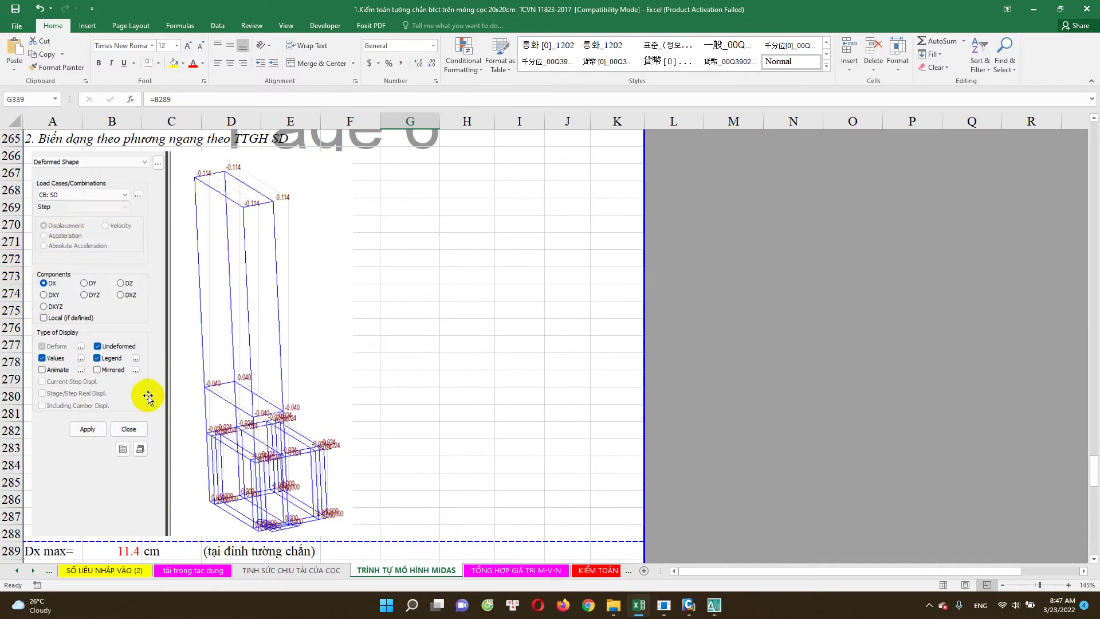
pyautogui.scroll(-6, 192, 412)
pyautogui.scroll(-8, 197, 372)
pyautogui.scroll(-2, 218, 405)
pyautogui.scroll(-5, 240, 405)
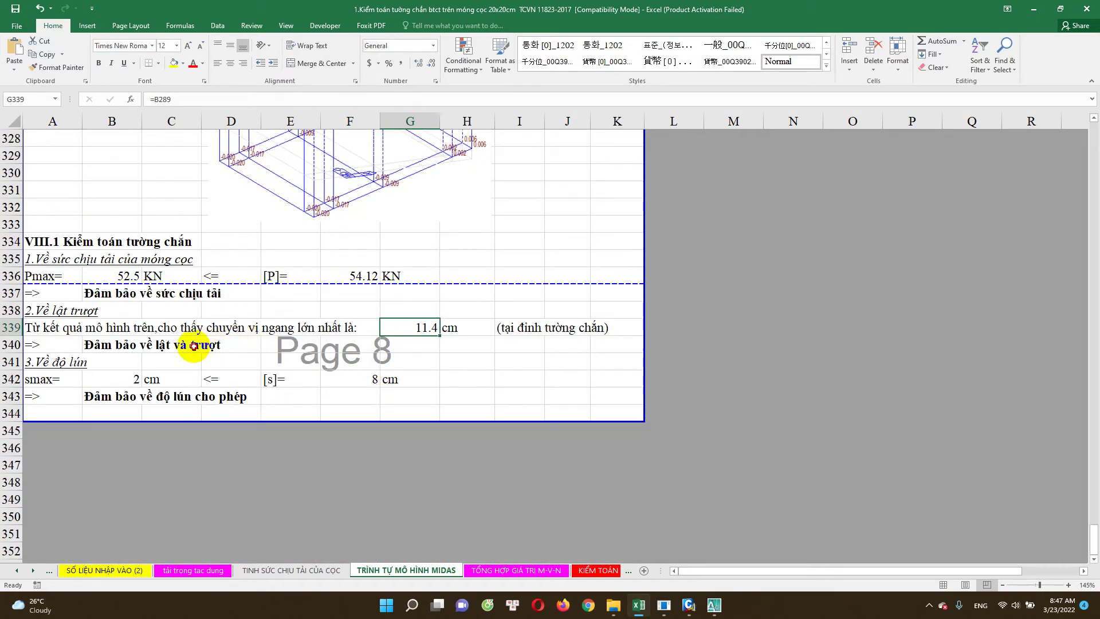
pyautogui.click(94, 344)
# Check the settlement conclusion against the 8 cm allowable, confirm smax links to B314, then open TỔNG HỢP GIÁ TRỊ M-V-N
pyautogui.click(122, 396)
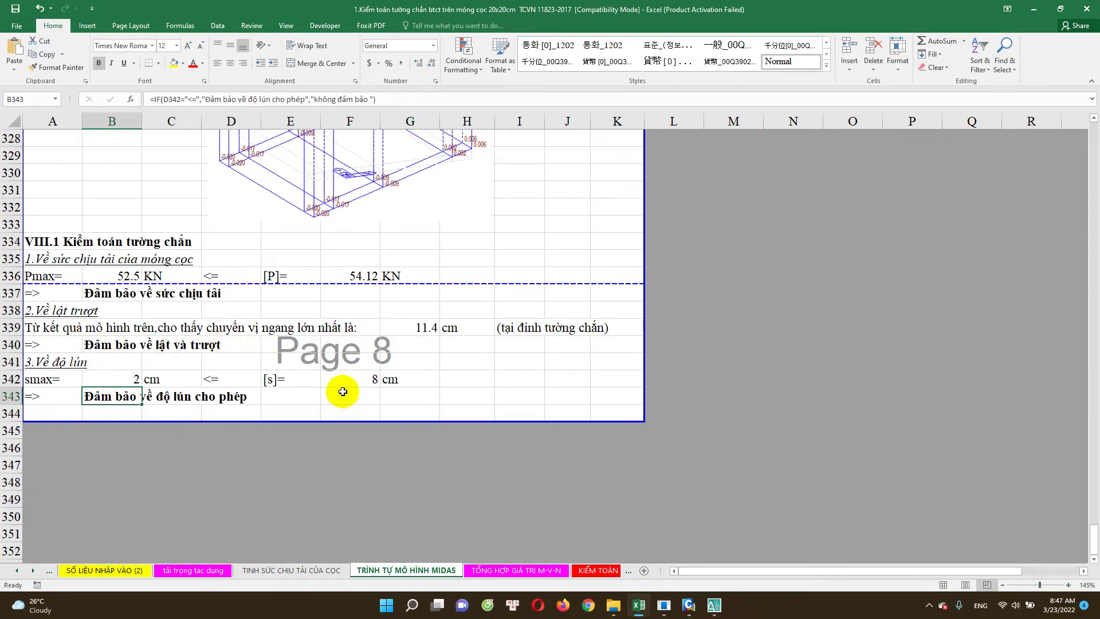
pyautogui.click(361, 381)
pyautogui.click(287, 379)
pyautogui.click(129, 379)
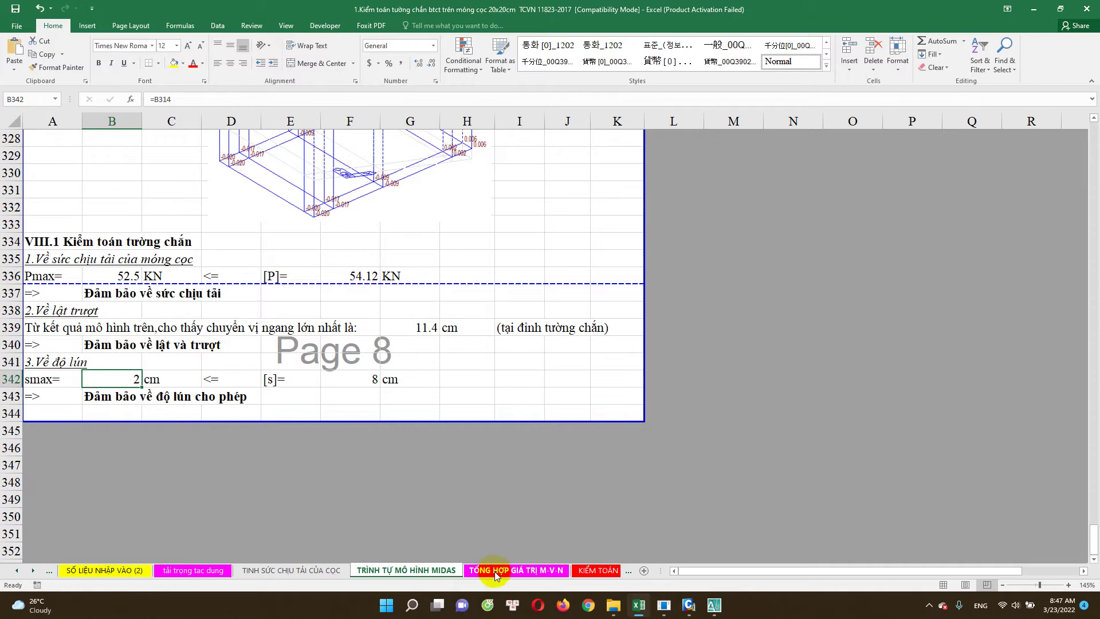
pyautogui.click(496, 571)
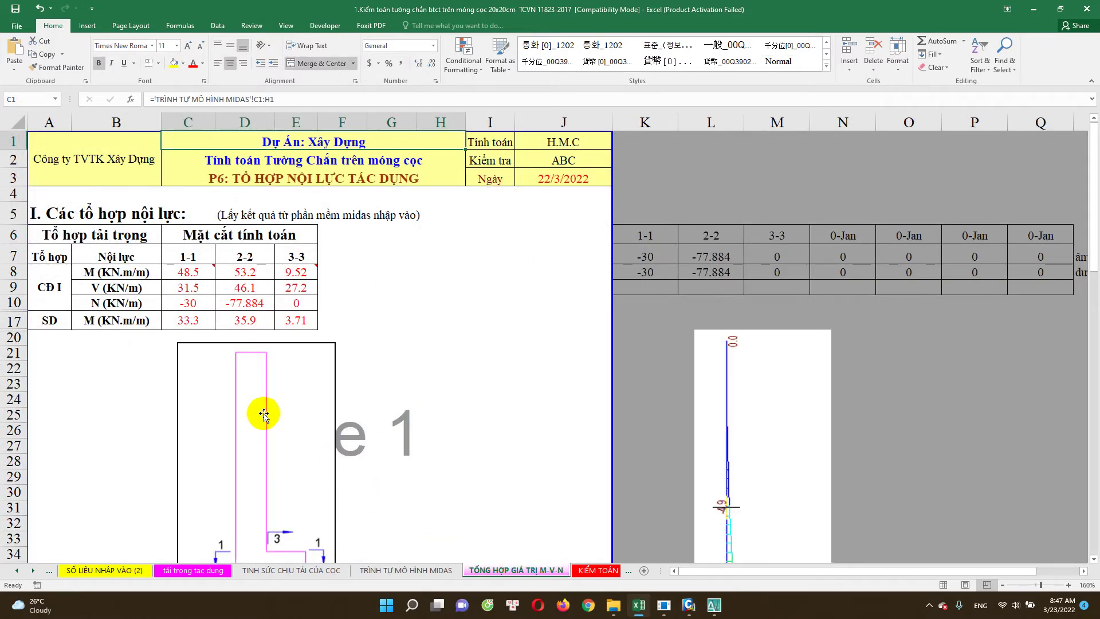
# Read the 31.5 shear at section 1-1 in the M-V-N table, then return to TRÌNH TỰ MÔ HÌNH MIDAS
pyautogui.click(172, 288)
pyautogui.scroll(-3, 163, 294)
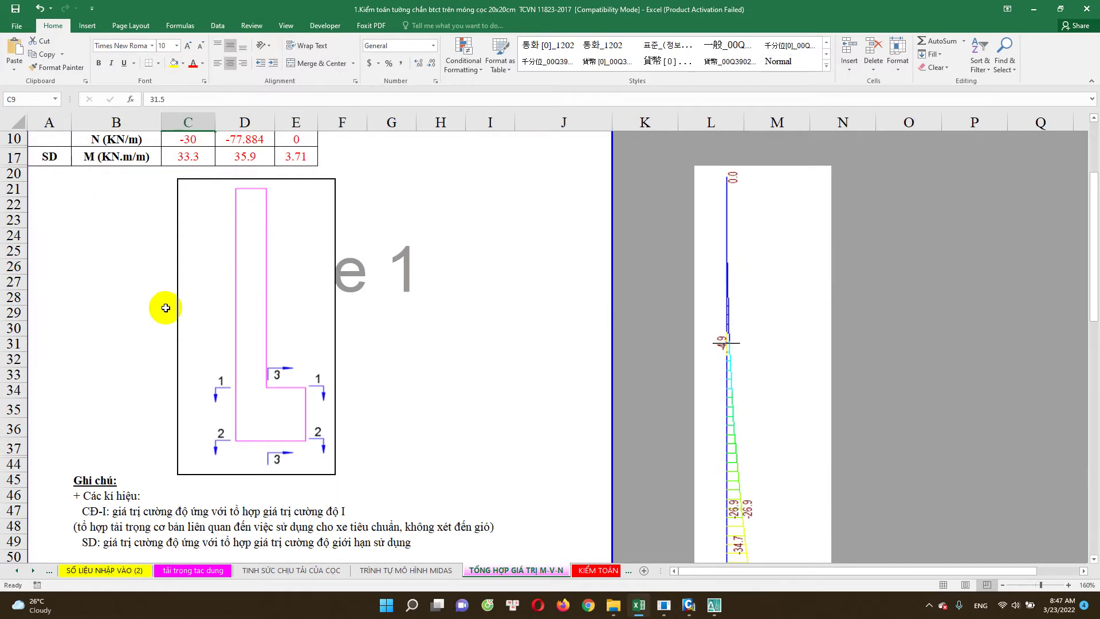
pyautogui.scroll(3, 165, 308)
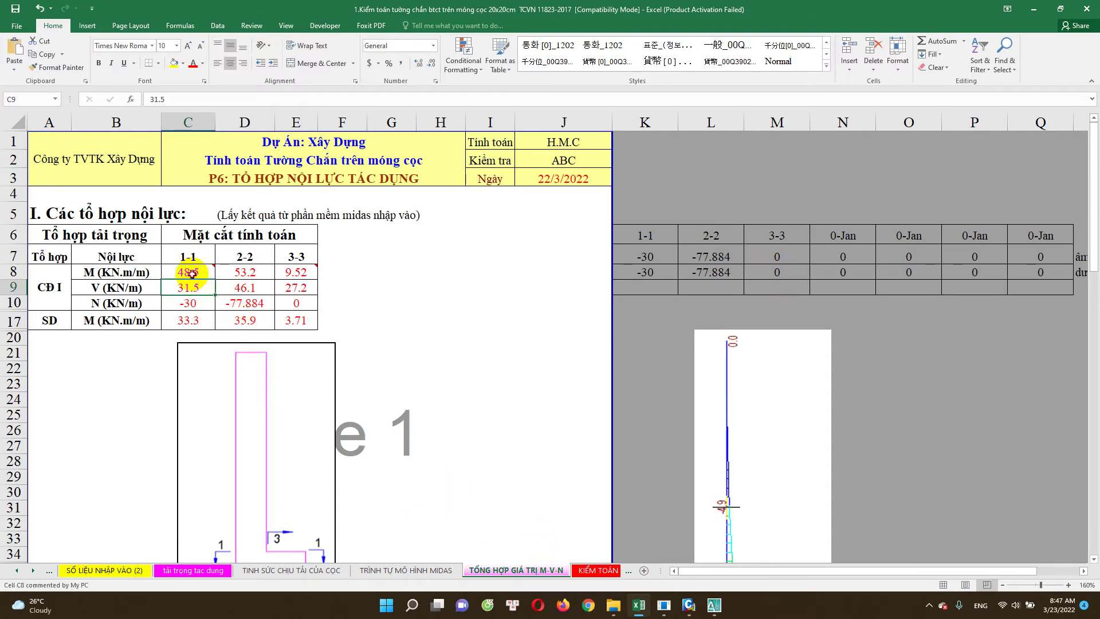
pyautogui.click(408, 570)
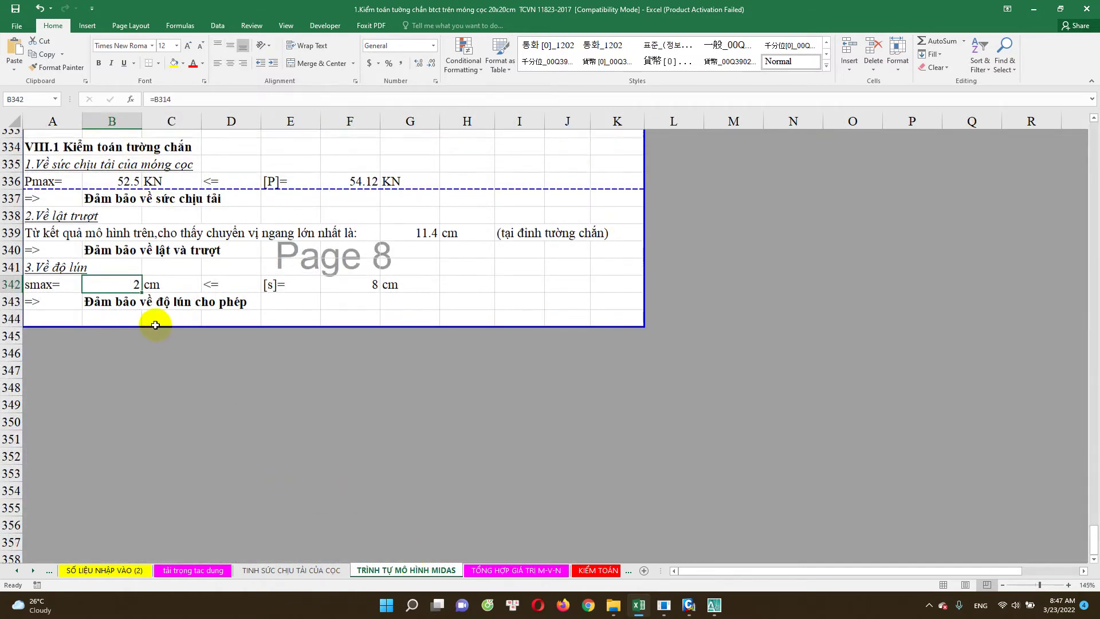
# Inspect the formulas behind the bearing capacity, overturning-sliding and settlement conclusions
pyautogui.scroll(1, 126, 281)
pyautogui.click(197, 238)
pyautogui.click(170, 267)
pyautogui.click(141, 237)
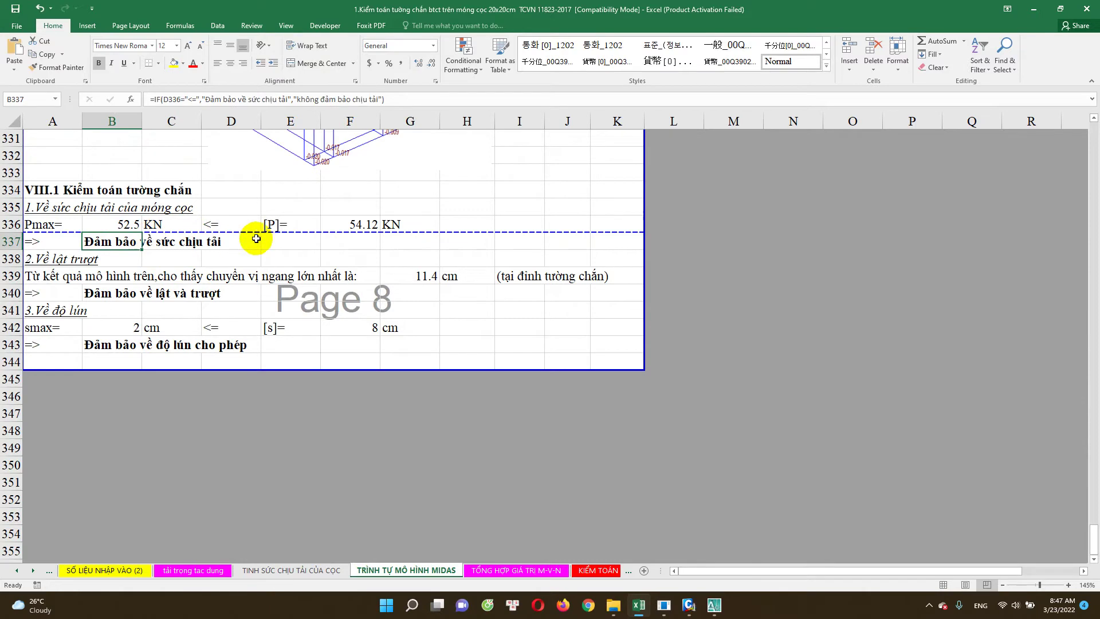
pyautogui.click(215, 240)
pyautogui.click(133, 297)
pyautogui.click(125, 350)
# Select the verification section and the 3D settlement picture, then go to TỔNG HỢP GIÁ TRỊ M-V-N
pyautogui.scroll(3, 227, 363)
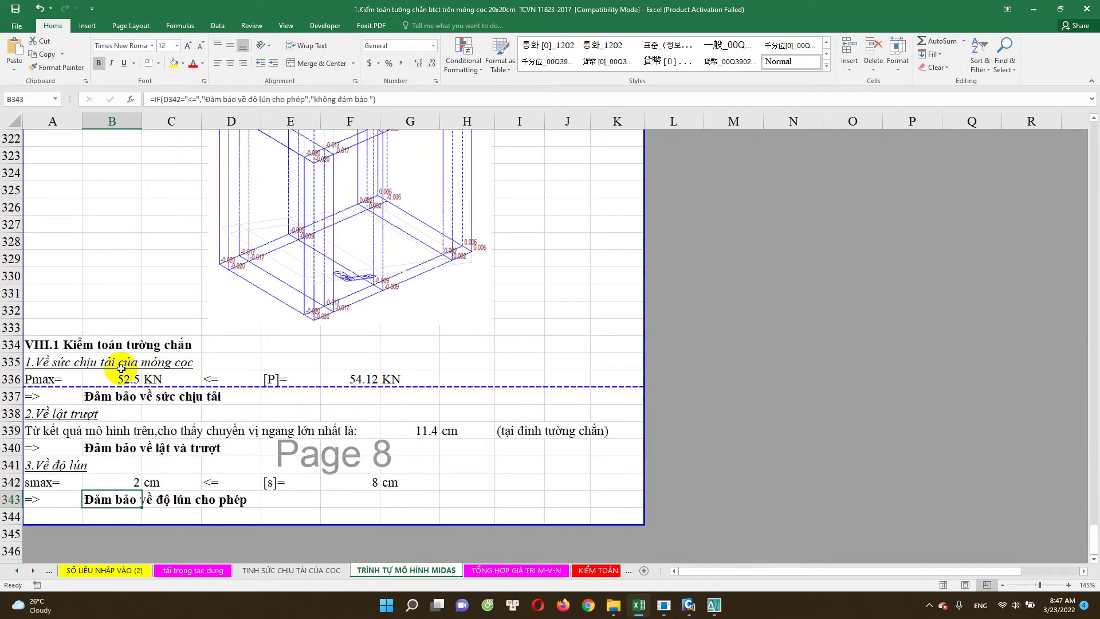
pyautogui.scroll(-1, 135, 339)
pyautogui.moveTo(589, 299); pyautogui.dragTo(82, 453)
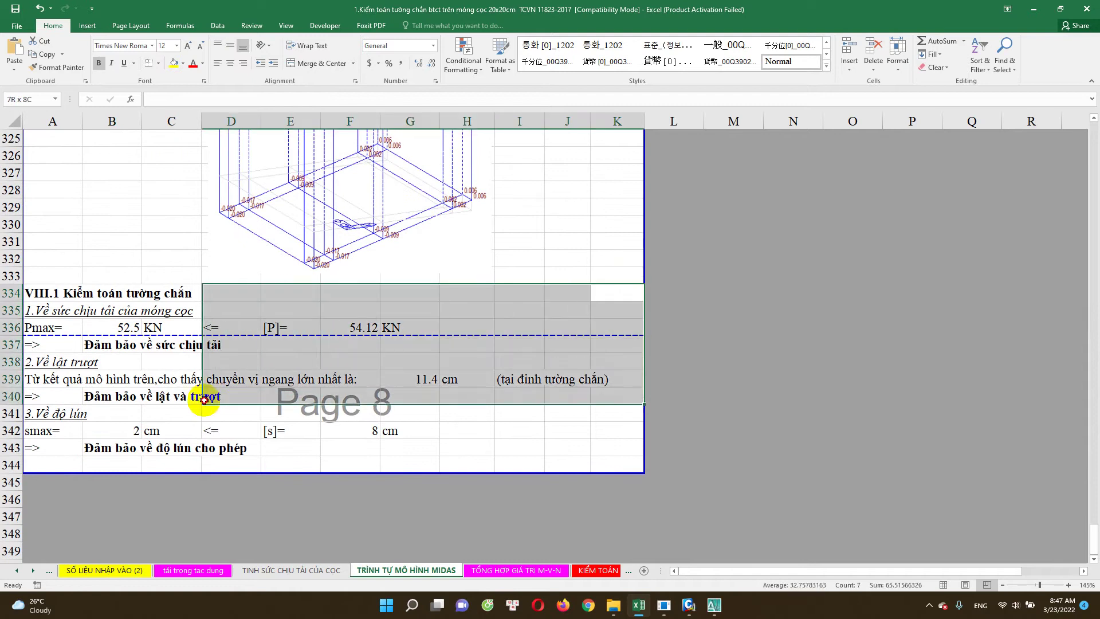
pyautogui.click(491, 272)
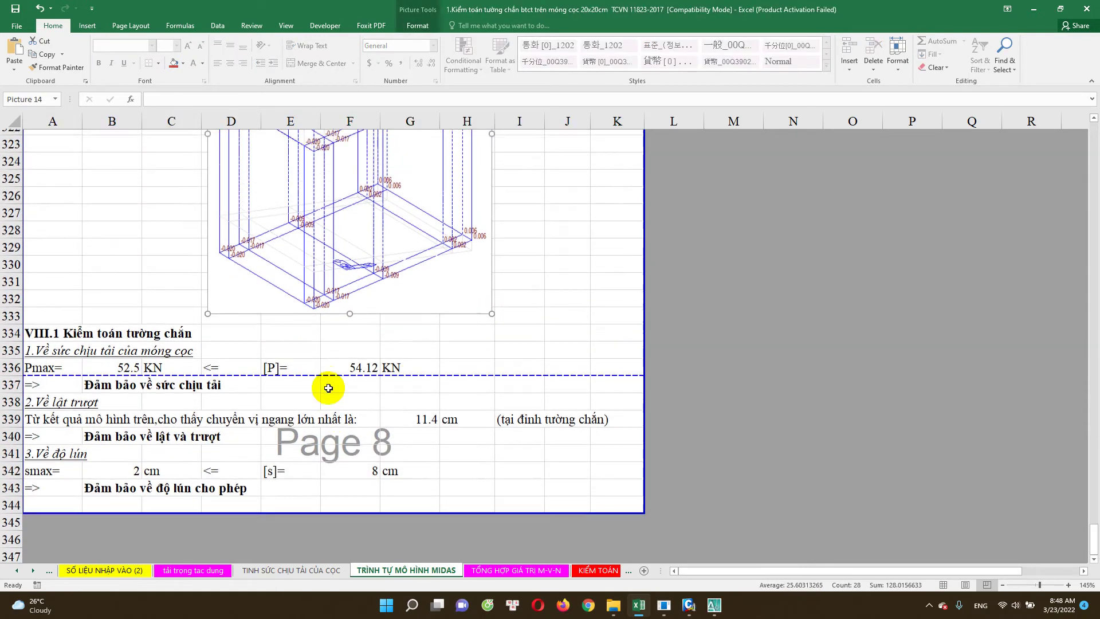
pyautogui.click(500, 569)
pyautogui.scroll(-2, 252, 445)
pyautogui.scroll(1, 277, 435)
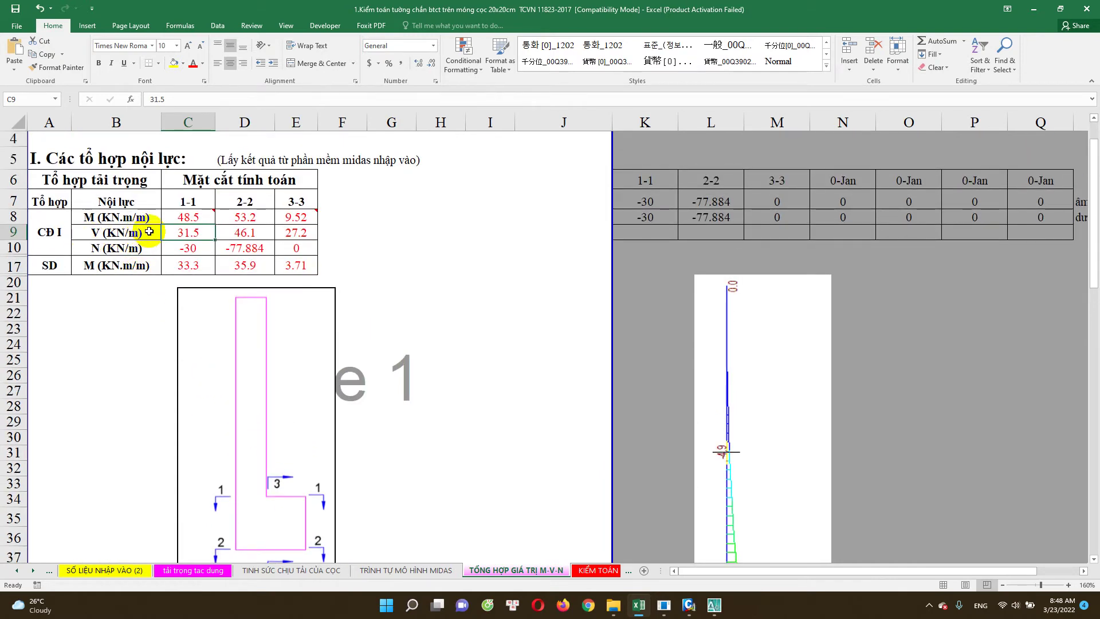
pyautogui.scroll(-2, 194, 235)
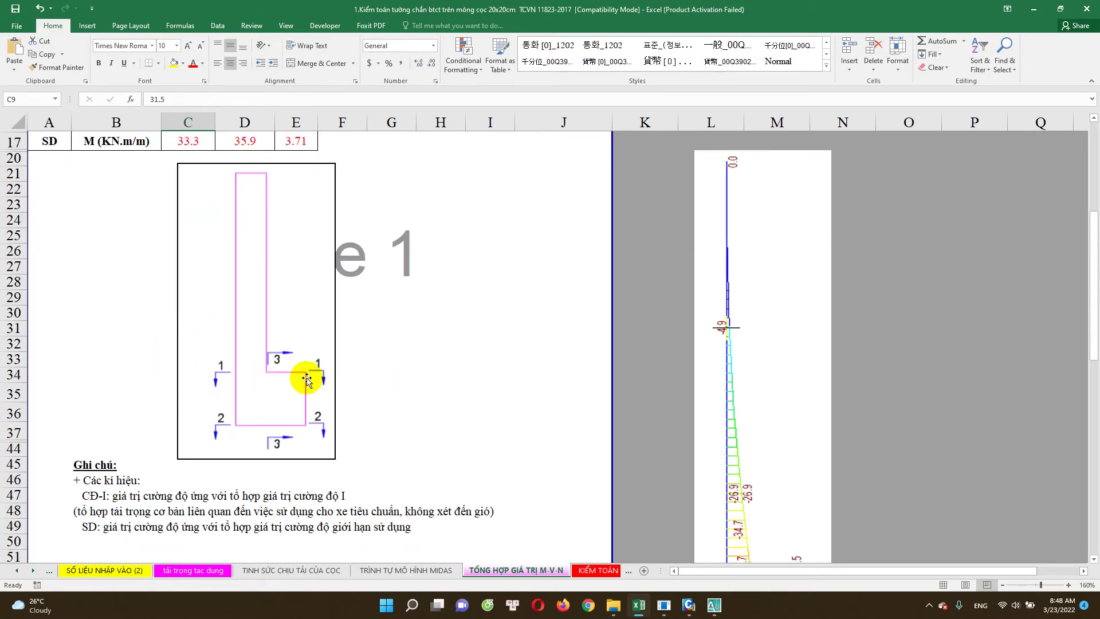
pyautogui.scroll(1, 268, 379)
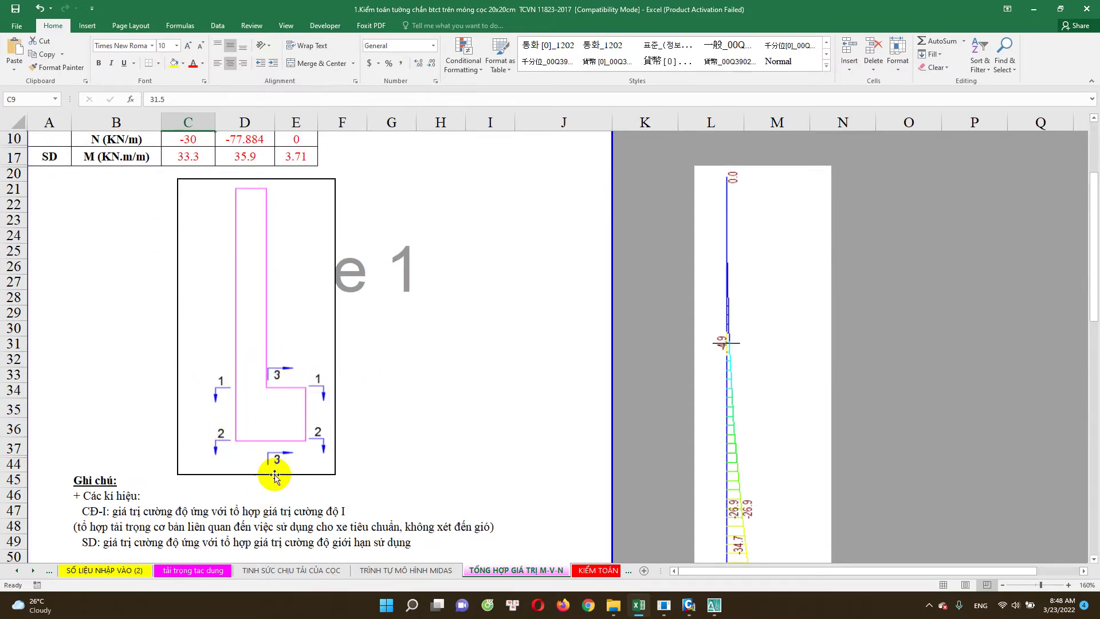
pyautogui.scroll(2, 274, 478)
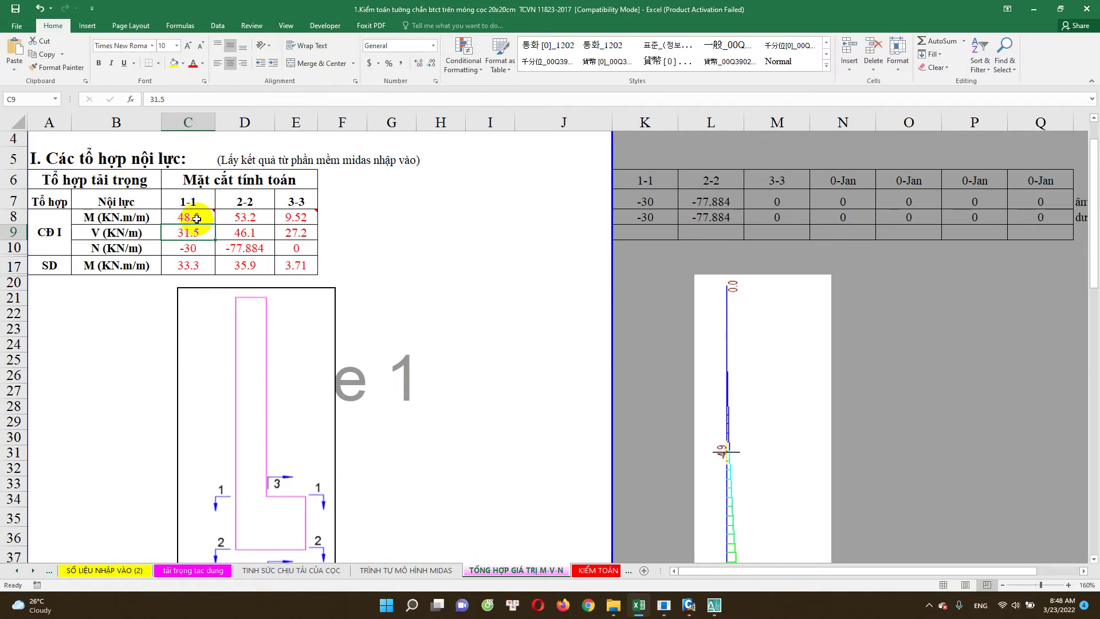
pyautogui.doubleClick(195, 239)
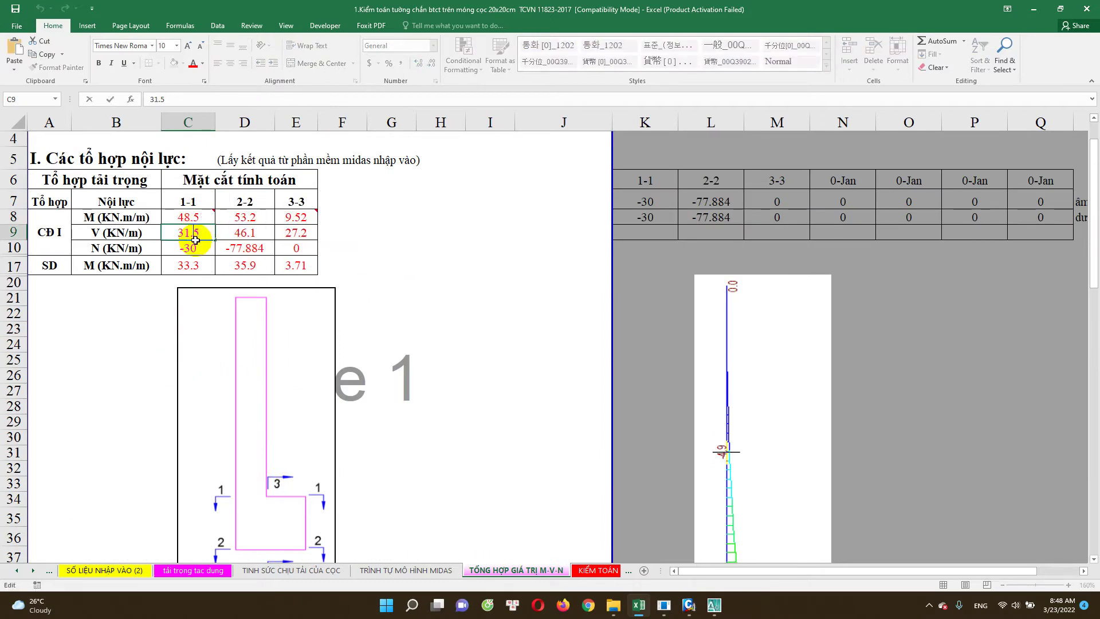
pyautogui.click(189, 265)
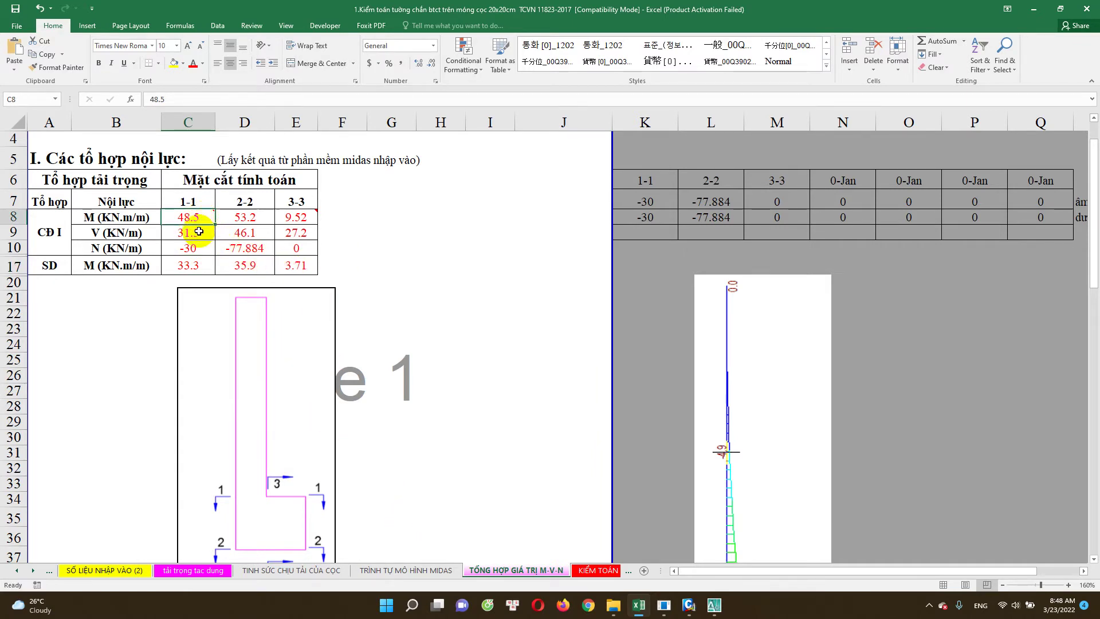
pyautogui.click(244, 232)
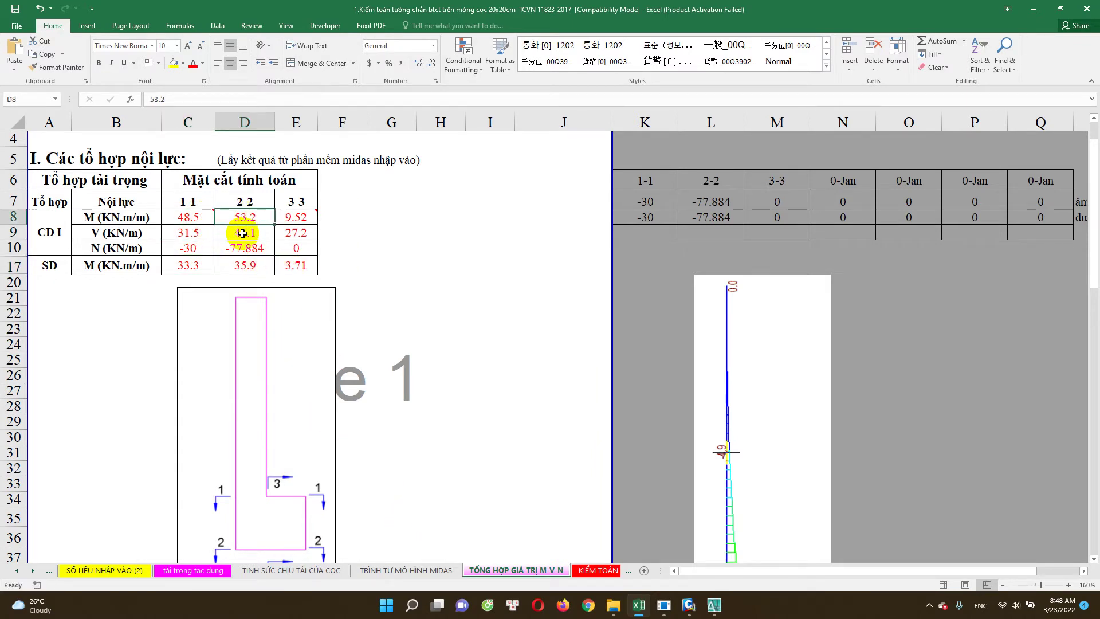
pyautogui.click(296, 232)
pyautogui.click(296, 247)
pyautogui.click(297, 262)
pyautogui.press('Left')
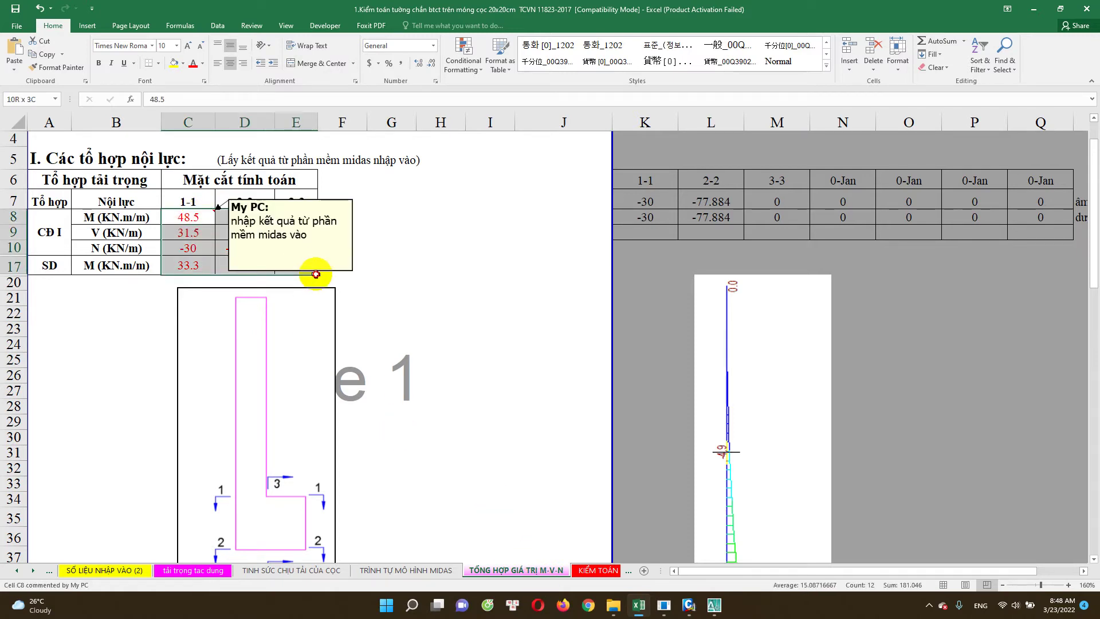
pyautogui.click(441, 313)
pyautogui.scroll(-3, 397, 464)
pyautogui.scroll(-2, 396, 464)
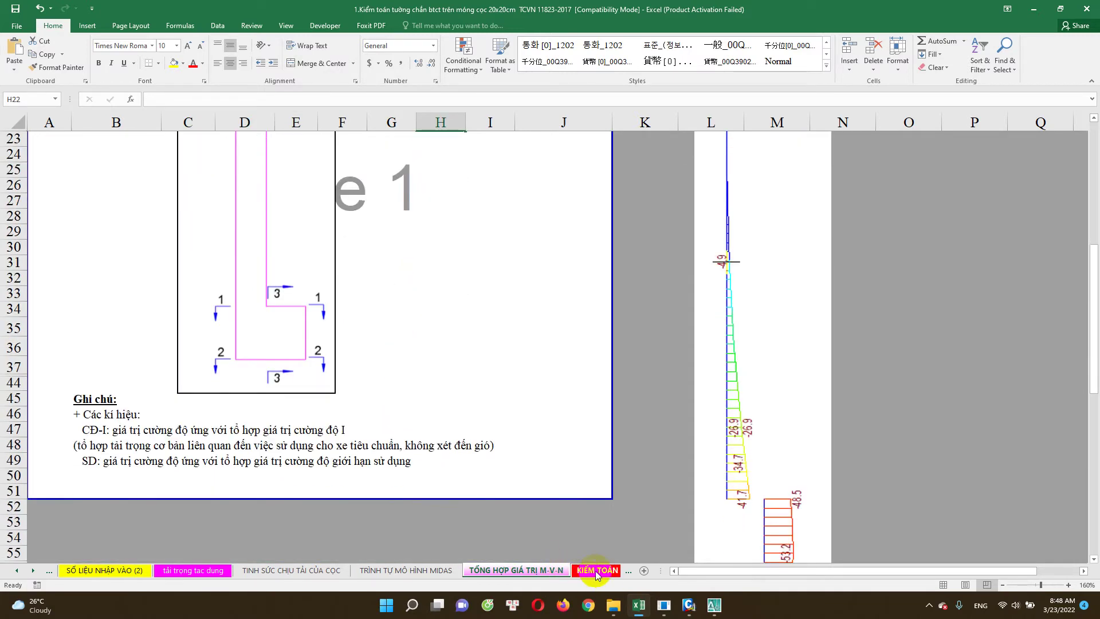
pyautogui.click(593, 570)
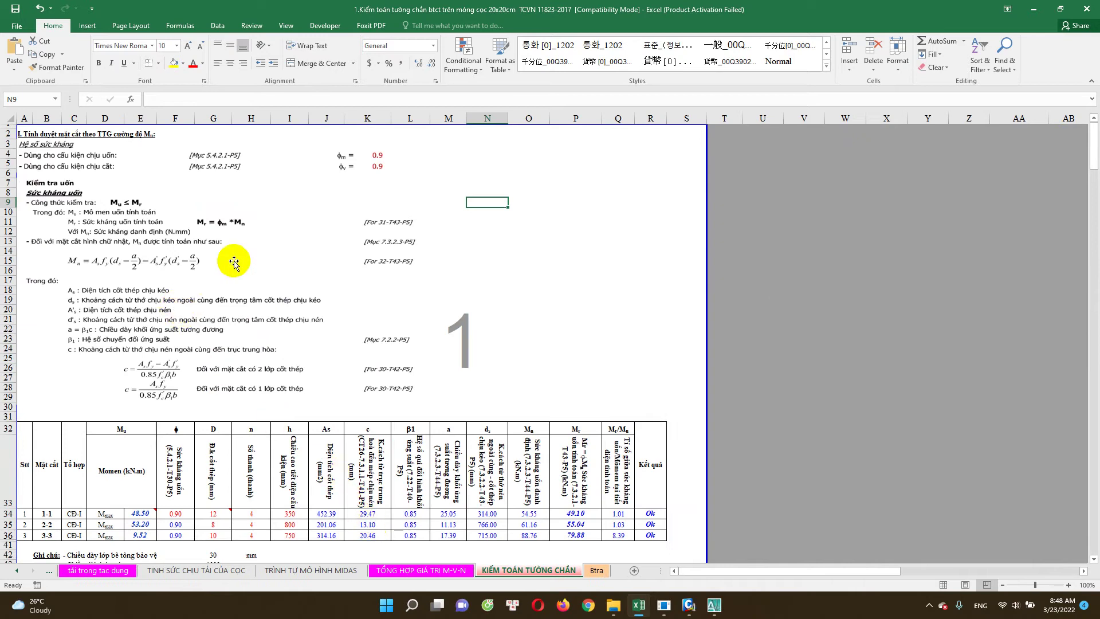
# Inspect the design moment and bar count formulas for section 1-1
pyautogui.scroll(-5, 234, 262)
pyautogui.scroll(-1, 246, 343)
pyautogui.click(140, 343)
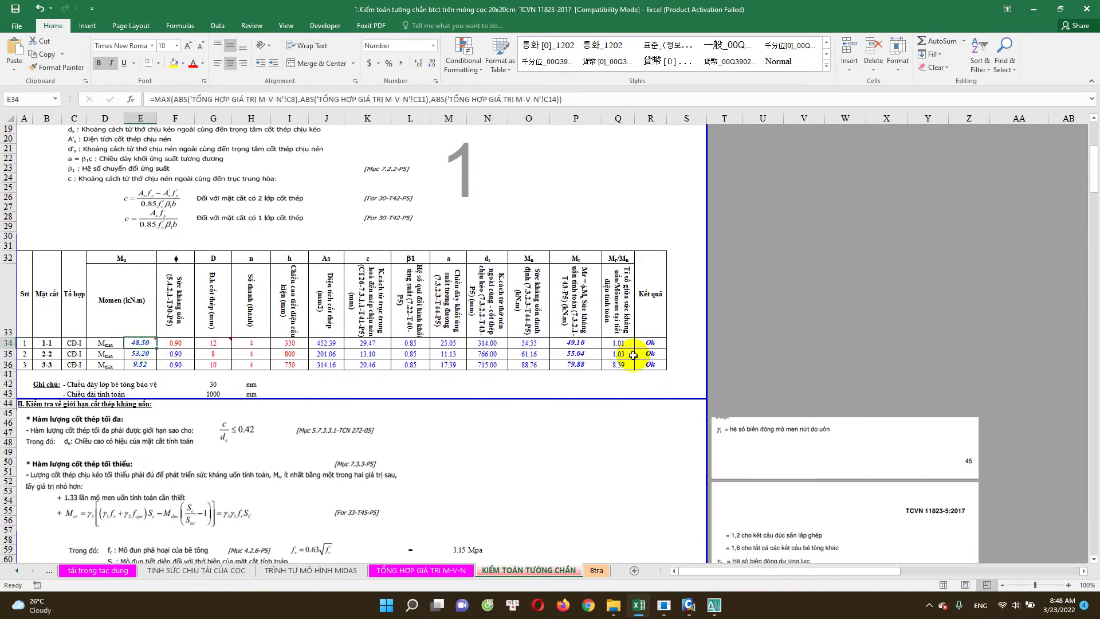
pyautogui.scroll(-1, 607, 361)
pyautogui.click(247, 315)
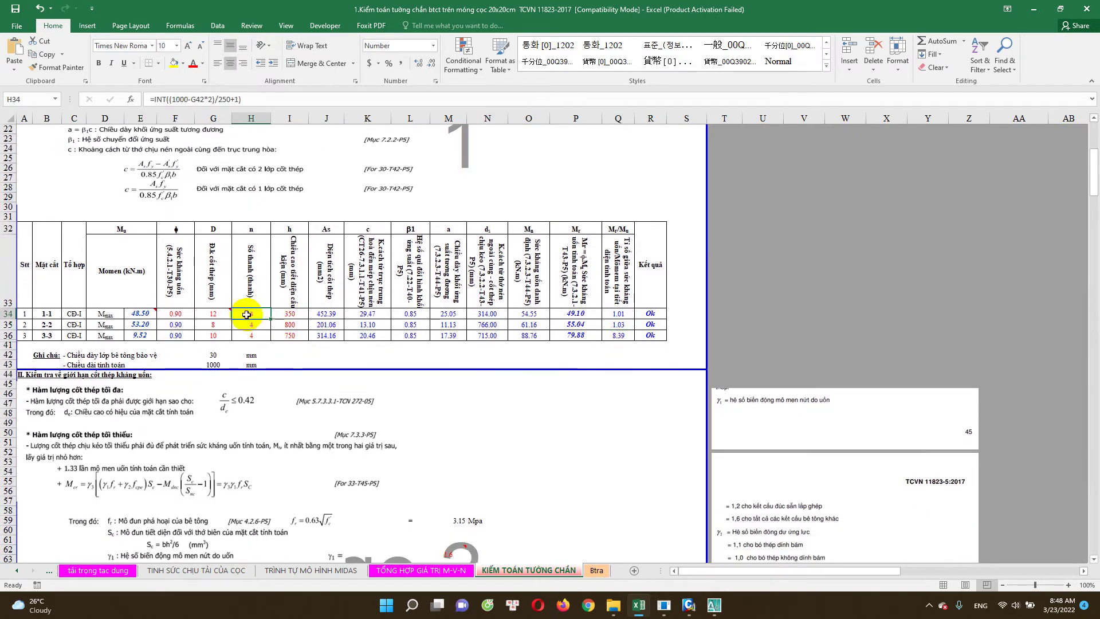
pyautogui.scroll(-1, 248, 314)
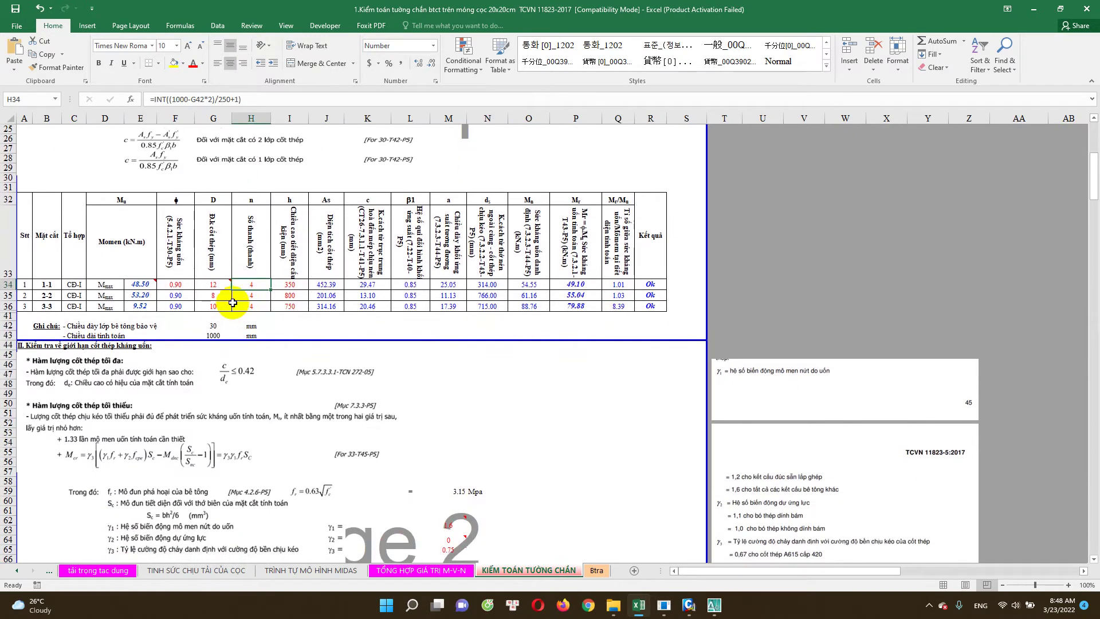
# Trace the capacity ratio formulas for sections 1-1 to 3-3, then scroll to the reinforcement tables
pyautogui.click(621, 284)
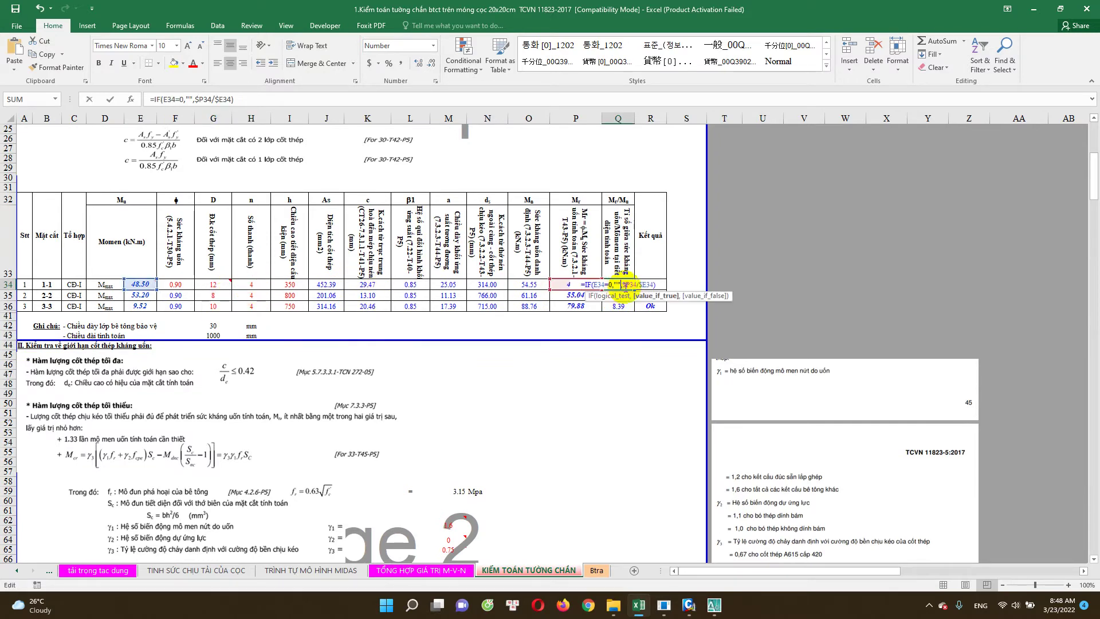
pyautogui.doubleClick(625, 295)
pyautogui.doubleClick(626, 306)
pyautogui.press('Escape')
pyautogui.scroll(-1, 290, 307)
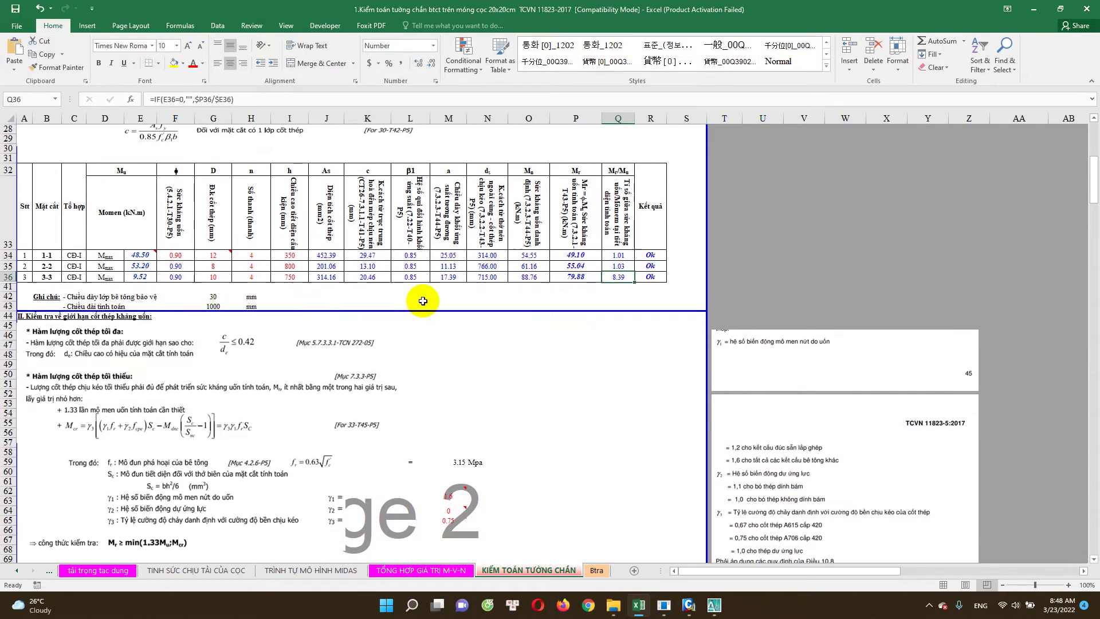
pyautogui.click(619, 255)
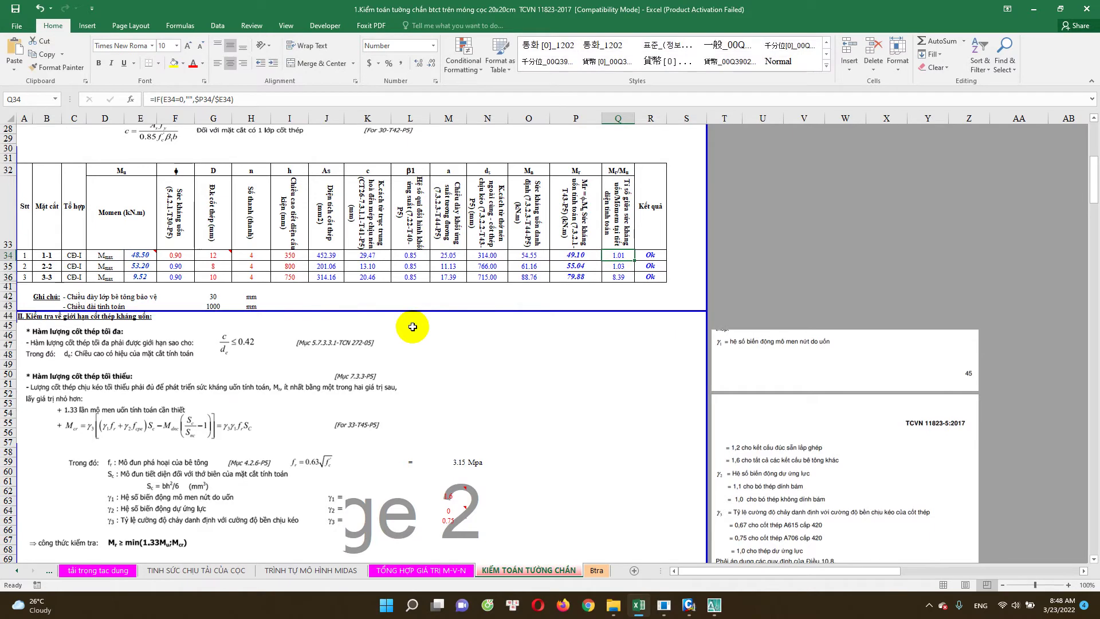
pyautogui.scroll(3, 435, 344)
pyautogui.scroll(-5, 490, 384)
pyautogui.scroll(-5, 294, 388)
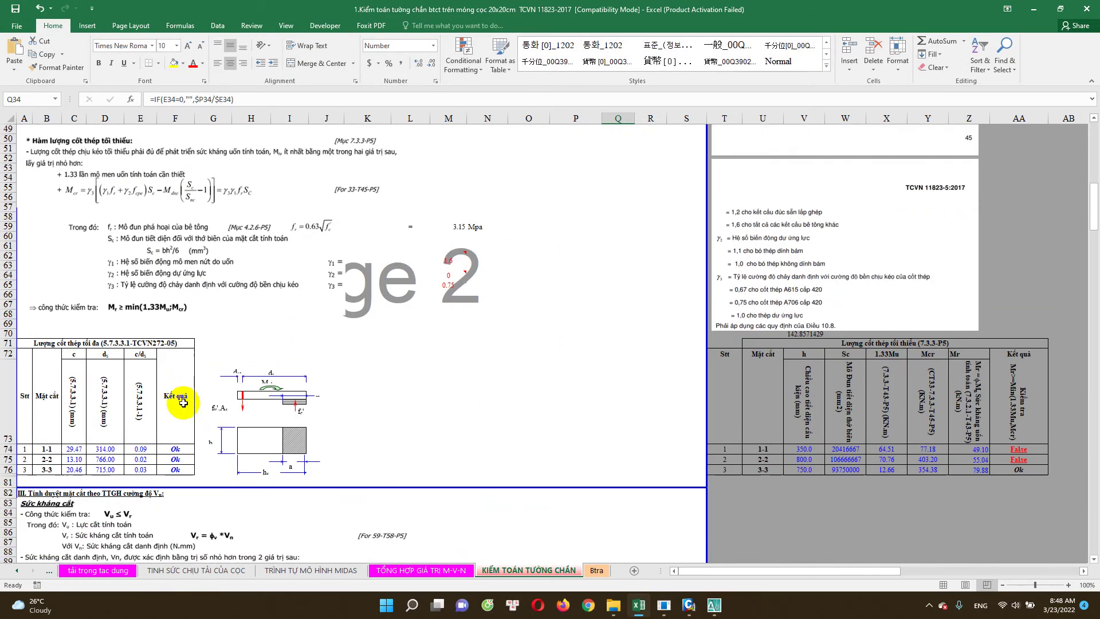
pyautogui.scroll(-1, 184, 405)
pyautogui.click(141, 430)
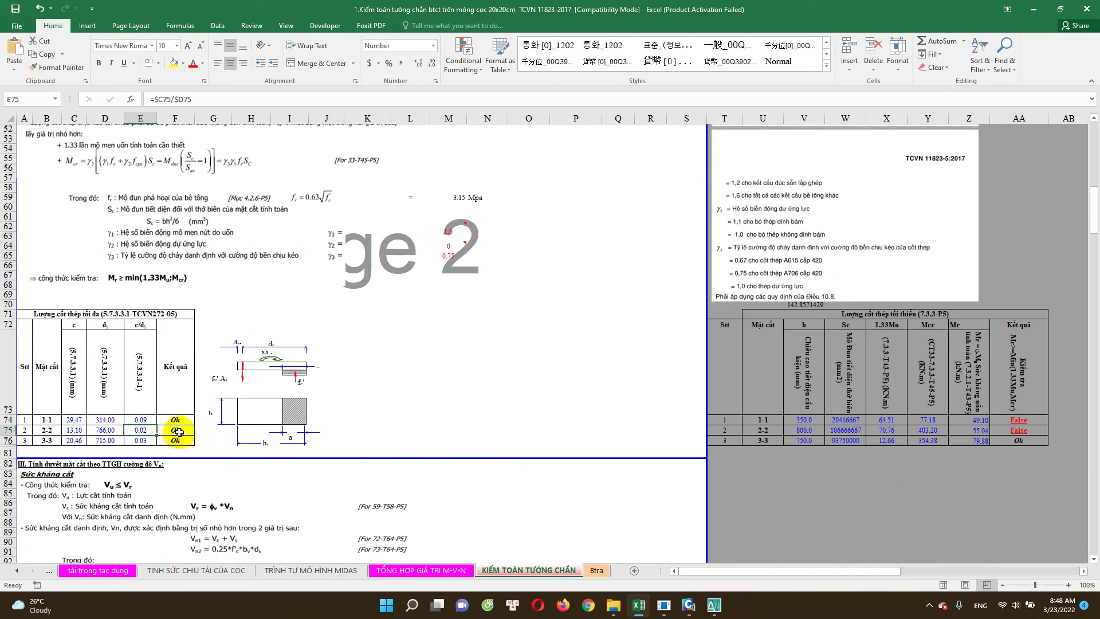
pyautogui.click(178, 432)
pyautogui.scroll(-1, 189, 421)
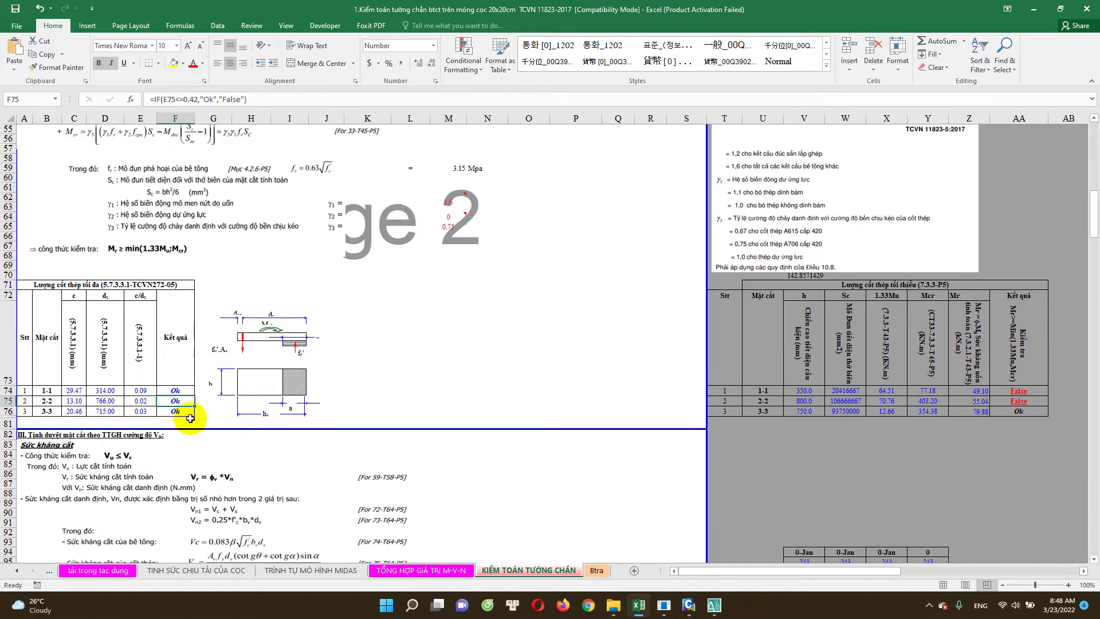
pyautogui.click(1018, 391)
pyautogui.click(845, 400)
pyautogui.click(1018, 401)
pyautogui.scroll(4, 533, 283)
pyautogui.scroll(8, 550, 290)
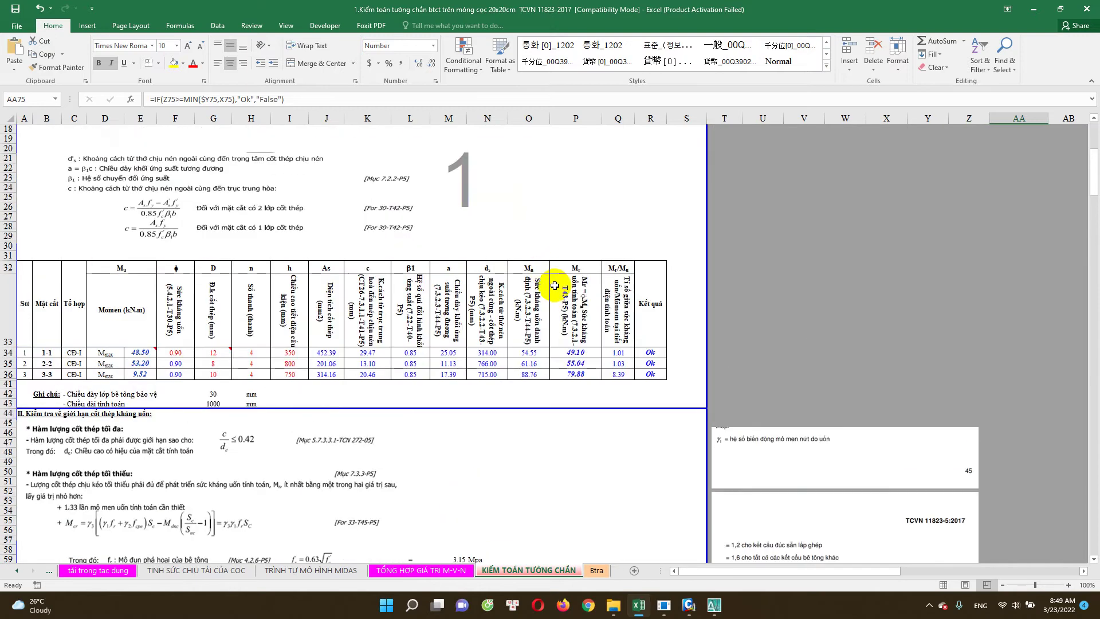
pyautogui.click(619, 353)
pyautogui.click(622, 361)
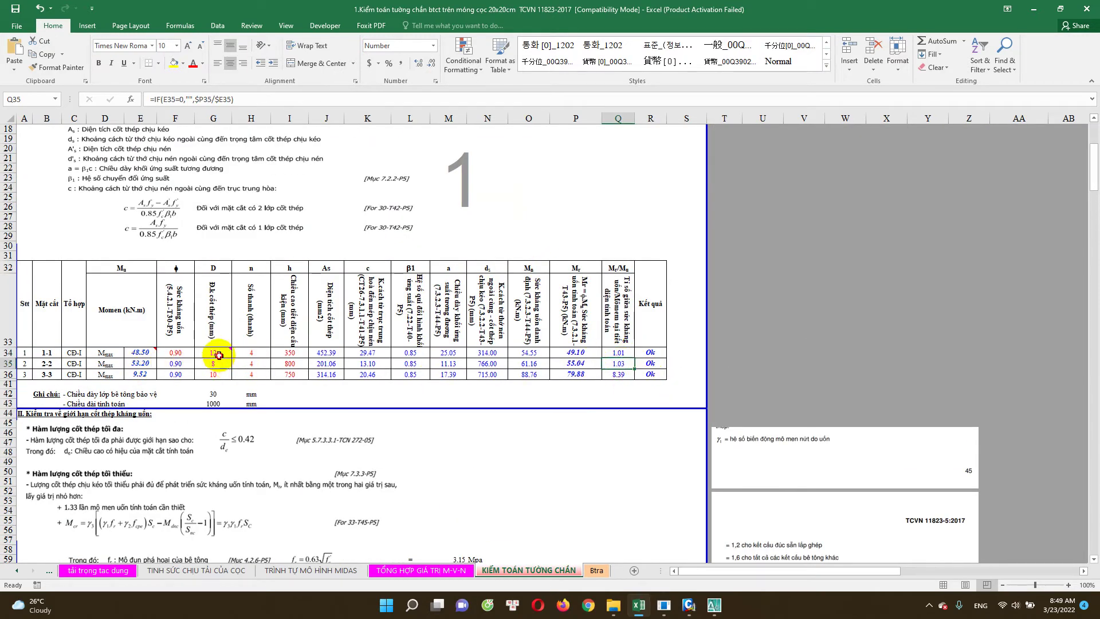
pyautogui.click(251, 366)
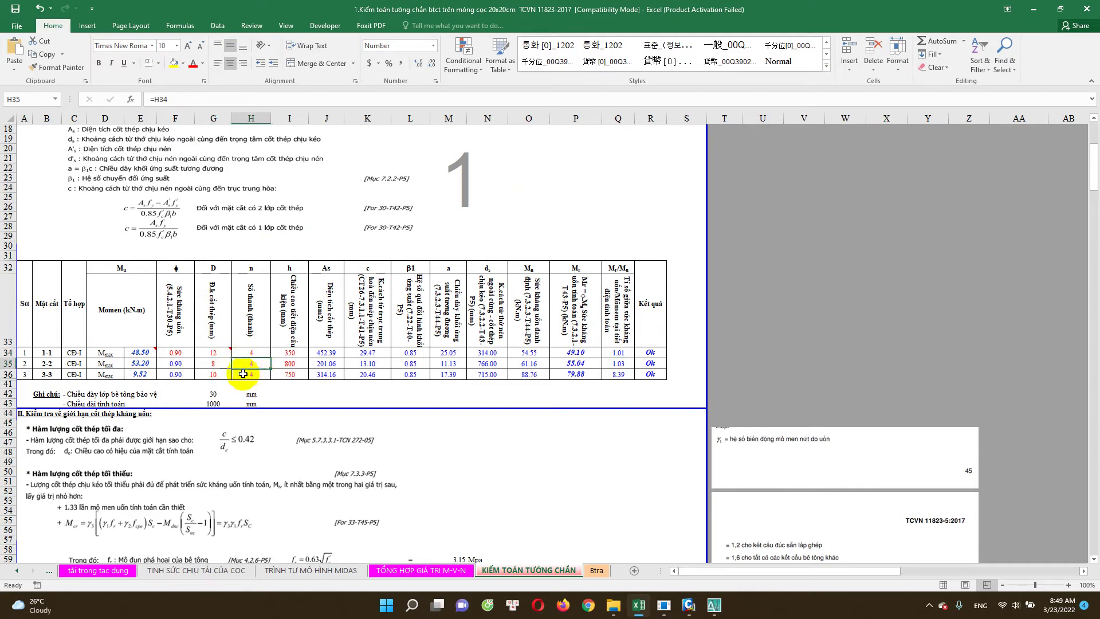
pyautogui.scroll(-2, 297, 387)
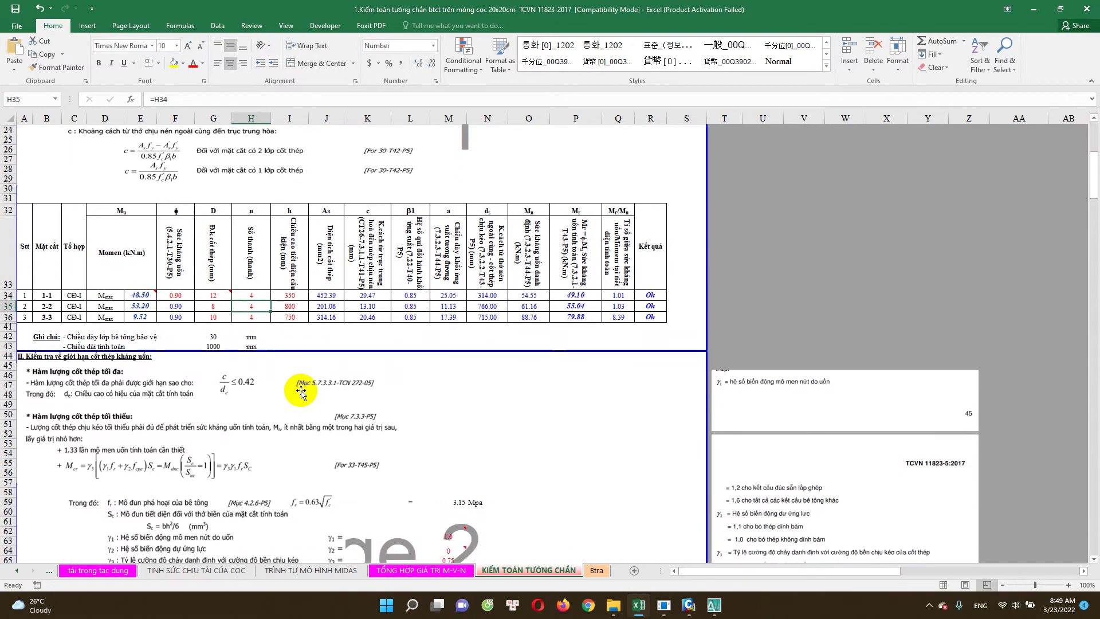
pyautogui.click(223, 304)
pyautogui.click(225, 295)
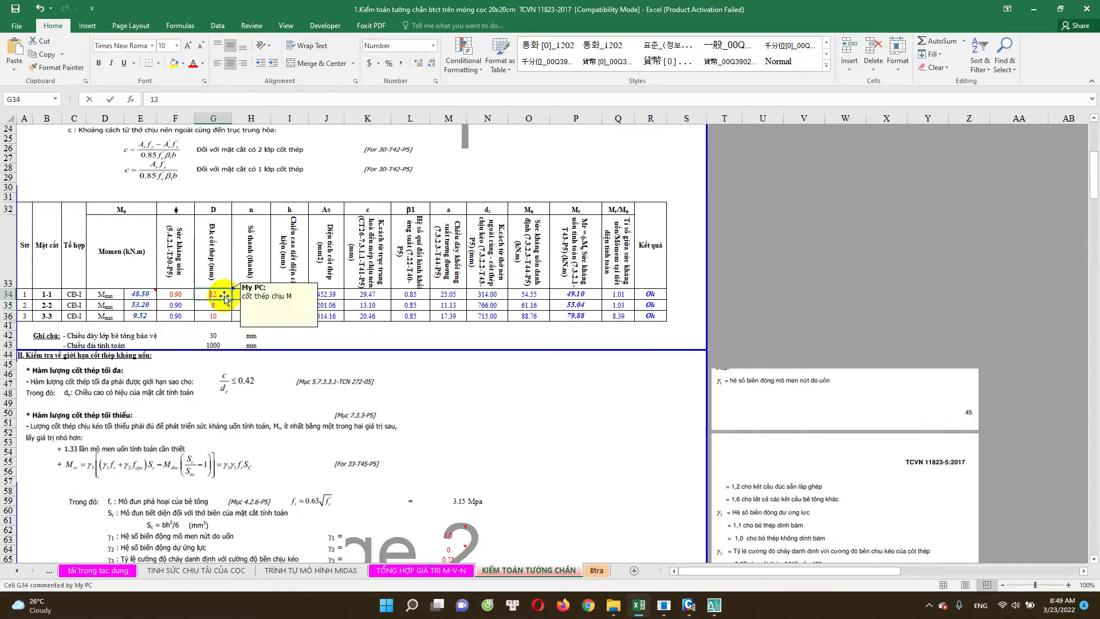
pyautogui.press('BackSpace')
pyautogui.write('4')
pyautogui.press('Return')
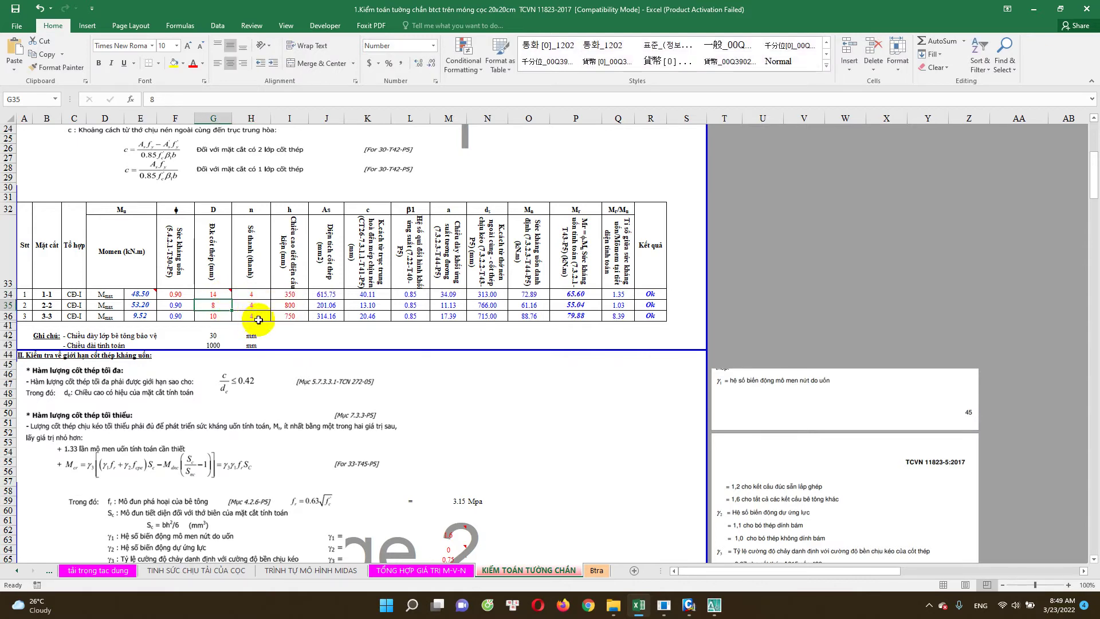
pyautogui.write('10')
pyautogui.press('Return')
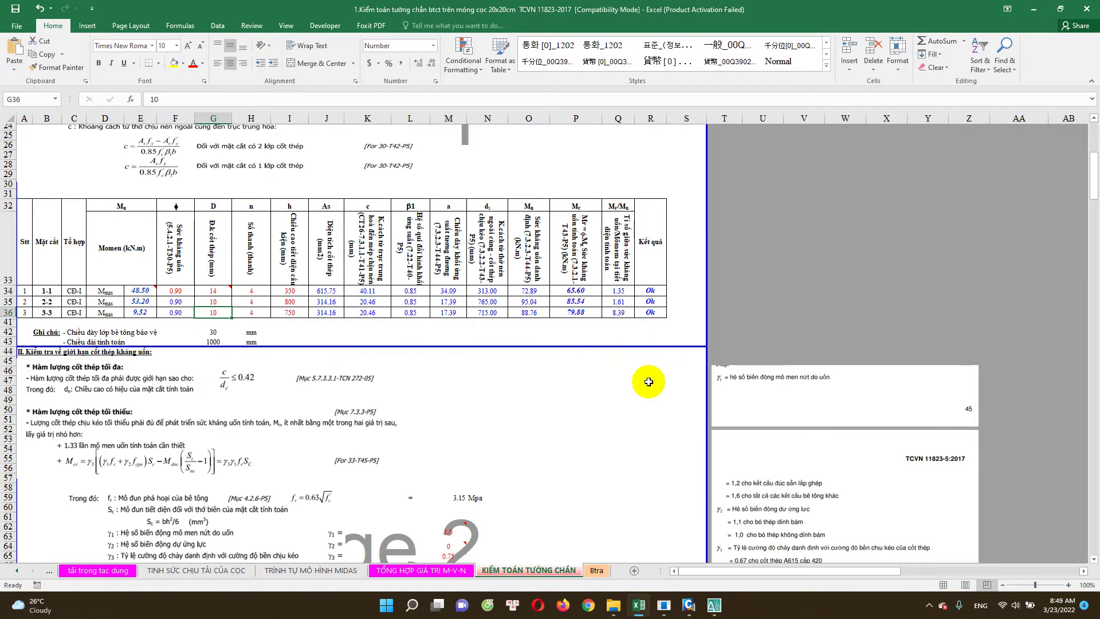
pyautogui.scroll(-7, 648, 381)
pyautogui.click(1023, 464)
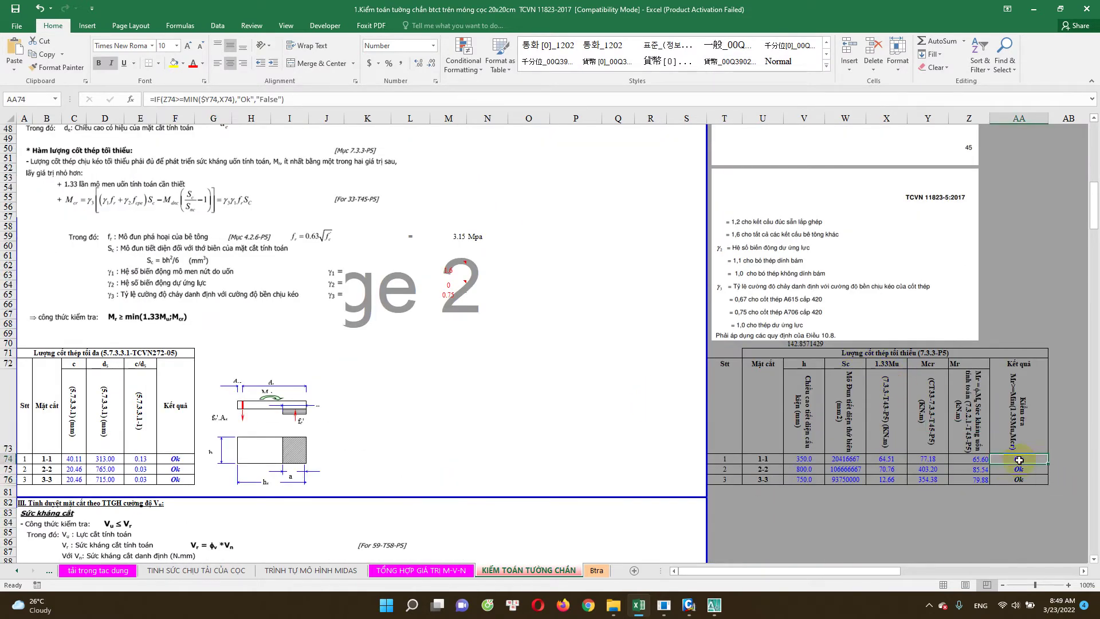
pyautogui.scroll(9, 337, 326)
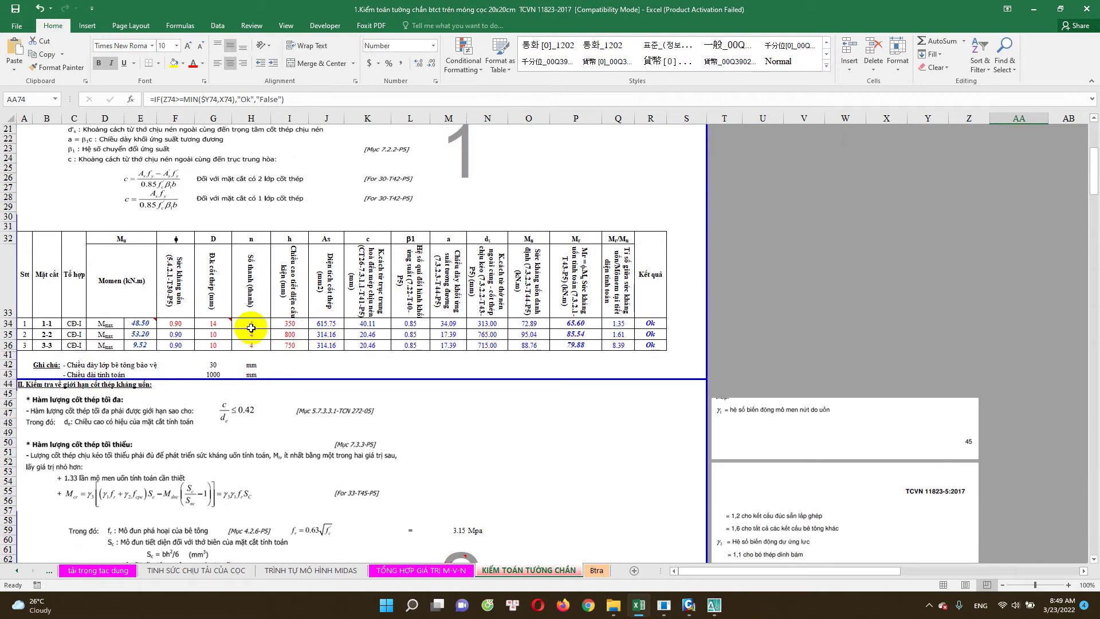
pyautogui.click(221, 326)
pyautogui.write('12')
pyautogui.press('Return')
pyautogui.write('8')
pyautogui.click(288, 344)
pyautogui.scroll(-1, 621, 410)
pyautogui.scroll(-9, 621, 411)
pyautogui.click(886, 373)
pyautogui.scroll(5, 232, 324)
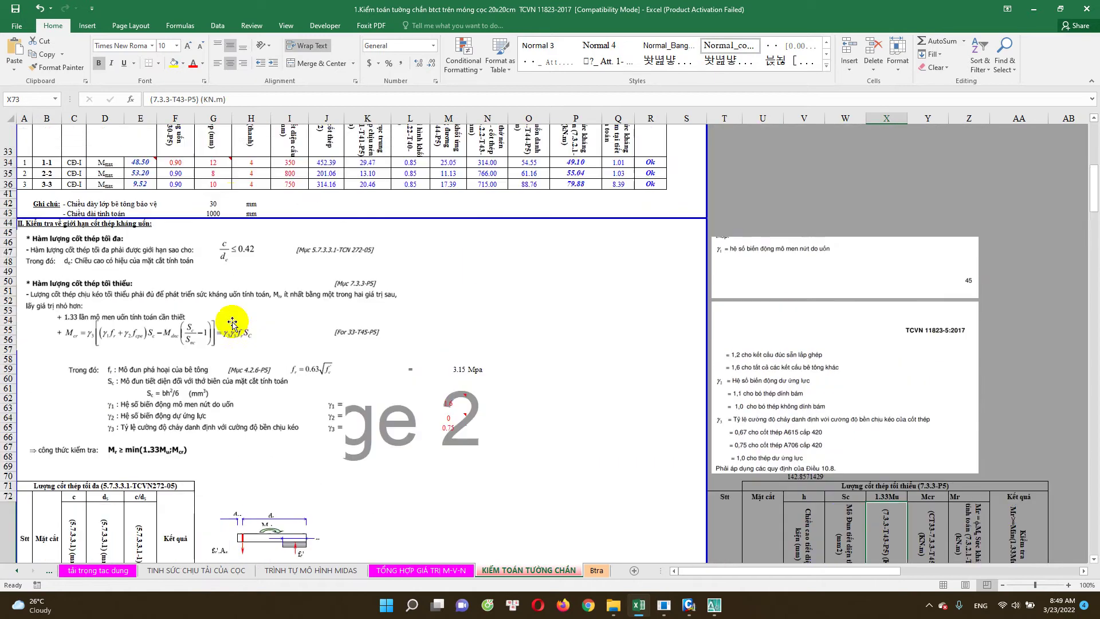
pyautogui.scroll(2, 232, 323)
pyautogui.scroll(-10, 859, 418)
pyautogui.click(1018, 371)
pyautogui.scroll(9, 373, 368)
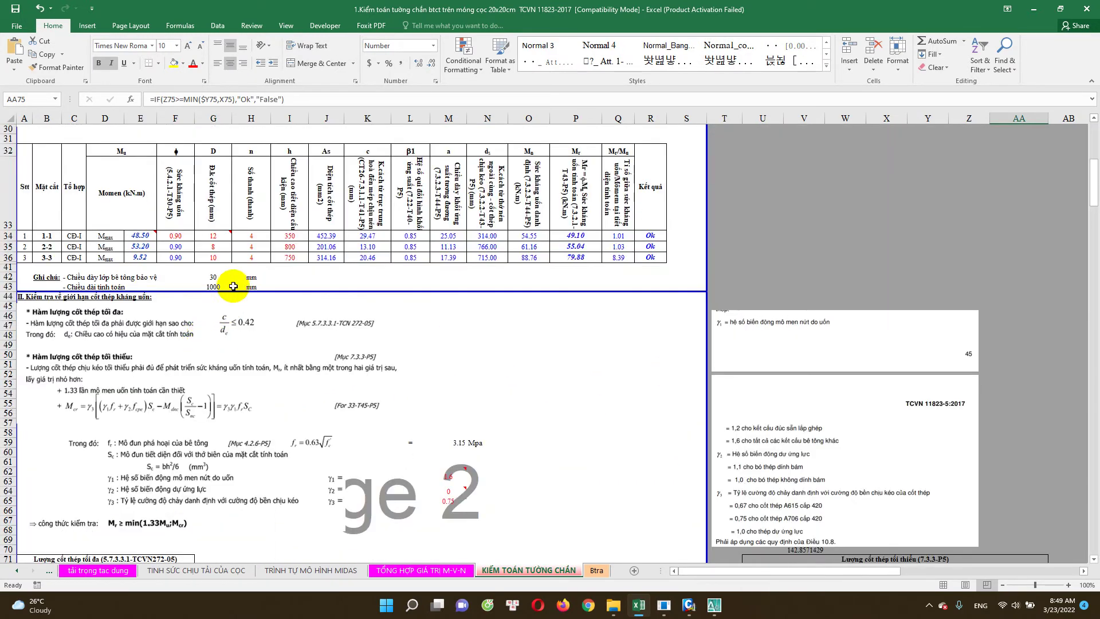
pyautogui.click(213, 235)
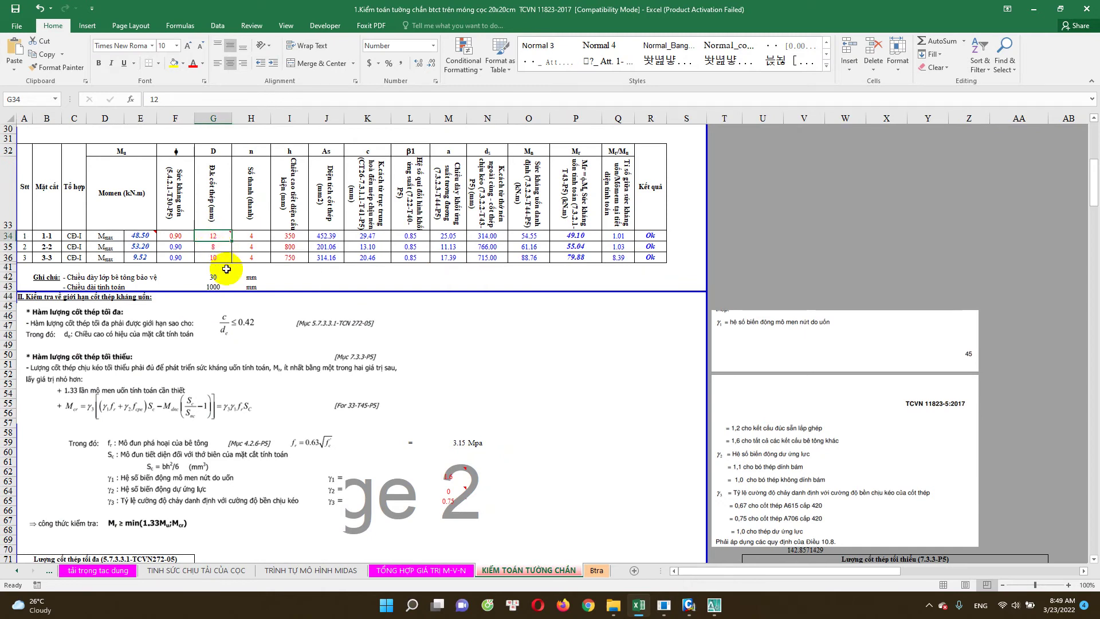
pyautogui.click(245, 235)
pyautogui.click(214, 235)
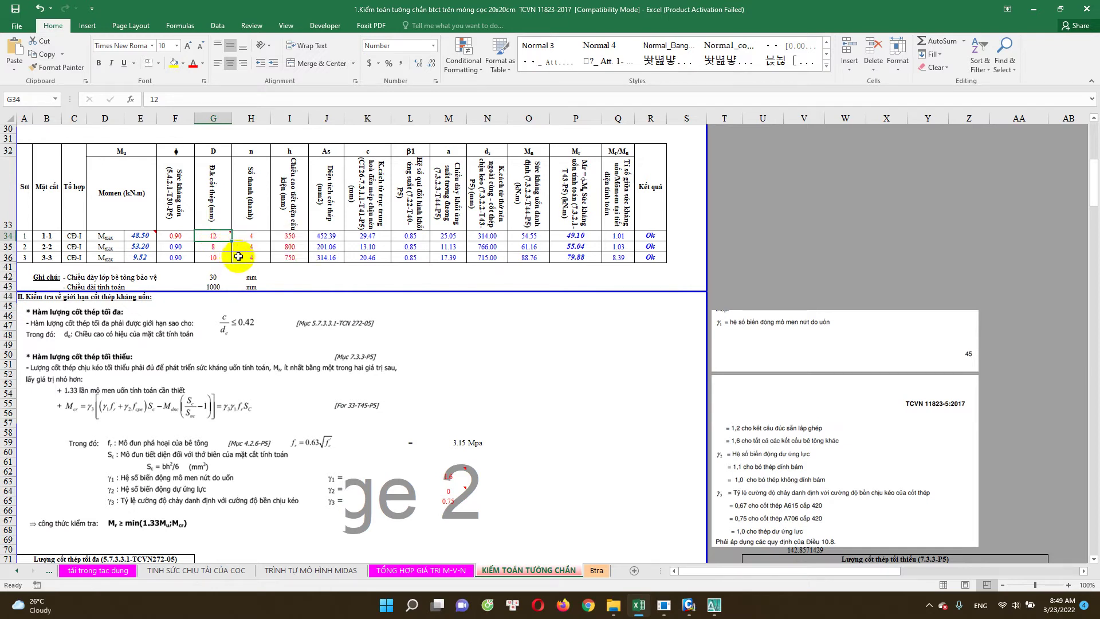
pyautogui.click(252, 243)
pyautogui.write('5')
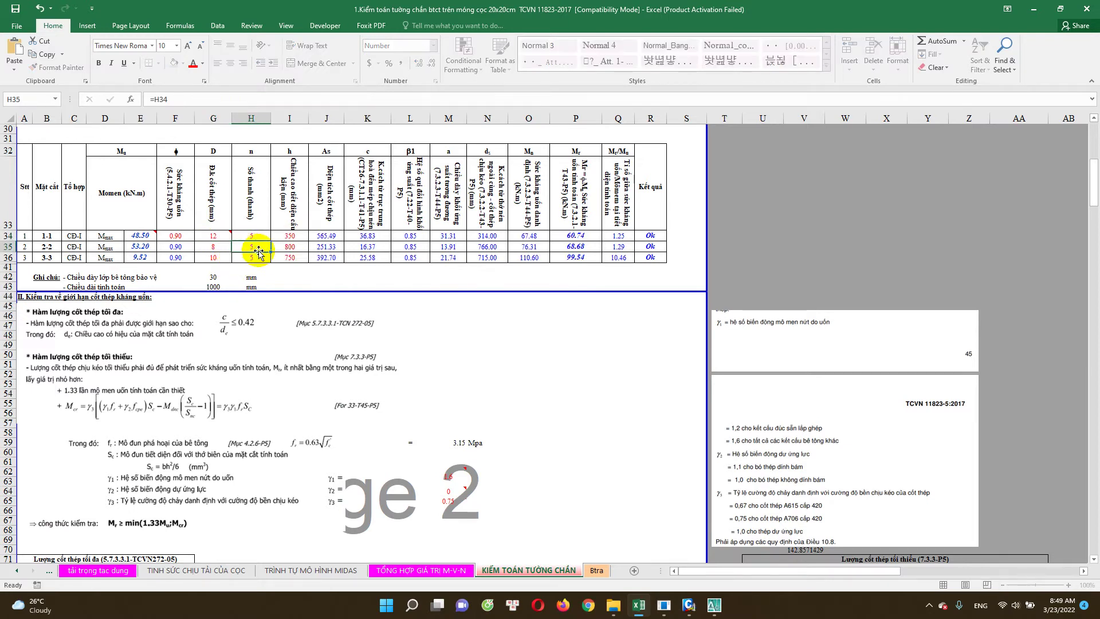
pyautogui.click(290, 277)
pyautogui.scroll(-9, 421, 387)
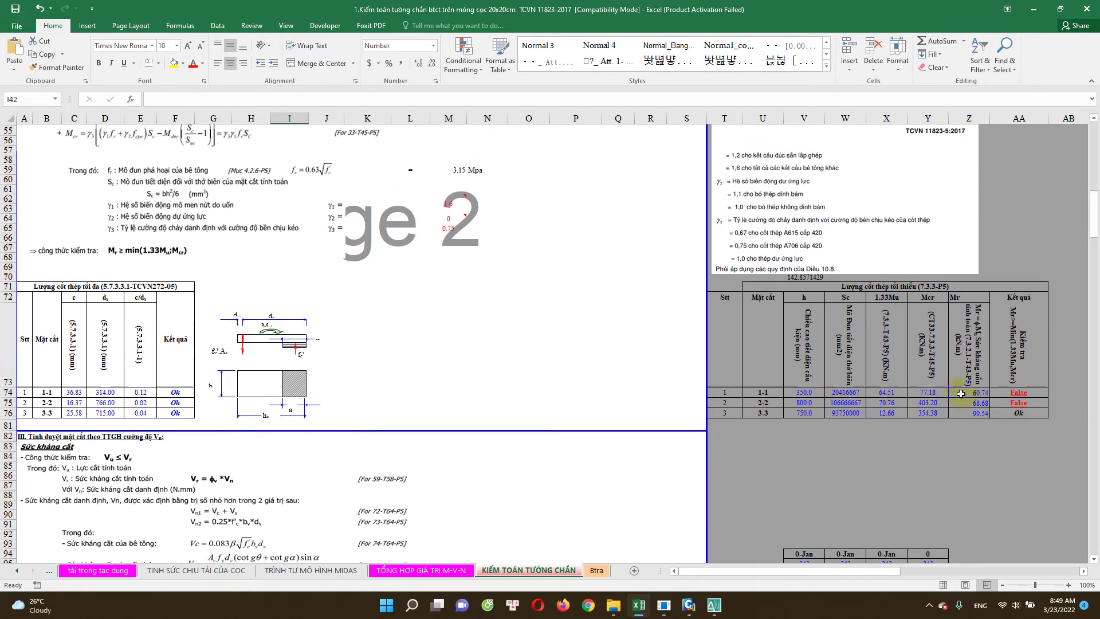
pyautogui.scroll(8, 257, 229)
pyautogui.scroll(1, 258, 258)
pyautogui.click(258, 251)
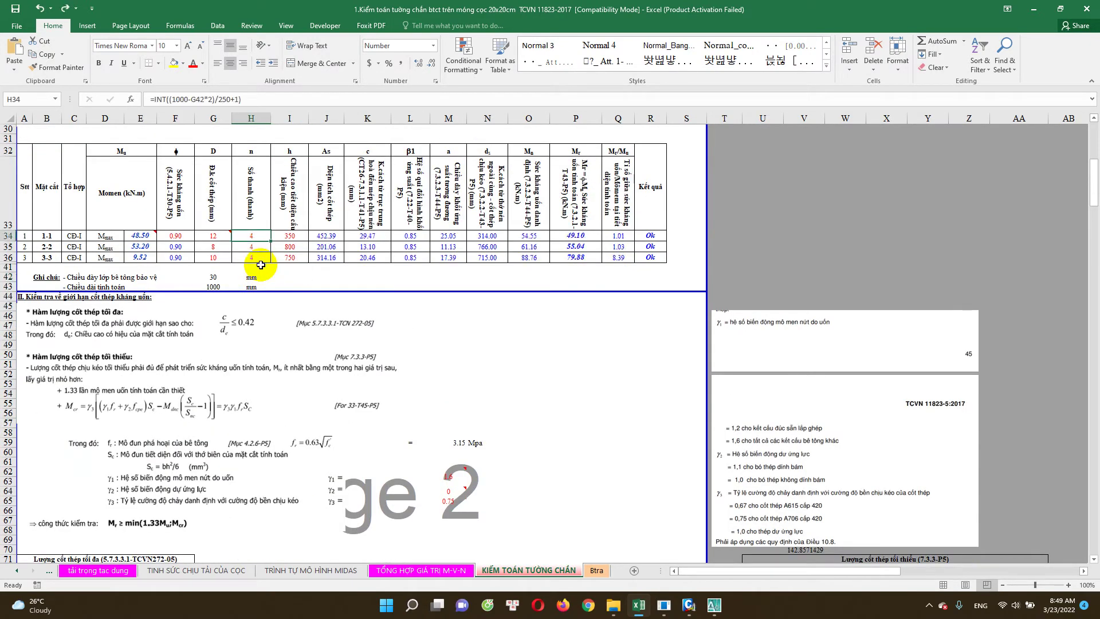
pyautogui.click(213, 247)
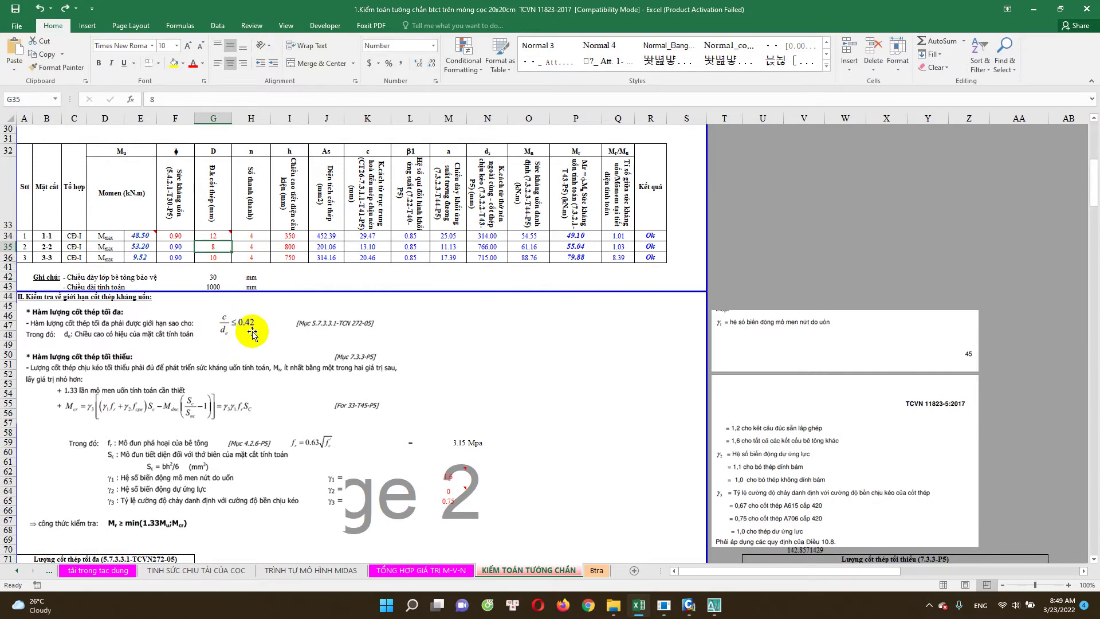
pyautogui.scroll(-5, 258, 336)
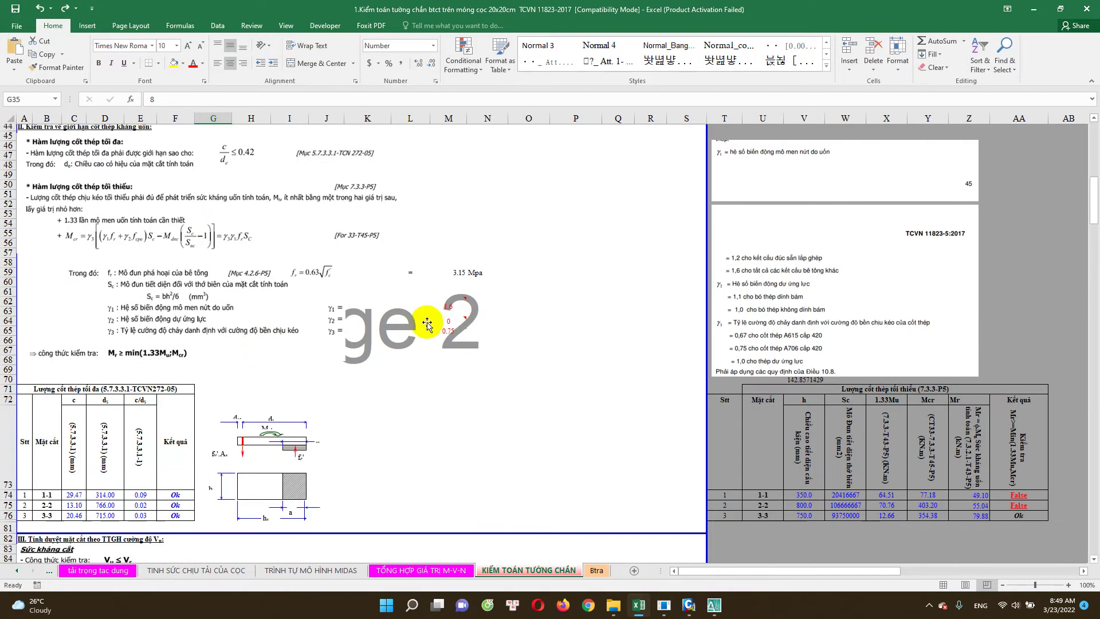
# Inspect cells in the shear check table and trace the 48.50 design moment to its source
pyautogui.scroll(5, 515, 275)
pyautogui.click(620, 236)
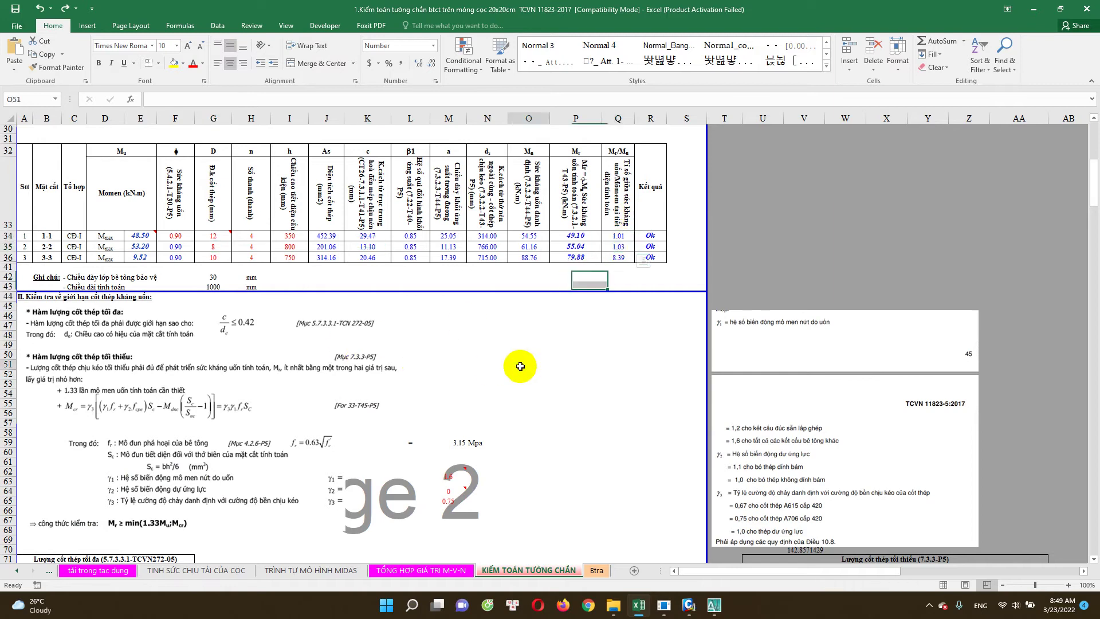
pyautogui.click(521, 367)
pyautogui.scroll(-10, 458, 423)
pyautogui.scroll(-4, 392, 428)
pyautogui.scroll(-1, 395, 428)
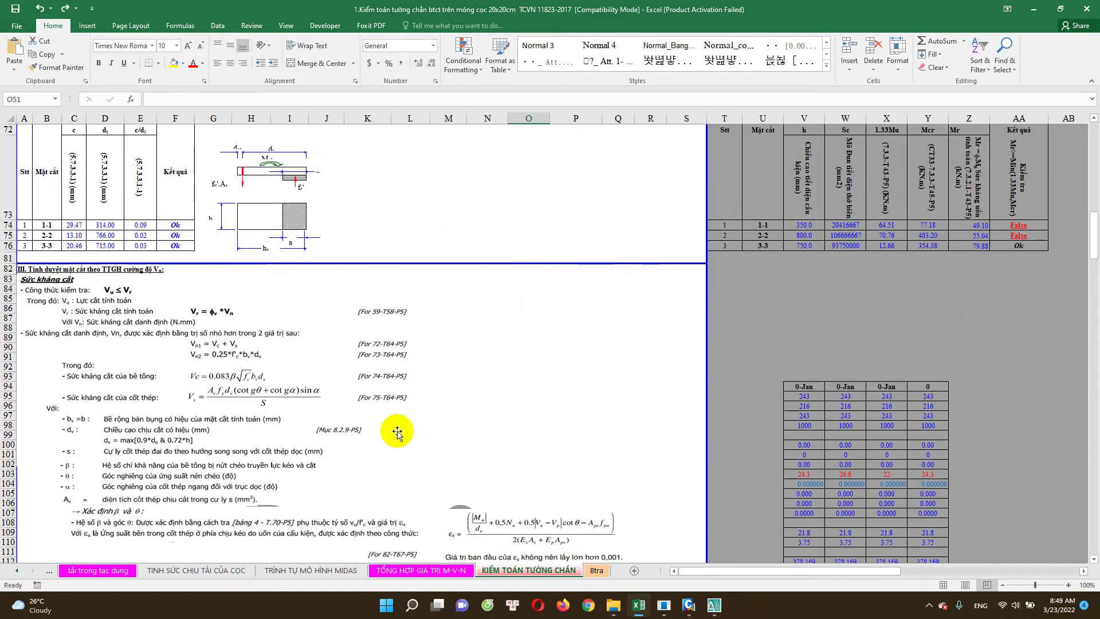
pyautogui.scroll(-5, 398, 429)
pyautogui.scroll(-4, 401, 429)
pyautogui.scroll(3, 179, 350)
pyautogui.scroll(-3, 179, 347)
pyautogui.click(180, 347)
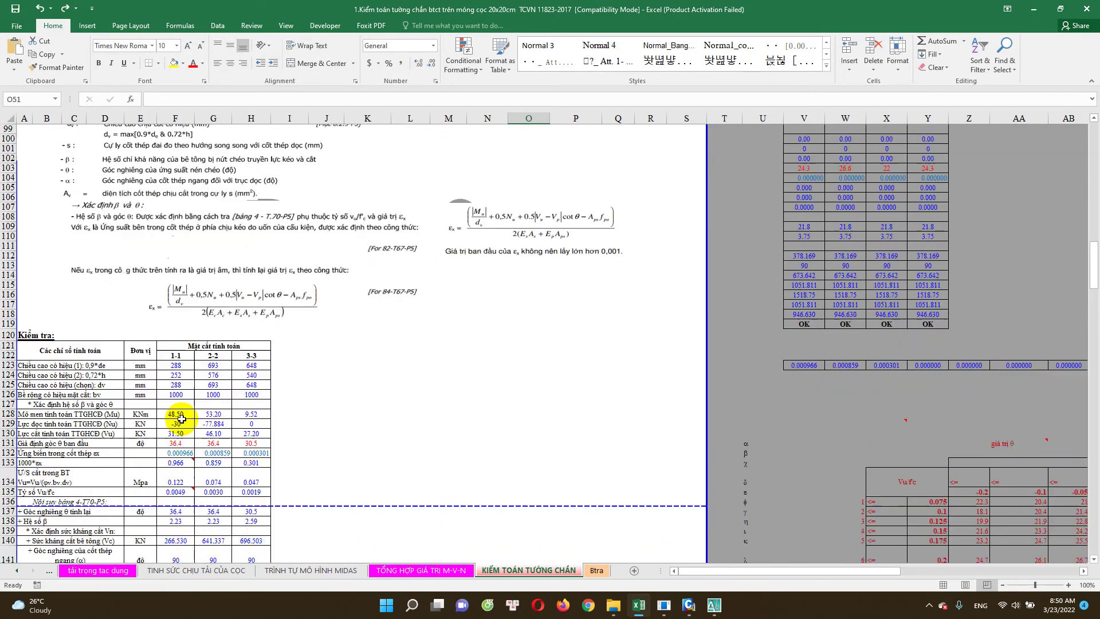
# Scroll further down and inspect the bar count value in cell H220
pyautogui.scroll(2, 171, 397)
pyautogui.scroll(-4, 172, 397)
pyautogui.scroll(-4, 195, 395)
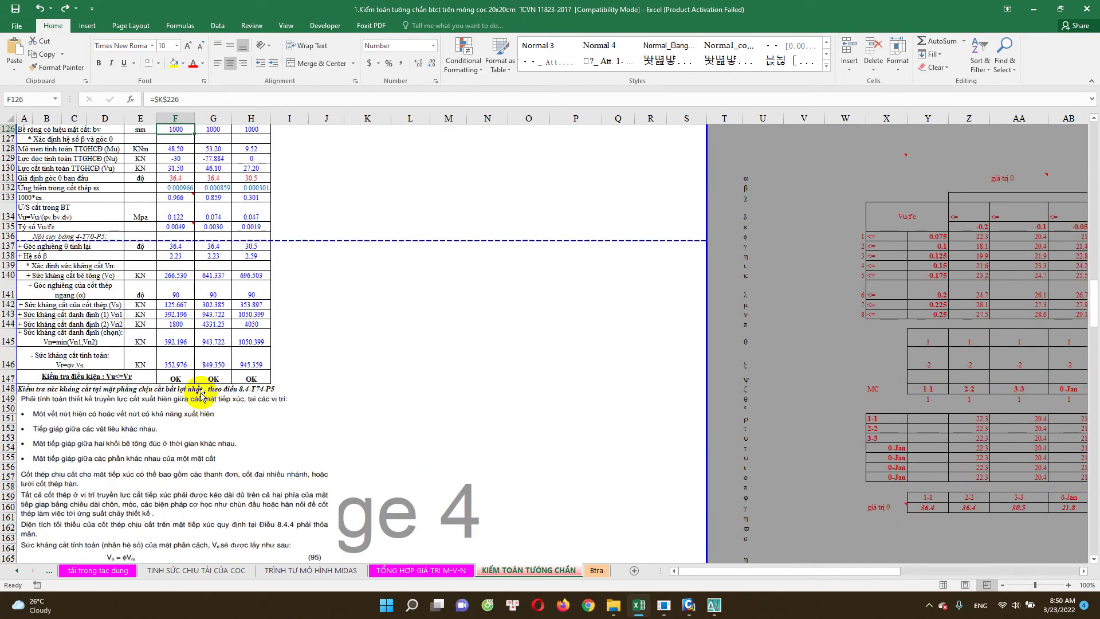
pyautogui.scroll(-2, 206, 396)
pyautogui.scroll(-6, 212, 395)
pyautogui.scroll(-7, 212, 396)
pyautogui.scroll(-8, 216, 404)
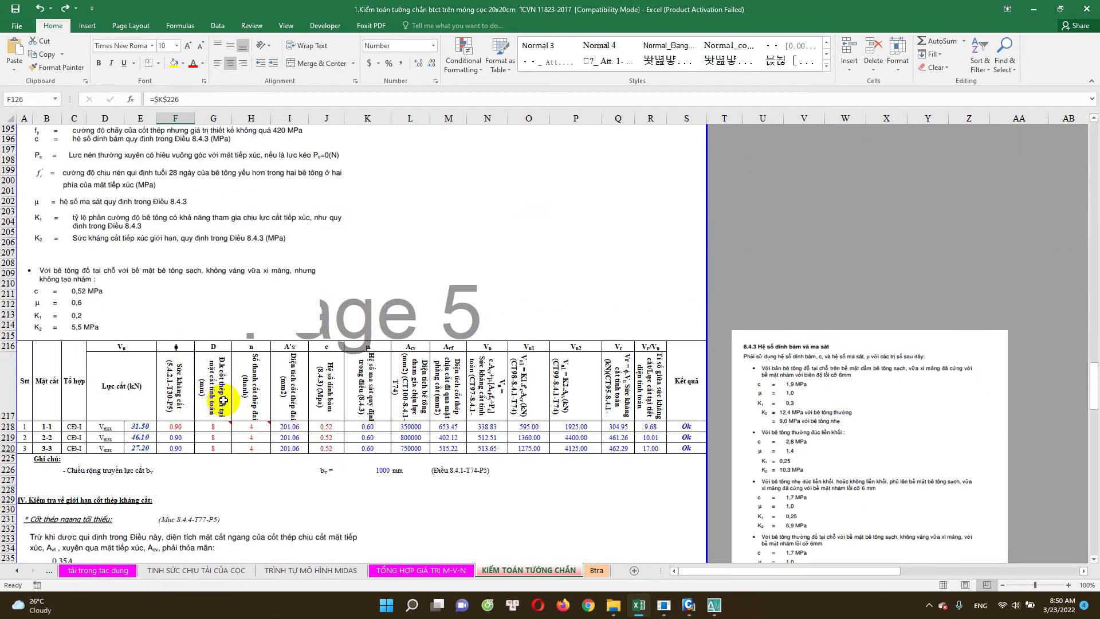
pyautogui.click(248, 447)
# Scroll to the crack check table and inspect the formula behind the 35.90 moment
pyautogui.scroll(-1, 468, 446)
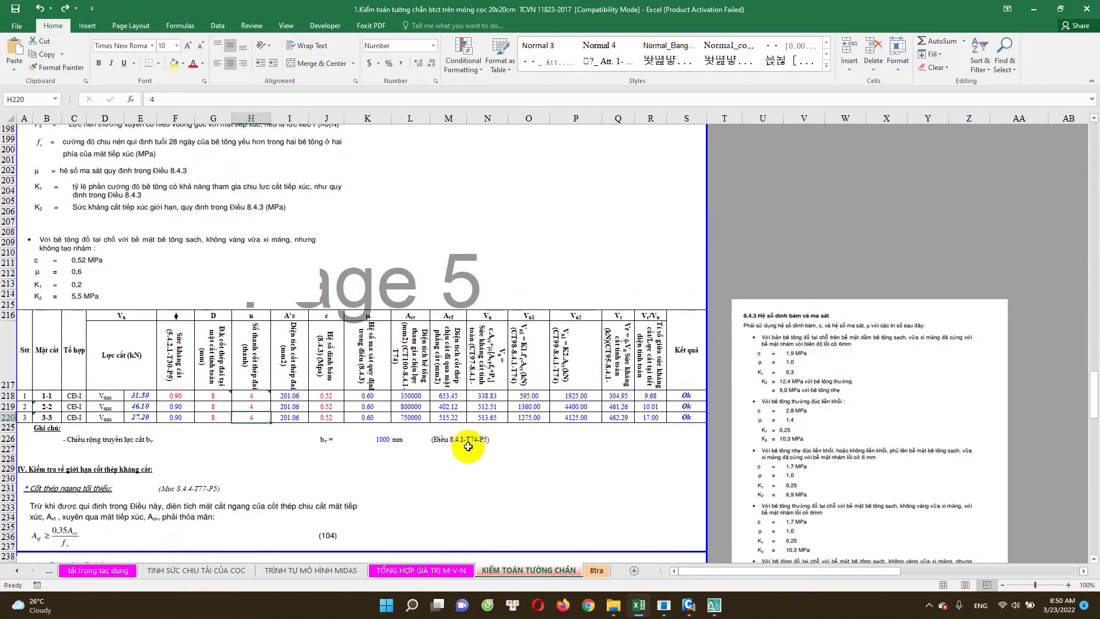
pyautogui.scroll(-1, 465, 438)
pyautogui.scroll(-1, 533, 437)
pyautogui.scroll(-5, 400, 427)
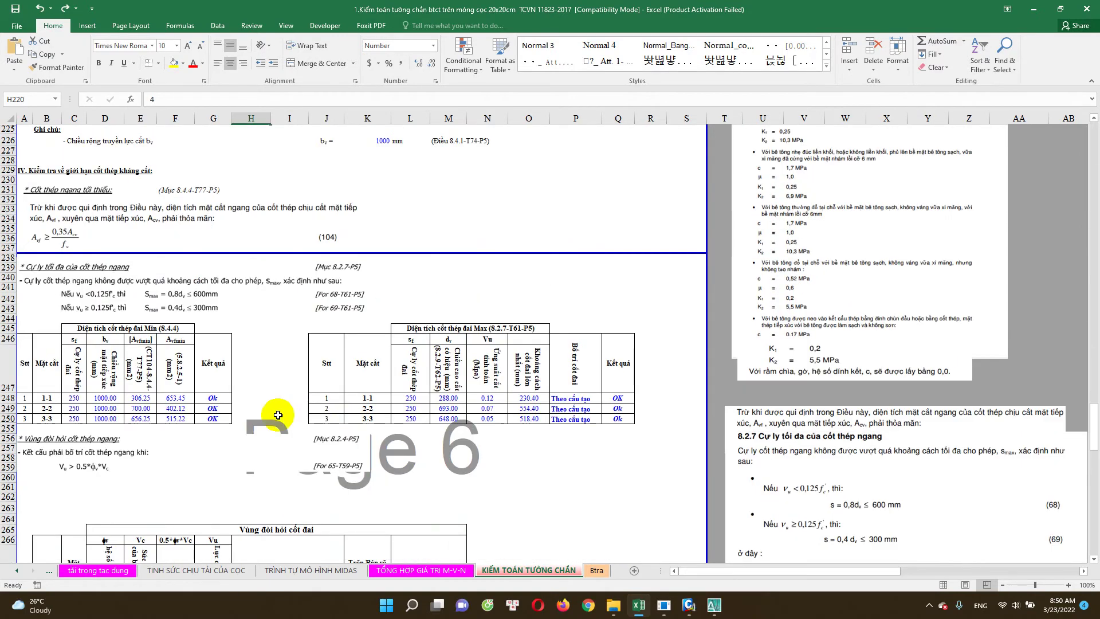
pyautogui.scroll(-3, 287, 420)
pyautogui.scroll(-1, 436, 369)
pyautogui.scroll(-3, 438, 378)
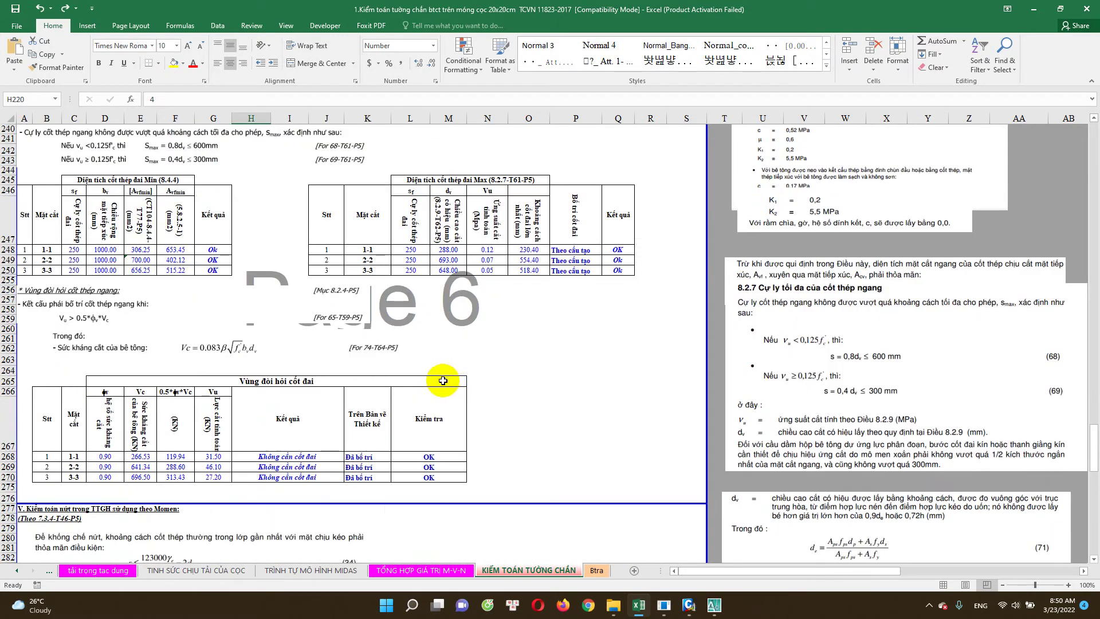
pyautogui.scroll(-4, 430, 392)
pyautogui.scroll(-3, 379, 397)
pyautogui.scroll(-4, 298, 389)
pyautogui.scroll(-3, 233, 393)
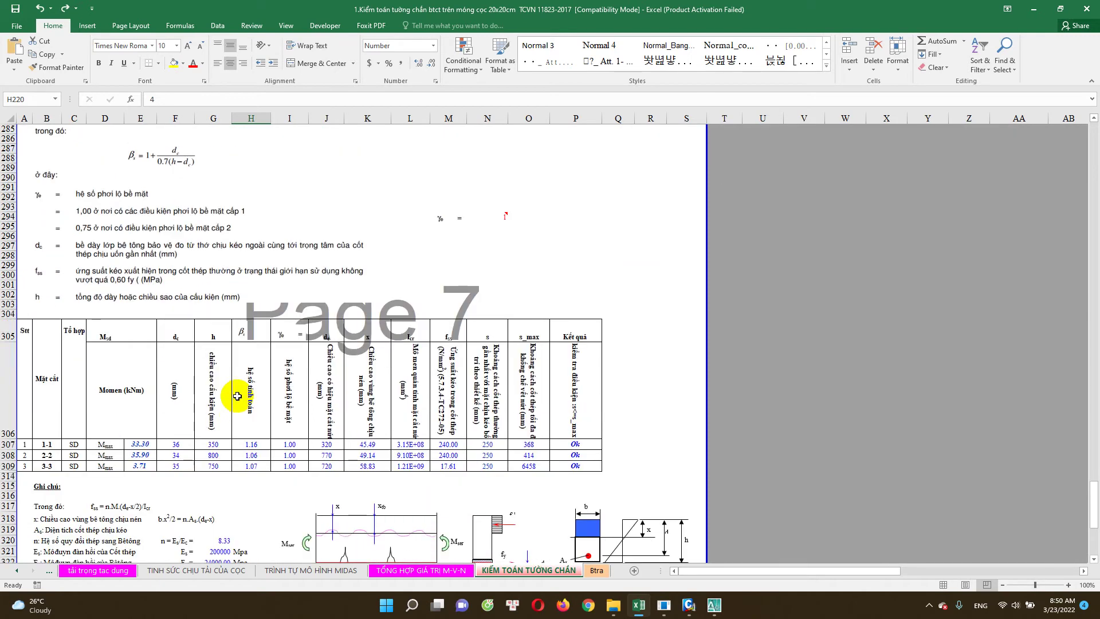
pyautogui.scroll(-1, 172, 413)
pyautogui.click(139, 425)
# Confirm the crack-spacing results in P307–P309 read Ok for sections 1-1, 2-2 and 3-3
pyautogui.scroll(-2, 343, 424)
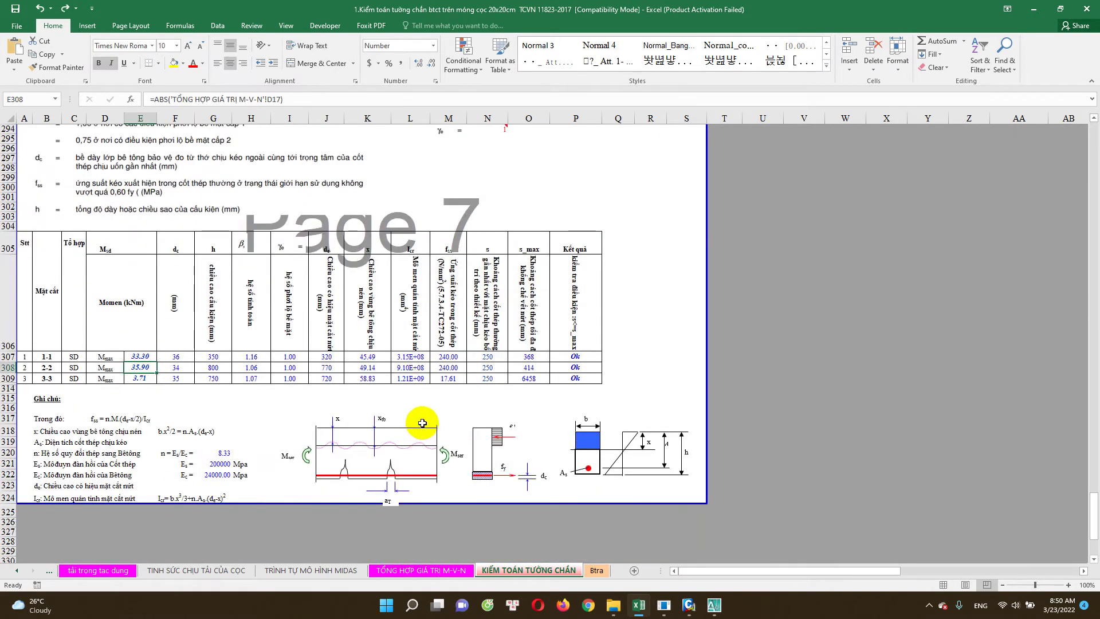
pyautogui.click(575, 377)
pyautogui.click(576, 359)
pyautogui.click(577, 377)
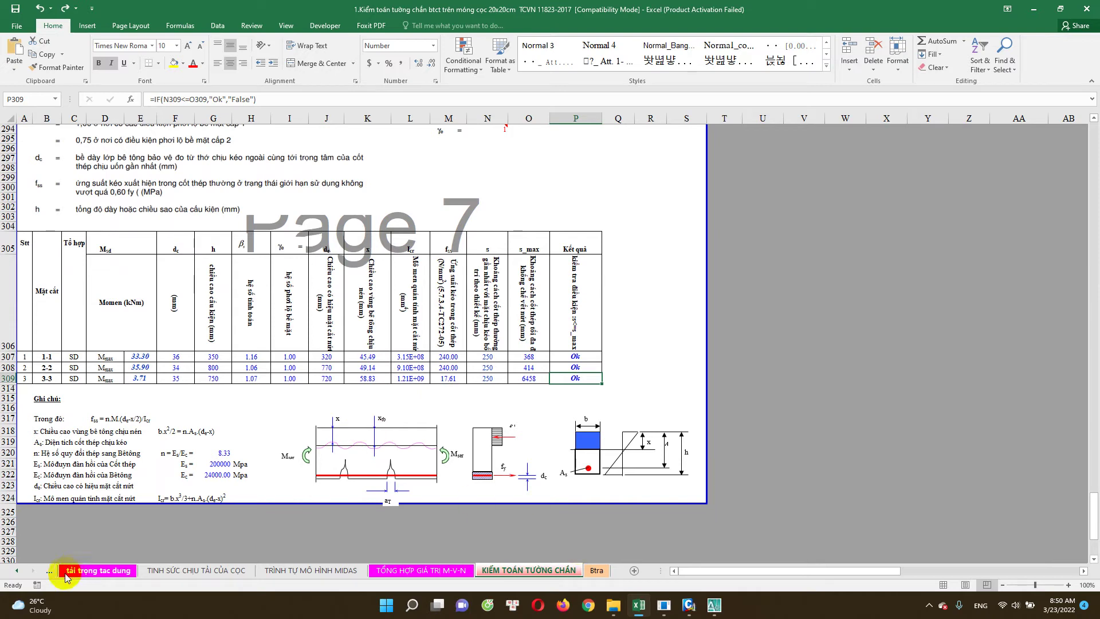
# Look through the Btra sheet, moving back and forth with the KIỂM TOÁN TƯỜNG CHẮN sheet
pyautogui.click(587, 571)
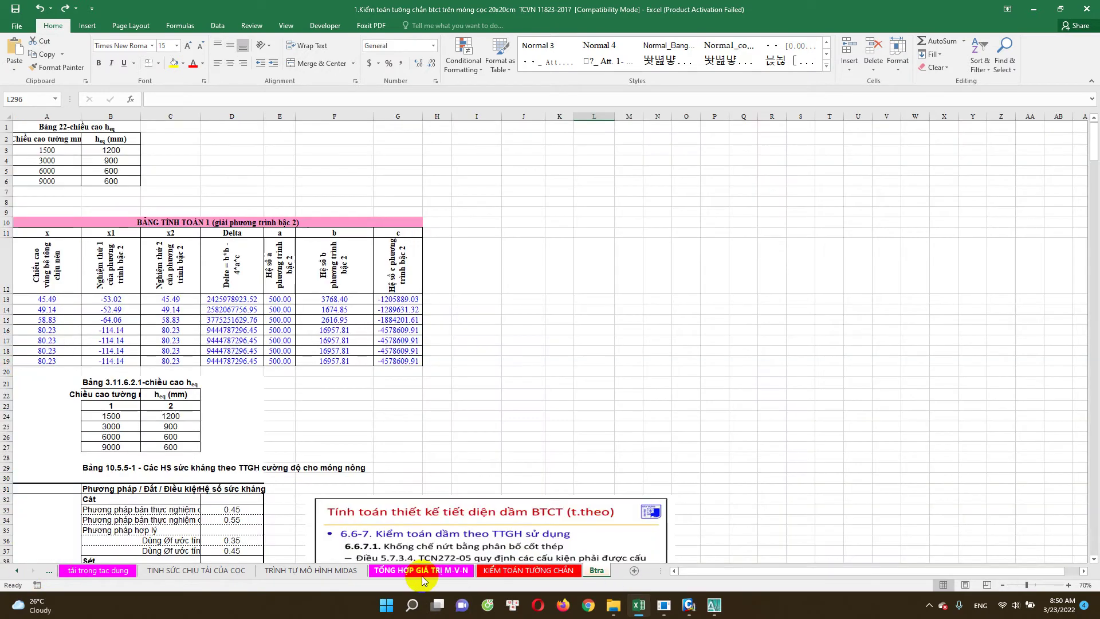
pyautogui.click(487, 573)
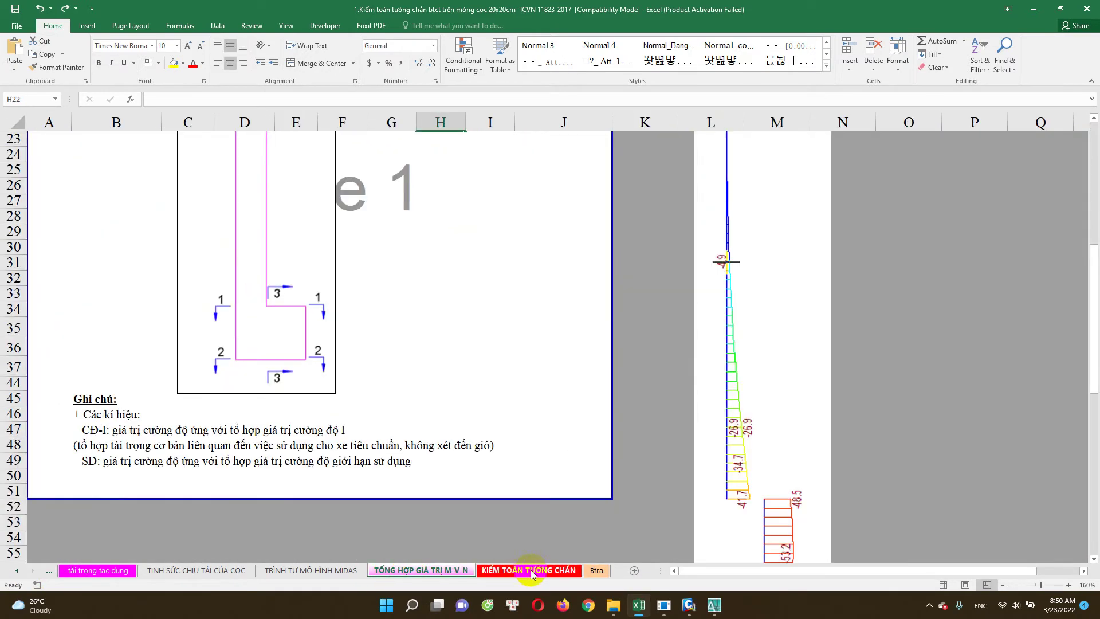
pyautogui.click(590, 572)
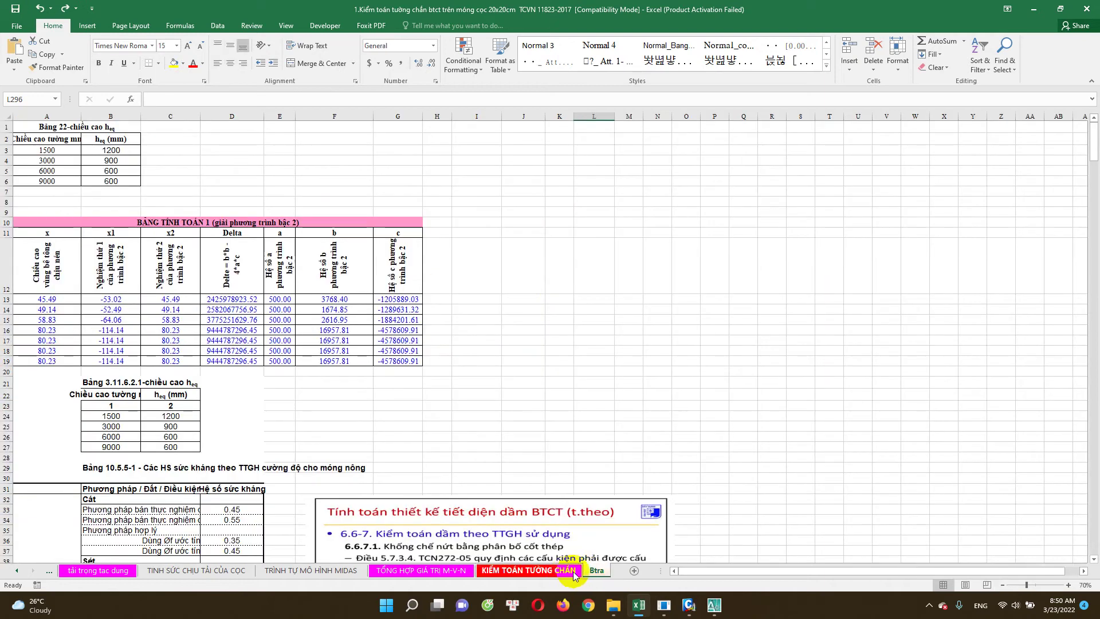
pyautogui.click(521, 573)
pyautogui.click(592, 571)
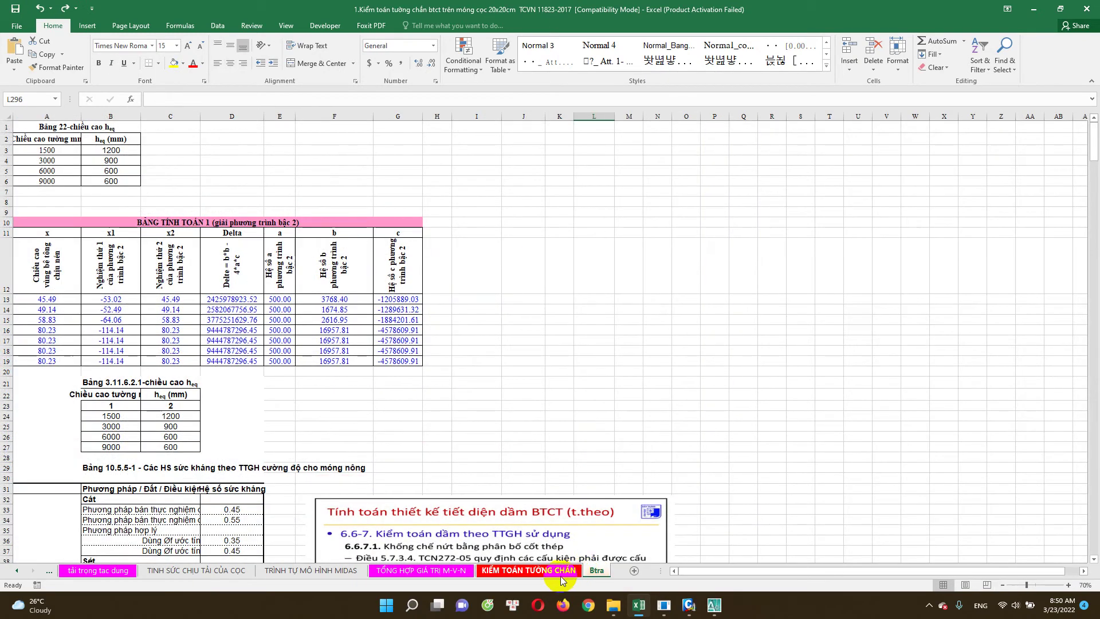
pyautogui.scroll(-5, 538, 570)
pyautogui.scroll(-5, 538, 570)
pyautogui.click(538, 570)
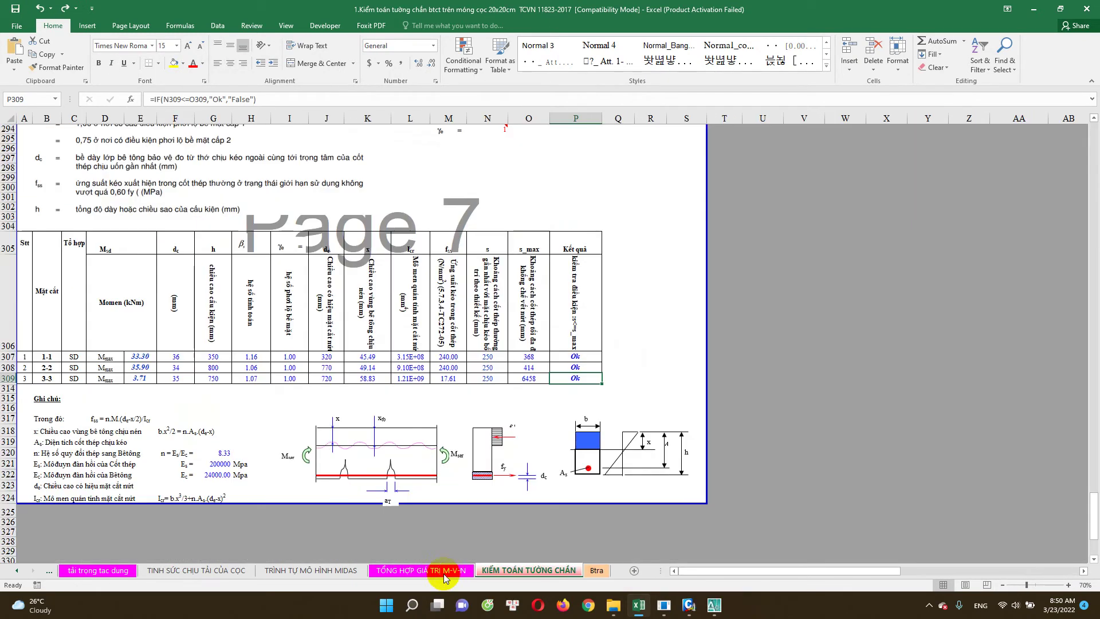
# Go via TRÌNH TỰ MÔ HÌNH MIDAS to the TỔNG HỢP GIÁ TRỊ M-V-N sheet, then minimize Excel
pyautogui.click(422, 572)
pyautogui.click(332, 573)
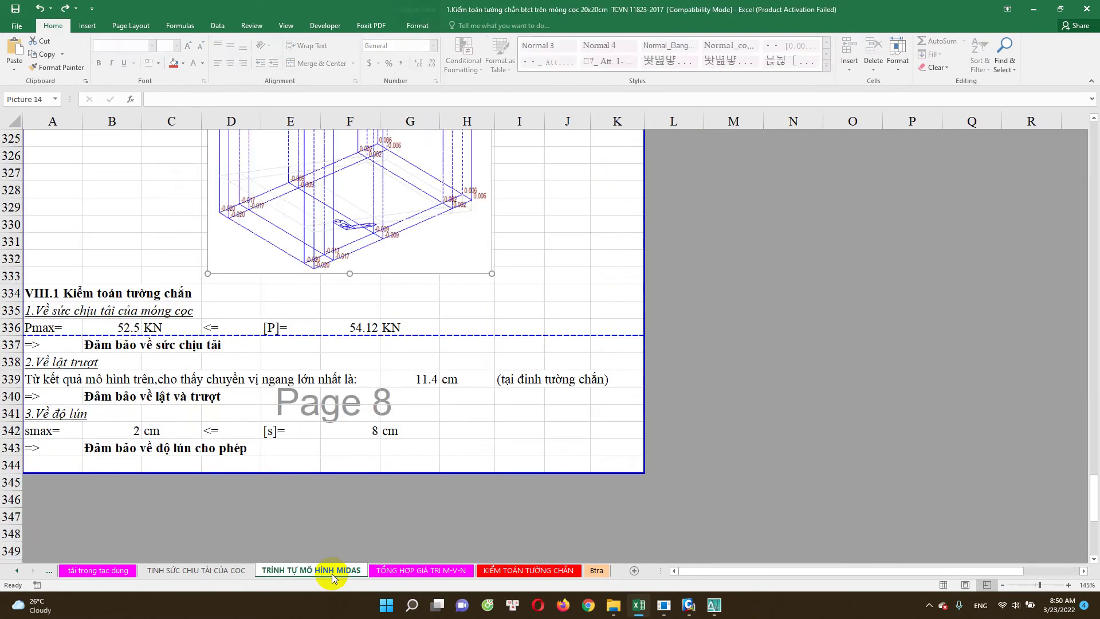
pyautogui.click(378, 573)
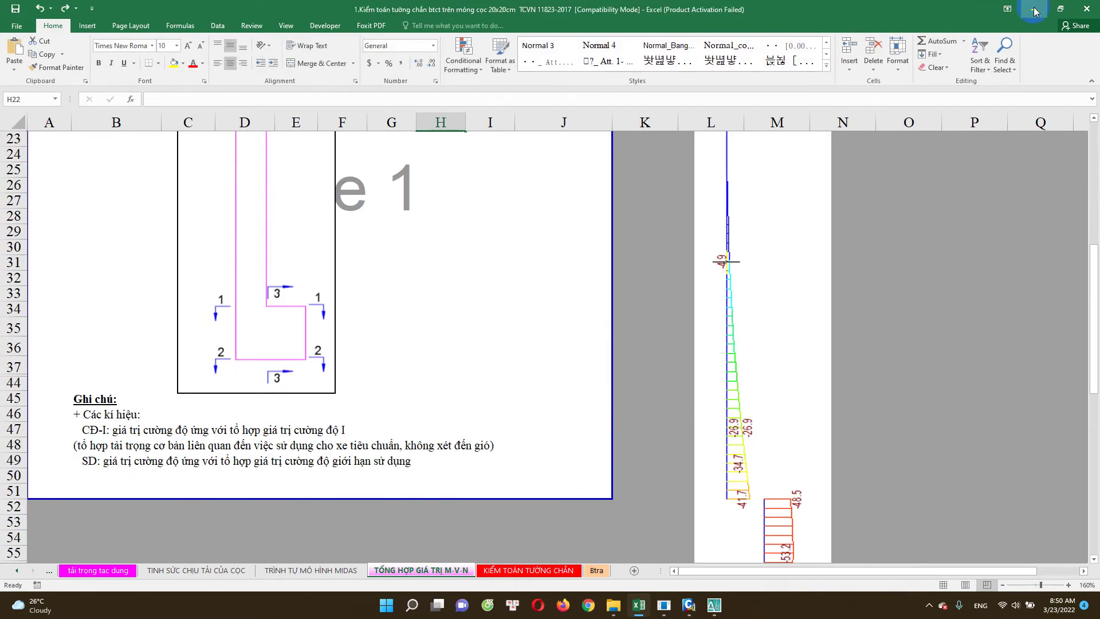
pyautogui.click(1033, 10)
# Open the 'tuong chan btct tren mong coc' project from the Desktop in MIDAS Civil
pyautogui.click(691, 606)
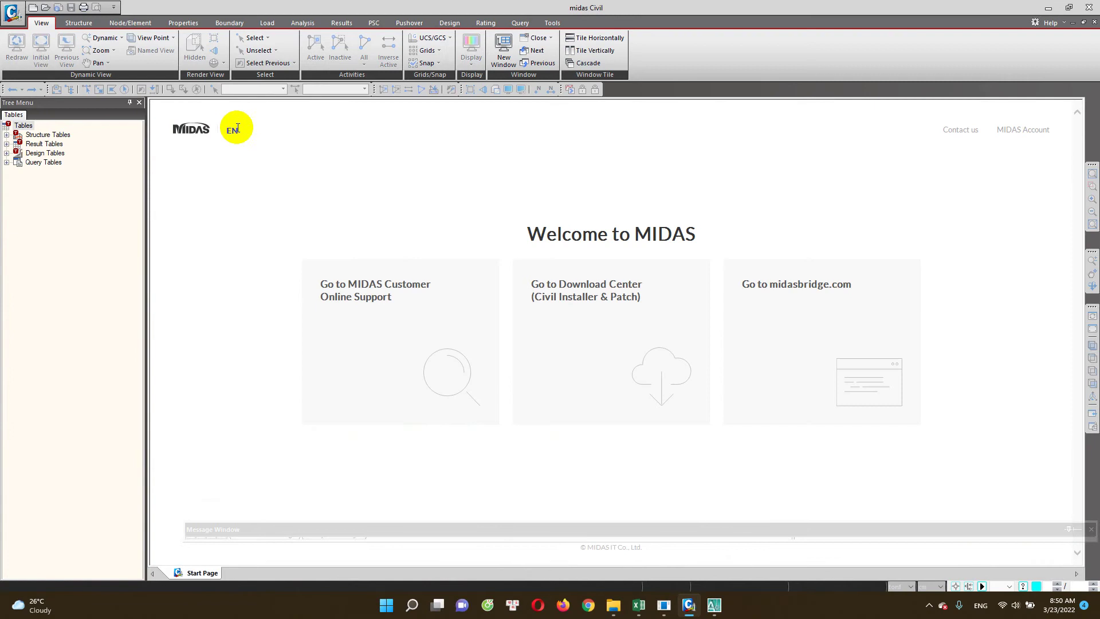
pyautogui.click(23, 19)
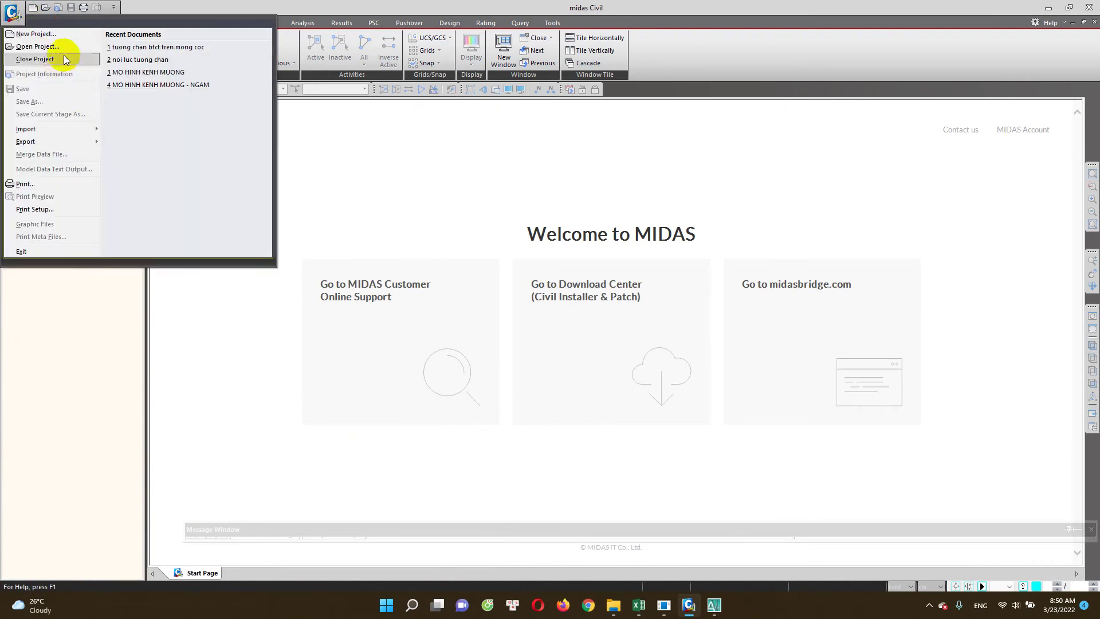
pyautogui.press('Escape')
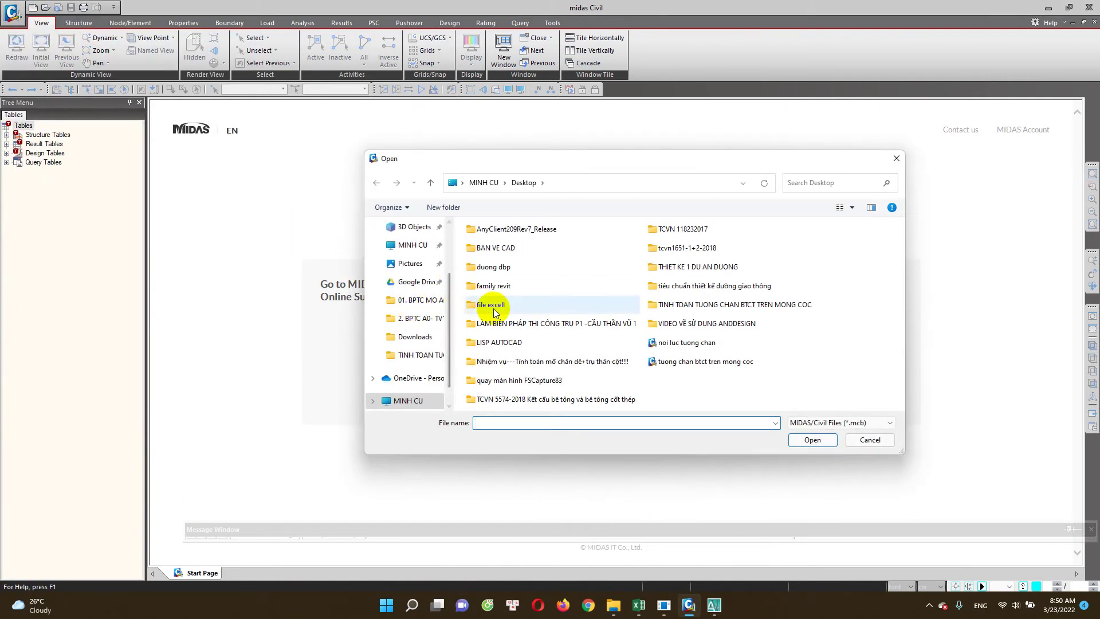
pyautogui.doubleClick(694, 362)
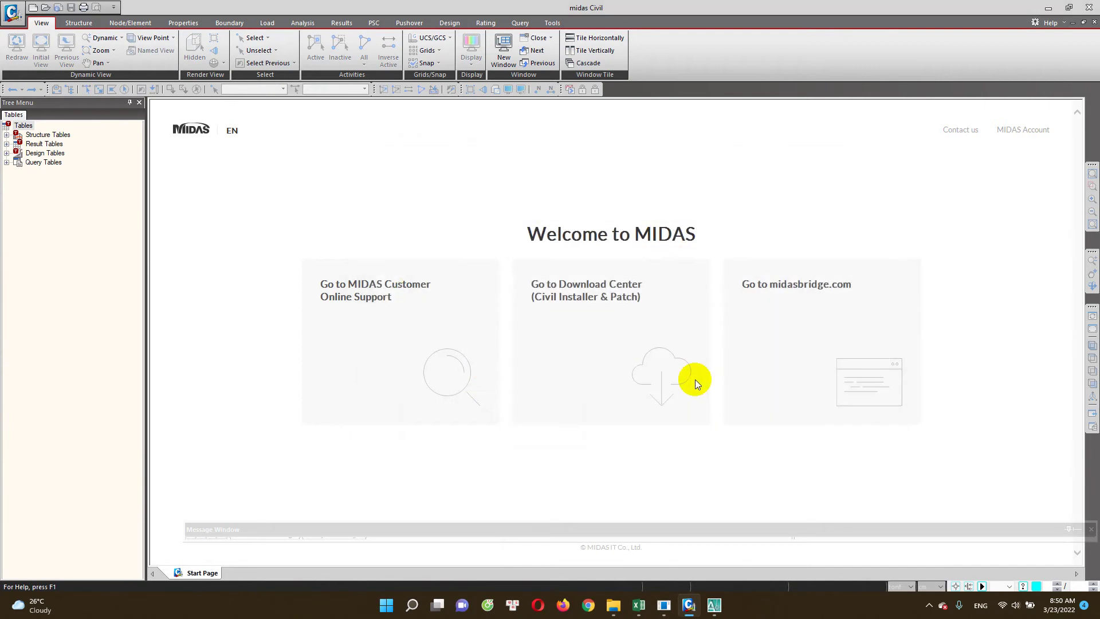
pyautogui.click(640, 607)
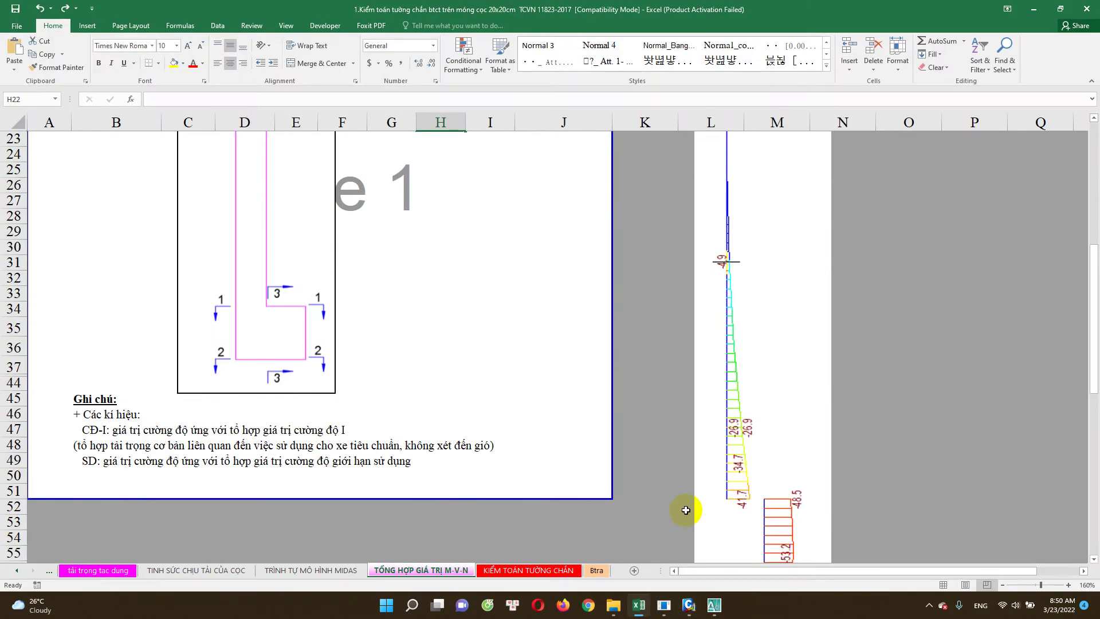
pyautogui.click(641, 606)
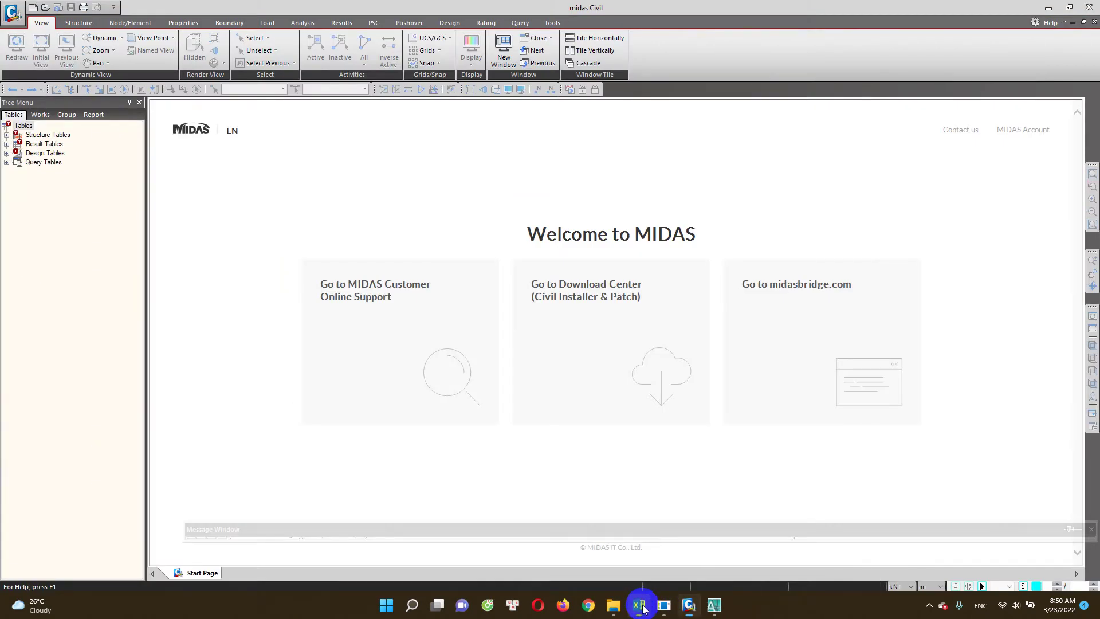
pyautogui.click(614, 606)
pyautogui.click(687, 567)
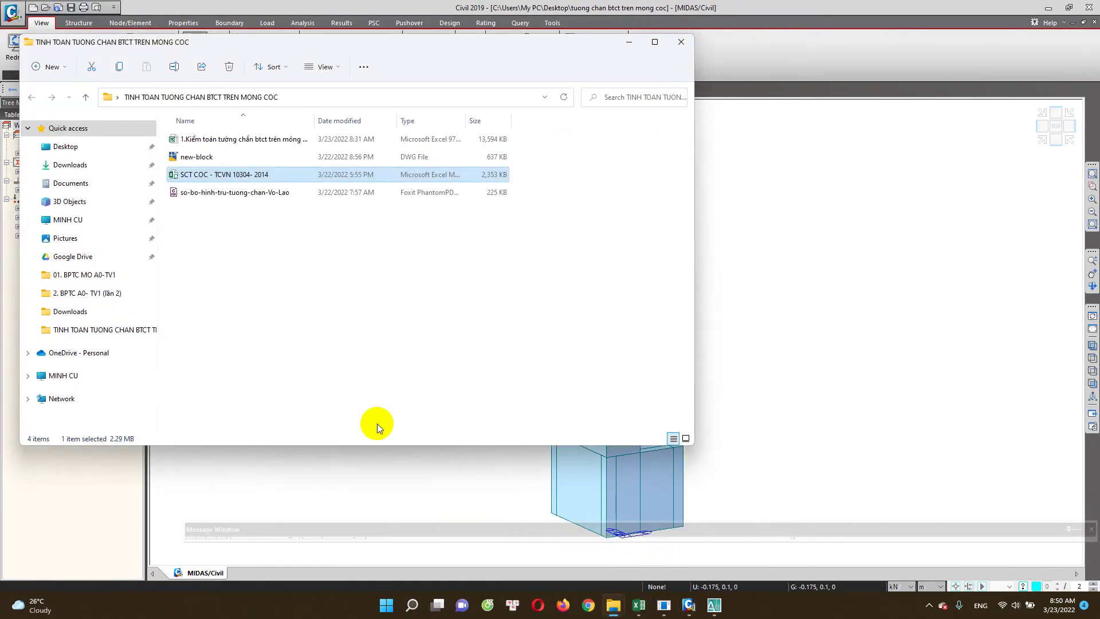
pyautogui.moveTo(338, 275); pyautogui.dragTo(307, 138)
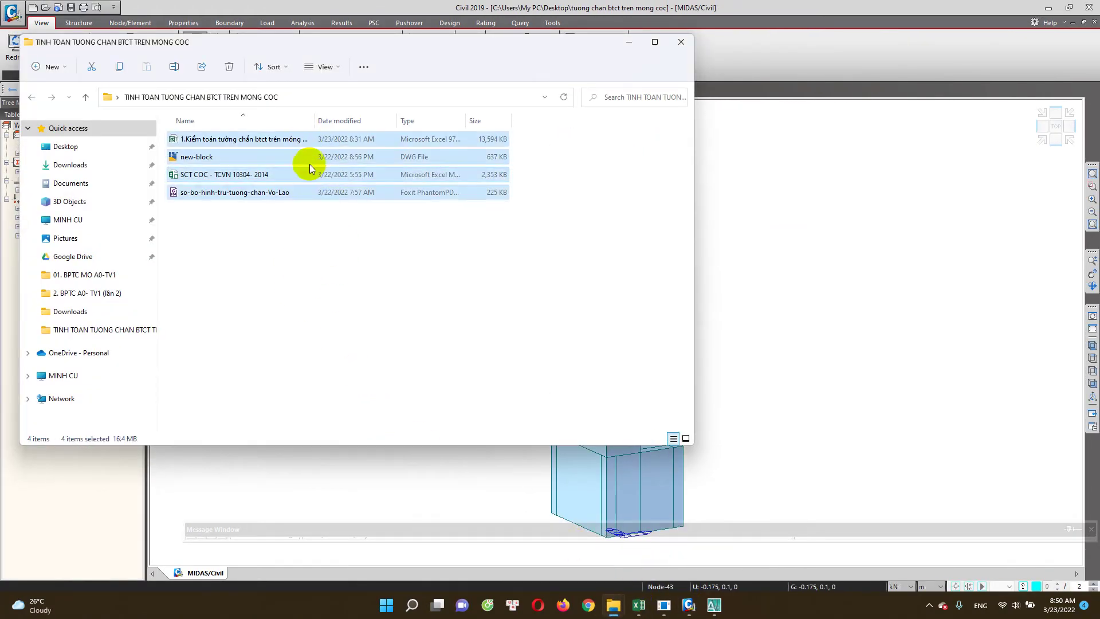
pyautogui.click(327, 229)
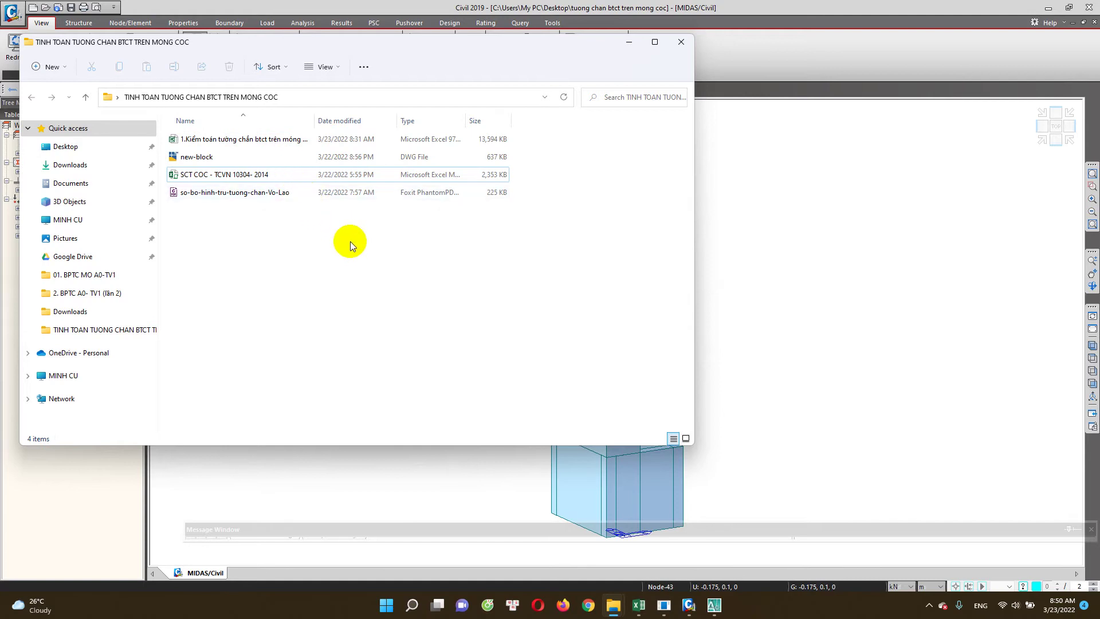
pyautogui.click(630, 43)
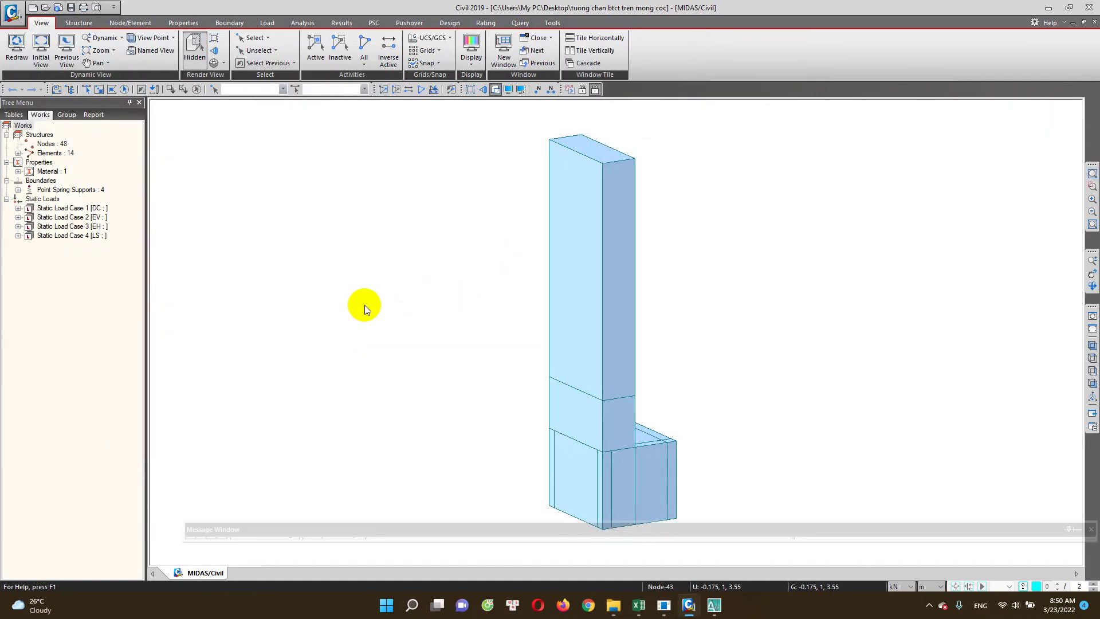
pyautogui.moveTo(377, 305); pyautogui.dragTo(445, 329)
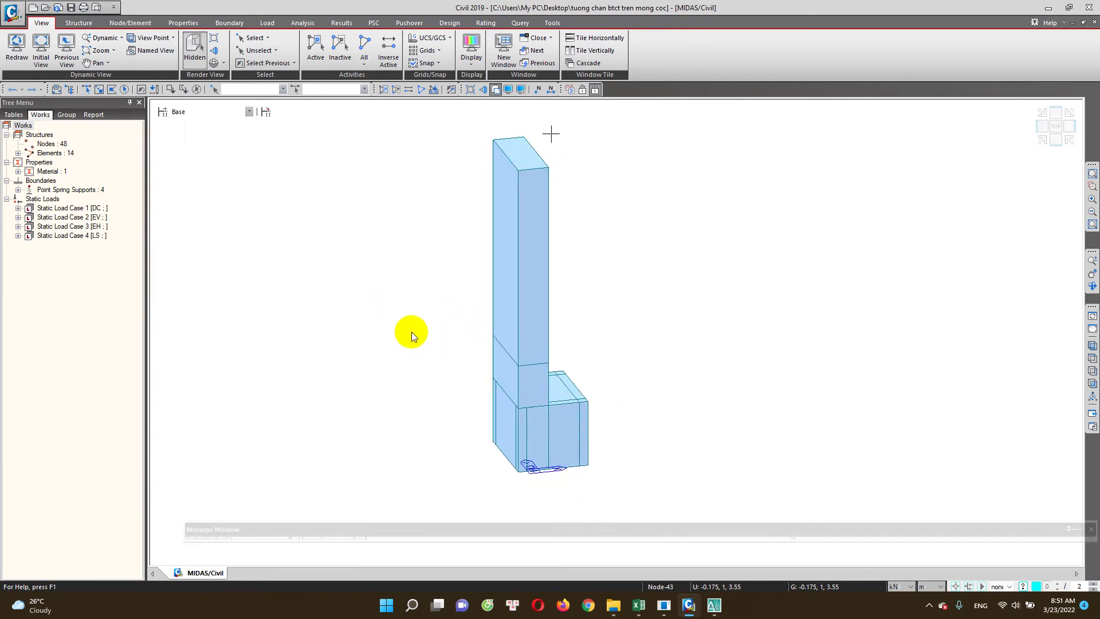
pyautogui.click(595, 90)
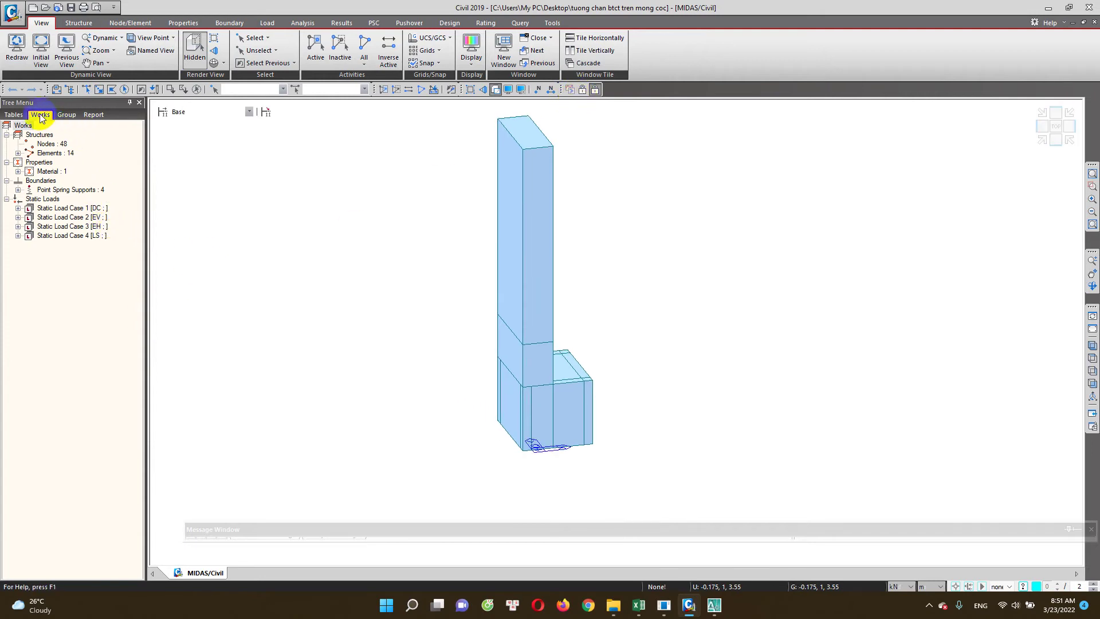
pyautogui.scroll(2, 525, 372)
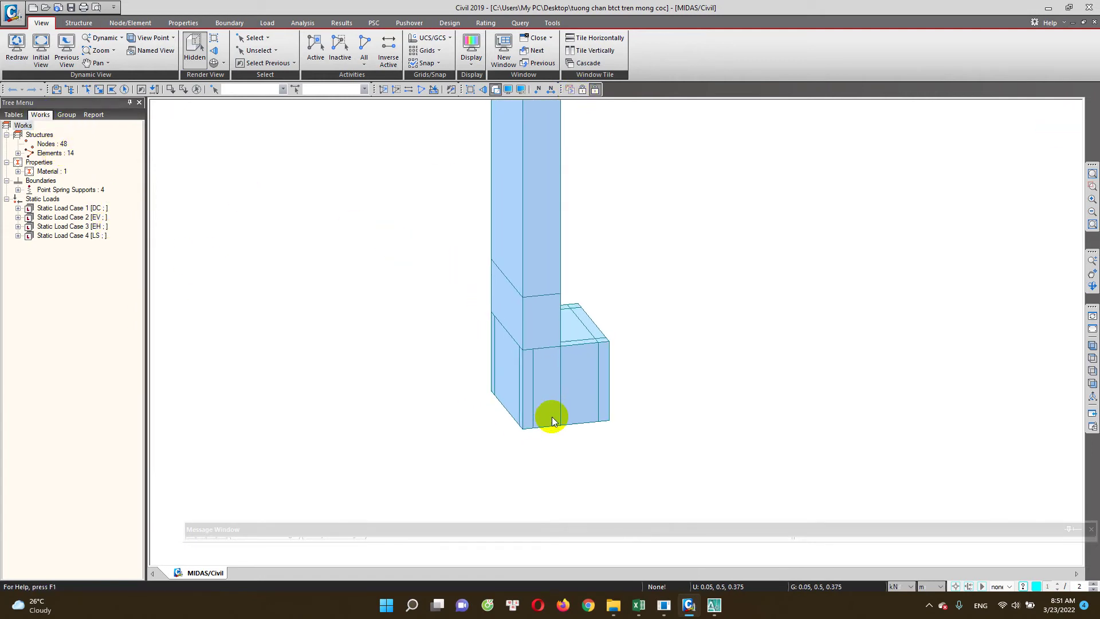
pyautogui.moveTo(552, 393)
pyautogui.mouseDown()
pyautogui.moveTo(449, 360)
pyautogui.moveTo(545, 401)
pyautogui.moveTo(510, 348)
pyautogui.moveTo(526, 358)
pyautogui.mouseUp()
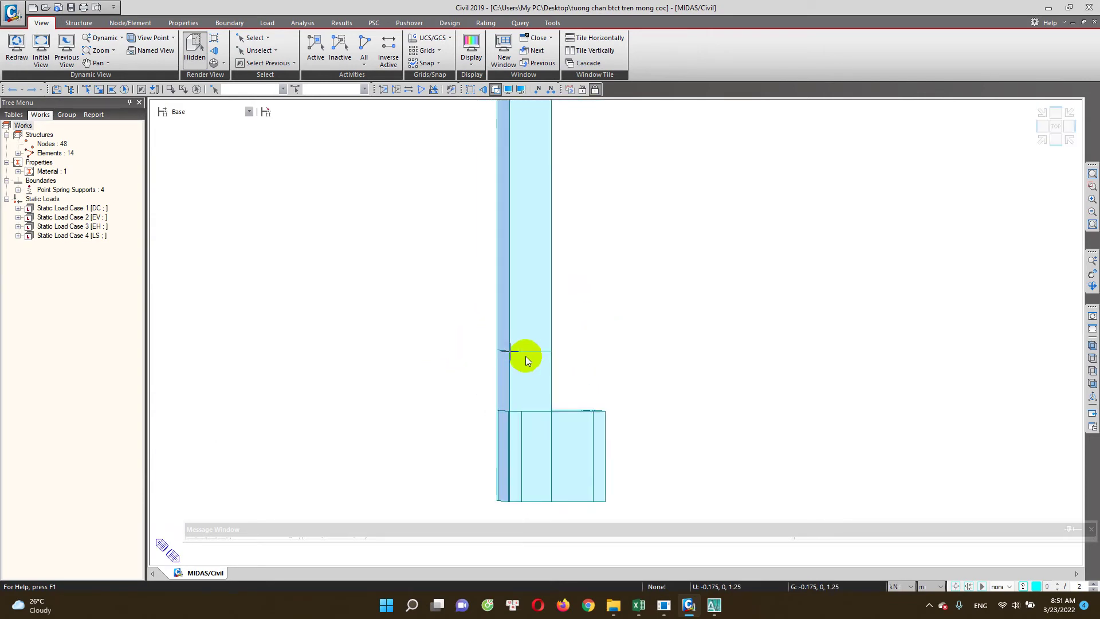
pyautogui.scroll(-1, 484, 363)
# Display the EV and EH pressure loads from Static Load Cases 2 and 3 on the wall
pyautogui.doubleClick(93, 217)
pyautogui.rightClick(92, 228)
pyautogui.click(140, 261)
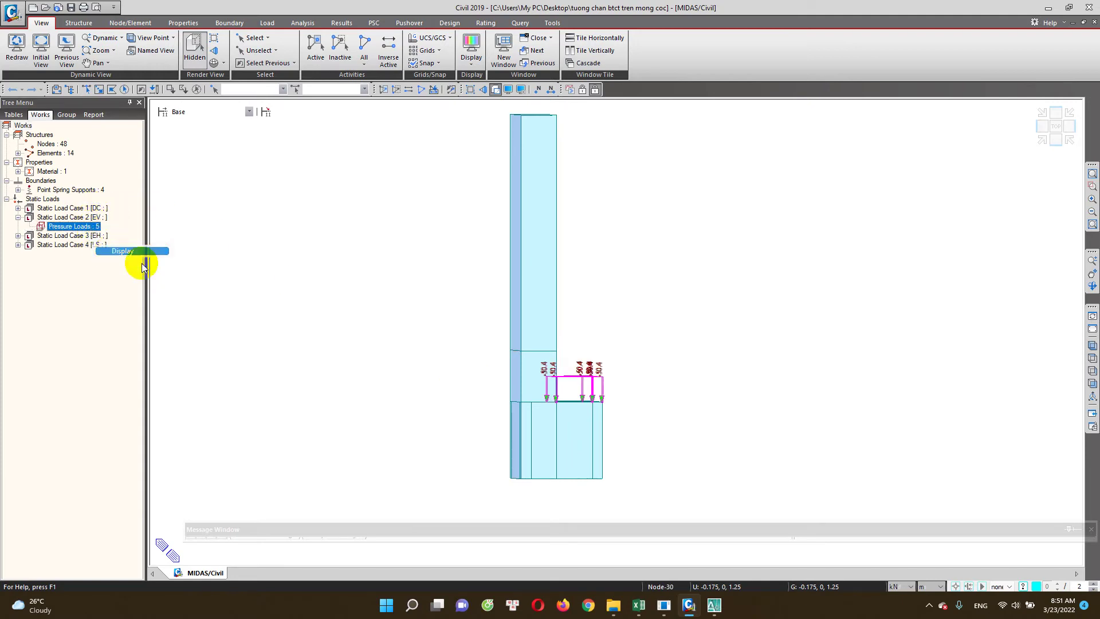
pyautogui.moveTo(557, 417)
pyautogui.mouseDown()
pyautogui.moveTo(541, 435)
pyautogui.moveTo(560, 440)
pyautogui.mouseUp()
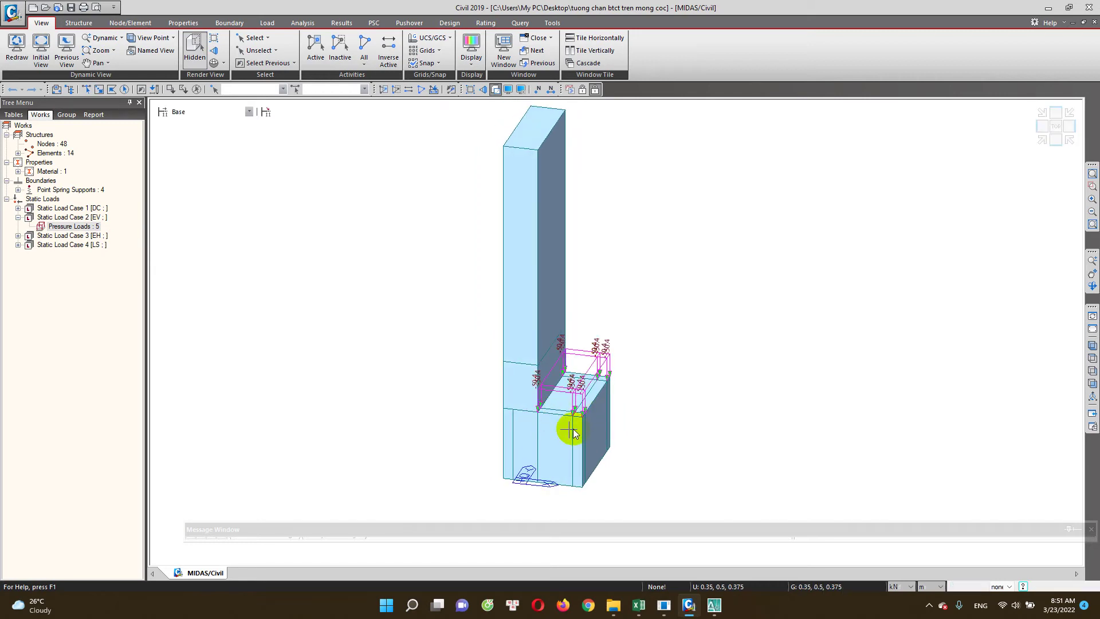
pyautogui.click(89, 236)
pyautogui.rightClick(94, 250)
pyautogui.click(112, 271)
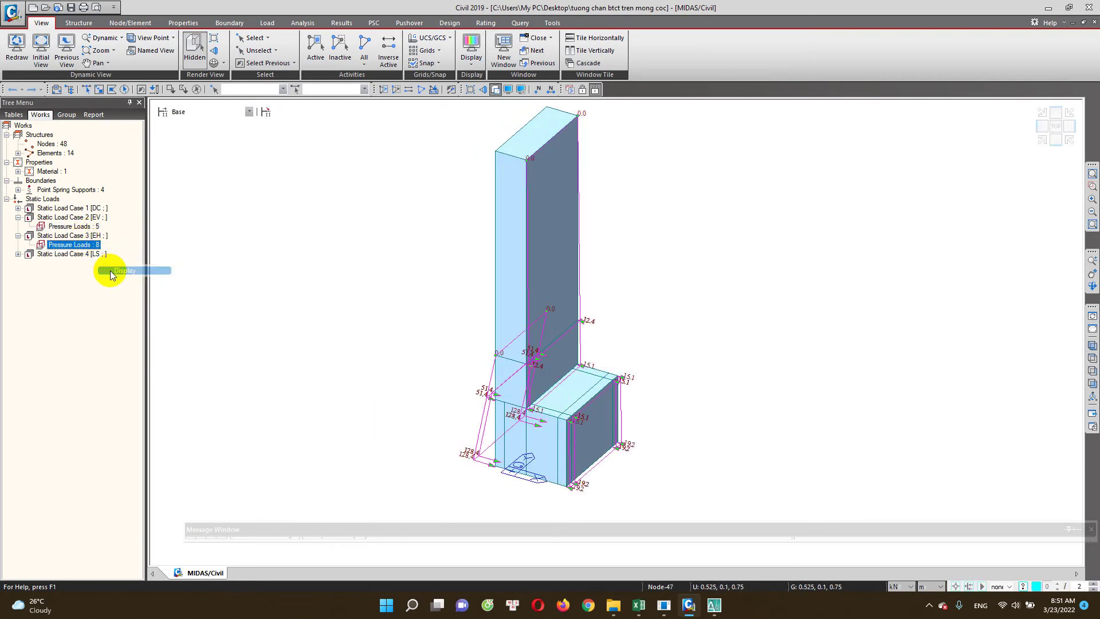
pyautogui.moveTo(454, 374)
pyautogui.mouseDown()
pyautogui.moveTo(487, 388)
pyautogui.moveTo(493, 425)
pyautogui.moveTo(522, 443)
pyautogui.moveTo(588, 449)
pyautogui.mouseUp()
# Display the LS pressure loads from Static Load Case 4 and view them from several angles
pyautogui.click(89, 256)
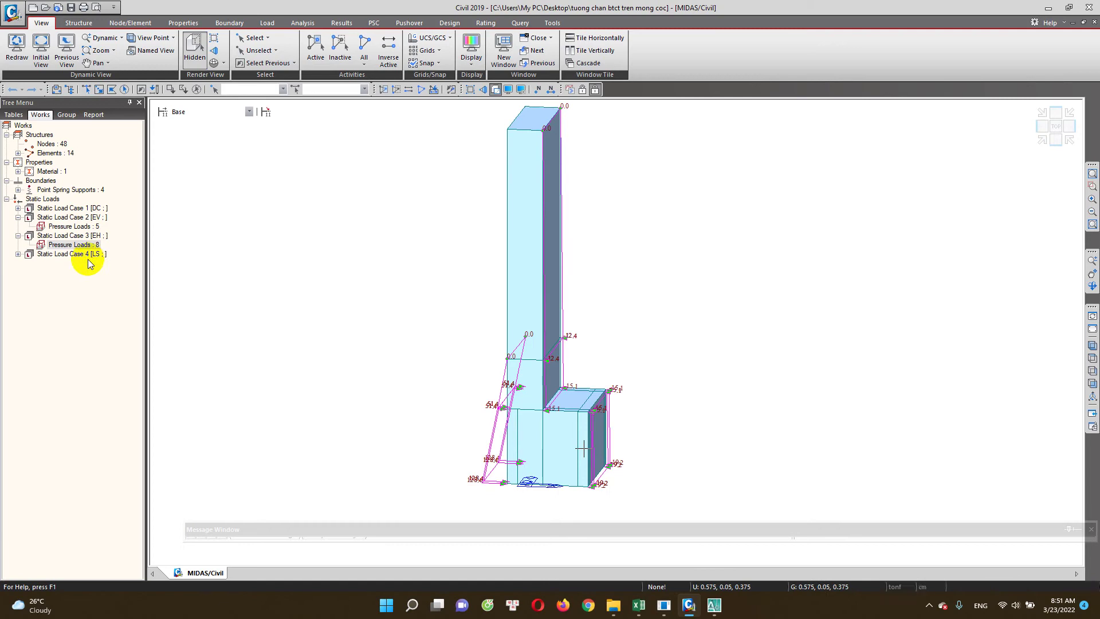
pyautogui.rightClick(91, 264)
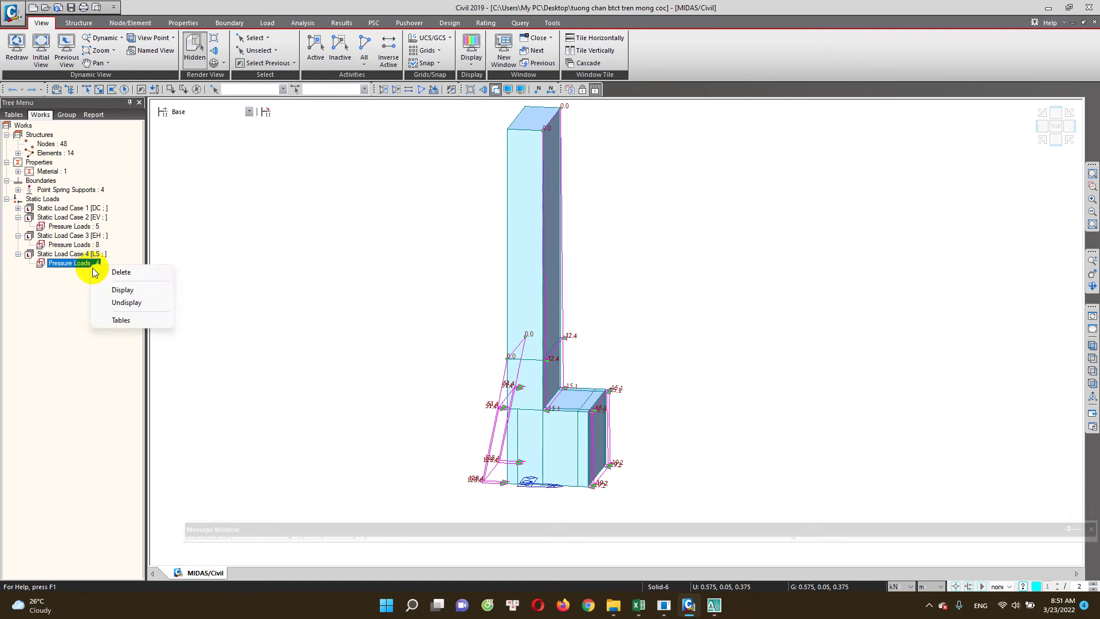
pyautogui.click(118, 290)
pyautogui.moveTo(595, 432); pyautogui.dragTo(510, 308)
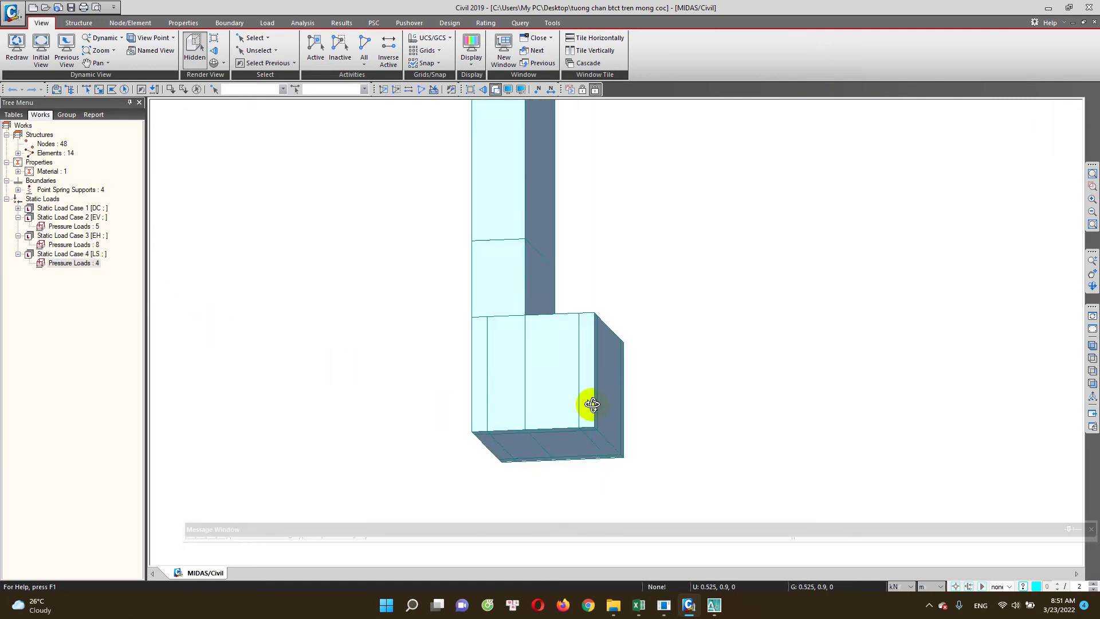
pyautogui.scroll(3, 507, 303)
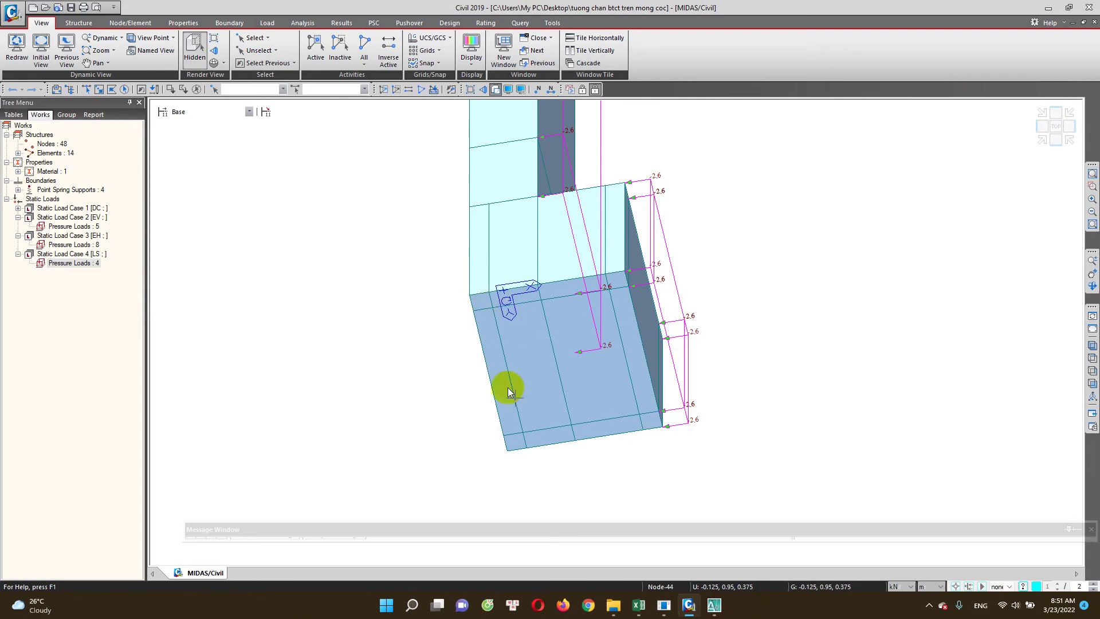
pyautogui.moveTo(468, 309)
pyautogui.mouseDown()
pyautogui.moveTo(533, 461)
pyautogui.moveTo(467, 401)
pyautogui.moveTo(491, 435)
pyautogui.moveTo(414, 417)
pyautogui.mouseUp()
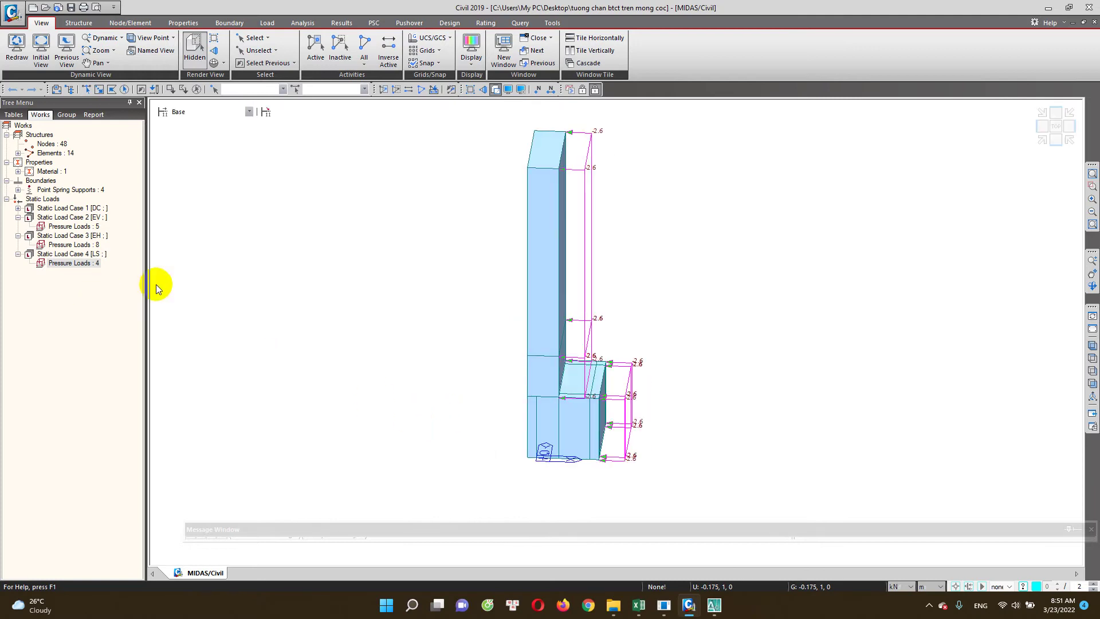
pyautogui.moveTo(391, 286); pyautogui.dragTo(367, 274)
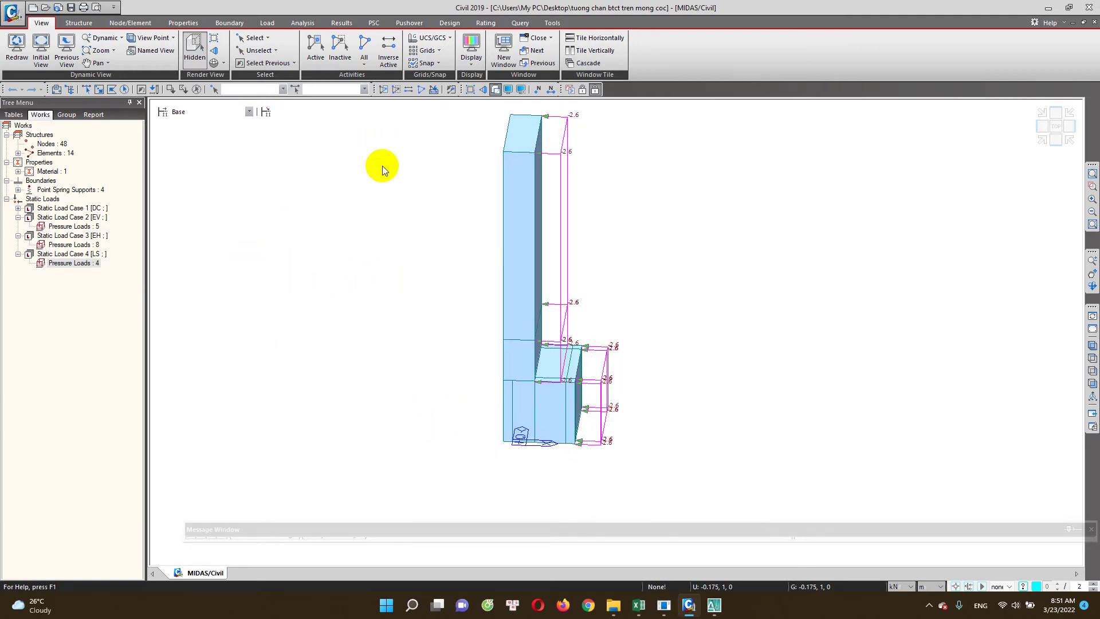
# Hide the LS pressure loads again, leaving the results menu unused
pyautogui.rightClick(89, 269)
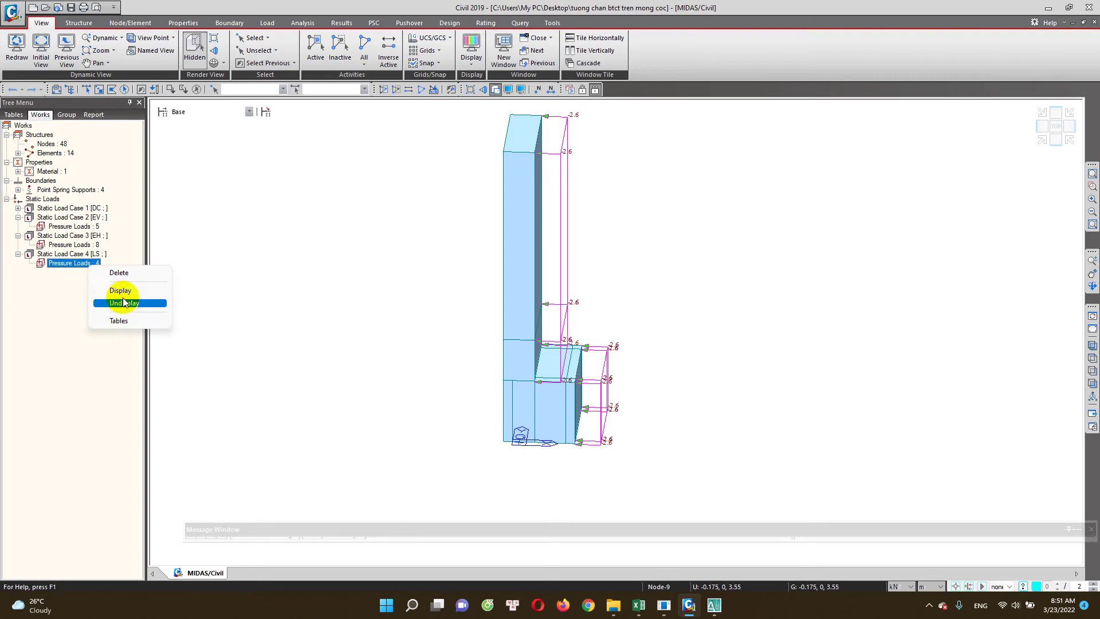
pyautogui.click(132, 308)
pyautogui.rightClick(317, 216)
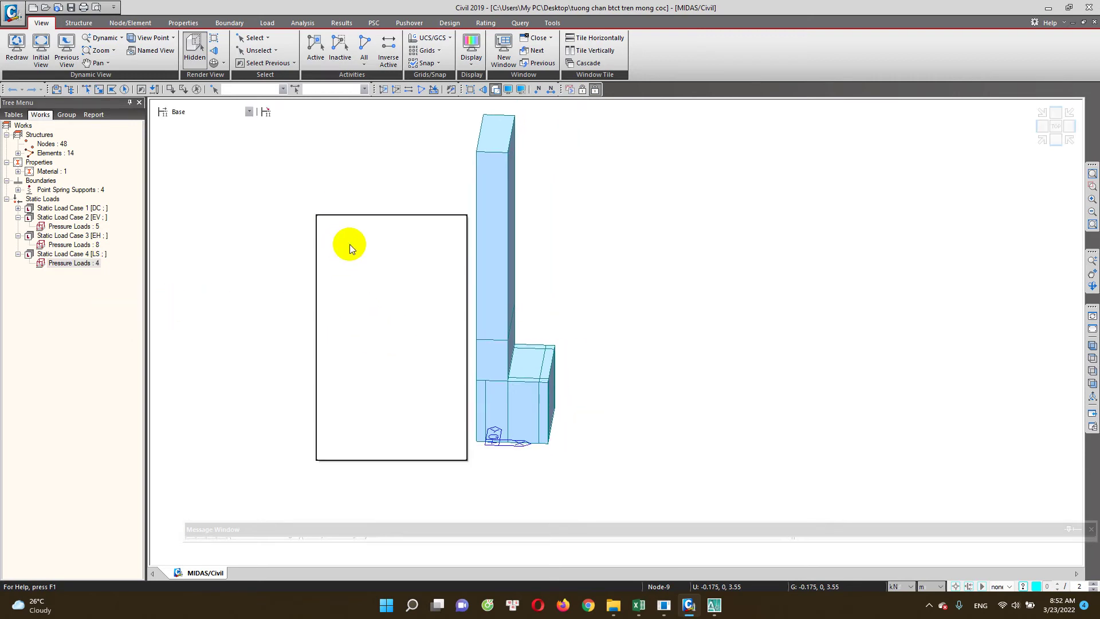
pyautogui.moveTo(391, 248)
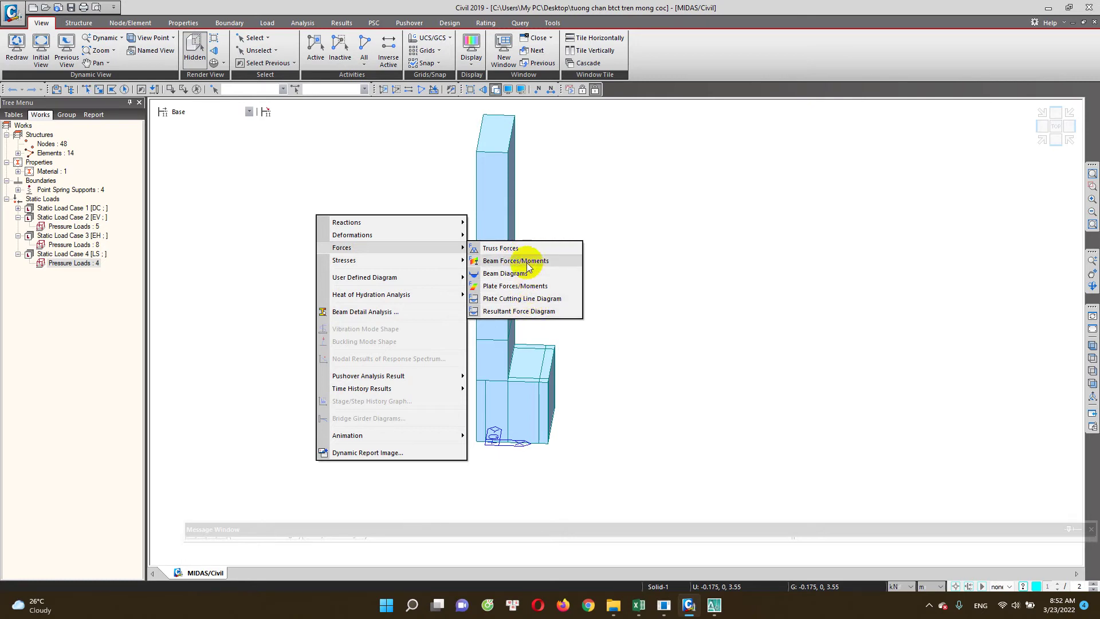
pyautogui.click(541, 205)
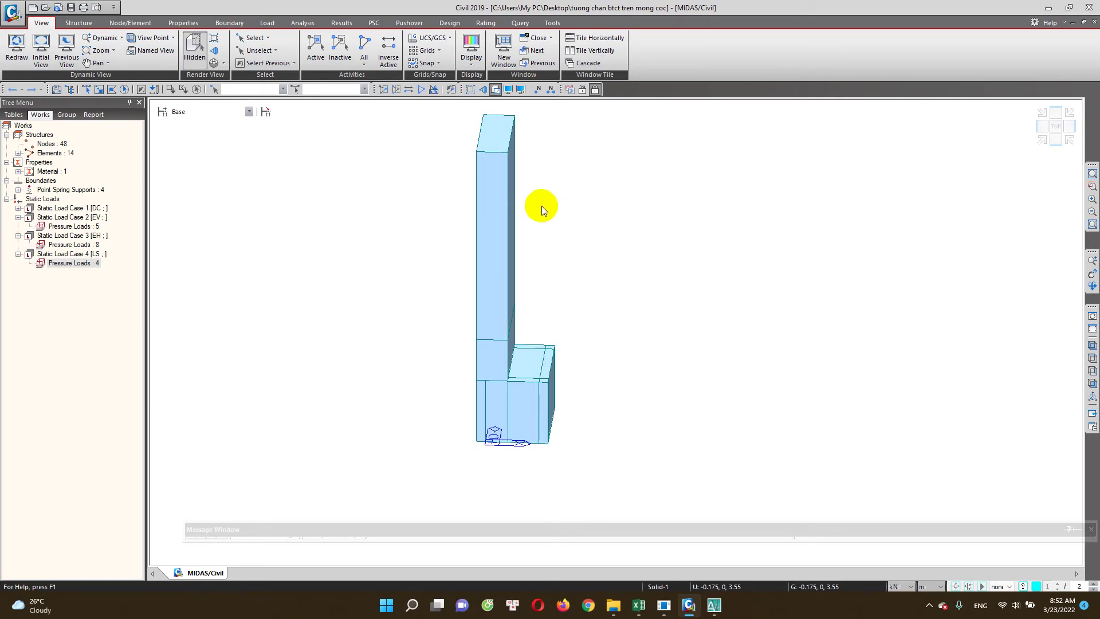
# Show the Sig-eff solid-stress contour for the CB: CD1 combination on the wall
pyautogui.rightClick(261, 184)
pyautogui.moveTo(287, 226)
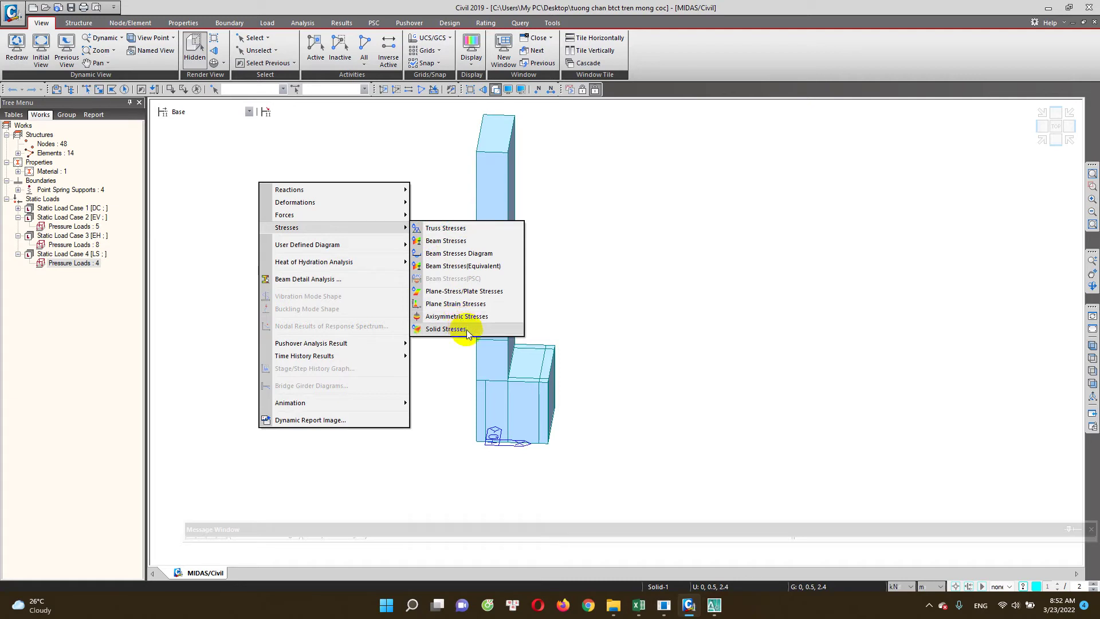
pyautogui.click(446, 329)
pyautogui.click(74, 168)
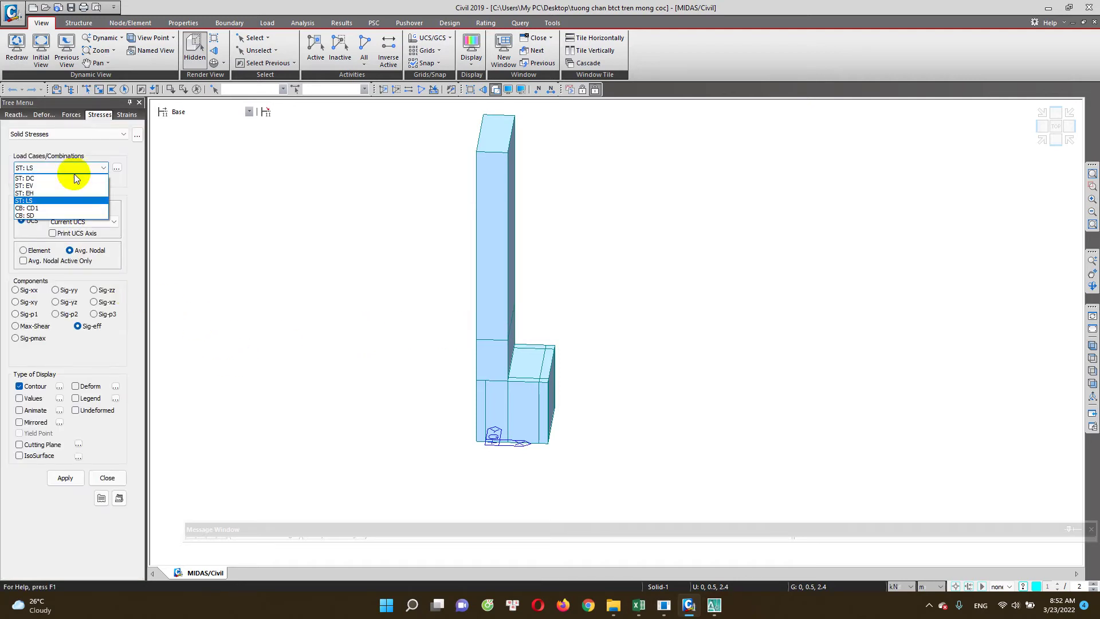
pyautogui.click(79, 209)
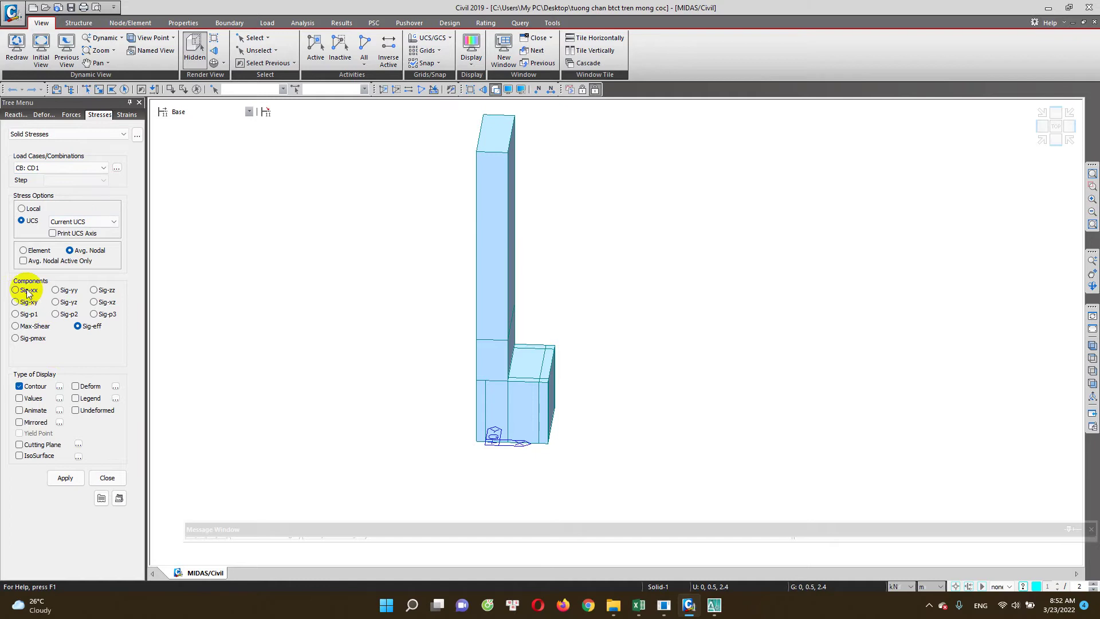
pyautogui.click(74, 481)
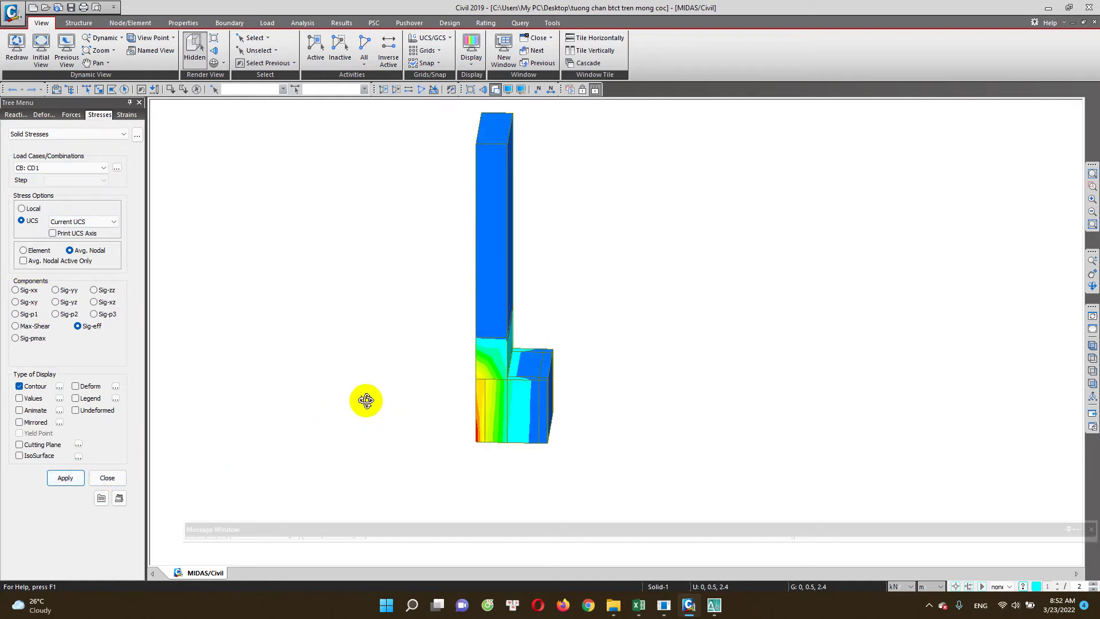
# Add stress value labels and orbit the model to read the 12967.3 peak at the stem base
pyautogui.moveTo(362, 418); pyautogui.dragTo(385, 373)
pyautogui.click(33, 398)
pyautogui.click(59, 473)
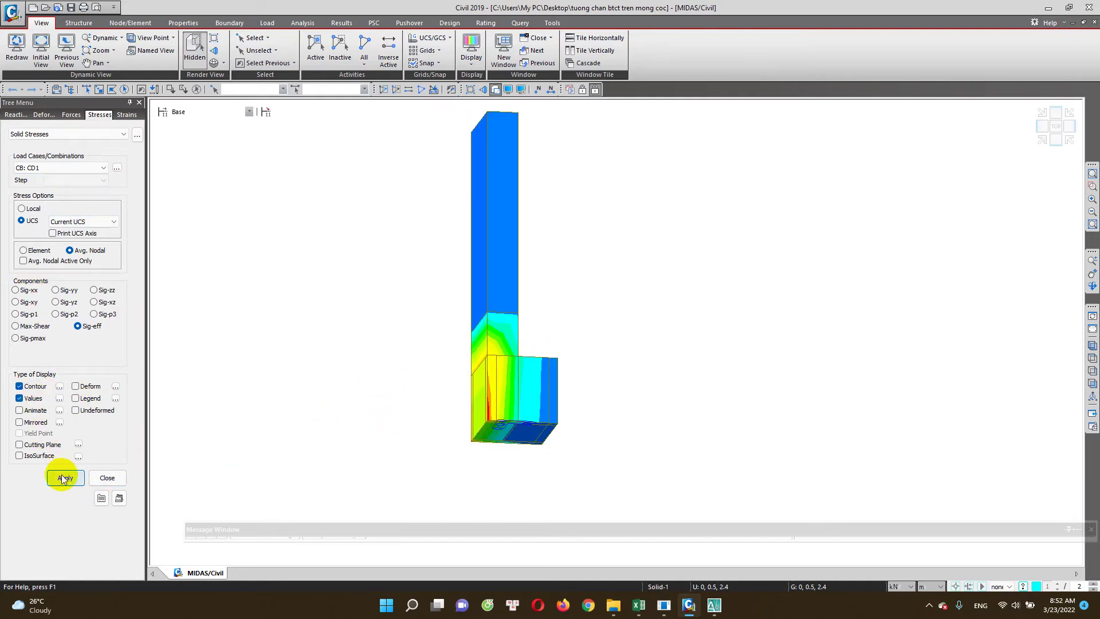
pyautogui.moveTo(371, 435)
pyautogui.mouseDown()
pyautogui.moveTo(393, 462)
pyautogui.moveTo(431, 405)
pyautogui.moveTo(428, 335)
pyautogui.moveTo(363, 359)
pyautogui.moveTo(441, 355)
pyautogui.moveTo(425, 307)
pyautogui.mouseUp()
pyautogui.moveTo(399, 381)
pyautogui.mouseDown()
pyautogui.moveTo(401, 343)
pyautogui.moveTo(407, 371)
pyautogui.moveTo(459, 401)
pyautogui.moveTo(470, 422)
pyautogui.mouseUp()
pyautogui.moveTo(445, 350)
pyautogui.mouseDown()
pyautogui.moveTo(411, 393)
pyautogui.moveTo(380, 356)
pyautogui.moveTo(385, 375)
pyautogui.moveTo(444, 408)
pyautogui.moveTo(535, 397)
pyautogui.moveTo(479, 418)
pyautogui.moveTo(539, 446)
pyautogui.mouseUp()
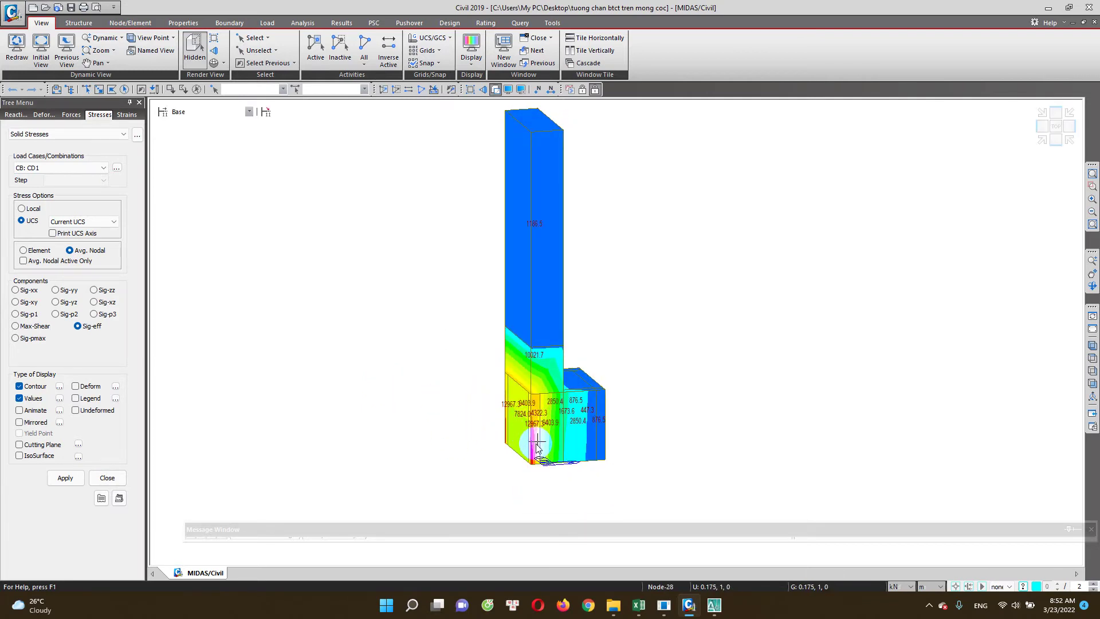
# Display the Max-Shear, Sig-xx, Sig-yy and Sig-zz solid stress contours in turn
pyautogui.click(65, 478)
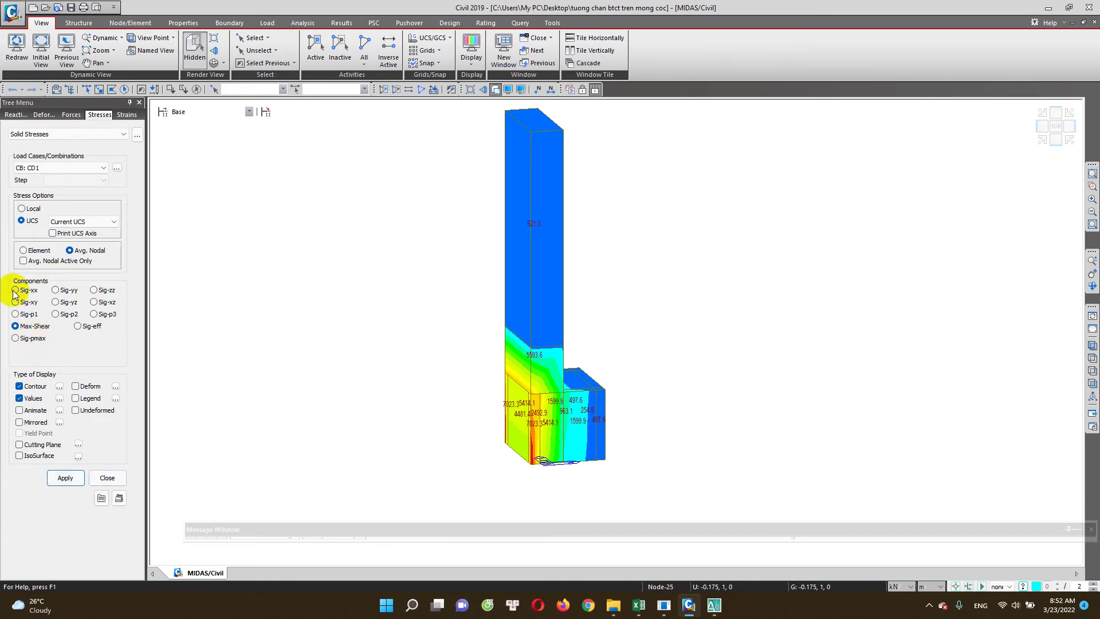
pyautogui.click(64, 477)
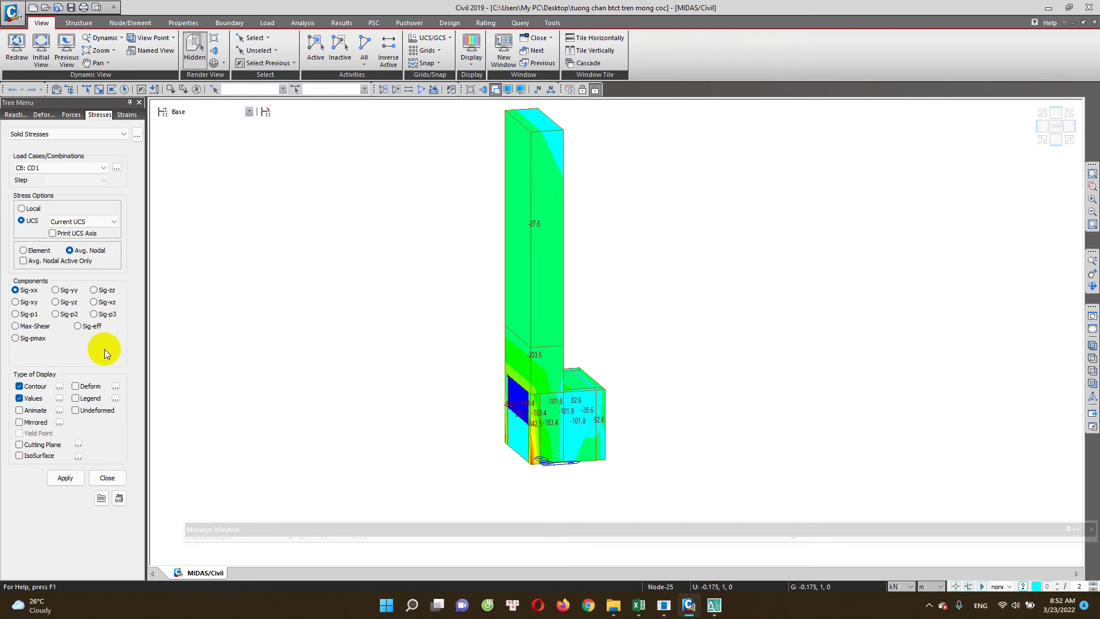
pyautogui.click(60, 291)
pyautogui.click(66, 478)
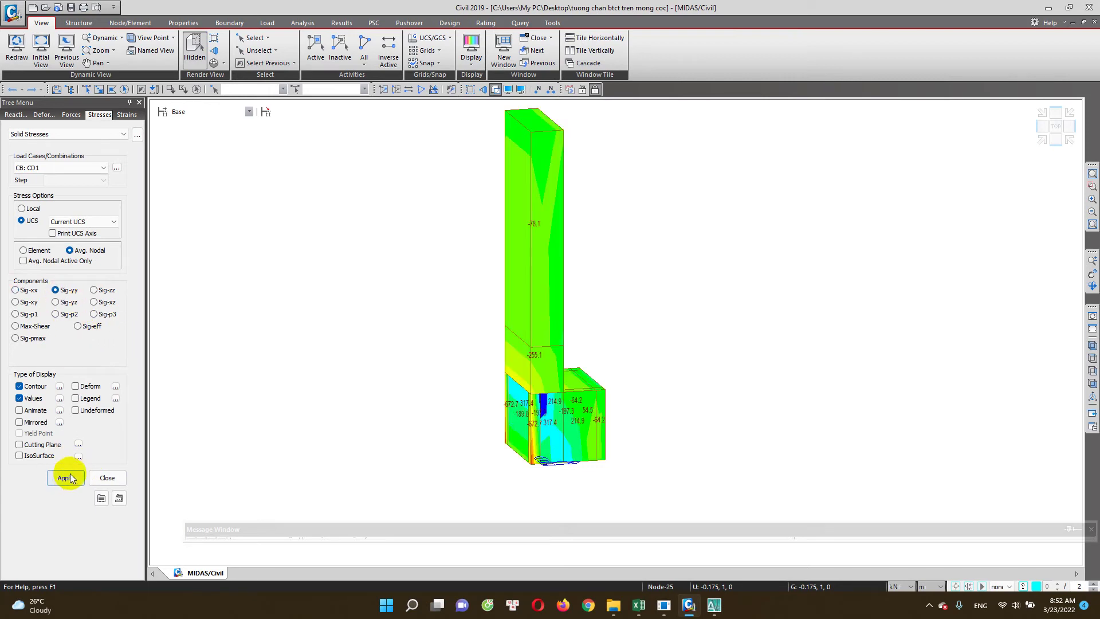
pyautogui.click(93, 290)
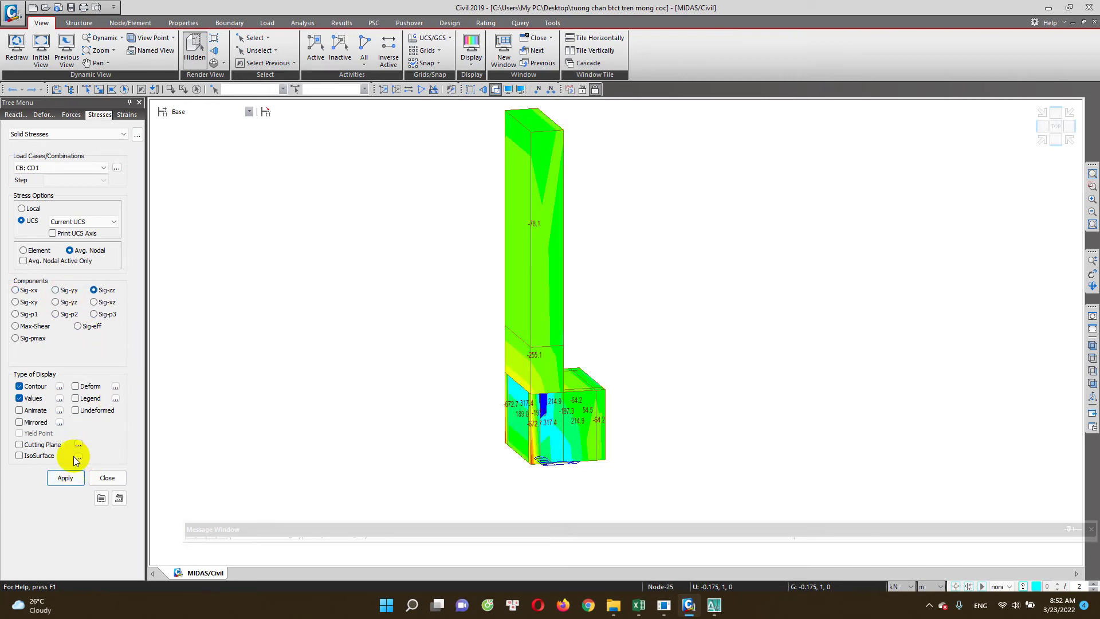
pyautogui.click(66, 477)
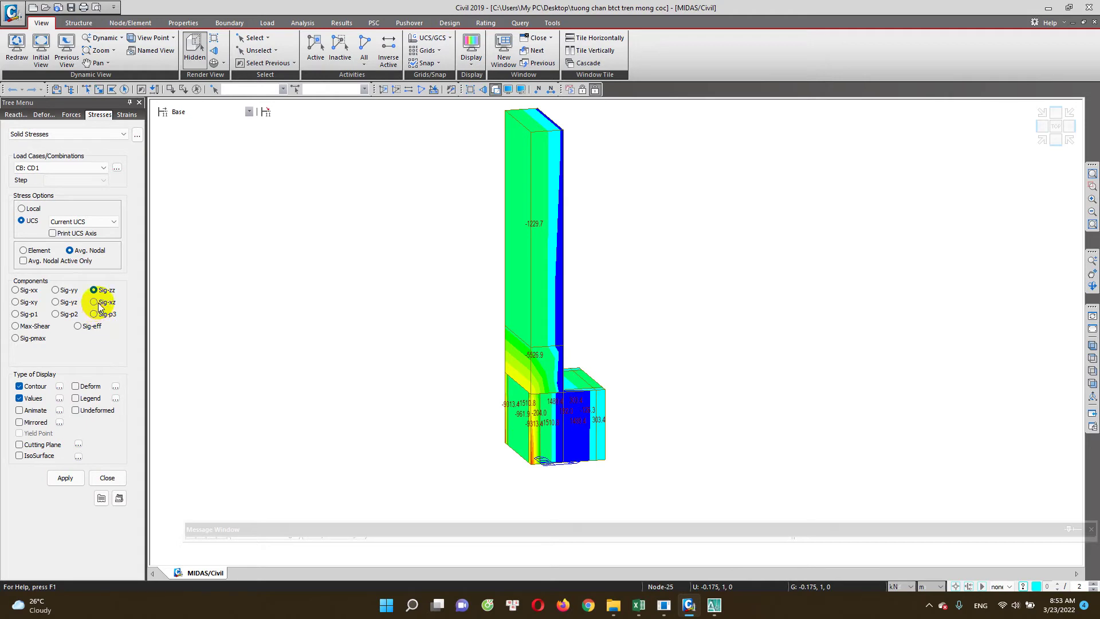
# Show the Sig-xz, Sig-eff and finally Sig-pmax contours, rotating the wall between them
pyautogui.click(79, 473)
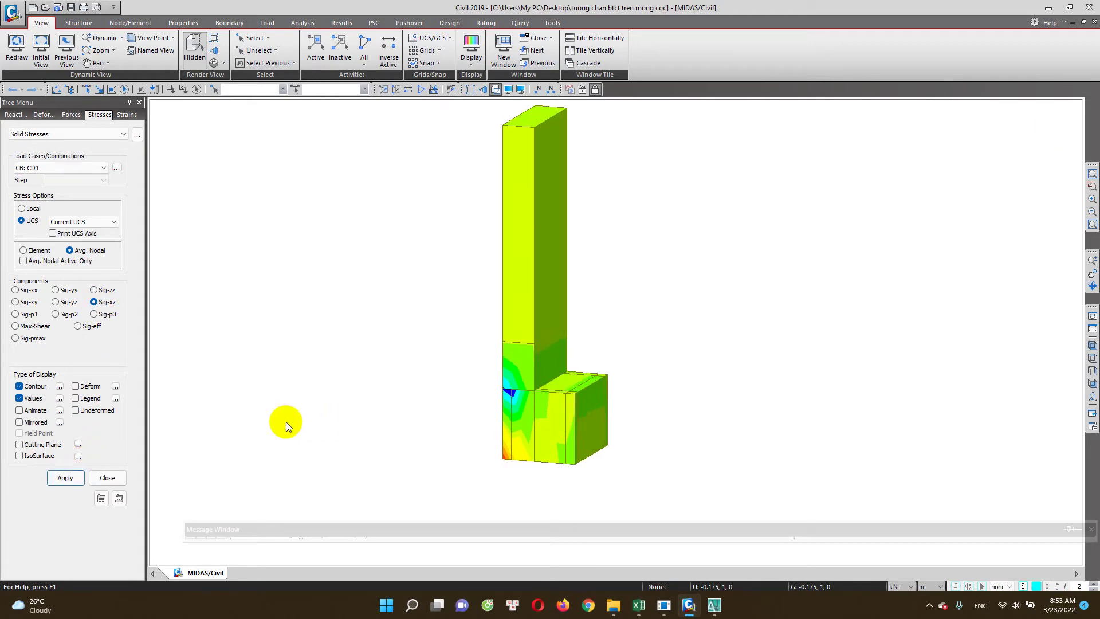
pyautogui.moveTo(307, 425); pyautogui.dragTo(374, 431)
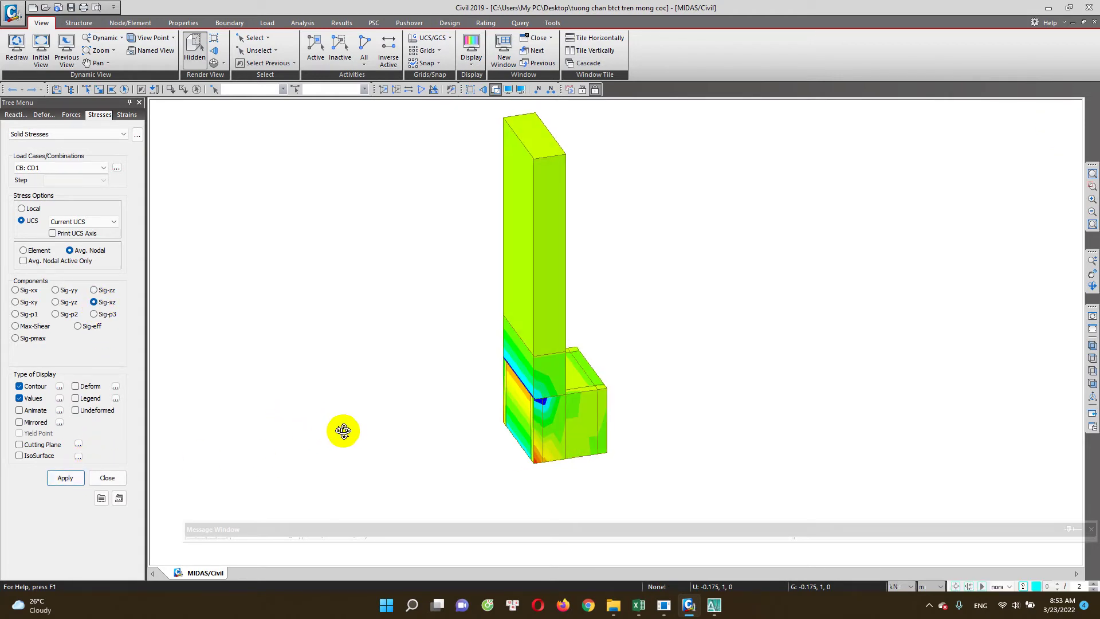
pyautogui.moveTo(366, 434)
pyautogui.mouseDown()
pyautogui.moveTo(315, 381)
pyautogui.moveTo(361, 419)
pyautogui.moveTo(447, 452)
pyautogui.mouseUp()
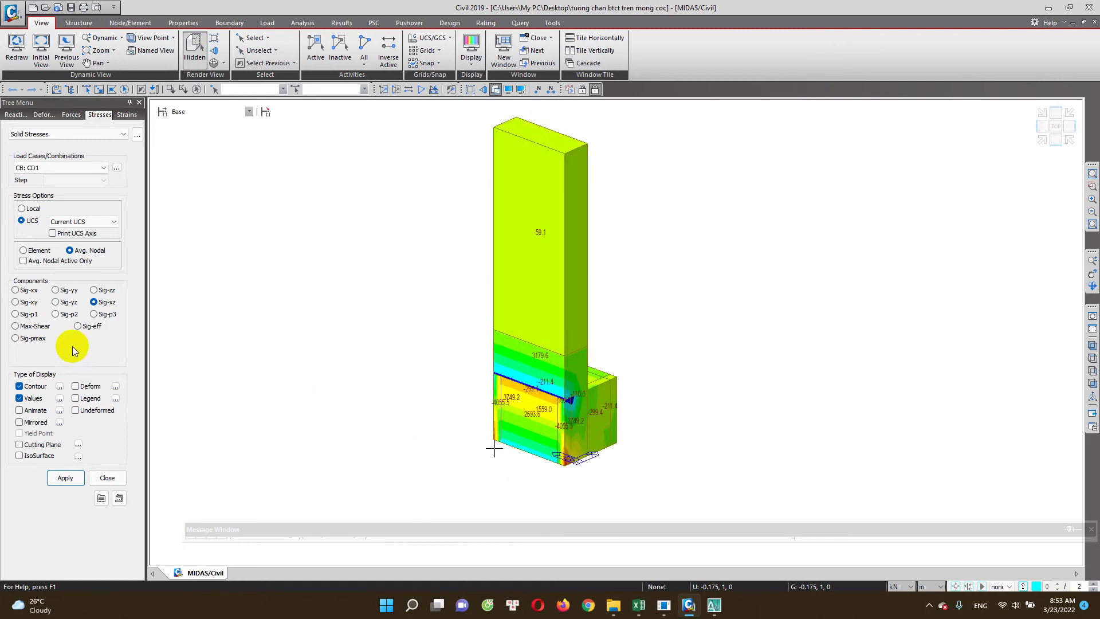
pyautogui.click(78, 325)
pyautogui.click(65, 477)
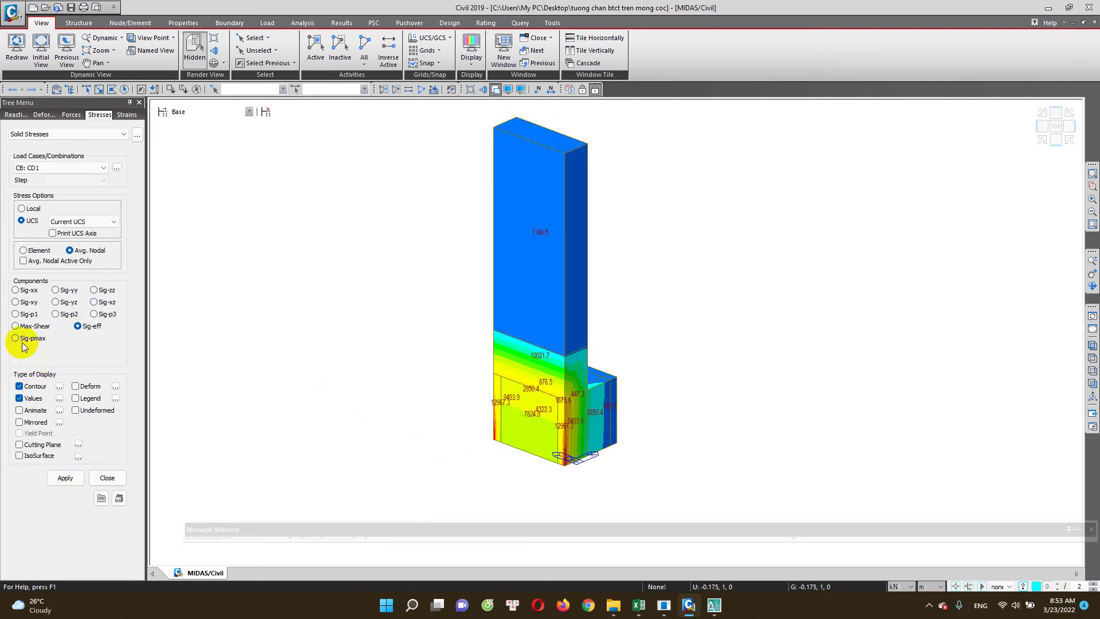
pyautogui.click(15, 338)
pyautogui.click(65, 477)
pyautogui.moveTo(482, 435)
pyautogui.mouseDown()
pyautogui.moveTo(387, 415)
pyautogui.moveTo(413, 441)
pyautogui.mouseUp()
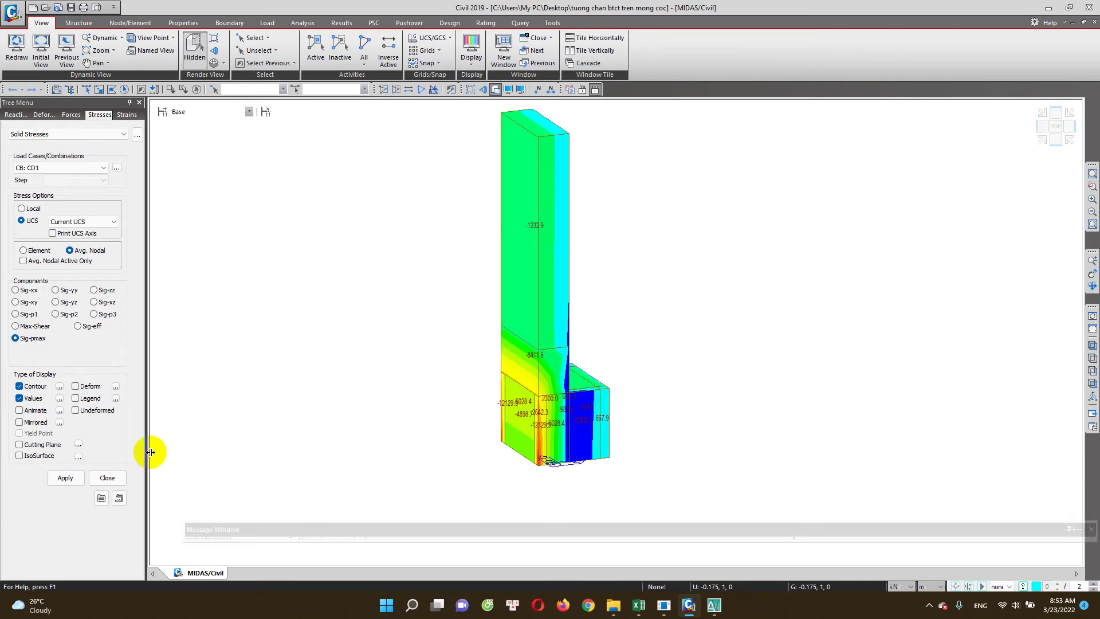
# Try a cutting-plane contour with a Free Edge outline, then turn the cutting plane off
pyautogui.click(24, 446)
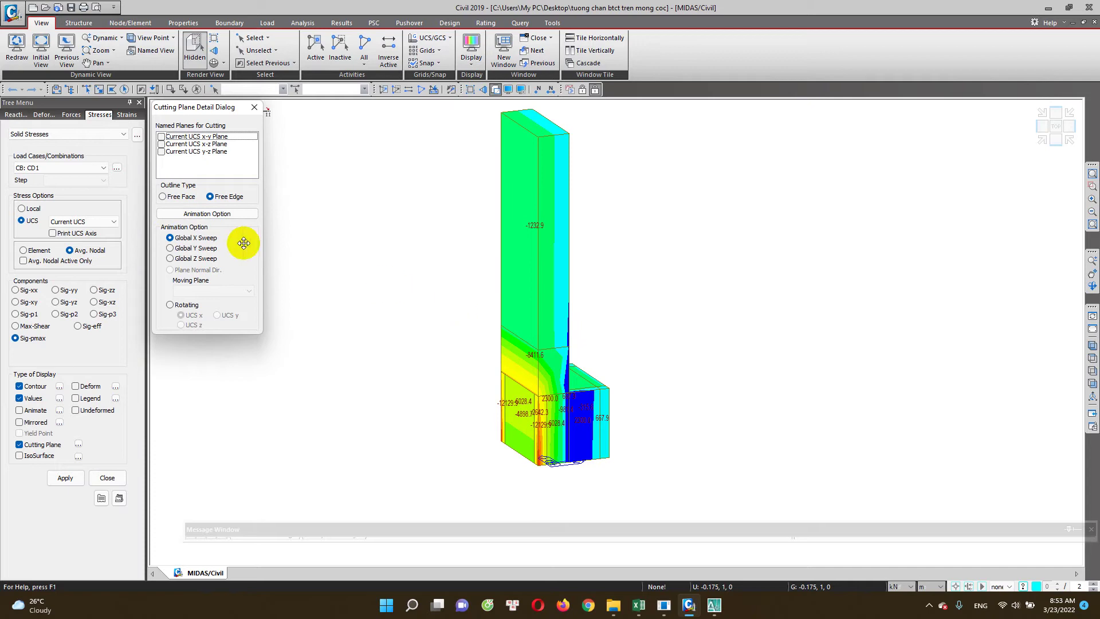
pyautogui.click(163, 196)
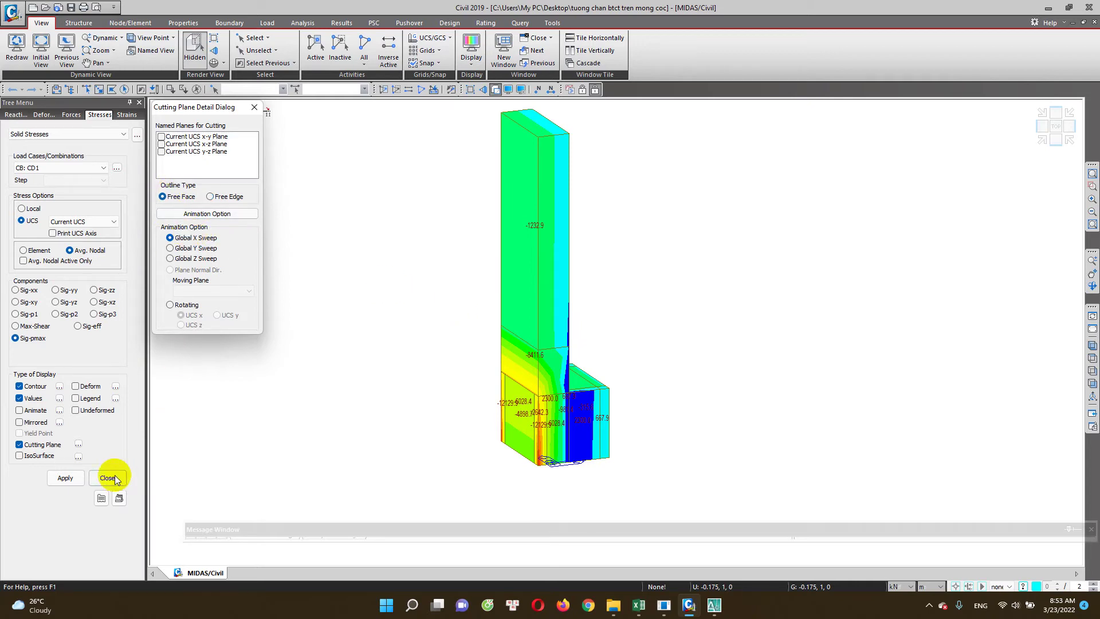
pyautogui.click(66, 478)
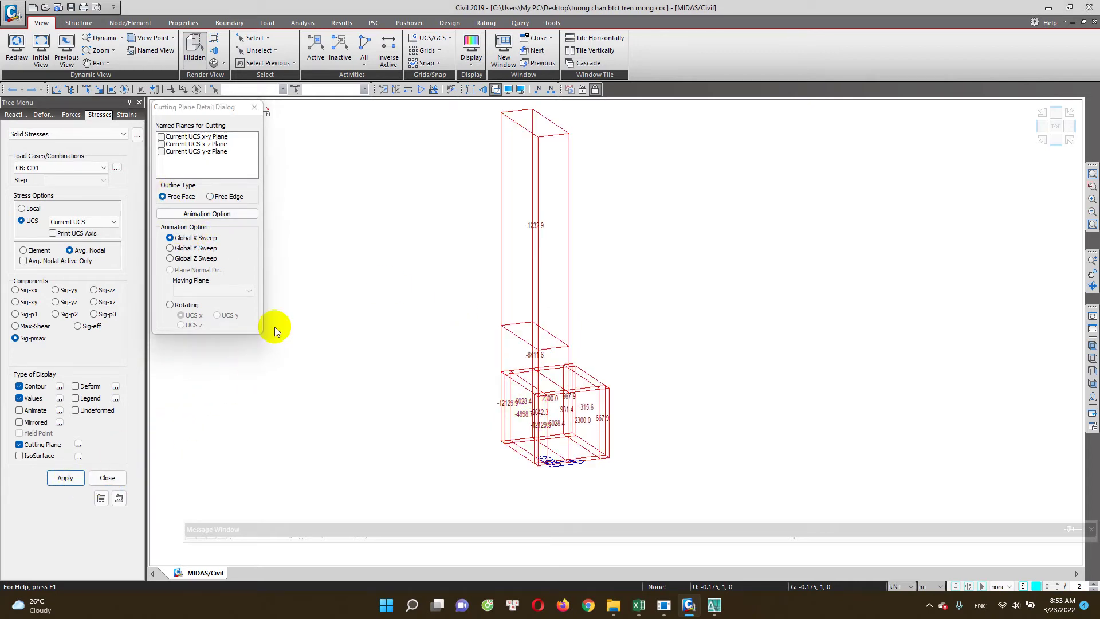
pyautogui.click(211, 197)
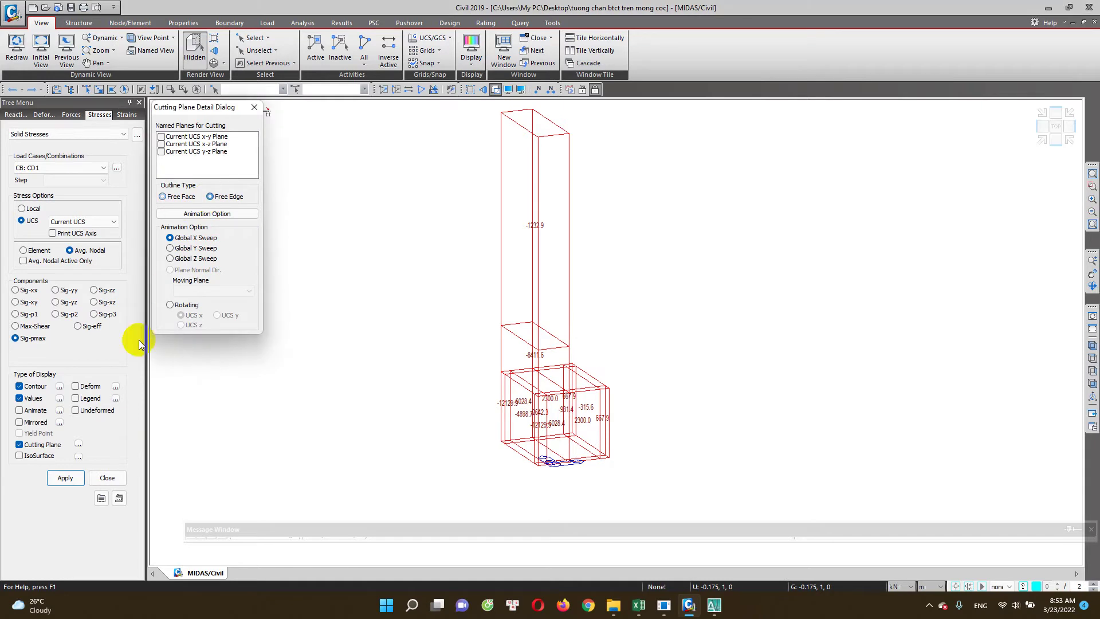
pyautogui.click(52, 475)
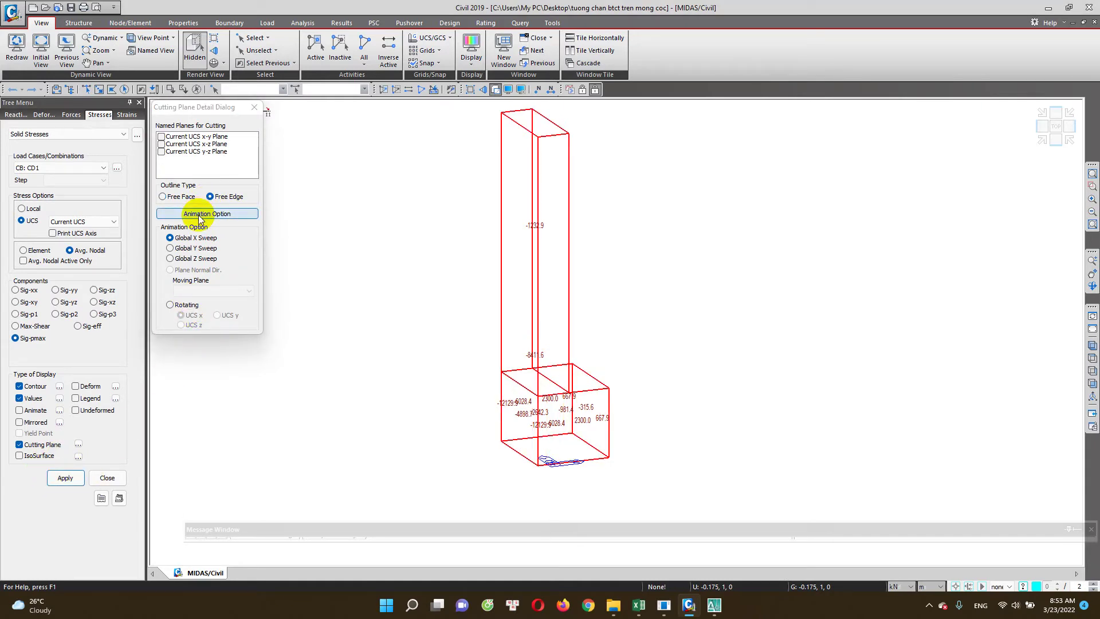
pyautogui.click(254, 108)
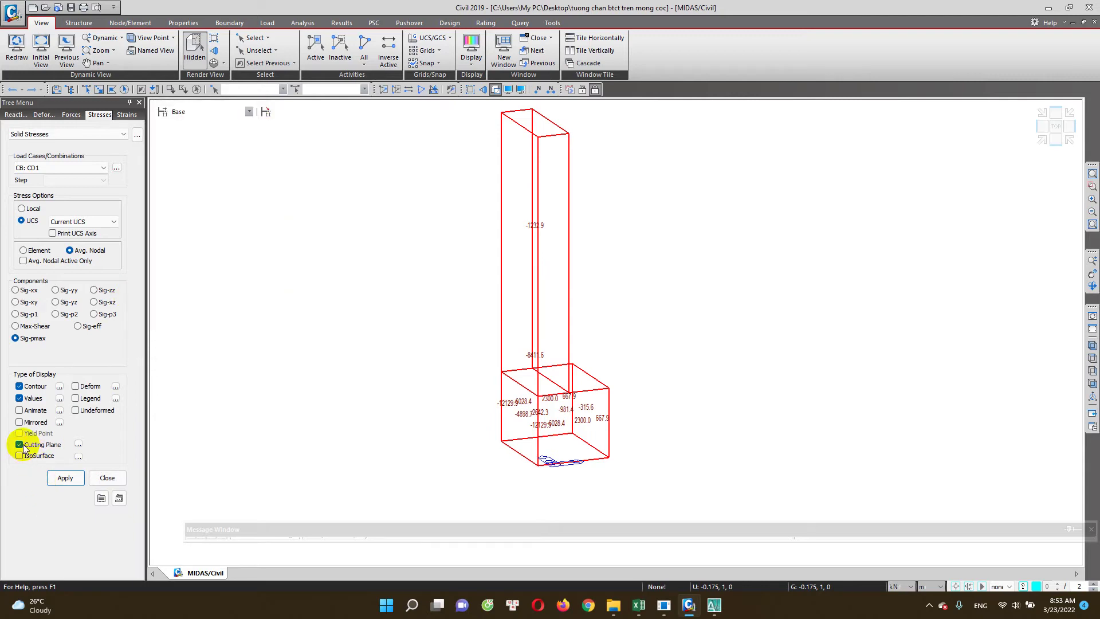
pyautogui.click(67, 478)
# Try the IsoSurface display with absolute values, then turn it off for the full Sig-pmax contour
pyautogui.click(23, 456)
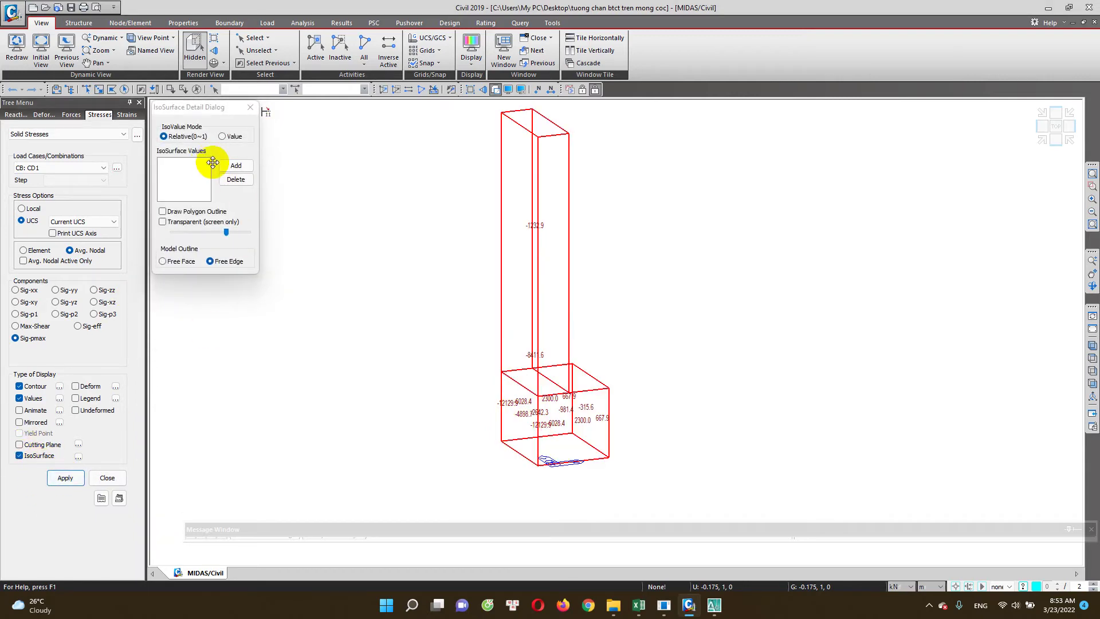
pyautogui.click(223, 137)
pyautogui.click(236, 165)
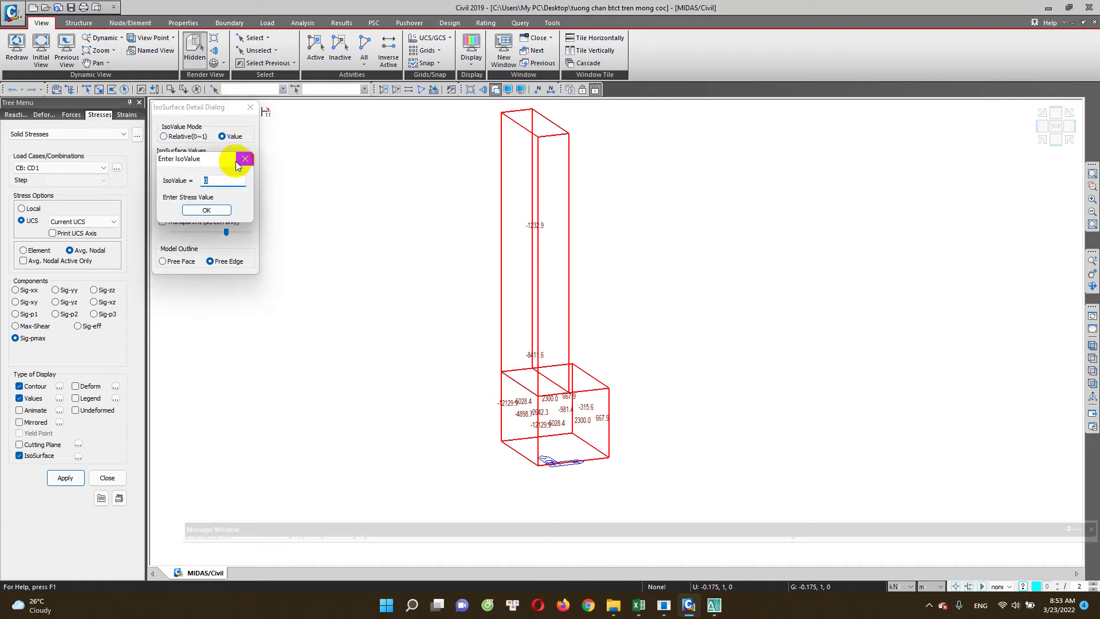
pyautogui.click(245, 160)
pyautogui.click(250, 107)
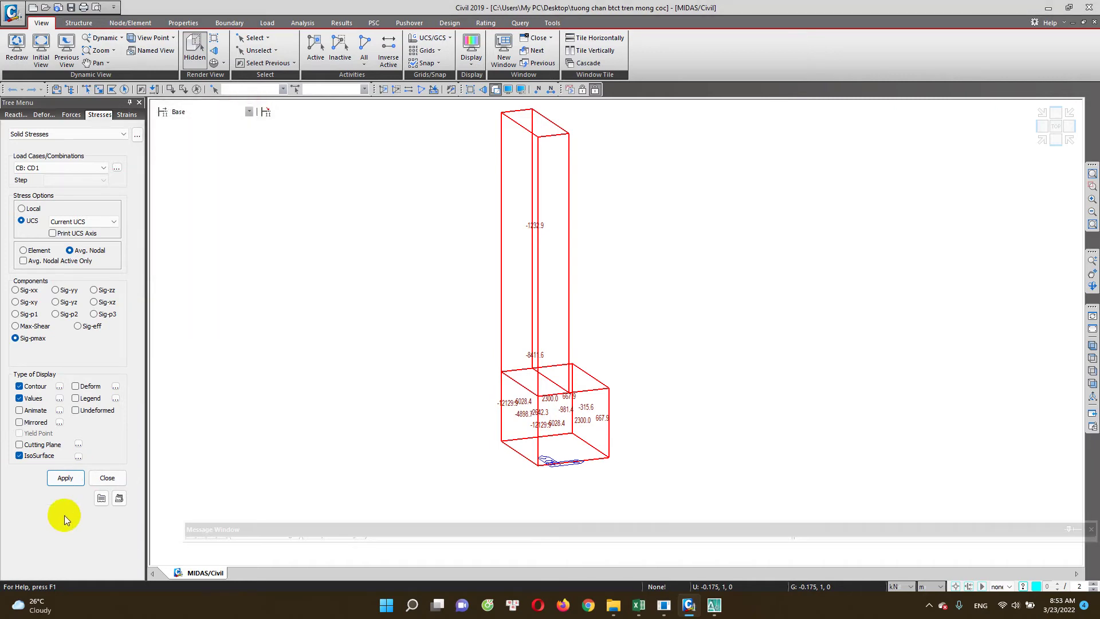
pyautogui.click(66, 483)
pyautogui.click(19, 456)
pyautogui.click(60, 477)
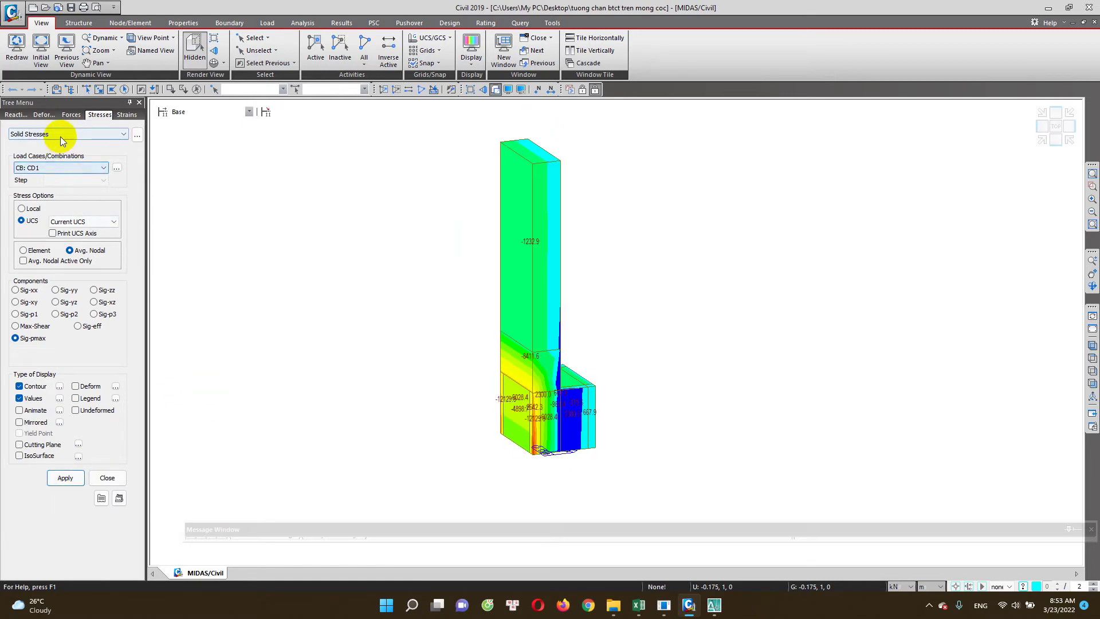
# Display the support reaction forces and moments on the wall
pyautogui.click(16, 115)
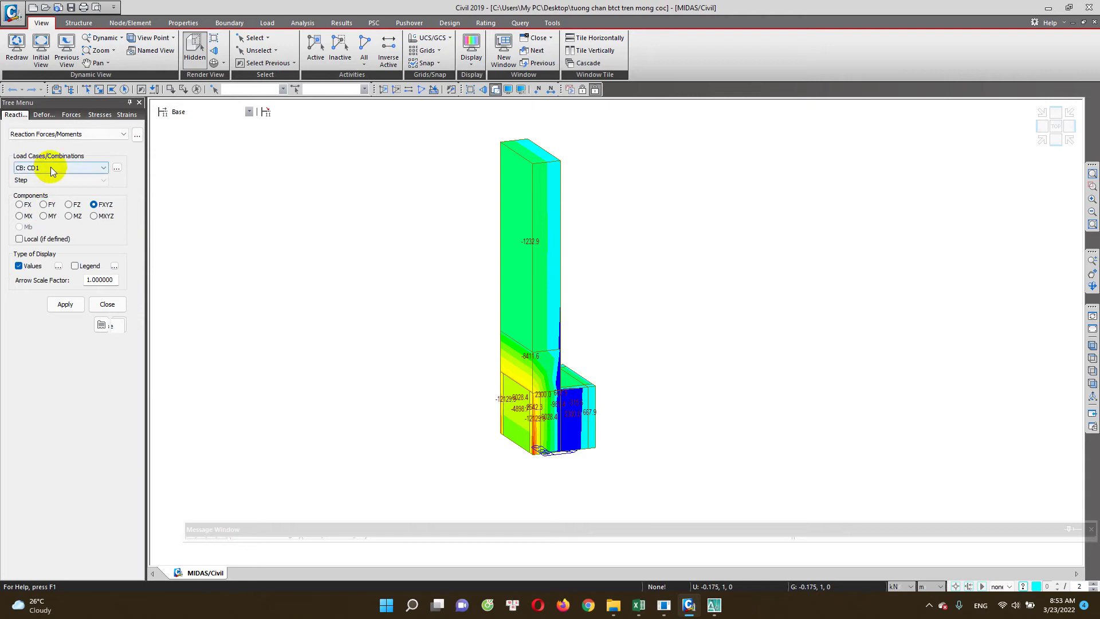
pyautogui.click(65, 304)
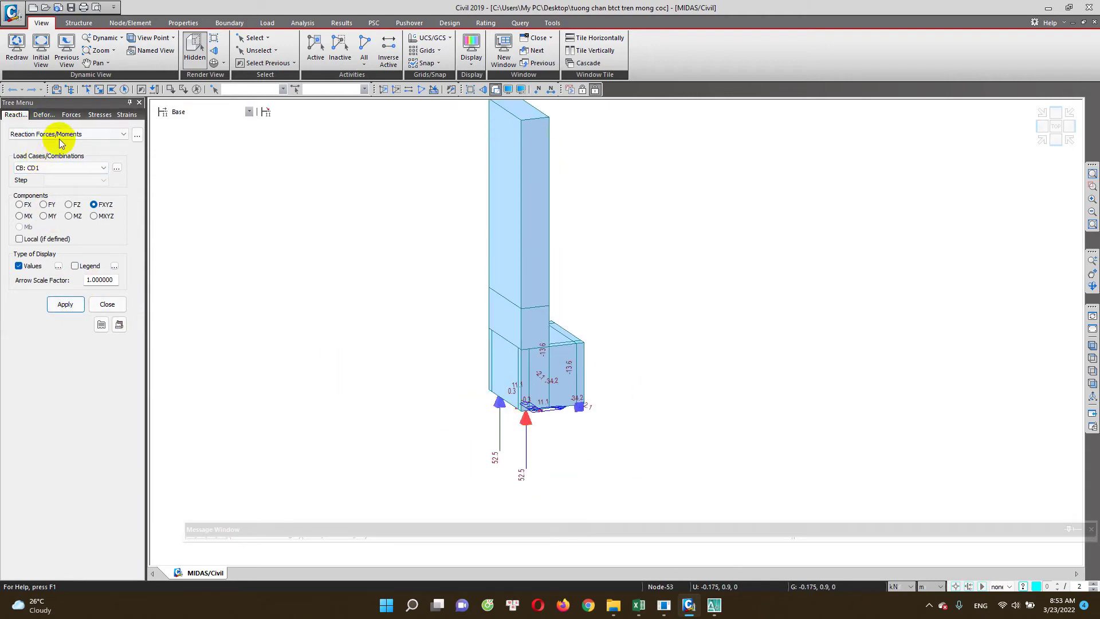
pyautogui.click(81, 137)
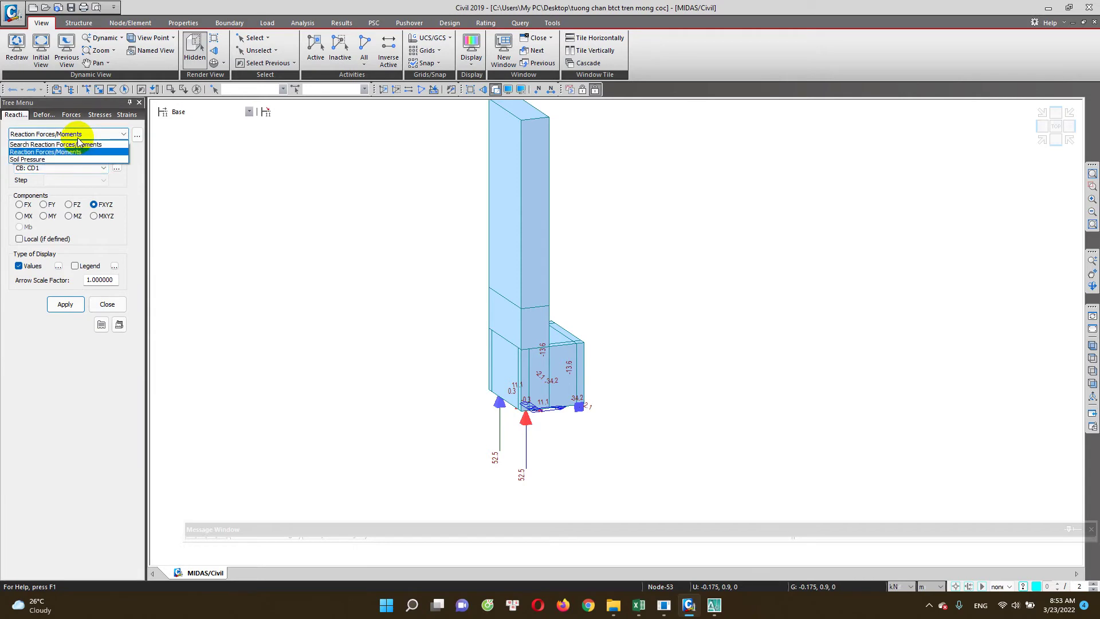
pyautogui.click(63, 154)
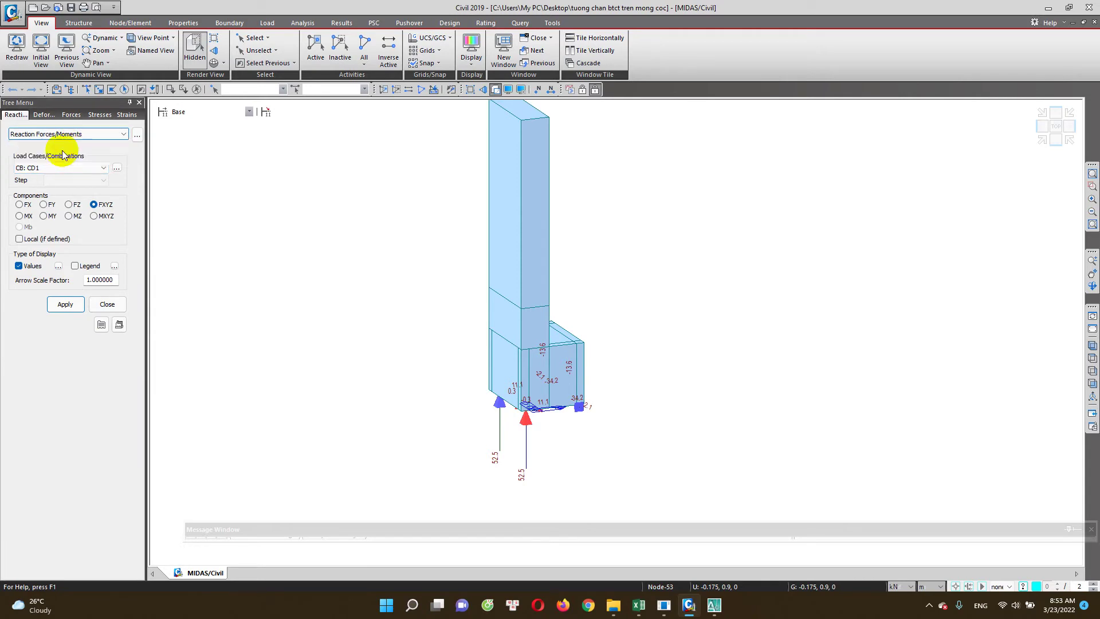
# Show the CD1 deformed shape with DXYZ displacement values
pyautogui.click(51, 119)
pyautogui.click(33, 116)
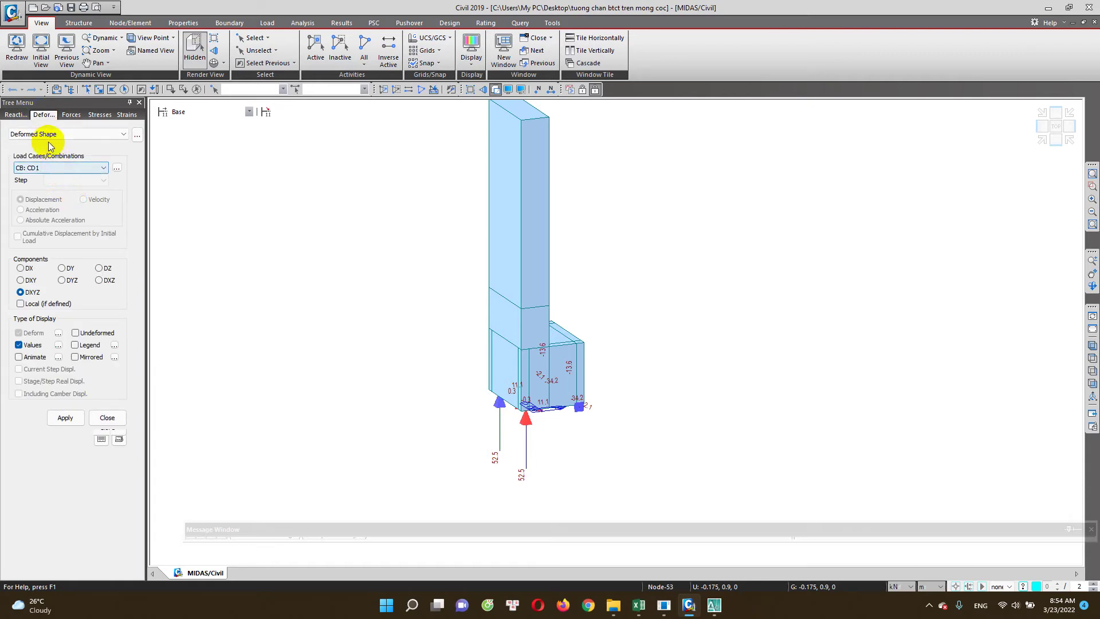
pyautogui.click(60, 420)
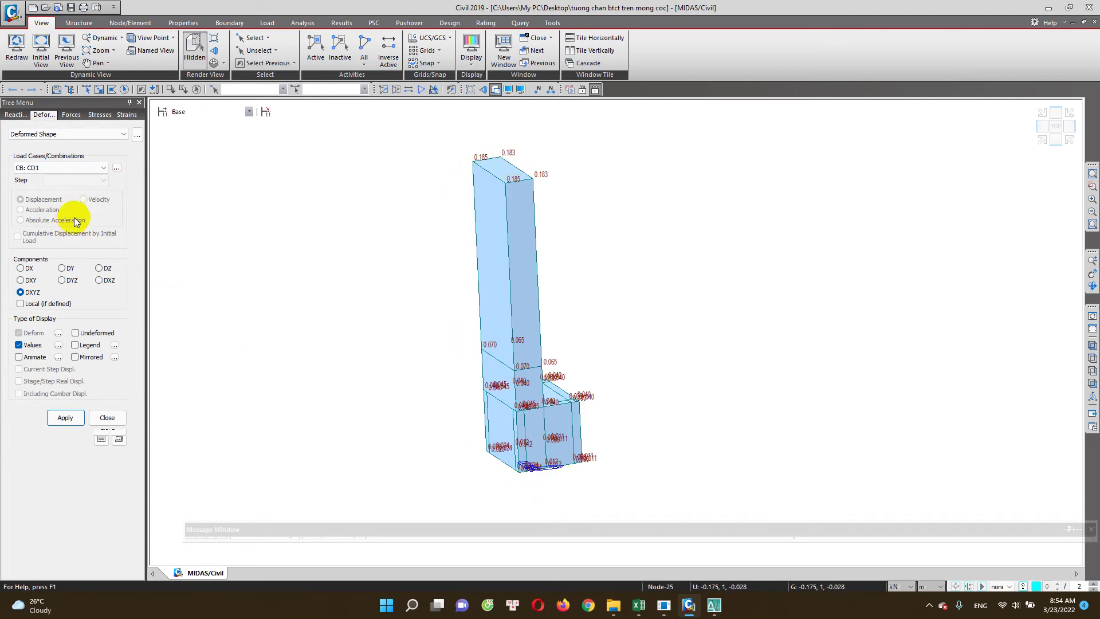
pyautogui.click(50, 134)
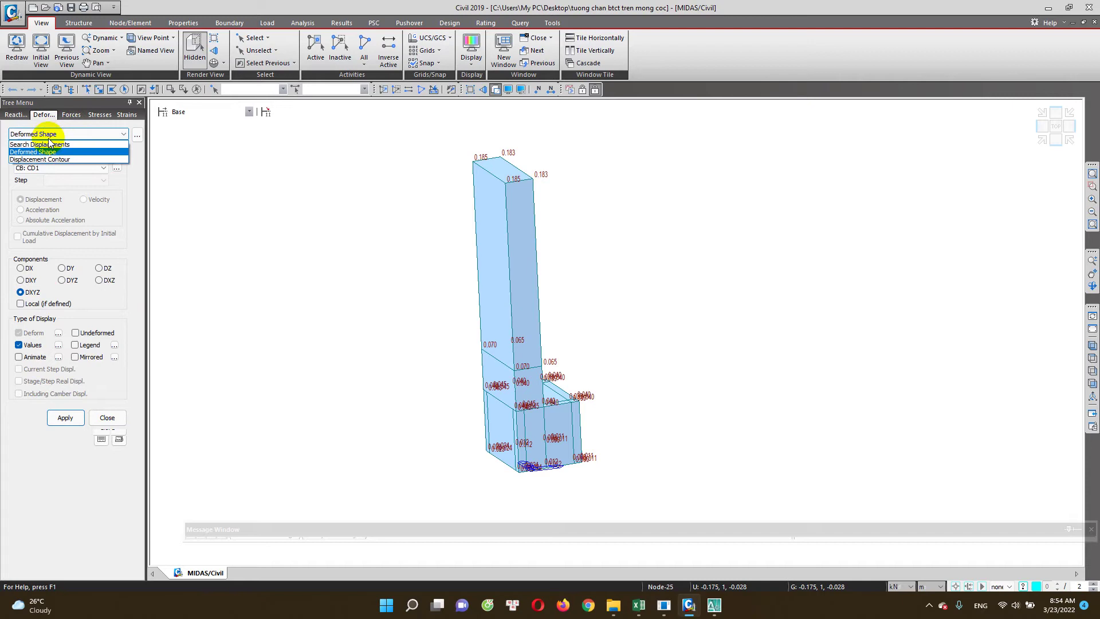
pyautogui.click(67, 116)
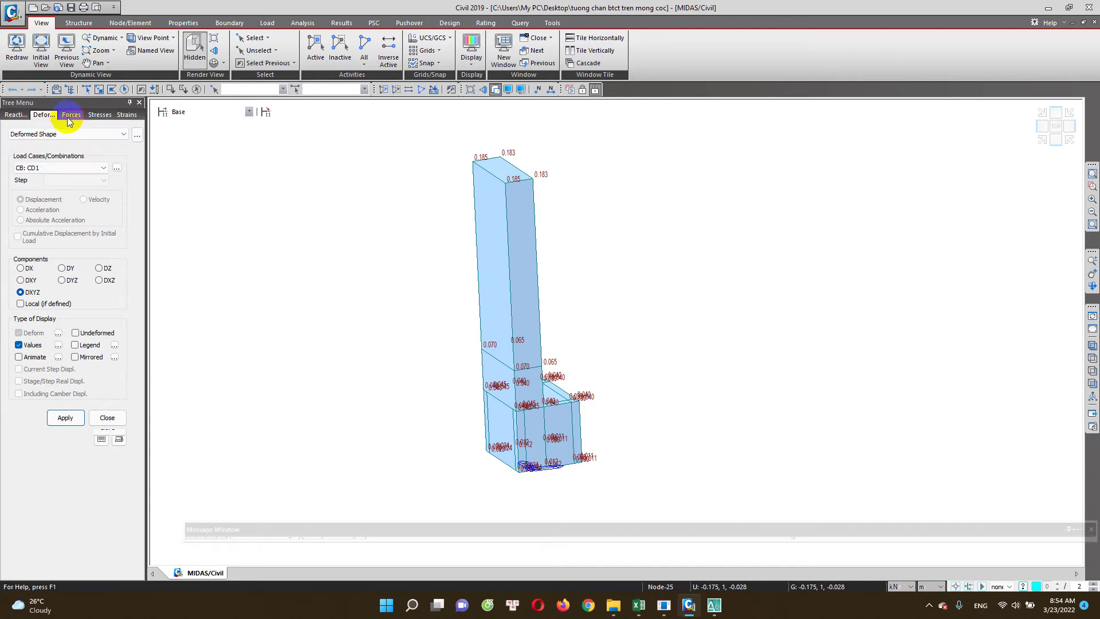
# Switch the results to Solid Strain and apply it
pyautogui.click(68, 117)
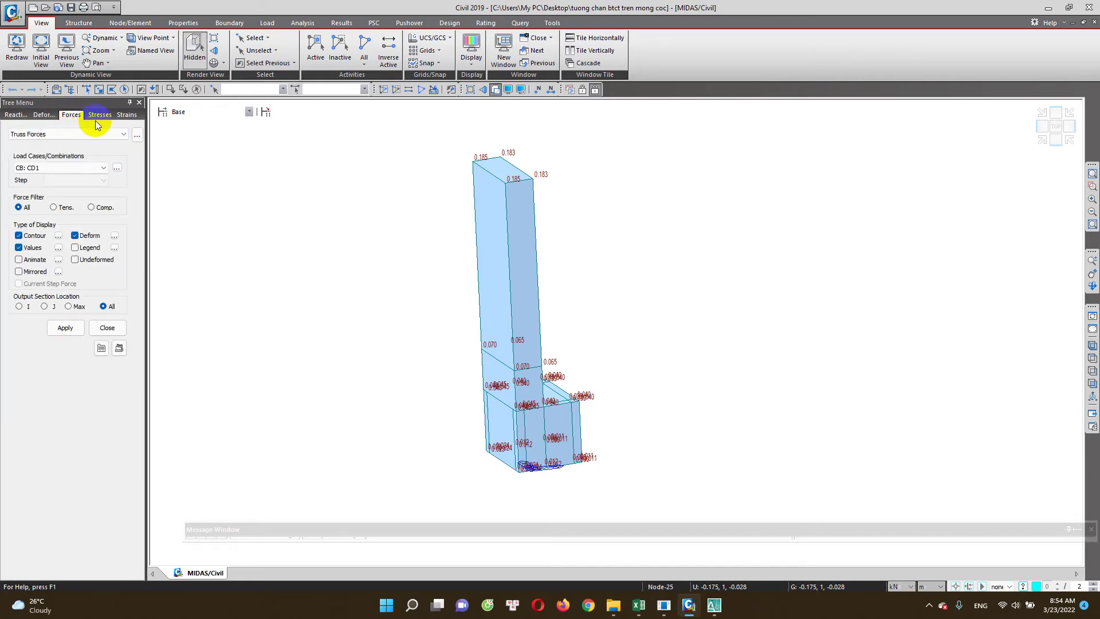
pyautogui.click(96, 116)
pyautogui.click(74, 135)
pyautogui.click(115, 120)
pyautogui.click(123, 116)
pyautogui.click(88, 134)
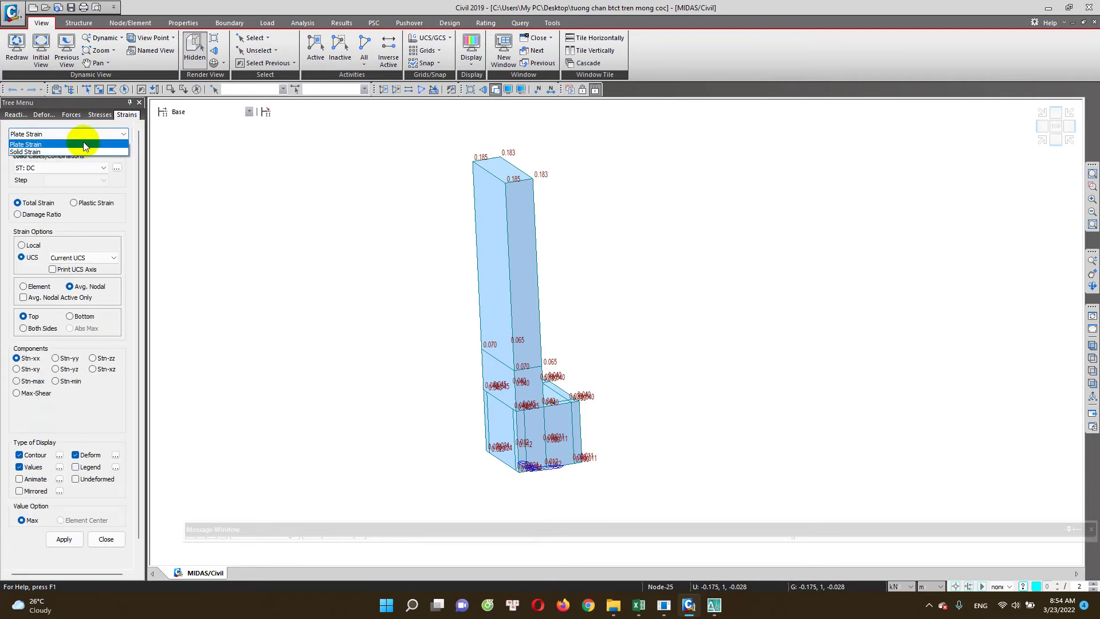
pyautogui.click(72, 152)
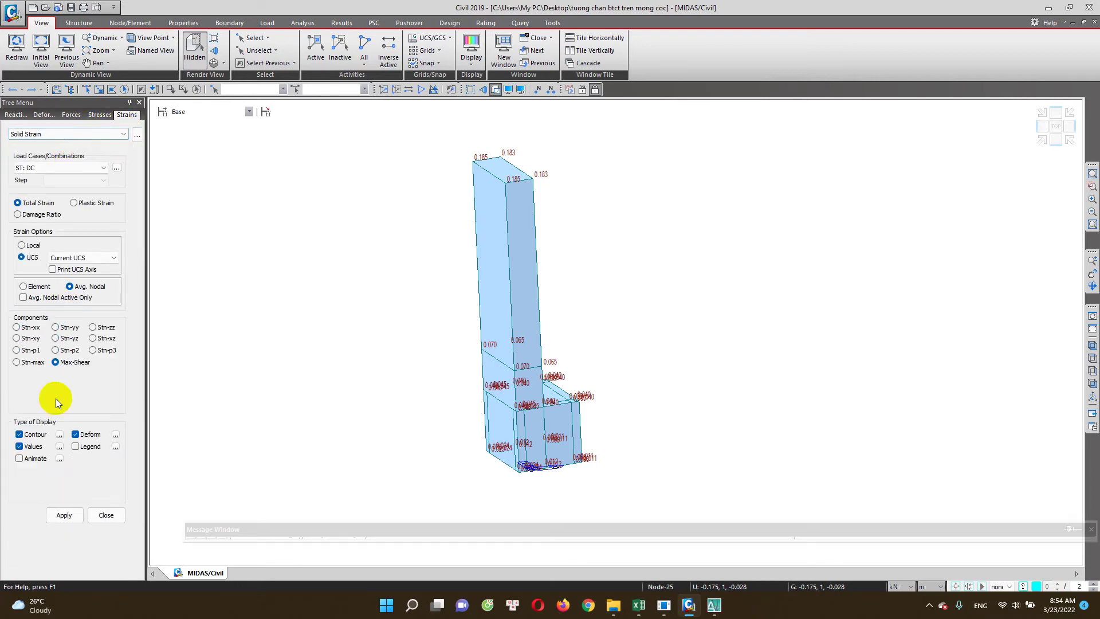
pyautogui.click(66, 515)
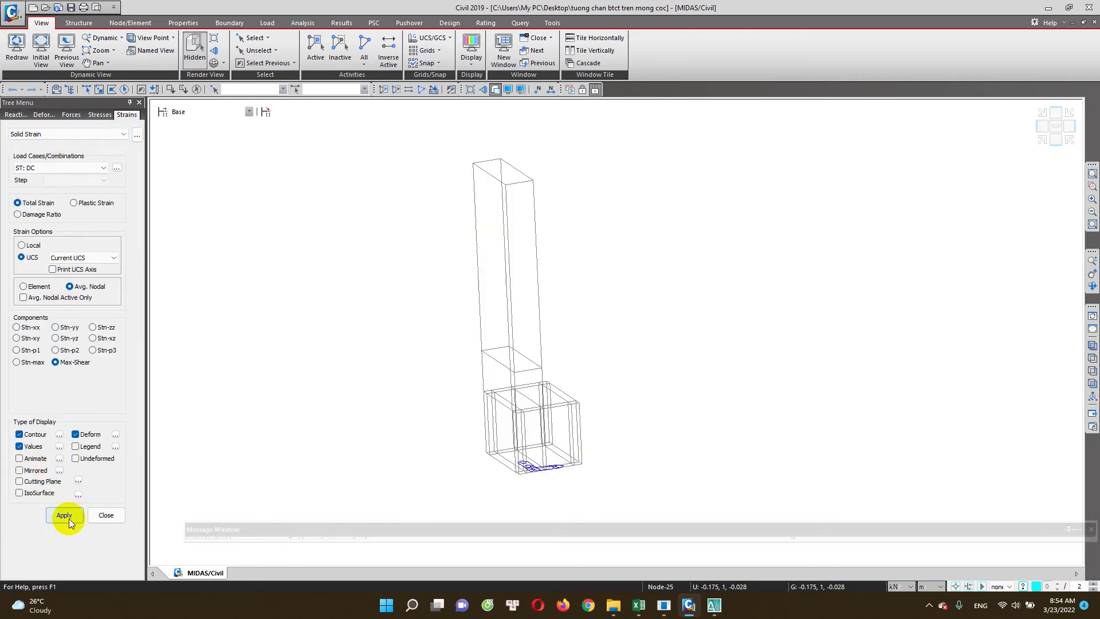
# Choose Plate Strain results and apply them
pyautogui.click(86, 137)
pyautogui.click(75, 142)
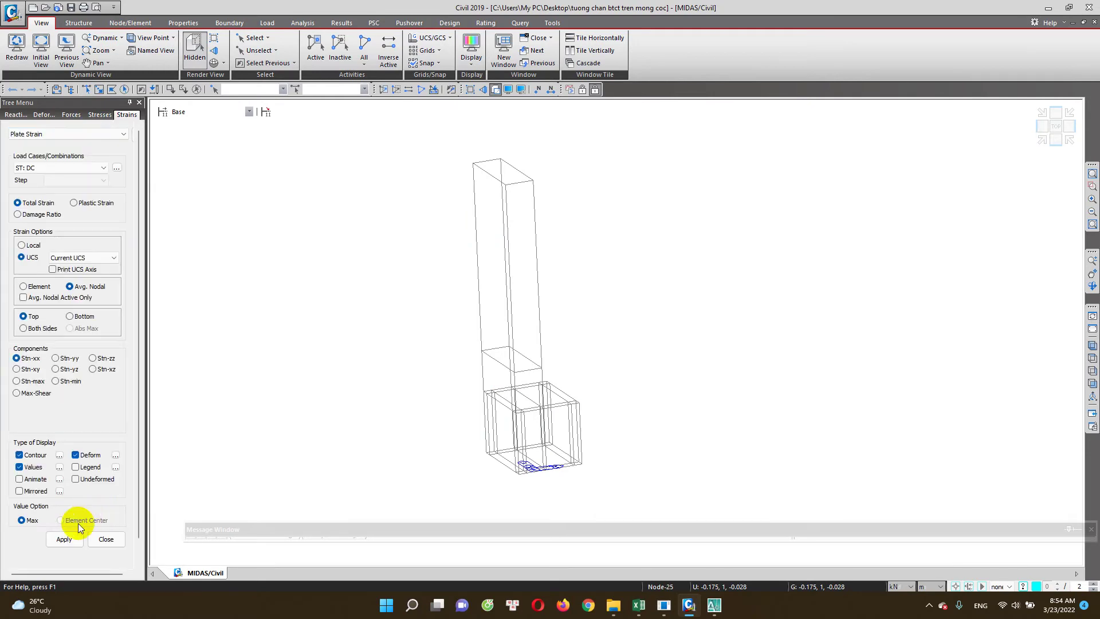
pyautogui.click(66, 538)
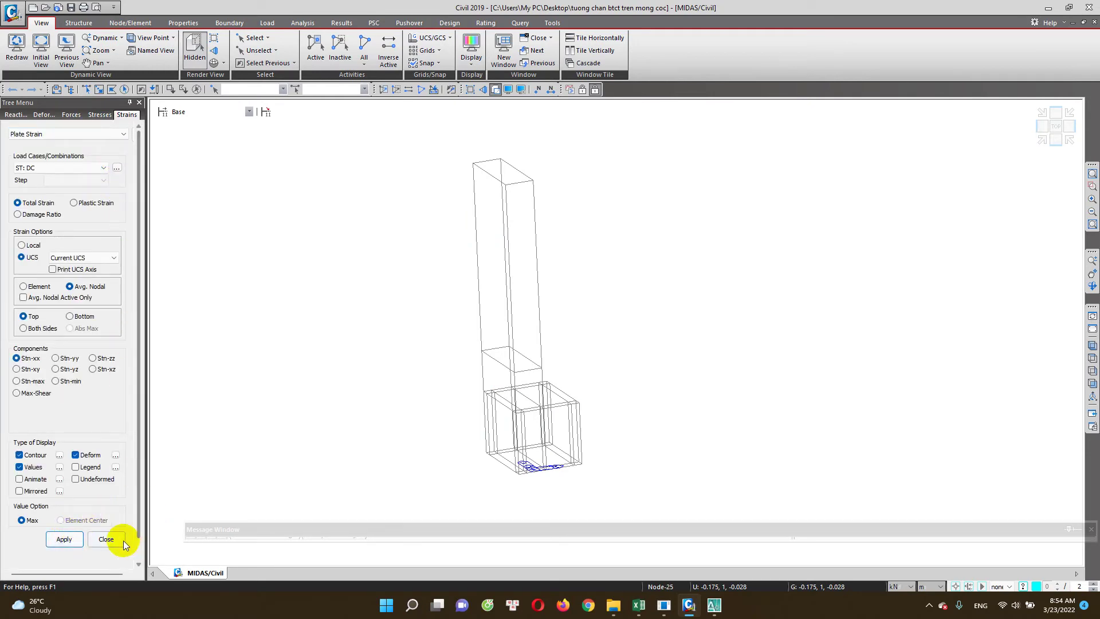
# Close the results panel to return to the Works tree of nodes, supports and load cases
pyautogui.click(102, 122)
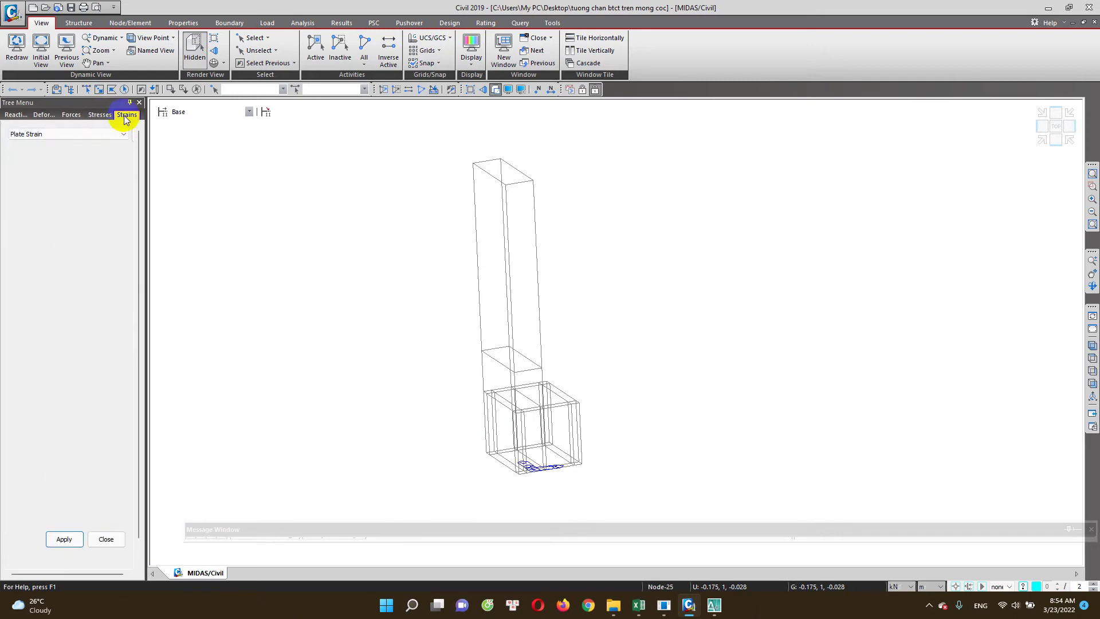
pyautogui.click(124, 116)
pyautogui.click(106, 118)
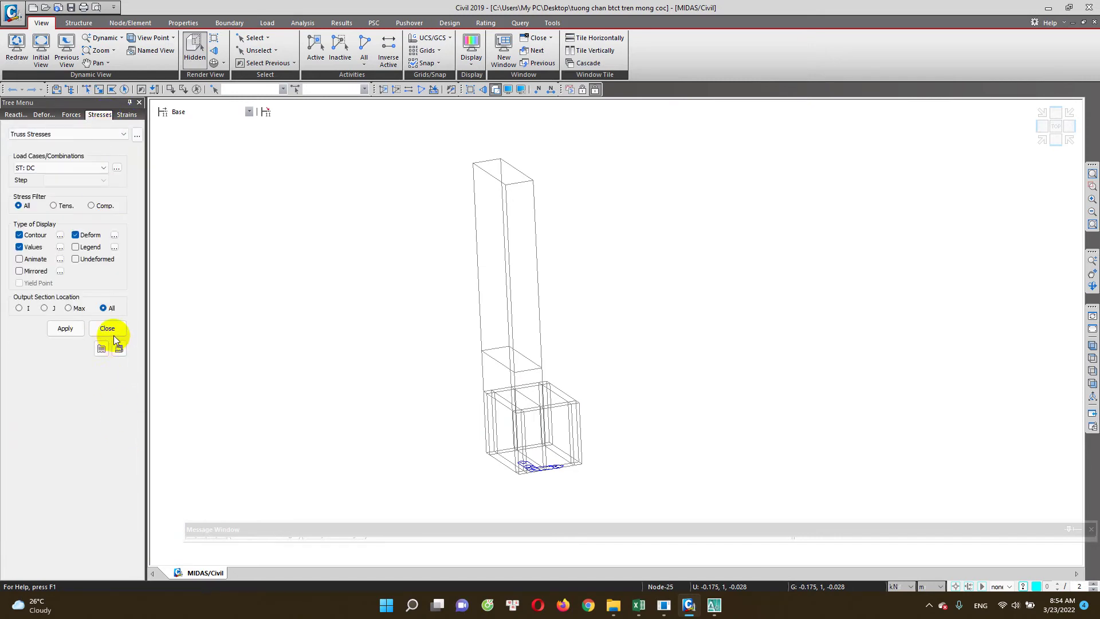
pyautogui.click(111, 331)
pyautogui.scroll(-2, 401, 359)
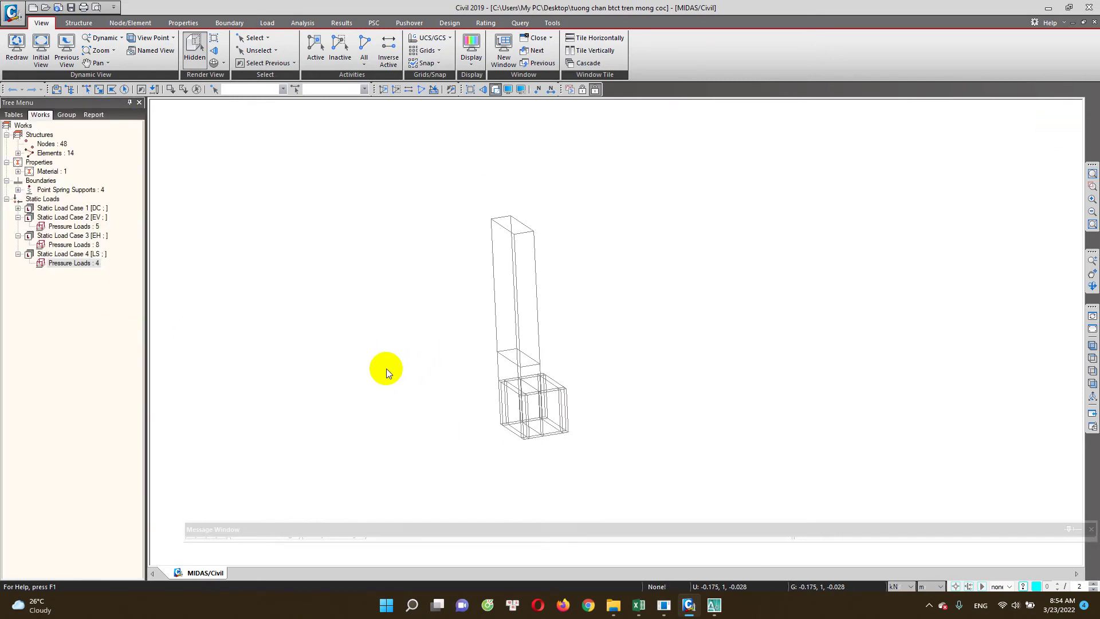
# Open the noi luc tuong chan beam-element wall model file
pyautogui.click(583, 91)
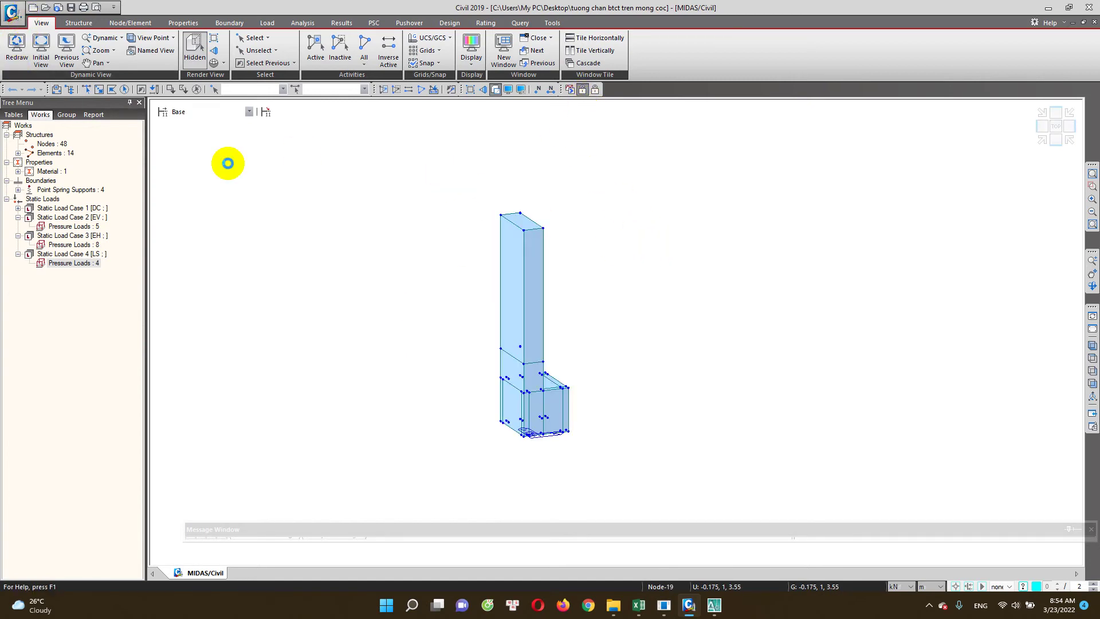
pyautogui.click(21, 18)
pyautogui.click(61, 47)
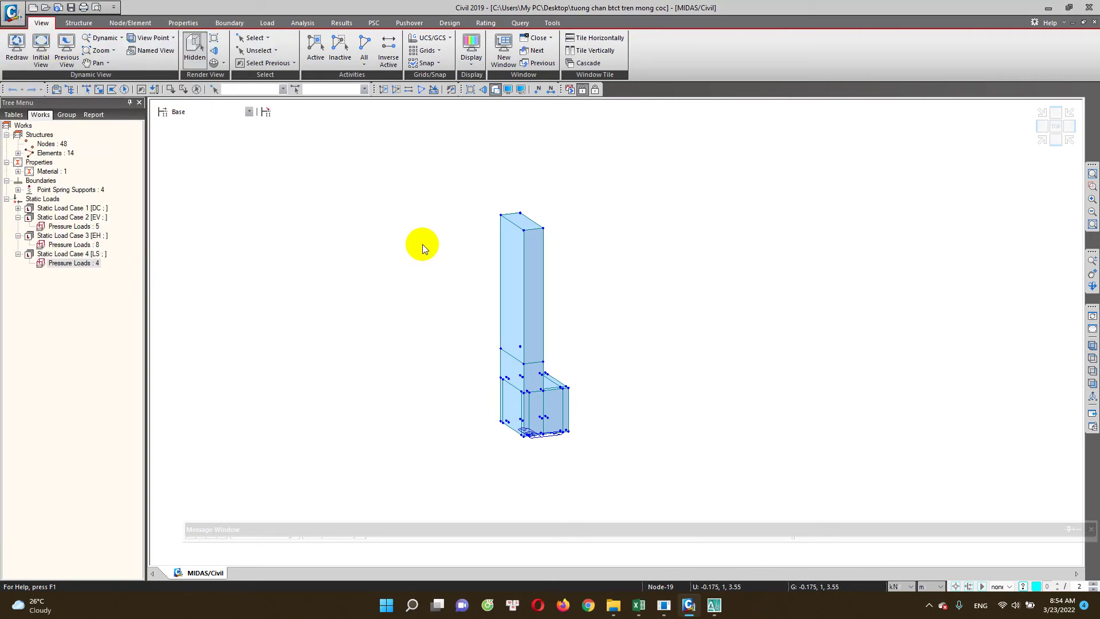
pyautogui.doubleClick(710, 346)
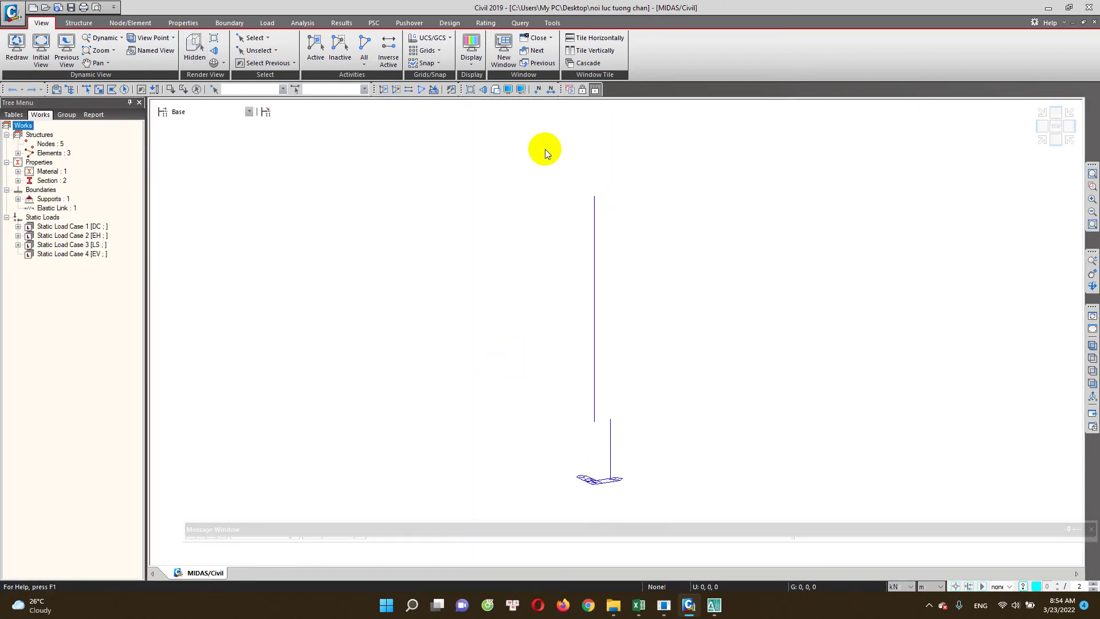
# Preview the beams with solid sections, set a front elevation in line view, and inspect Section
pyautogui.click(496, 90)
pyautogui.moveTo(510, 312)
pyautogui.mouseDown()
pyautogui.moveTo(473, 361)
pyautogui.moveTo(522, 369)
pyautogui.mouseUp()
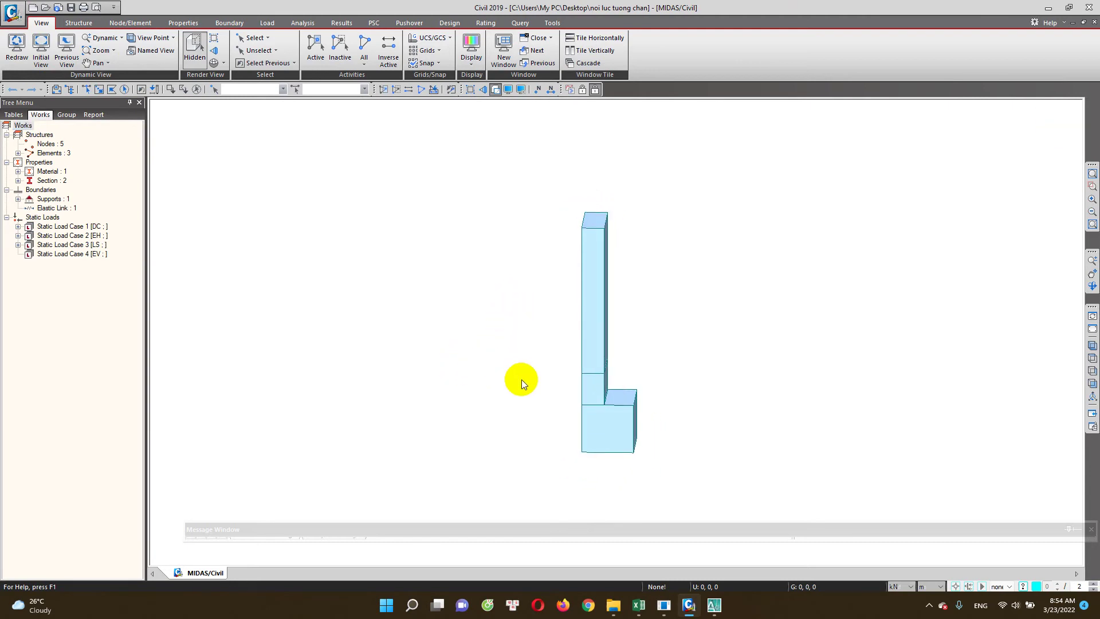
pyautogui.moveTo(528, 370); pyautogui.dragTo(527, 370)
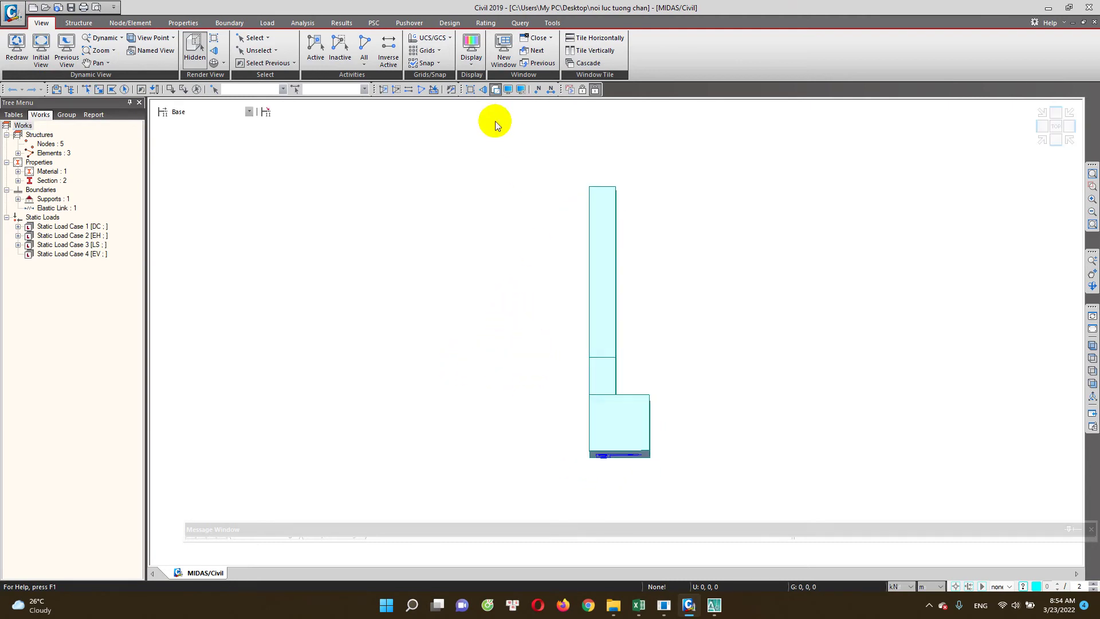
pyautogui.click(496, 89)
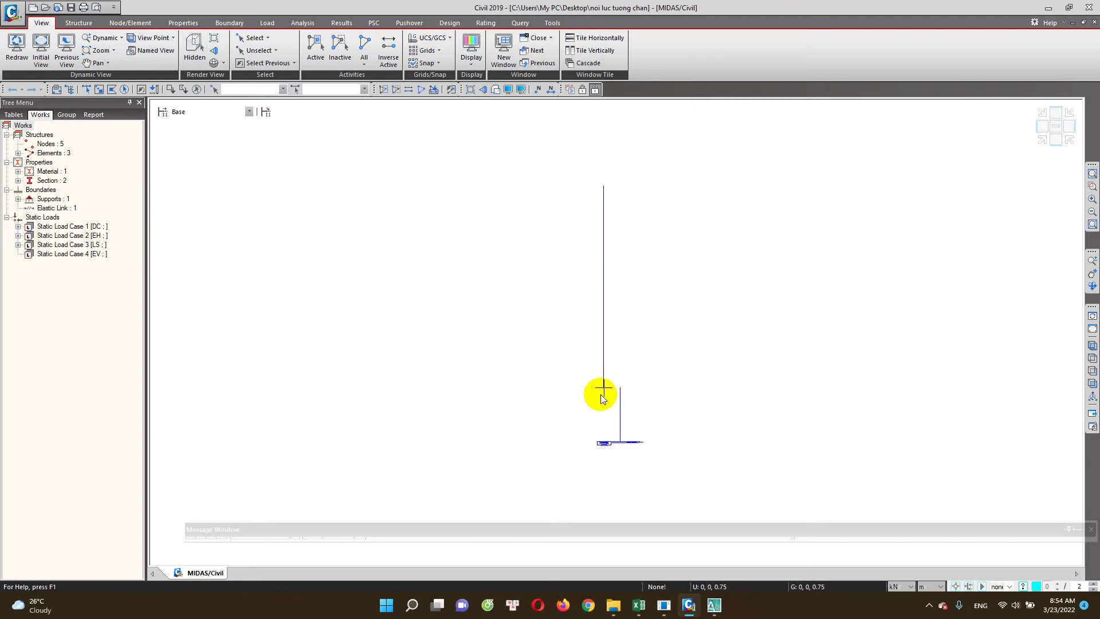
pyautogui.click(64, 182)
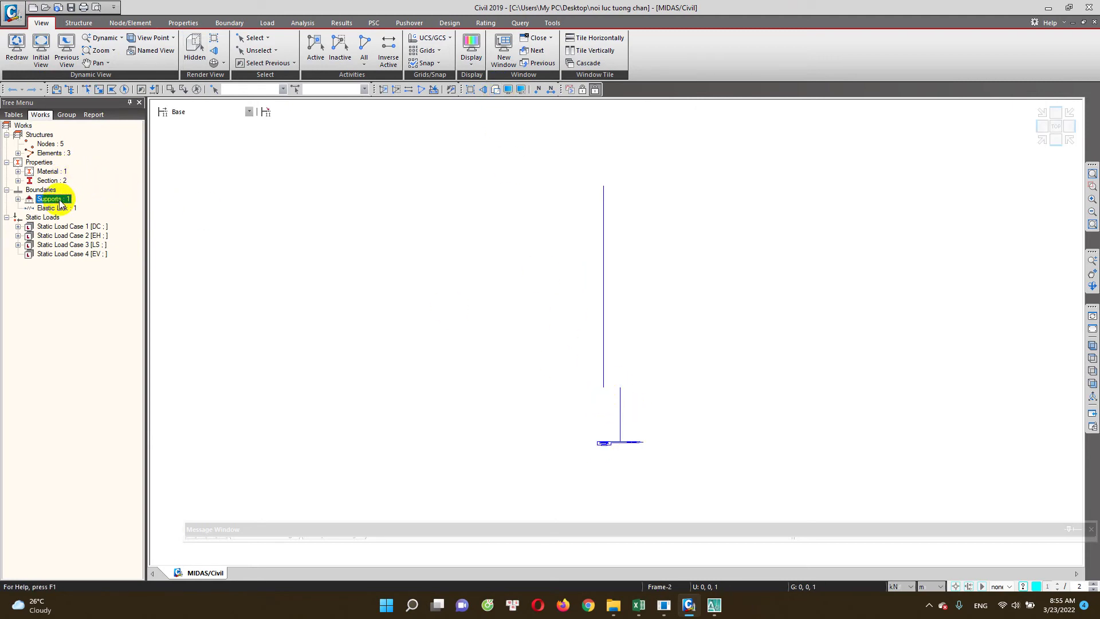
# Expand Supports and highlight, then clear, the node carrying the Type 1 [1111111] support
pyautogui.doubleClick(55, 199)
pyautogui.click(60, 209)
pyautogui.rightClick(60, 209)
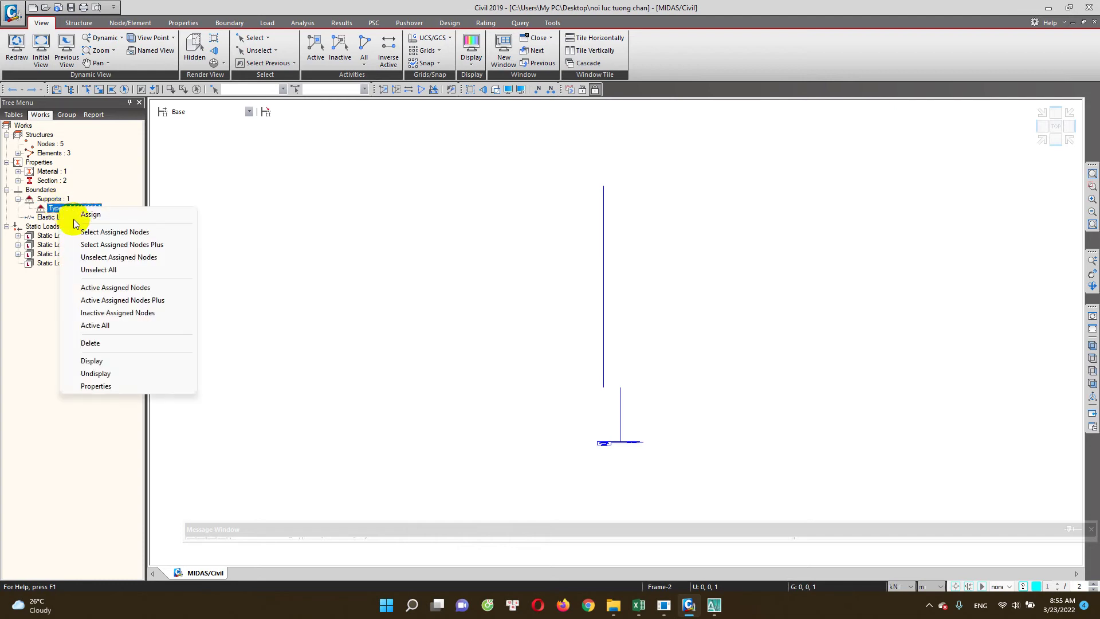
pyautogui.click(109, 361)
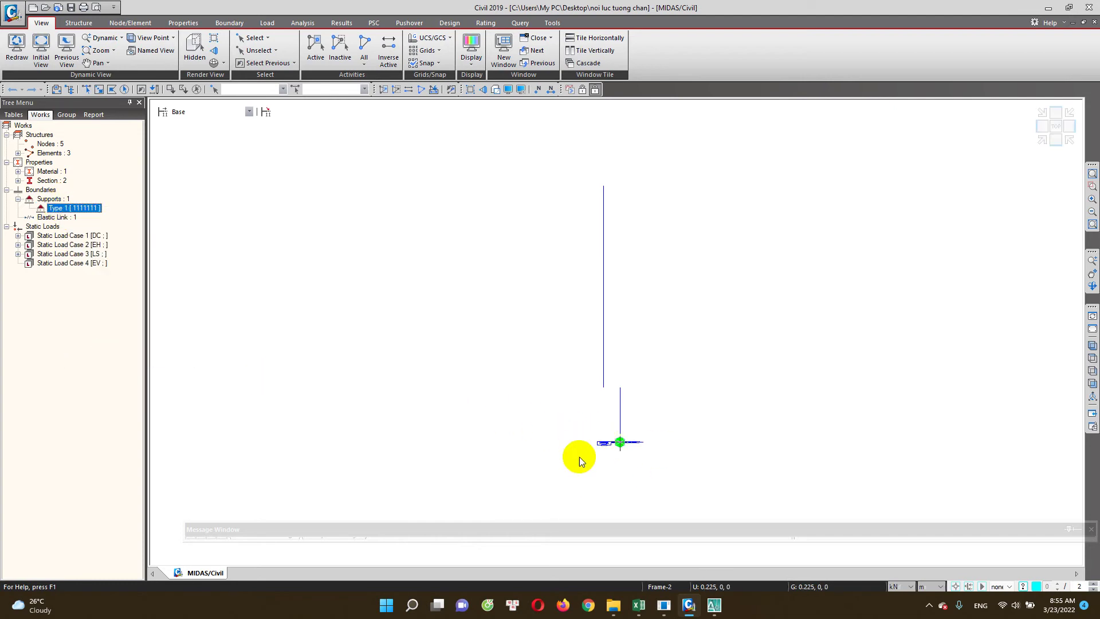
pyautogui.rightClick(81, 212)
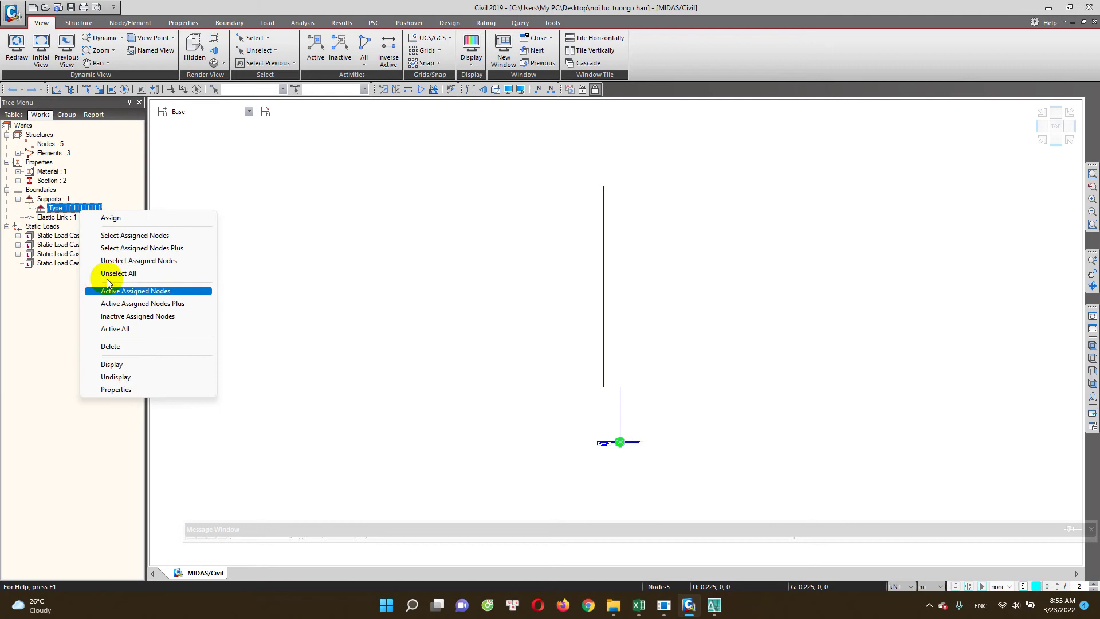
pyautogui.click(122, 377)
# Show then hide Elastic Link : 1 on the model, and expand Static Load Case 2 [EH]
pyautogui.click(67, 219)
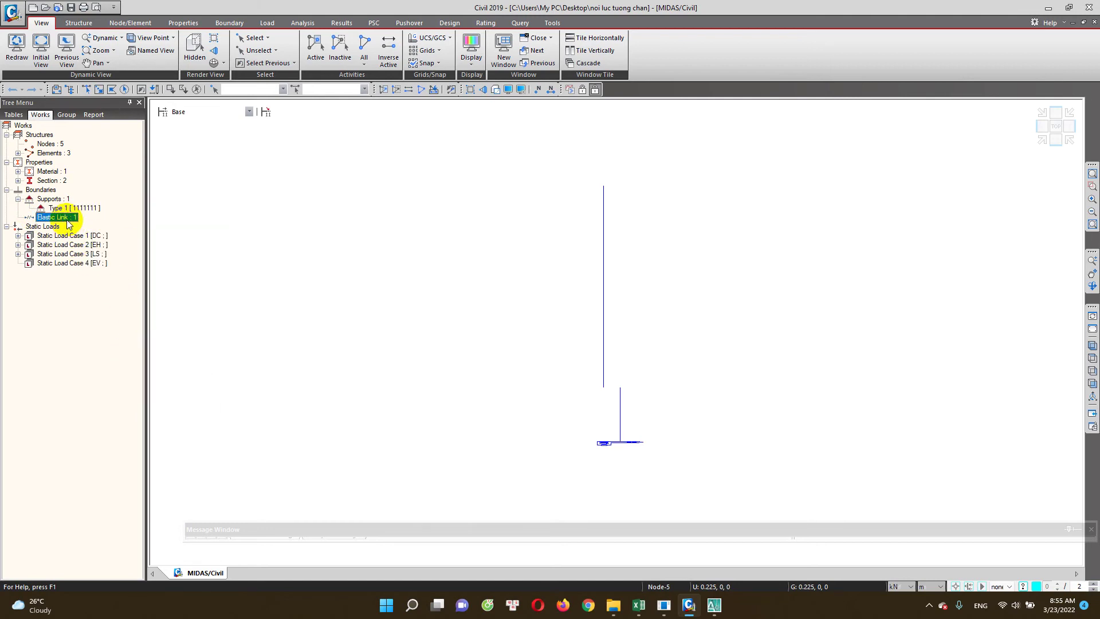
pyautogui.rightClick(67, 219)
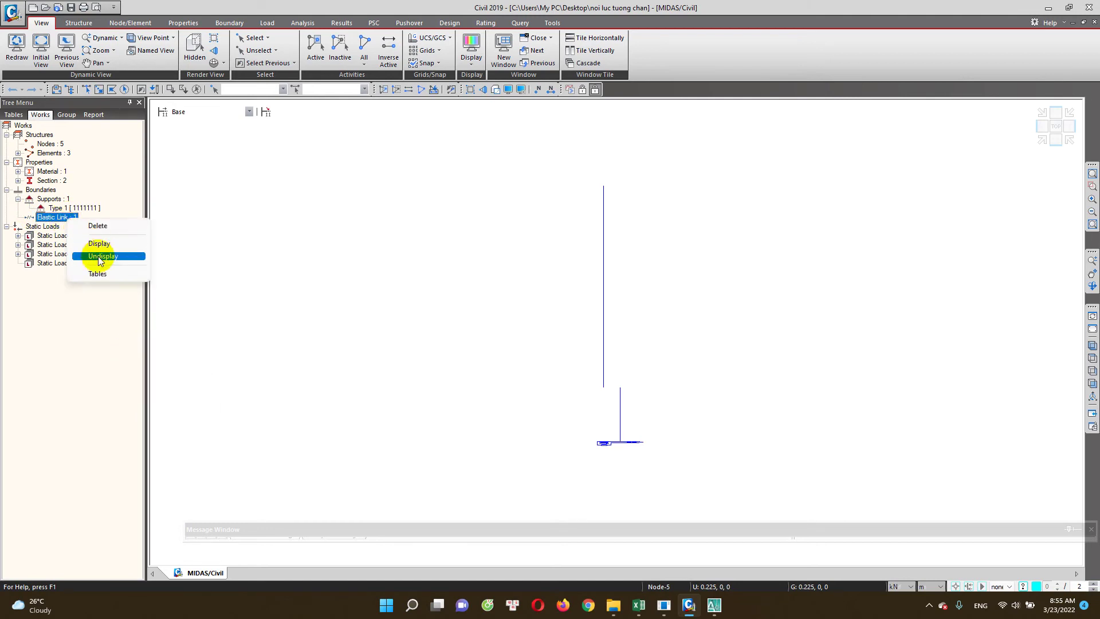
pyautogui.click(99, 243)
pyautogui.scroll(1, 611, 422)
pyautogui.scroll(1, 604, 390)
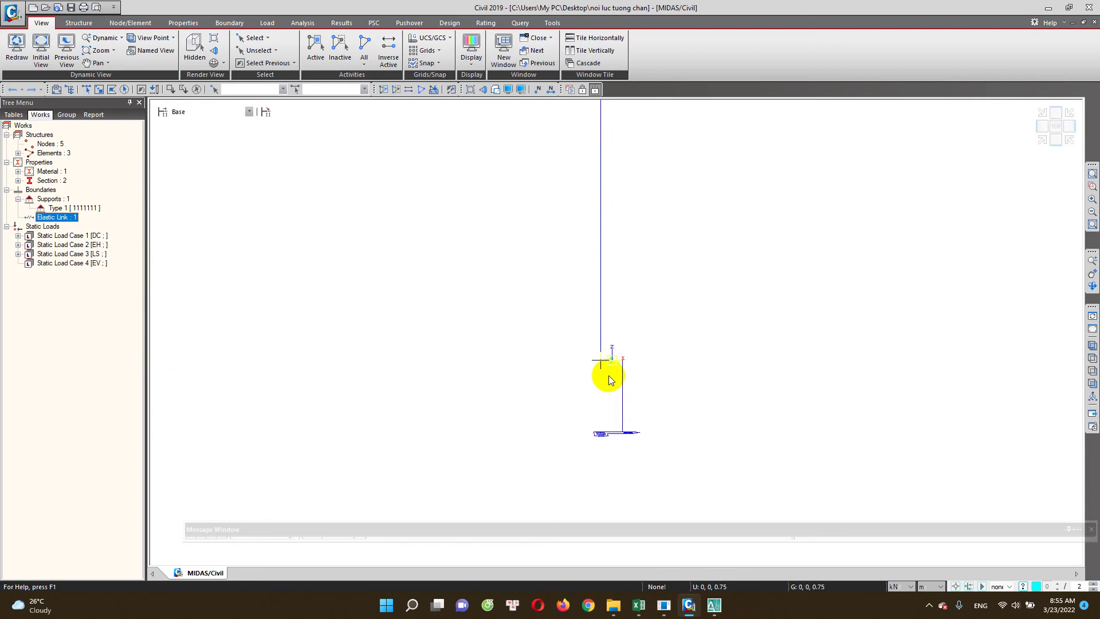
pyautogui.rightClick(60, 221)
pyautogui.click(93, 261)
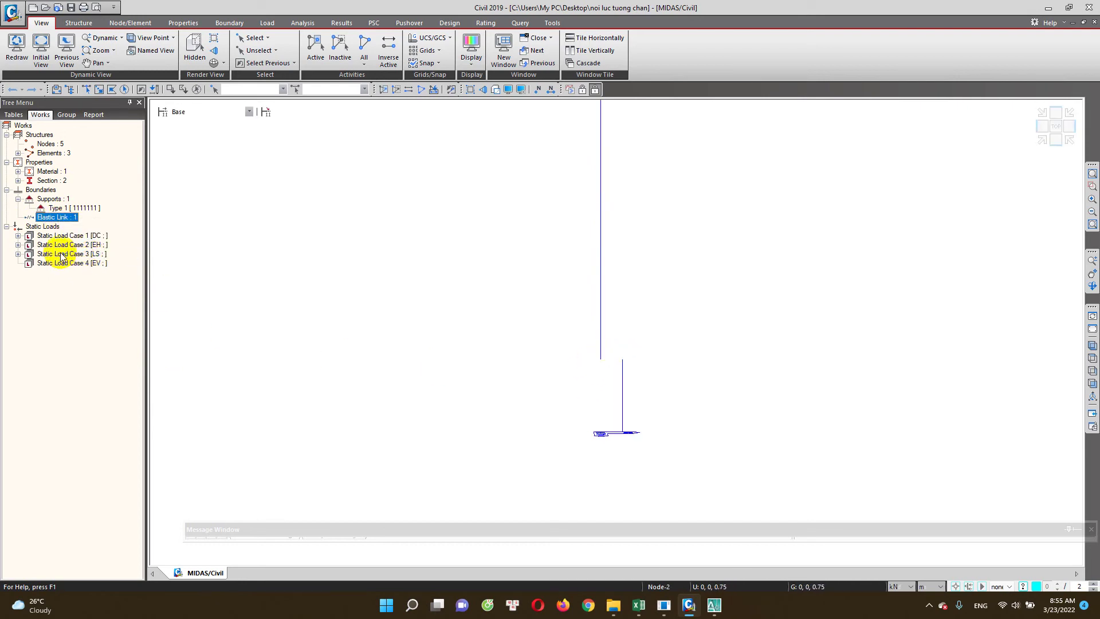
pyautogui.doubleClick(63, 245)
# Display the EH and LS element beam loads on the wall
pyautogui.rightClick(68, 254)
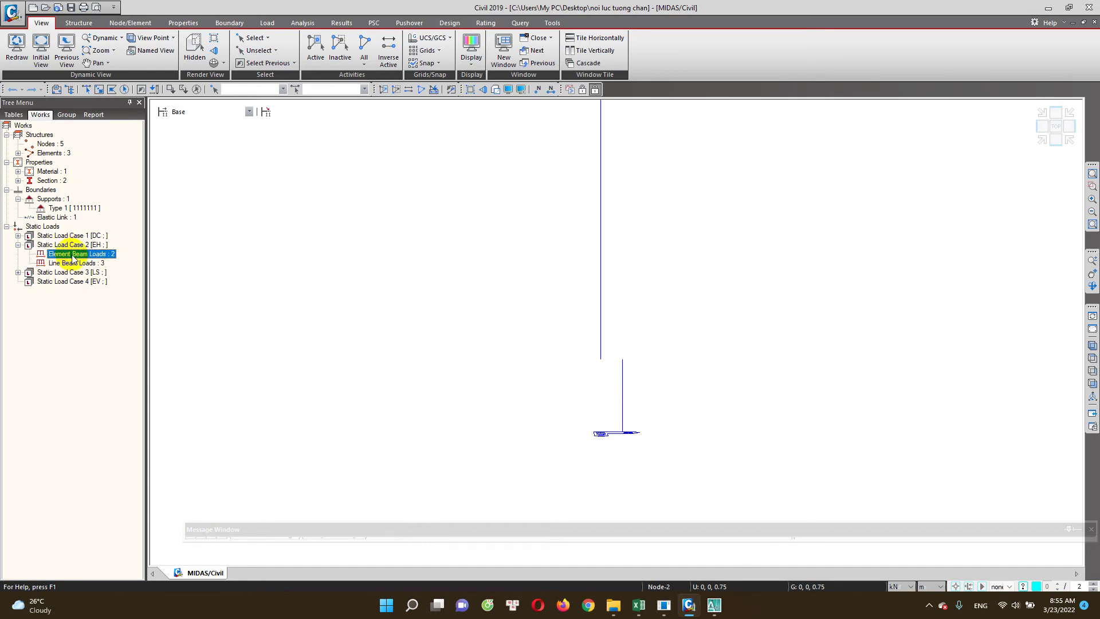
pyautogui.click(117, 278)
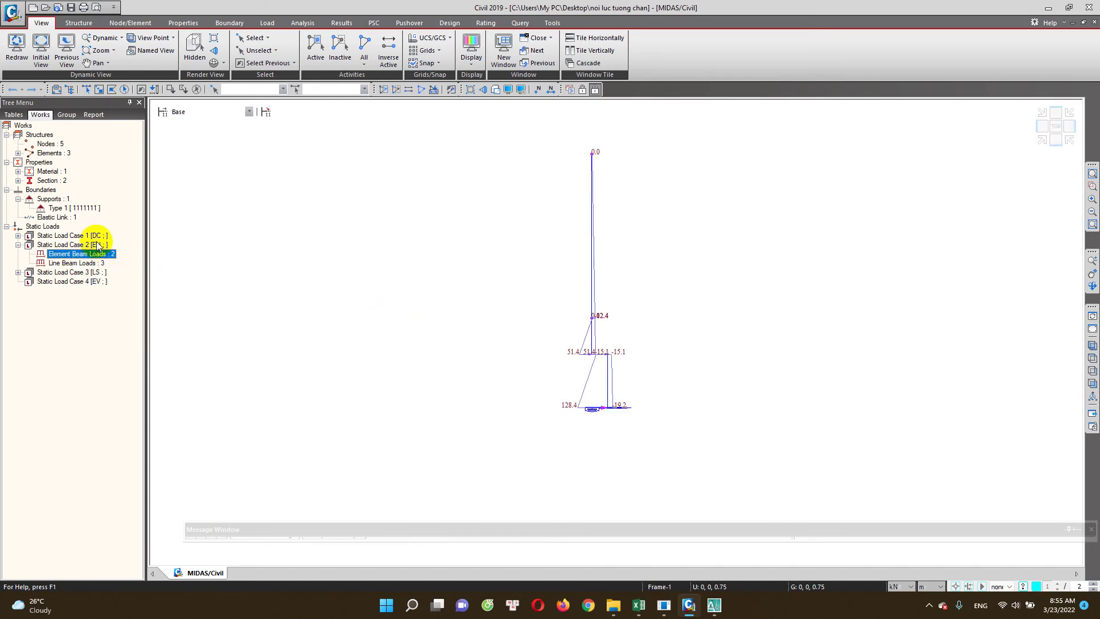
pyautogui.click(90, 263)
pyautogui.doubleClick(95, 275)
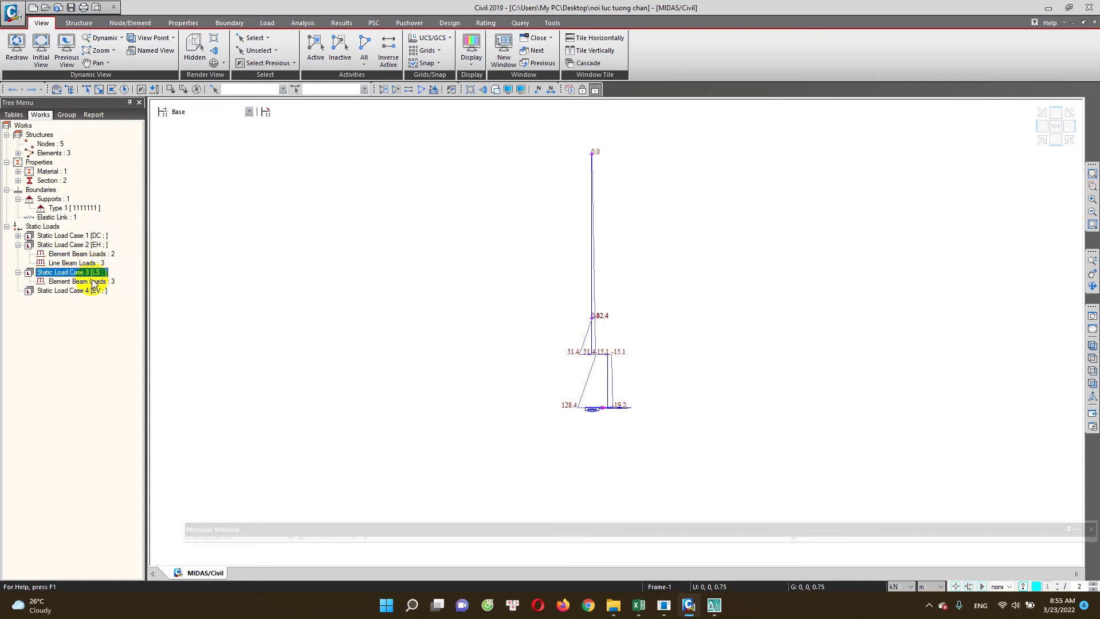
pyautogui.rightClick(83, 281)
pyautogui.click(109, 306)
# Review the Static Load Cases list (DC, EH, LS, EV), then fit the model to the view
pyautogui.click(83, 291)
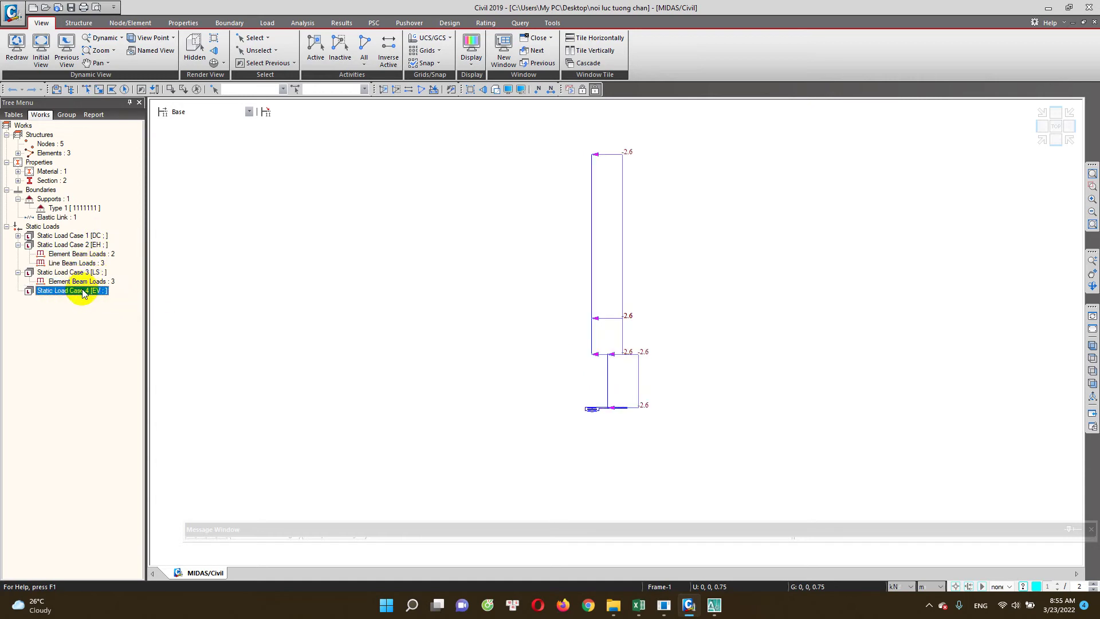
pyautogui.doubleClick(84, 291)
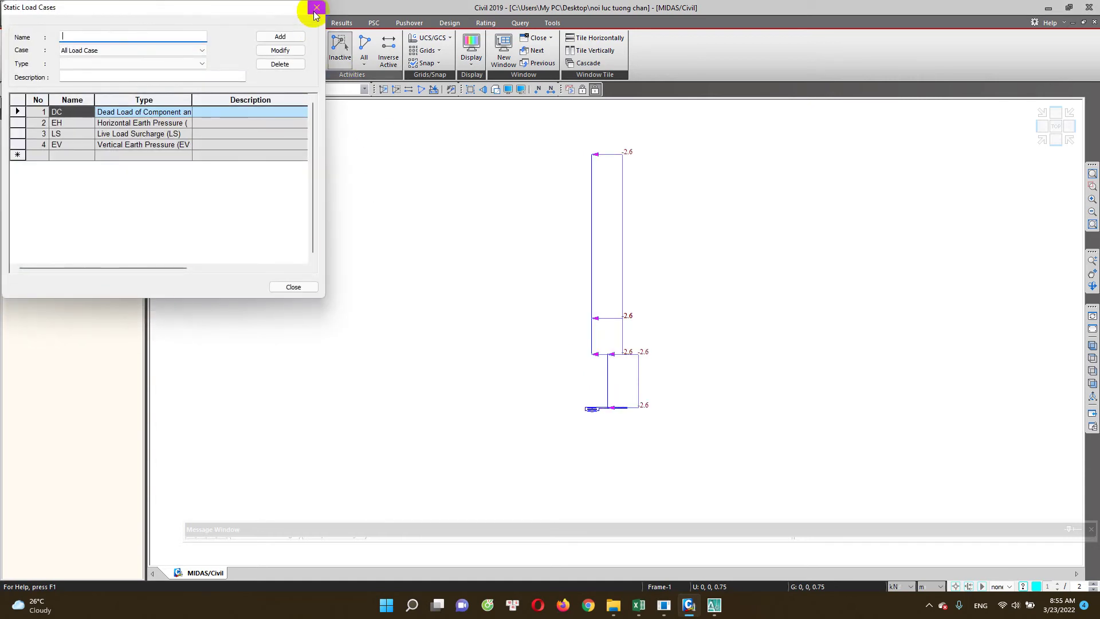
pyautogui.click(316, 8)
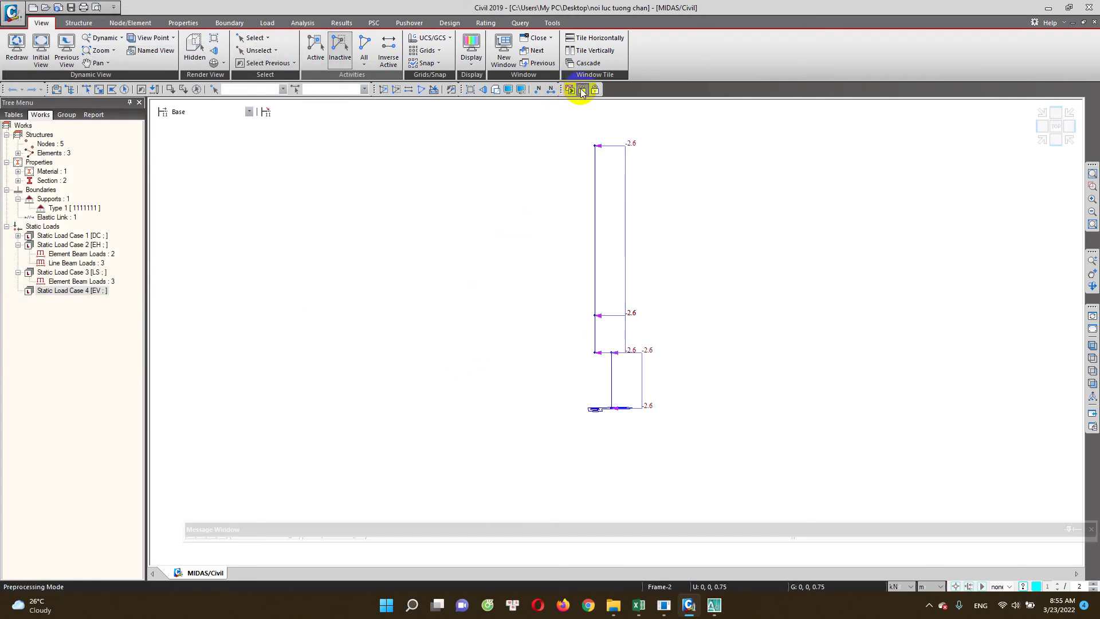
pyautogui.click(483, 89)
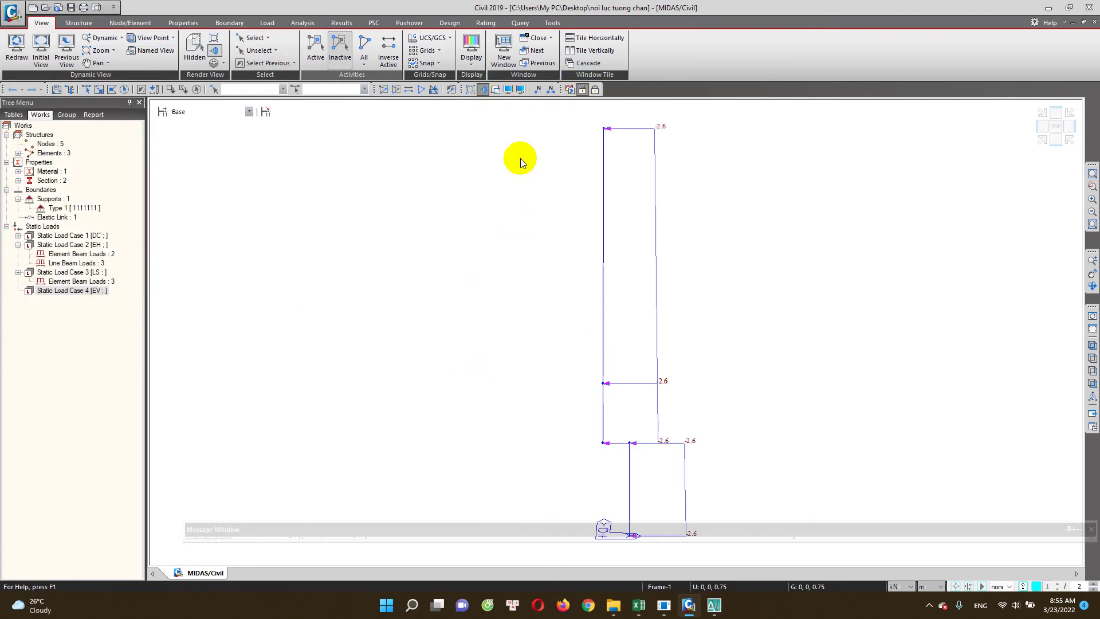
# Render the wall as a shaded solid and hide the LS element beam loads
pyautogui.click(496, 90)
pyautogui.rightClick(99, 282)
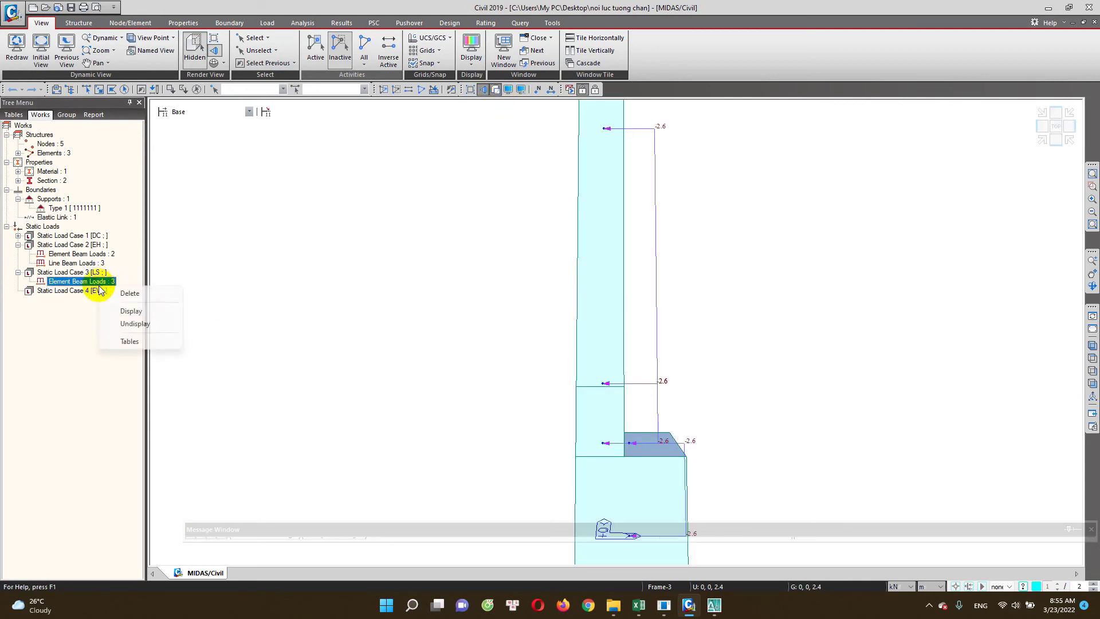
pyautogui.click(95, 273)
pyautogui.click(96, 281)
pyautogui.rightClick(95, 280)
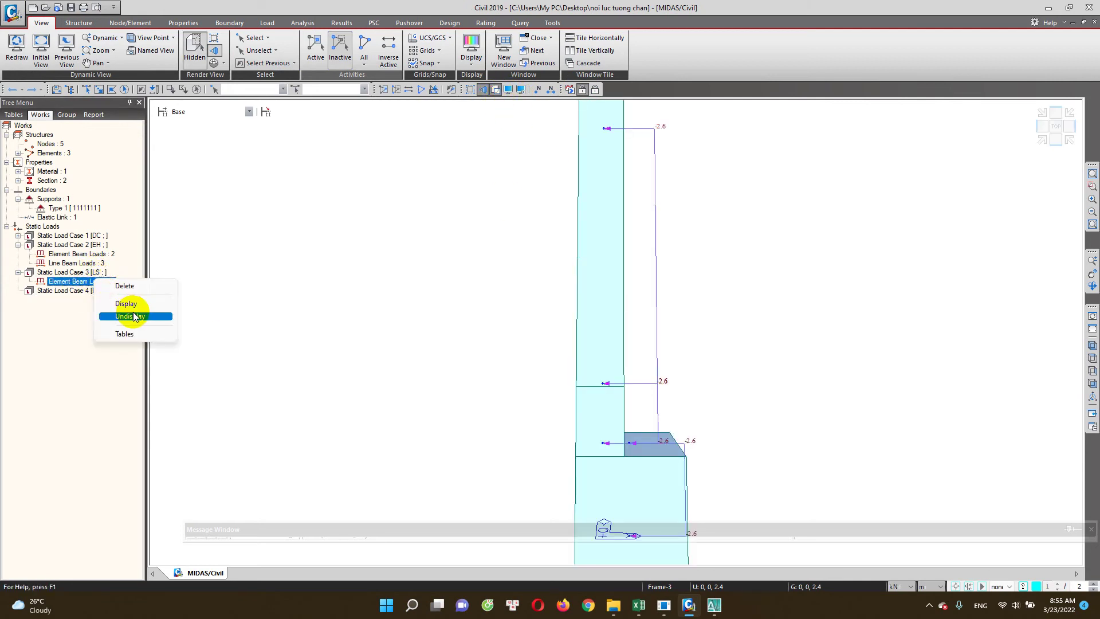
pyautogui.click(140, 313)
# Orbit the wall in 3D, comparing wireframe and shaded solid views
pyautogui.moveTo(484, 394)
pyautogui.mouseDown()
pyautogui.moveTo(491, 449)
pyautogui.moveTo(464, 430)
pyautogui.mouseUp()
pyautogui.moveTo(602, 418); pyautogui.dragTo(643, 412)
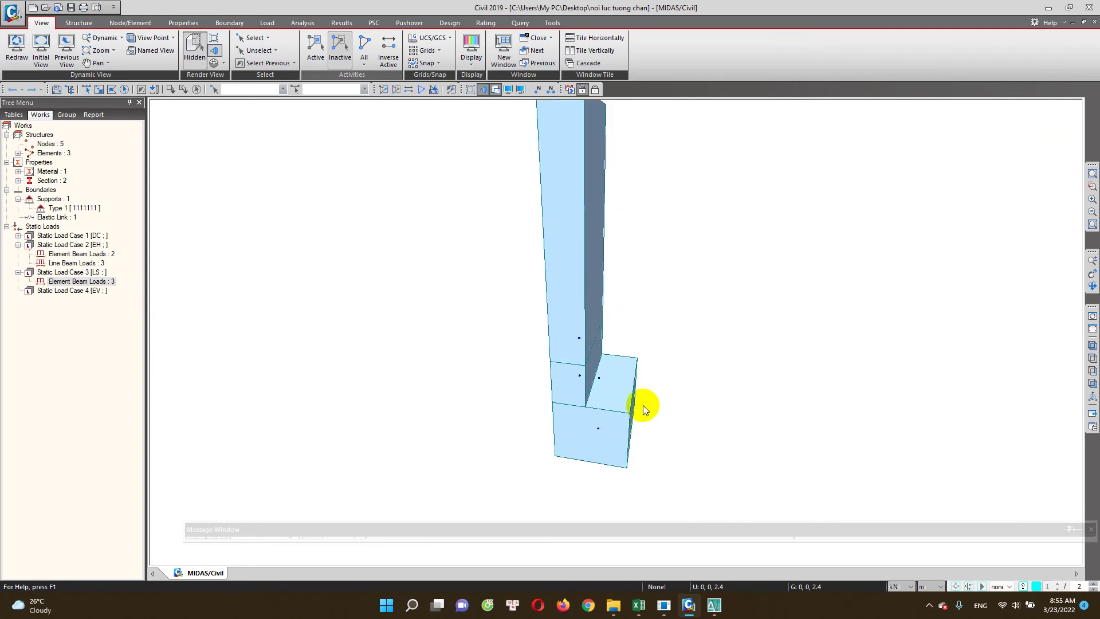
pyautogui.click(496, 90)
pyautogui.moveTo(594, 361)
pyautogui.mouseDown()
pyautogui.moveTo(589, 270)
pyautogui.moveTo(589, 429)
pyautogui.moveTo(627, 374)
pyautogui.moveTo(590, 390)
pyautogui.moveTo(524, 369)
pyautogui.moveTo(381, 388)
pyautogui.moveTo(393, 392)
pyautogui.moveTo(417, 361)
pyautogui.moveTo(395, 351)
pyautogui.moveTo(376, 361)
pyautogui.moveTo(394, 392)
pyautogui.moveTo(430, 387)
pyautogui.moveTo(442, 370)
pyautogui.moveTo(424, 361)
pyautogui.mouseUp()
pyautogui.click(495, 90)
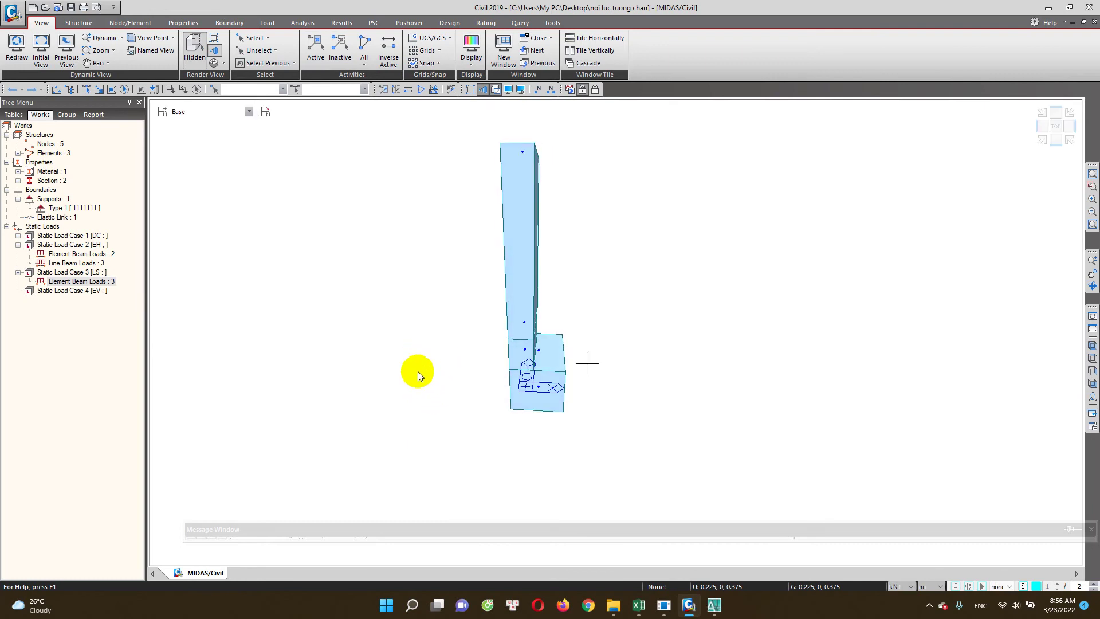
pyautogui.scroll(2, 586, 101)
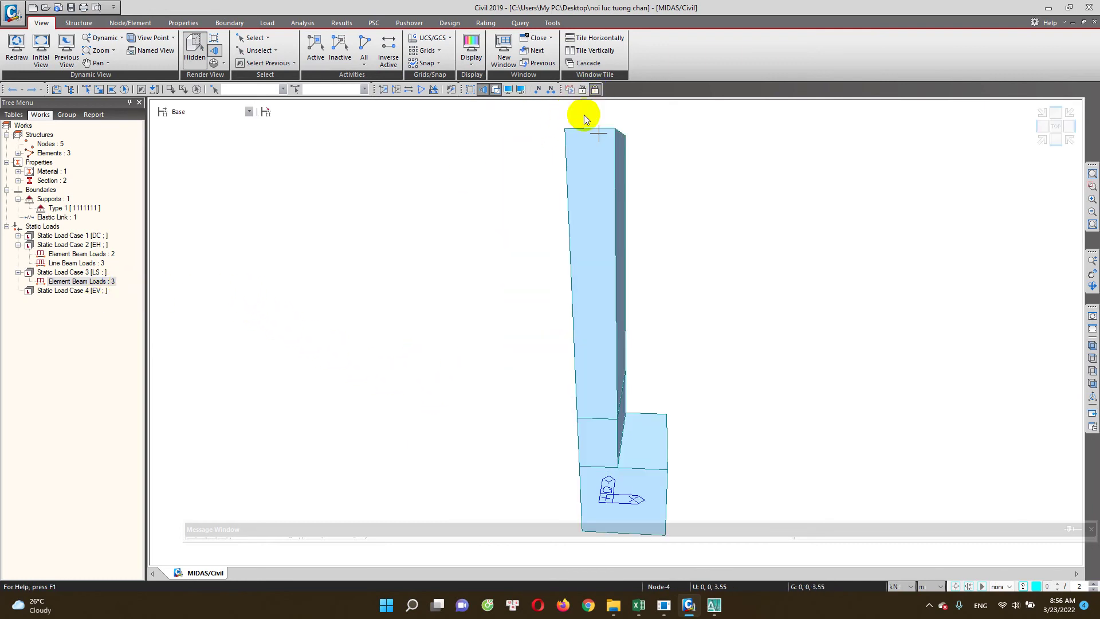
pyautogui.scroll(-2, 390, 297)
pyautogui.moveTo(391, 297)
pyautogui.mouseDown()
pyautogui.moveTo(400, 307)
pyautogui.moveTo(412, 274)
pyautogui.moveTo(428, 275)
pyautogui.mouseUp()
pyautogui.rightClick(367, 206)
pyautogui.press('Escape')
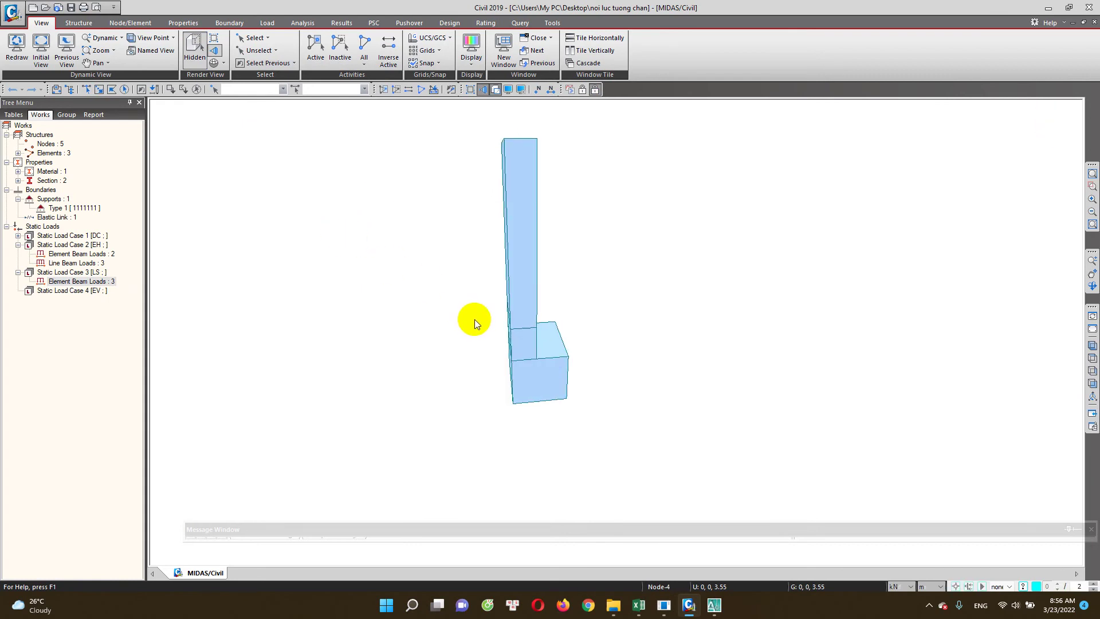
pyautogui.scroll(1, 493, 325)
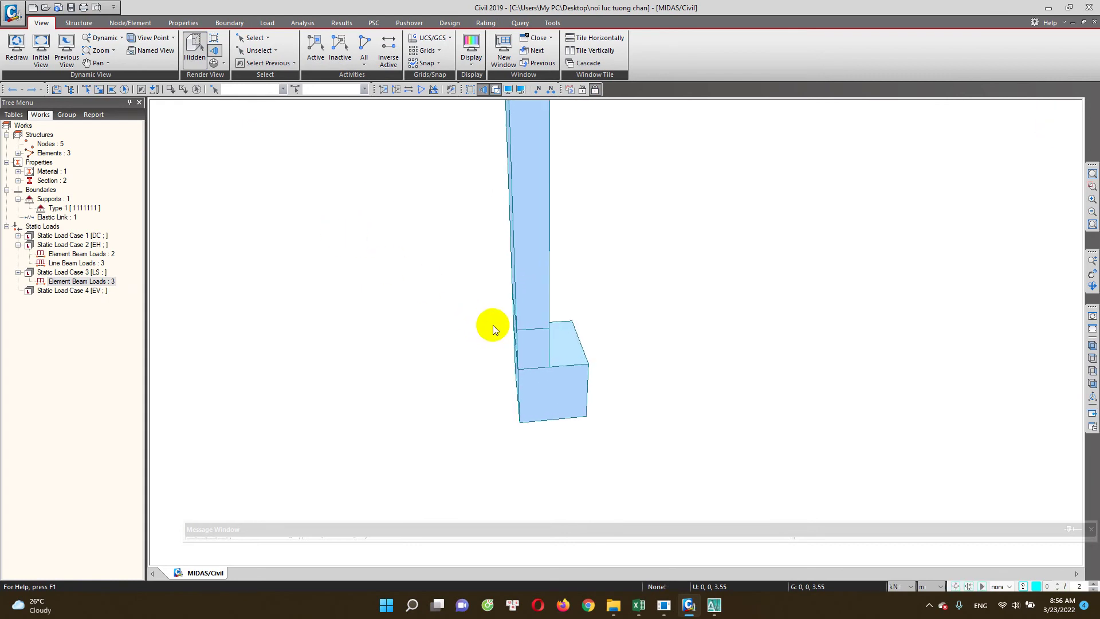
# Set a front view of the wall, then return to the Excel workbook
pyautogui.click(1092, 385)
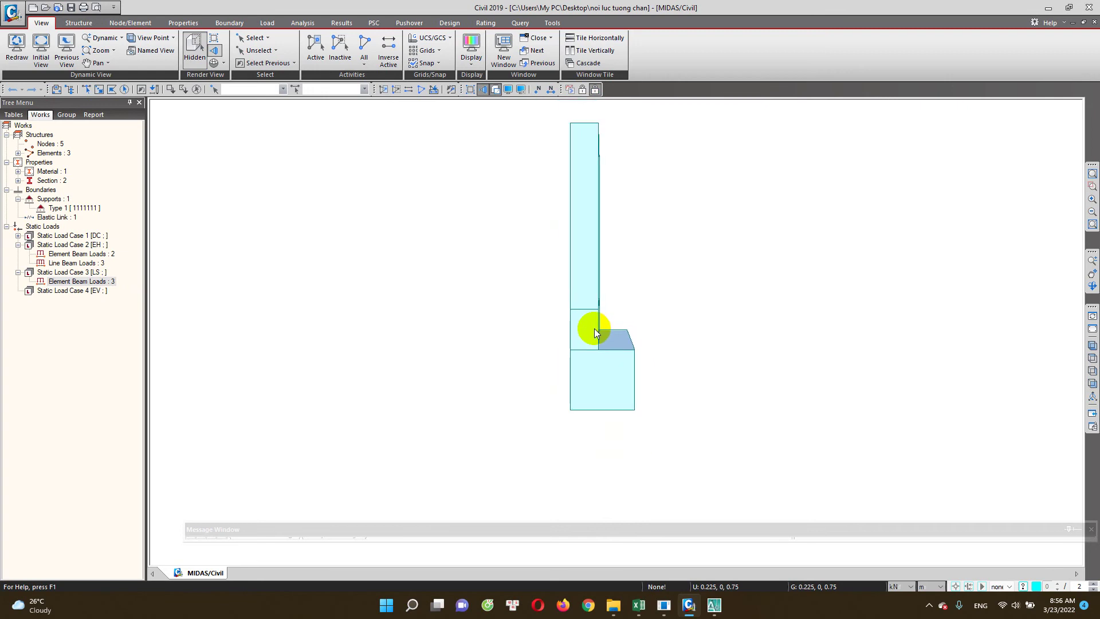
pyautogui.scroll(1, 587, 345)
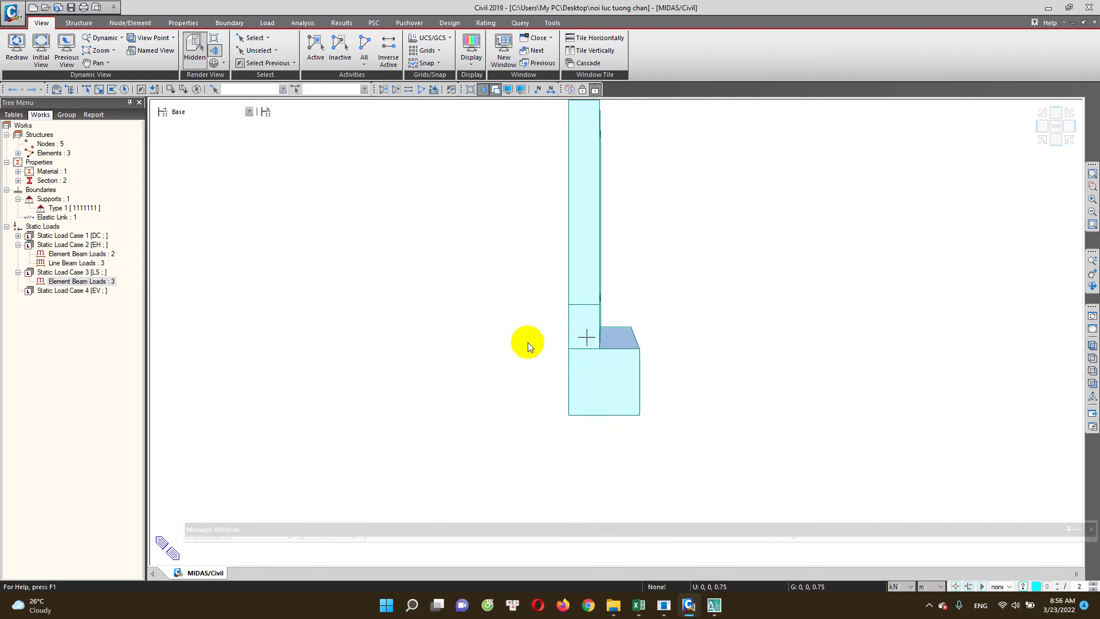
pyautogui.moveTo(572, 348); pyautogui.dragTo(560, 314)
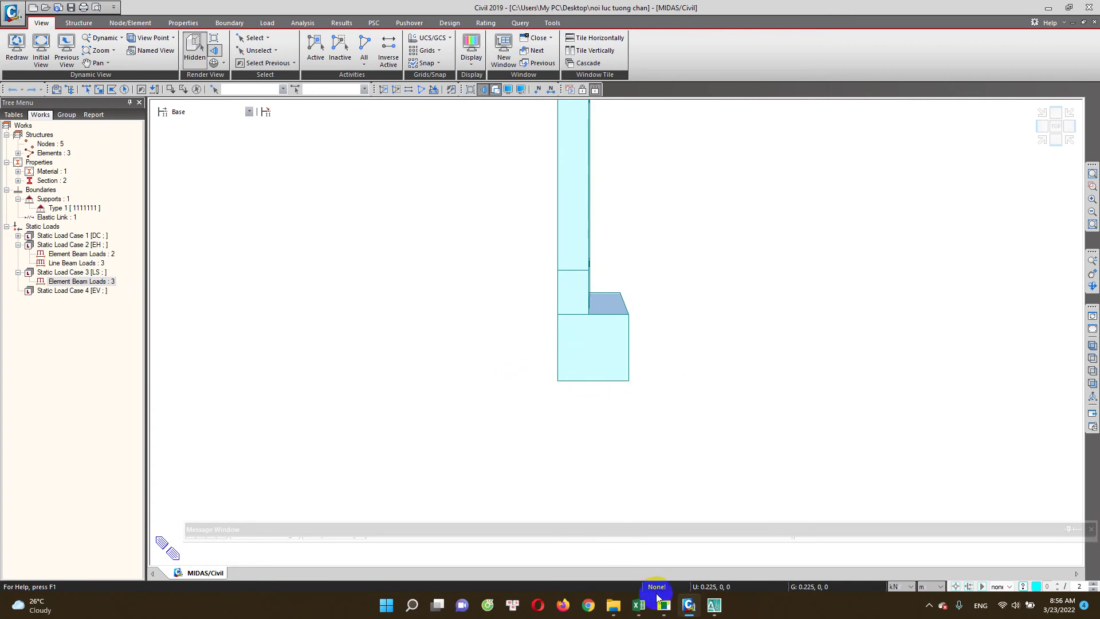
pyautogui.click(636, 608)
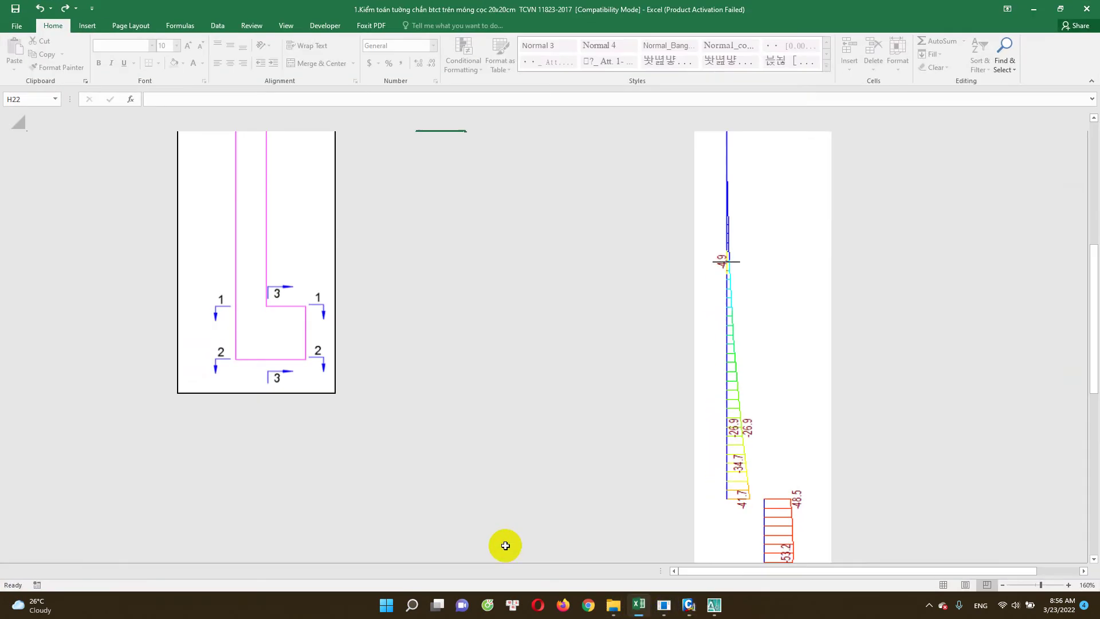
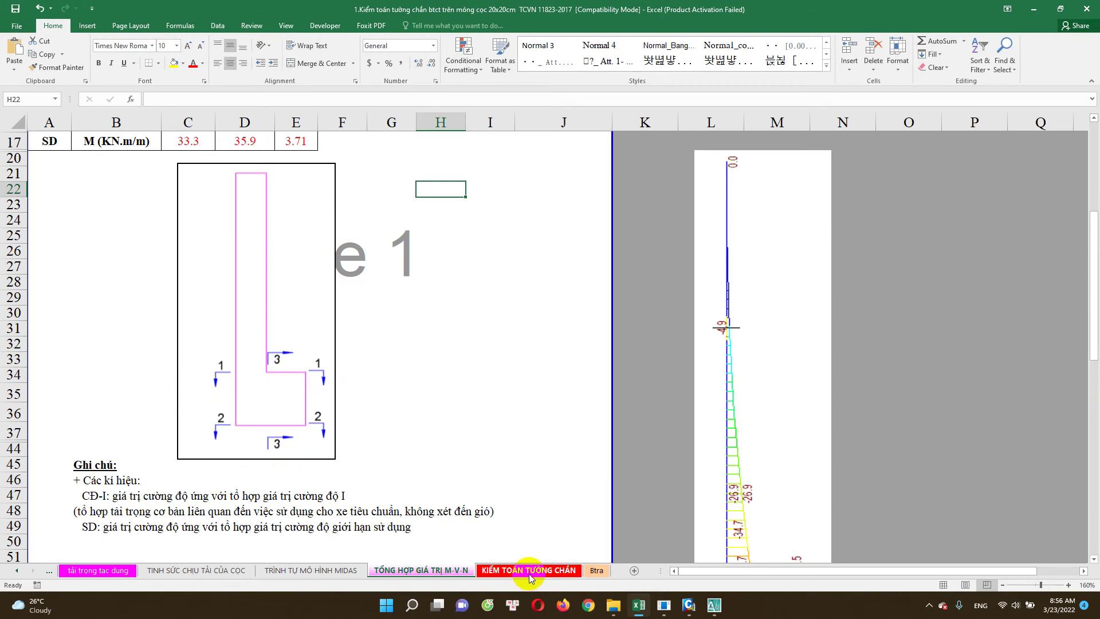
# Check the section 1-1 combination values and the section 2-2 axial force formula
pyautogui.scroll(4, 198, 264)
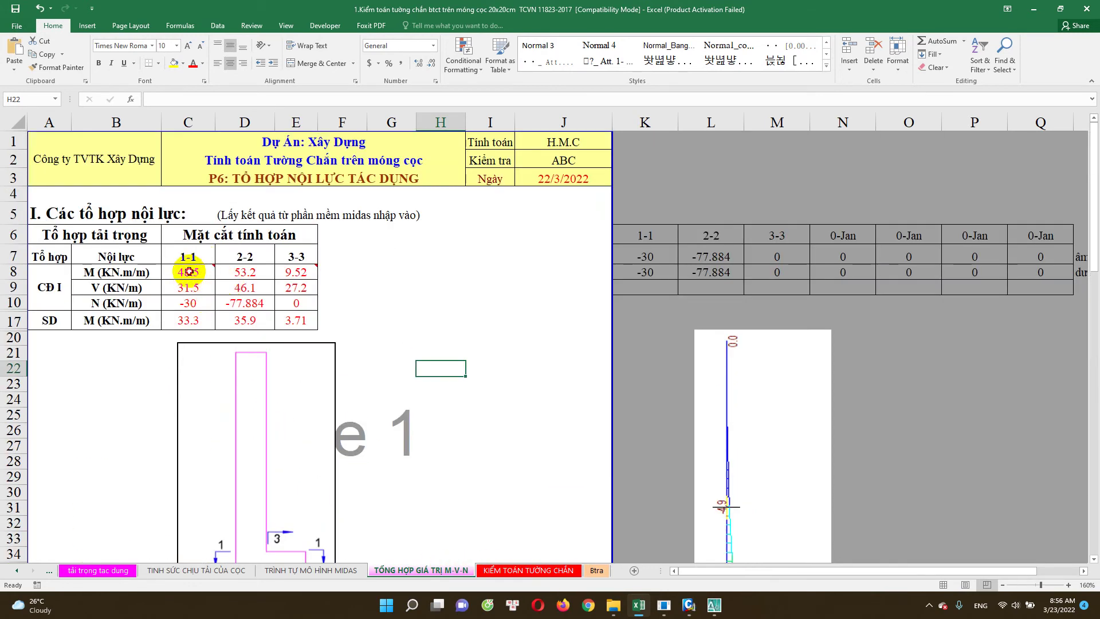
pyautogui.click(188, 272)
pyautogui.click(188, 287)
pyautogui.click(187, 303)
pyautogui.click(181, 319)
pyautogui.click(239, 319)
pyautogui.doubleClick(244, 302)
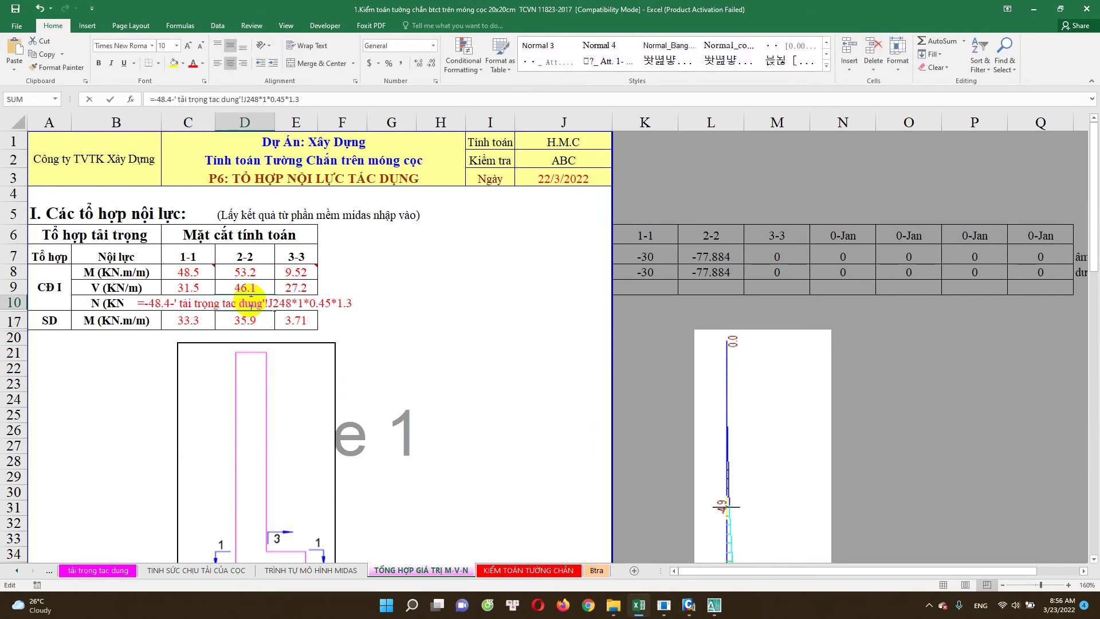
pyautogui.click(246, 287)
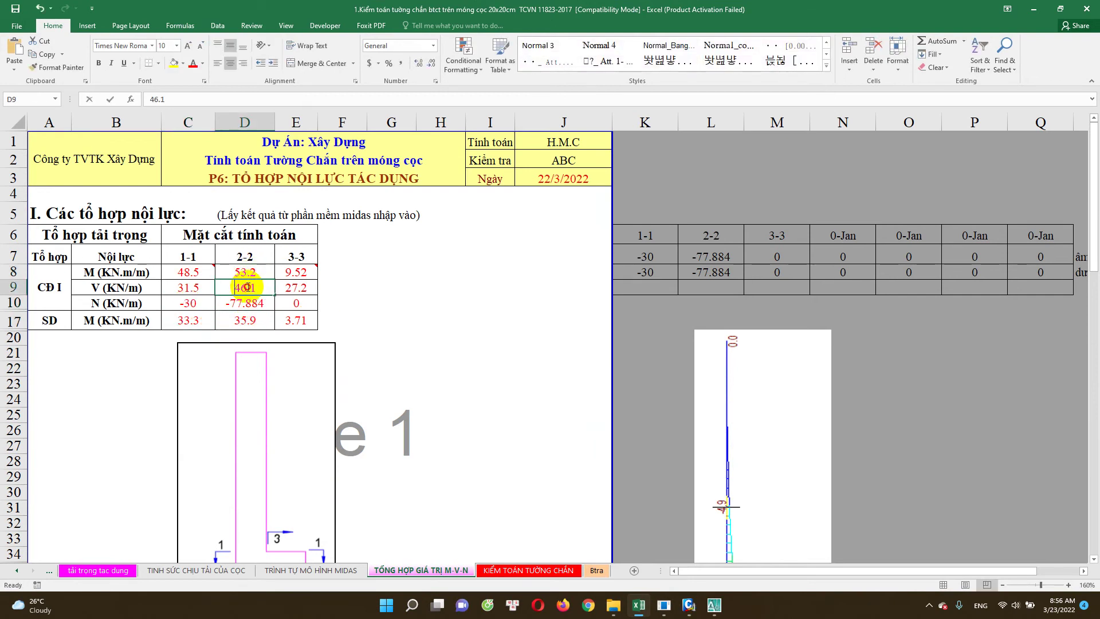
pyautogui.doubleClick(245, 303)
pyautogui.scroll(-1, 246, 304)
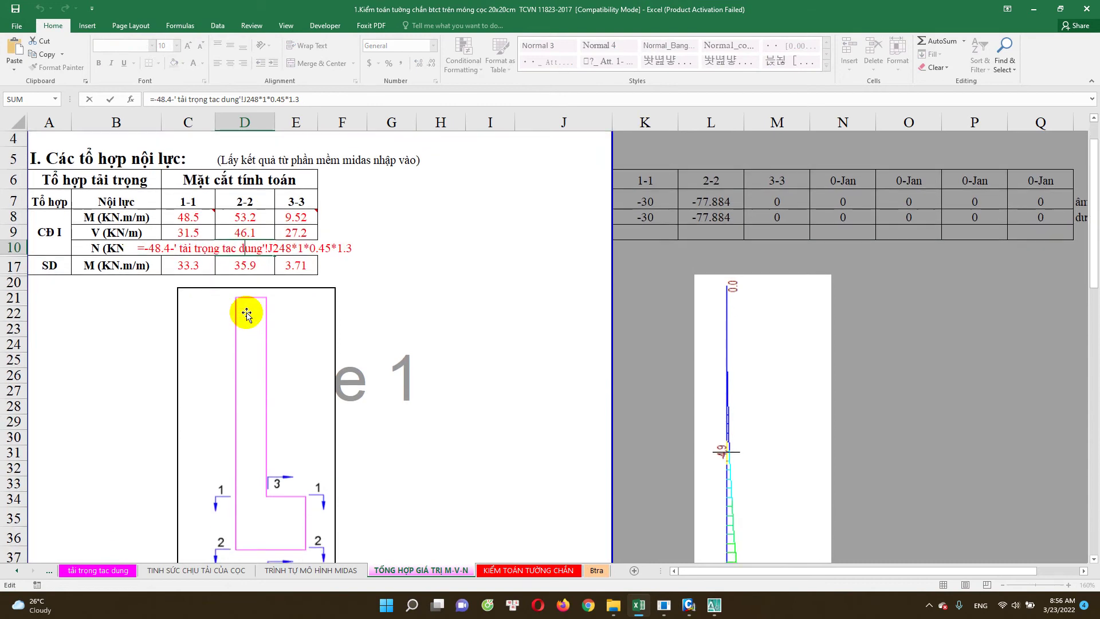
pyautogui.press('Escape')
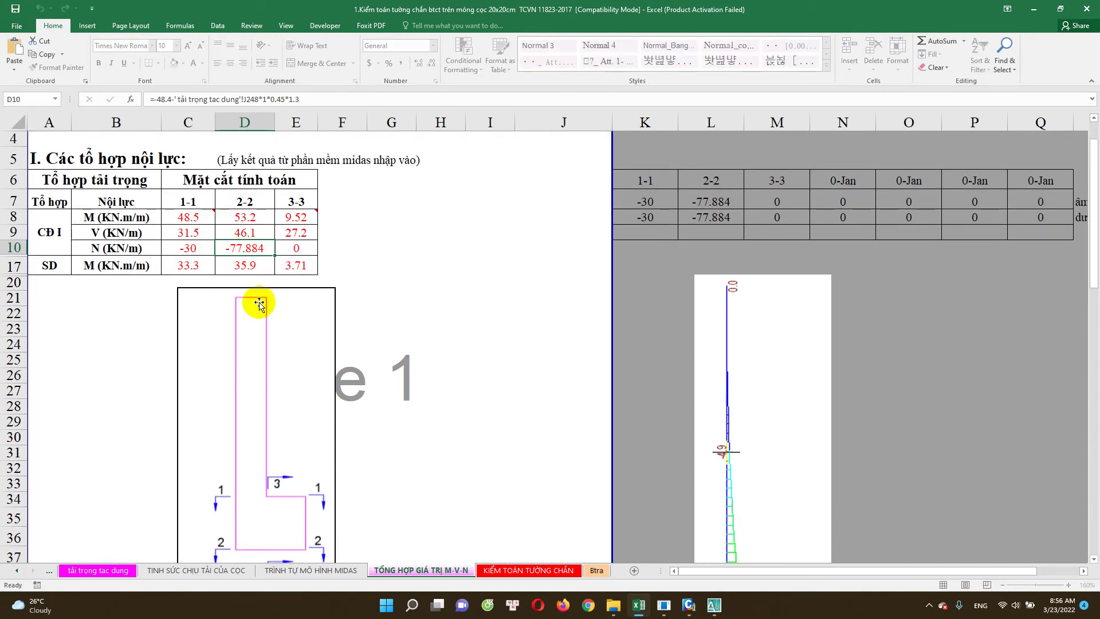
# Reopen the 2-2 axial force formula and highlight its load-sheet reference
pyautogui.scroll(-1, 263, 435)
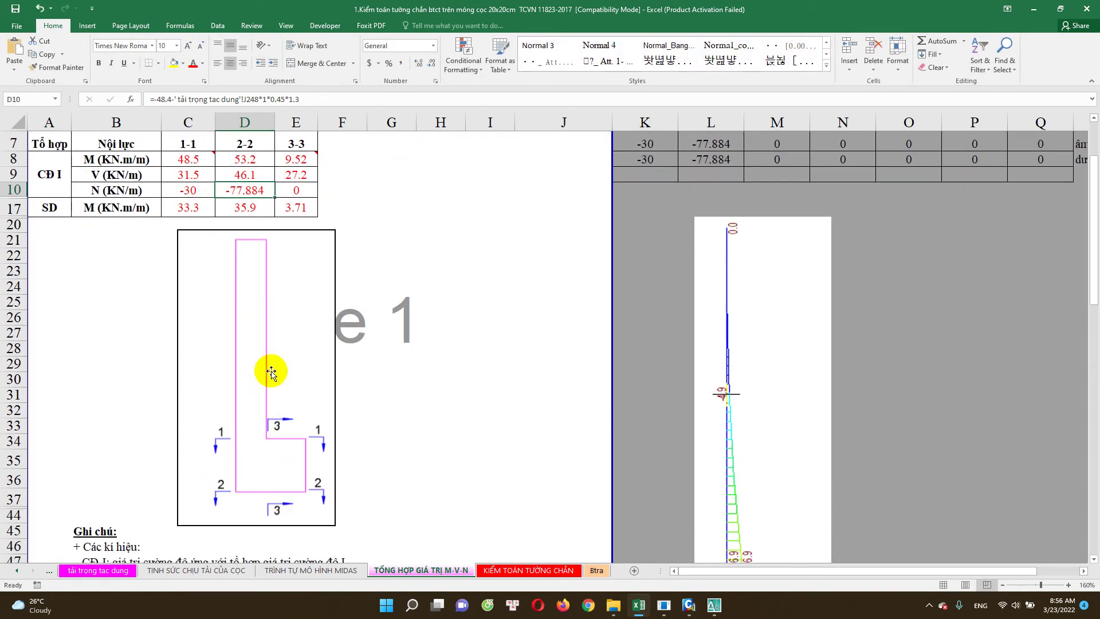
pyautogui.scroll(1, 244, 227)
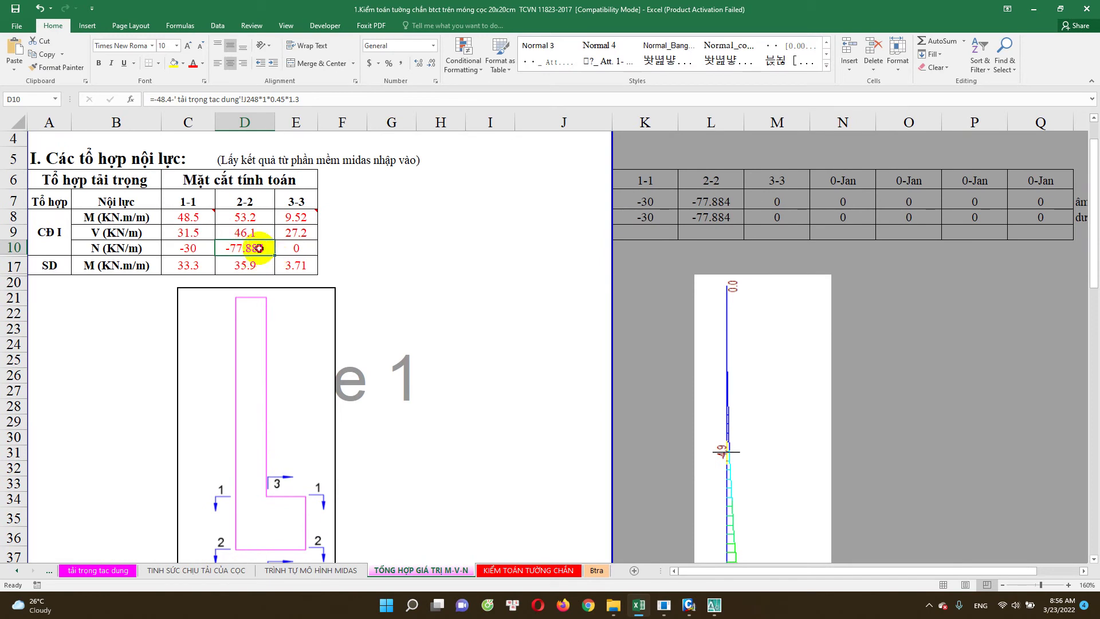
pyautogui.doubleClick(259, 248)
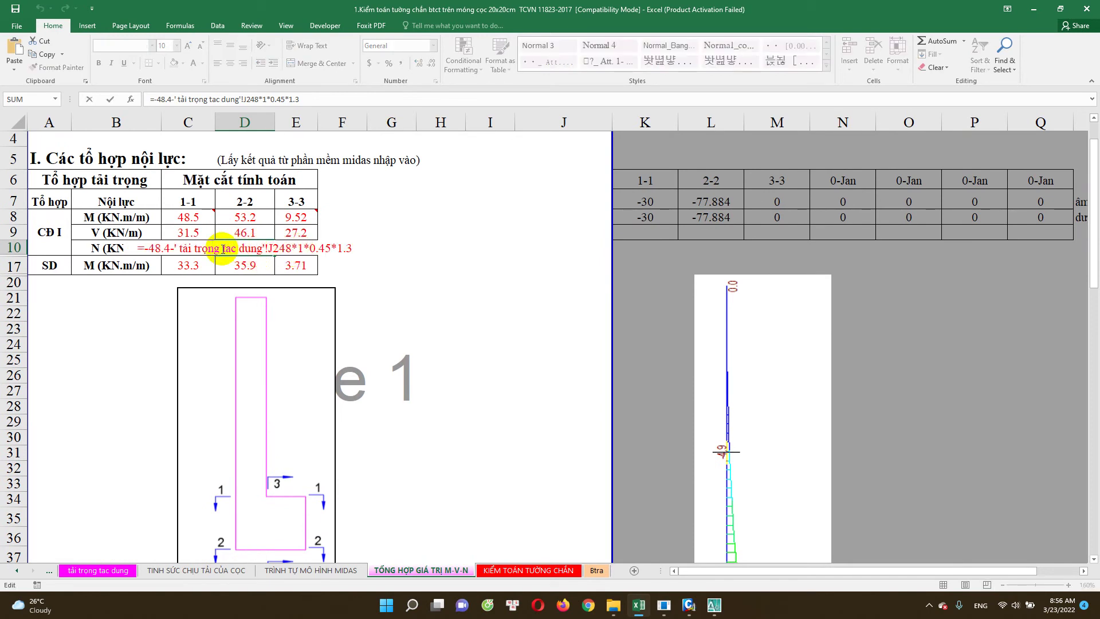
pyautogui.moveTo(202, 250); pyautogui.dragTo(321, 250)
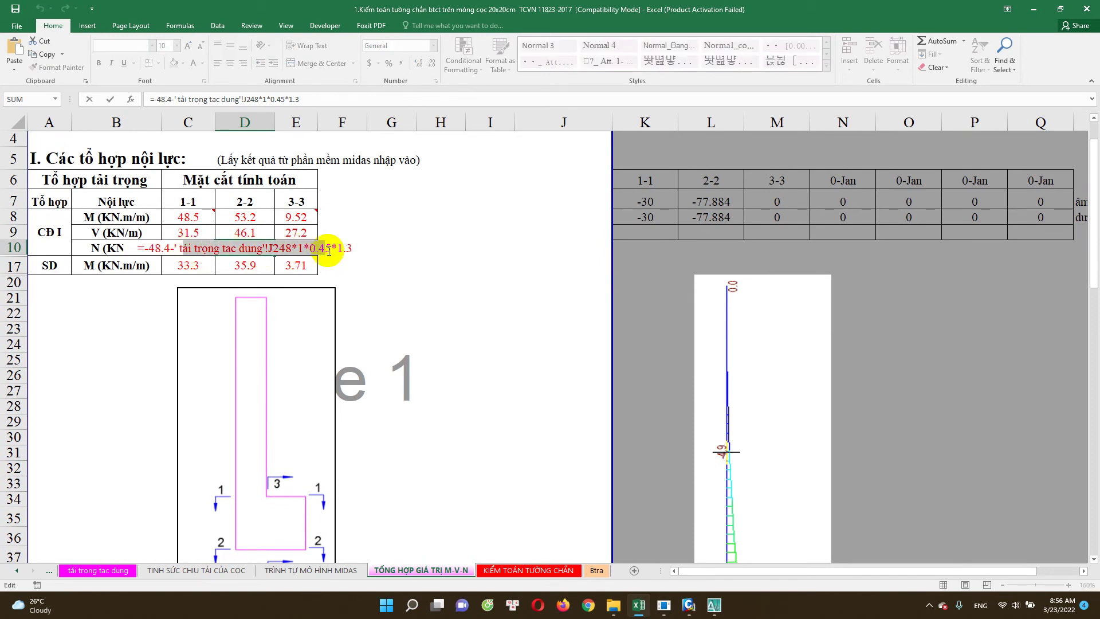
pyautogui.press('Escape')
pyautogui.scroll(-1, 294, 436)
pyautogui.scroll(-1, 272, 435)
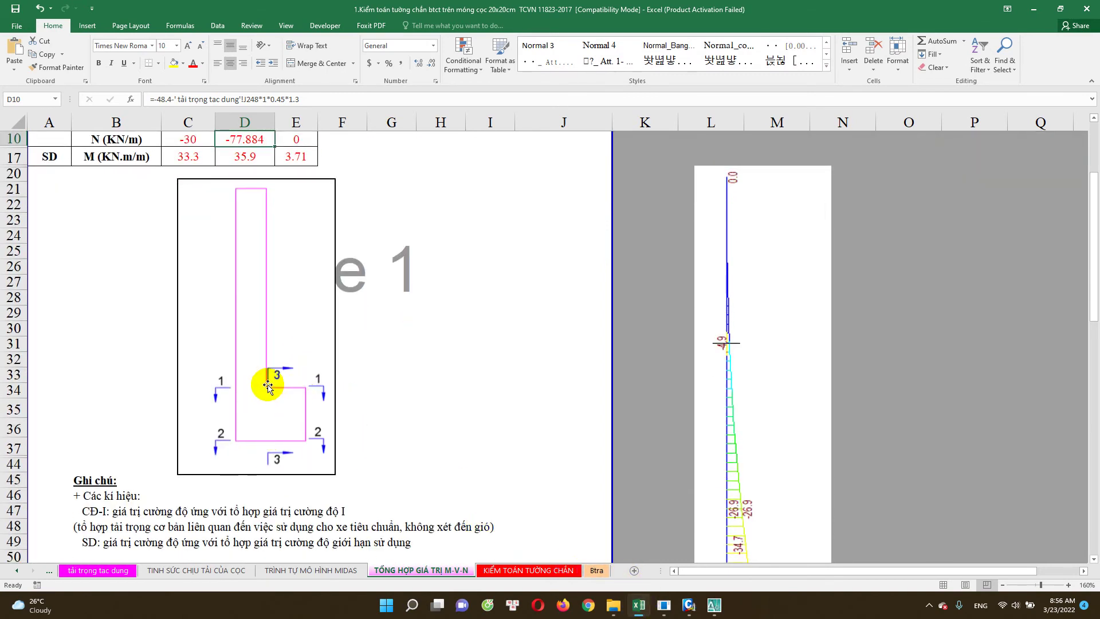
# Look over the retaining-wall drawing in AutoCAD
pyautogui.click(713, 606)
pyautogui.scroll(-2, 810, 368)
pyautogui.scroll(2, 752, 354)
pyautogui.scroll(1, 752, 354)
pyautogui.scroll(1, 737, 342)
pyautogui.scroll(1, 712, 312)
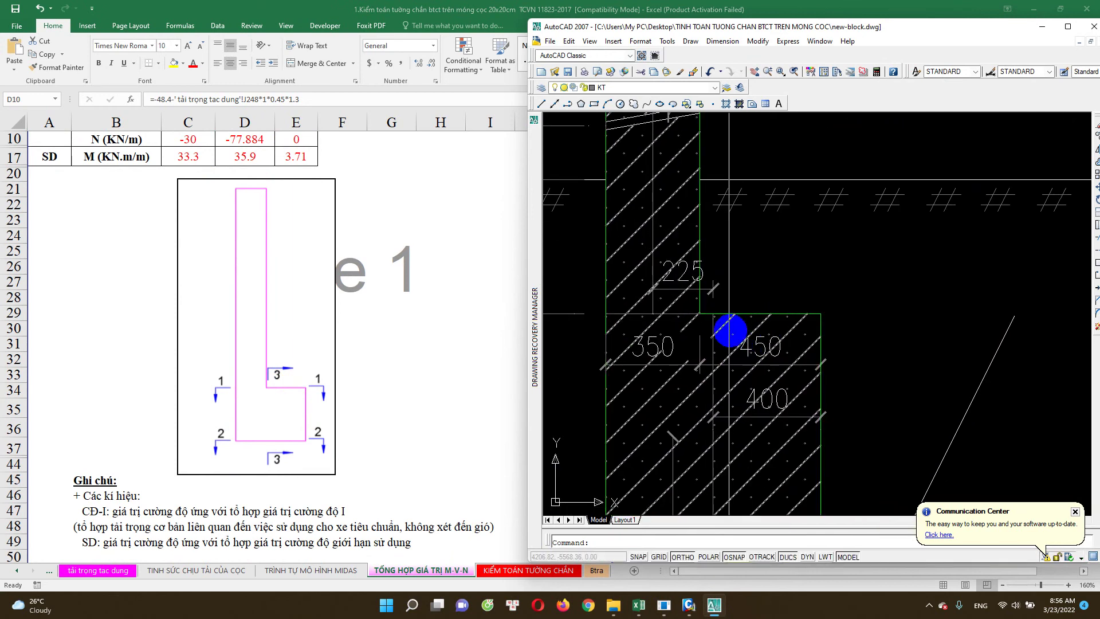
pyautogui.scroll(1, 729, 329)
pyautogui.scroll(-2, 761, 340)
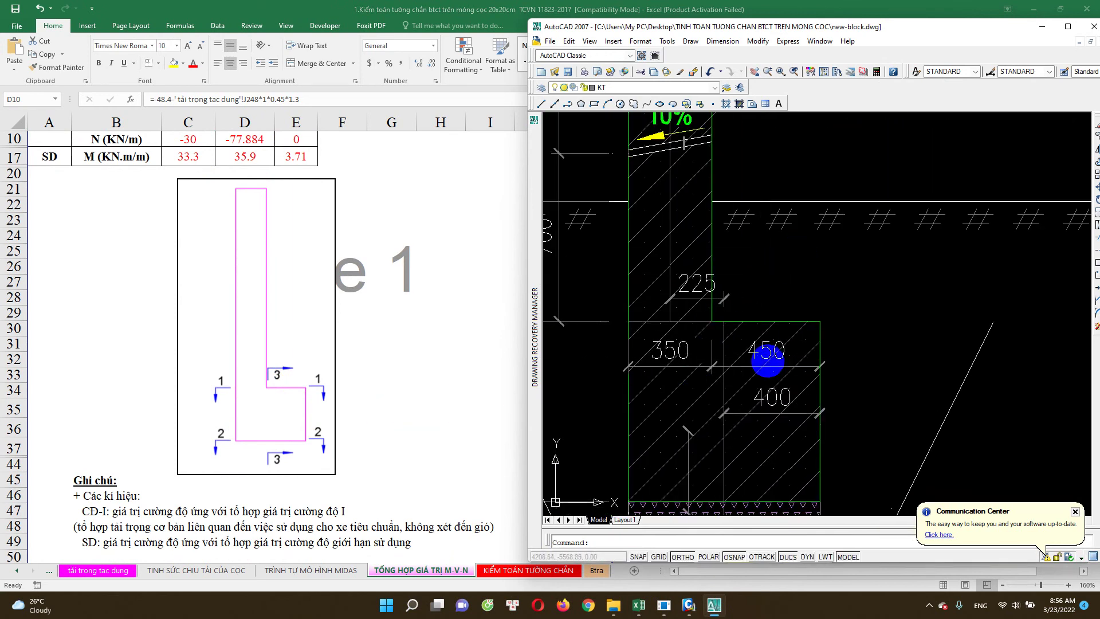
# Trace the 2-2 axial force formula's load-sheet reference and its 0.45 and 1.3 factors
pyautogui.click(314, 349)
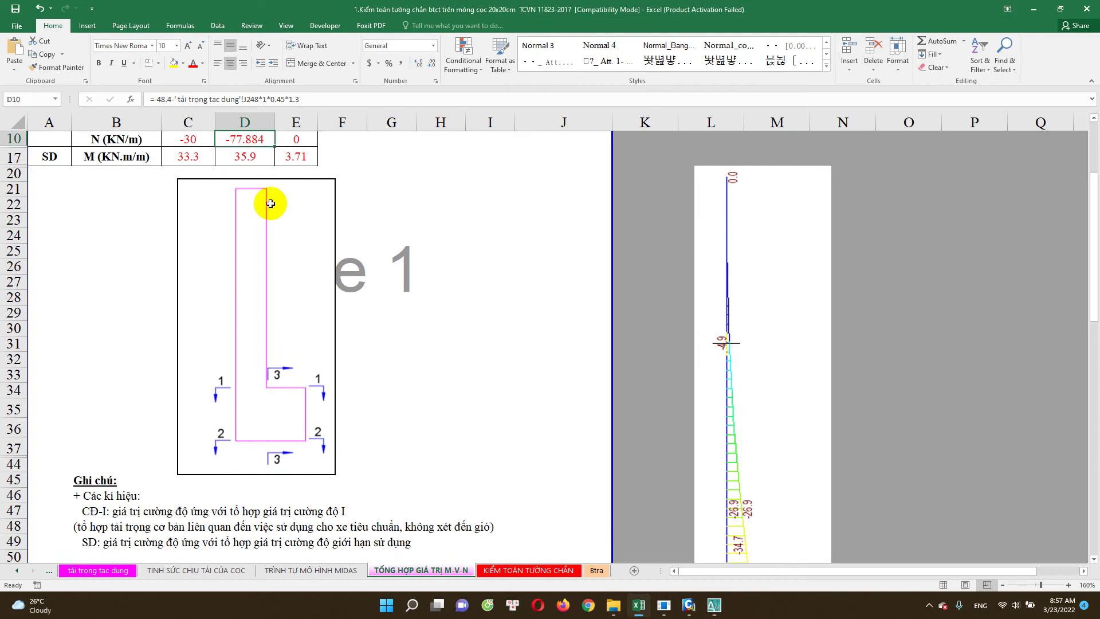
pyautogui.doubleClick(253, 139)
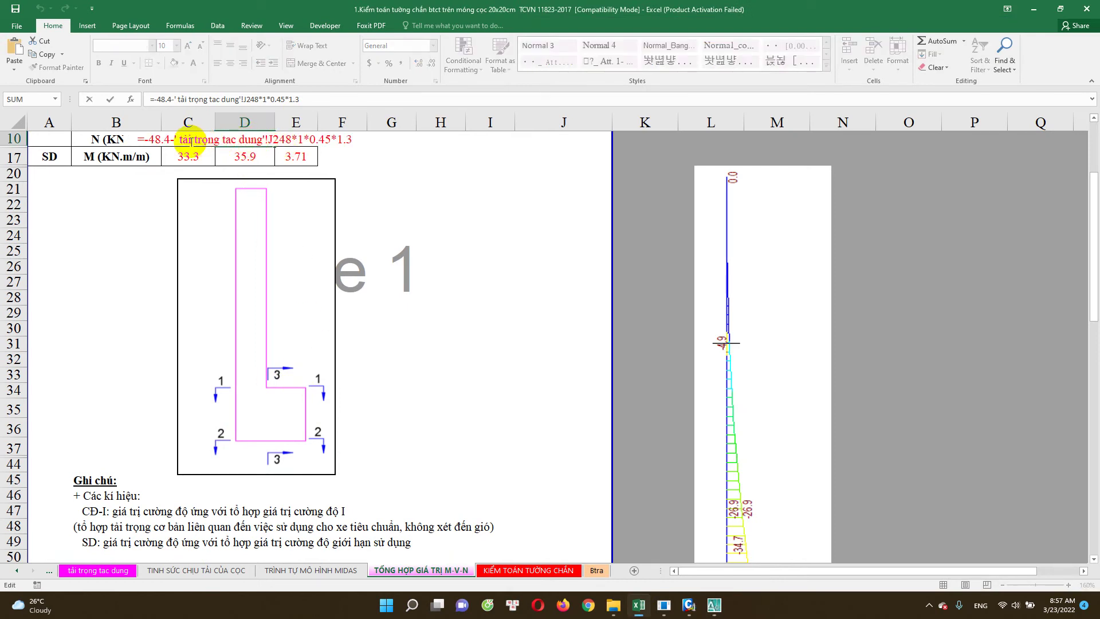
pyautogui.moveTo(188, 139); pyautogui.dragTo(336, 145)
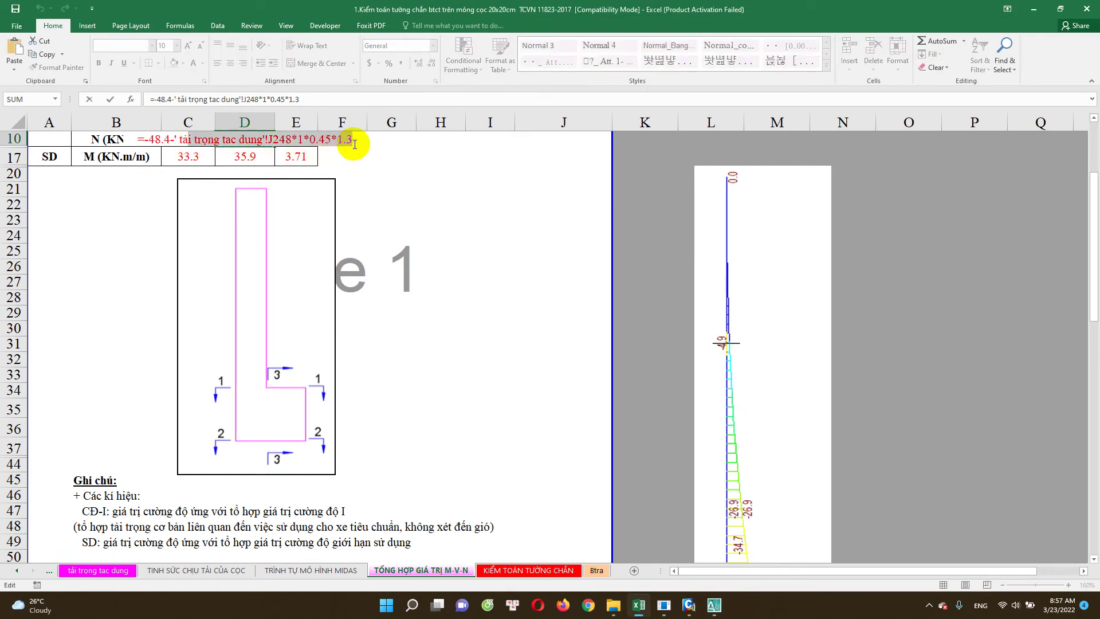
pyautogui.click(337, 143)
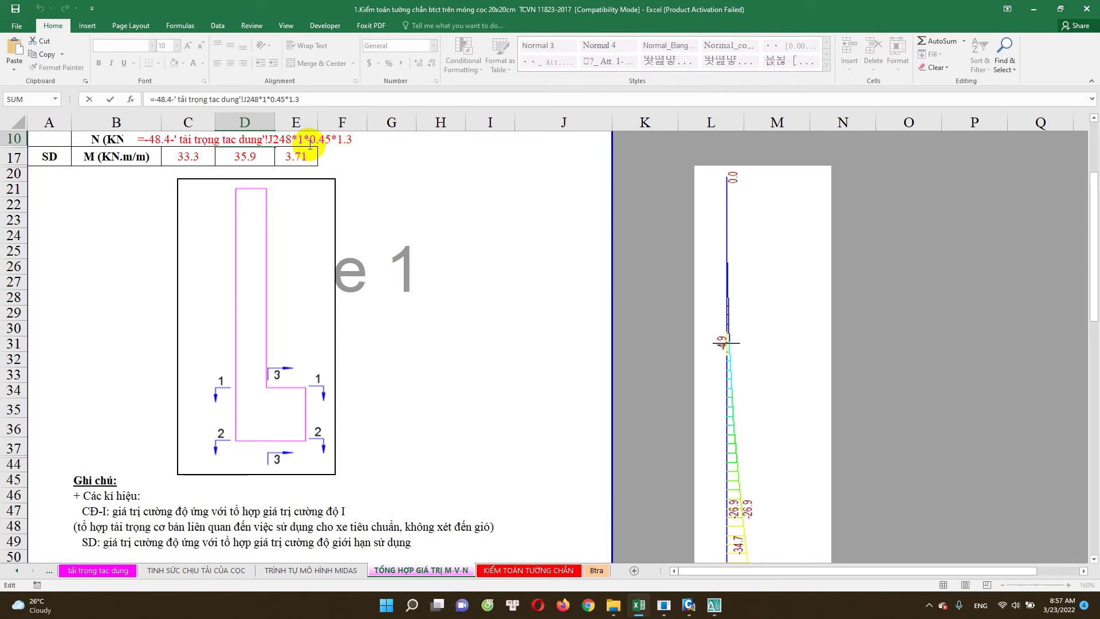
pyautogui.moveTo(329, 141); pyautogui.dragTo(178, 144)
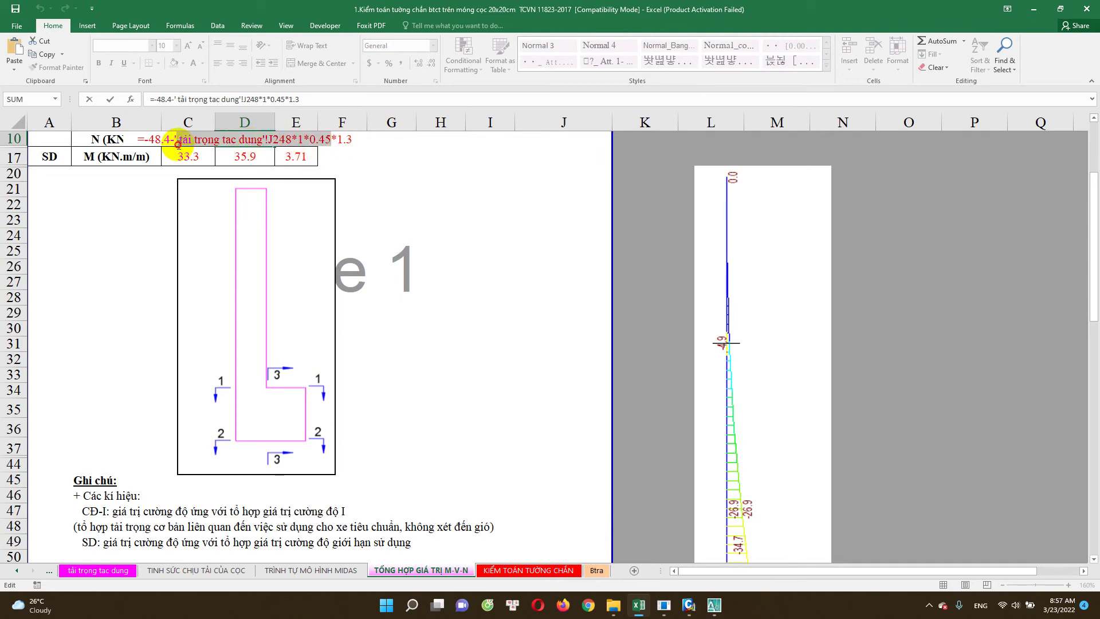
pyautogui.scroll(1, 337, 208)
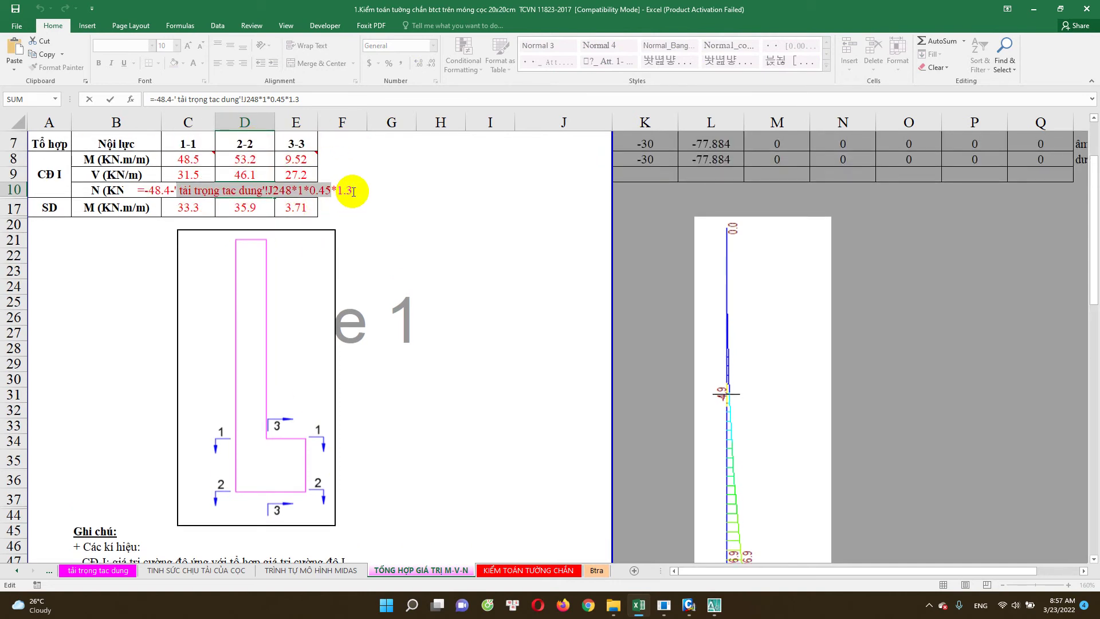
pyautogui.moveTo(353, 192); pyautogui.dragTo(340, 191)
pyautogui.scroll(2, 343, 212)
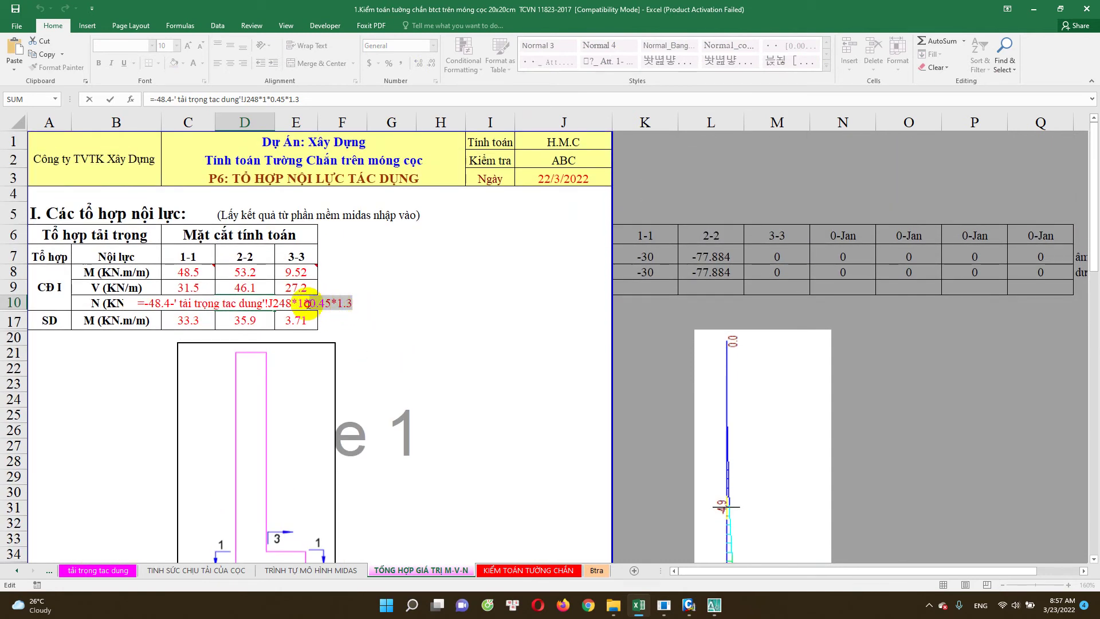
pyautogui.moveTo(308, 304); pyautogui.dragTo(194, 304)
pyautogui.press('Escape')
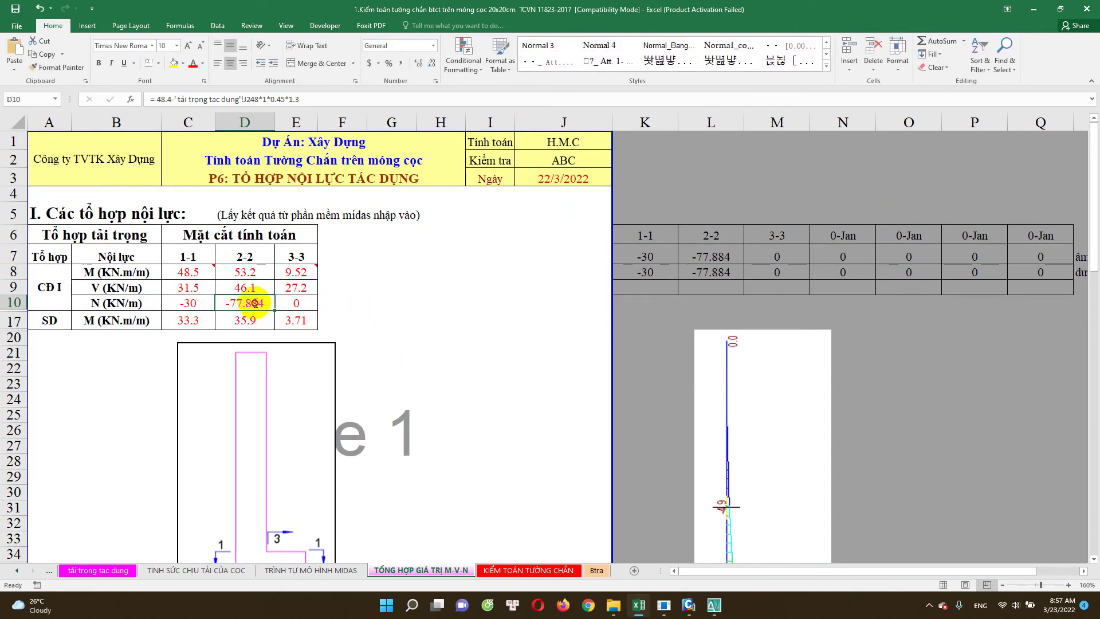
# Review the 2-2 axial force formula again and briefly view the MIDAS wall model
pyautogui.doubleClick(254, 303)
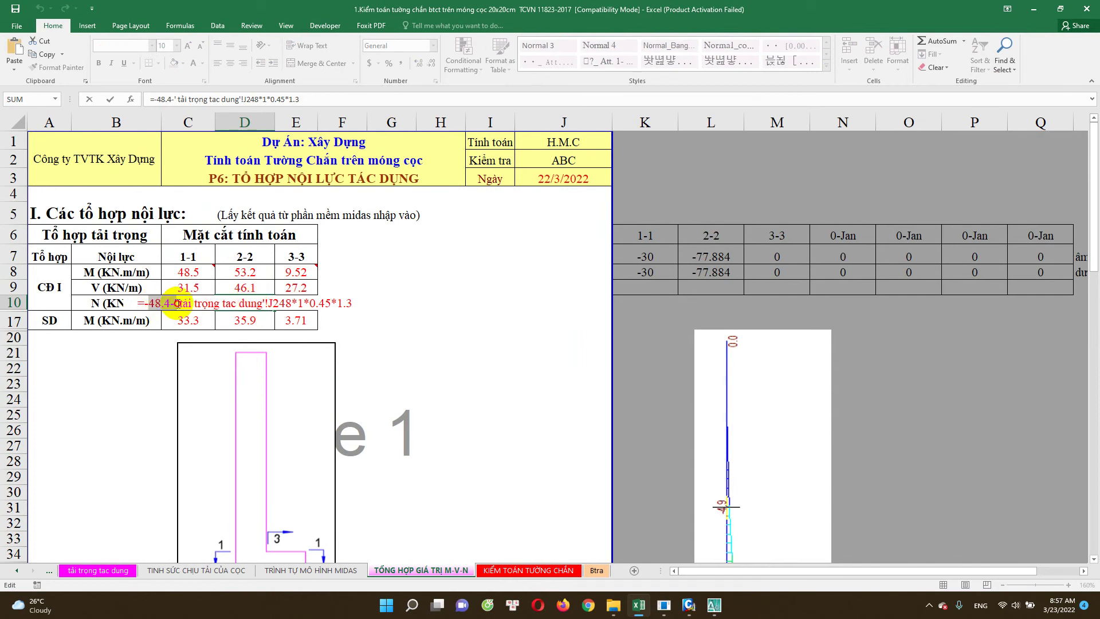
pyautogui.moveTo(187, 303); pyautogui.dragTo(338, 303)
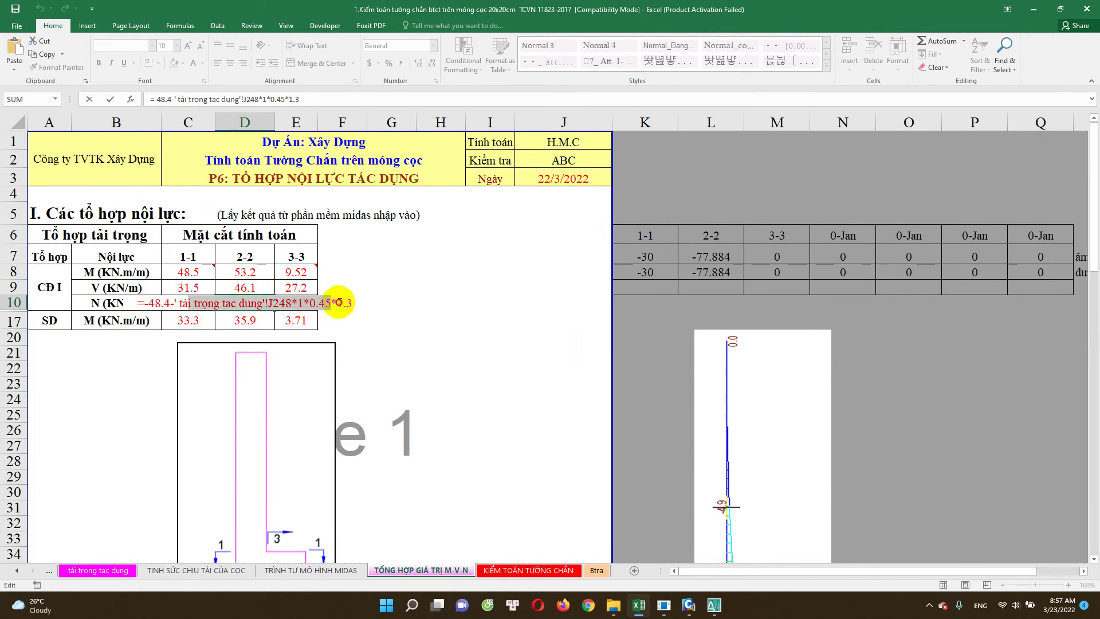
pyautogui.press('Escape')
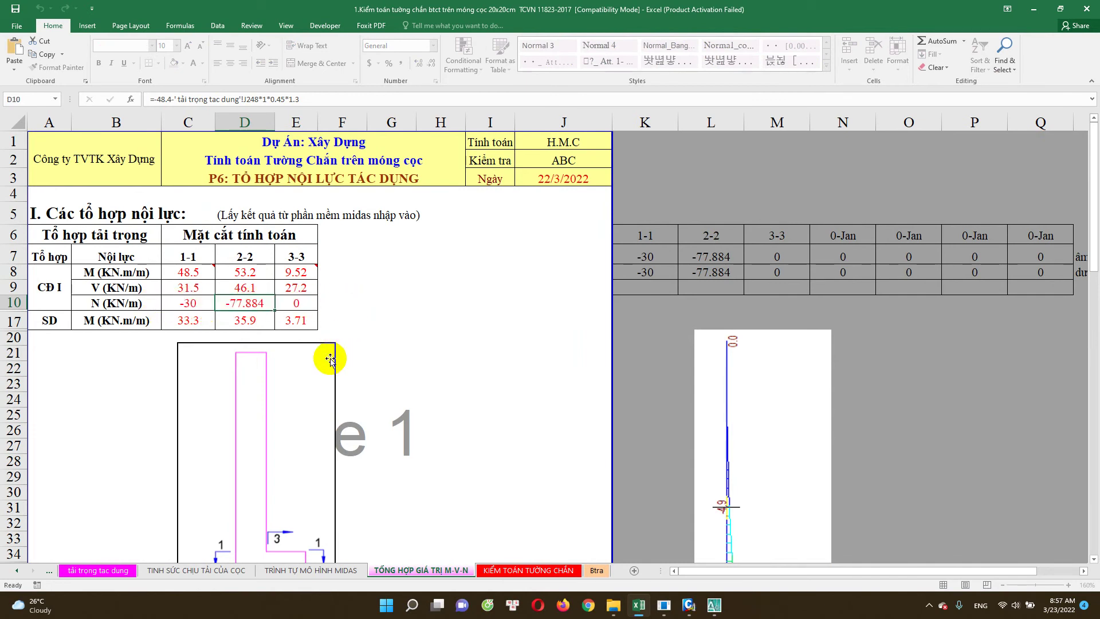
pyautogui.scroll(-2, 309, 390)
pyautogui.scroll(-1, 287, 444)
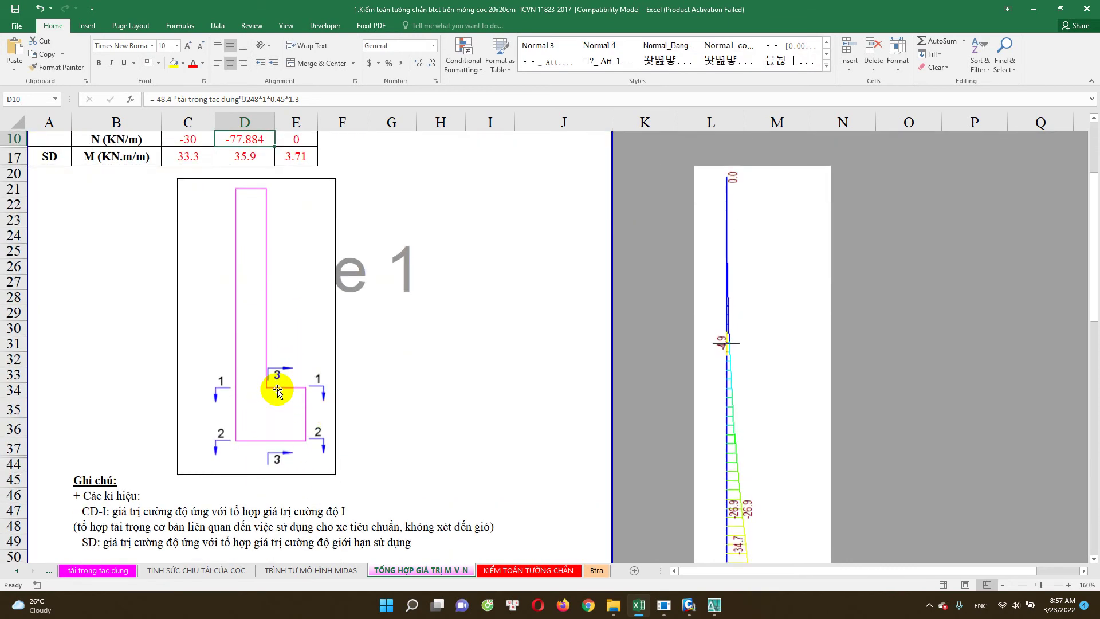
pyautogui.click(688, 604)
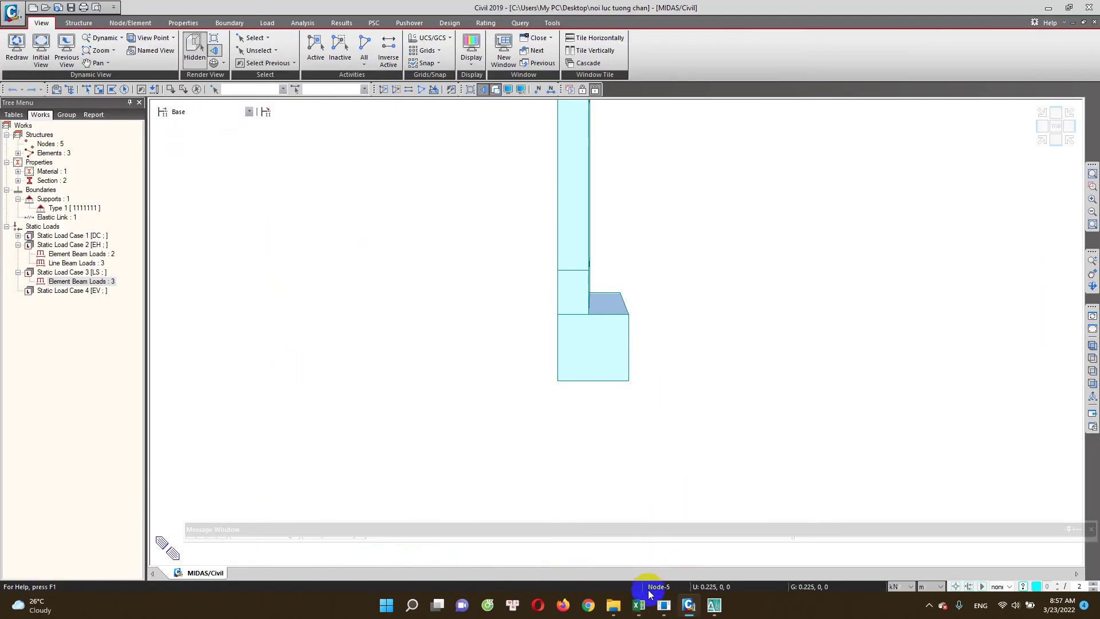
pyautogui.click(639, 604)
pyautogui.scroll(1, 247, 213)
pyautogui.scroll(1, 247, 214)
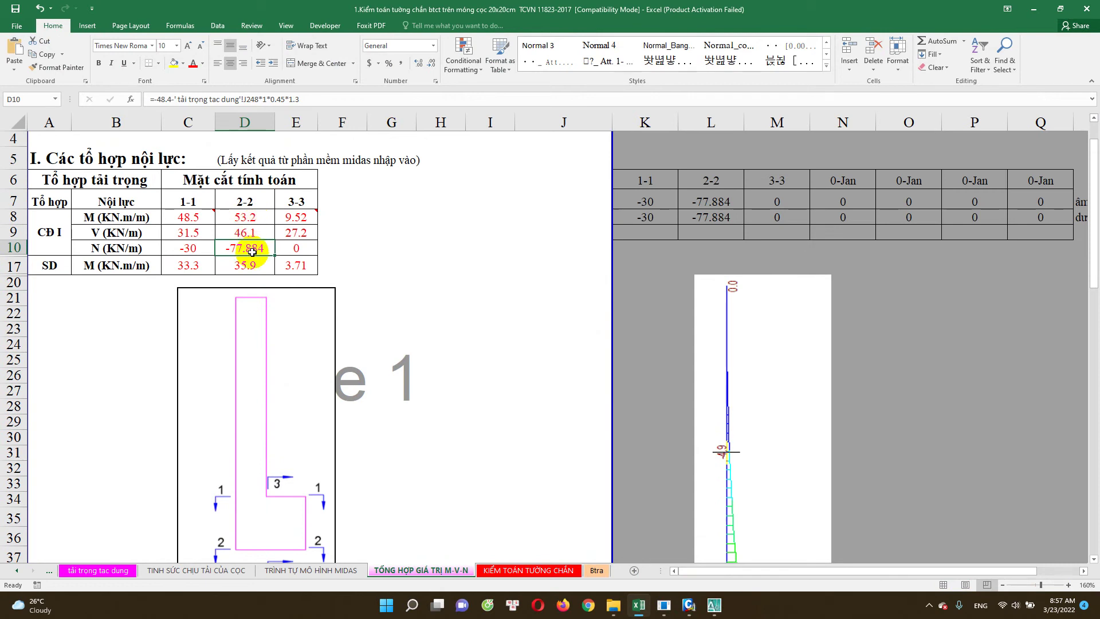
pyautogui.doubleClick(254, 246)
pyautogui.press('Escape')
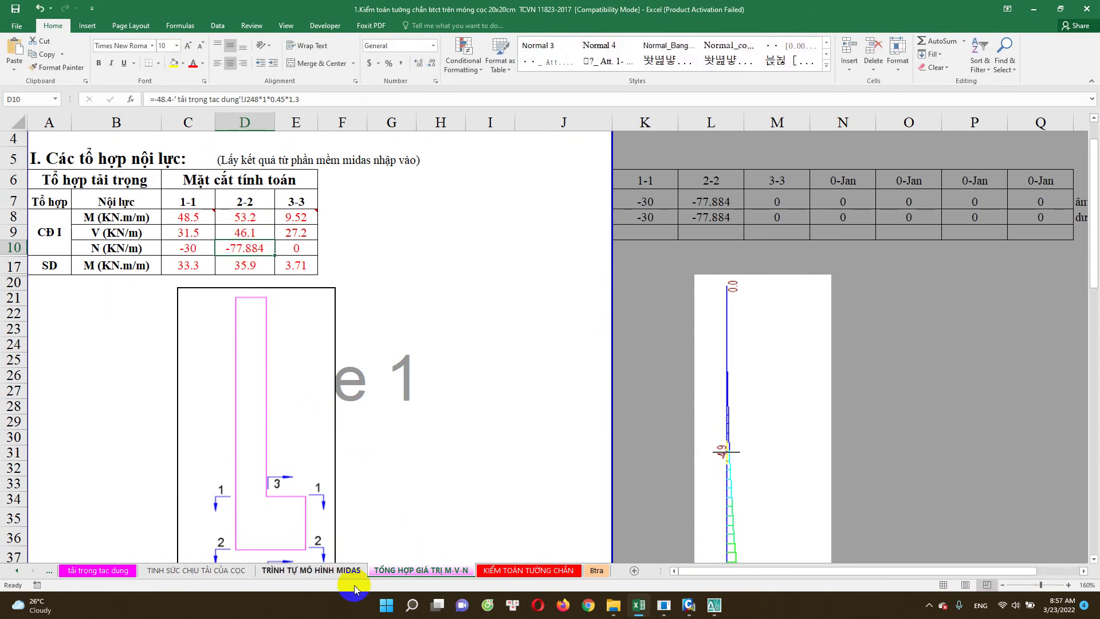
# Glance at the tải trọng tac dung sheet, then view section 3-3 moment E8's formula
pyautogui.click(129, 571)
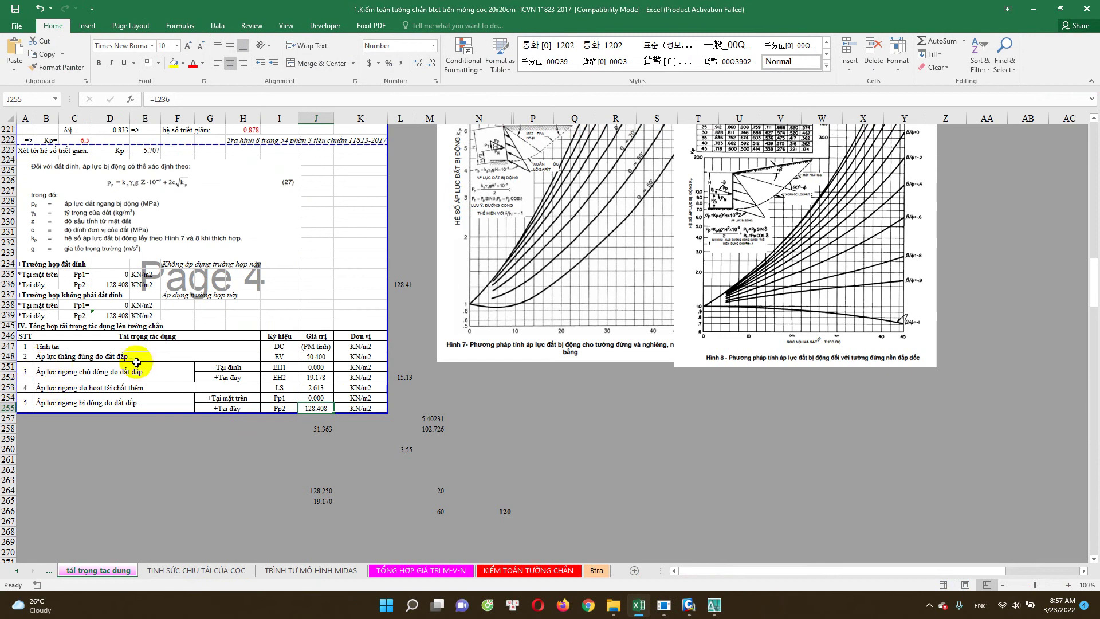
pyautogui.press('Escape')
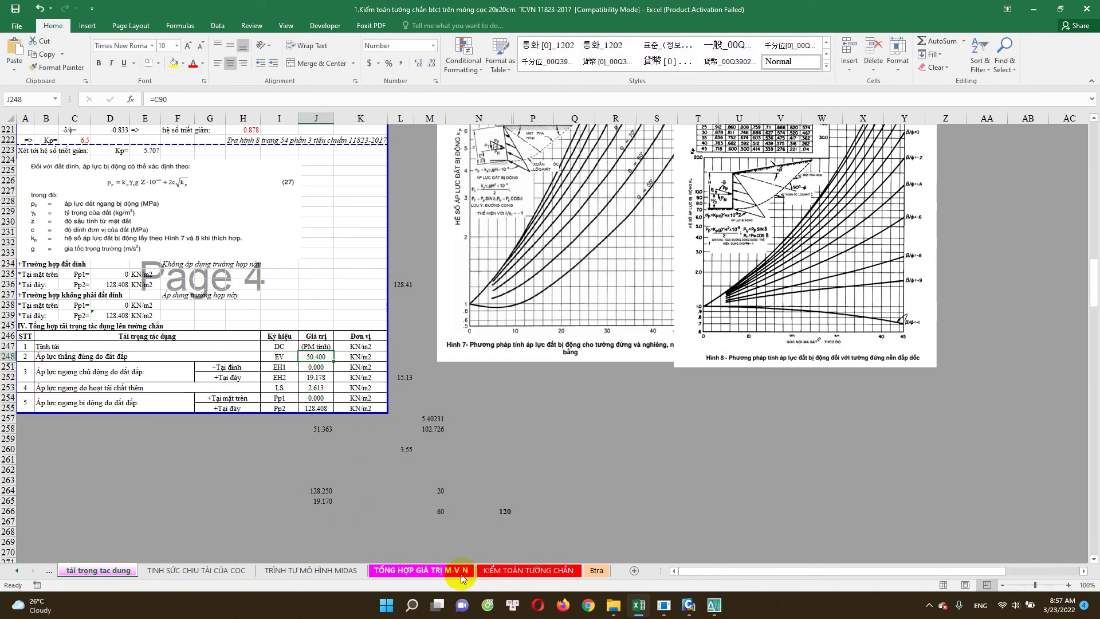
pyautogui.click(421, 570)
pyautogui.scroll(1, 302, 245)
pyautogui.click(295, 271)
pyautogui.doubleClick(295, 272)
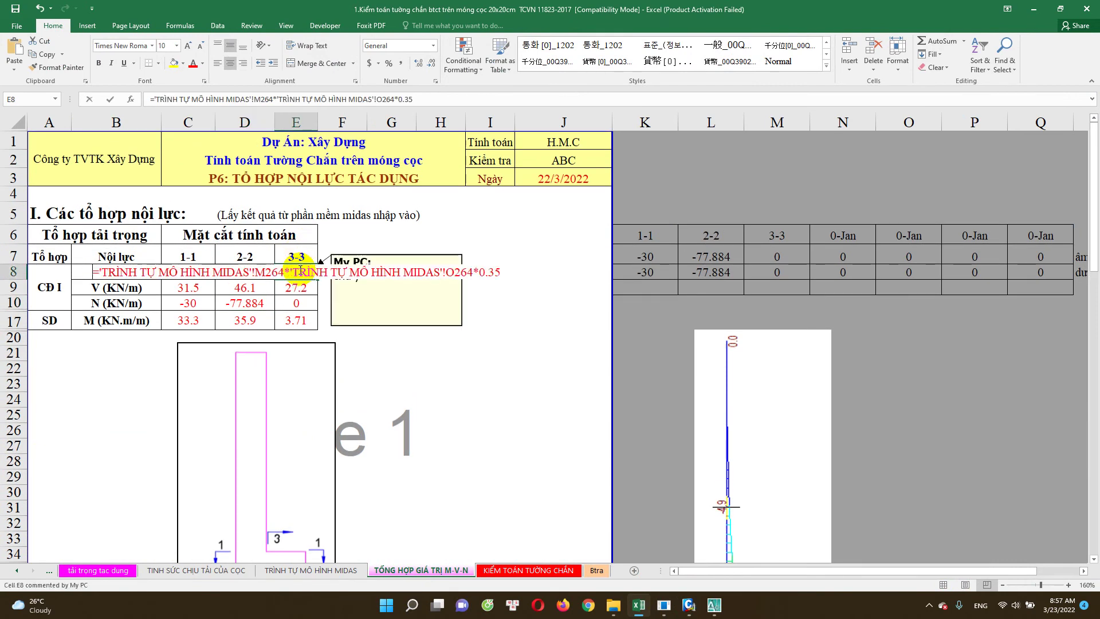
pyautogui.press('Escape')
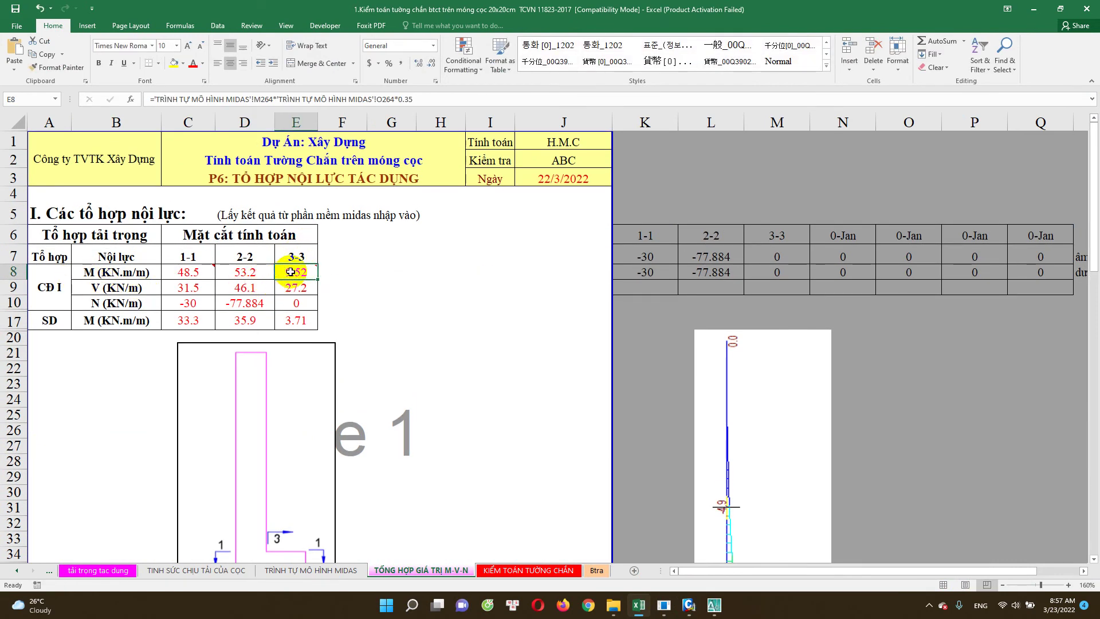
# Re-examine E8's formula and linked cells, leaving its value at 9.52
pyautogui.scroll(-2, 295, 378)
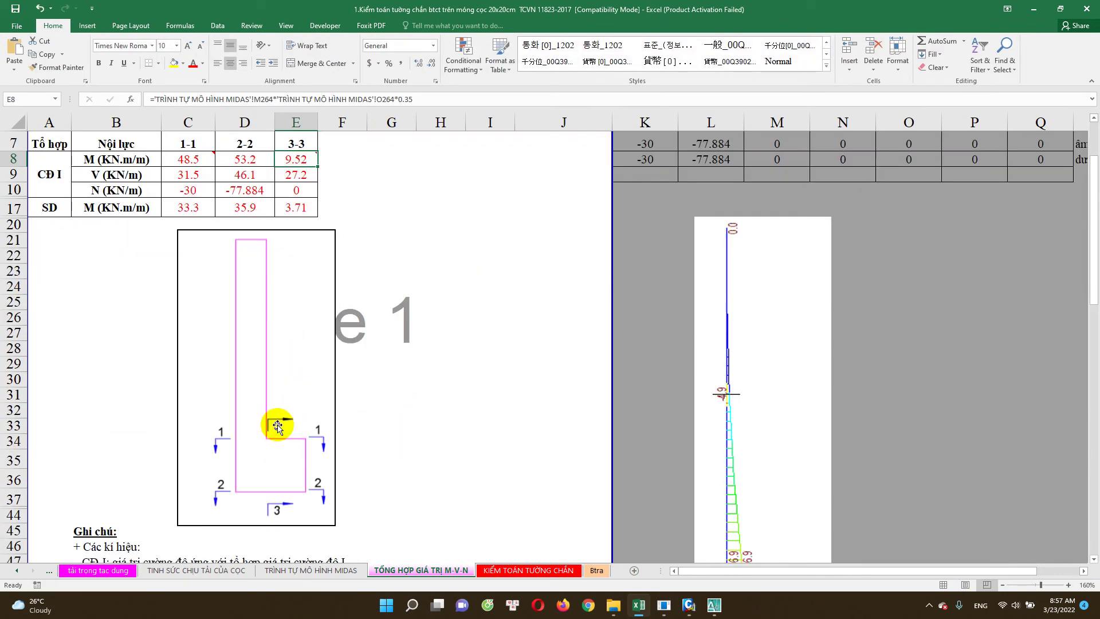
pyautogui.scroll(2, 319, 447)
pyautogui.doubleClick(296, 272)
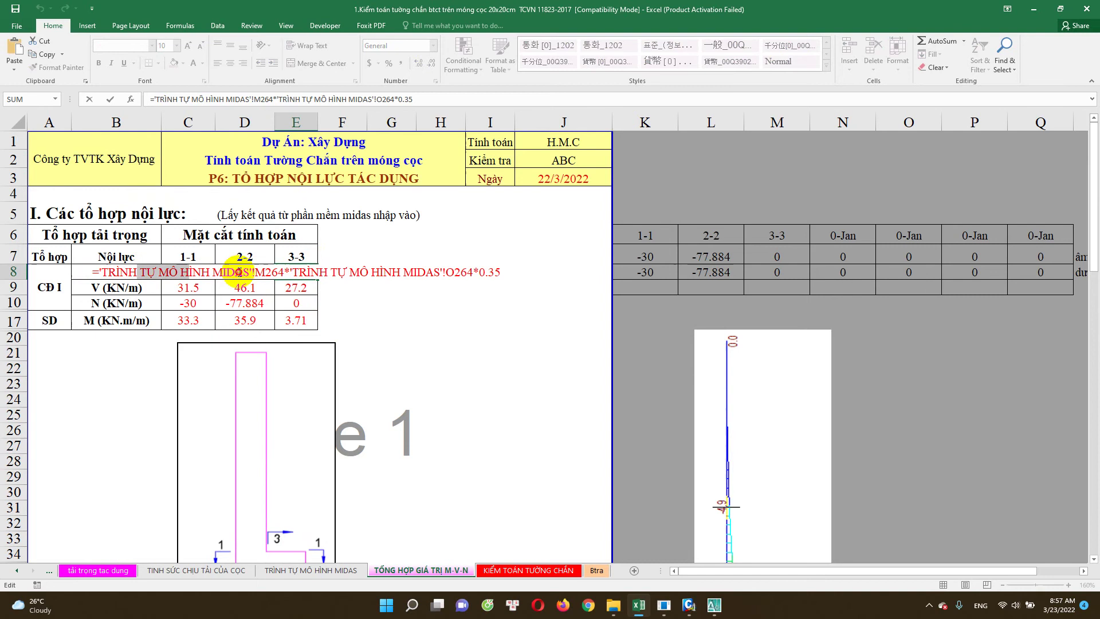
pyautogui.press('Escape')
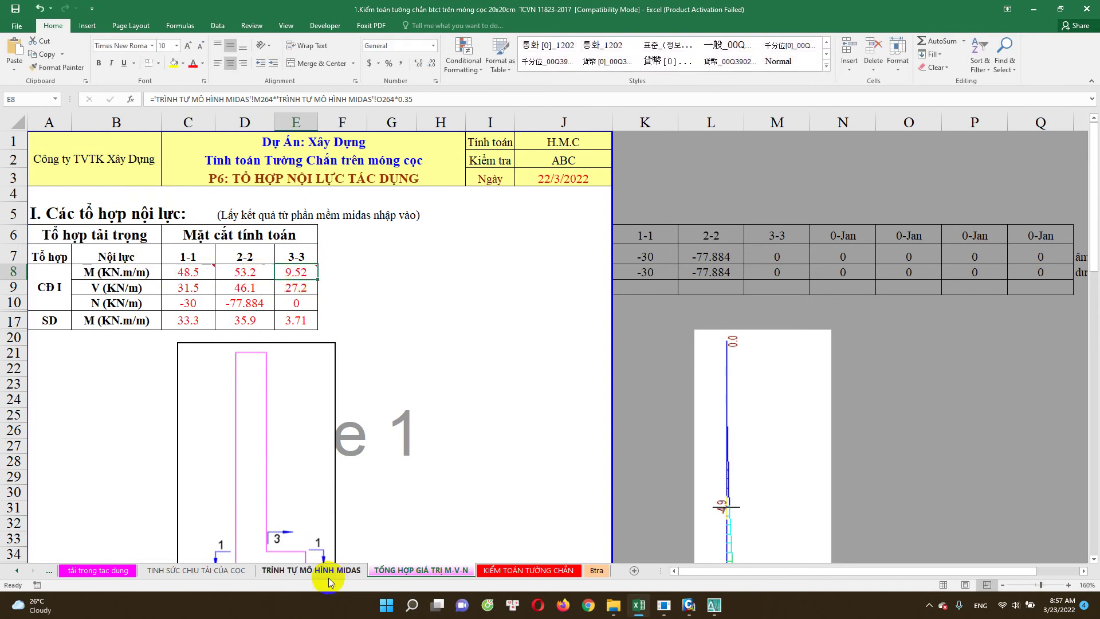
pyautogui.scroll(-3, 286, 456)
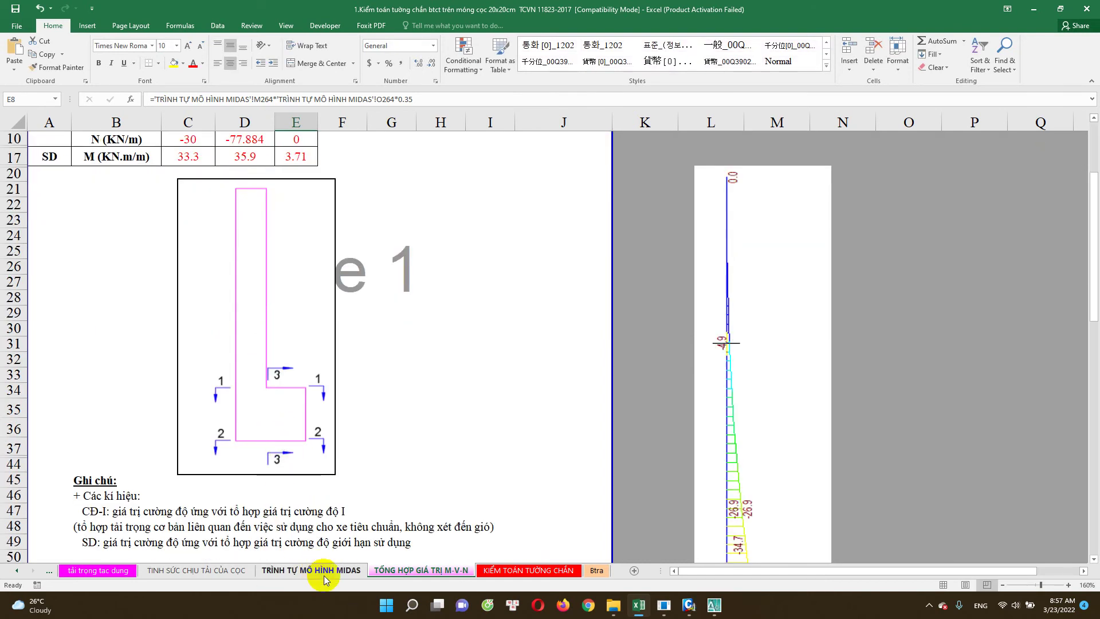
# View the MIDAS sheet's pile reactions: Pmax 52.5, SD Pmin 5.3, CD1 Pmin 13.6
pyautogui.click(324, 575)
pyautogui.scroll(8, 504, 466)
pyautogui.scroll(6, 560, 422)
pyautogui.scroll(13, 579, 391)
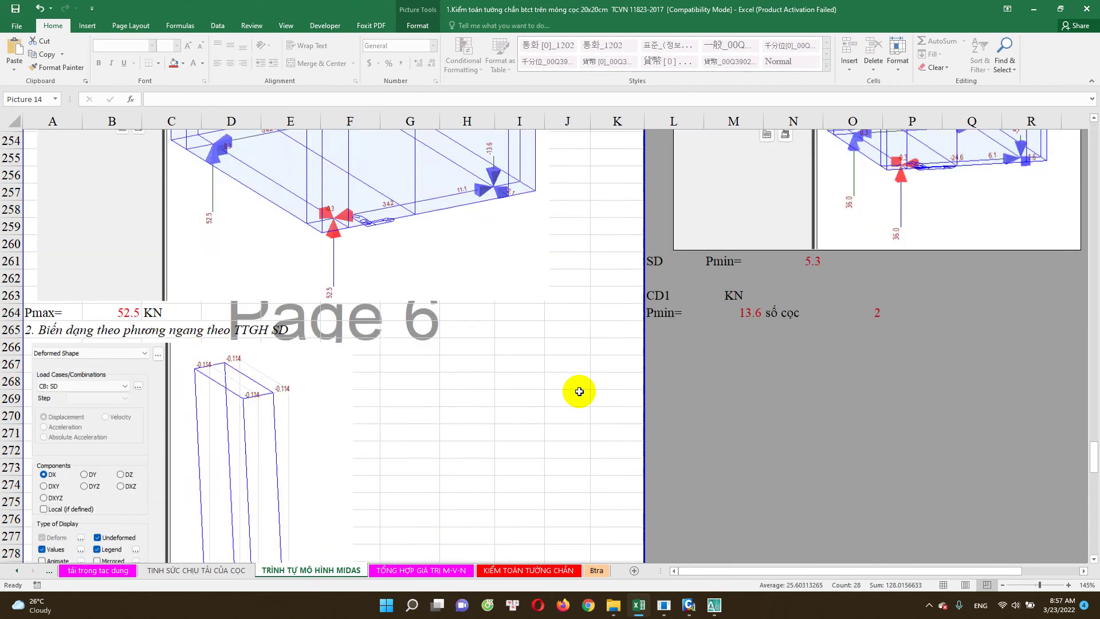
pyautogui.keyDown('ctrl'); pyautogui.scroll(-1, 579, 391); pyautogui.keyUp('ctrl')
pyautogui.scroll(3, 798, 376)
pyautogui.scroll(2, 830, 361)
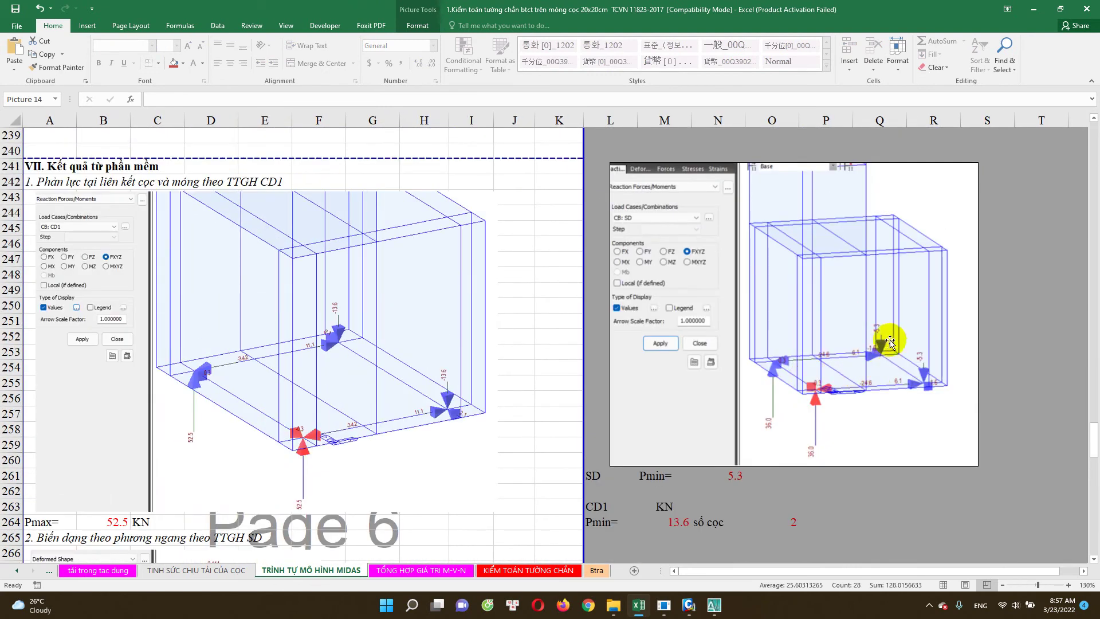
# On the MIDAS sheet, check CD1 Pmin 13.6 in M264 and pile count 2 in O264
pyautogui.scroll(1, 868, 364)
pyautogui.scroll(1, 871, 372)
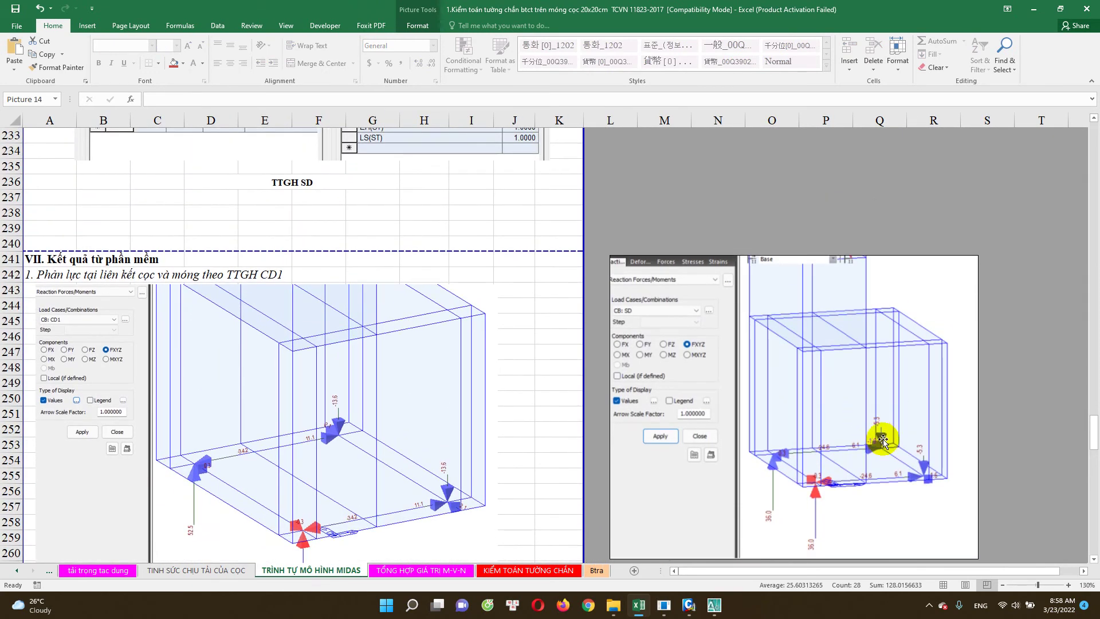
pyautogui.scroll(-2, 882, 443)
pyautogui.scroll(-3, 853, 388)
pyautogui.scroll(1, 884, 370)
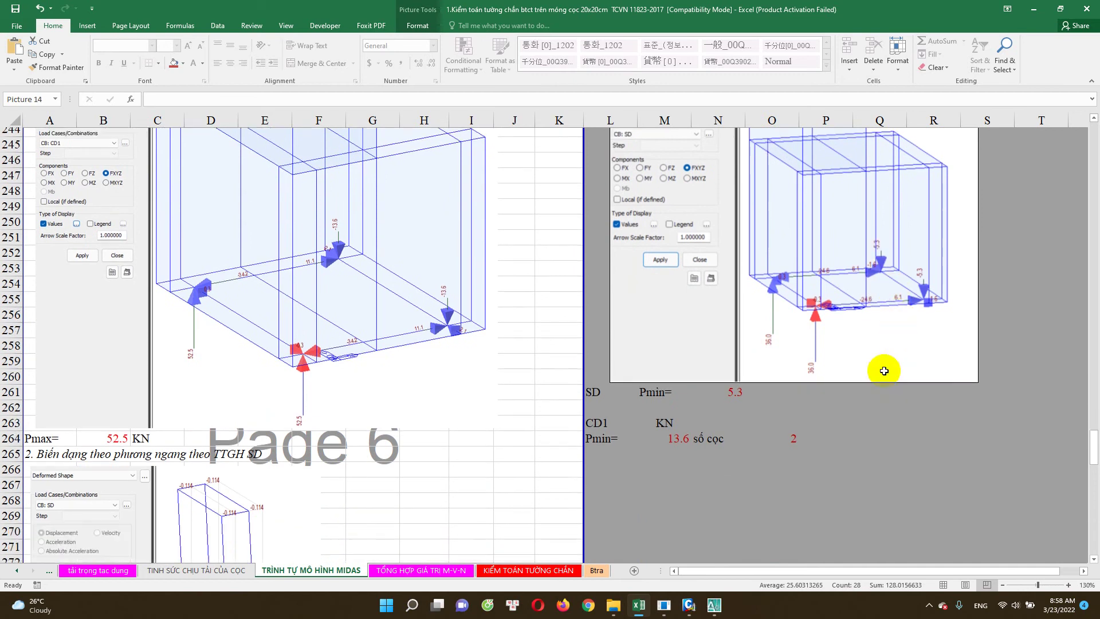
pyautogui.scroll(-1, 884, 370)
pyautogui.click(676, 428)
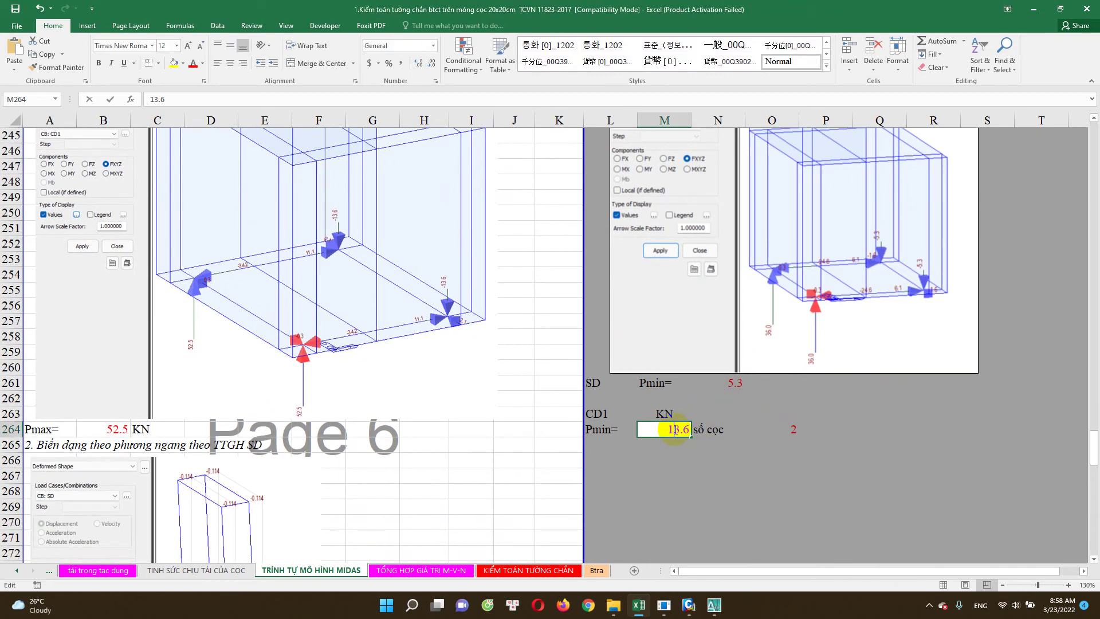
pyautogui.scroll(1, 848, 344)
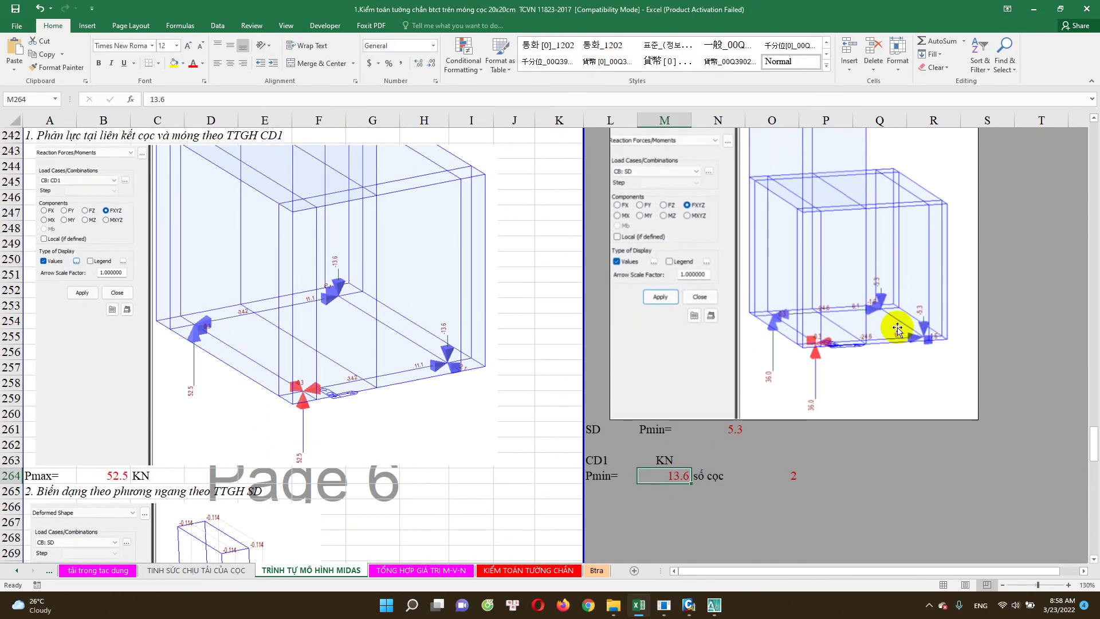
pyautogui.scroll(-1, 911, 338)
pyautogui.scroll(1, 462, 393)
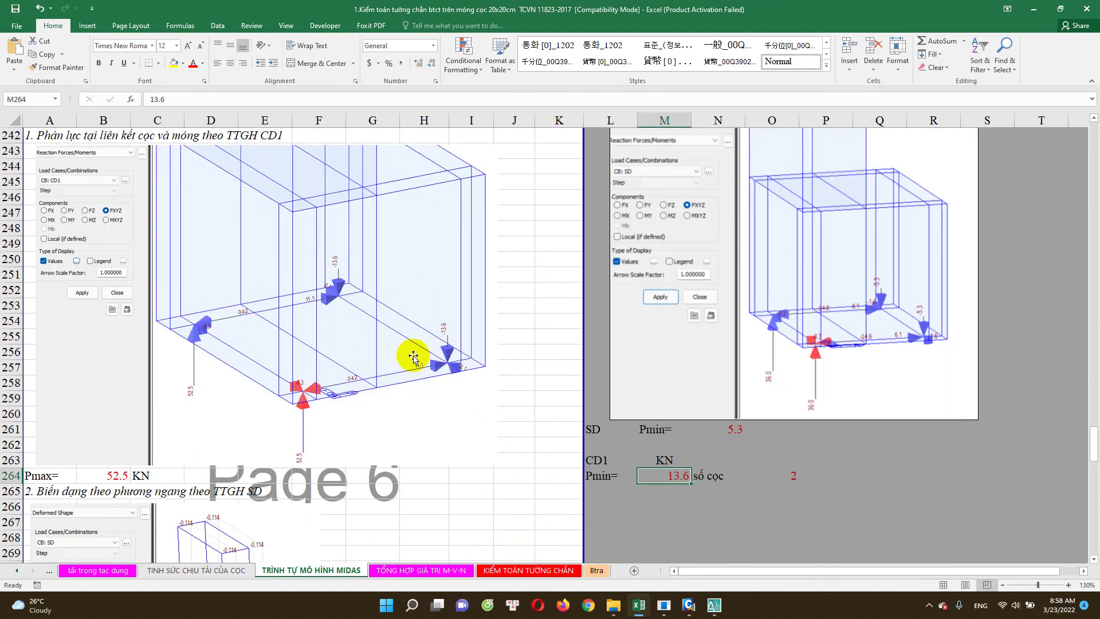
pyautogui.scroll(-1, 422, 365)
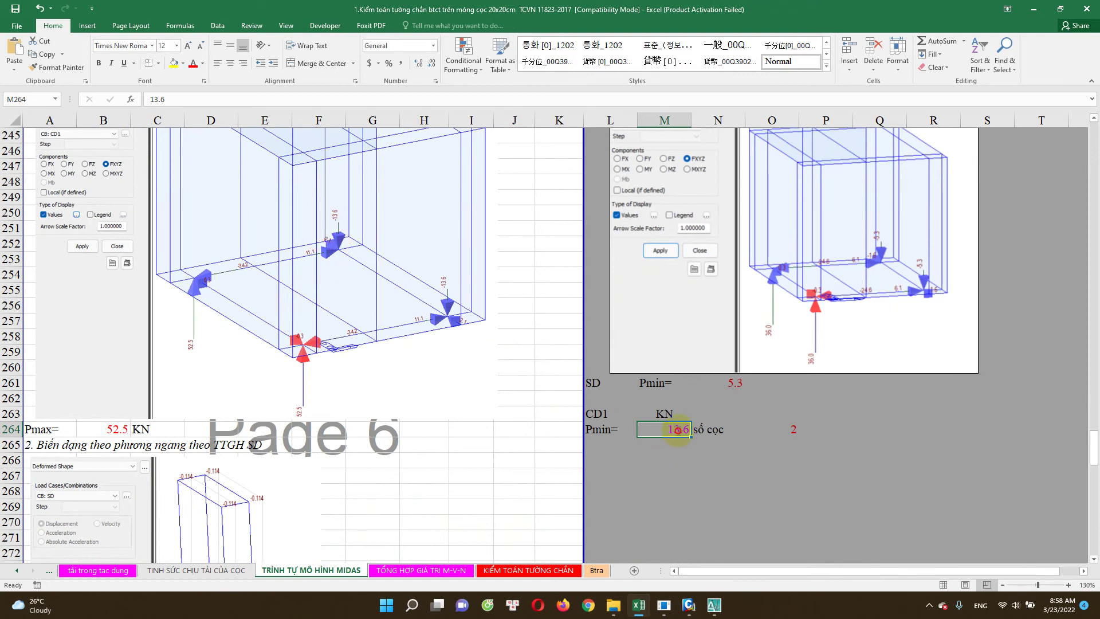
pyautogui.click(781, 430)
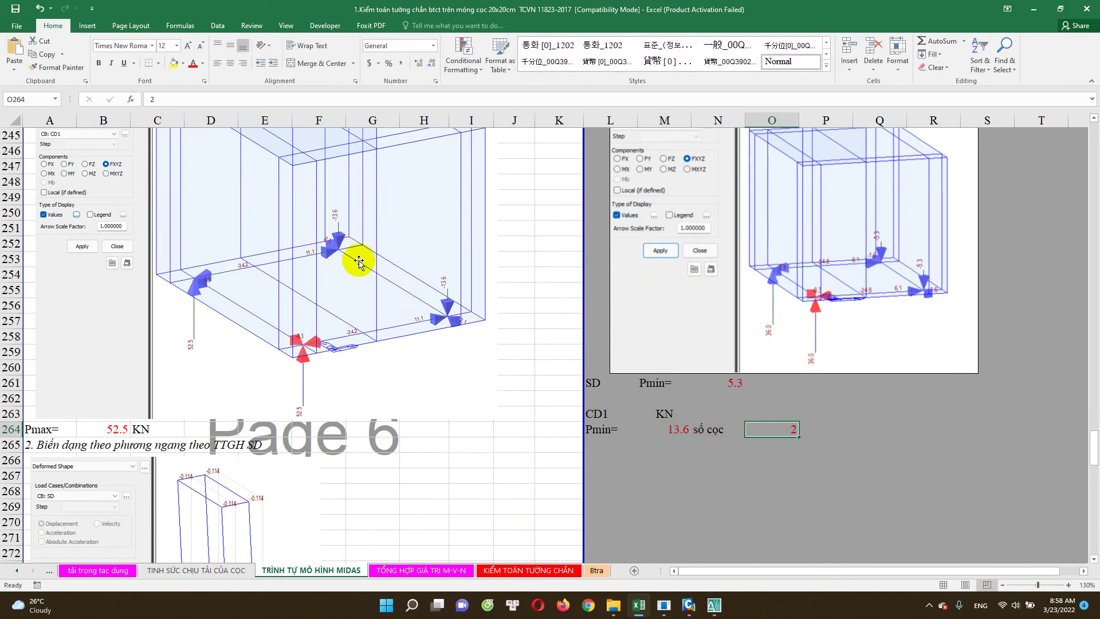
pyautogui.click(668, 428)
pyautogui.click(773, 428)
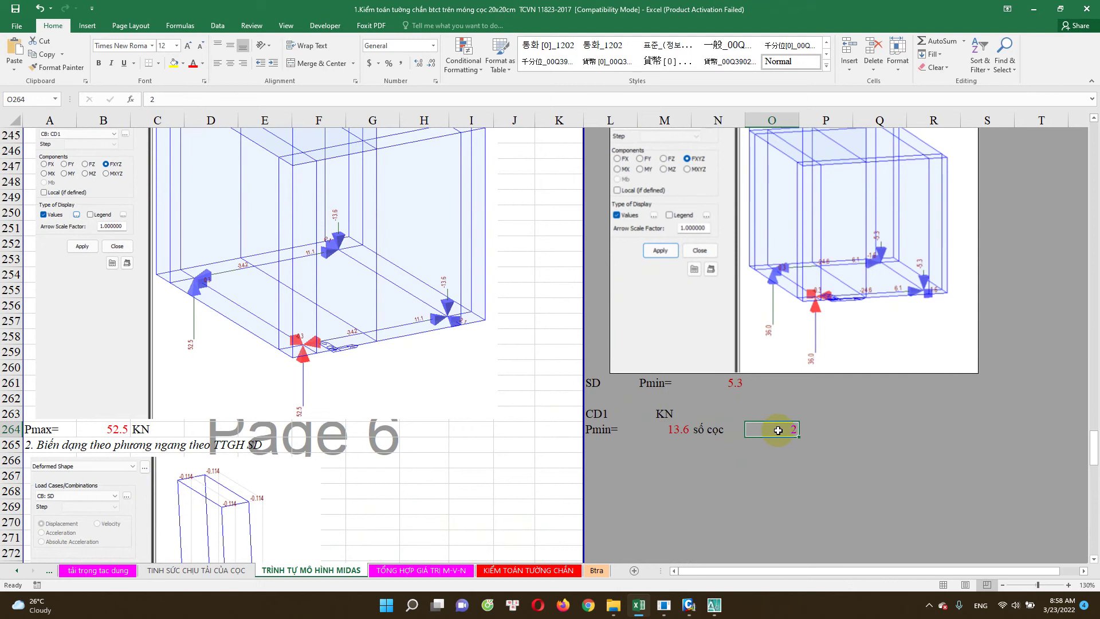
# Back on the M-V-N sheet, confirm E8's formula references M264, O264 and 0.35
pyautogui.click(410, 570)
pyautogui.scroll(1, 479, 307)
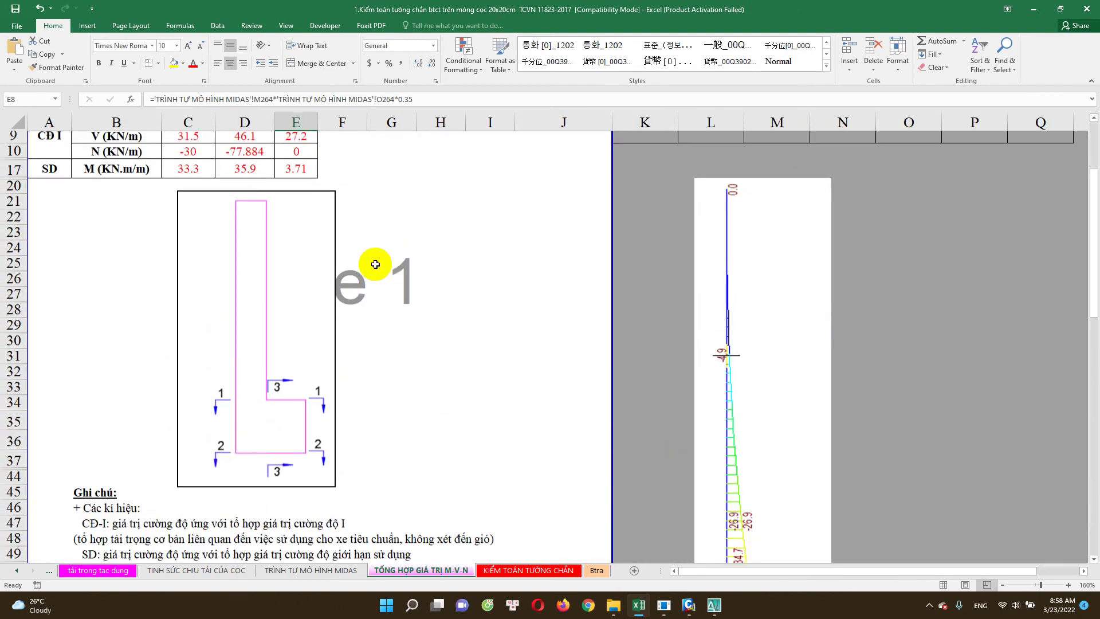
pyautogui.scroll(2, 372, 265)
pyautogui.doubleClick(295, 273)
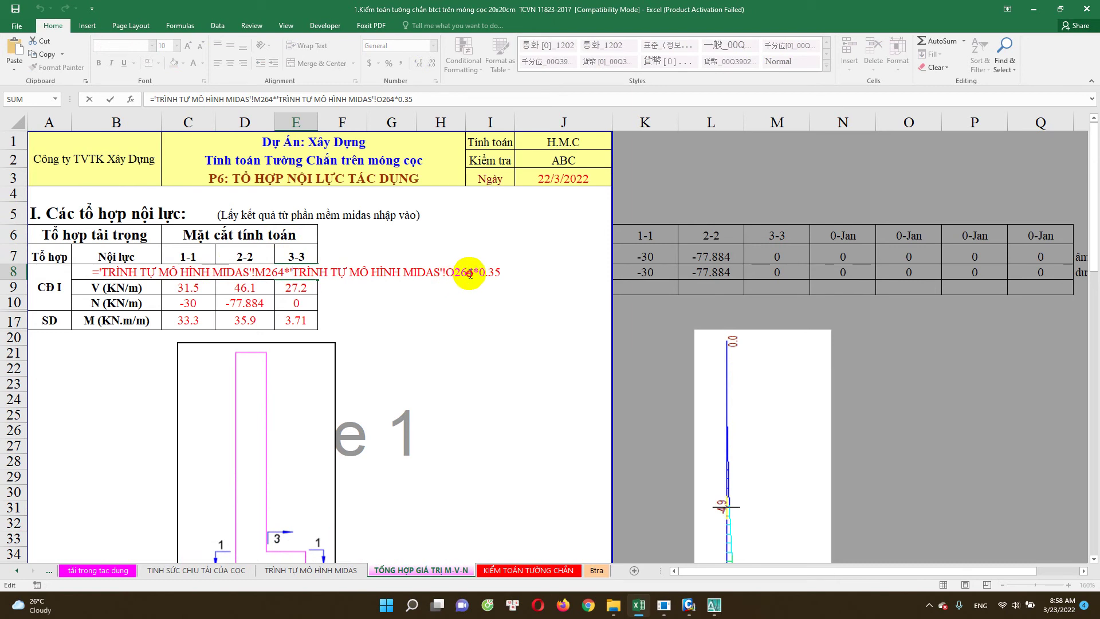
pyautogui.moveTo(470, 273); pyautogui.dragTo(127, 272)
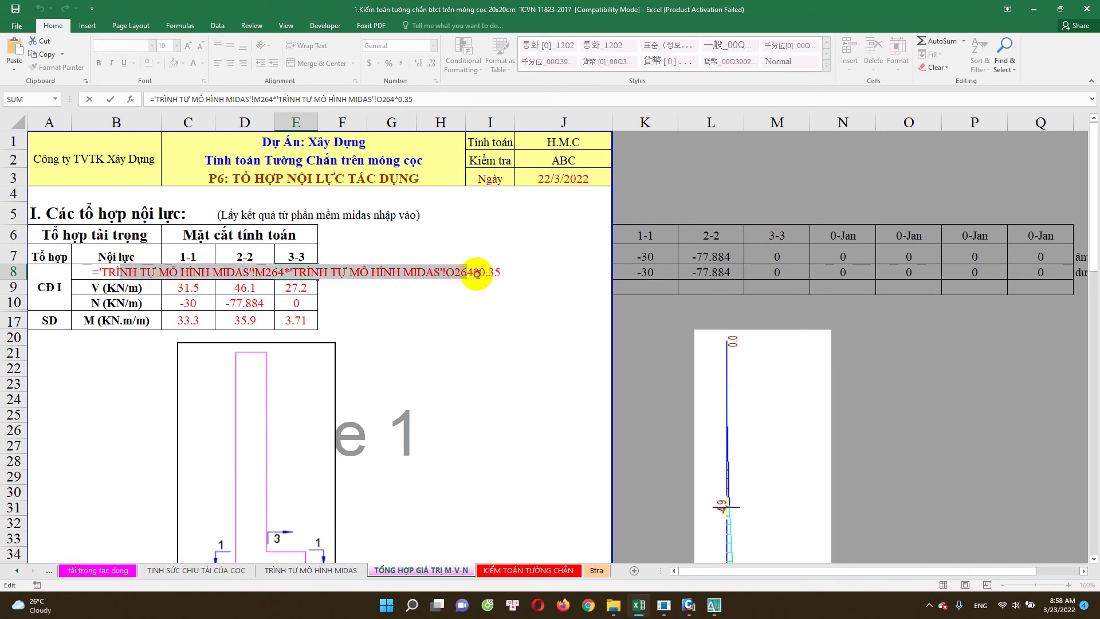
pyautogui.press('Escape')
pyautogui.scroll(-3, 401, 415)
pyautogui.scroll(-1, 343, 407)
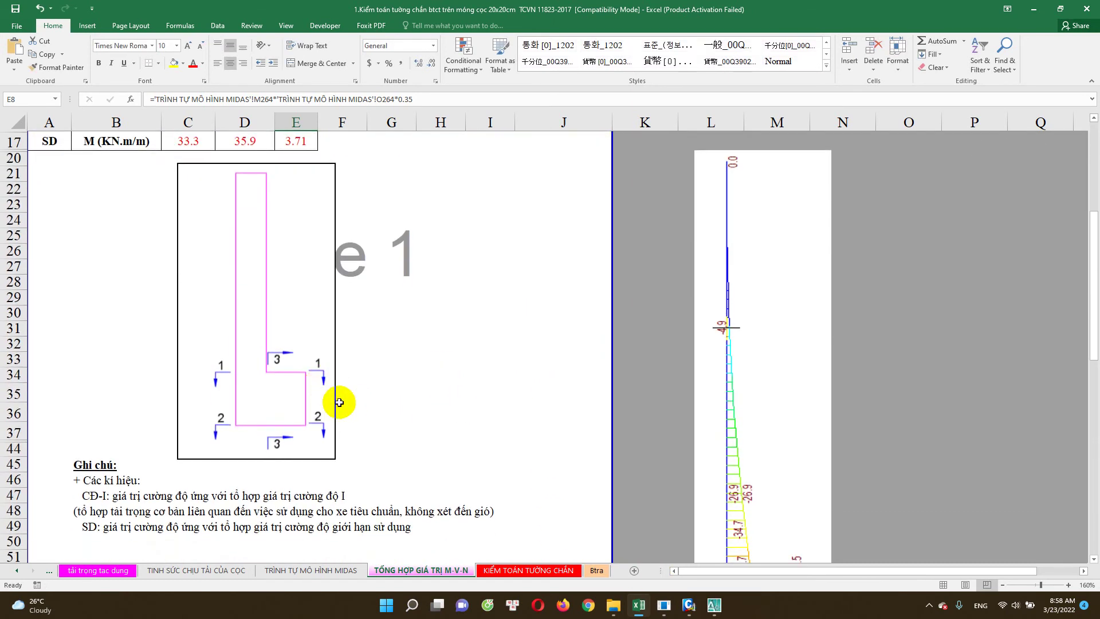
pyautogui.click(714, 607)
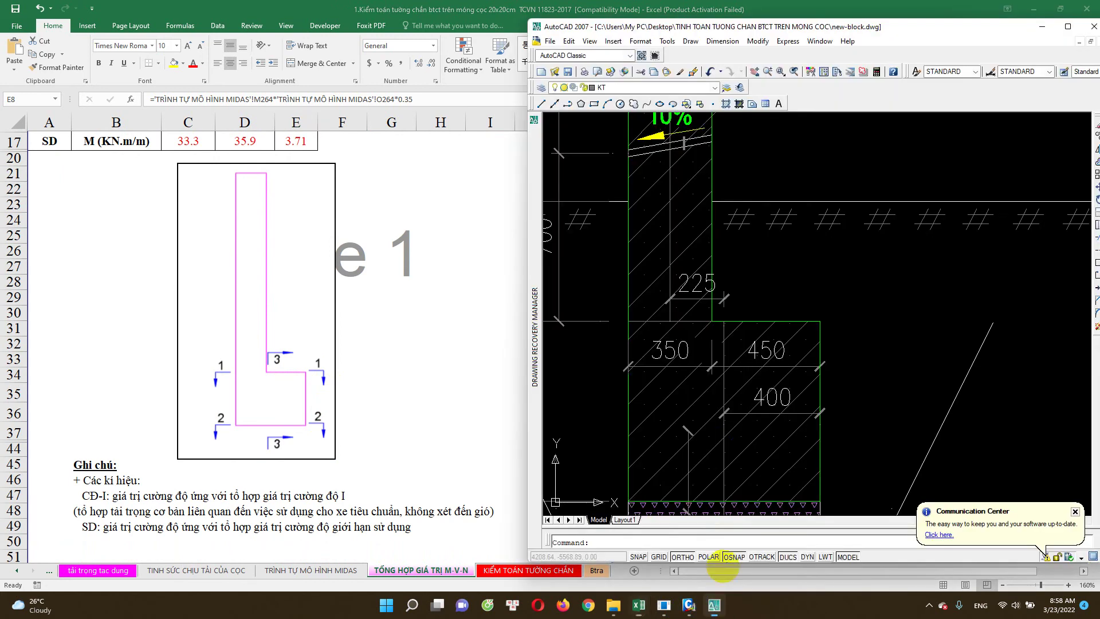
# Zoom around the wall base detail to read its 350, 450 and 400 dimensions
pyautogui.scroll(-3, 768, 338)
pyautogui.scroll(2, 739, 306)
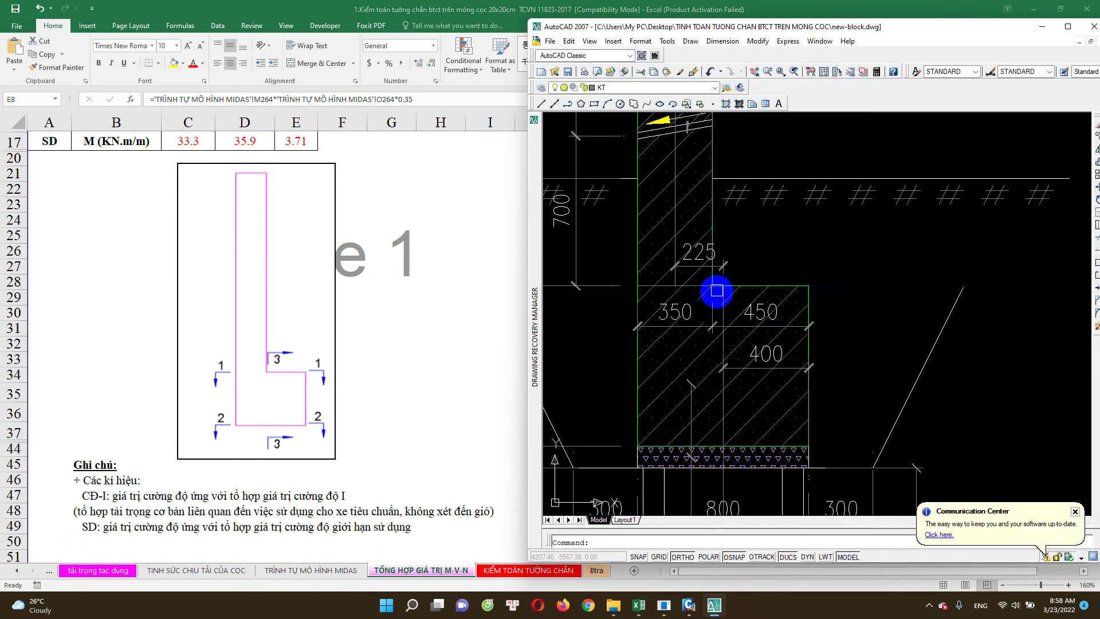
pyautogui.scroll(-1, 716, 275)
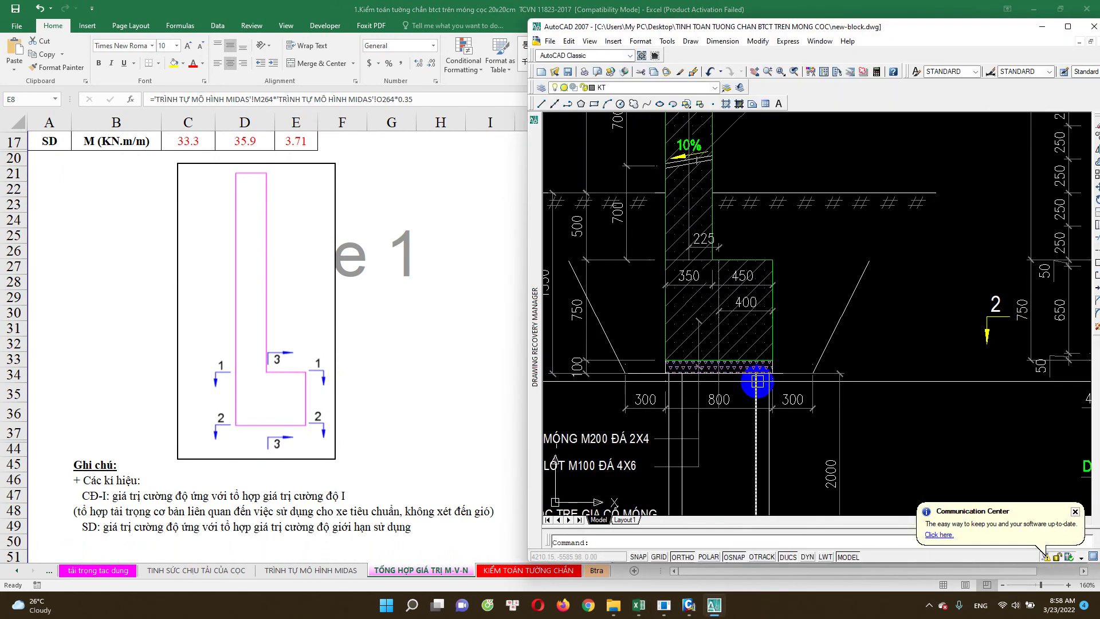
pyautogui.scroll(-1, 753, 385)
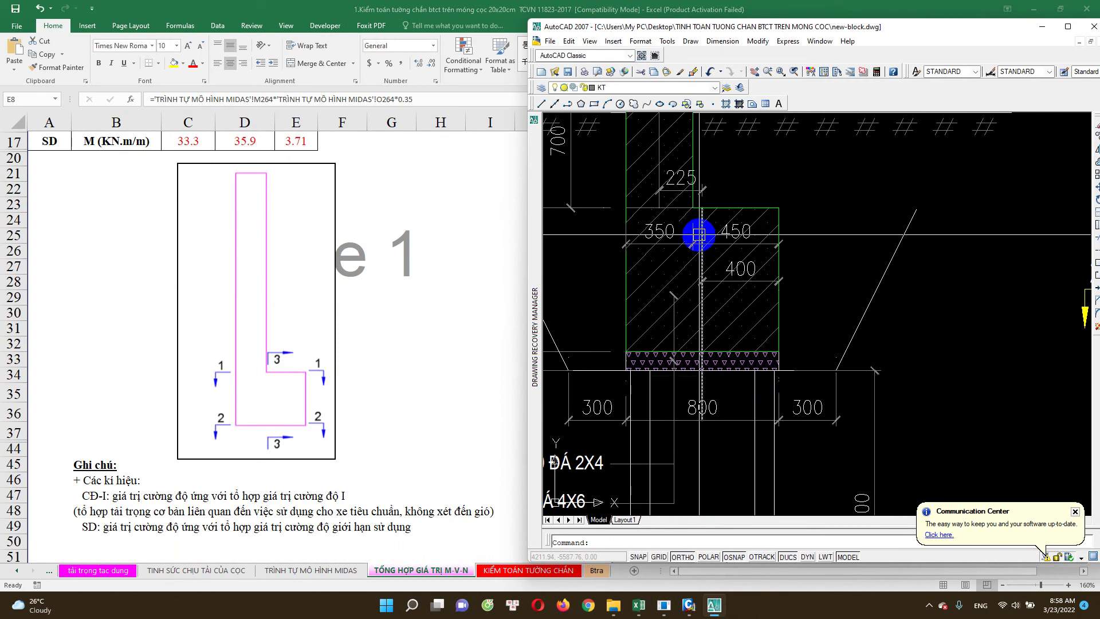
pyautogui.scroll(1, 693, 209)
pyautogui.scroll(-1, 770, 370)
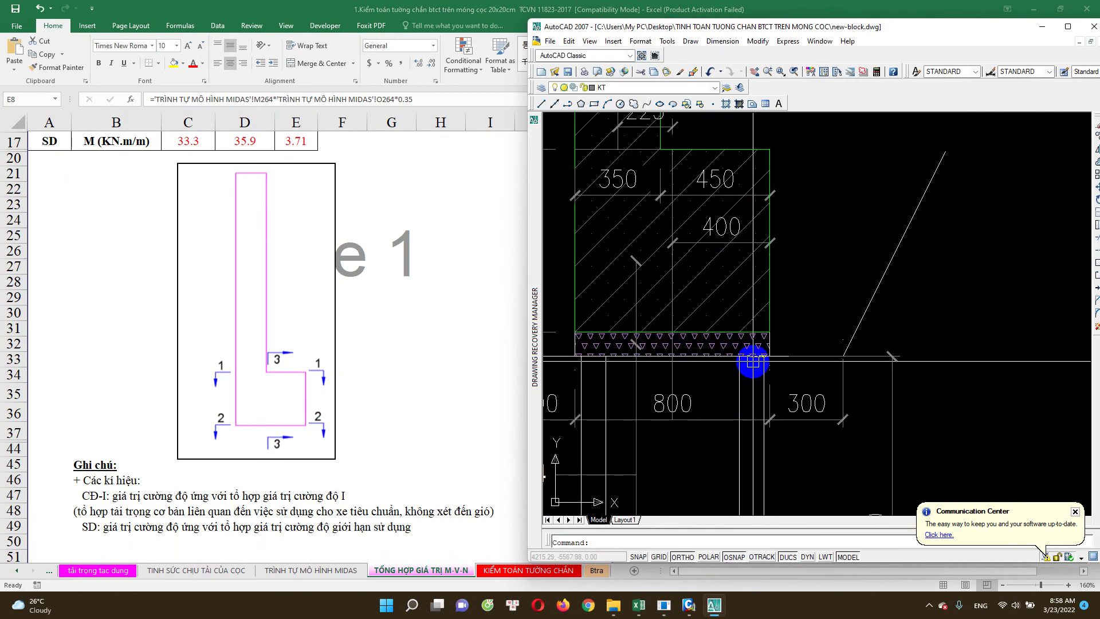
pyautogui.scroll(2, 750, 362)
pyautogui.scroll(2, 759, 362)
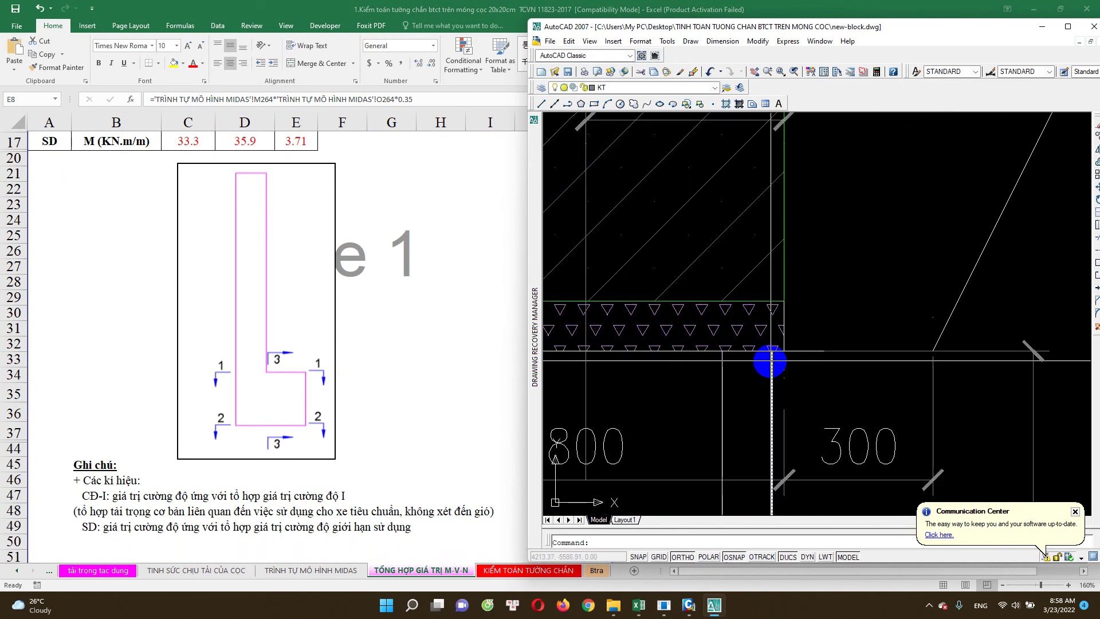
pyautogui.scroll(1, 771, 362)
pyautogui.click(788, 342)
pyautogui.scroll(-2, 756, 356)
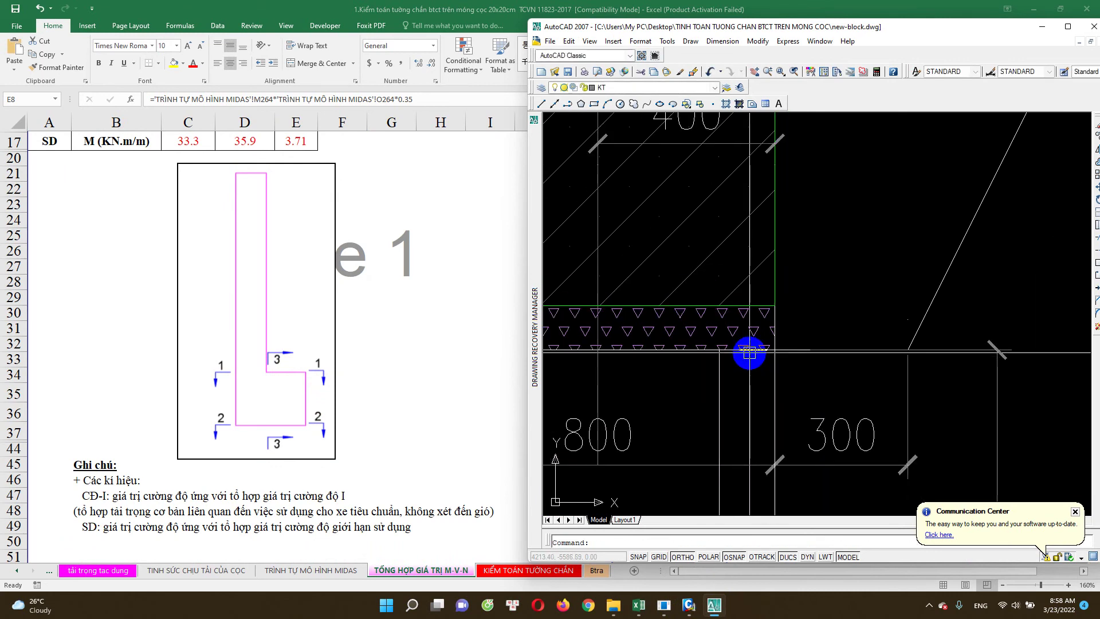
pyautogui.scroll(-3, 768, 336)
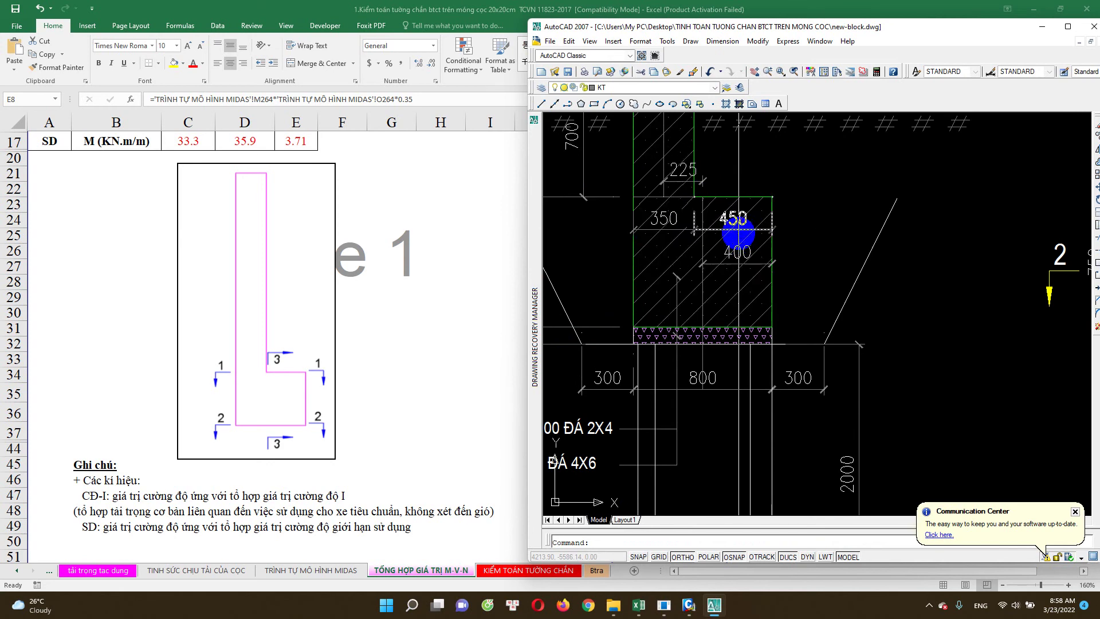
# Bring Excel's M-V-N sheet back to the front, showing E8 at 9.52 KN.m/m
pyautogui.click(363, 312)
pyautogui.scroll(3, 326, 238)
pyautogui.scroll(2, 310, 274)
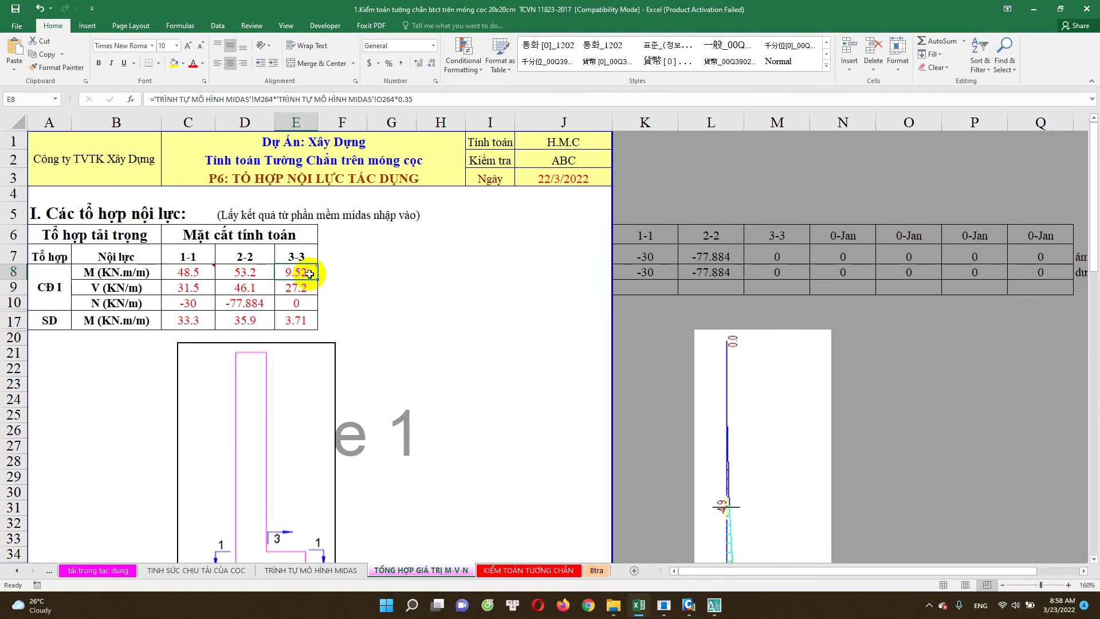
# Inspect E8's MIDAS-linked formula without changing it
pyautogui.doubleClick(310, 274)
pyautogui.moveTo(166, 271); pyautogui.dragTo(500, 273)
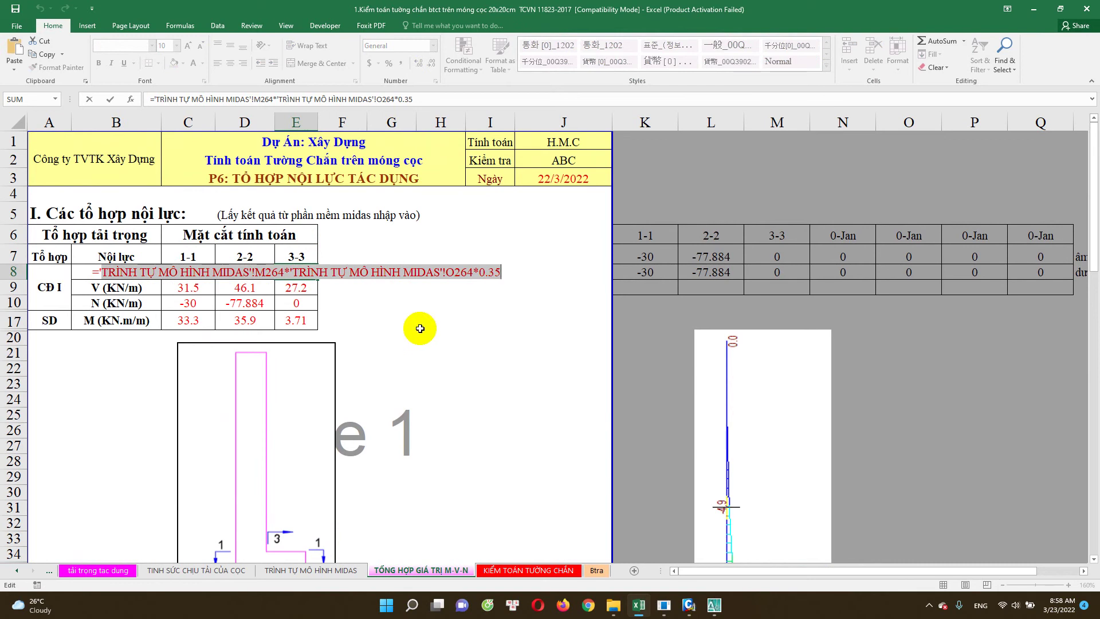
pyautogui.press('Escape')
pyautogui.scroll(-1, 292, 239)
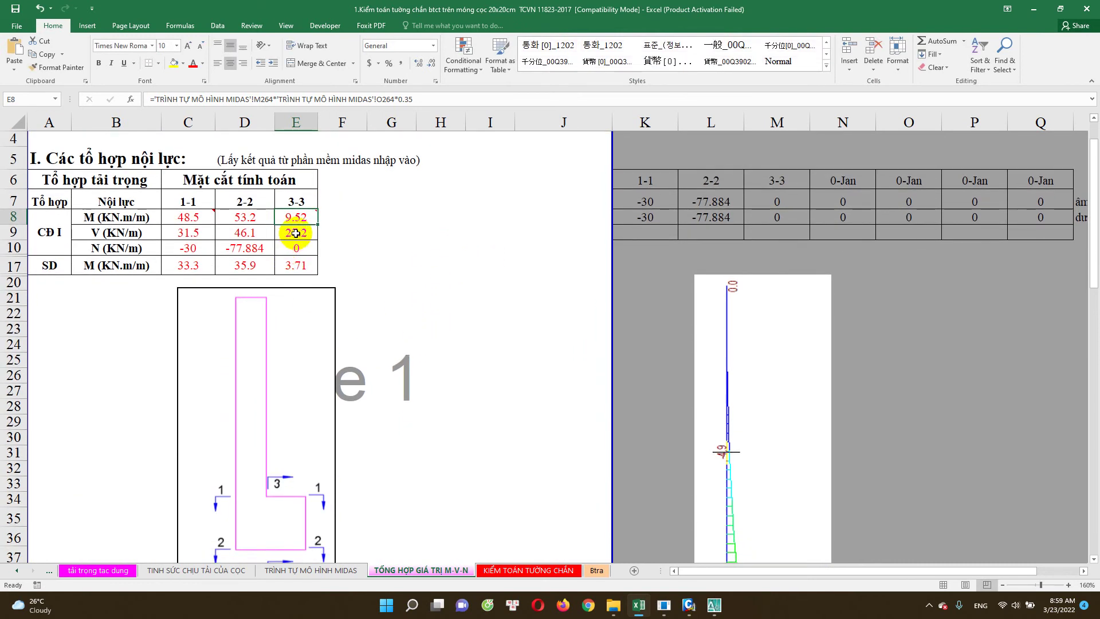
# Trace E9's formula to pile count O264 on the MIDAS sheet, keeping E9 at 27.2
pyautogui.doubleClick(295, 233)
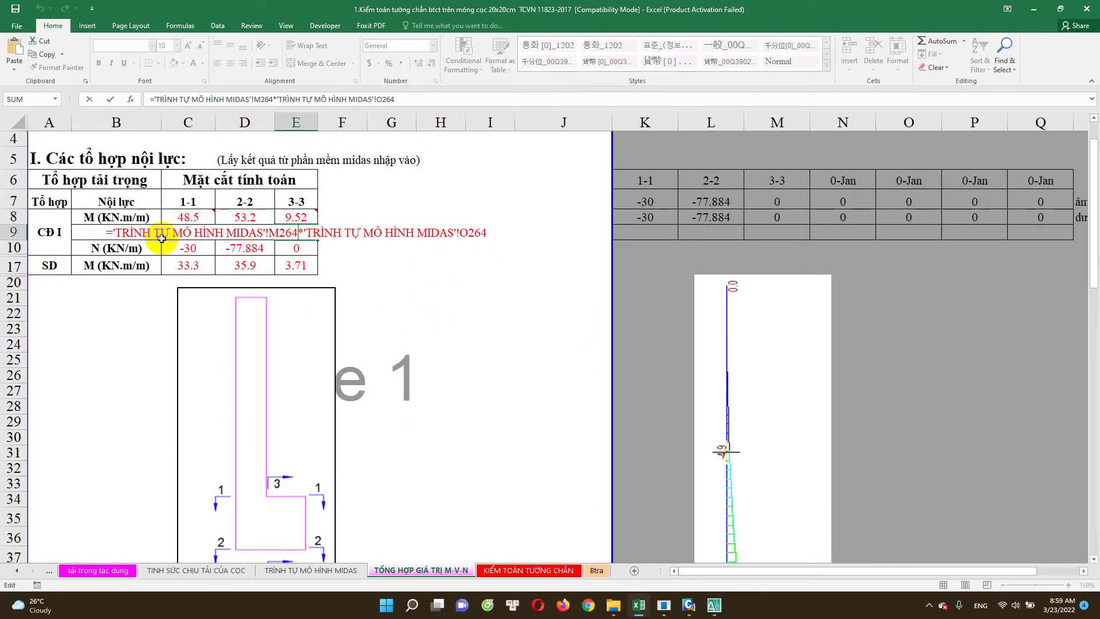
pyautogui.moveTo(120, 234); pyautogui.dragTo(487, 239)
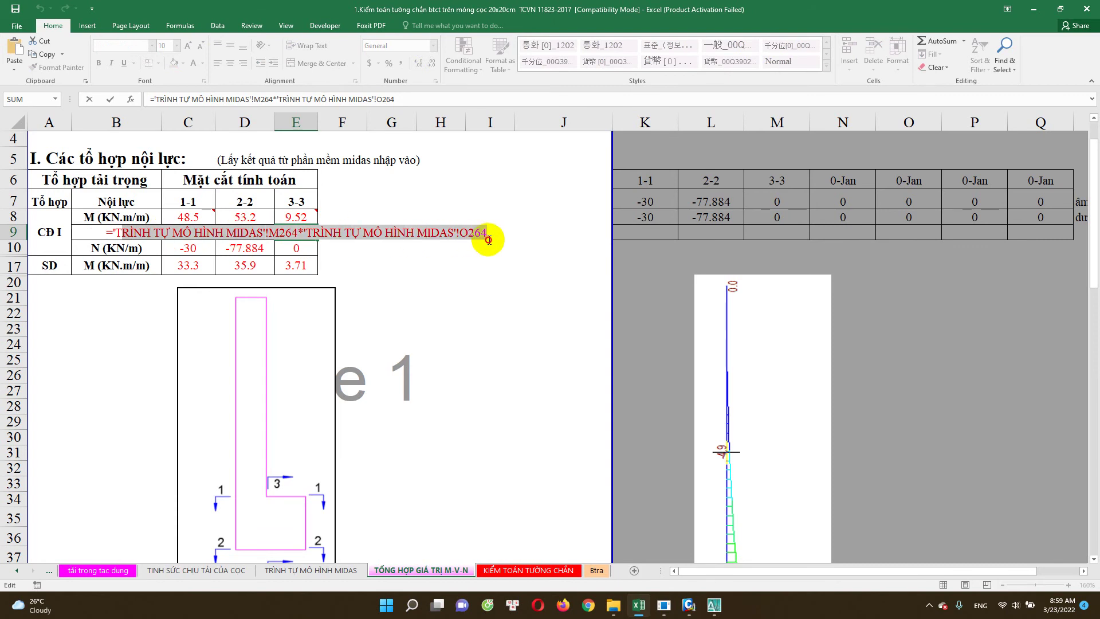
pyautogui.press('Escape')
pyautogui.scroll(-2, 344, 292)
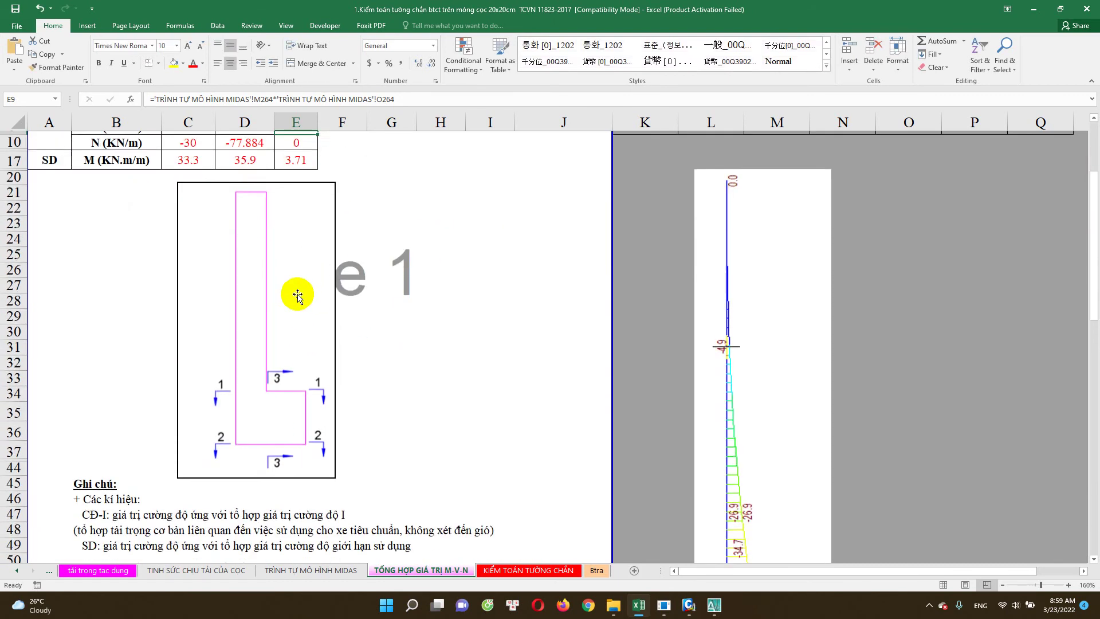
pyautogui.scroll(1, 337, 475)
pyautogui.click(344, 570)
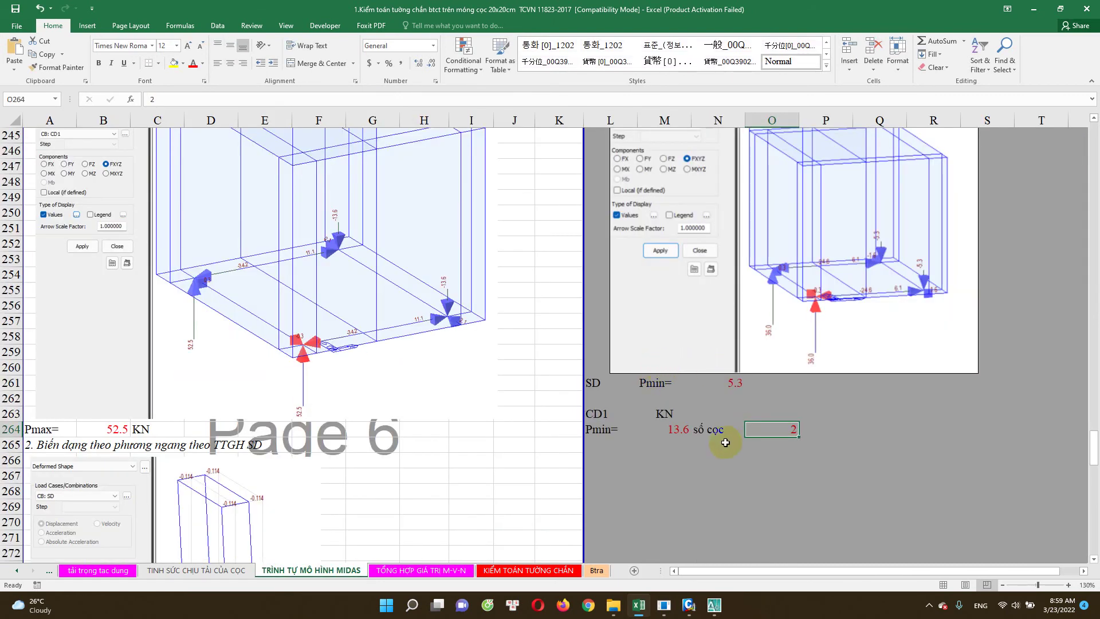
pyautogui.doubleClick(782, 430)
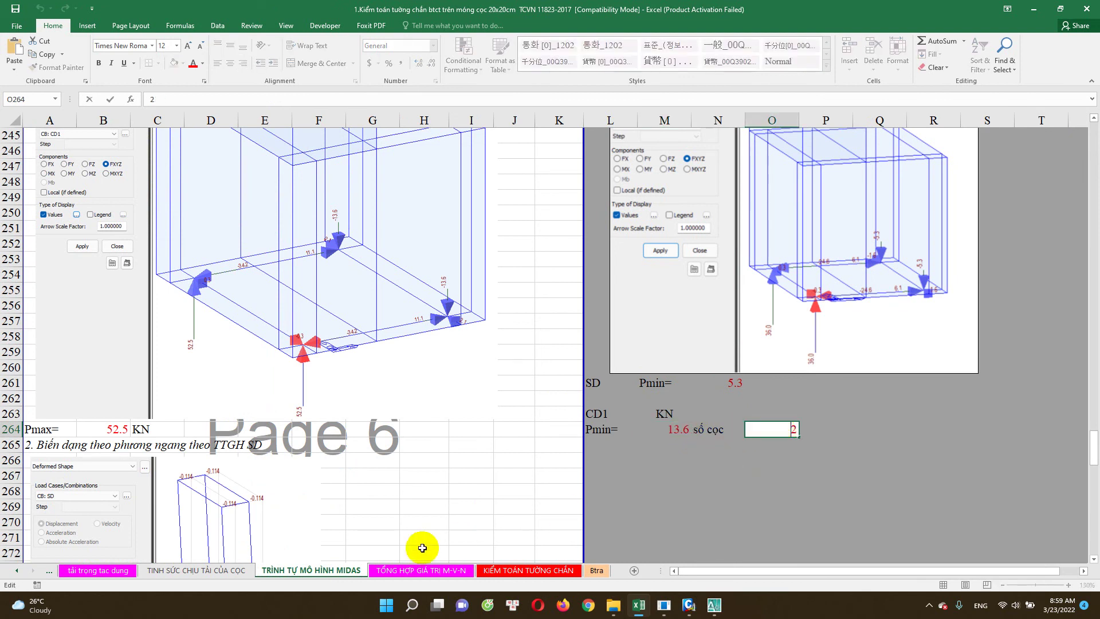
pyautogui.click(421, 570)
pyautogui.doubleClick(296, 175)
pyautogui.press('Return')
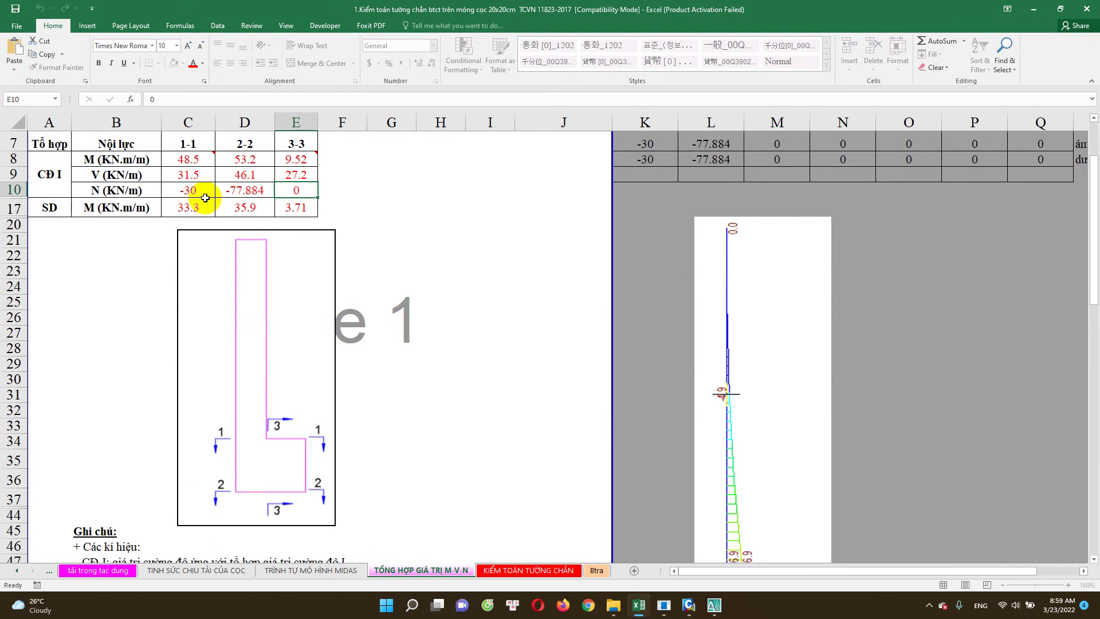
# Check the N value in E10 and the SD moment formula in E17
pyautogui.scroll(1, 205, 198)
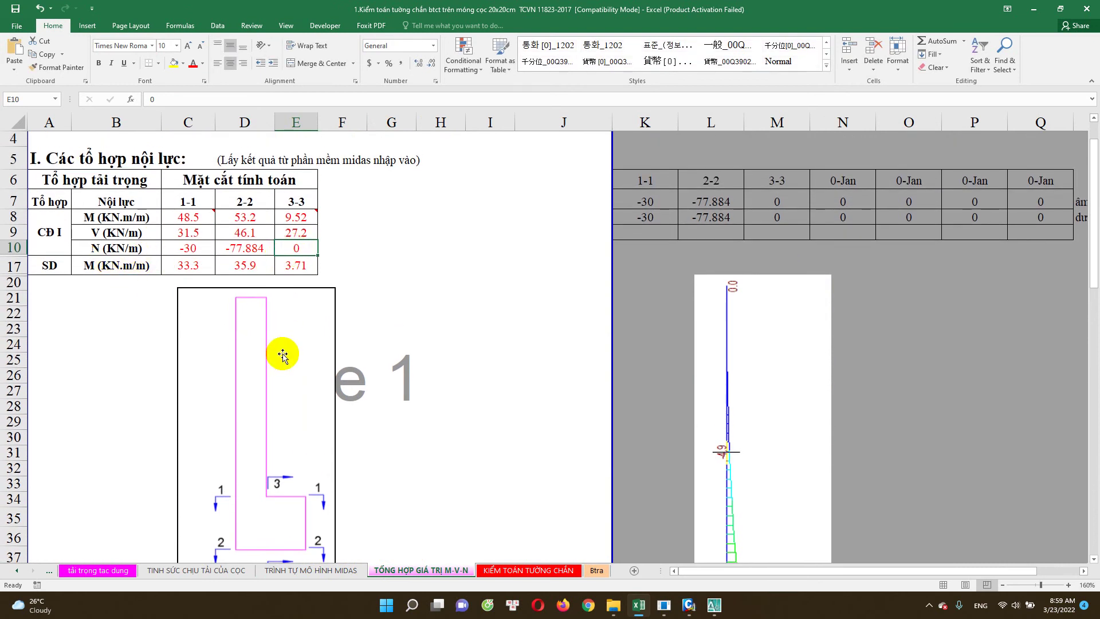
pyautogui.scroll(-3, 282, 355)
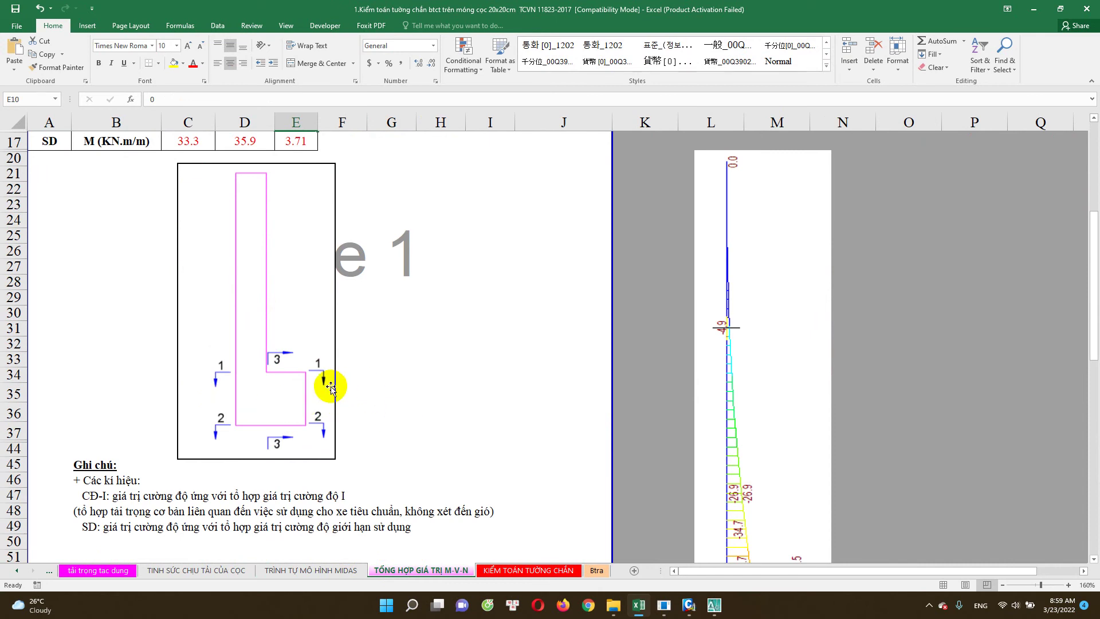
pyautogui.scroll(2, 277, 365)
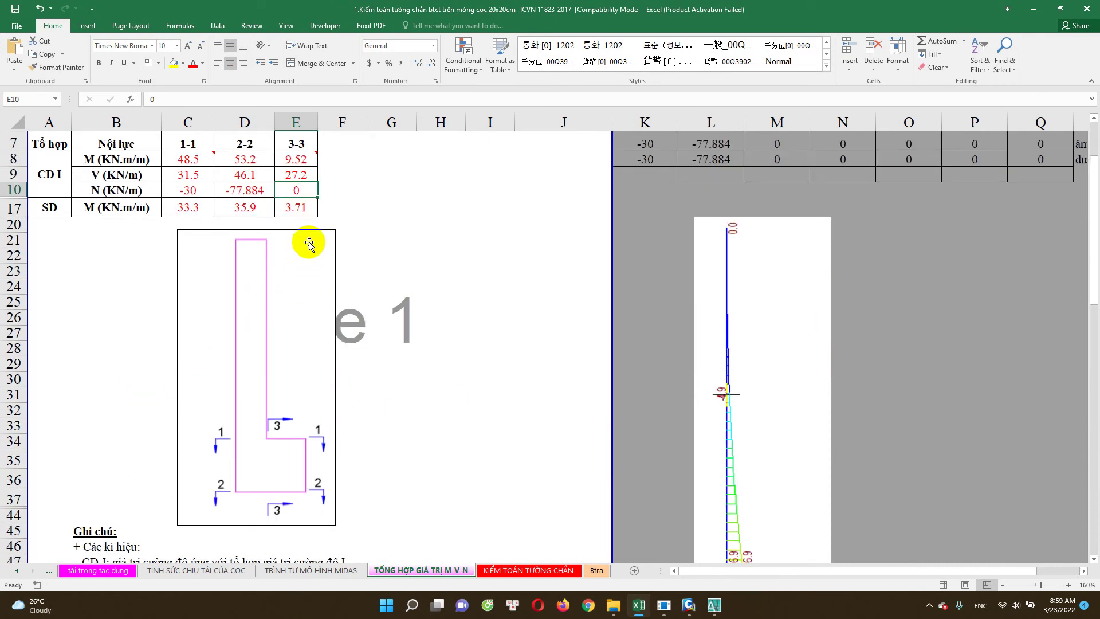
pyautogui.doubleClick(298, 190)
pyautogui.click(304, 209)
pyautogui.doubleClick(304, 209)
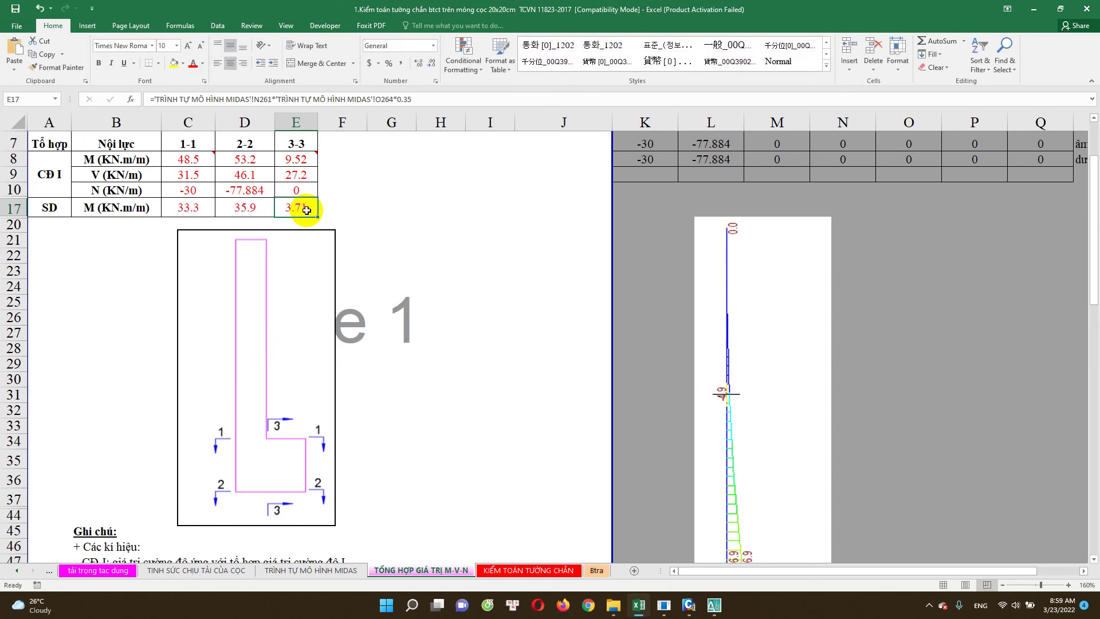
pyautogui.doubleClick(306, 210)
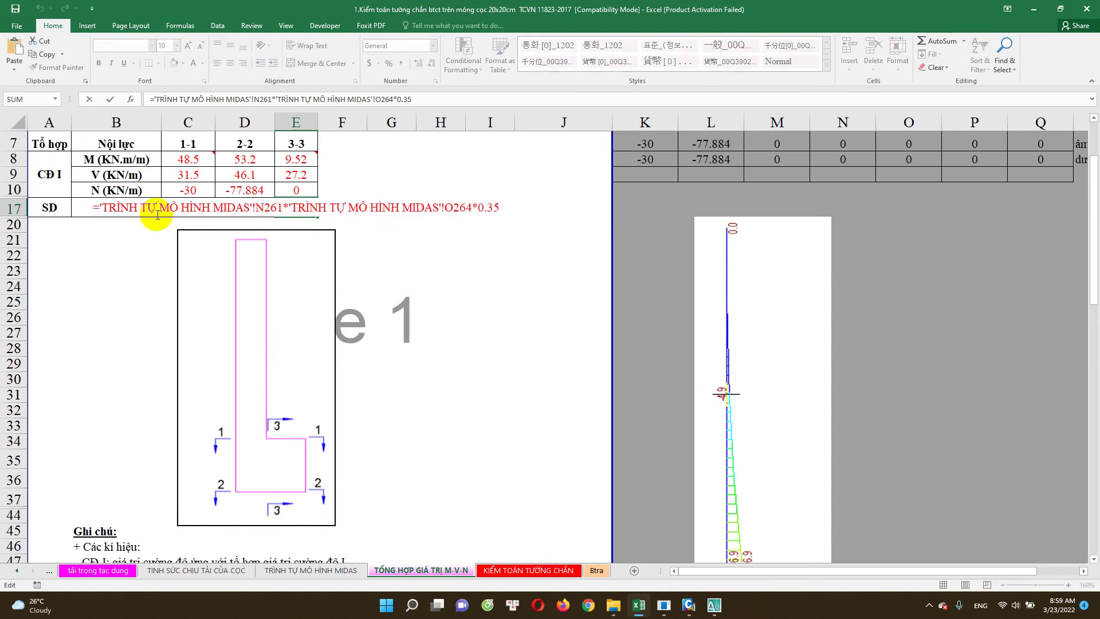
pyautogui.press('Escape')
# On the MIDAS sheet, select the SD reaction screenshot showing Pmin 5.3 and pile count 2
pyautogui.click(330, 570)
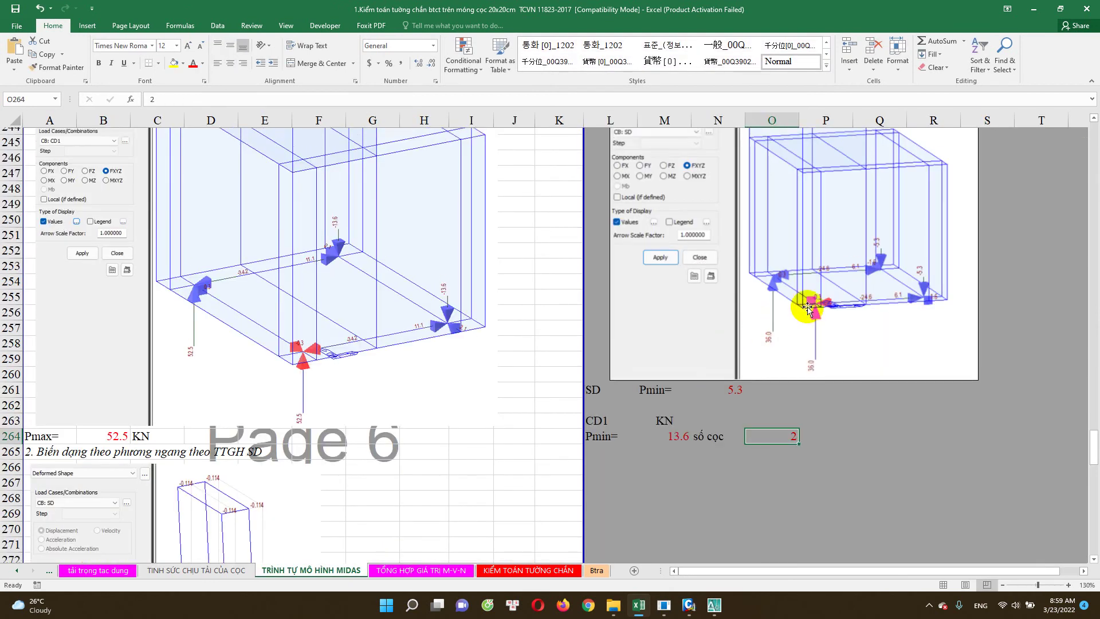
pyautogui.scroll(4, 808, 308)
pyautogui.scroll(-1, 769, 311)
pyautogui.click(842, 400)
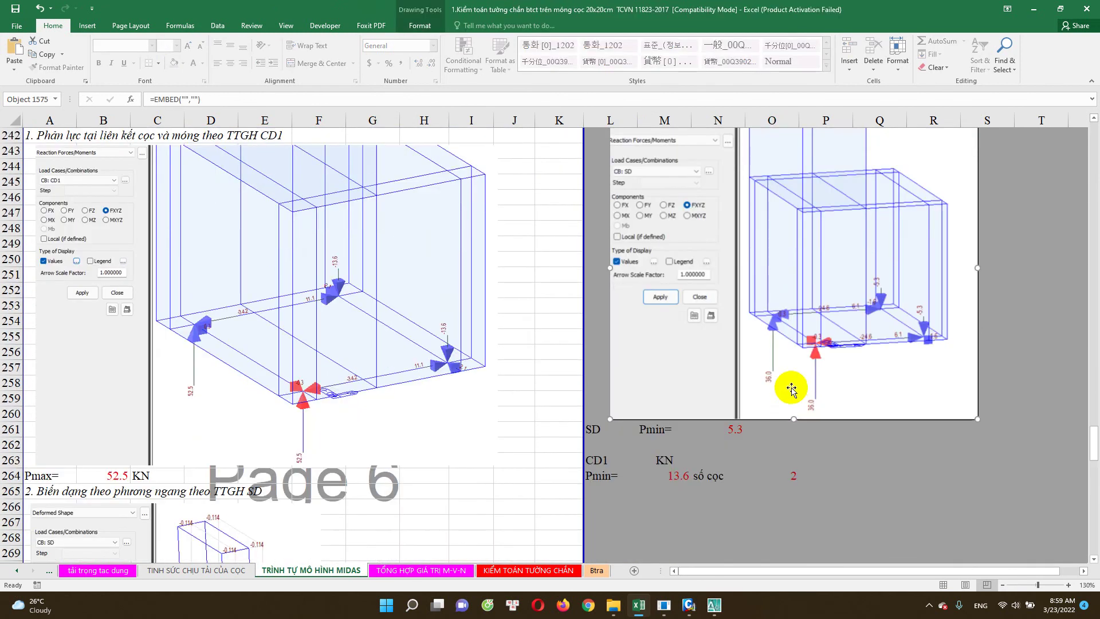
pyautogui.scroll(-2, 869, 307)
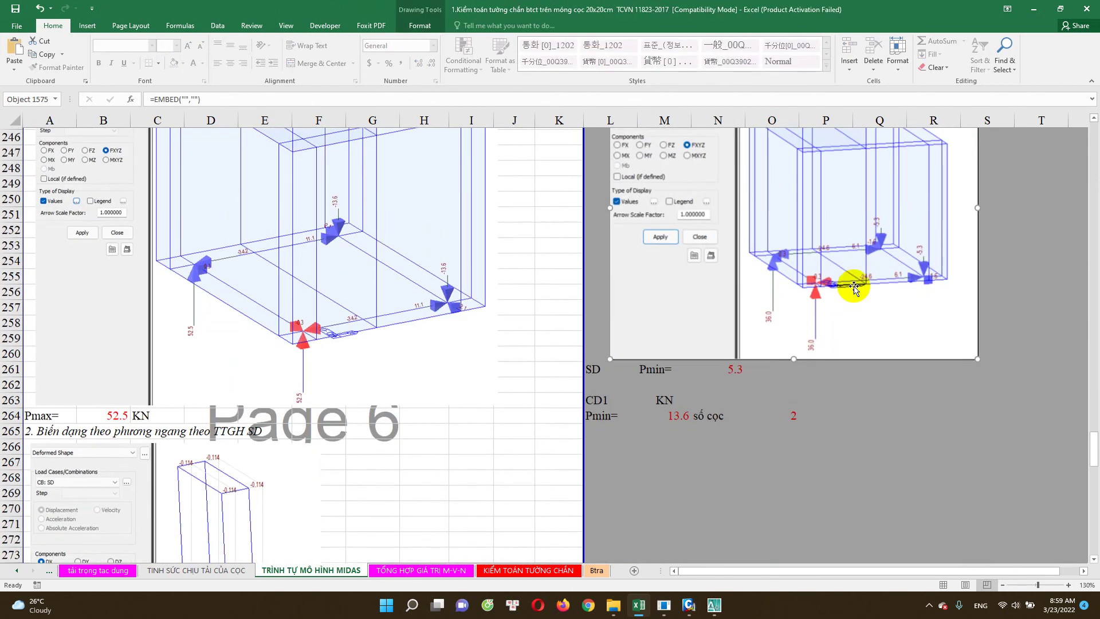
# Check SD Pmin 5.3 in N261, glance at the KIỂM TOÁN TƯỜNG CHẮN crack table, return to M-V-N
pyautogui.scroll(1, 781, 285)
pyautogui.click(728, 381)
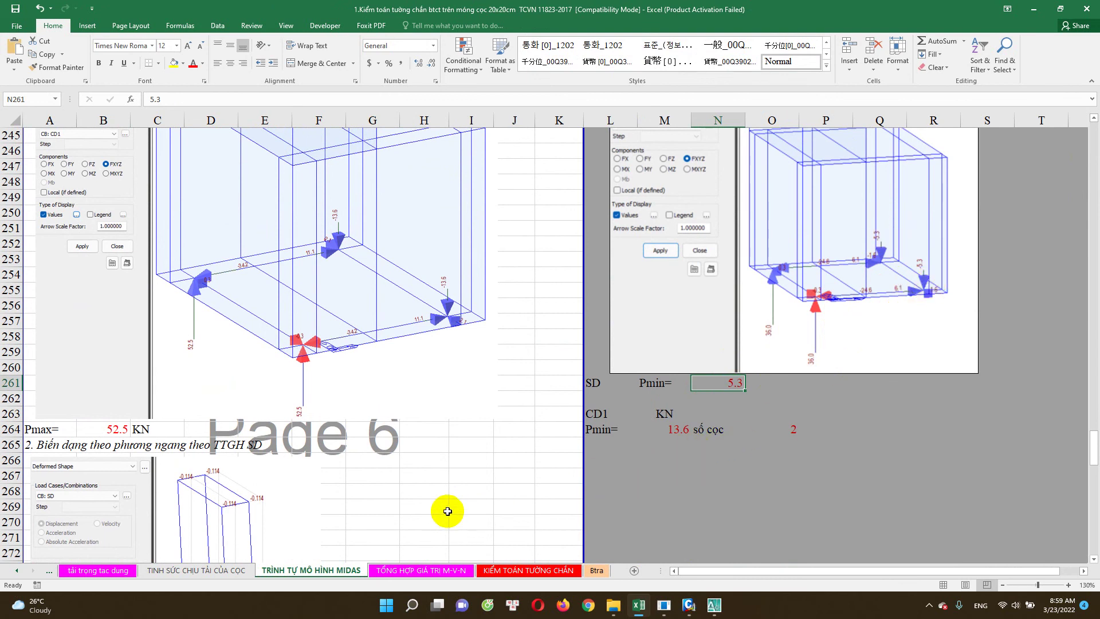
pyautogui.scroll(2, 448, 511)
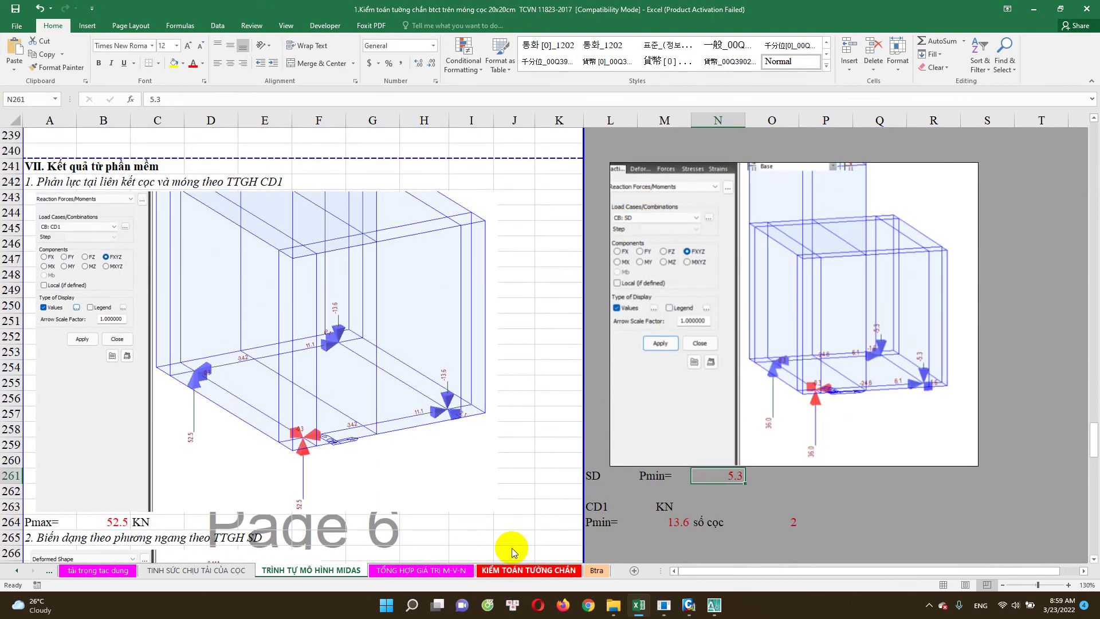
pyautogui.click(521, 570)
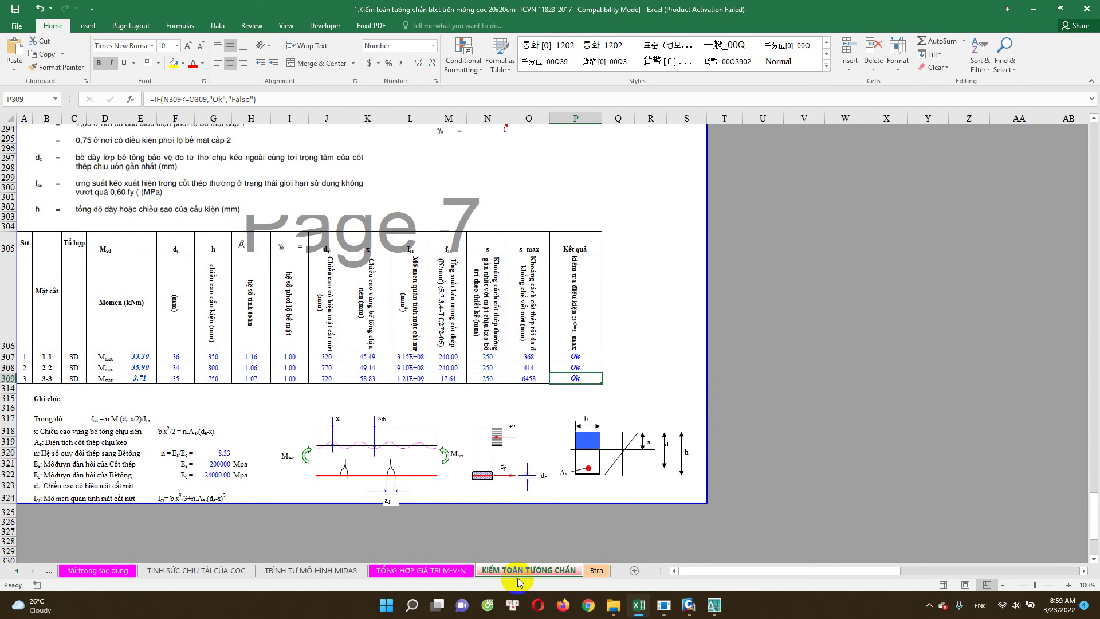
pyautogui.scroll(3, 417, 462)
pyautogui.click(430, 570)
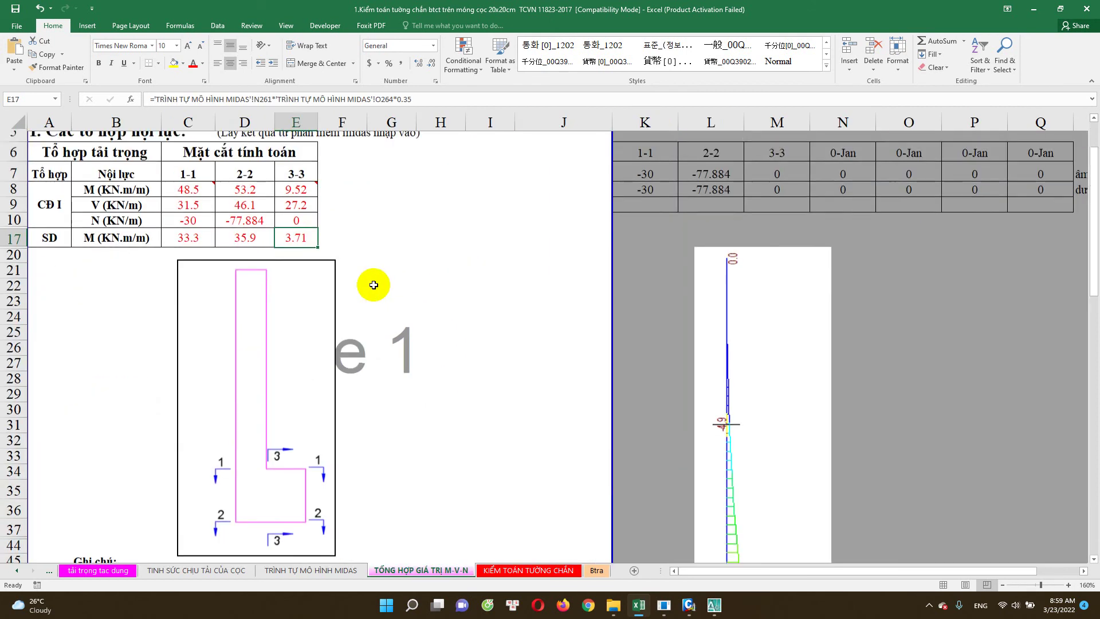
# Confirm E17's SD moment formula references MIDAS cell O264, then return to the KIỂM TOÁN TƯỜNG CHẮN sheet
pyautogui.scroll(2, 374, 284)
pyautogui.doubleClick(297, 318)
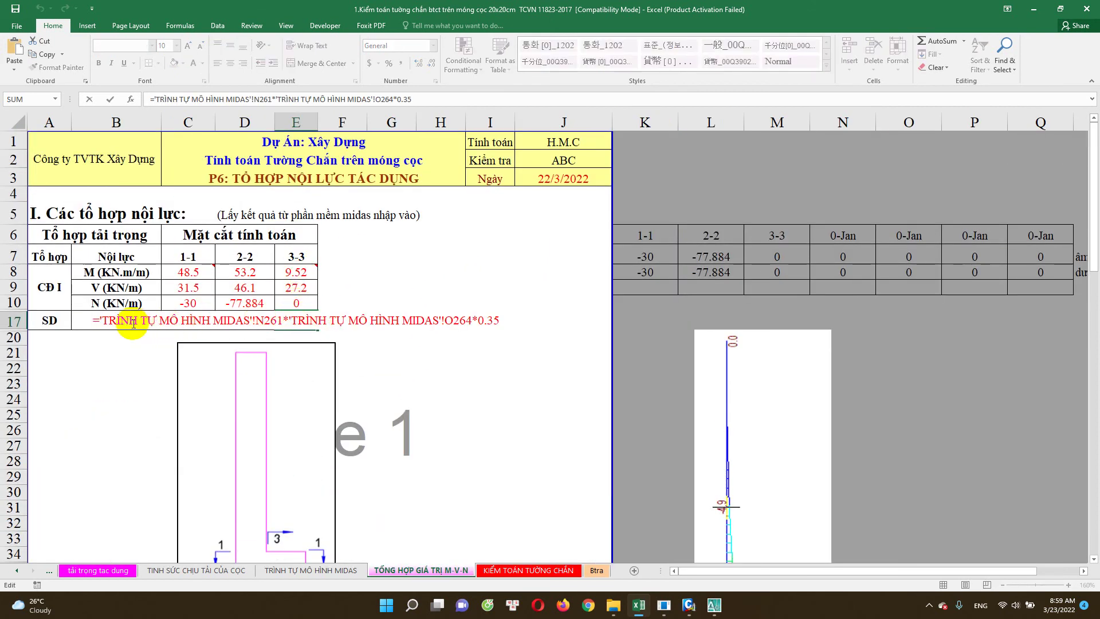
pyautogui.moveTo(472, 321)
pyautogui.mouseDown()
pyautogui.moveTo(432, 321)
pyautogui.moveTo(500, 321)
pyautogui.mouseUp()
pyautogui.scroll(-3, 300, 417)
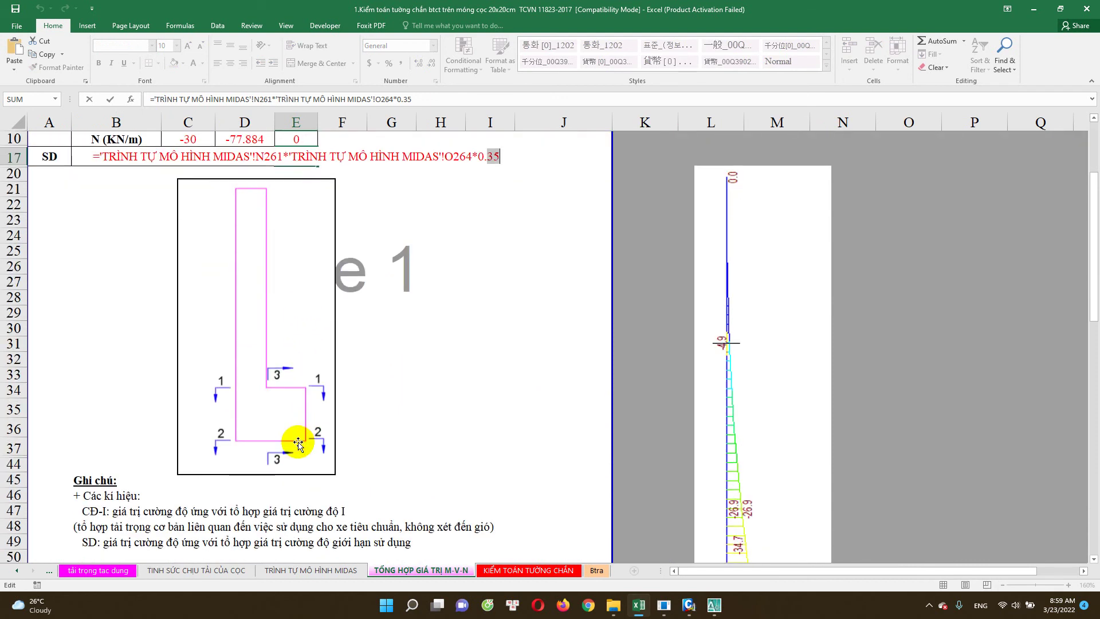
pyautogui.scroll(3, 300, 401)
pyautogui.press('Escape')
pyautogui.doubleClick(293, 323)
pyautogui.press('Escape')
pyautogui.click(526, 570)
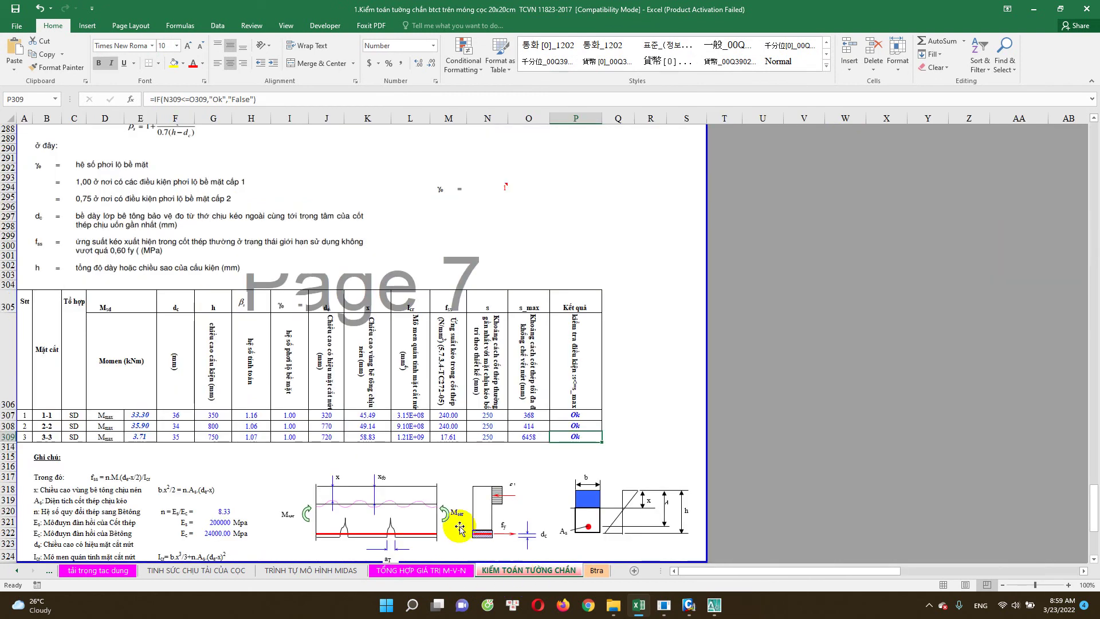
# Close the Excel retaining-wall workbook, choosing Don't Save to discard its changes
pyautogui.scroll(8, 377, 475)
pyautogui.scroll(8, 369, 412)
pyautogui.scroll(8, 432, 429)
pyautogui.scroll(8, 417, 361)
pyautogui.scroll(5, 356, 368)
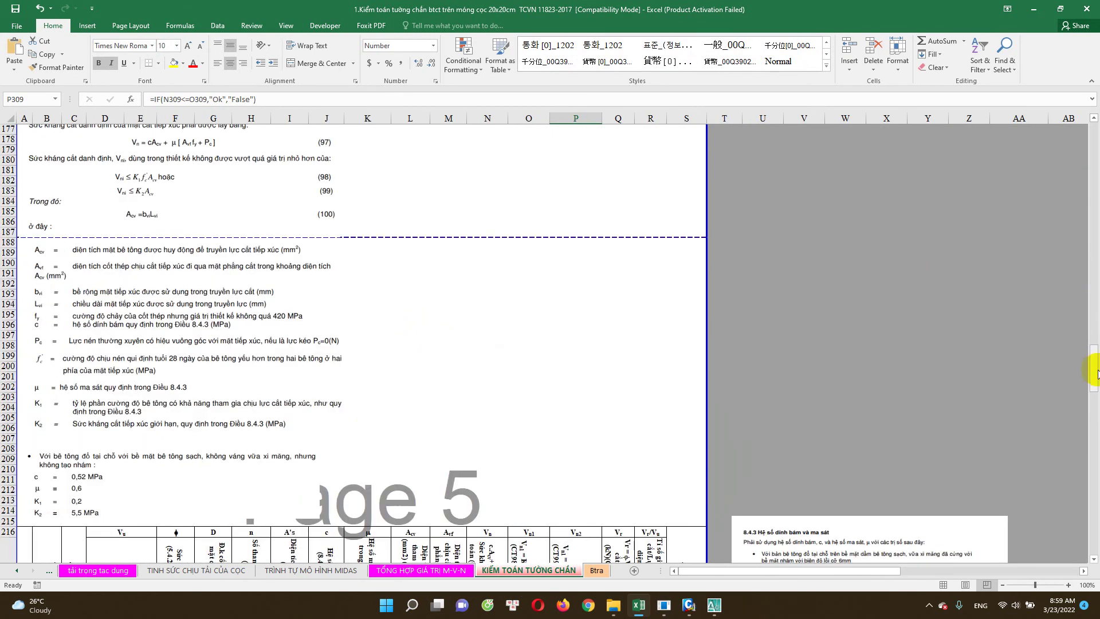
pyautogui.moveTo(1094, 372); pyautogui.dragTo(1095, 194)
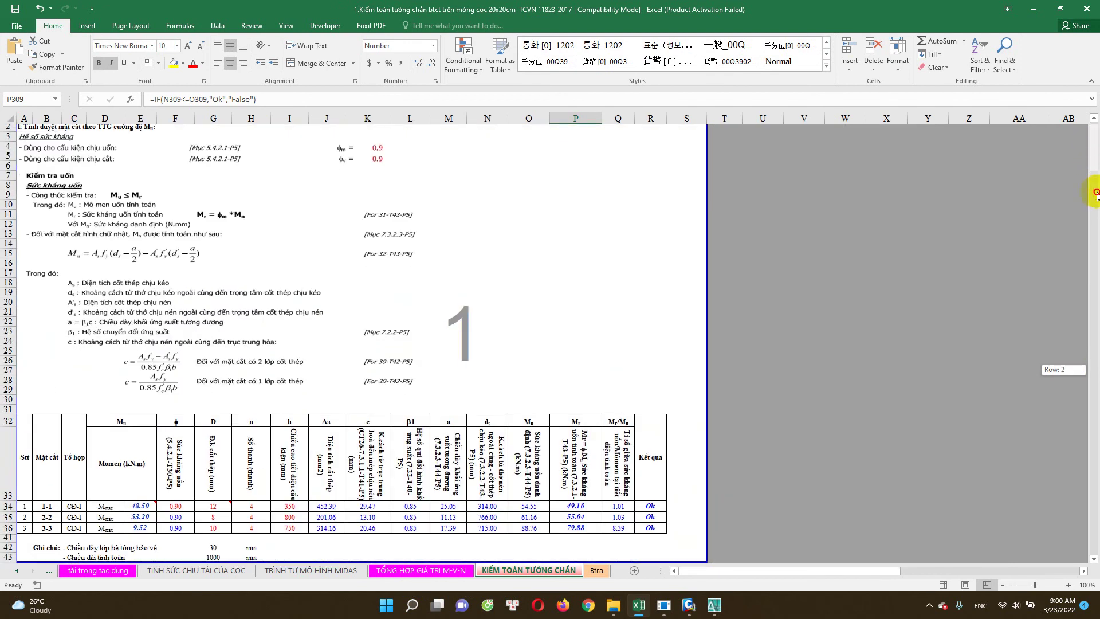
pyautogui.moveTo(1096, 193); pyautogui.dragTo(1094, 482)
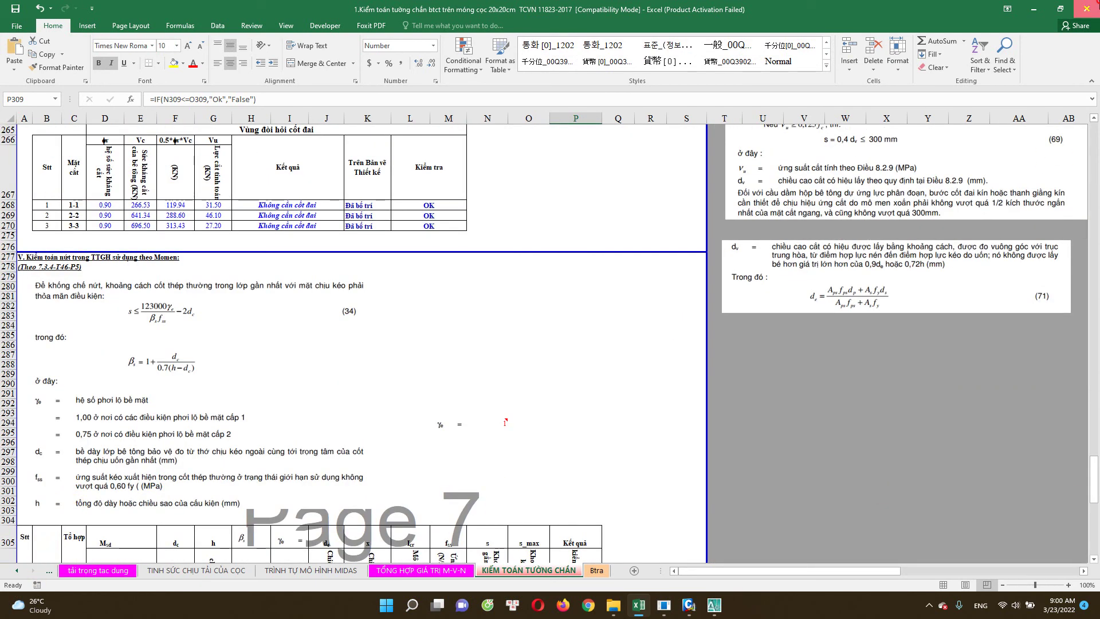
pyautogui.click(1087, 8)
pyautogui.click(560, 327)
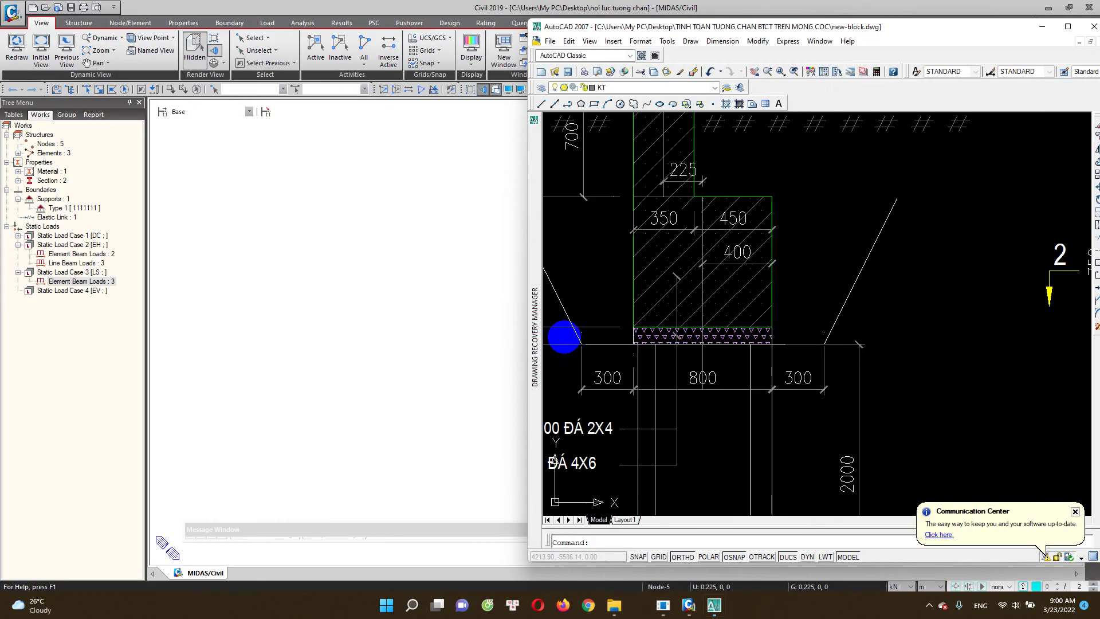
# Close the AutoCAD new-block.dwg drawing without saving its changes
pyautogui.scroll(-5, 756, 361)
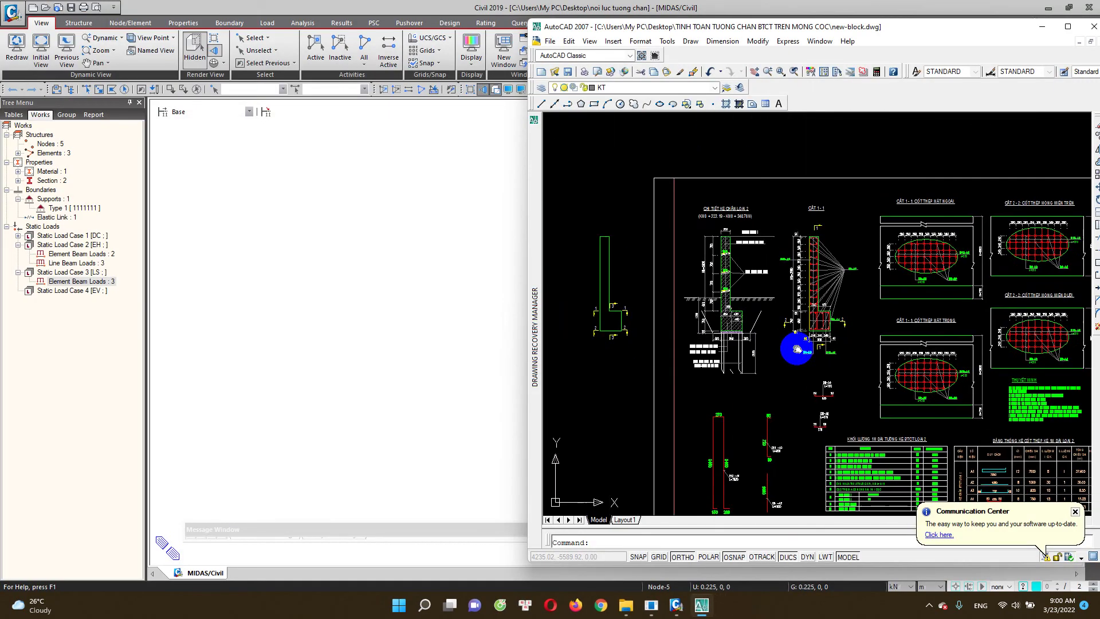
pyautogui.scroll(-1, 796, 343)
pyautogui.scroll(-1, 876, 344)
pyautogui.scroll(1, 882, 346)
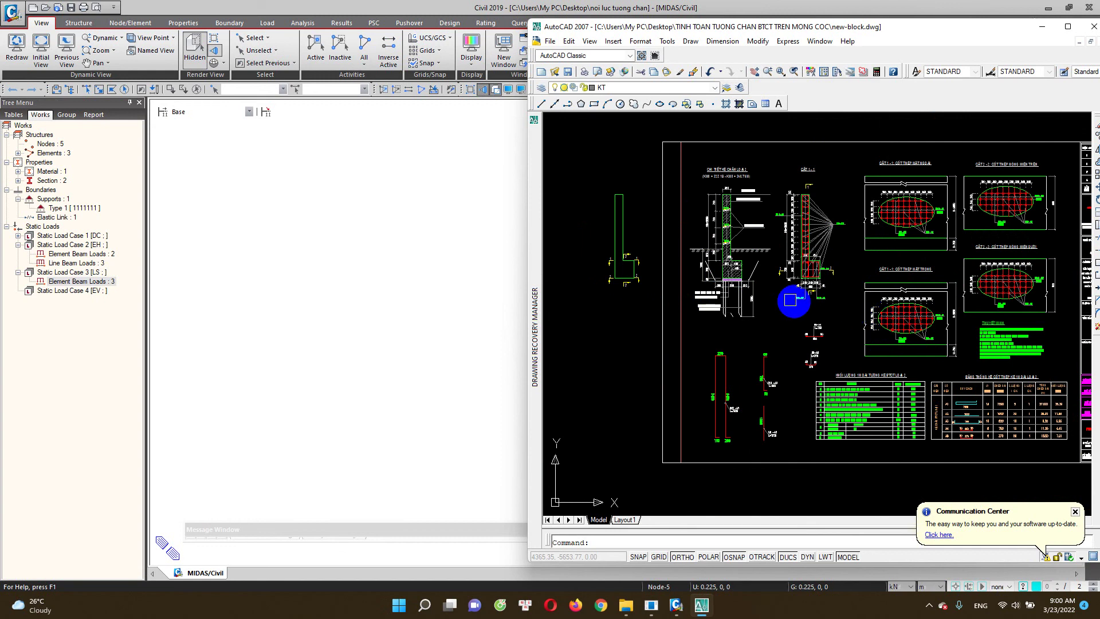
pyautogui.click(1092, 27)
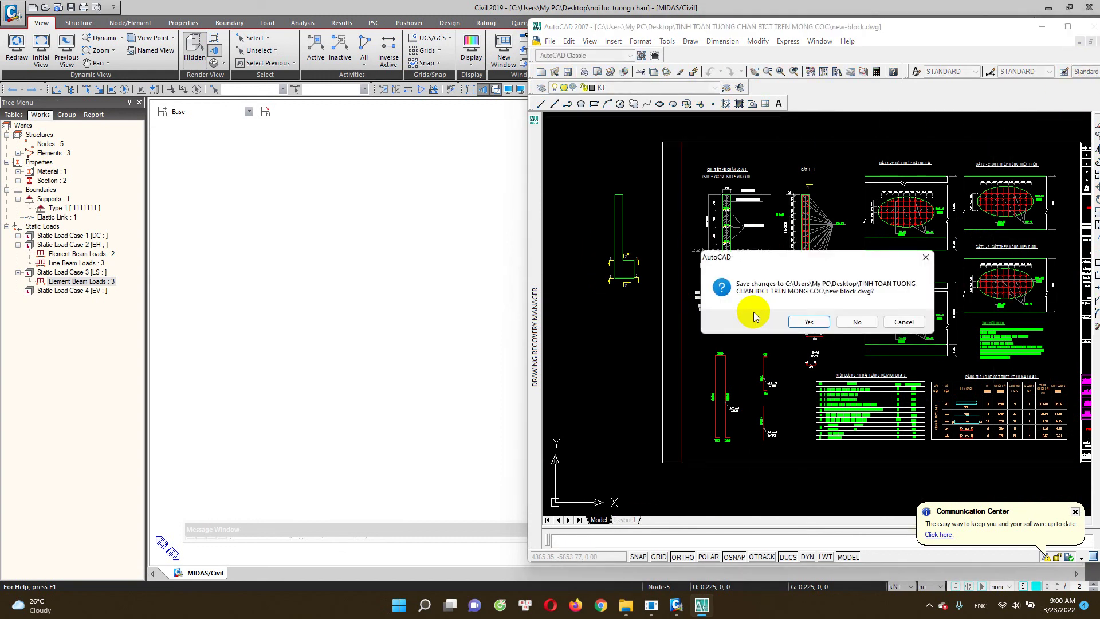
pyautogui.click(849, 318)
# Close the MIDAS/Civil wall model and its console window
pyautogui.scroll(-1, 598, 341)
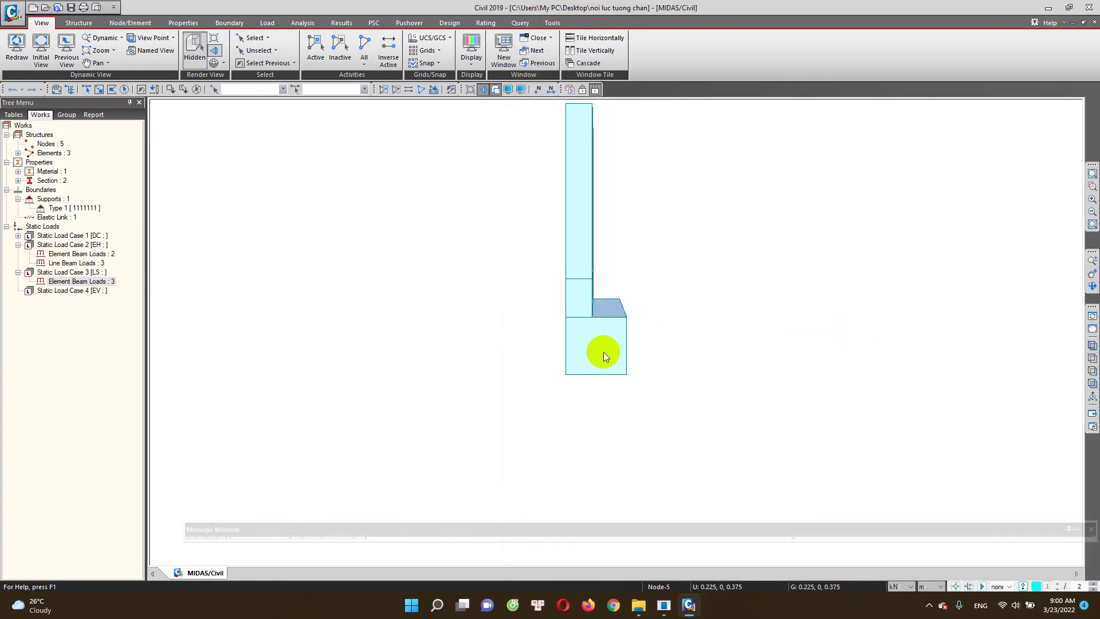
pyautogui.scroll(-2, 603, 352)
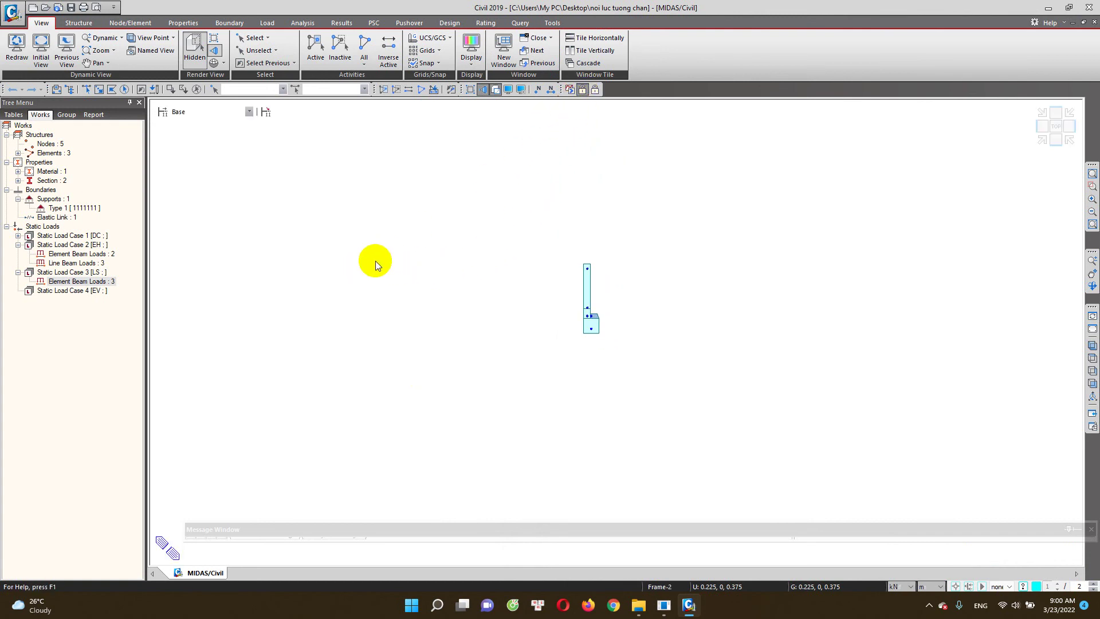
pyautogui.click(1090, 7)
pyautogui.click(682, 614)
pyautogui.click(631, 93)
# Open so-bo-hinh-tru-tuong-chan-Vo-Lao.pdf from the project folder on the desktop
pyautogui.click(630, 344)
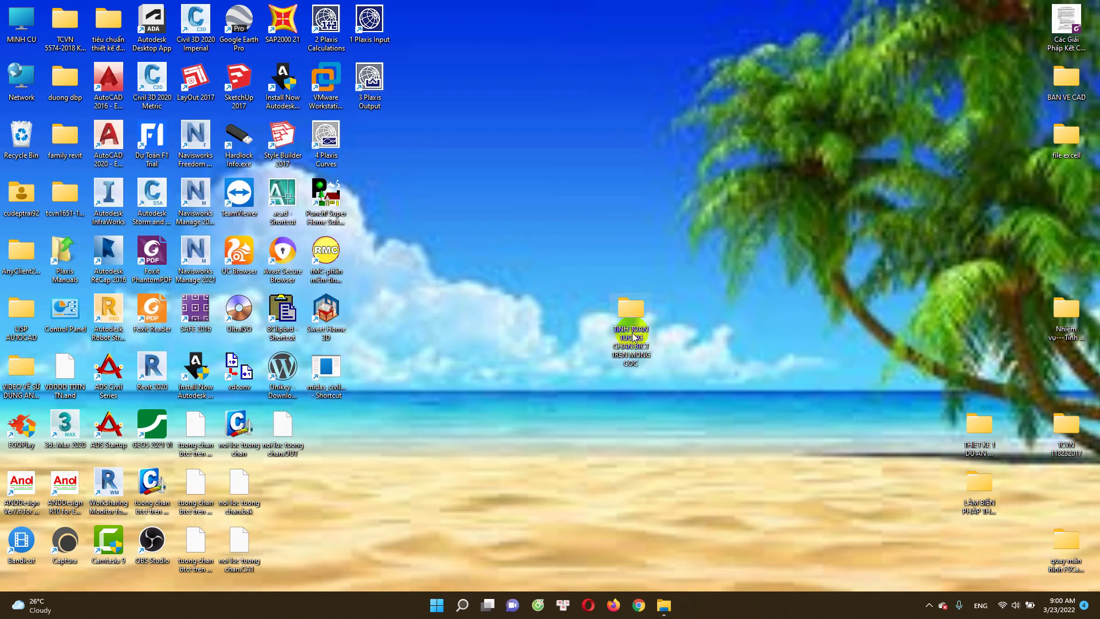
pyautogui.doubleClick(634, 337)
pyautogui.moveTo(409, 284); pyautogui.dragTo(292, 134)
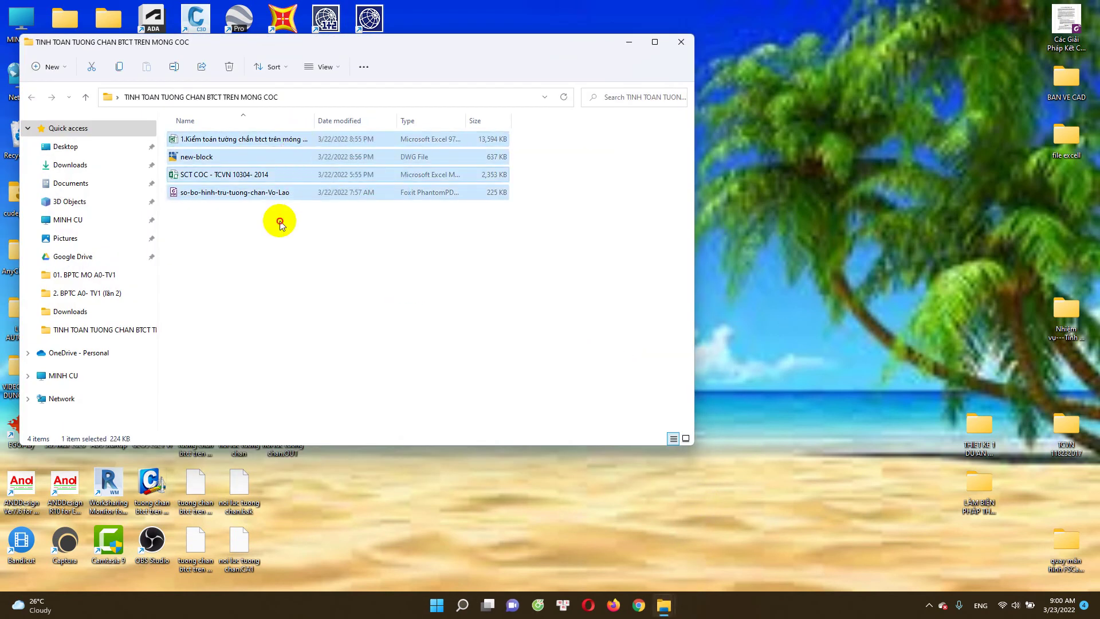
pyautogui.click(268, 198)
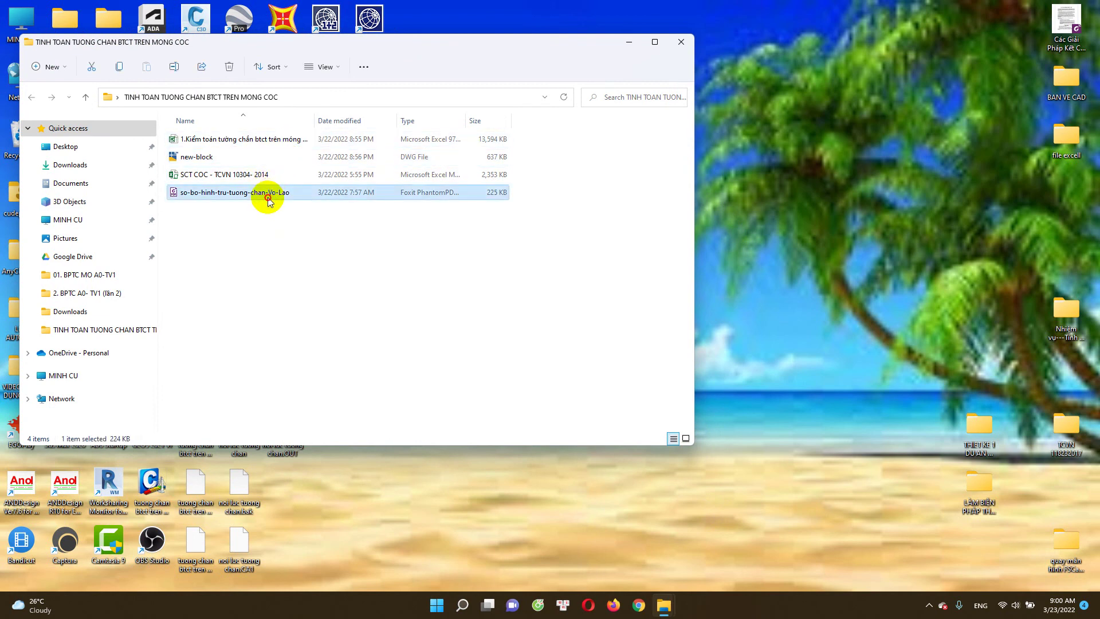
pyautogui.press('Return')
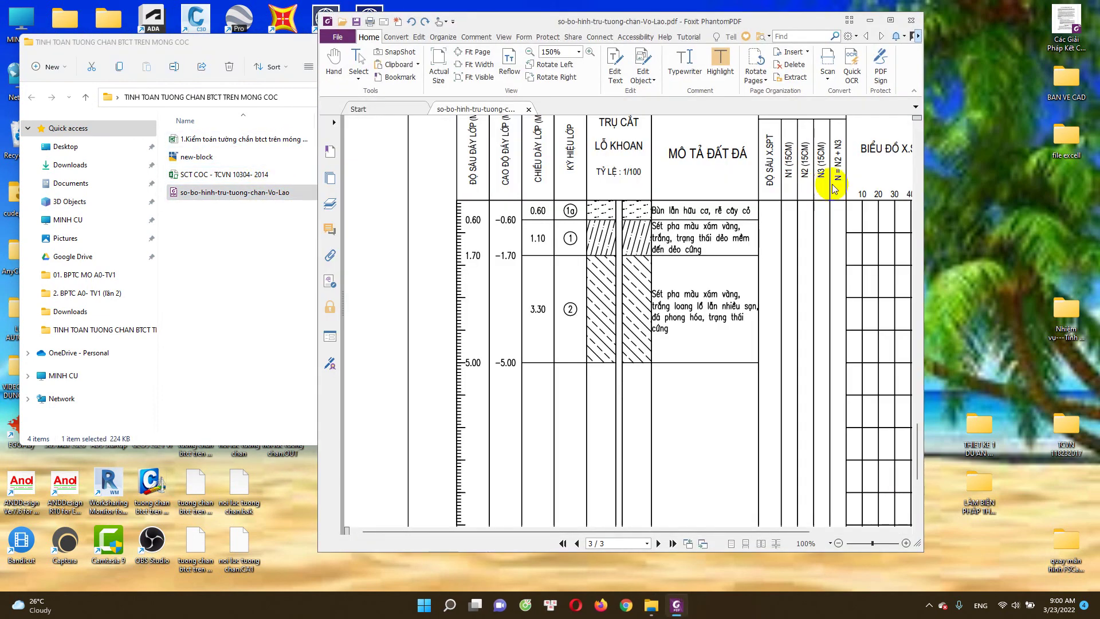
# Maximize Foxit, zoom into HK1's layers 1a, 1 and 2 down to -5.00, then close the PDF
pyautogui.scroll(-2, 778, 258)
pyautogui.scroll(-2, 754, 265)
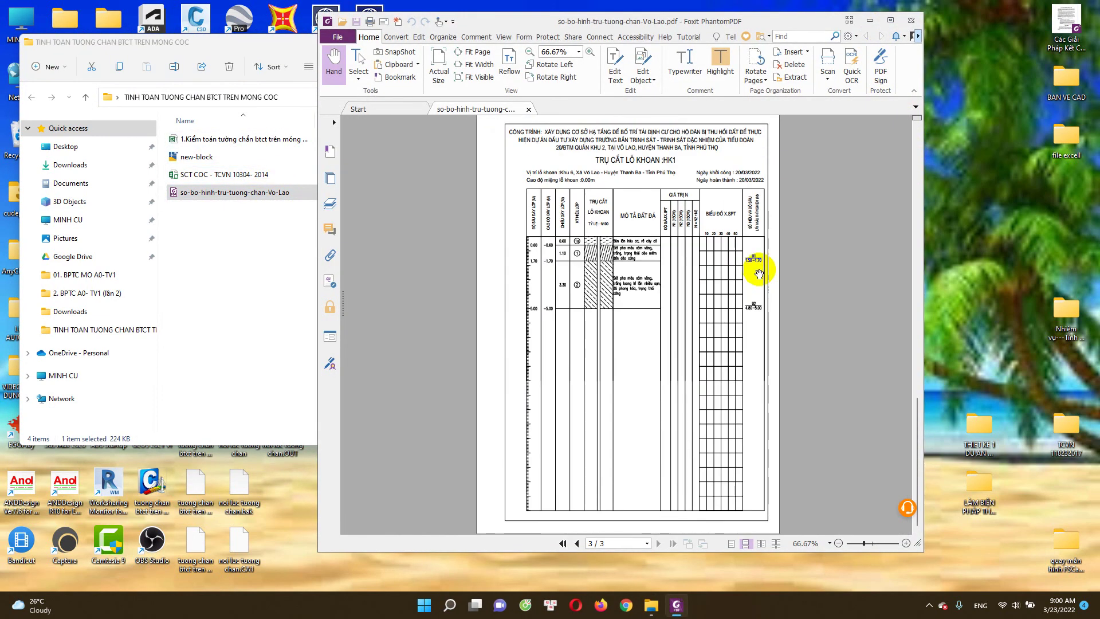
pyautogui.scroll(2, 741, 243)
pyautogui.scroll(-3, 767, 355)
pyautogui.scroll(3, 830, 344)
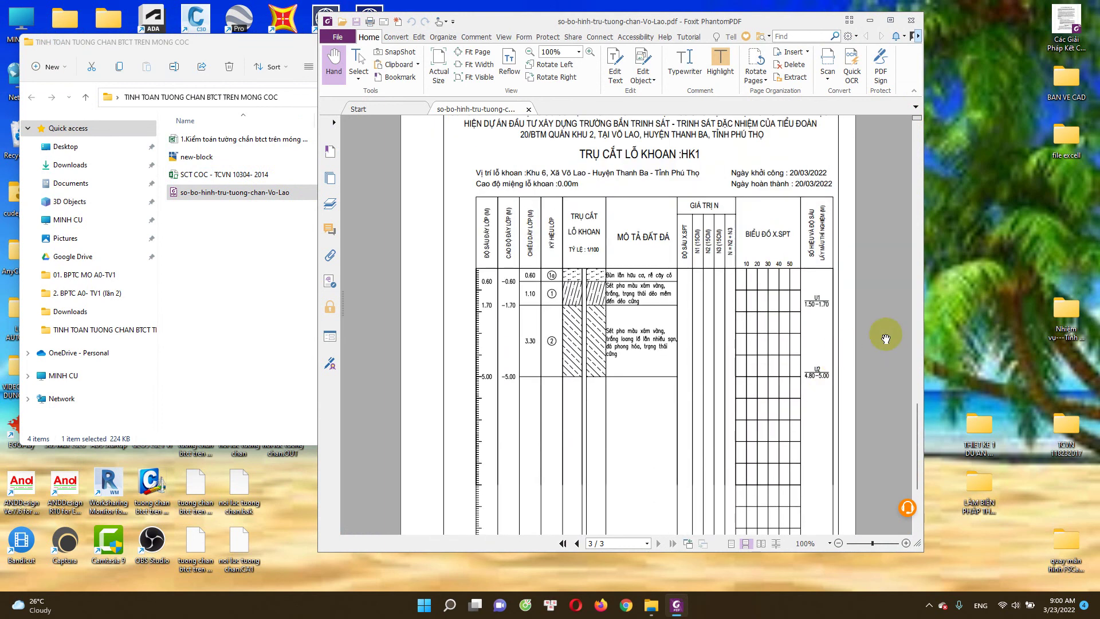
pyautogui.click(890, 21)
pyautogui.scroll(3, 521, 343)
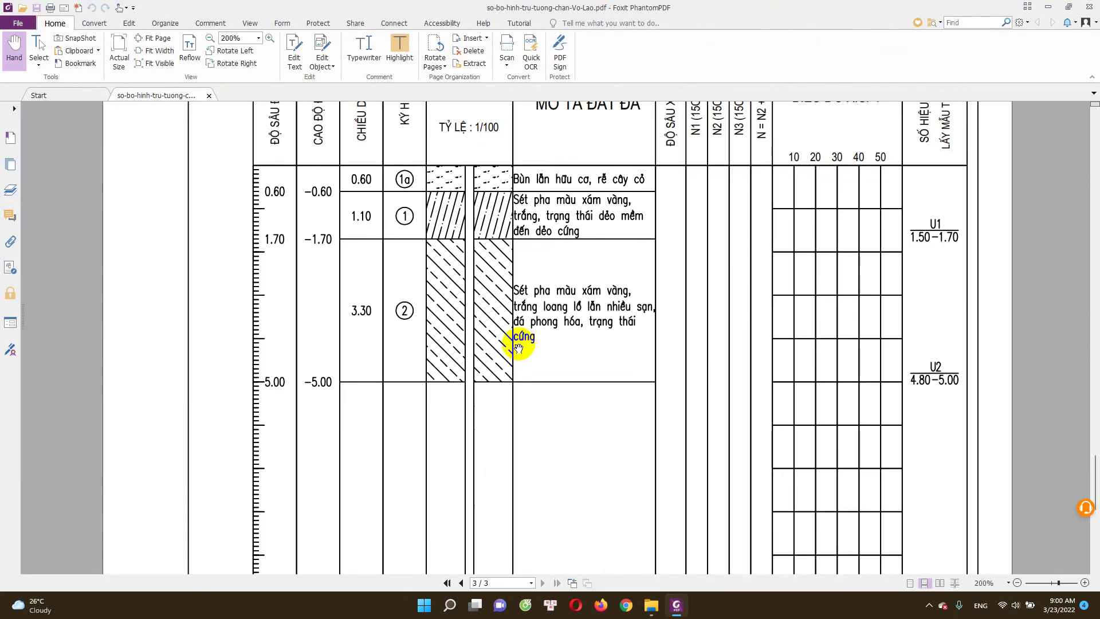
pyautogui.scroll(1, 380, 305)
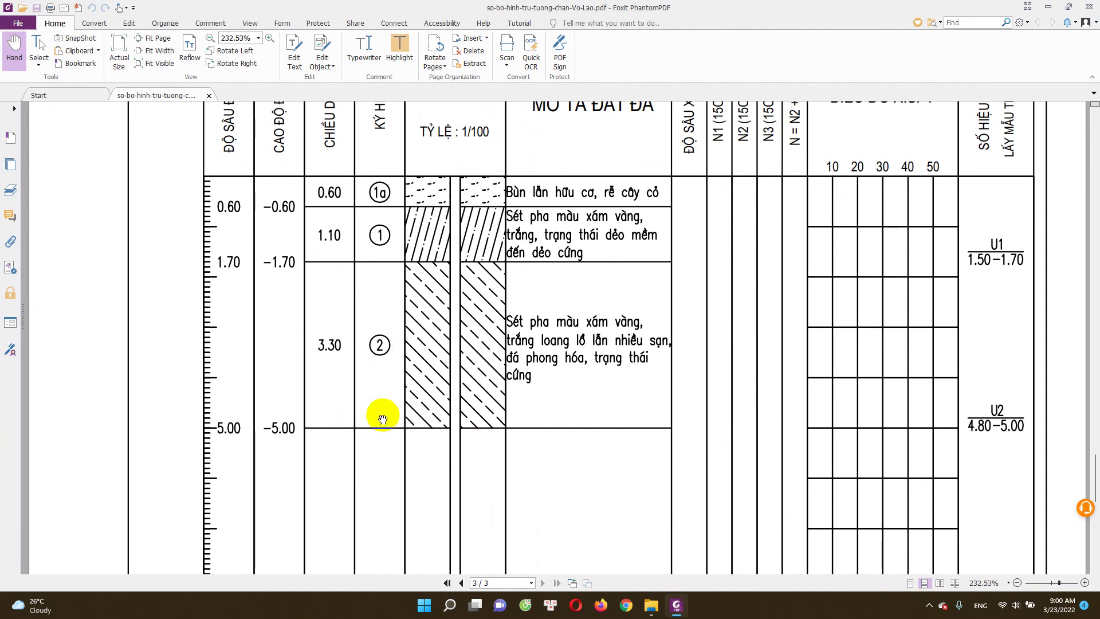
pyautogui.scroll(1, 383, 419)
pyautogui.scroll(1, 373, 302)
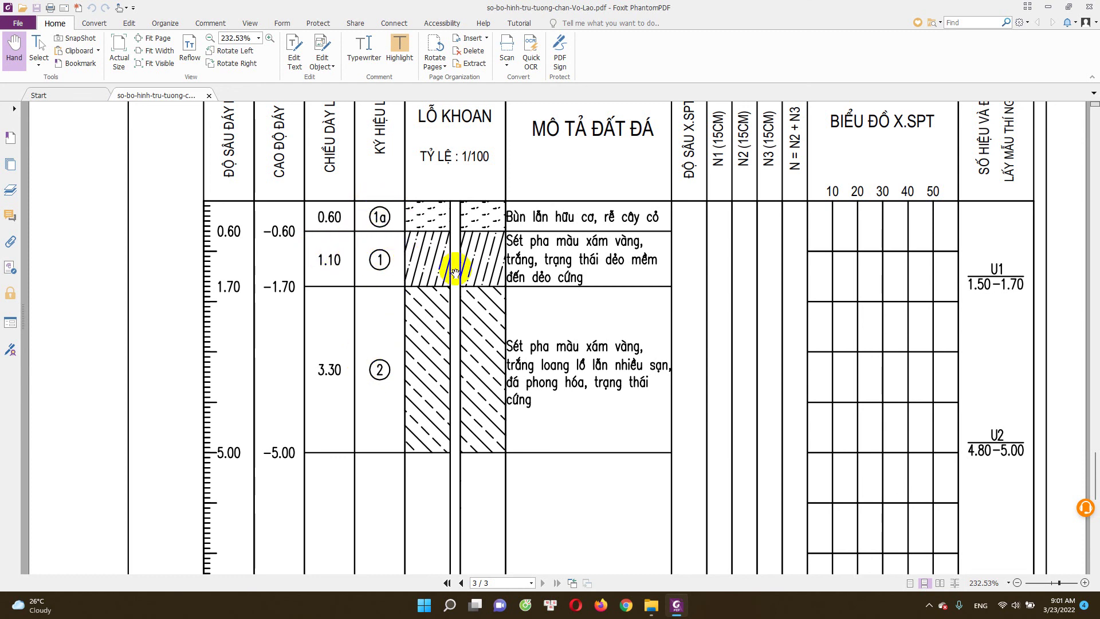
pyautogui.scroll(-1, 577, 344)
pyautogui.scroll(-3, 577, 353)
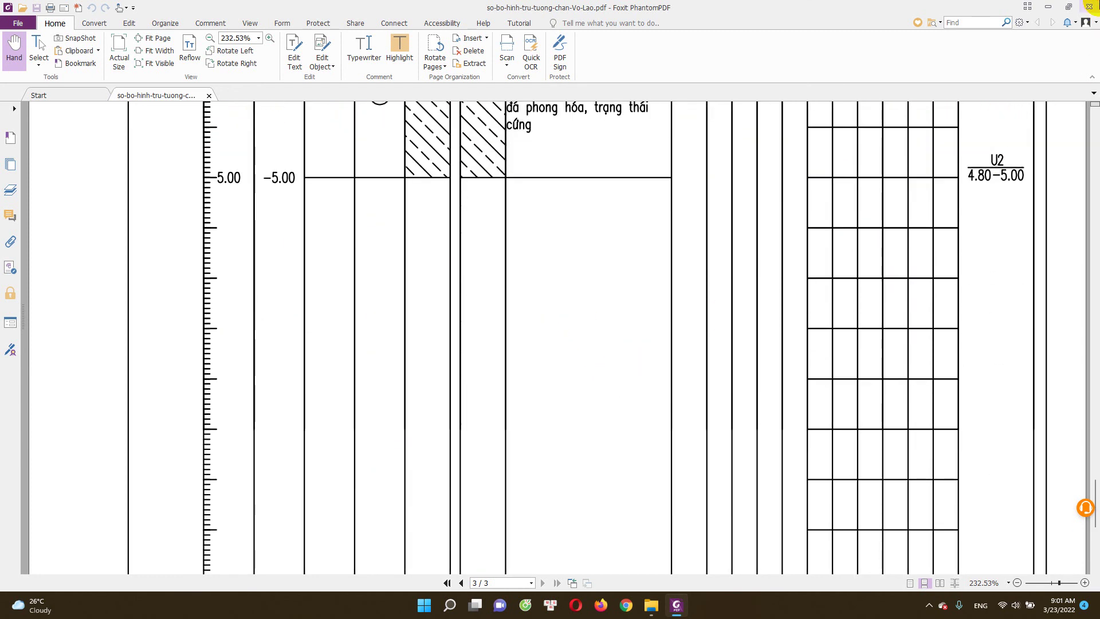
pyautogui.click(1089, 6)
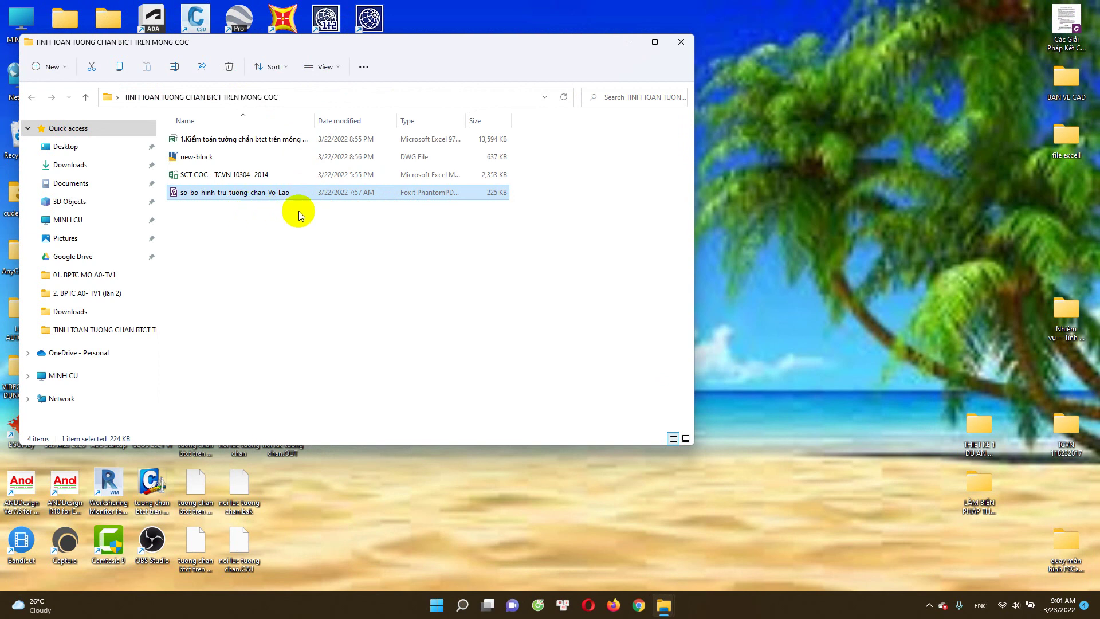
# Close the project folder window, reopen it to review the four files, and close it again
pyautogui.click(682, 43)
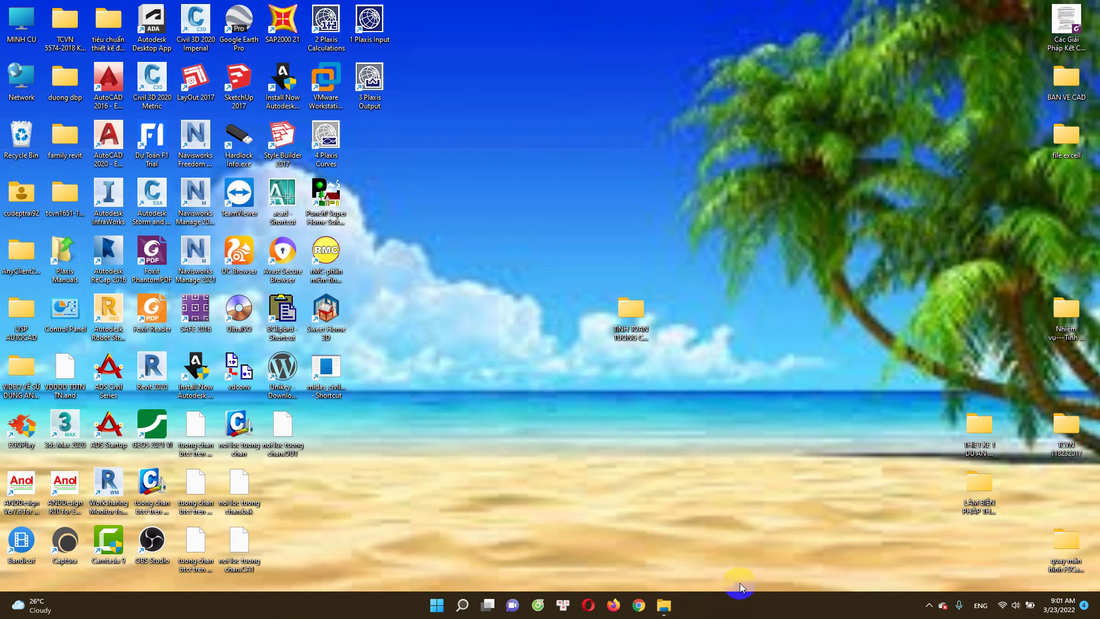
pyautogui.click(645, 333)
pyautogui.doubleClick(645, 333)
pyautogui.moveTo(484, 312); pyautogui.dragTo(287, 135)
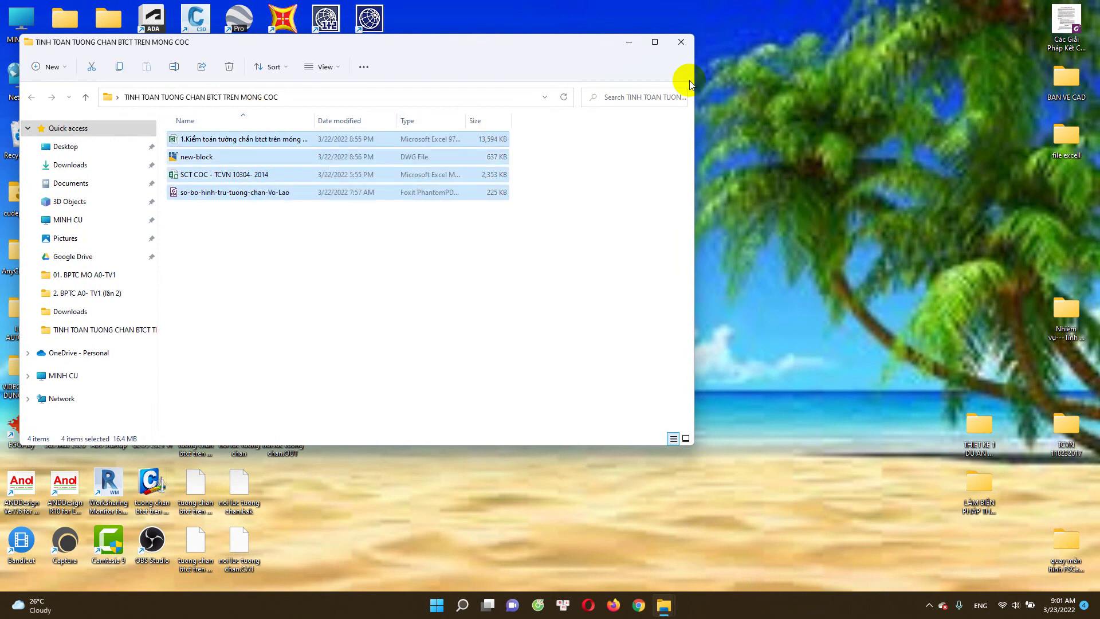
pyautogui.click(681, 42)
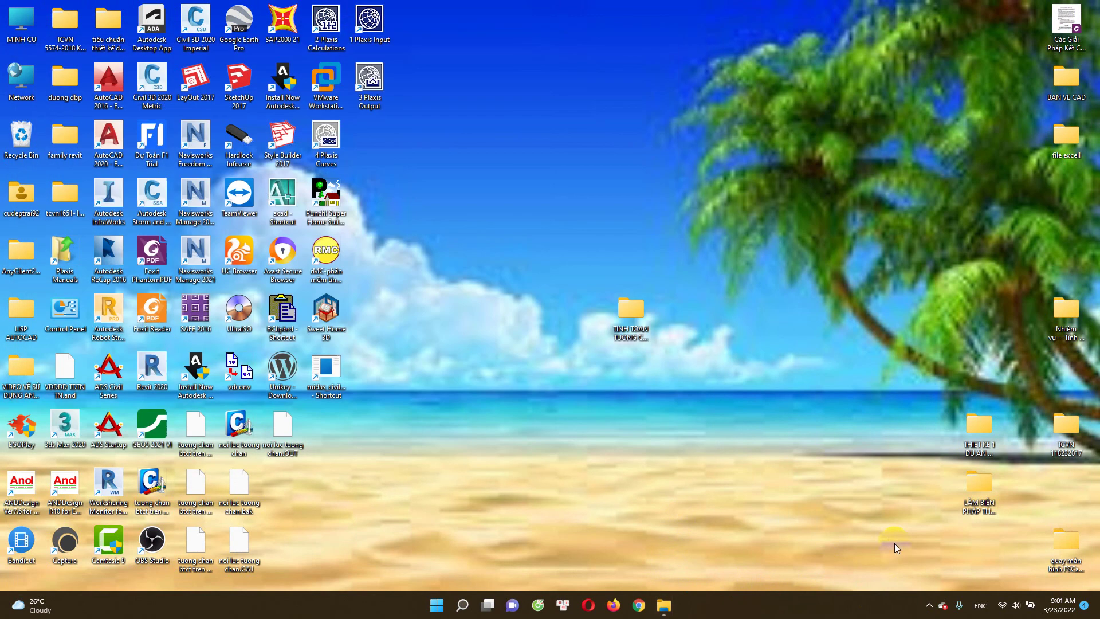
# Close the FSCapture83 folder window and stop the screen recording from the hidden tray icons
pyautogui.click(928, 608)
pyautogui.click(798, 579)
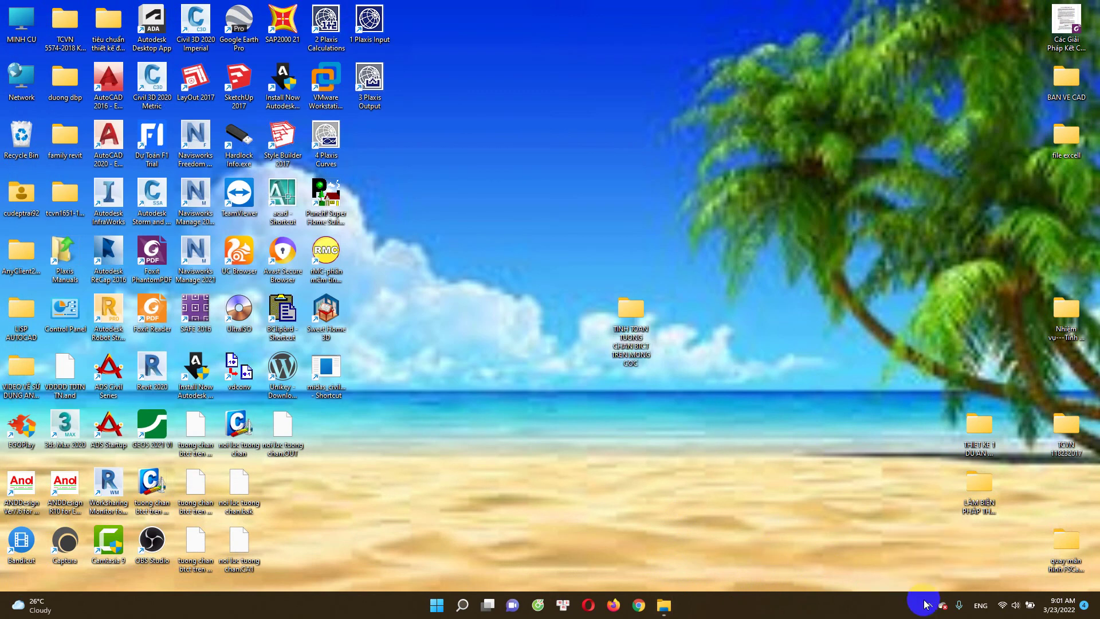
pyautogui.click(664, 606)
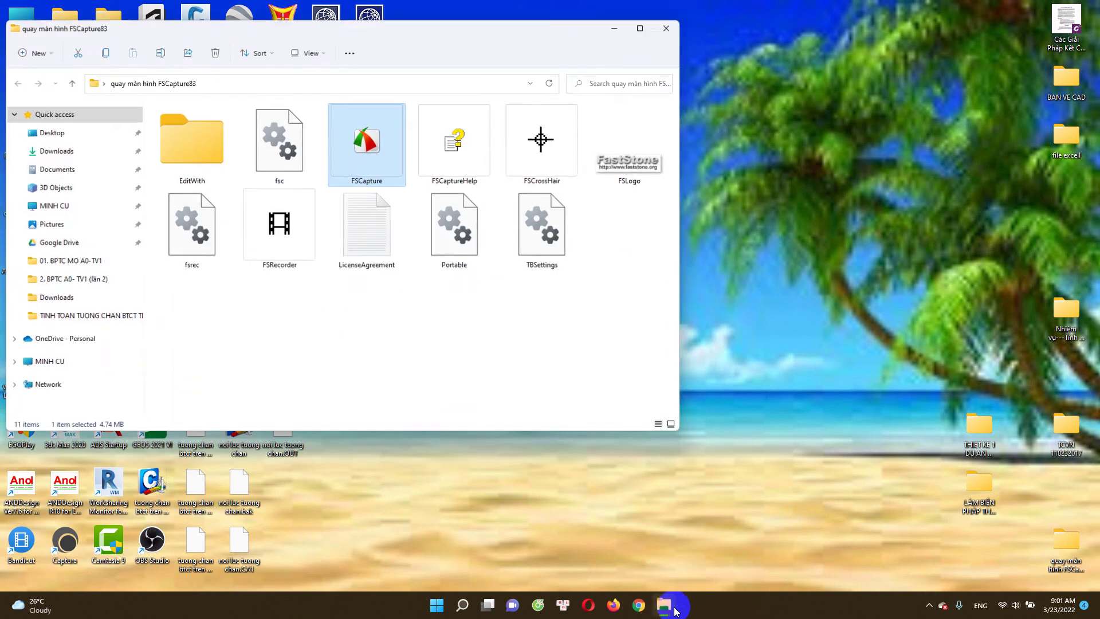
pyautogui.click(669, 29)
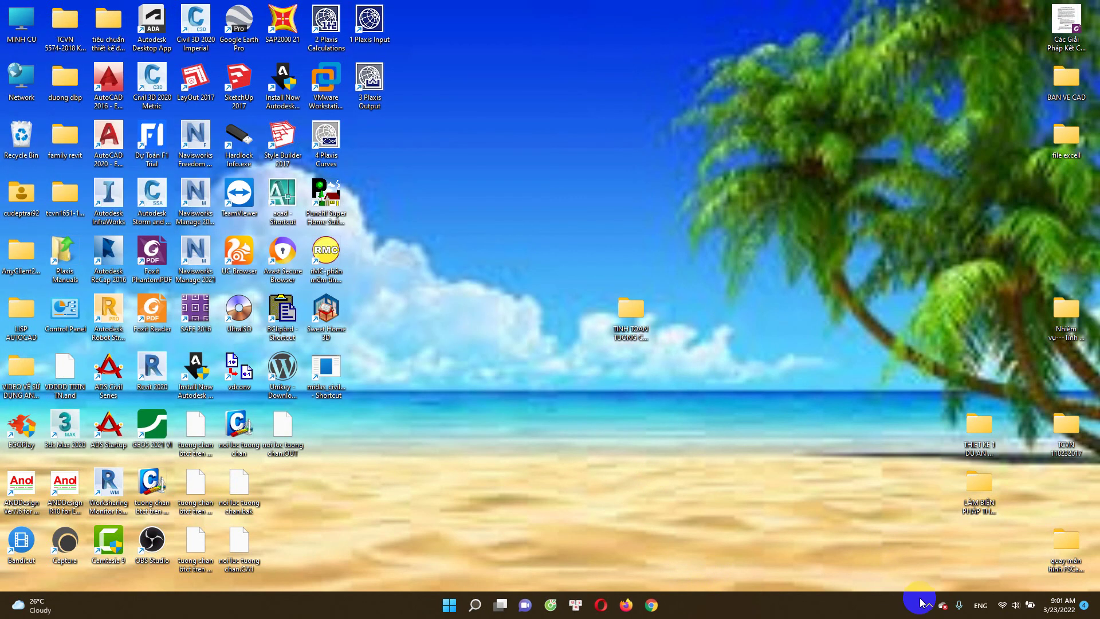
pyautogui.click(927, 606)
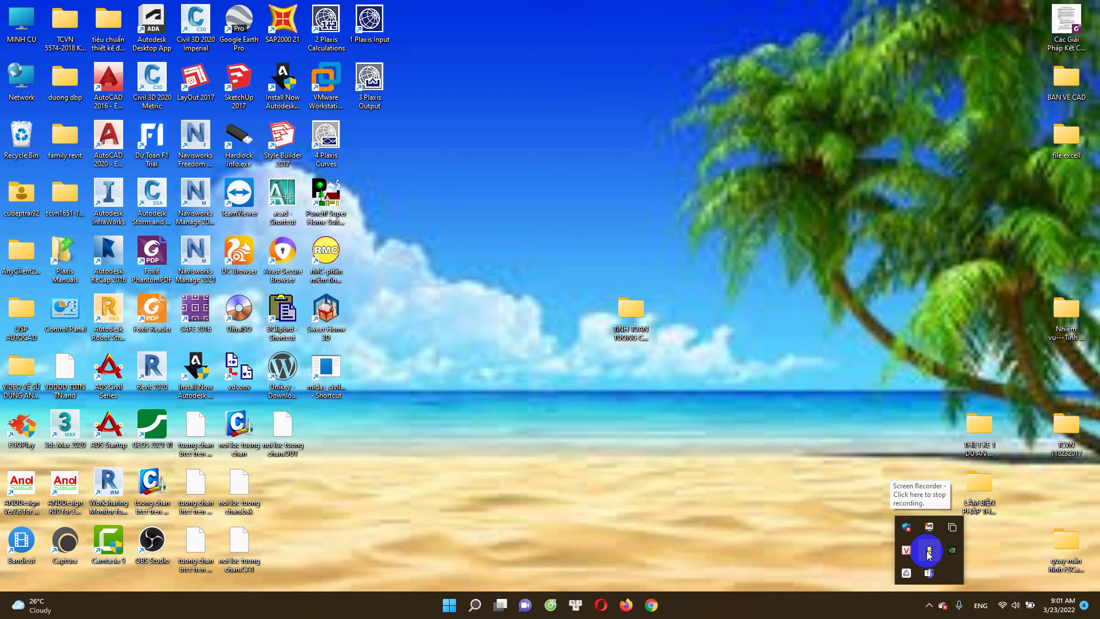
pyautogui.click(929, 553)
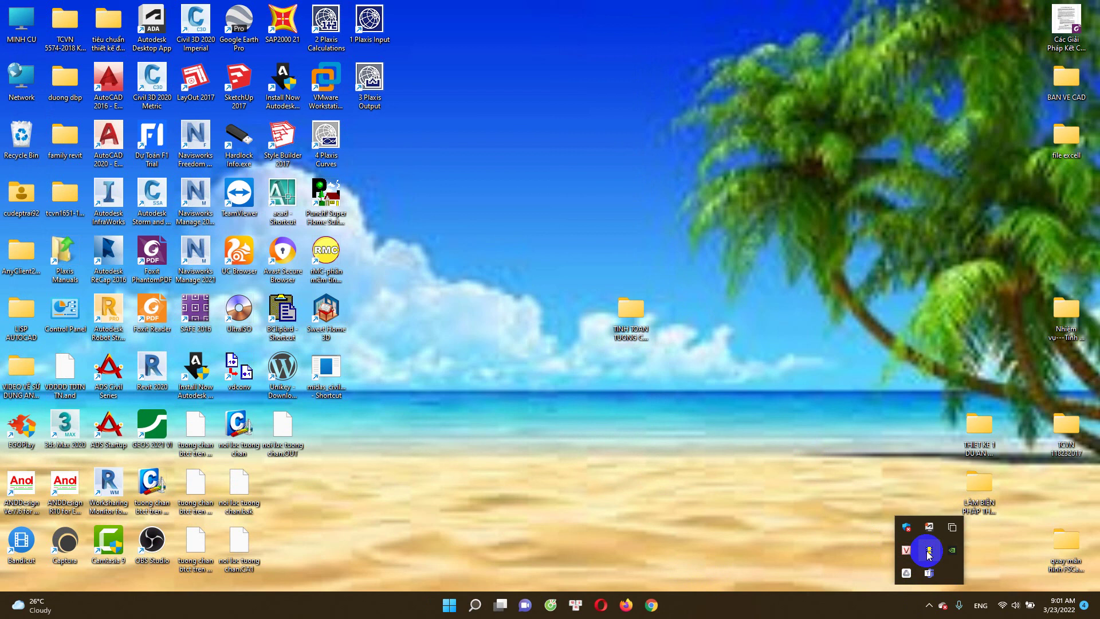